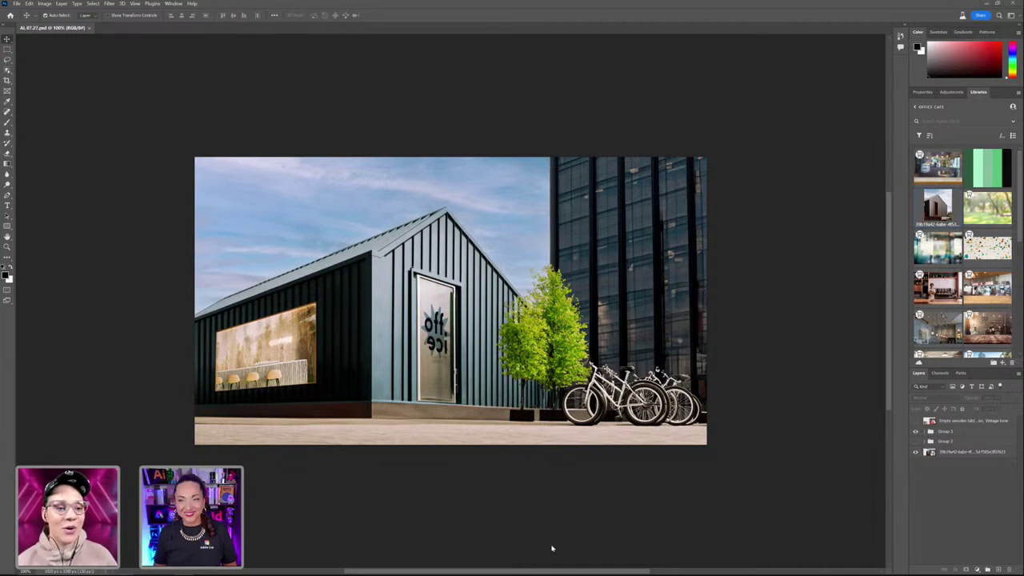
Preview the dark house library image at full size, then close the preview
{"action": "mouse_move", "coordinate": [534, 570]}
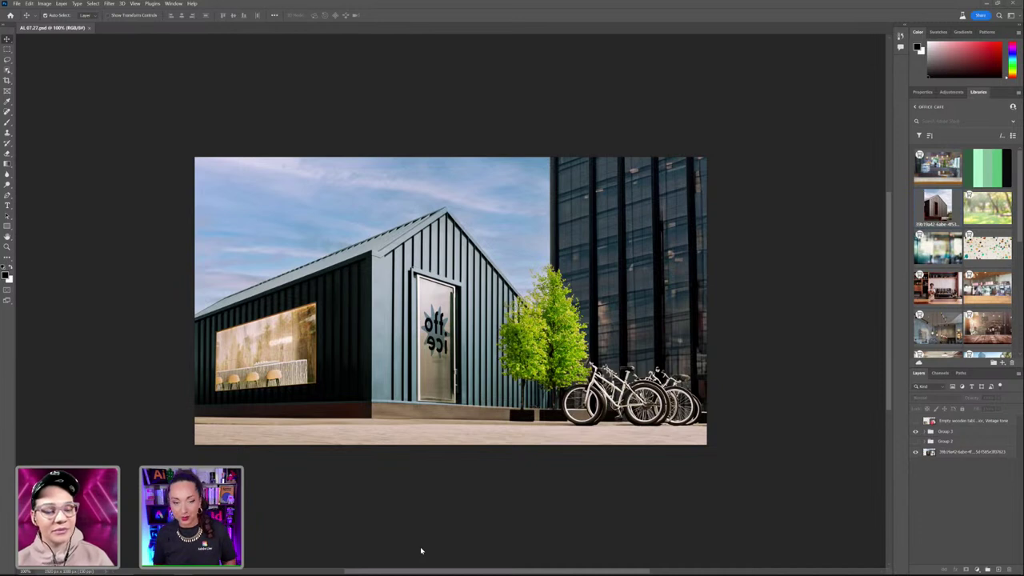
{"action": "double_click", "coordinate": [937, 206]}
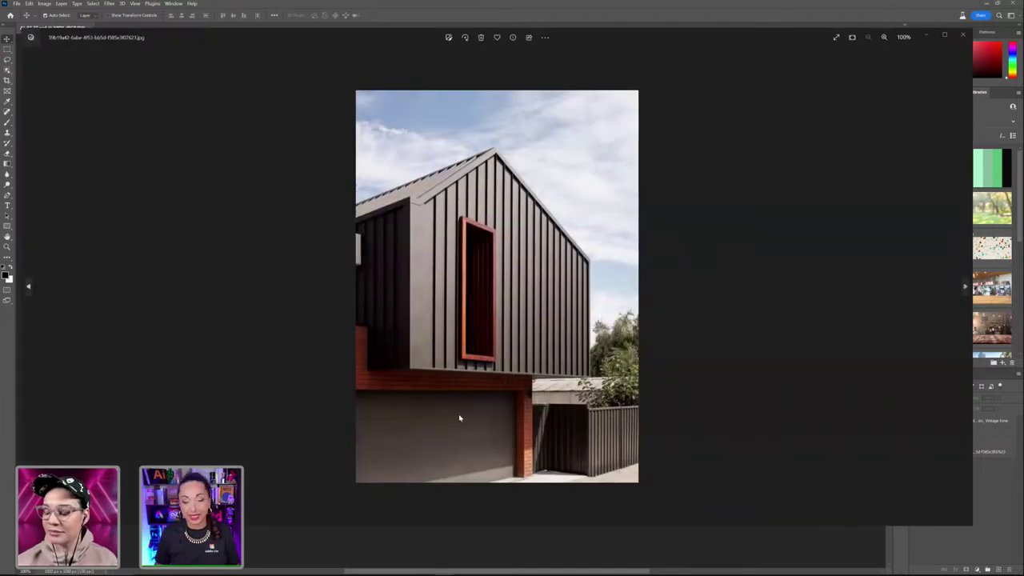
{"action": "left_click", "coordinate": [967, 37]}
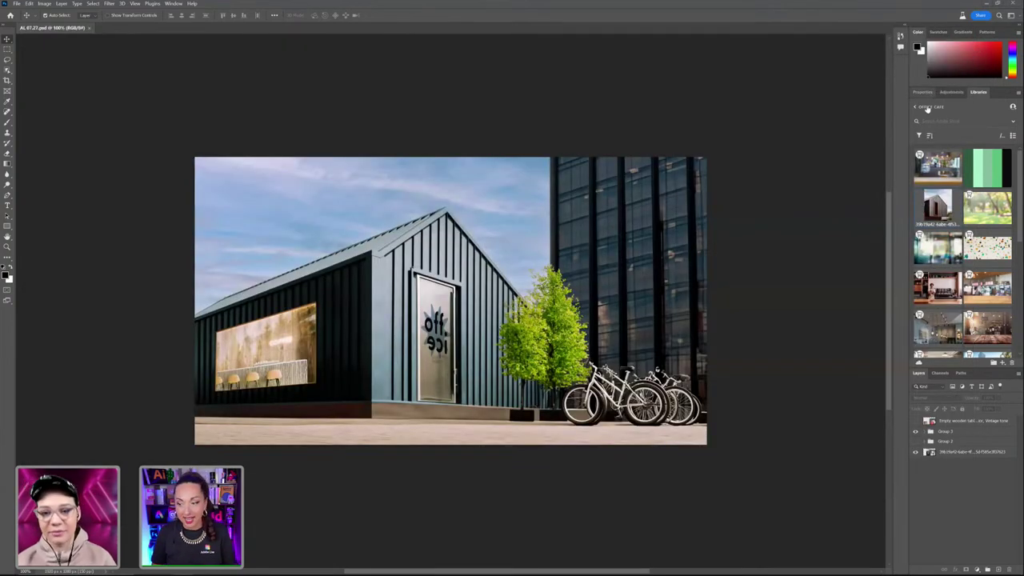
Toggle Group 3 to compare the lone house photo with the café composite, then bring up Office Brand.ai
{"action": "left_click", "coordinate": [916, 431], "text": "alt"}
{"action": "left_click", "coordinate": [916, 433], "text": "alt"}
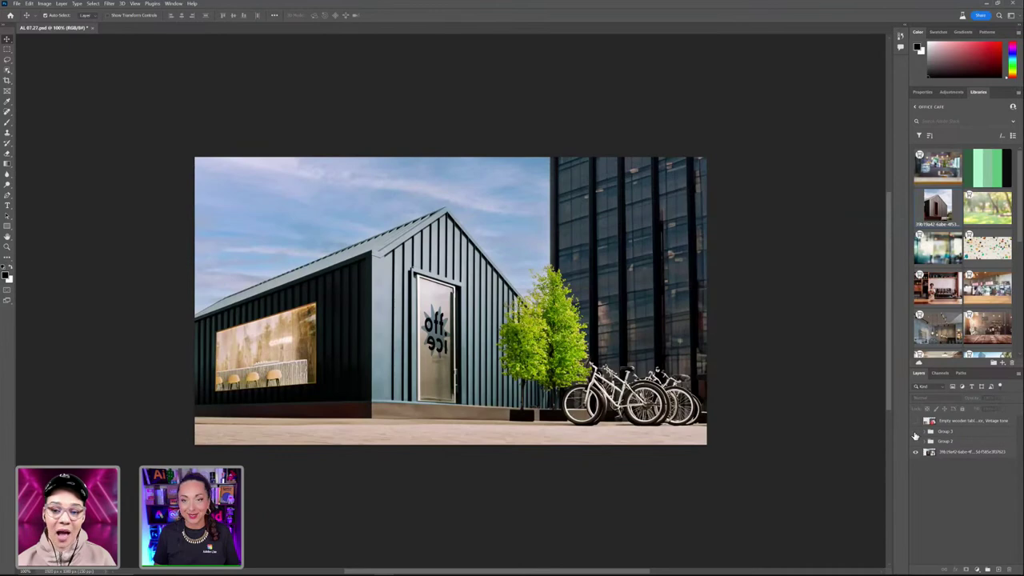
{"action": "left_click", "coordinate": [916, 434], "text": "alt"}
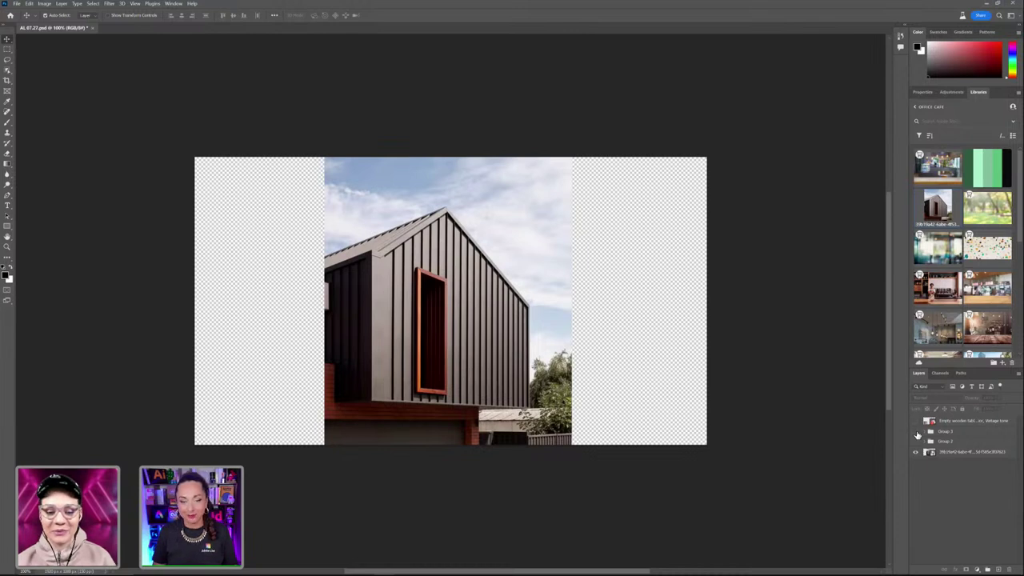
{"action": "left_click", "coordinate": [917, 433]}
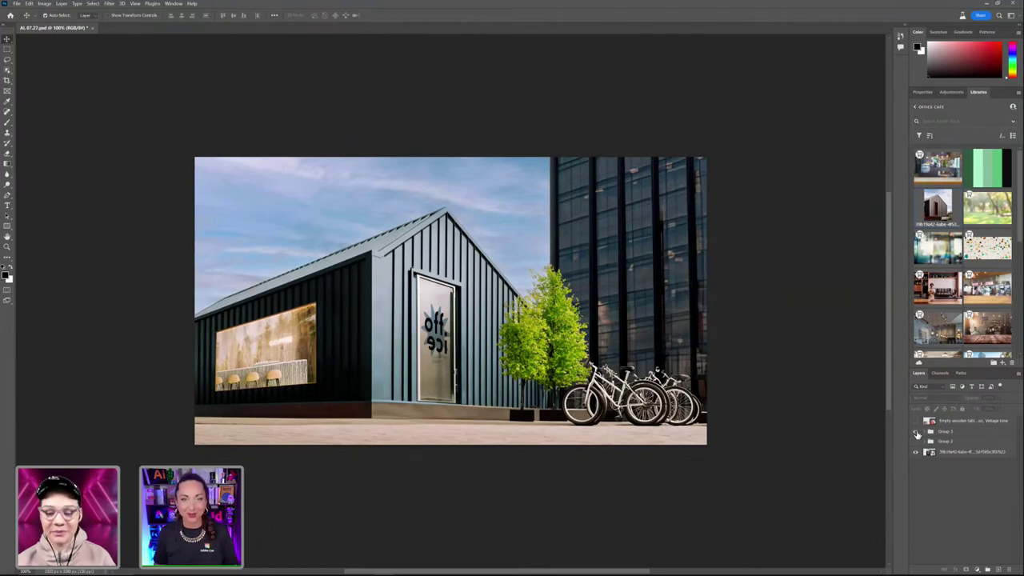
{"action": "left_click", "coordinate": [916, 433]}
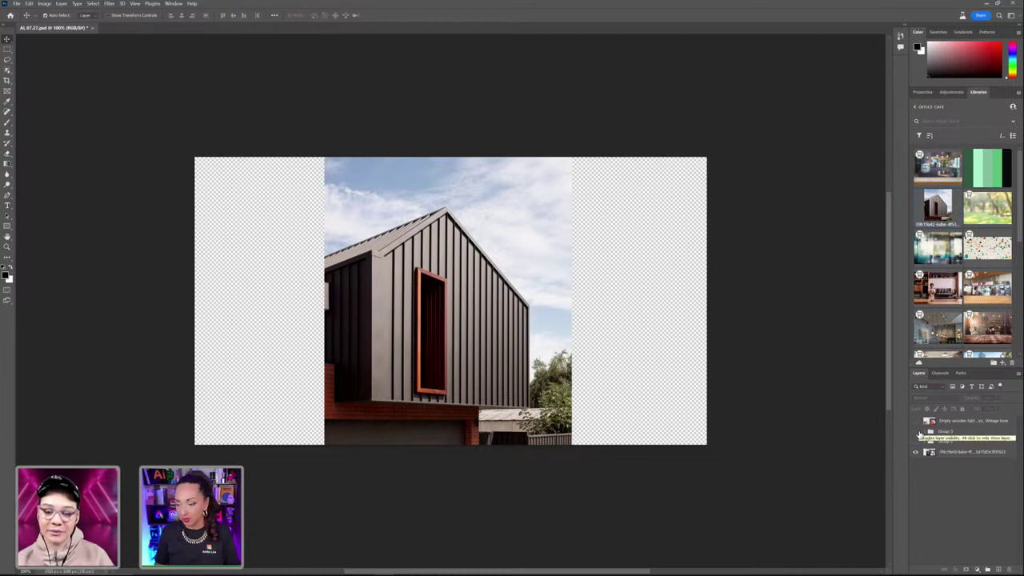
{"action": "left_click", "coordinate": [917, 432]}
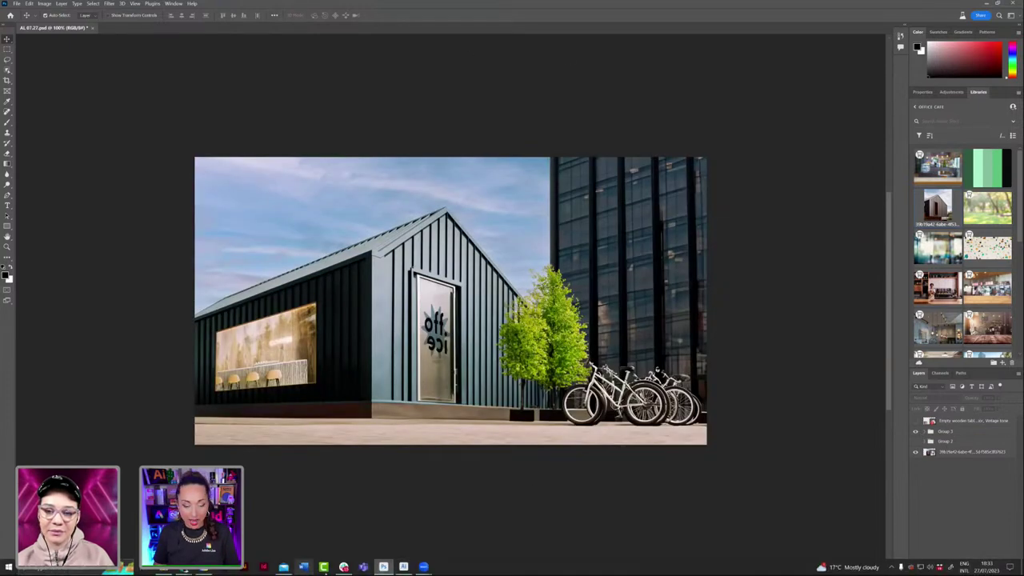
{"action": "mouse_move", "coordinate": [409, 569]}
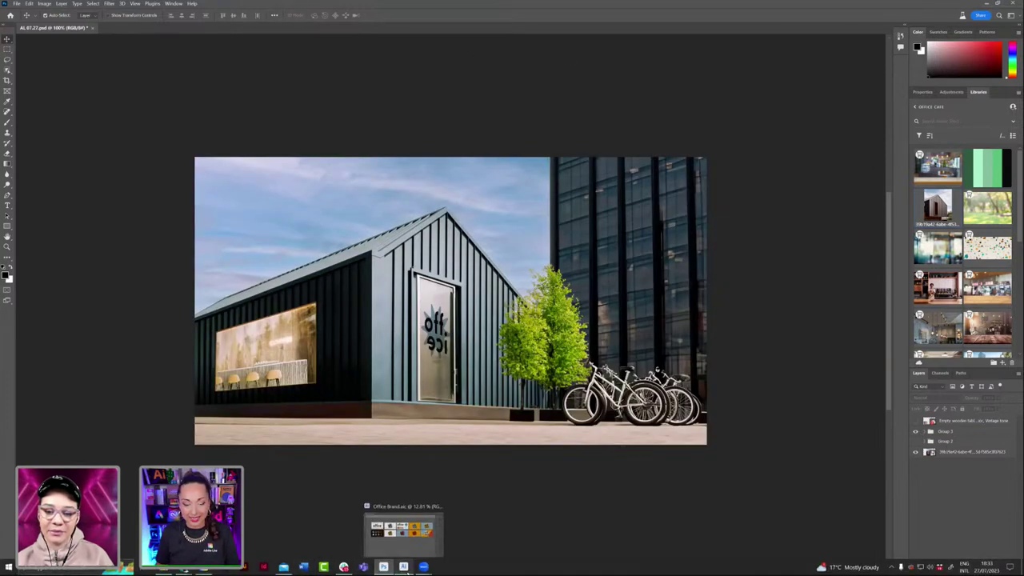
{"action": "left_click", "coordinate": [413, 552]}
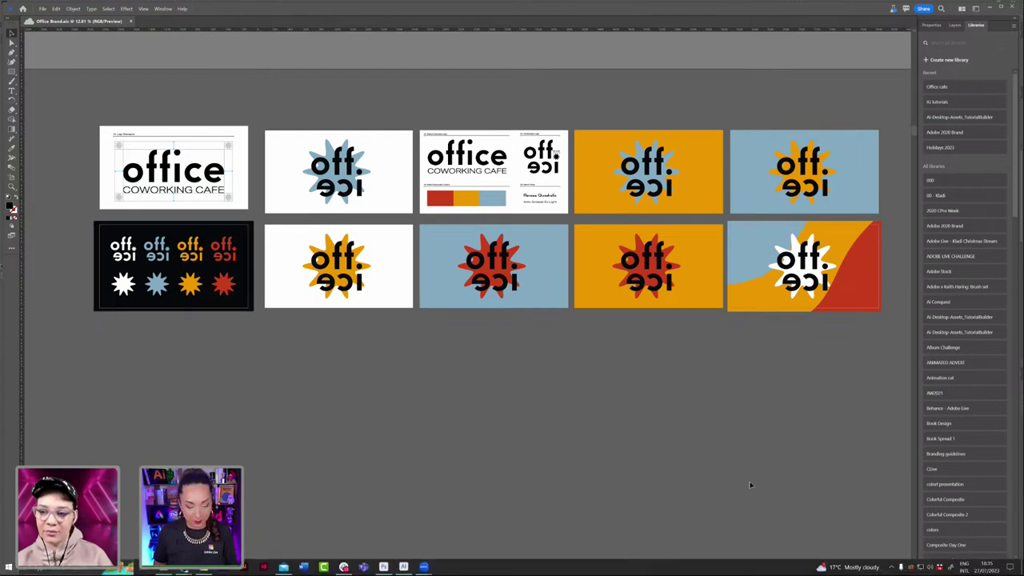
{"action": "key", "text": "super"}
Back in Photoshop, toggle Group 3 off, on and off, leaving the dark house on transparency, then switch to the browser
{"action": "left_click", "coordinate": [383, 566]}
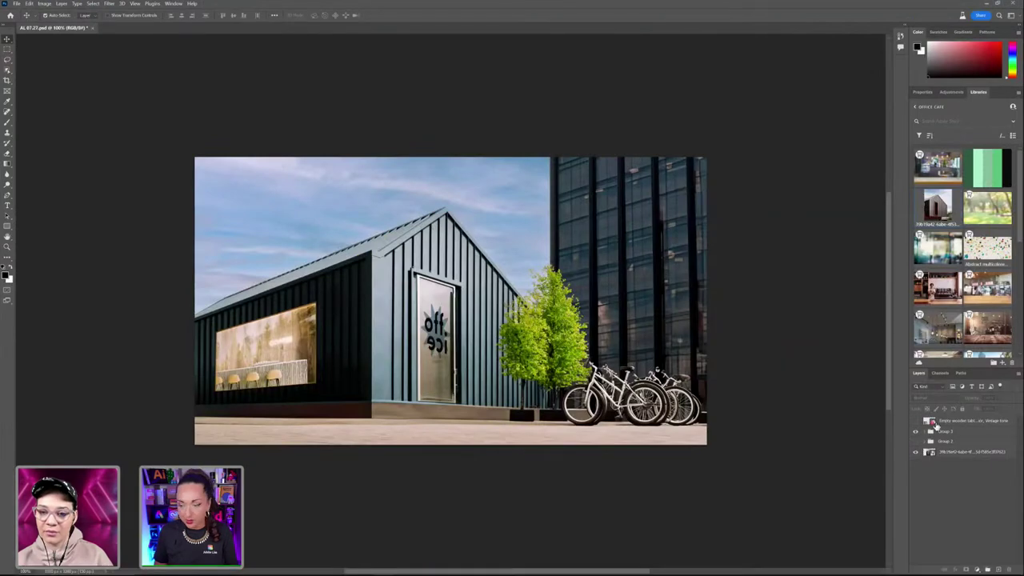
{"action": "left_click", "coordinate": [916, 432]}
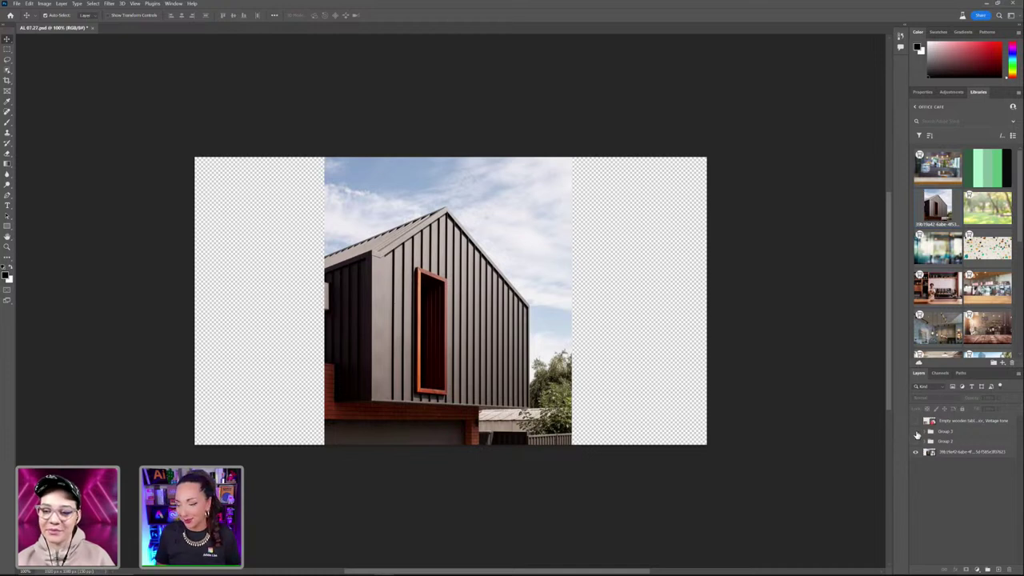
{"action": "left_click", "coordinate": [916, 432]}
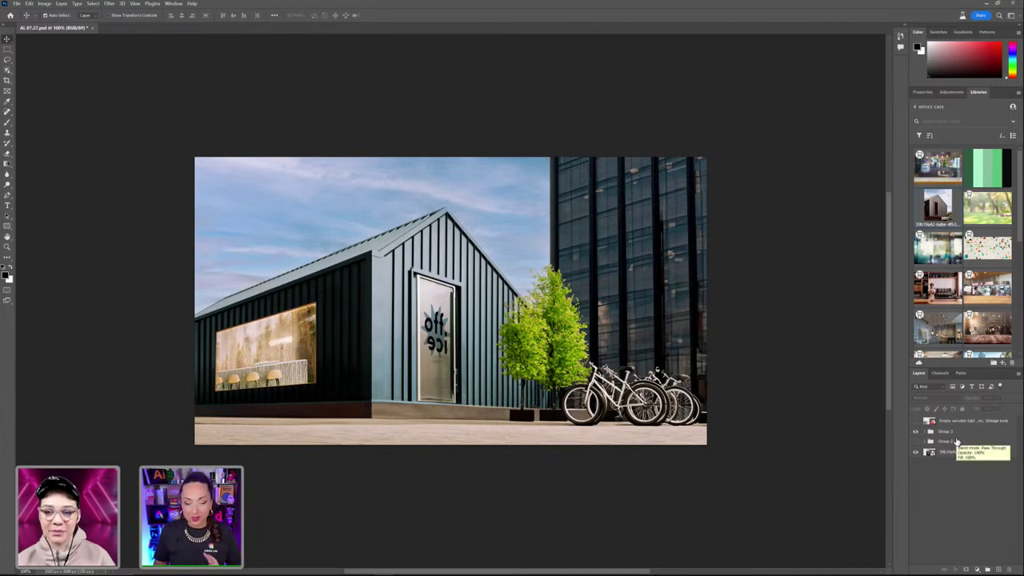
{"action": "left_click", "coordinate": [916, 432]}
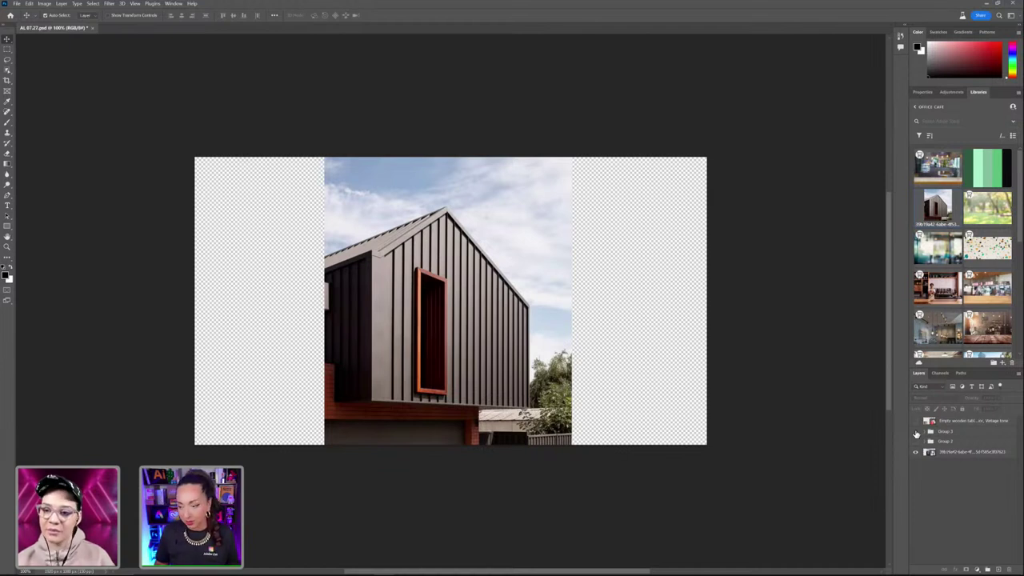
{"action": "mouse_move", "coordinate": [184, 573]}
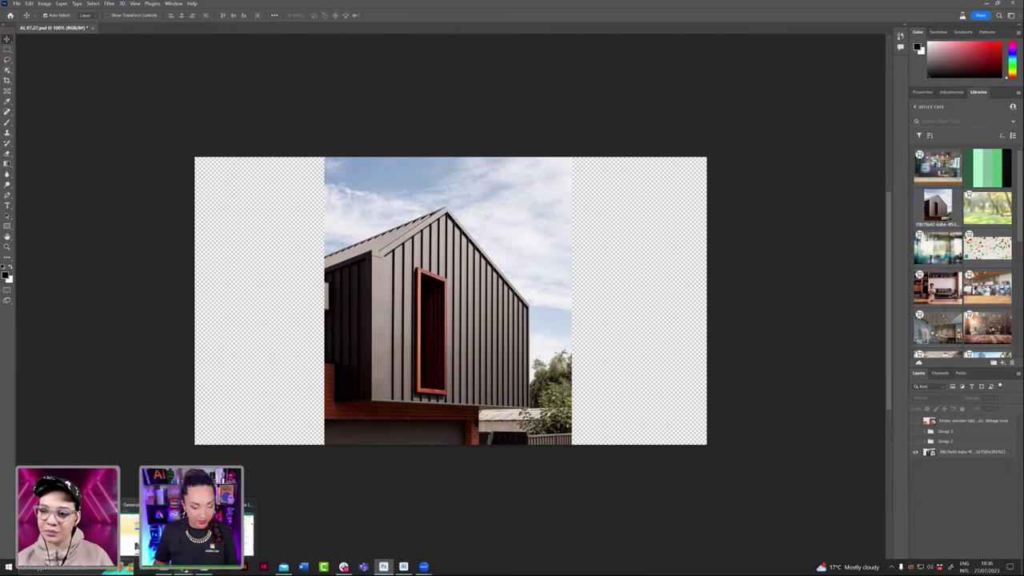
{"action": "left_click", "coordinate": [188, 524]}
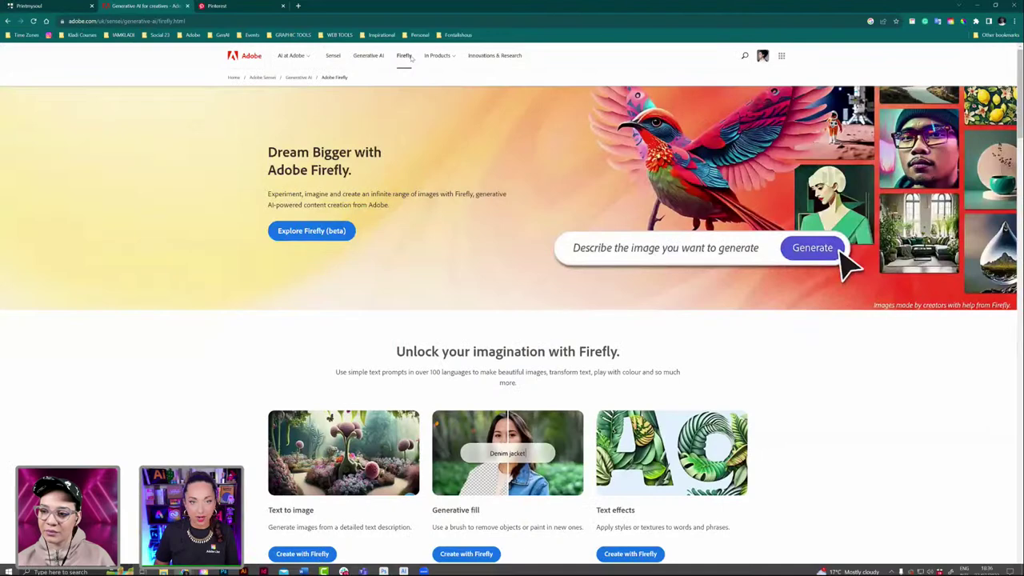
Scroll through the full-screen Pinterest 'steel cladded' results, then return to the Photoshop house photo
{"action": "left_click", "coordinate": [995, 4]}
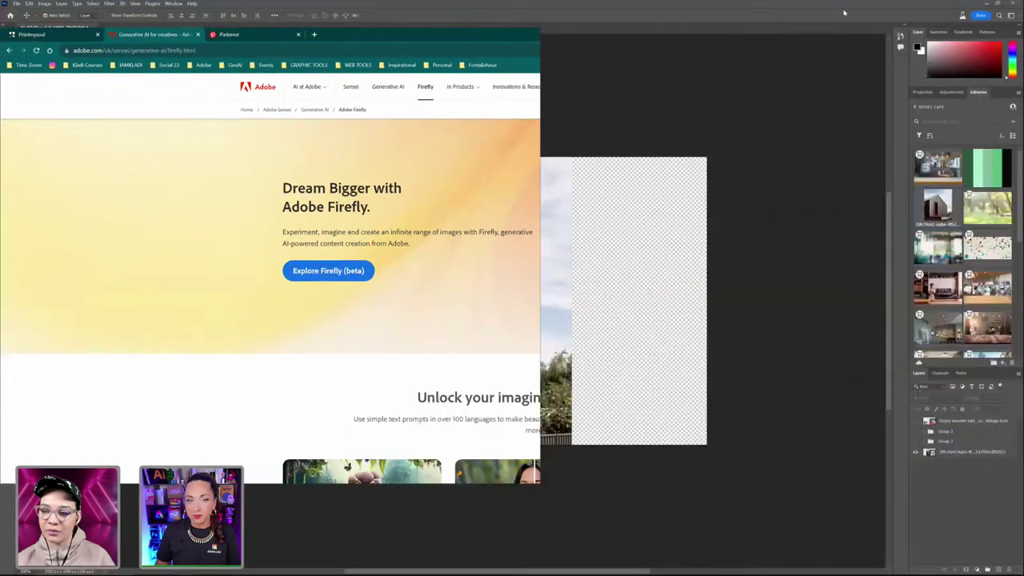
{"action": "left_click", "coordinate": [256, 62]}
{"action": "left_click", "coordinate": [524, 62]}
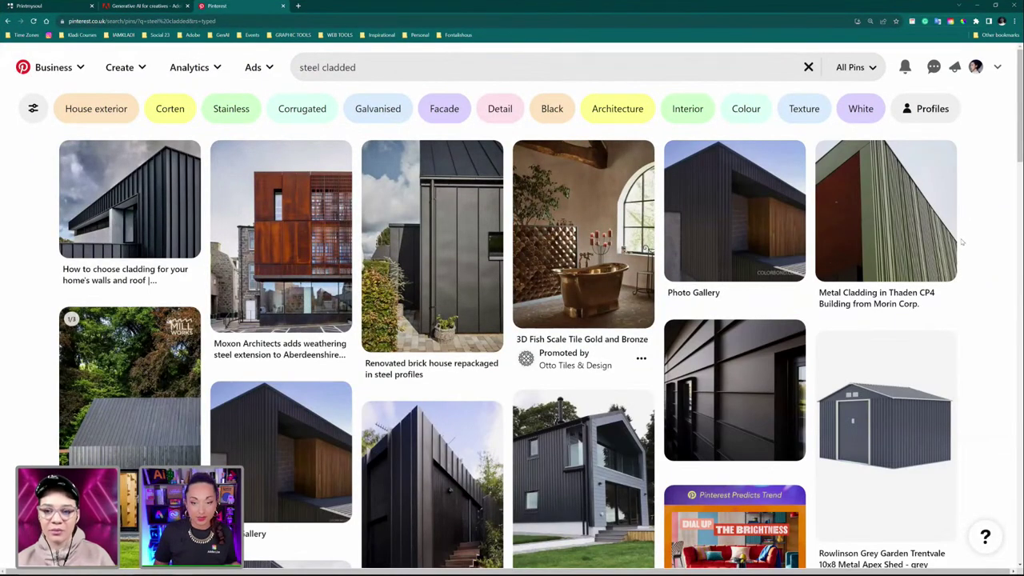
{"action": "scroll", "coordinate": [963, 240], "scroll_direction": "down", "scroll_amount": 1}
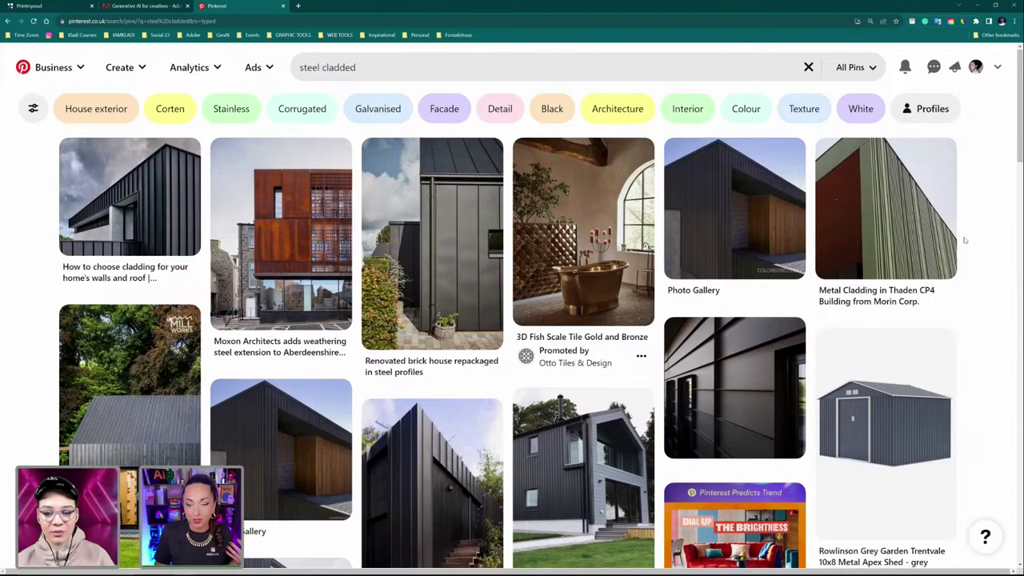
{"action": "scroll", "coordinate": [964, 240], "scroll_direction": "down", "scroll_amount": 2}
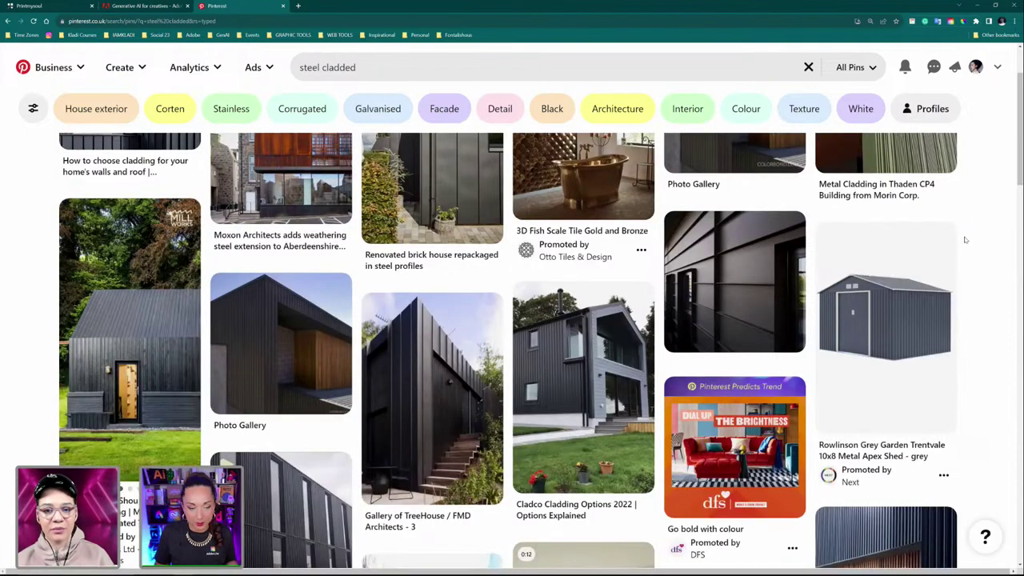
{"action": "scroll", "coordinate": [965, 240], "scroll_direction": "down", "scroll_amount": 5}
{"action": "scroll", "coordinate": [964, 240], "scroll_direction": "down", "scroll_amount": 3}
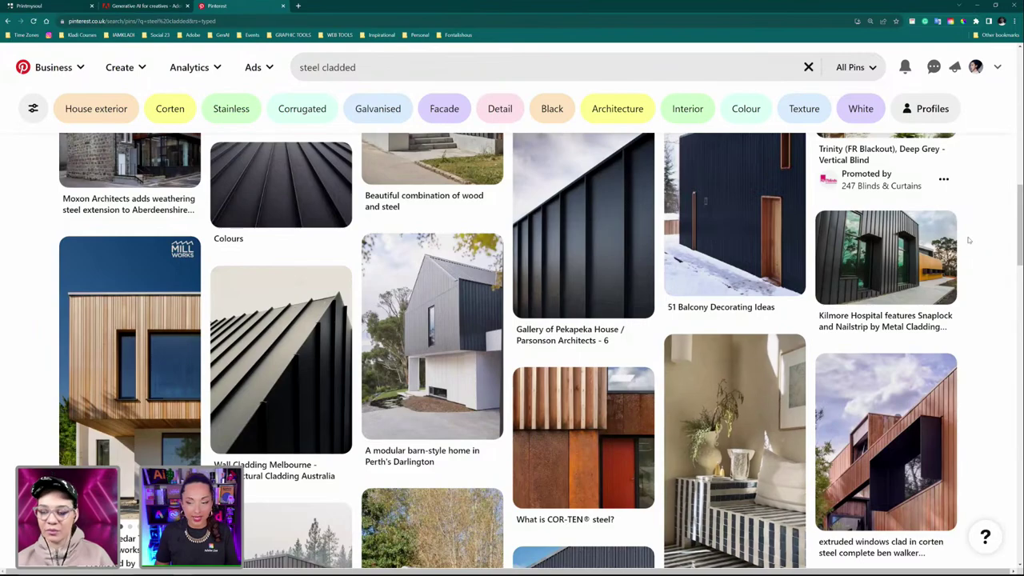
{"action": "scroll", "coordinate": [969, 242], "scroll_direction": "down", "scroll_amount": 2}
{"action": "scroll", "coordinate": [967, 239], "scroll_direction": "down", "scroll_amount": 3}
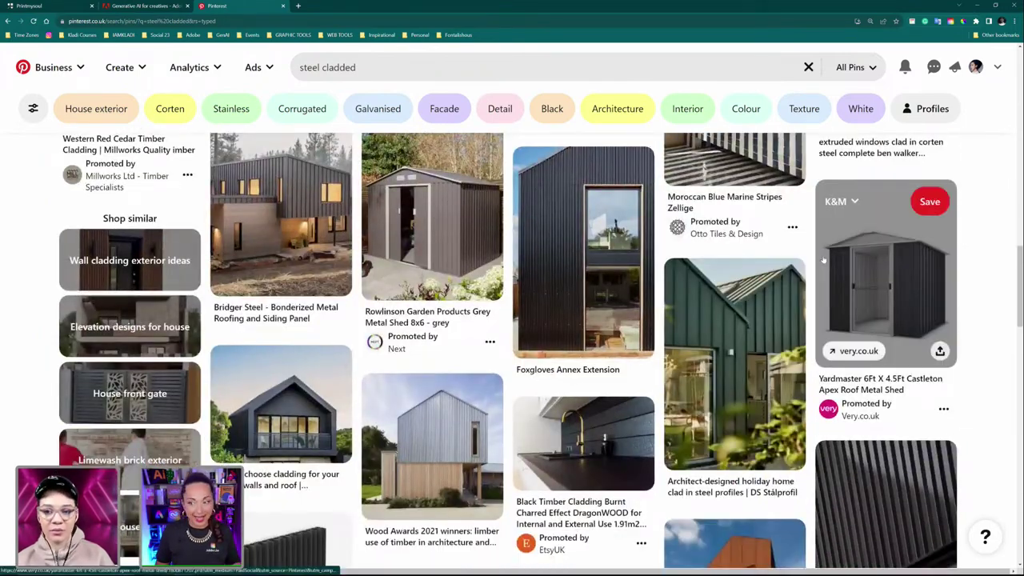
{"action": "scroll", "coordinate": [823, 260], "scroll_direction": "down", "scroll_amount": 3}
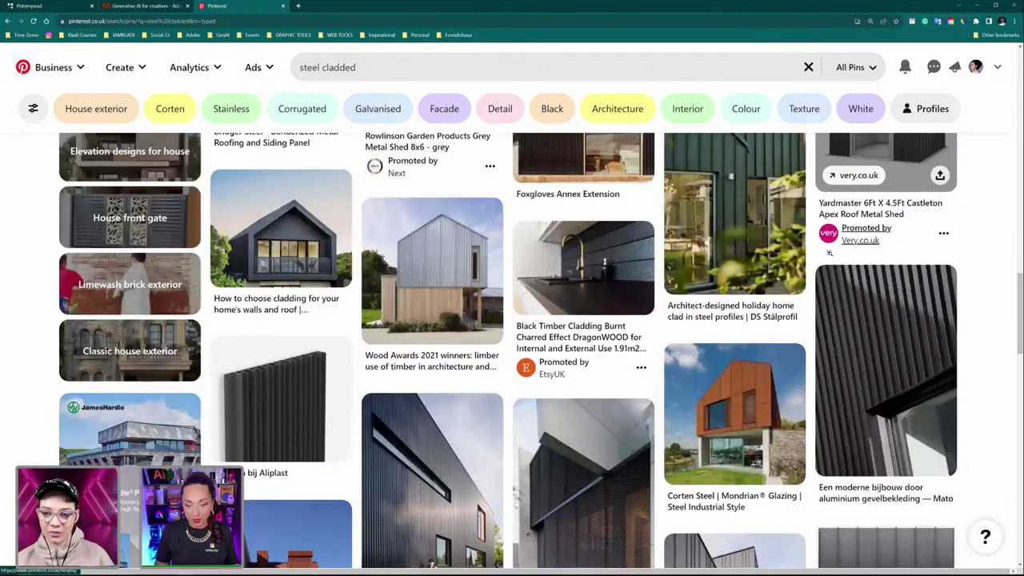
{"action": "scroll", "coordinate": [817, 256], "scroll_direction": "down", "scroll_amount": 1}
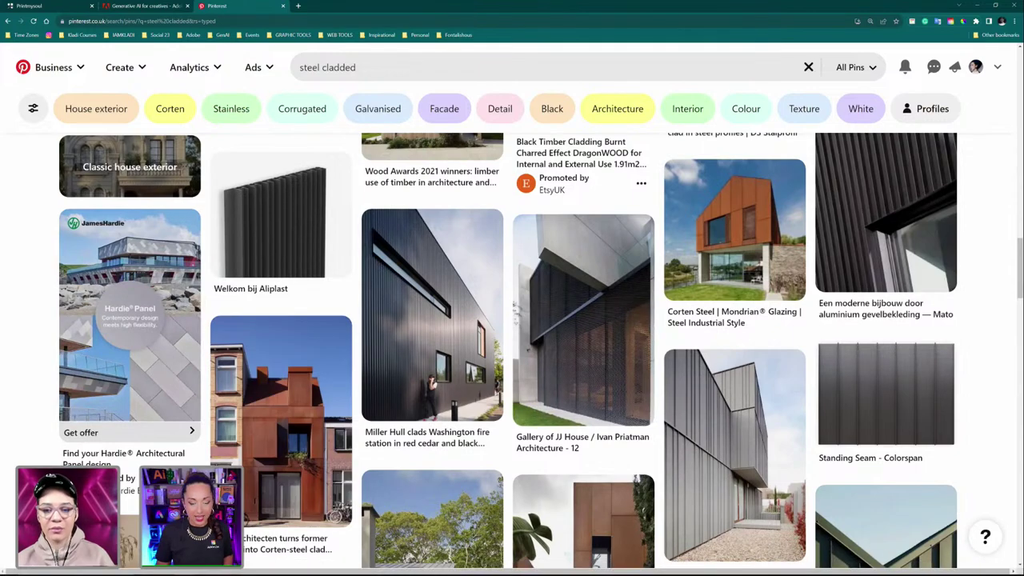
{"action": "left_click", "coordinate": [383, 567]}
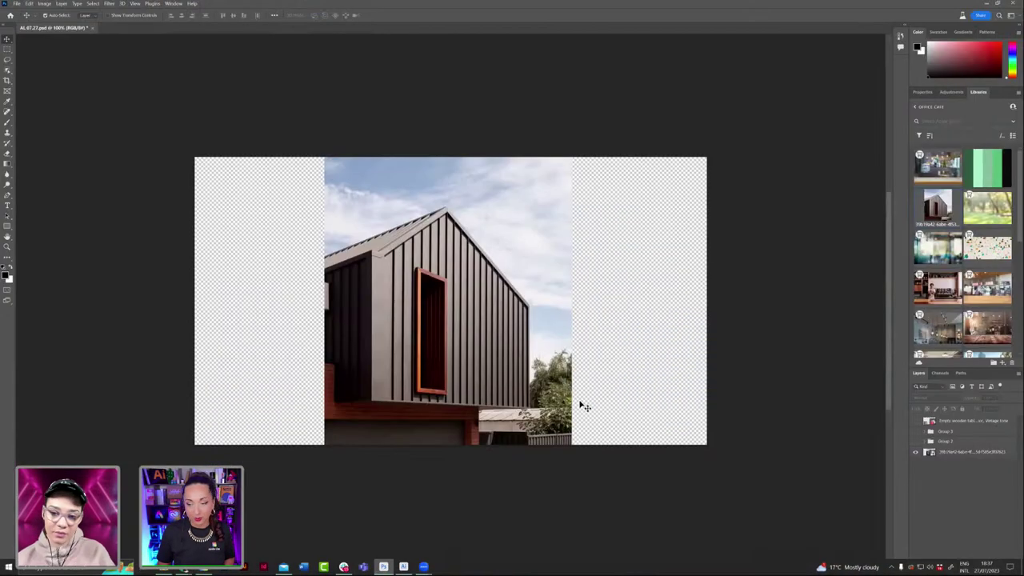
Compare the plain house against the office café composite, leave the composite shown, and hide the café interior photo
{"action": "left_click", "coordinate": [914, 432]}
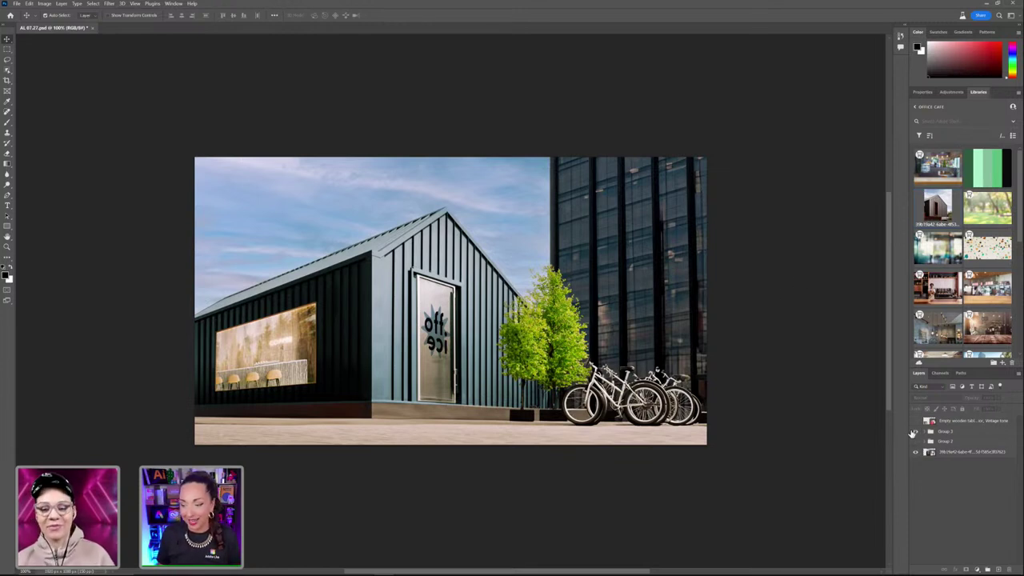
{"action": "left_click", "coordinate": [915, 431]}
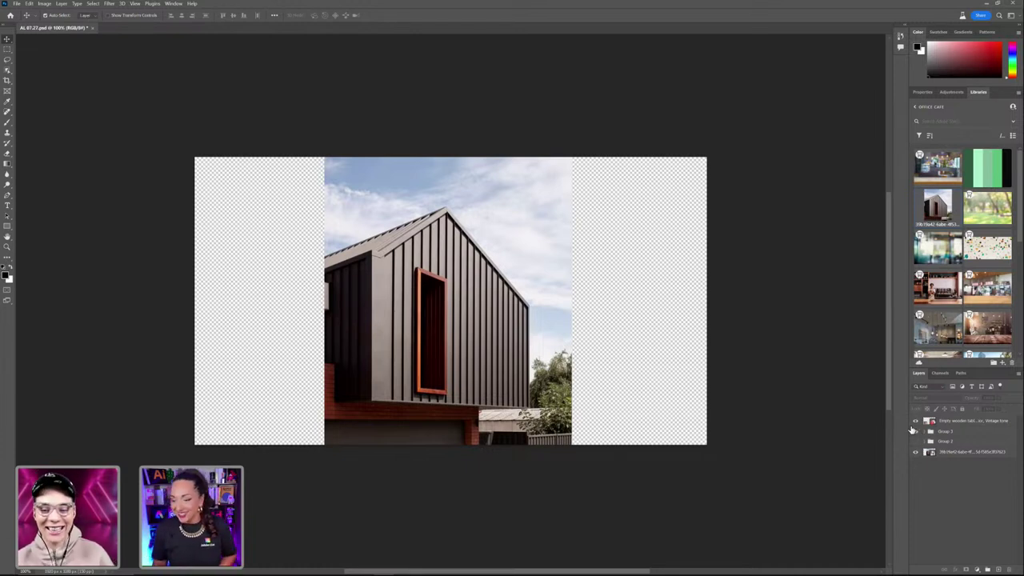
{"action": "left_click", "coordinate": [916, 431]}
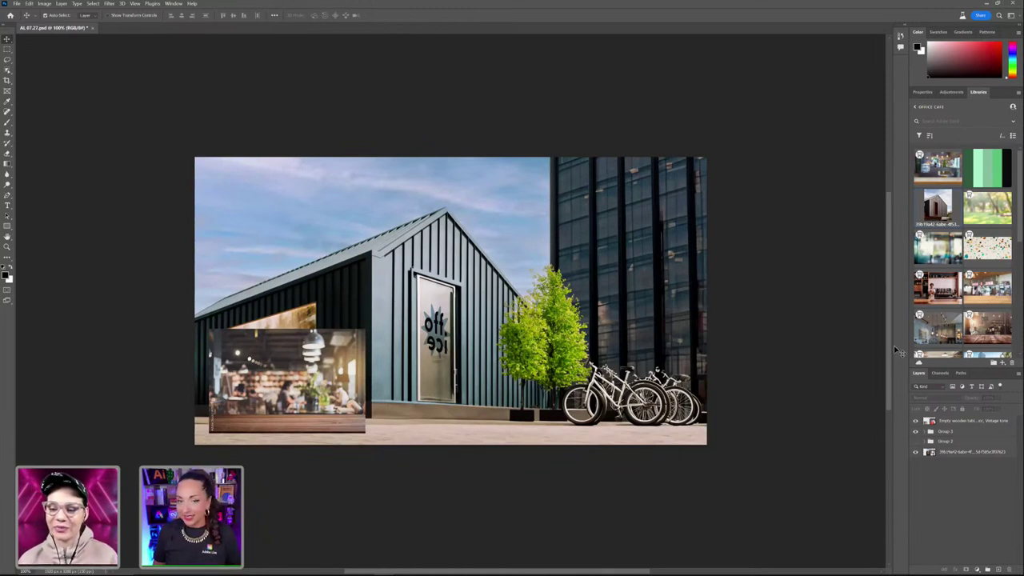
{"action": "mouse_move", "coordinate": [184, 571]}
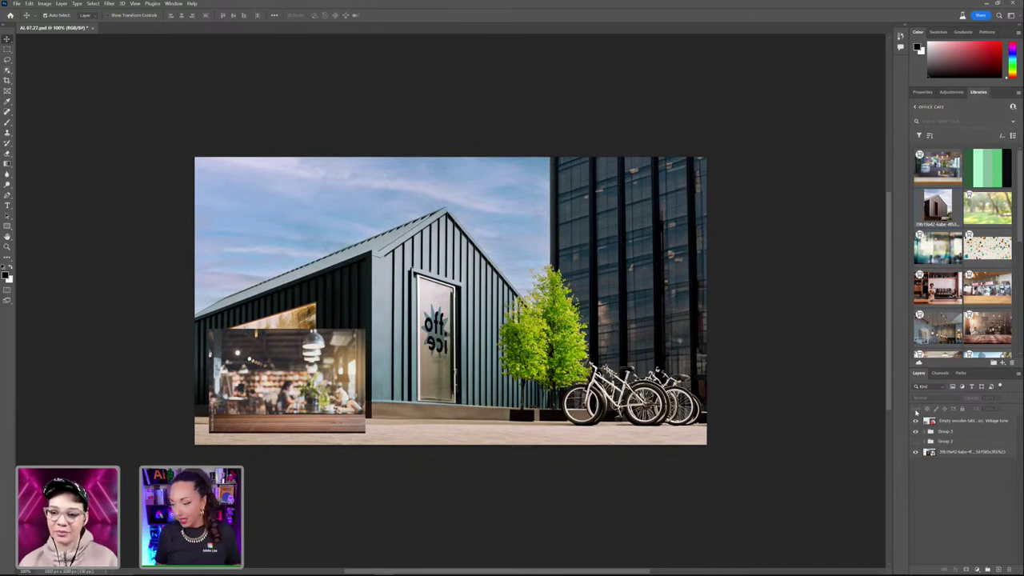
{"action": "left_click", "coordinate": [915, 420]}
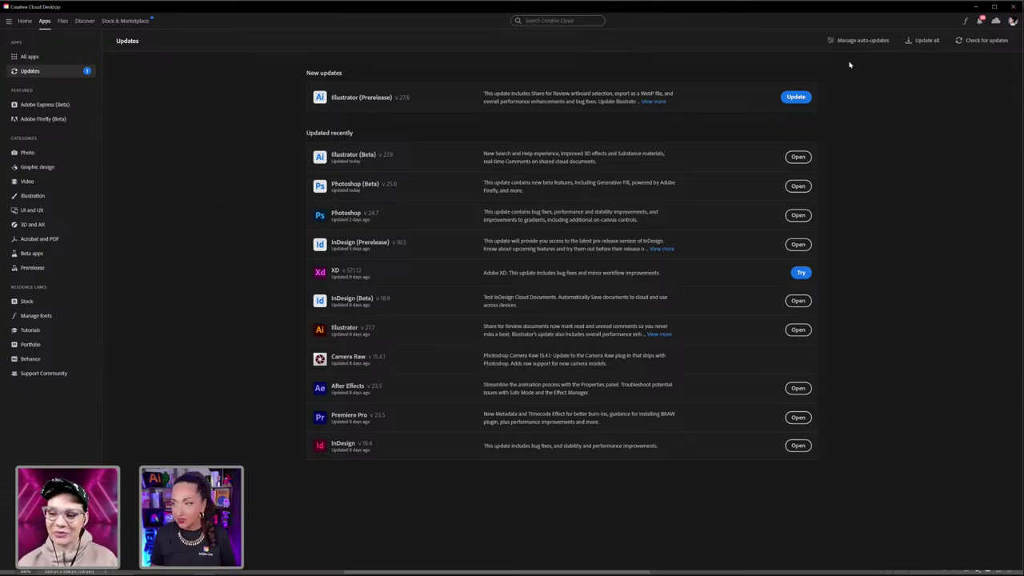
In Creative Cloud, visit Home and the Updates list, then view the Beta apps list
{"action": "mouse_move", "coordinate": [193, 570]}
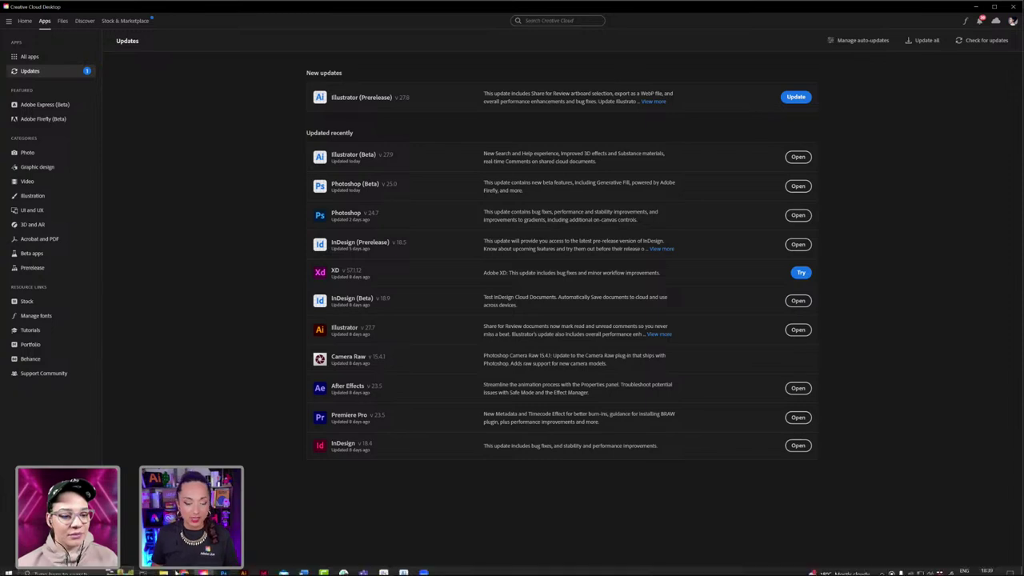
{"action": "left_click", "coordinate": [25, 22]}
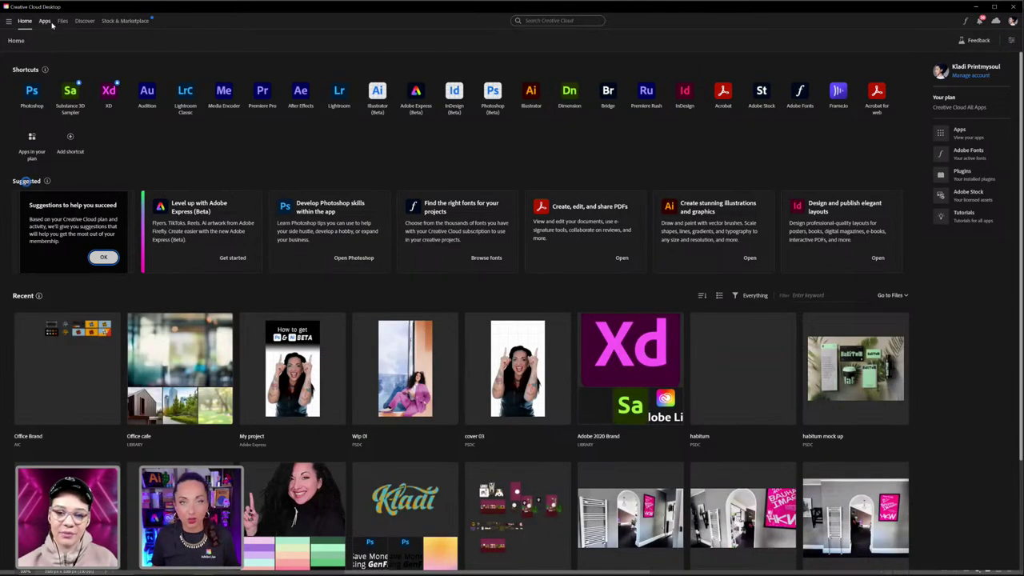
{"action": "left_click", "coordinate": [46, 22]}
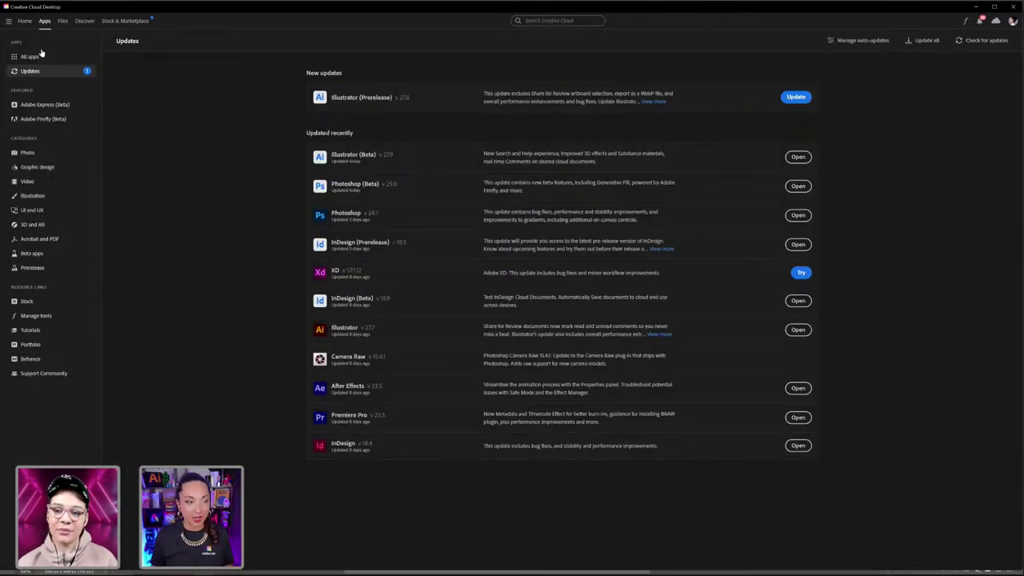
{"action": "left_click", "coordinate": [48, 254]}
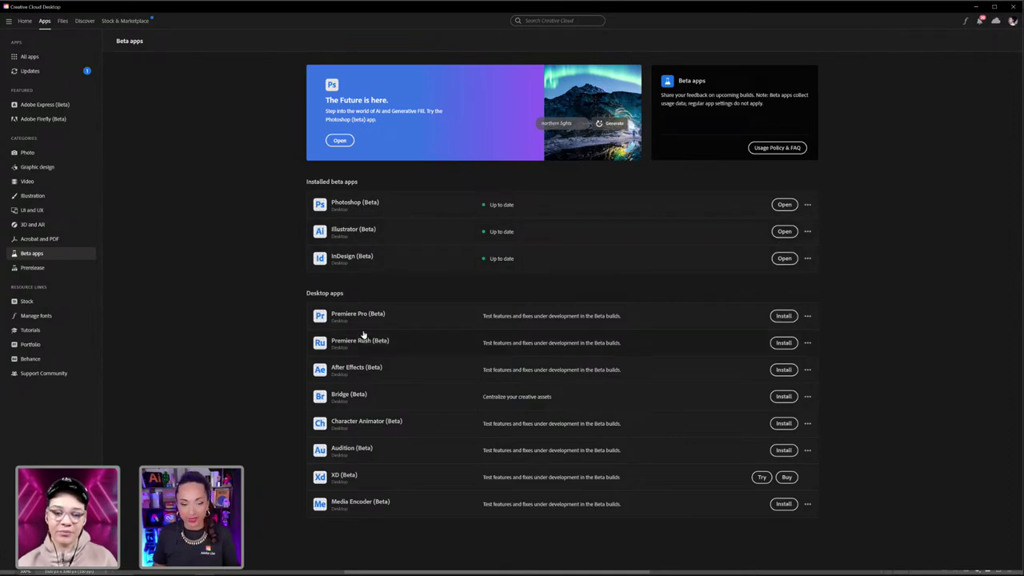
Browse All apps, Beta apps and Updates in Creative Cloud, then return to the Photoshop café document
{"action": "left_click", "coordinate": [782, 315]}
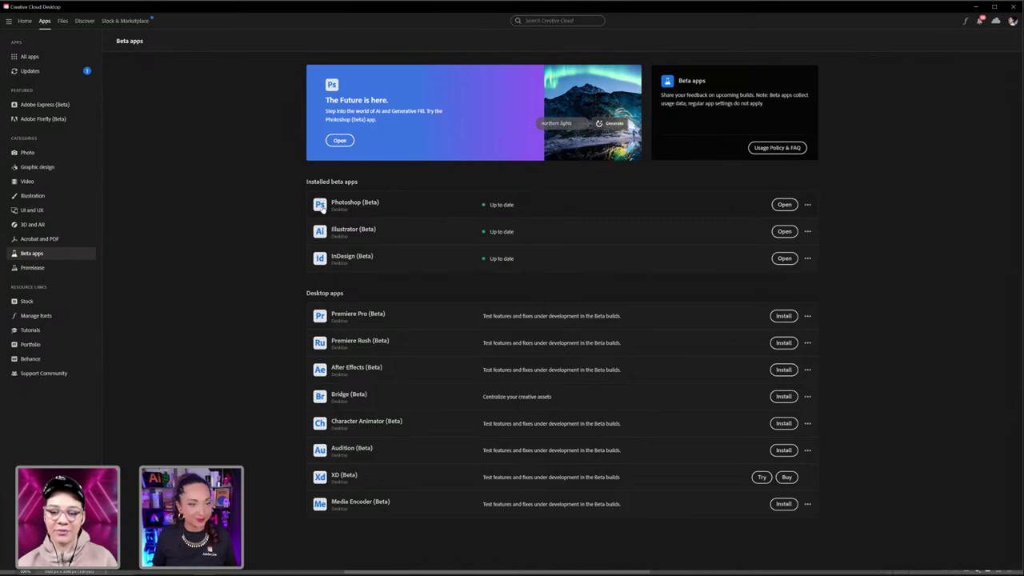
{"action": "left_click", "coordinate": [29, 57]}
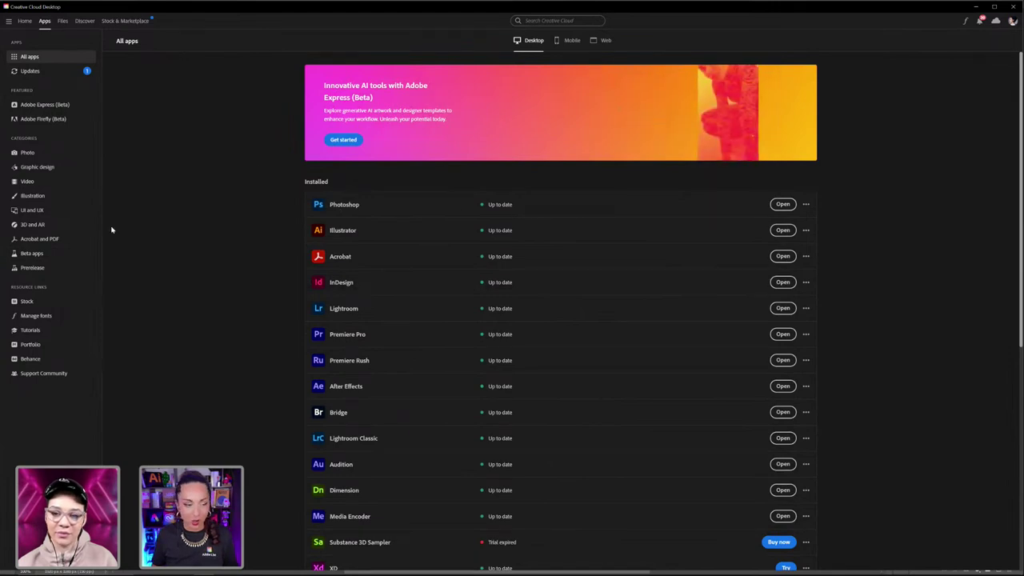
{"action": "left_click", "coordinate": [45, 253]}
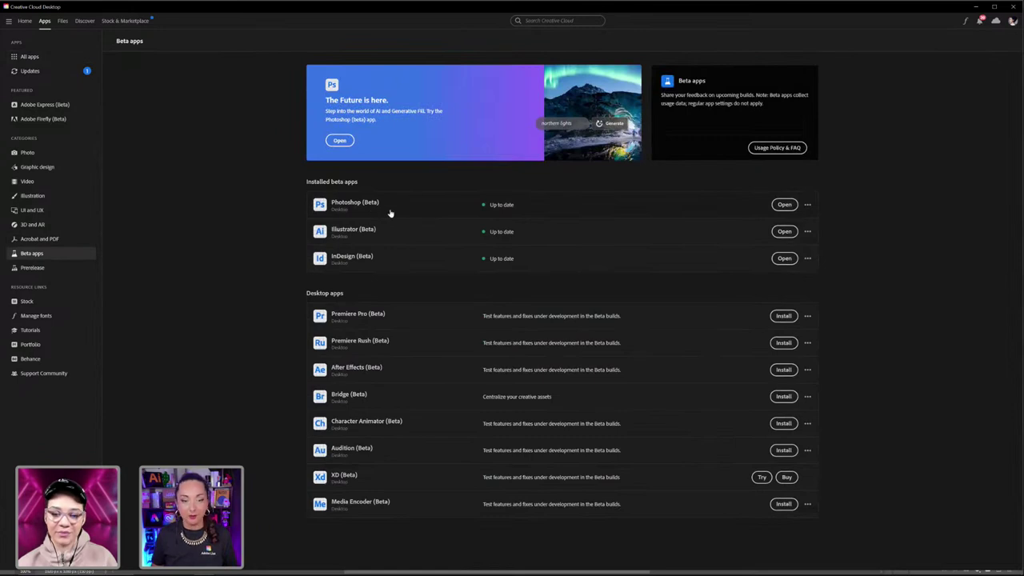
{"action": "left_click", "coordinate": [32, 72]}
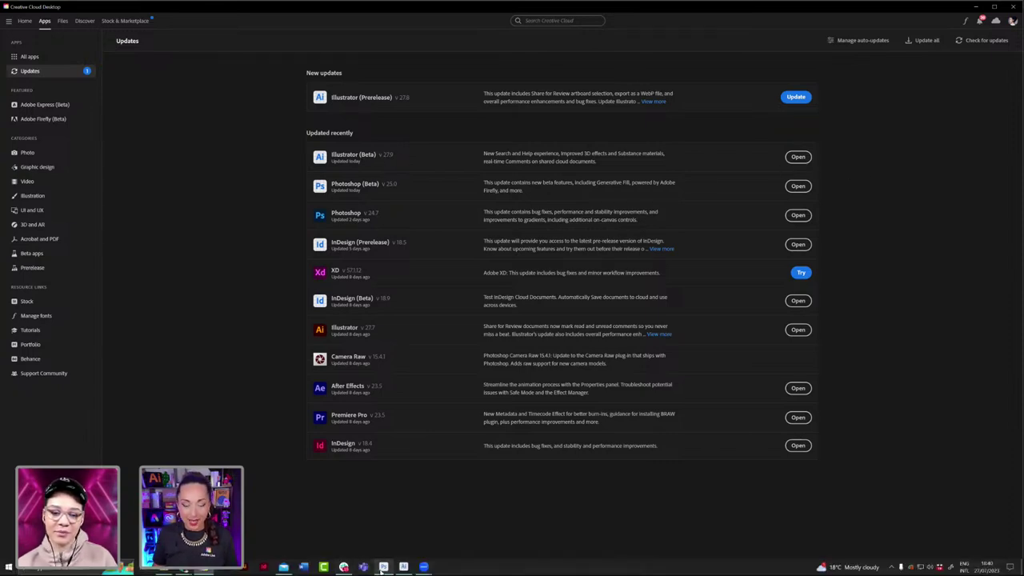
{"action": "left_click", "coordinate": [386, 563]}
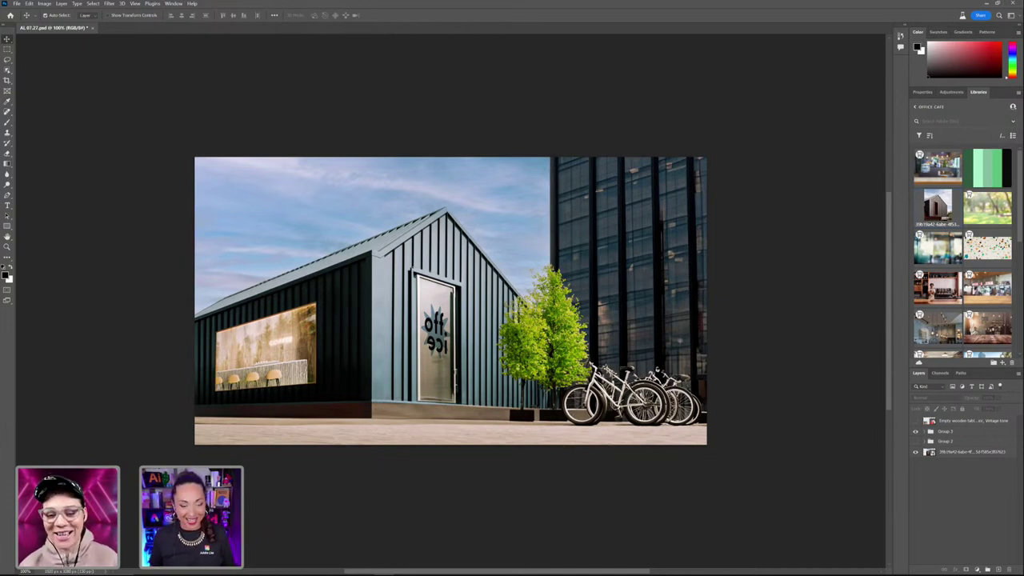
{"action": "mouse_move", "coordinate": [326, 570]}
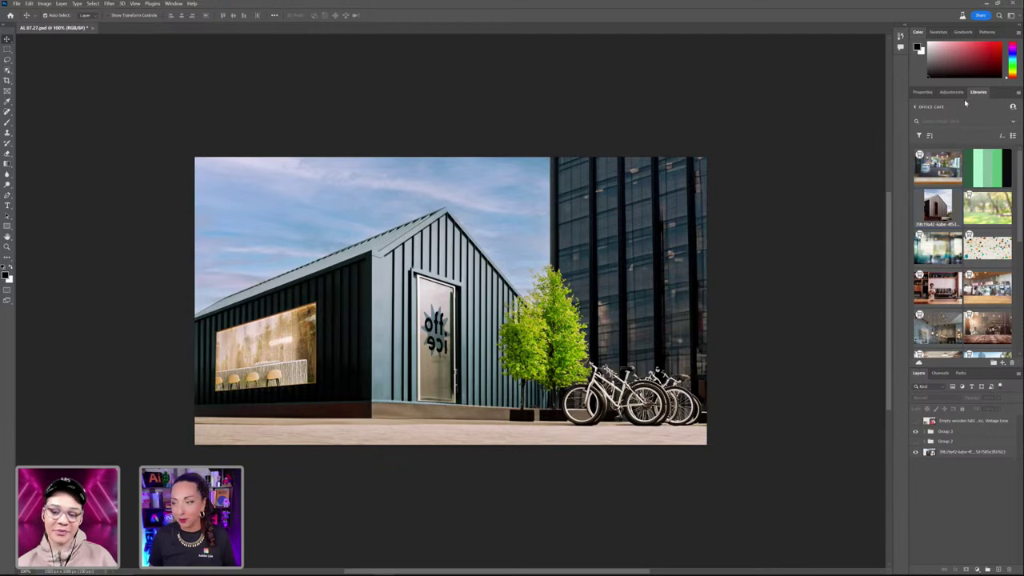
Detach Libraries into a floating panel and resize it to show the full library list
{"action": "left_click_drag", "start_coordinate": [979, 93], "coordinate": [856, 523]}
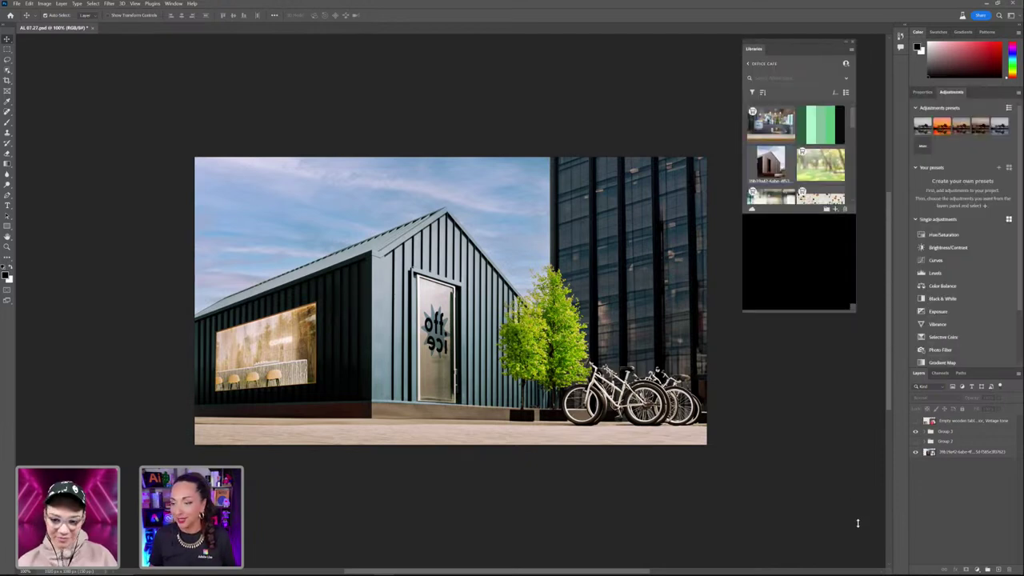
{"action": "left_click", "coordinate": [749, 65]}
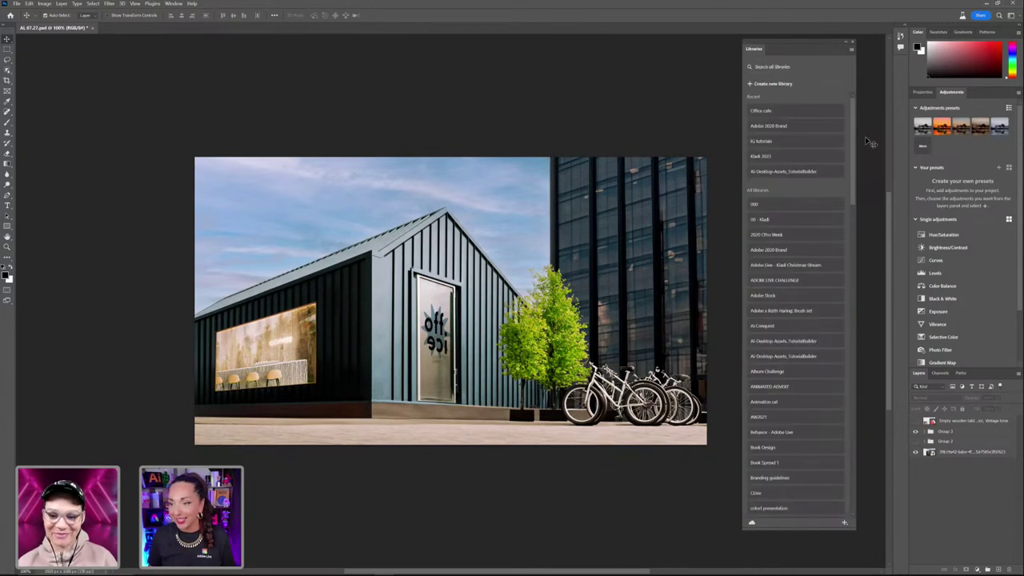
{"action": "left_click_drag", "start_coordinate": [855, 112], "coordinate": [852, 284]}
{"action": "left_click_drag", "start_coordinate": [850, 294], "coordinate": [829, 196]}
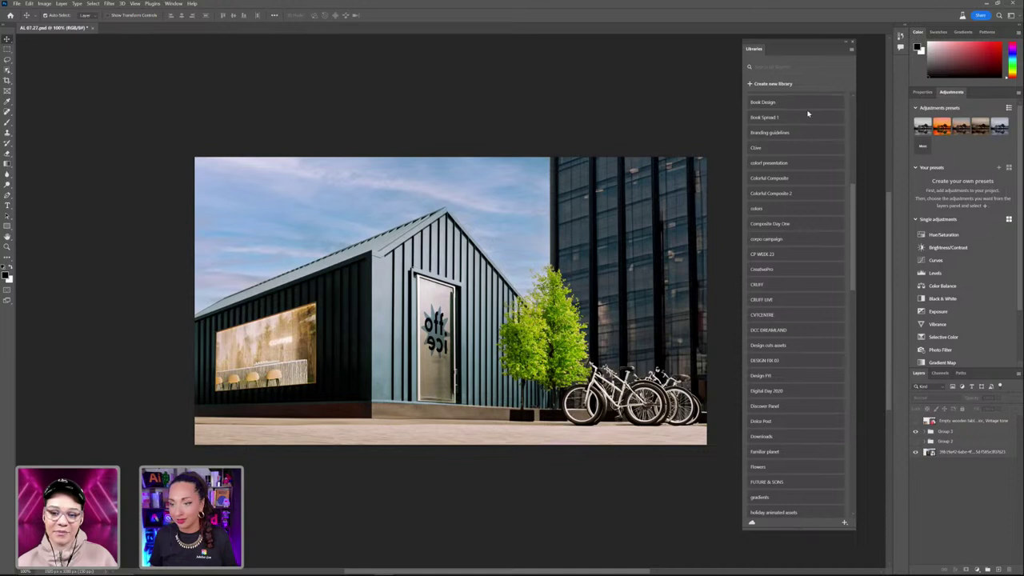
{"action": "scroll", "coordinate": [797, 120], "scroll_direction": "up", "scroll_amount": 5}
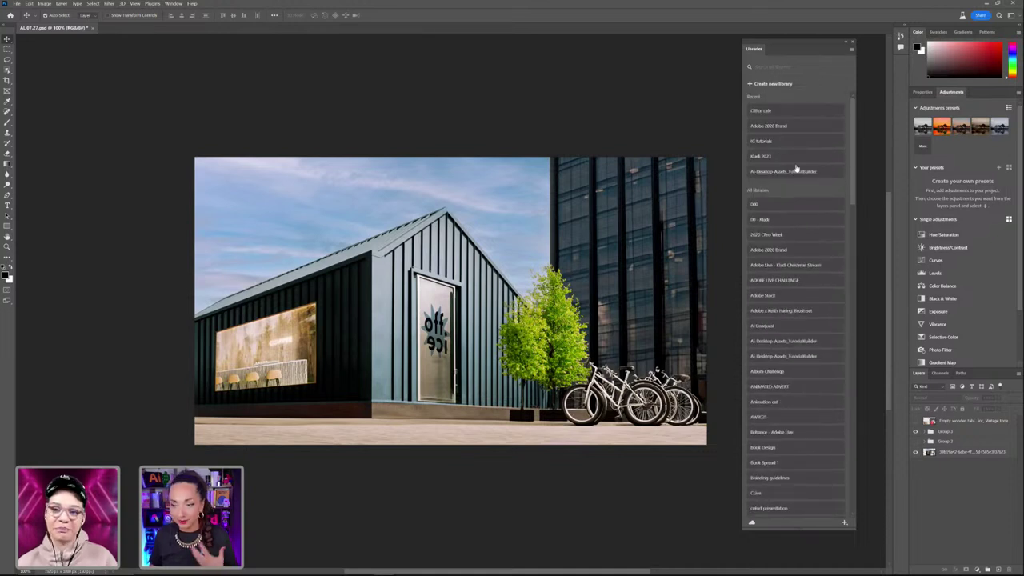
Open the Office cafe library and show the search field's Search In scope options
{"action": "left_click", "coordinate": [786, 112]}
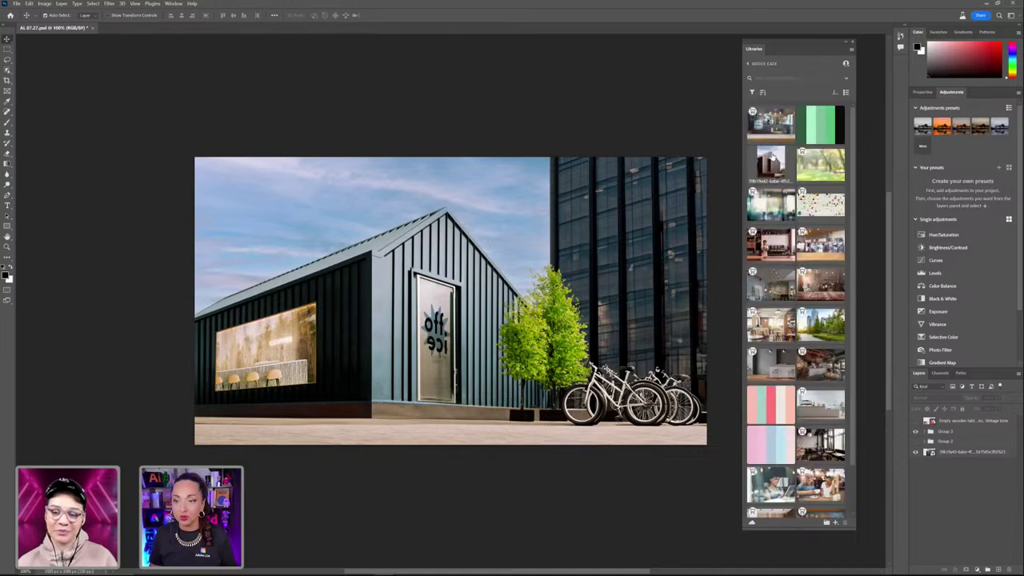
{"action": "left_click", "coordinate": [748, 63]}
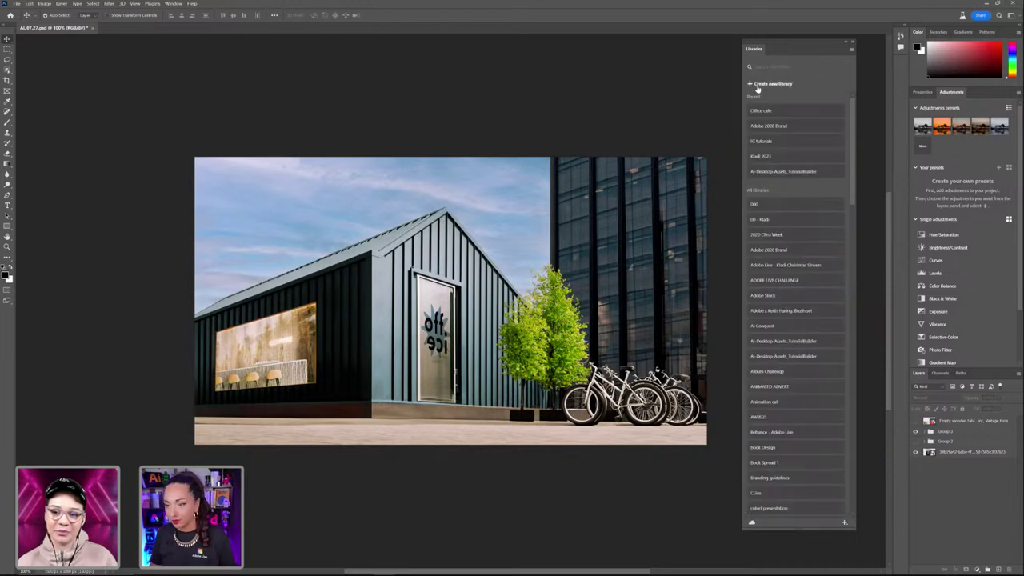
{"action": "left_click", "coordinate": [775, 112]}
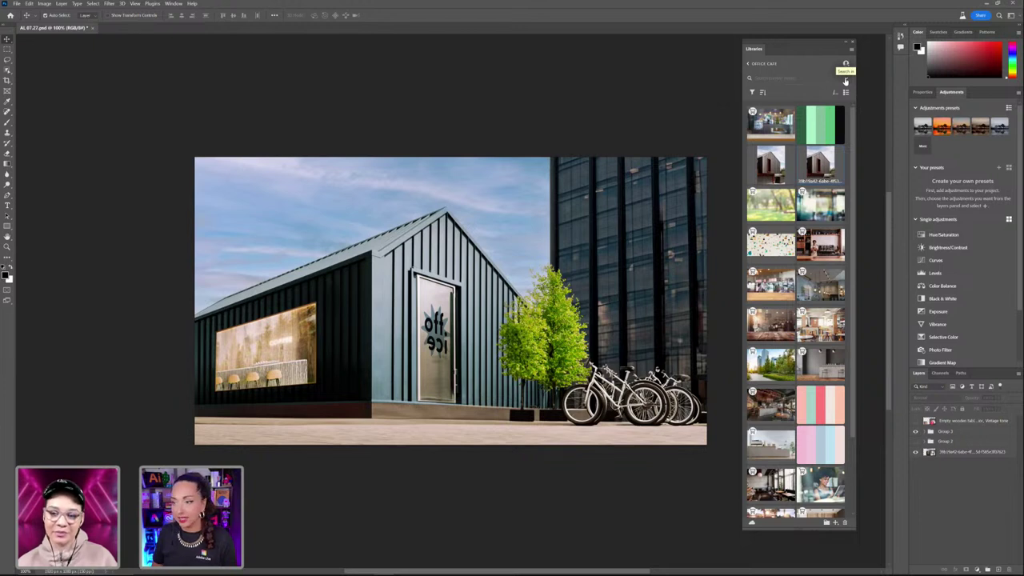
{"action": "left_click", "coordinate": [845, 80]}
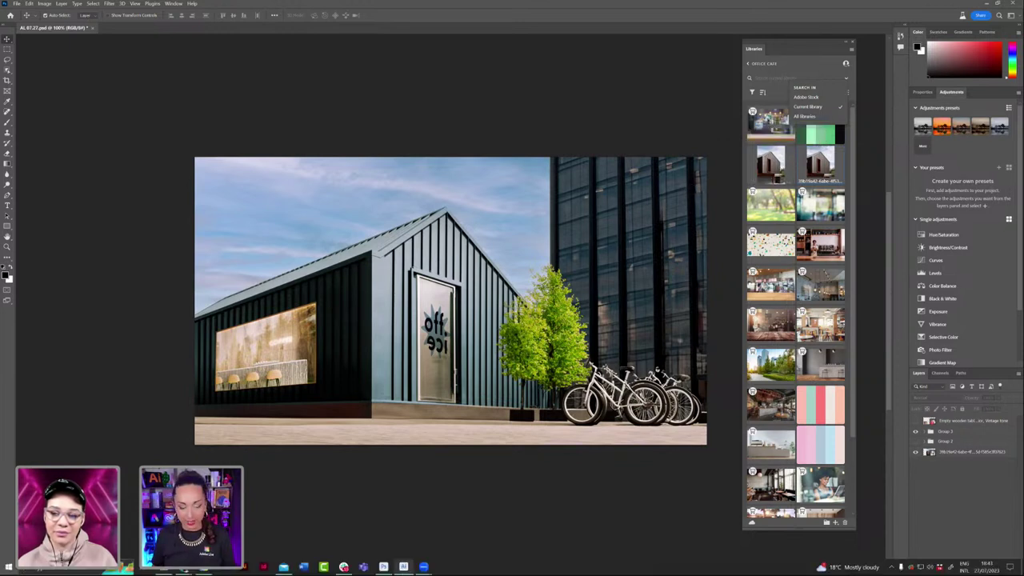
{"action": "key", "text": "super"}
{"action": "left_click", "coordinate": [403, 569]}
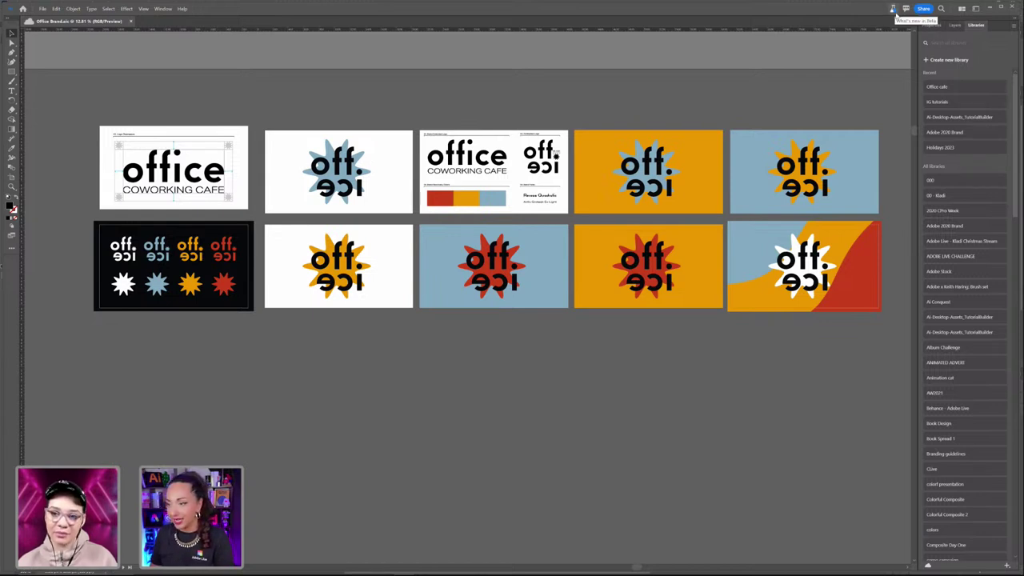
{"action": "left_click", "coordinate": [944, 87]}
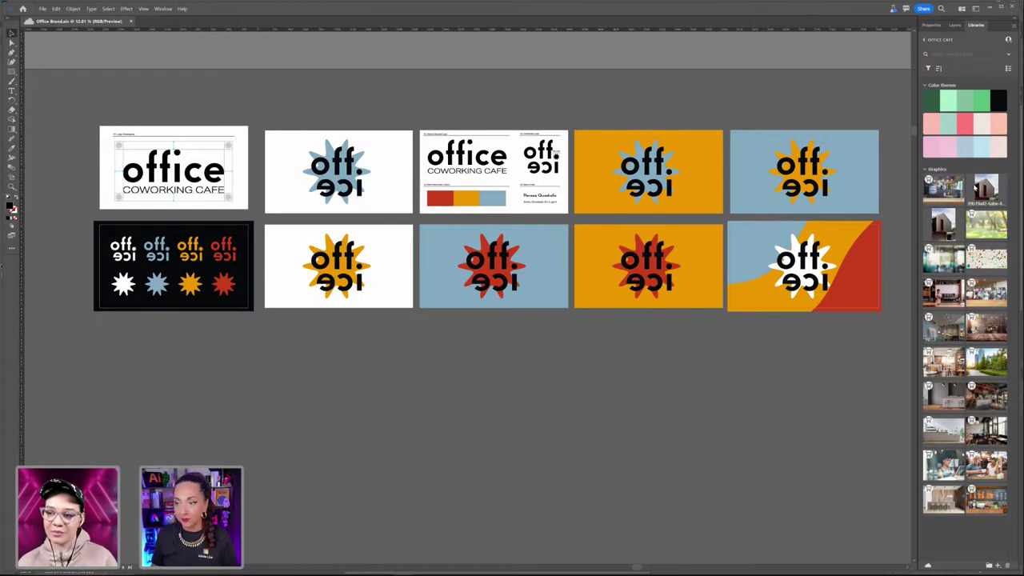
{"action": "key", "text": "alt+Tab"}
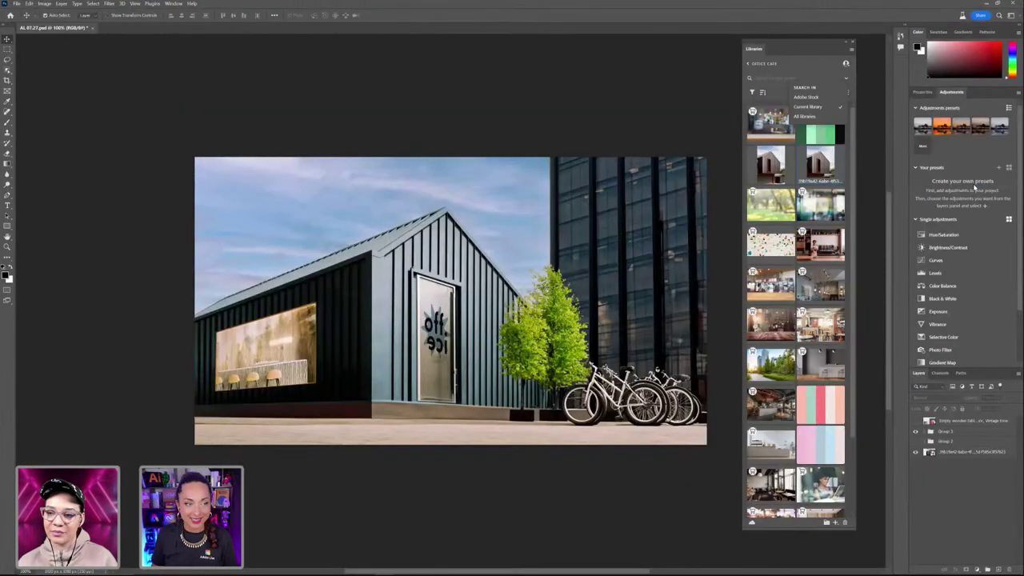
{"action": "key", "text": "alt+Tab"}
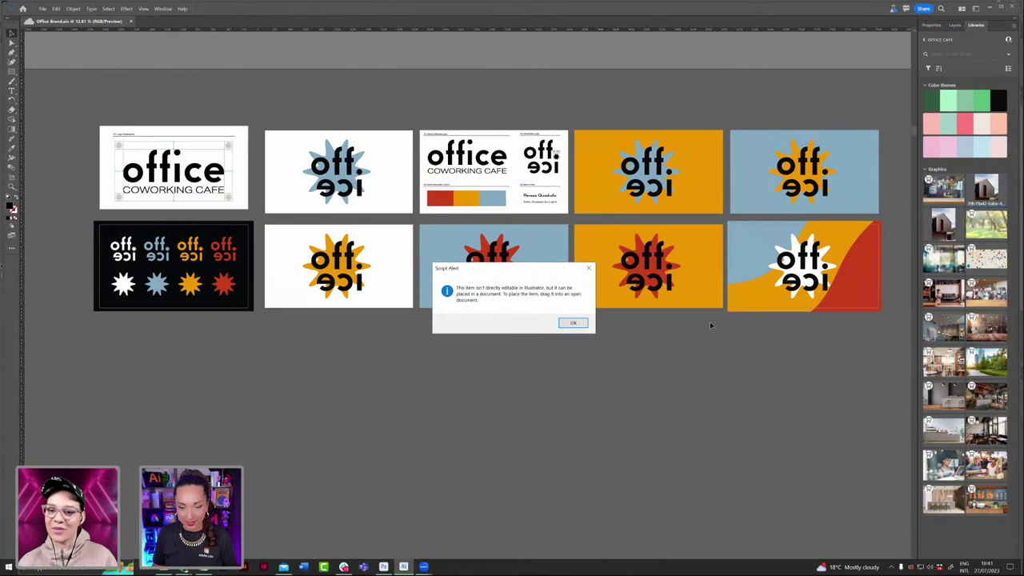
{"action": "left_click", "coordinate": [573, 323]}
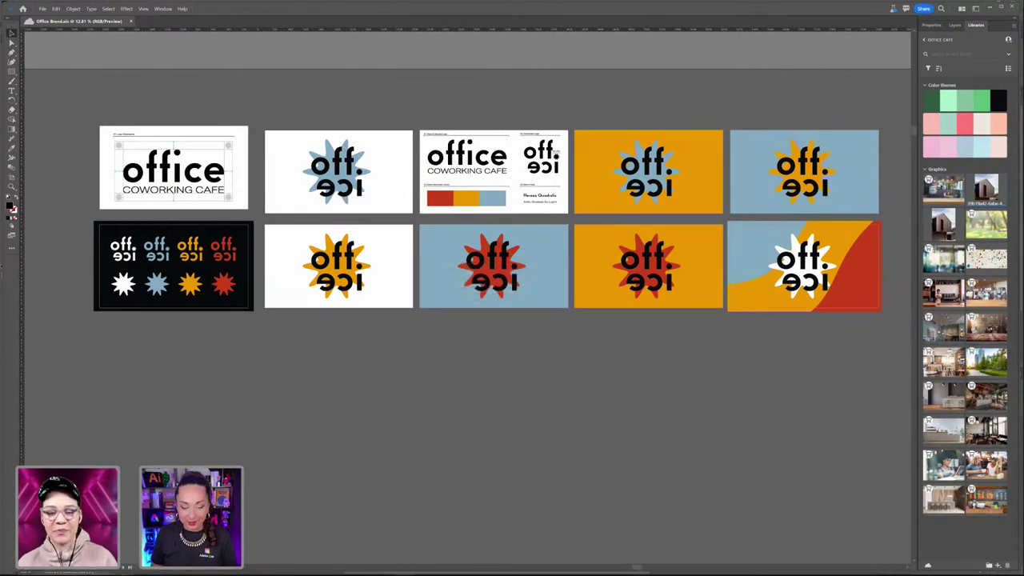
{"action": "mouse_move", "coordinate": [383, 567]}
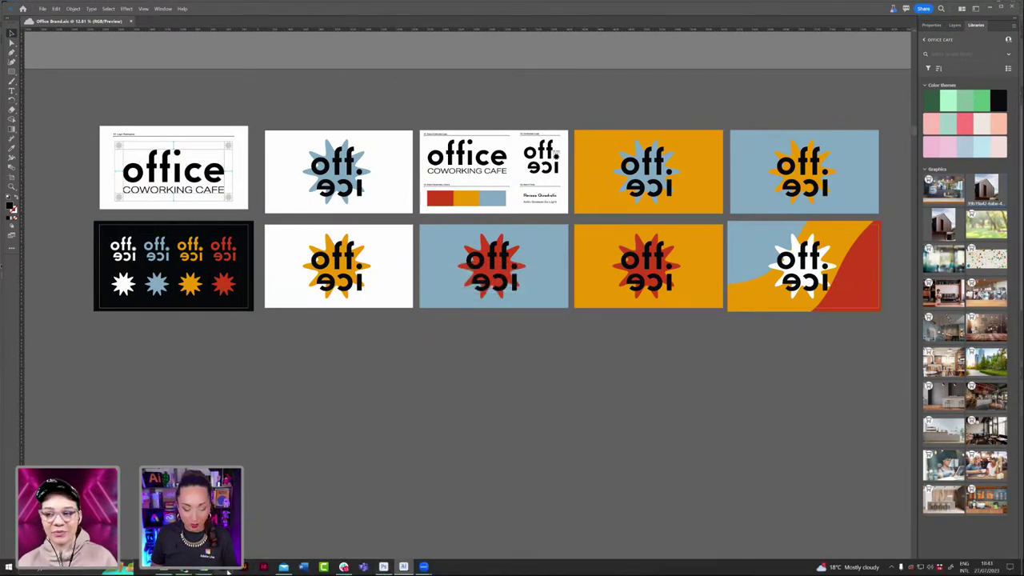
Open the library's dark gabled house photo as its own JPG document
{"action": "left_click", "coordinate": [383, 562]}
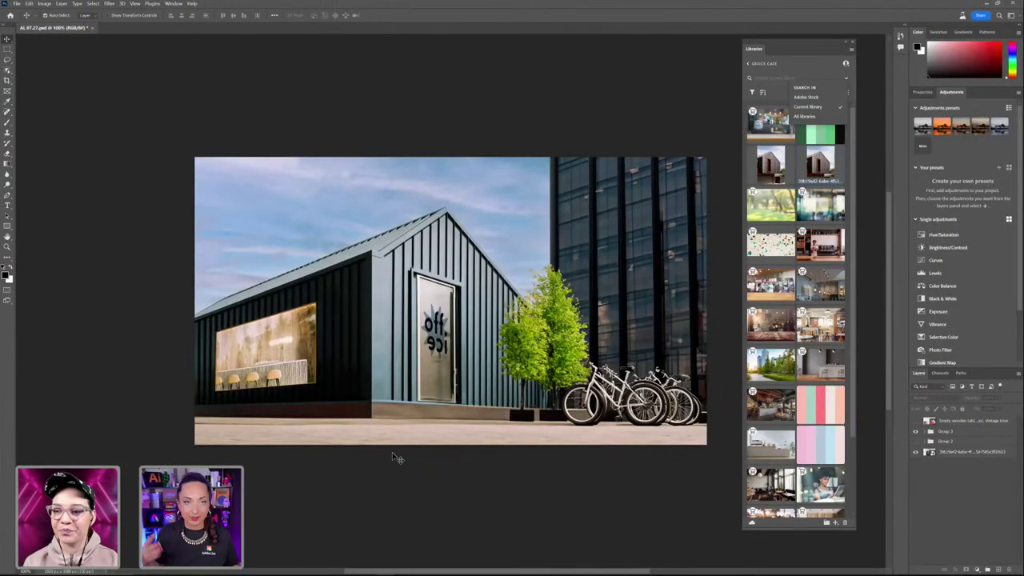
{"action": "double_click", "coordinate": [821, 166]}
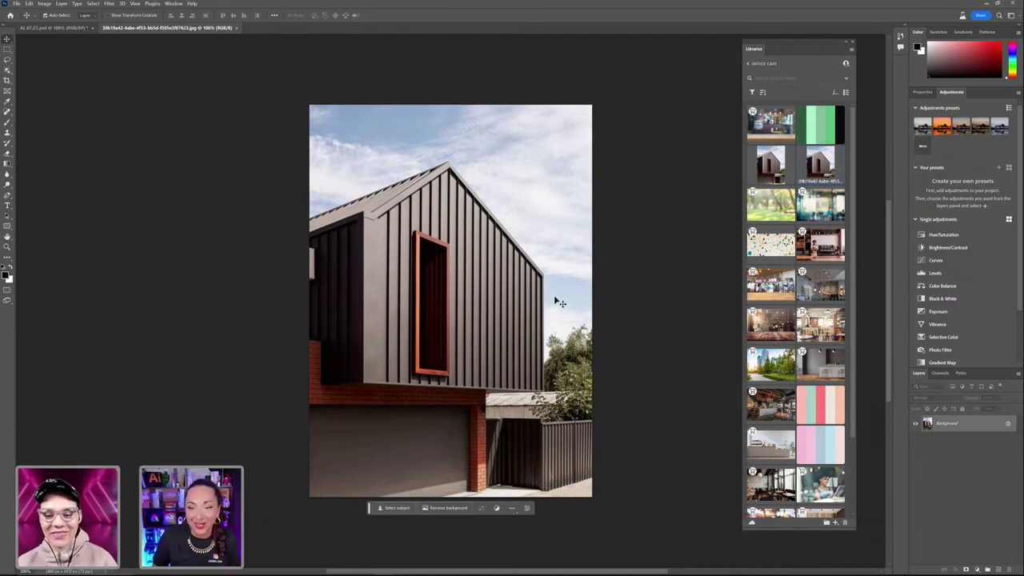
Select the Crop tool with Fill set to Generative Expand on the house photo
{"action": "left_click", "coordinate": [7, 80]}
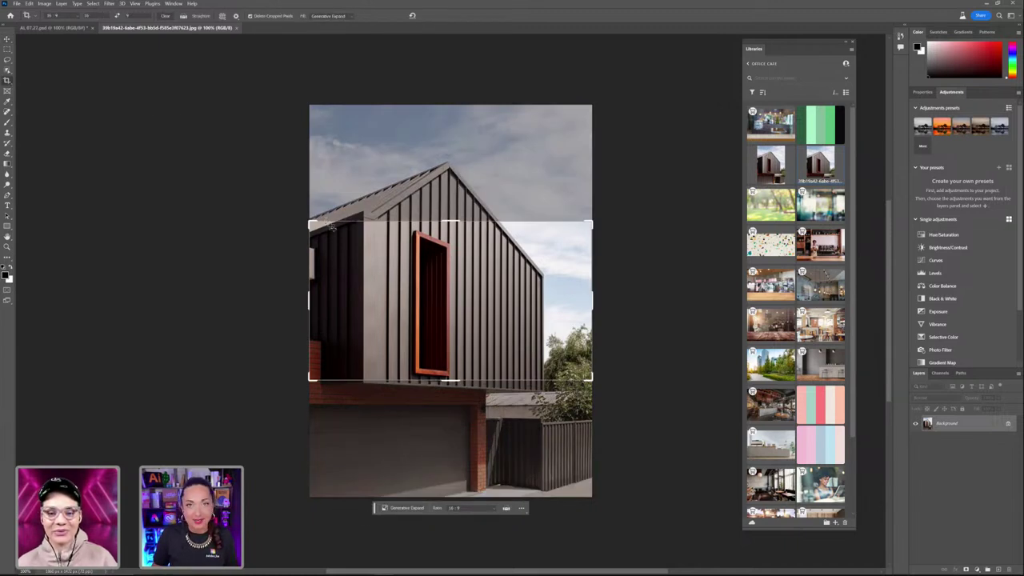
Move the contextual task bar onto the image and set the crop ratio to 16:9
{"action": "left_click_drag", "start_coordinate": [375, 507], "coordinate": [380, 272]}
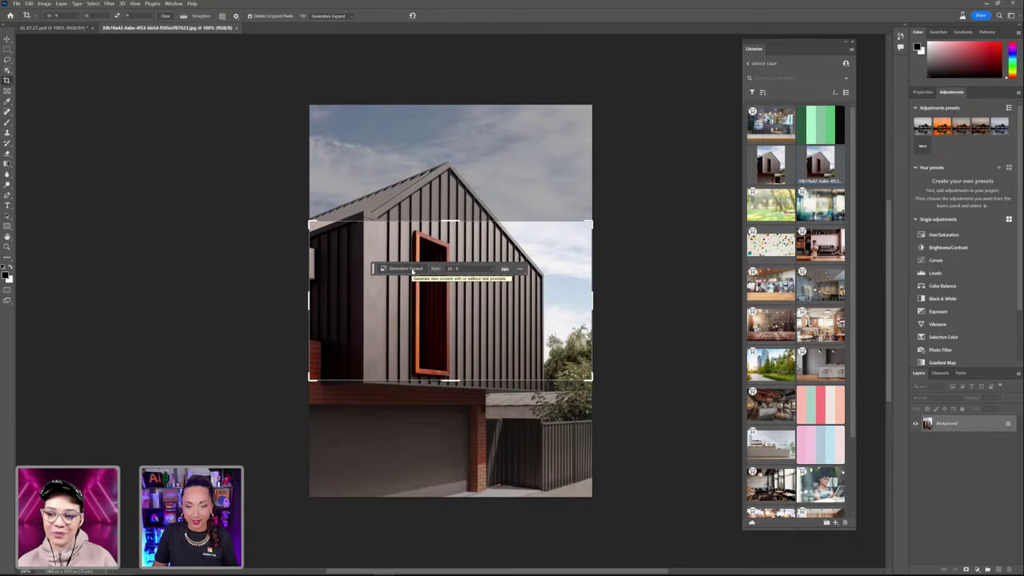
{"action": "left_click", "coordinate": [493, 271]}
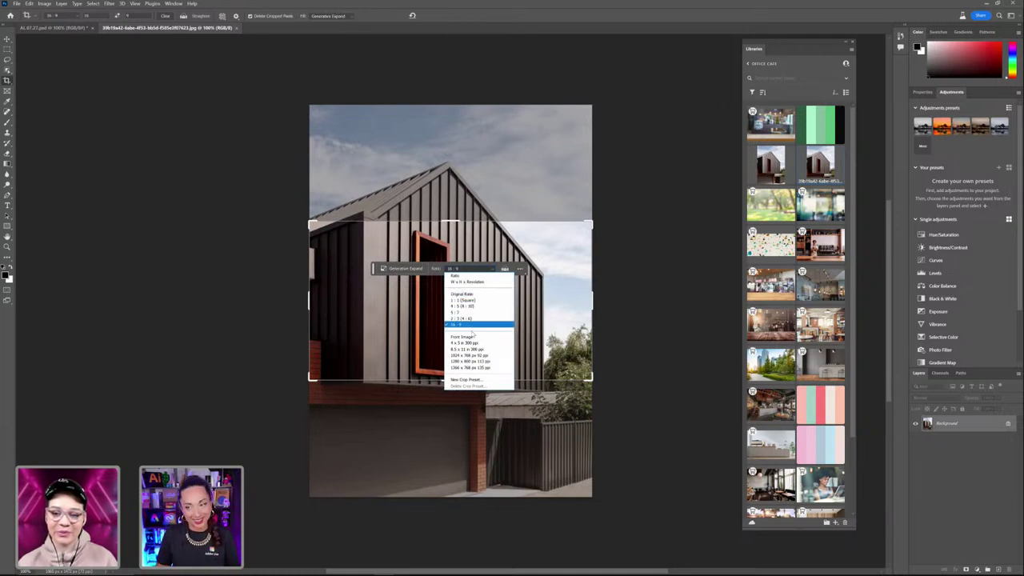
{"action": "left_click", "coordinate": [312, 217]}
Extend the 16:9 crop beyond the photo's top-left and bottom-right edges, leaving empty side strips
{"action": "left_click_drag", "start_coordinate": [312, 218], "coordinate": [221, 194]}
{"action": "left_click_drag", "start_coordinate": [674, 424], "coordinate": [736, 461]}
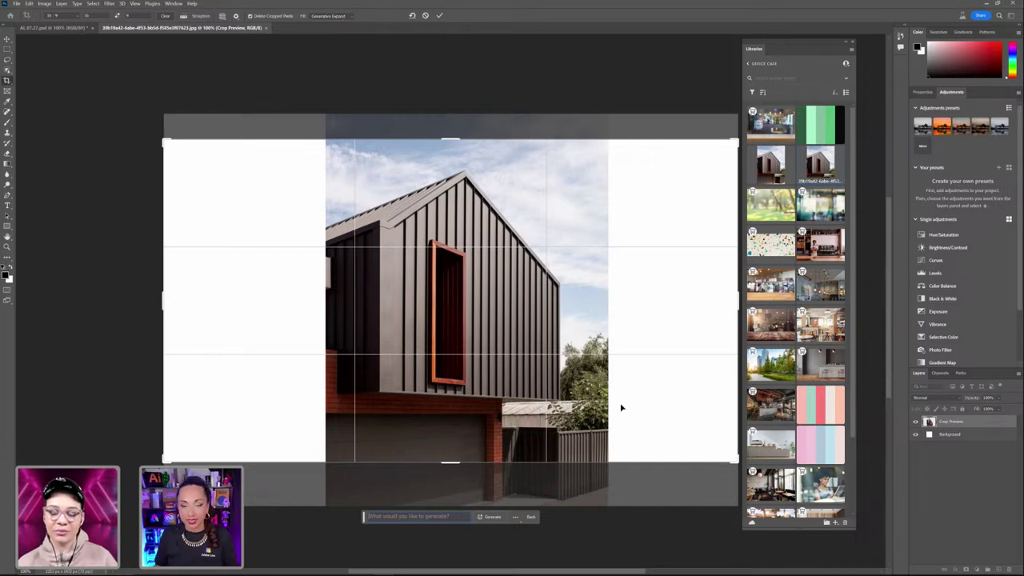
Run Generative Expand with an empty prompt to fill the widened canvas
{"action": "left_click", "coordinate": [494, 518]}
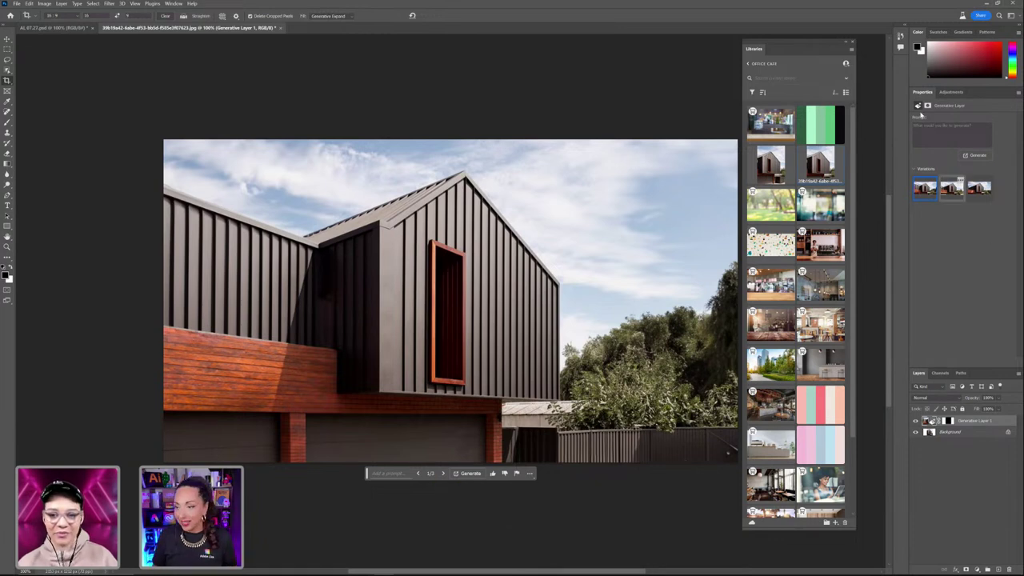
Cycle through the expand variations and settle on variation 2 of 3
{"action": "left_click", "coordinate": [443, 473]}
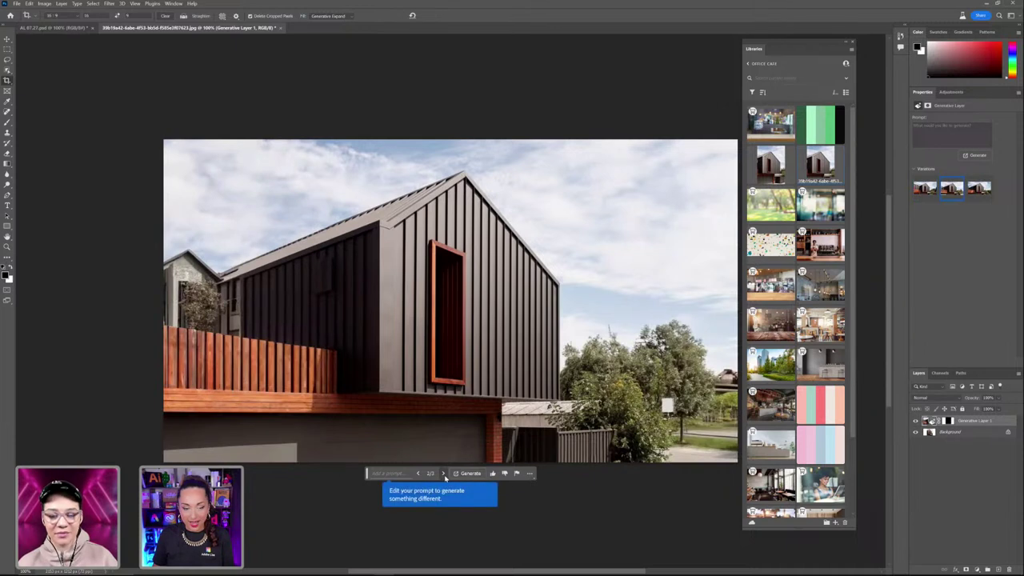
{"action": "left_click", "coordinate": [417, 473]}
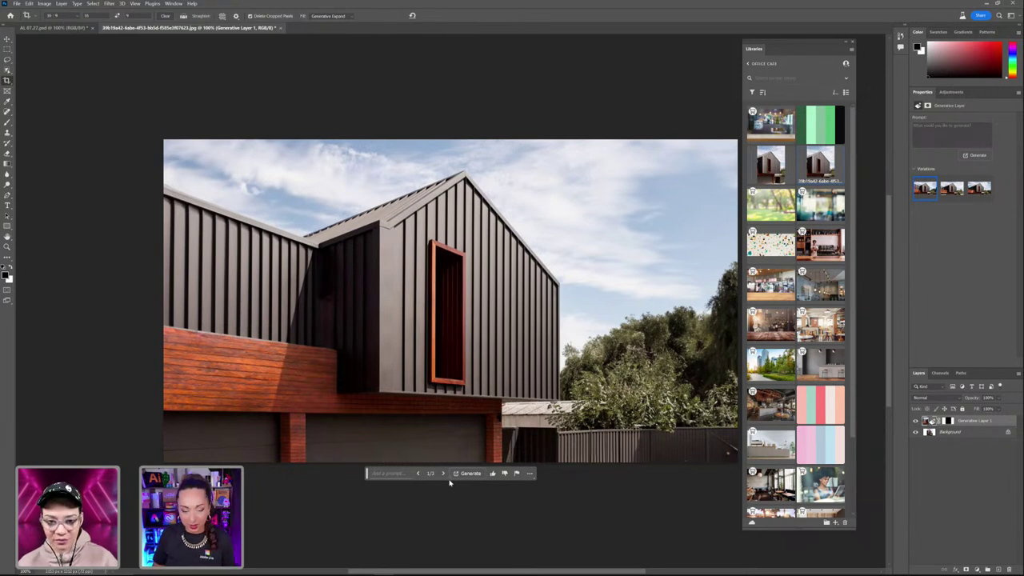
{"action": "left_click", "coordinate": [444, 474]}
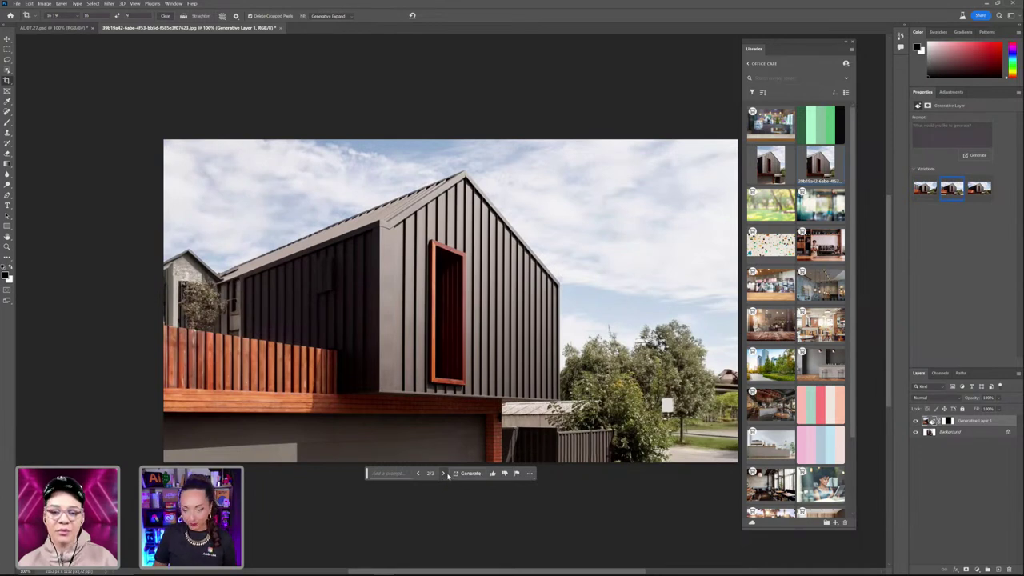
Generate another set of expand variations for six total, and float the Properties panel over the canvas
{"action": "left_click", "coordinate": [446, 474]}
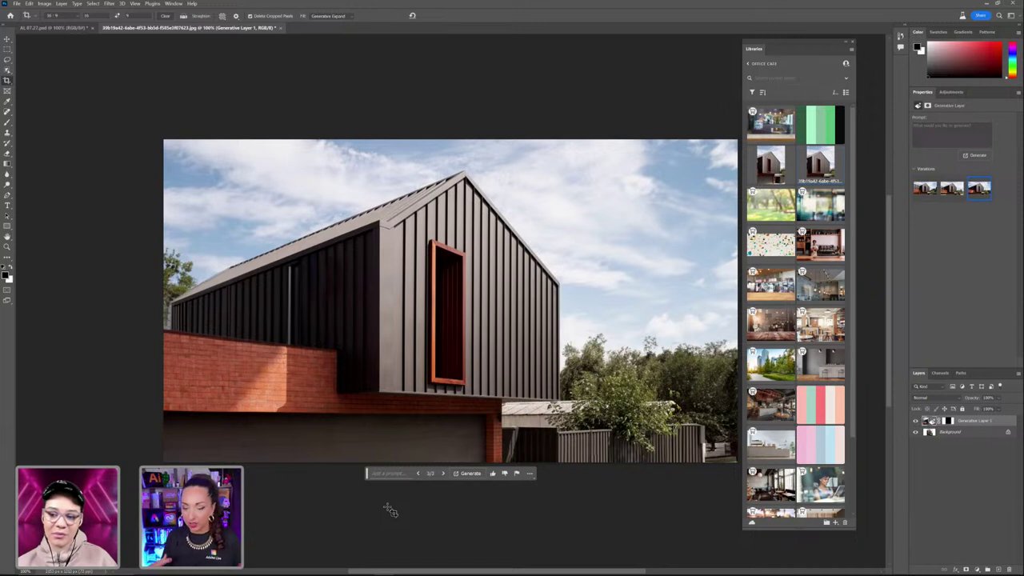
{"action": "left_click", "coordinate": [464, 473]}
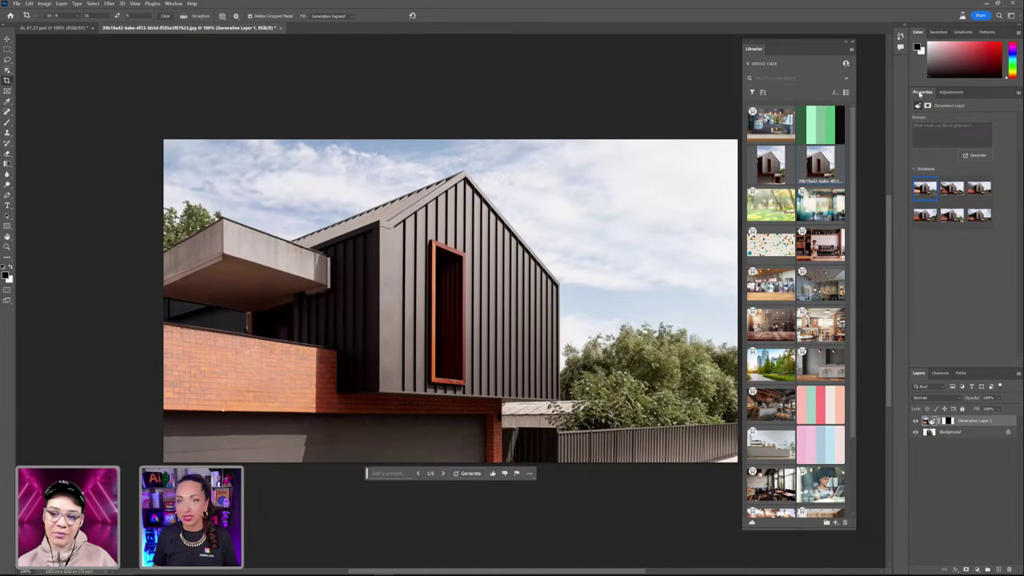
{"action": "left_click_drag", "start_coordinate": [919, 92], "coordinate": [598, 92]}
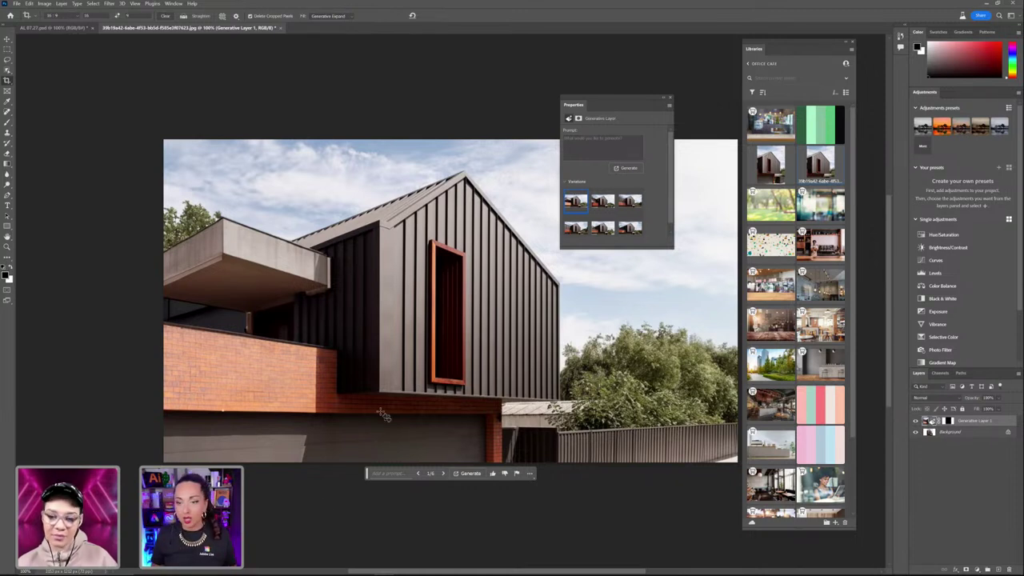
Preview variations 2 through 6 from the Properties thumbnails, then return to variation 2
{"action": "left_click", "coordinate": [610, 208]}
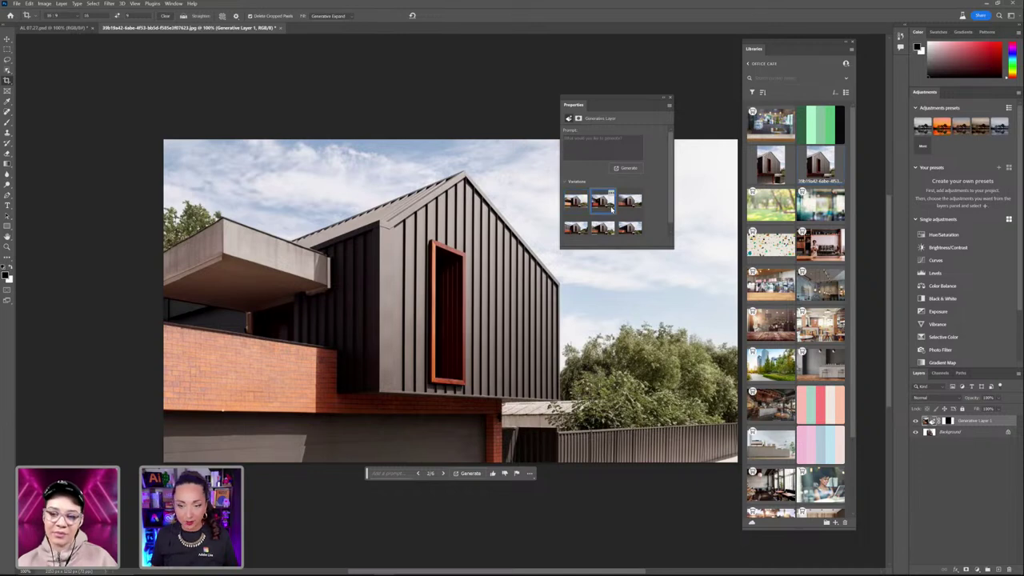
{"action": "left_click", "coordinate": [629, 201]}
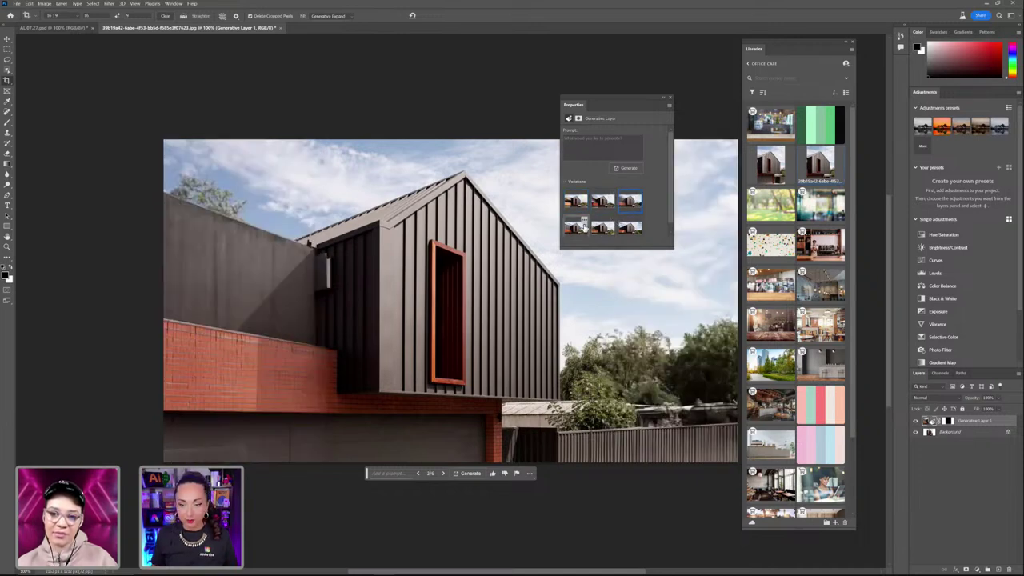
{"action": "left_click", "coordinate": [585, 227]}
{"action": "left_click", "coordinate": [602, 228]}
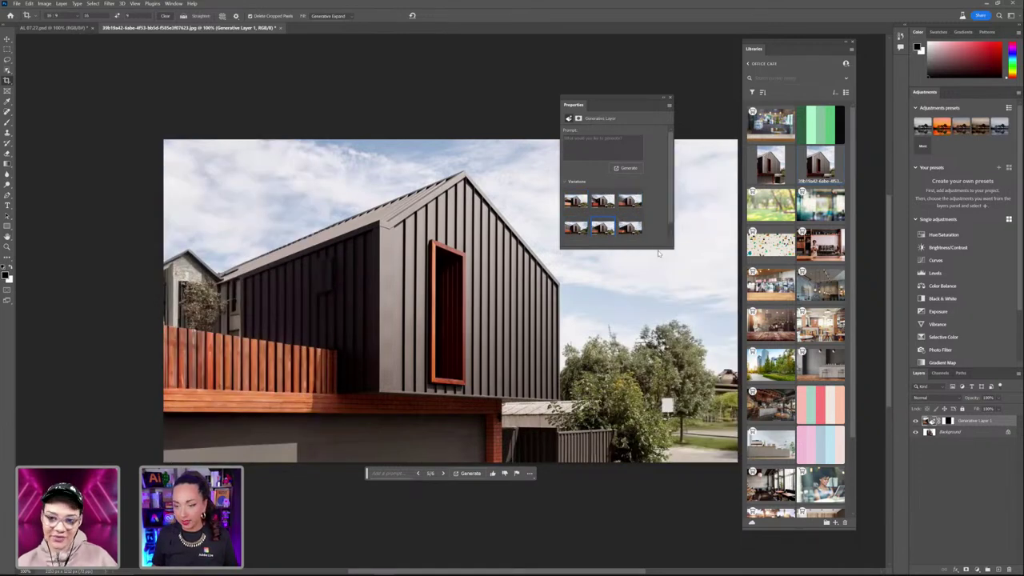
{"action": "left_click", "coordinate": [632, 228]}
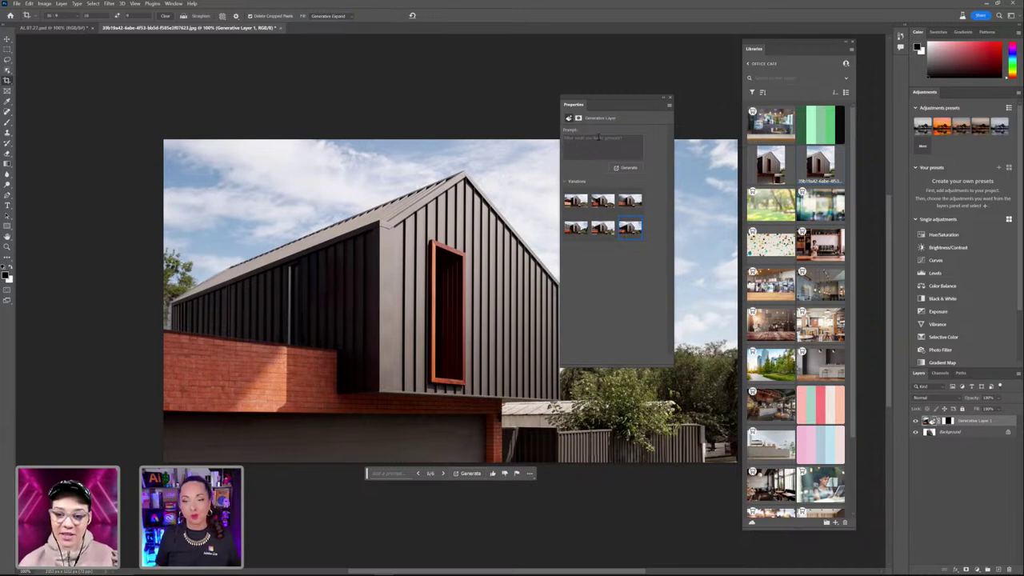
{"action": "left_click", "coordinate": [606, 201]}
Rate the second expand variation as a poor result
{"action": "left_click", "coordinate": [611, 194]}
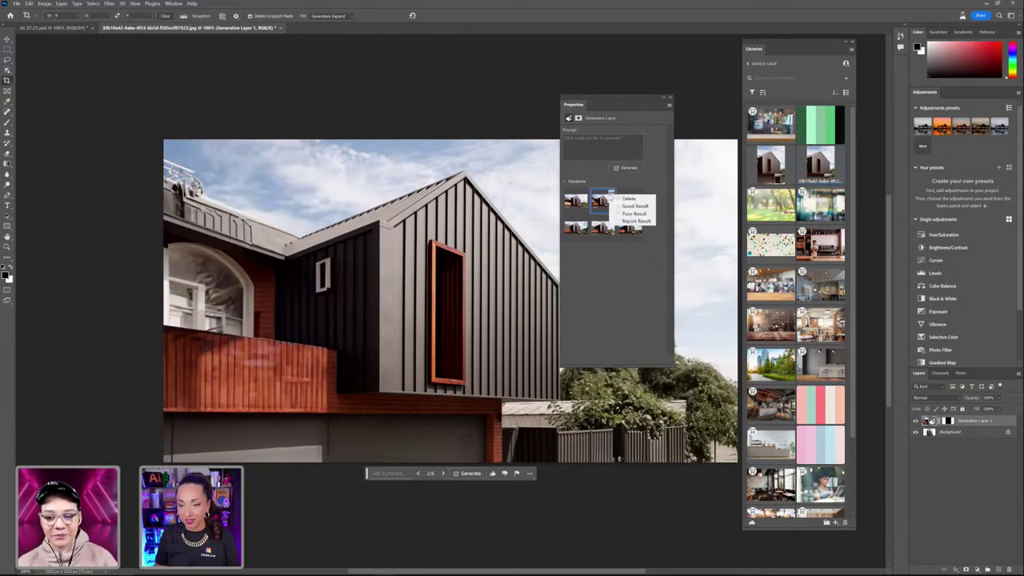
{"action": "left_click", "coordinate": [603, 205]}
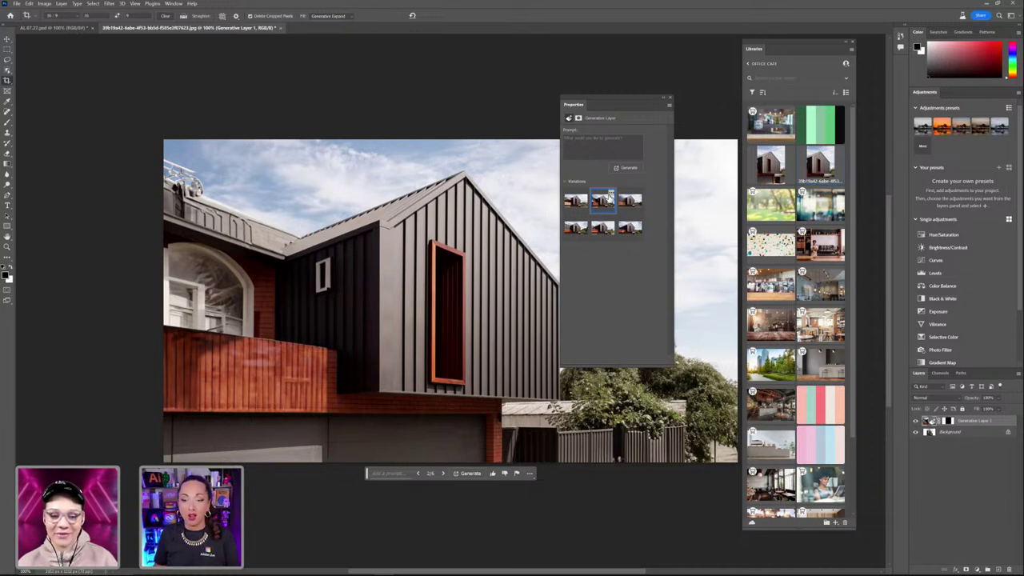
{"action": "left_click", "coordinate": [610, 195]}
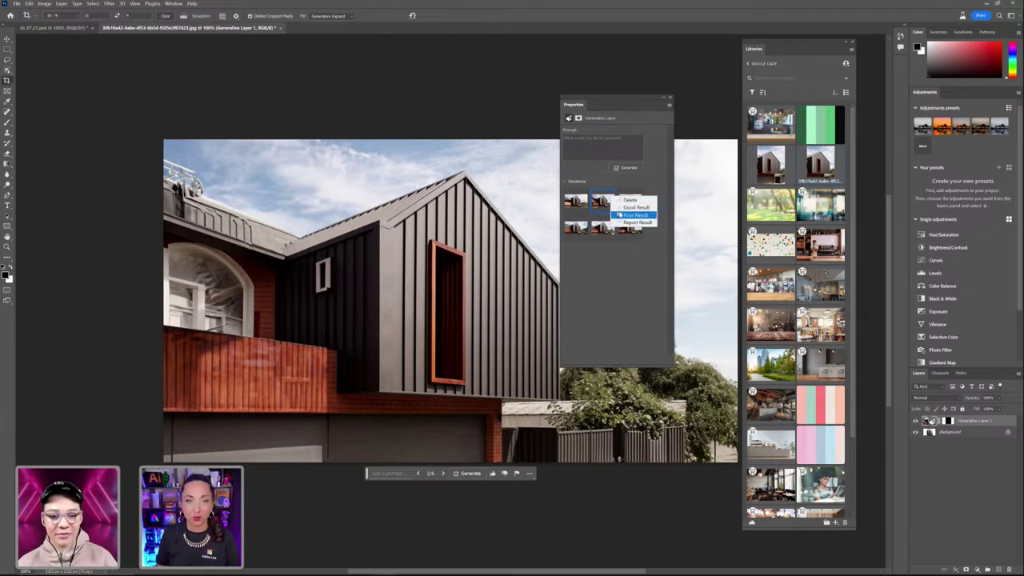
{"action": "left_click", "coordinate": [652, 216]}
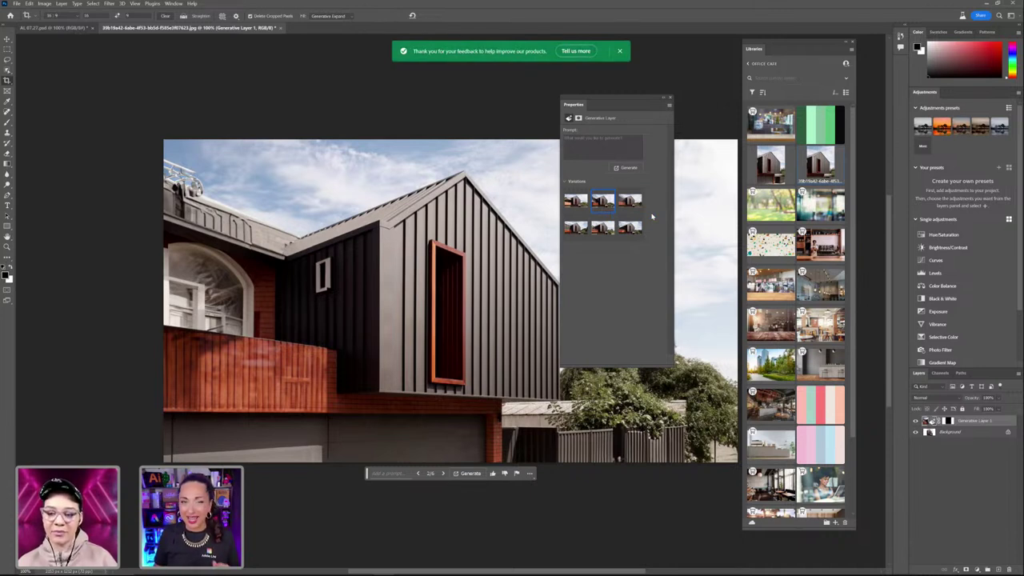
Preview the third, fifth and sixth variations, and rate the brick-wall sixth one as a good result
{"action": "left_click", "coordinate": [630, 201]}
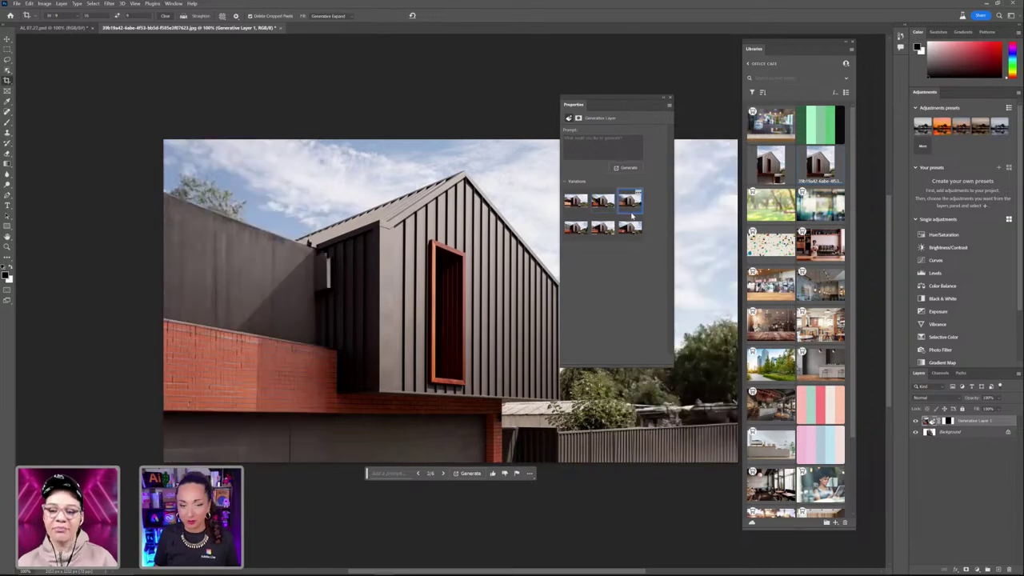
{"action": "mouse_move", "coordinate": [628, 236]}
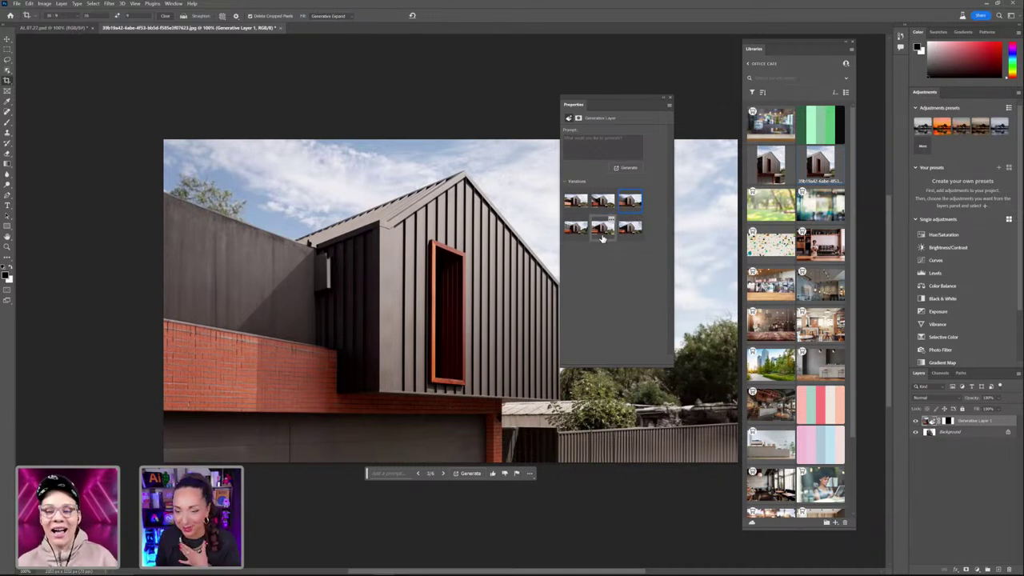
{"action": "left_click", "coordinate": [603, 232]}
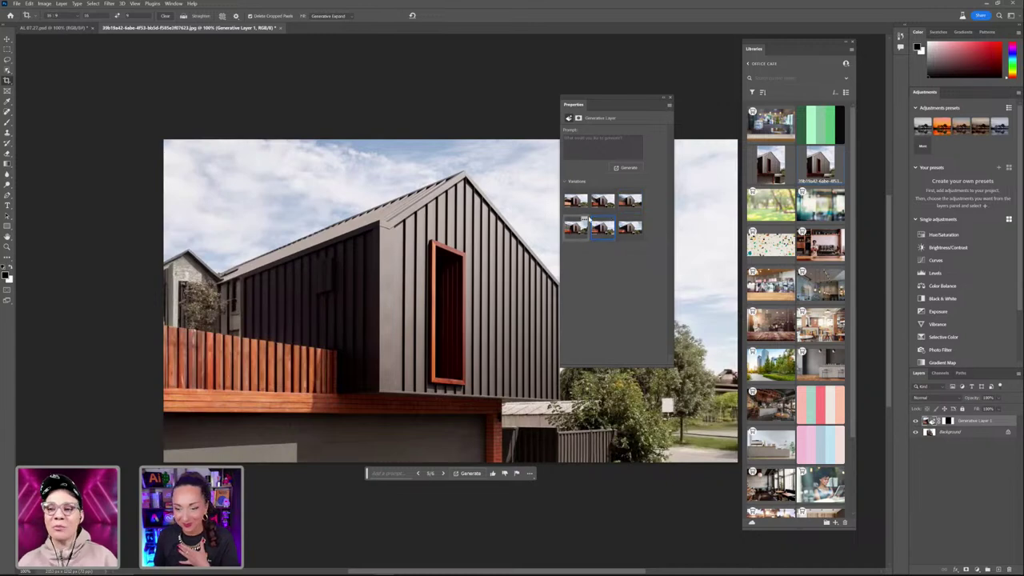
{"action": "left_click", "coordinate": [603, 200]}
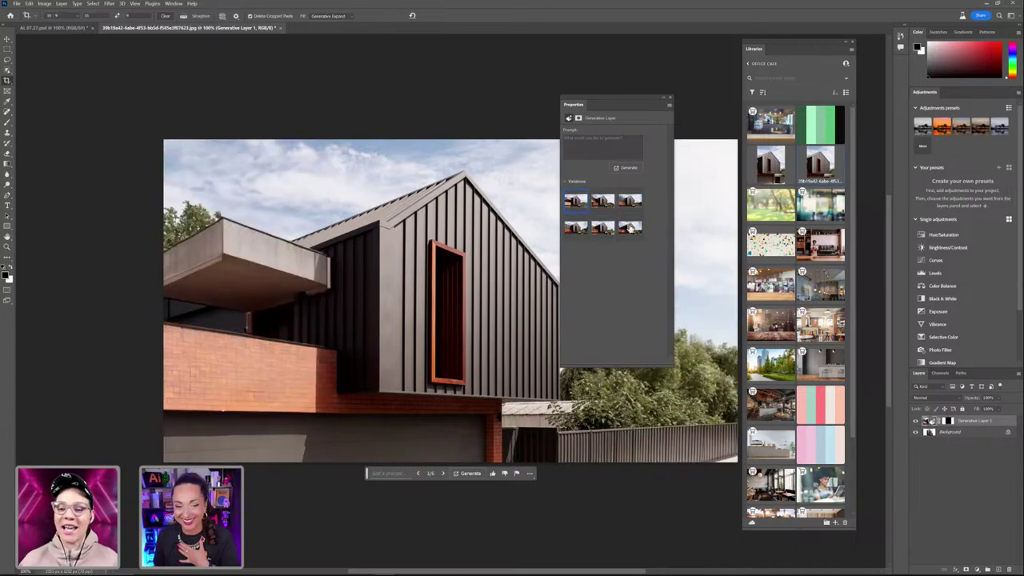
{"action": "left_click", "coordinate": [630, 229]}
{"action": "left_click", "coordinate": [637, 222]}
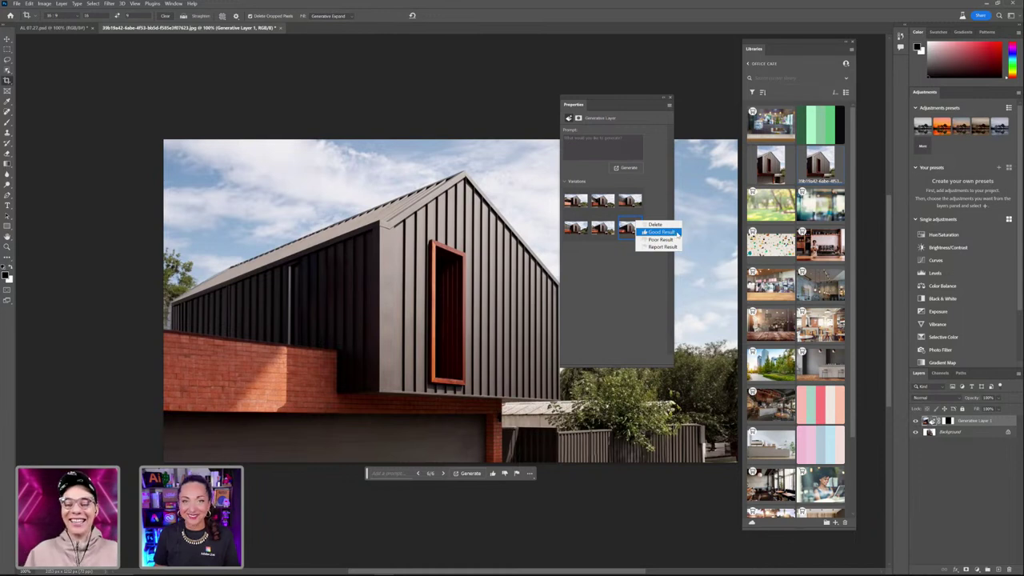
{"action": "left_click", "coordinate": [678, 232]}
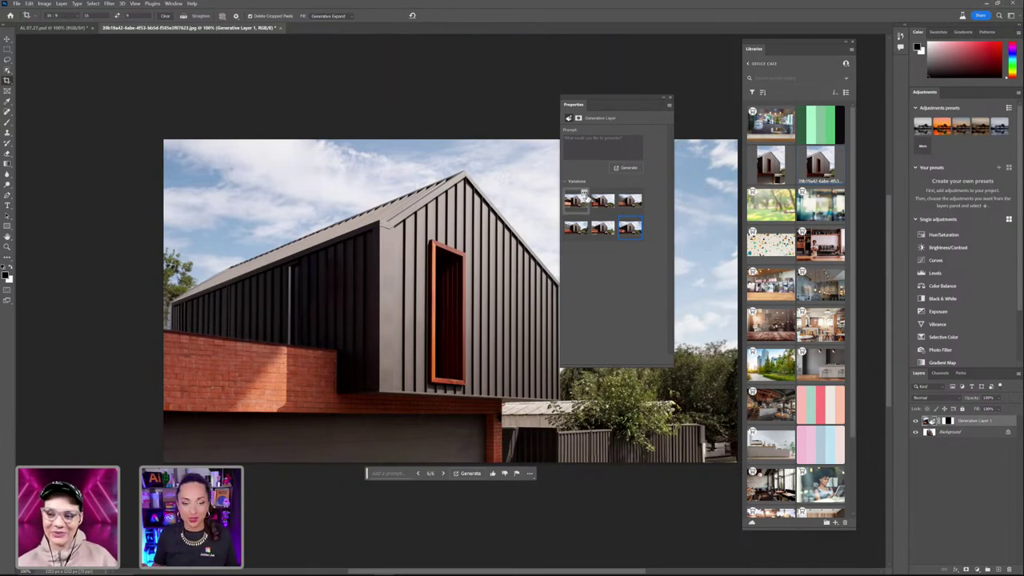
Delete two unwanted variations, leaving four, and dock the Properties panel beside Adjustments
{"action": "right_click", "coordinate": [584, 196]}
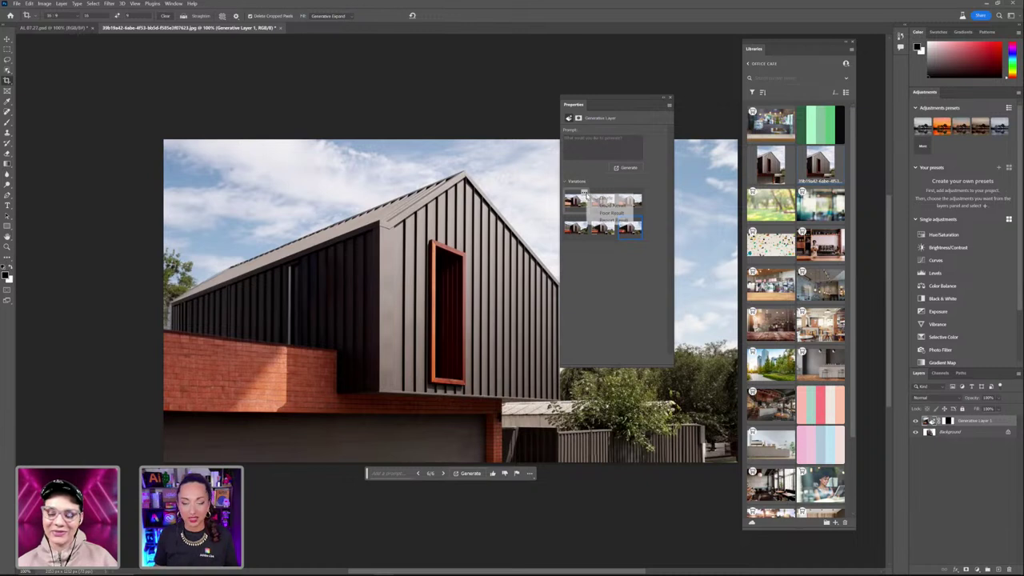
{"action": "left_click", "coordinate": [592, 209]}
{"action": "right_click", "coordinate": [586, 220]}
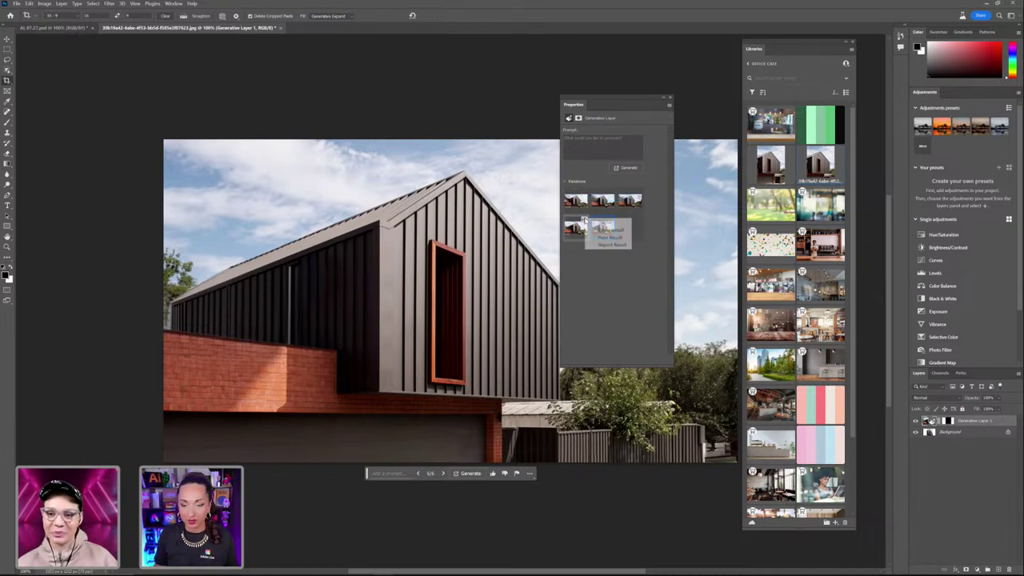
{"action": "left_click", "coordinate": [644, 202]}
{"action": "right_click", "coordinate": [645, 202]}
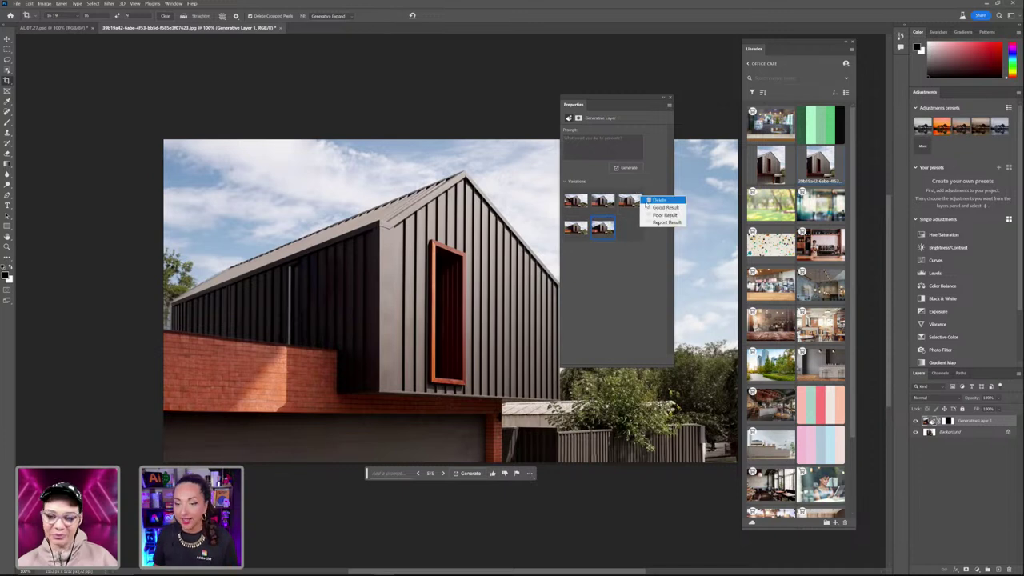
{"action": "left_click", "coordinate": [648, 200]}
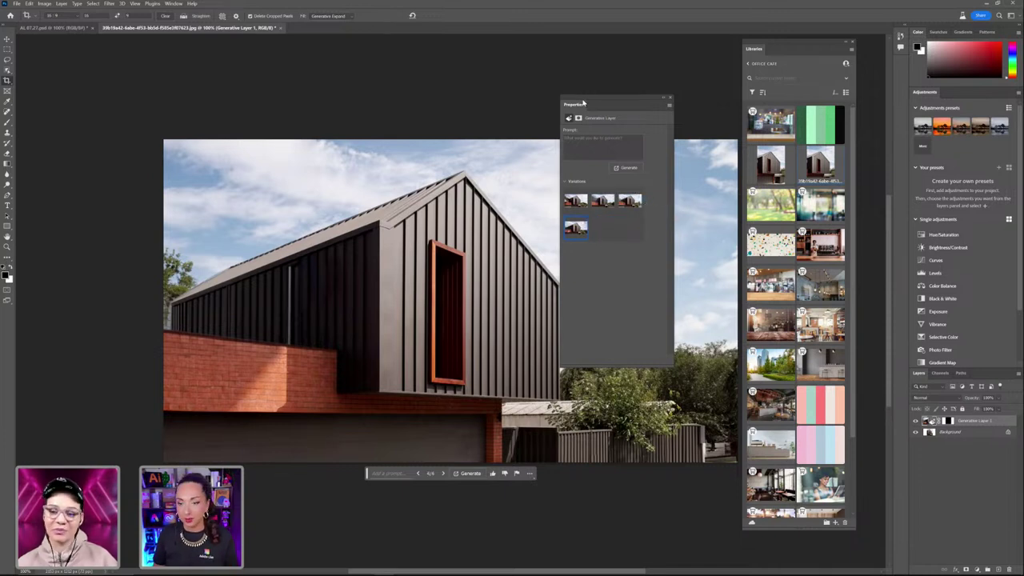
{"action": "left_click_drag", "start_coordinate": [574, 104], "coordinate": [930, 120]}
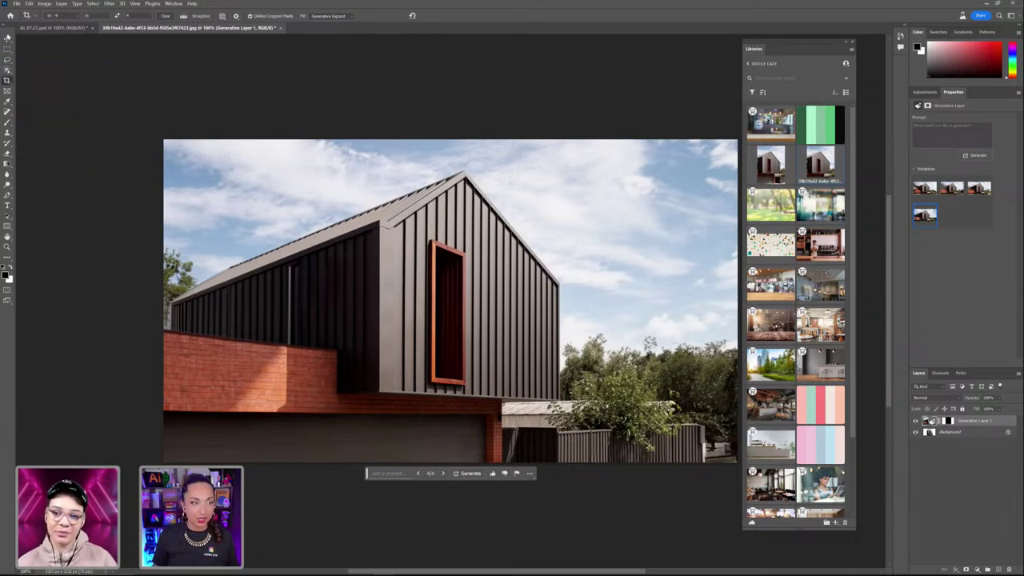
Undock the Tools panel so it floats over the photo
{"action": "left_click_drag", "start_coordinate": [7, 35], "coordinate": [229, 81]}
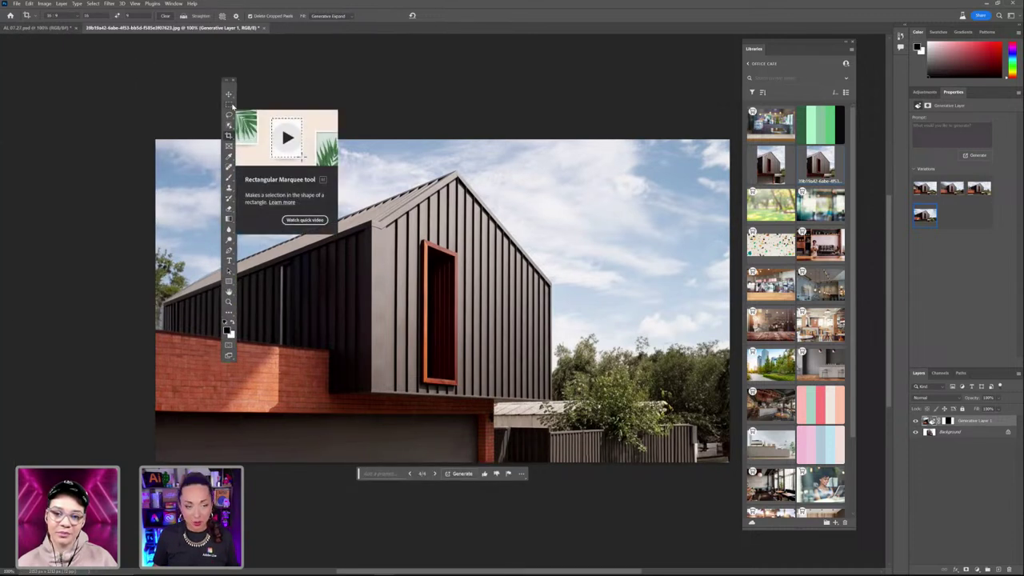
Select the Lasso tool and show its flyout with Lasso, Polygonal Lasso and Magnetic Lasso
{"action": "left_click", "coordinate": [231, 115]}
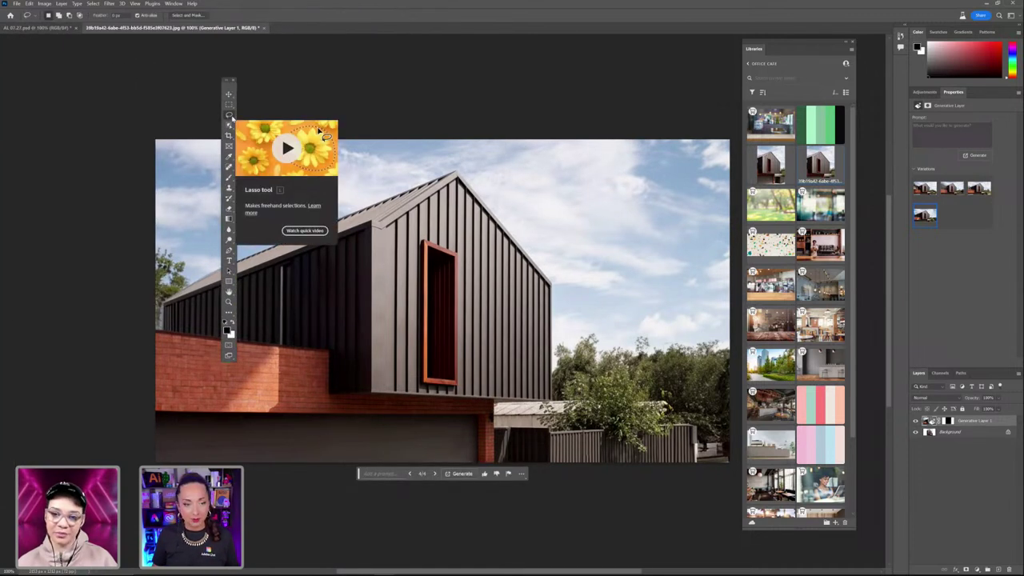
{"action": "left_click", "coordinate": [231, 117]}
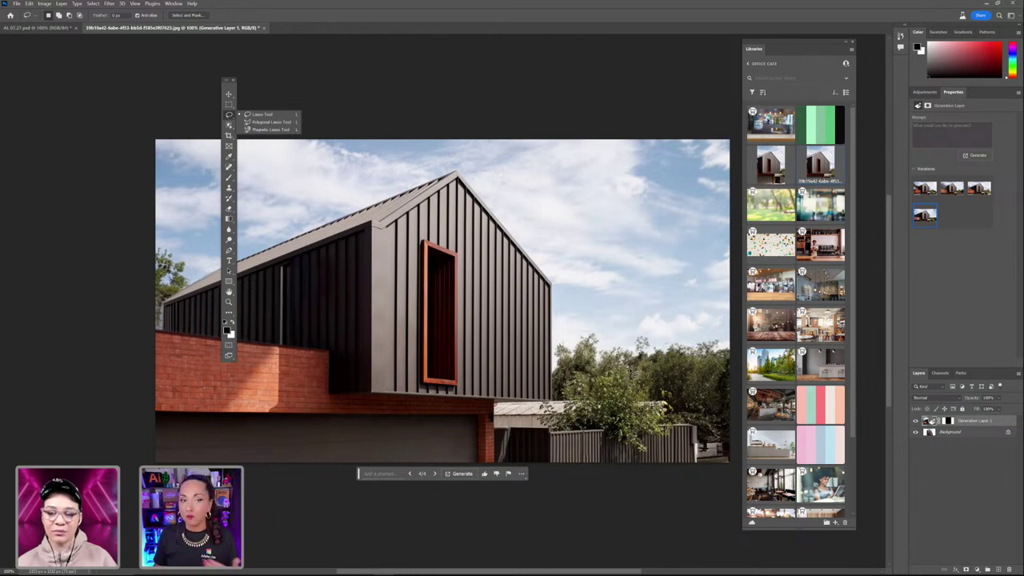
With the Polygonal Lasso, outline the lower band from above the garage to below the photo's bottom edge
{"action": "left_click", "coordinate": [296, 123]}
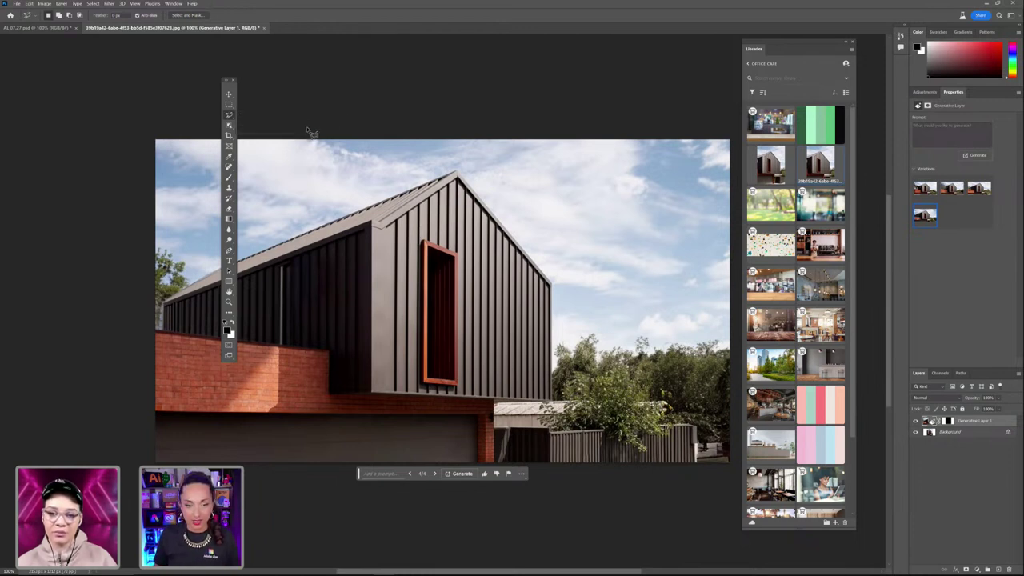
{"action": "left_click", "coordinate": [736, 360]}
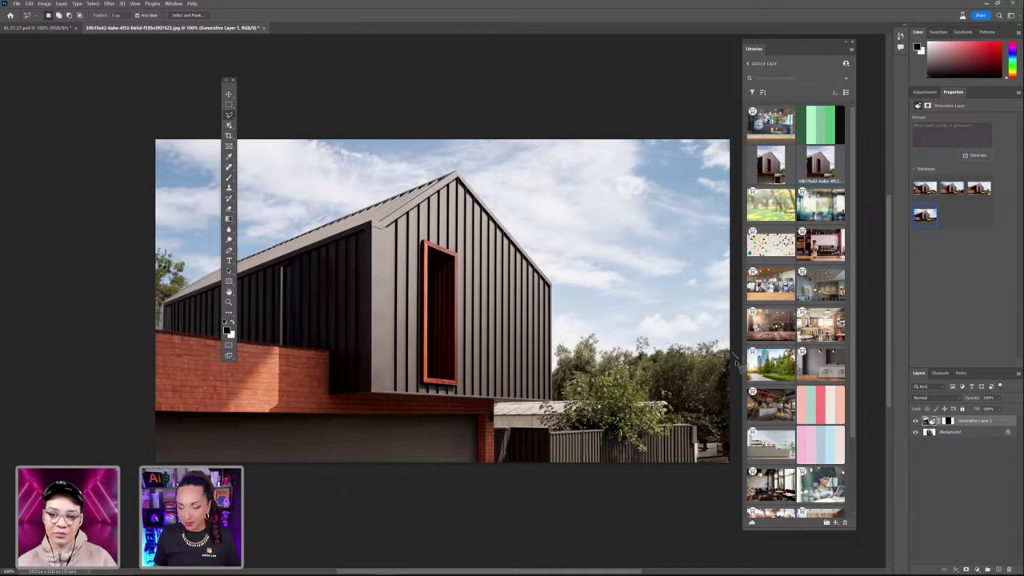
{"action": "key", "text": "Escape"}
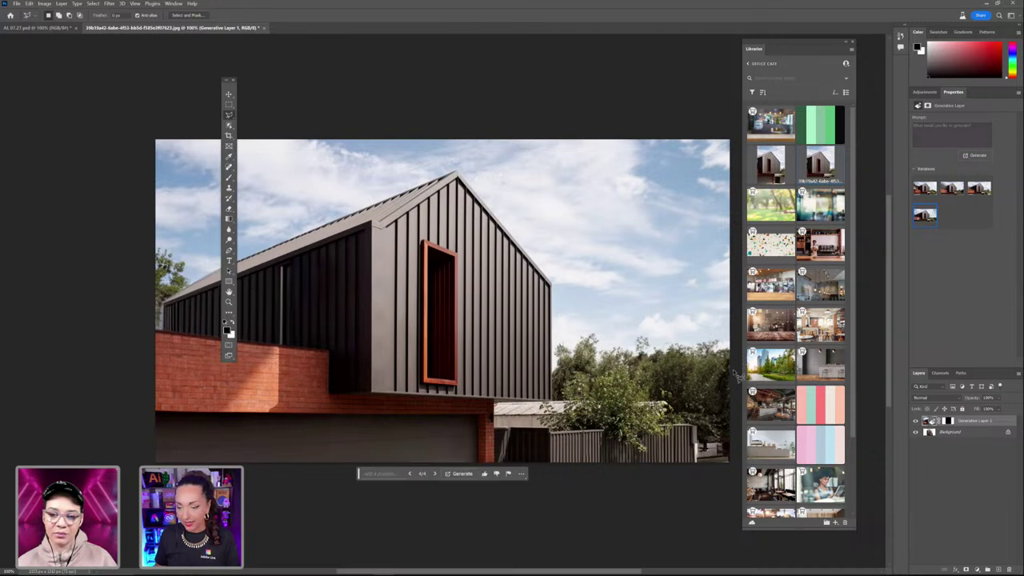
{"action": "left_click", "coordinate": [733, 390]}
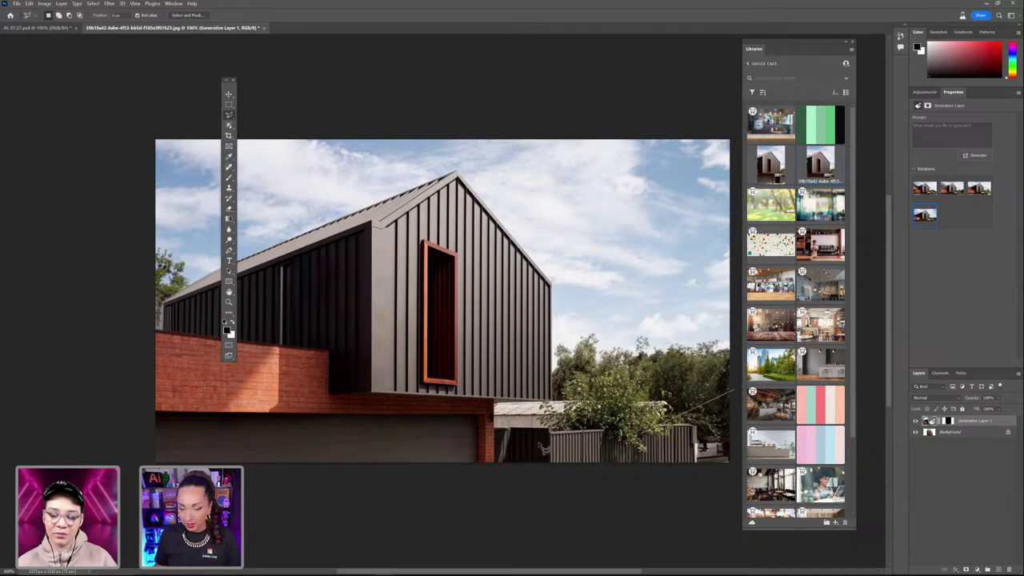
{"action": "left_click", "coordinate": [139, 395]}
{"action": "left_click", "coordinate": [139, 483]}
{"action": "left_click", "coordinate": [731, 497]}
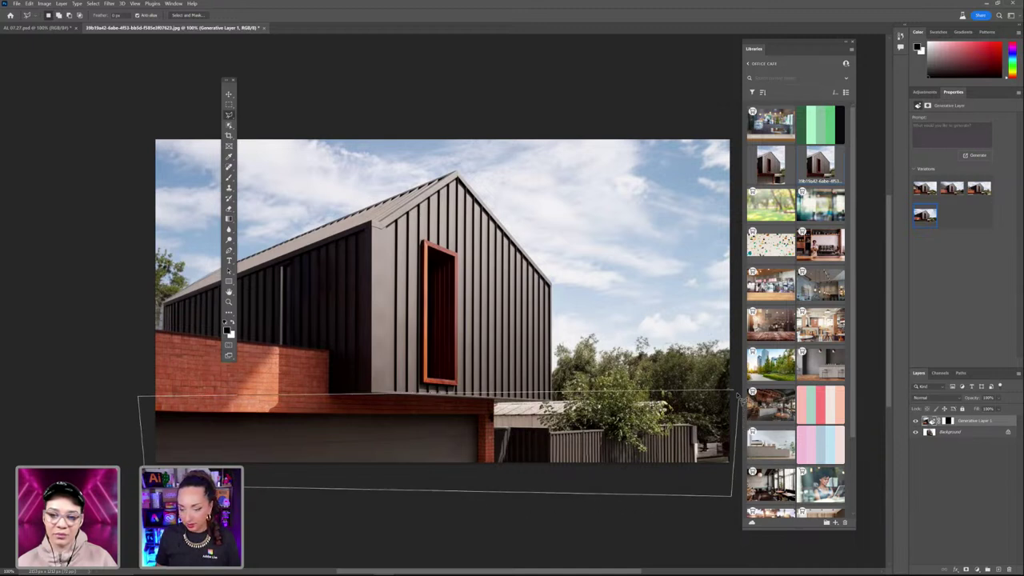
{"action": "left_click", "coordinate": [734, 392]}
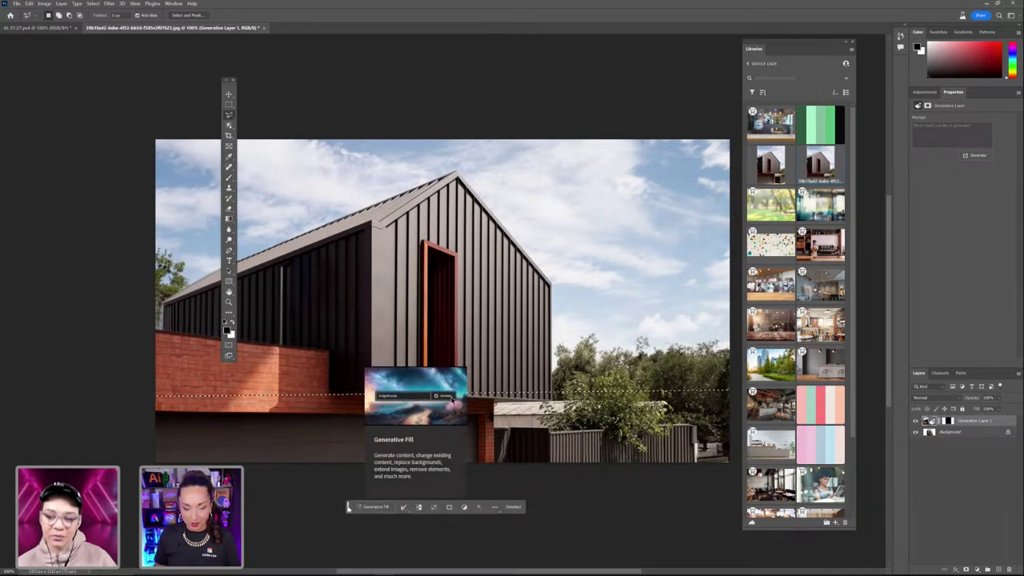
Start Generative Fill on the band, move the prompt bar near the image top, and pin its position
{"action": "left_click_drag", "start_coordinate": [347, 507], "coordinate": [385, 305]}
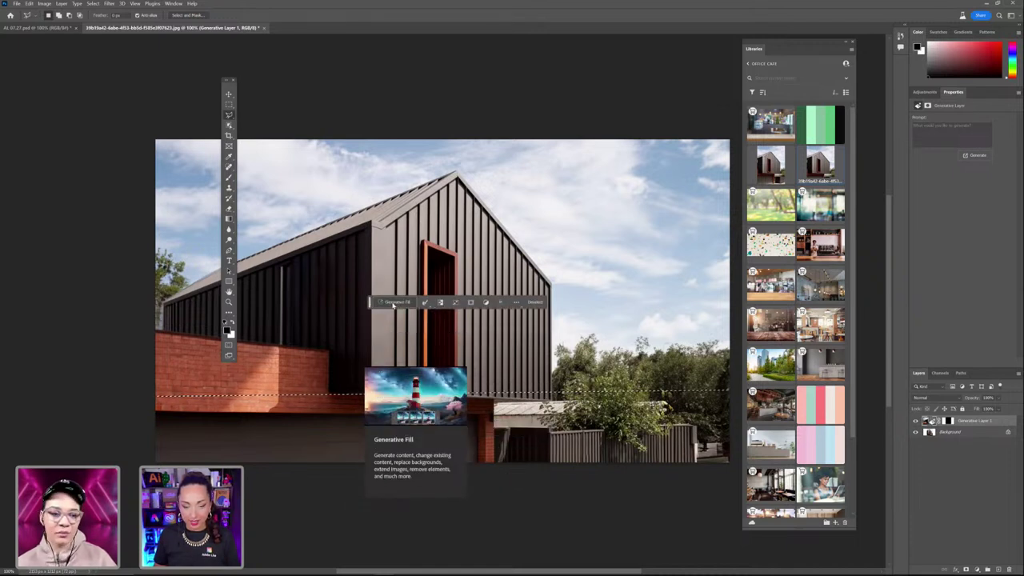
{"action": "left_click", "coordinate": [393, 303]}
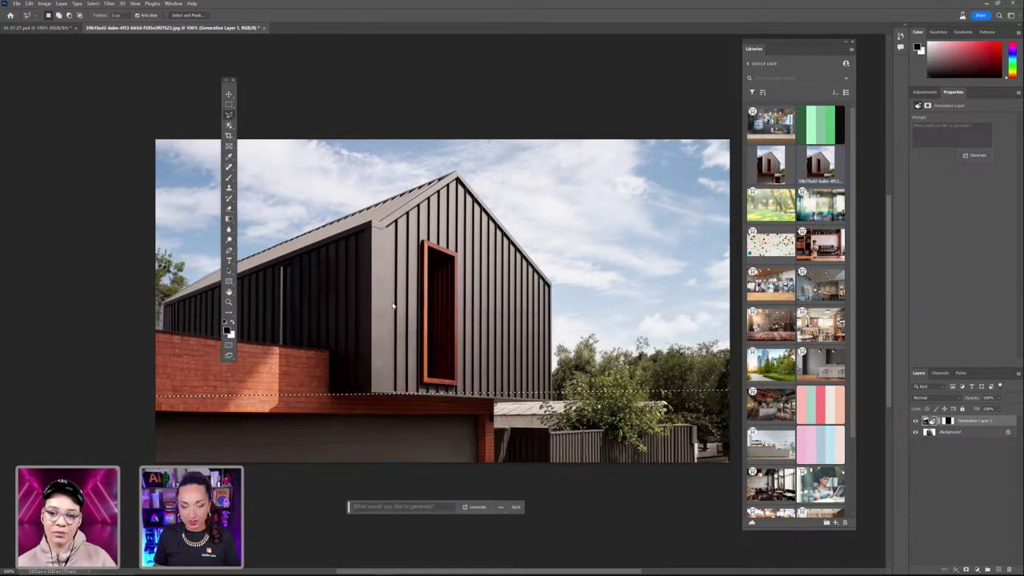
{"action": "left_click", "coordinate": [502, 509]}
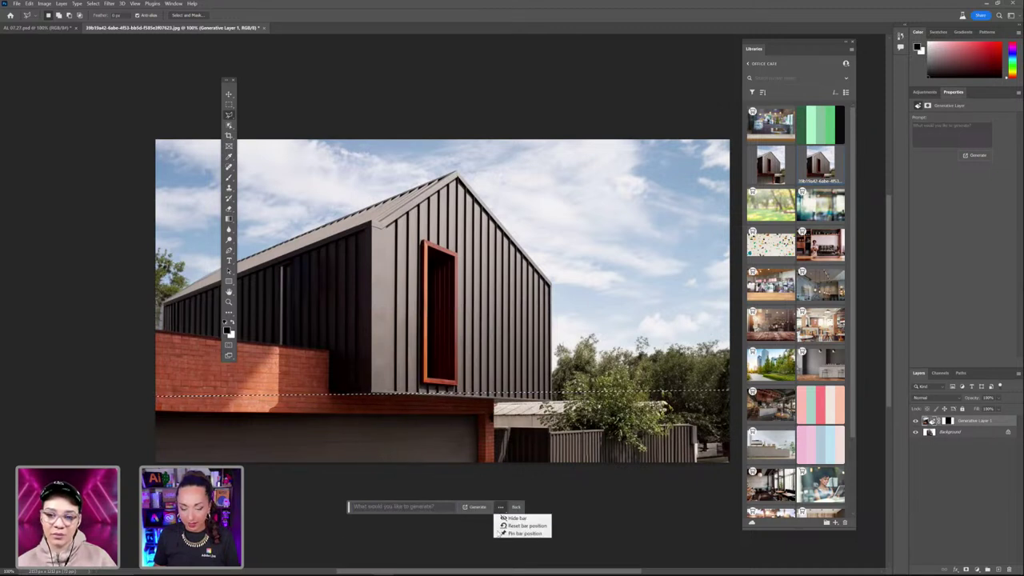
{"action": "left_click", "coordinate": [350, 507]}
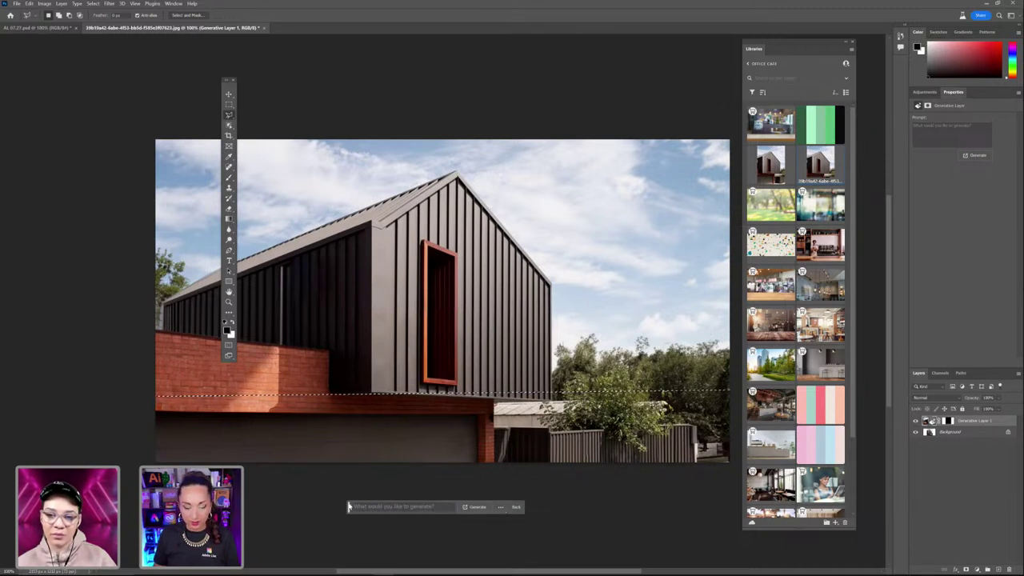
{"action": "left_click_drag", "start_coordinate": [349, 507], "coordinate": [348, 157]}
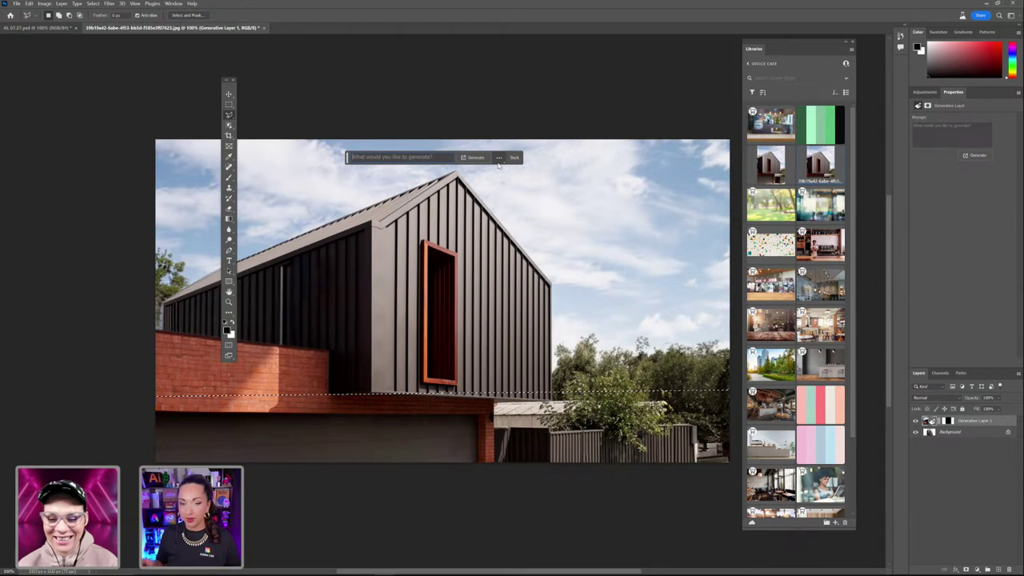
{"action": "left_click", "coordinate": [499, 159]}
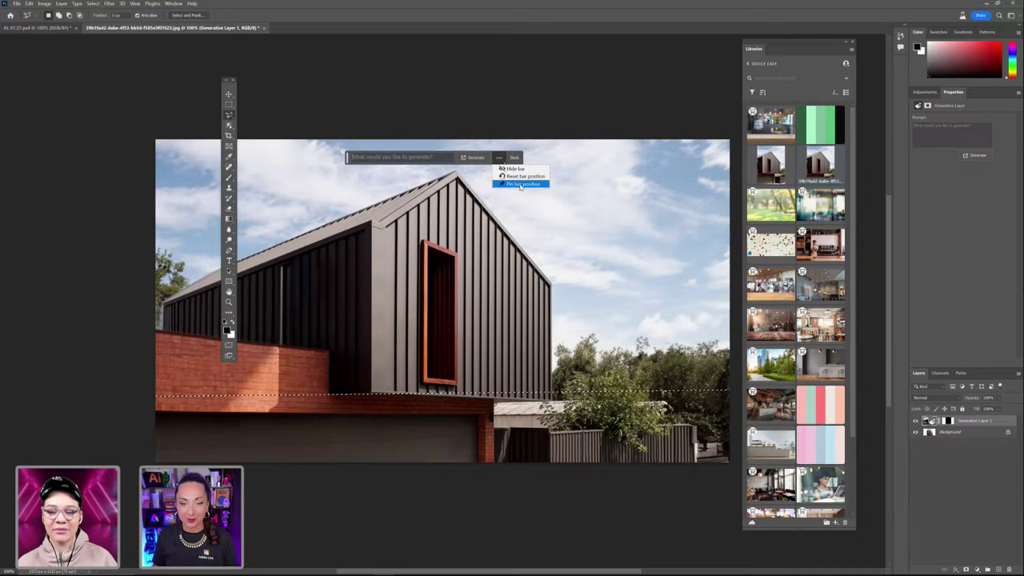
{"action": "left_click", "coordinate": [520, 184]}
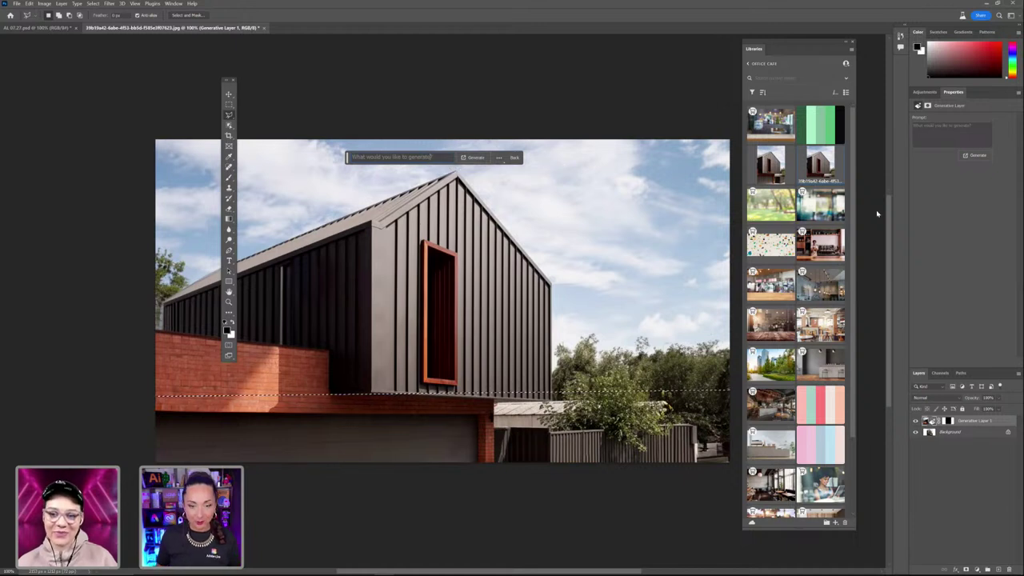
Generate a 'path' fill for the lower band and keep variation 2 of 3, a dirt track across the lawn
{"action": "type", "text": "pa"}
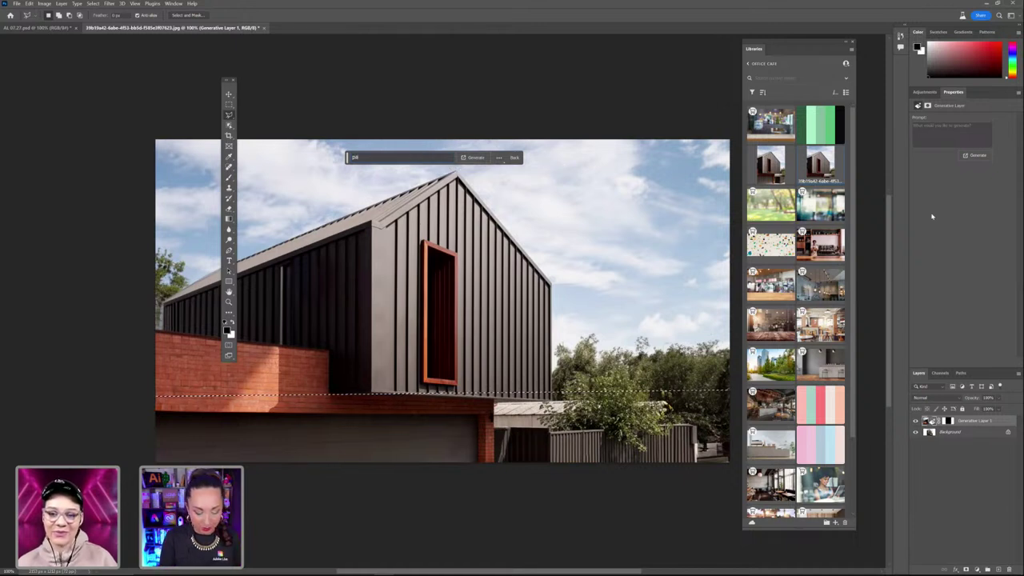
{"action": "type", "text": "th"}
{"action": "key", "text": "Return"}
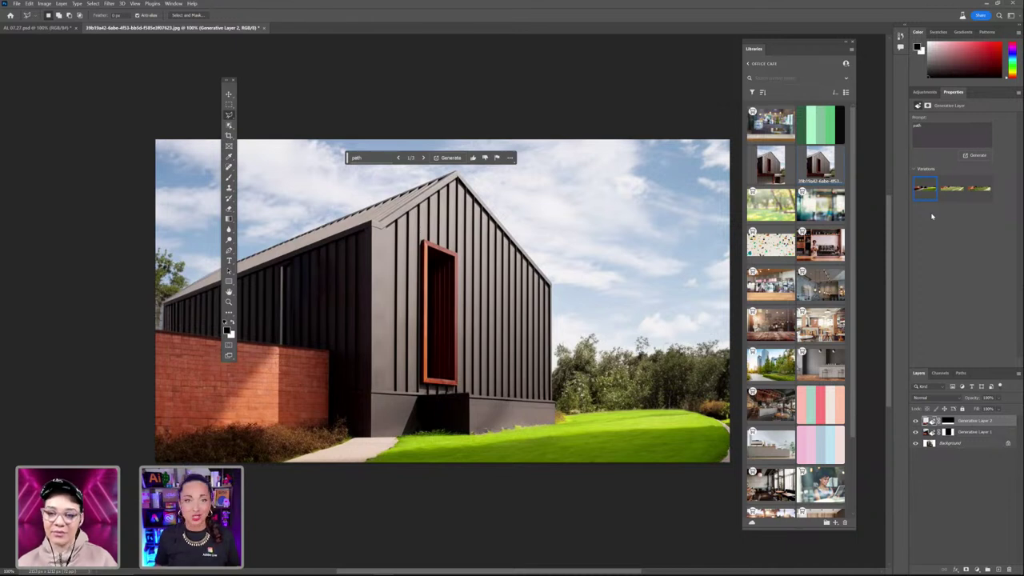
{"action": "left_click", "coordinate": [423, 157]}
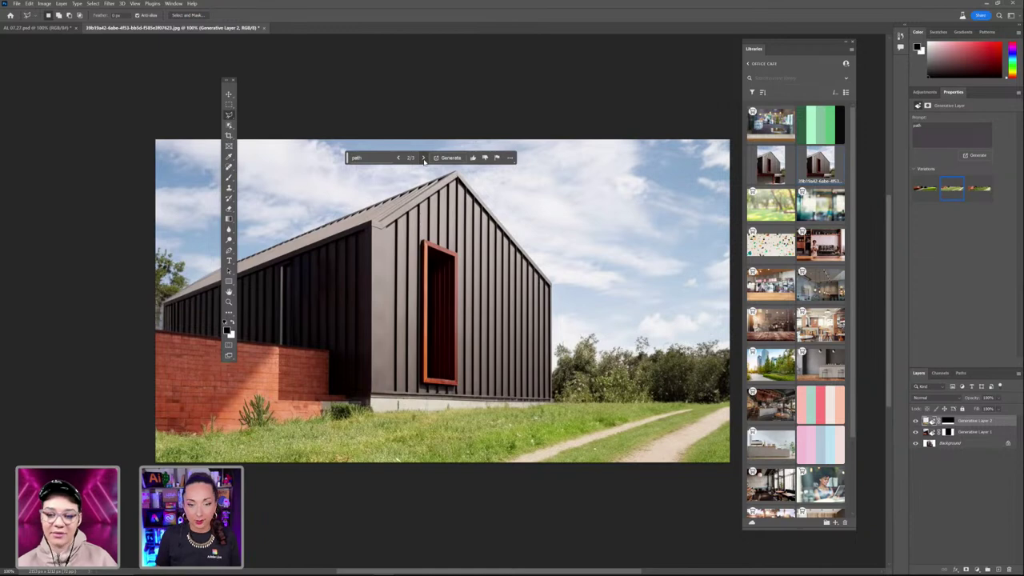
{"action": "left_click", "coordinate": [424, 157]}
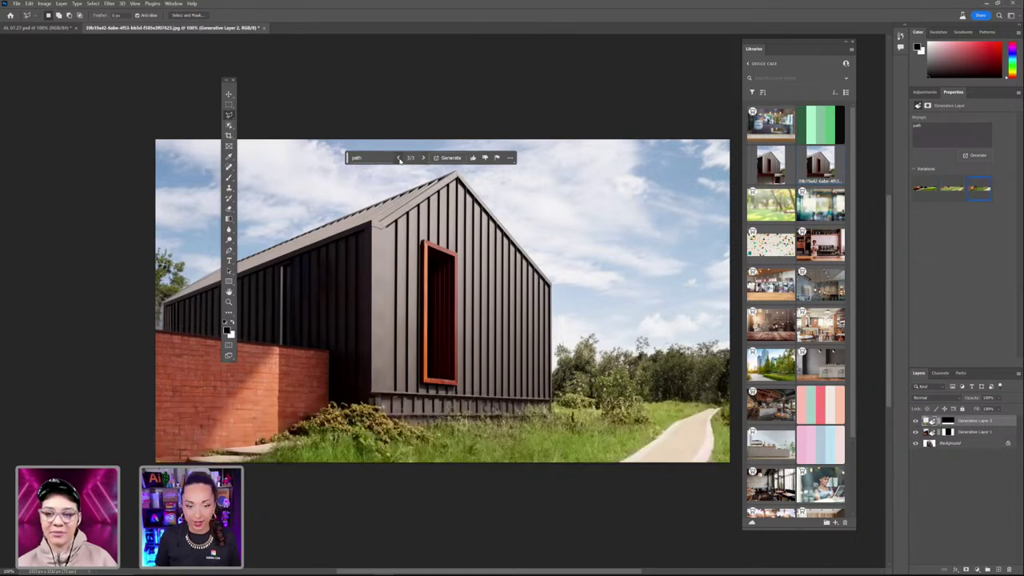
{"action": "left_click", "coordinate": [399, 157]}
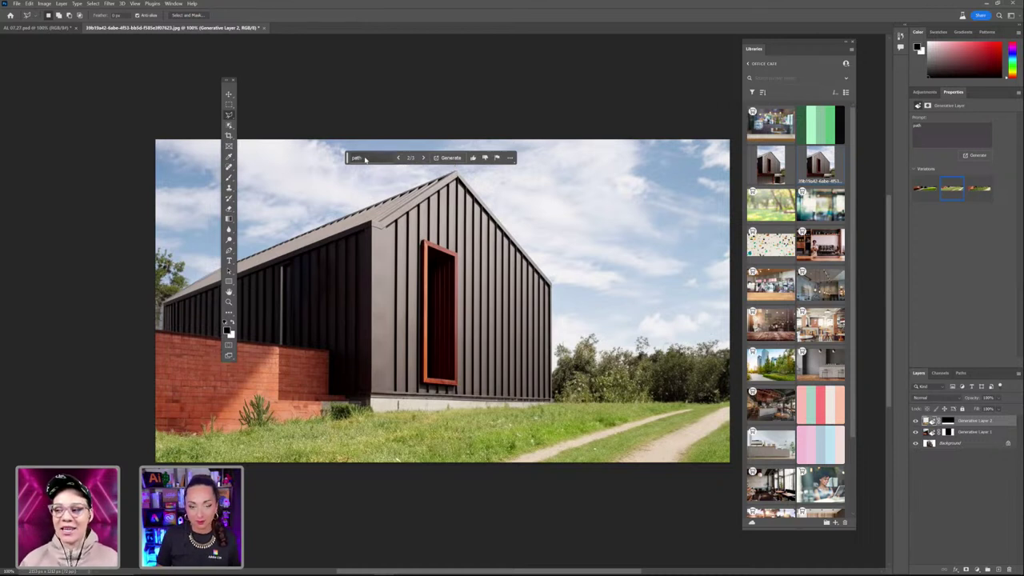
Regenerate the lower band with the prompt 'road'
{"action": "left_click", "coordinate": [364, 159]}
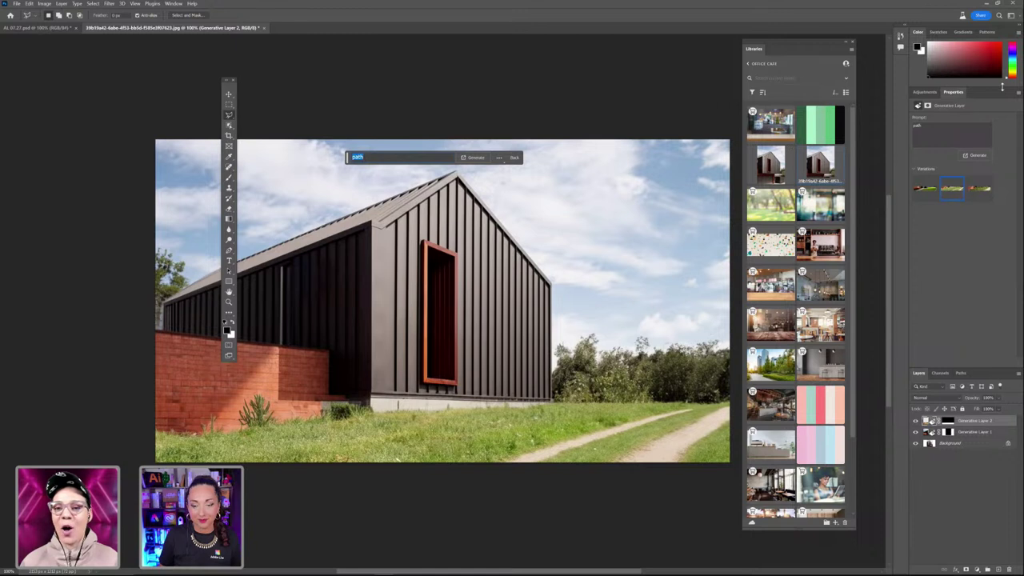
{"action": "type", "text": "road"}
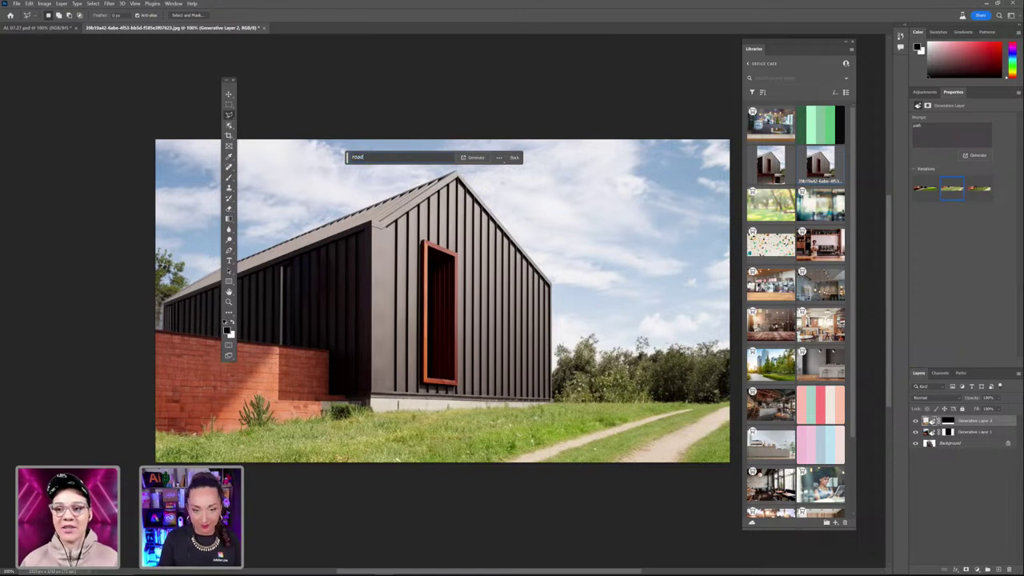
{"action": "key", "text": "Return"}
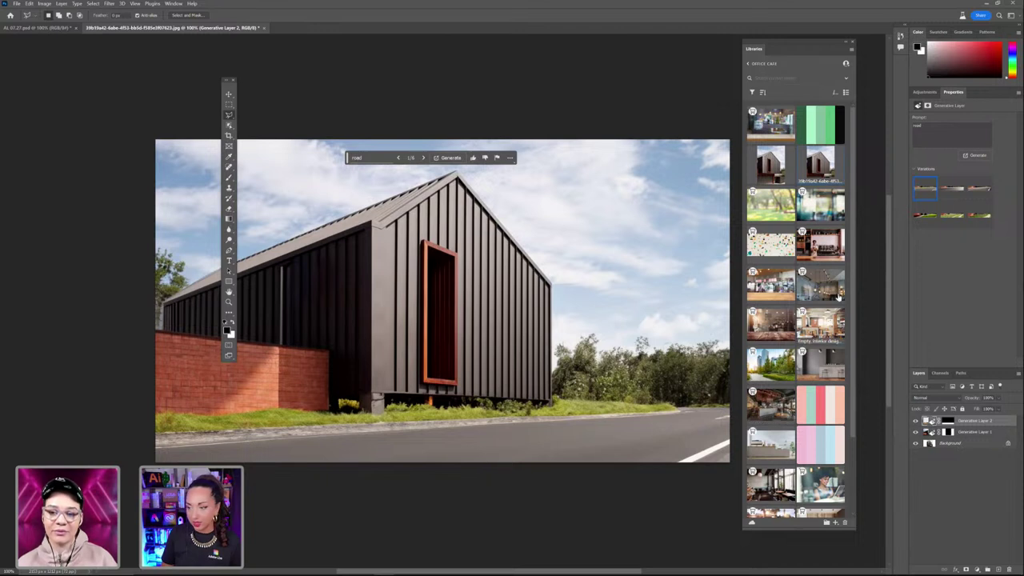
Compare the road variations, settle on variation 5 of 6 with the grassy dirt path, and float the Layers panel
{"action": "left_click", "coordinate": [962, 187]}
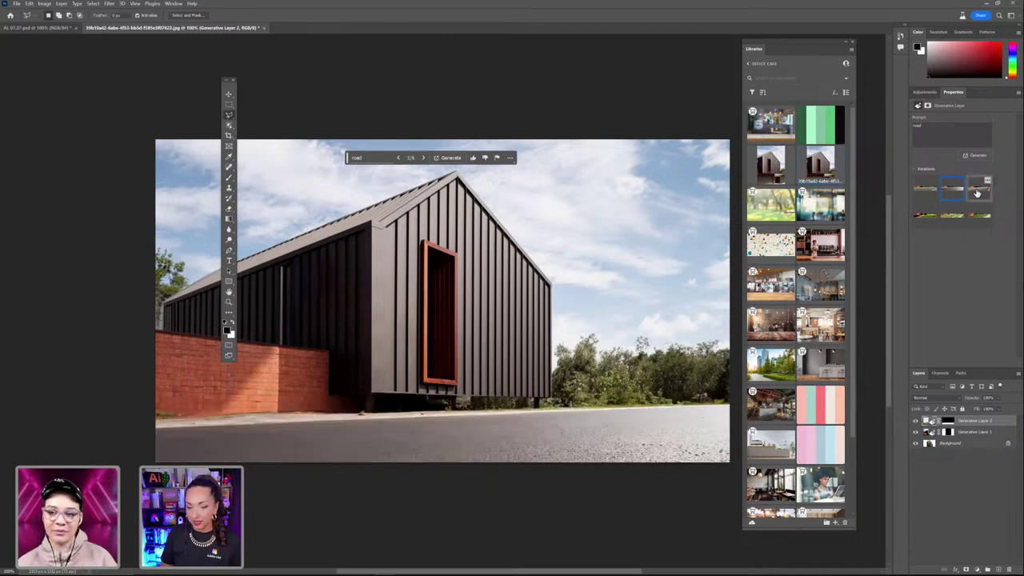
{"action": "left_click", "coordinate": [977, 192]}
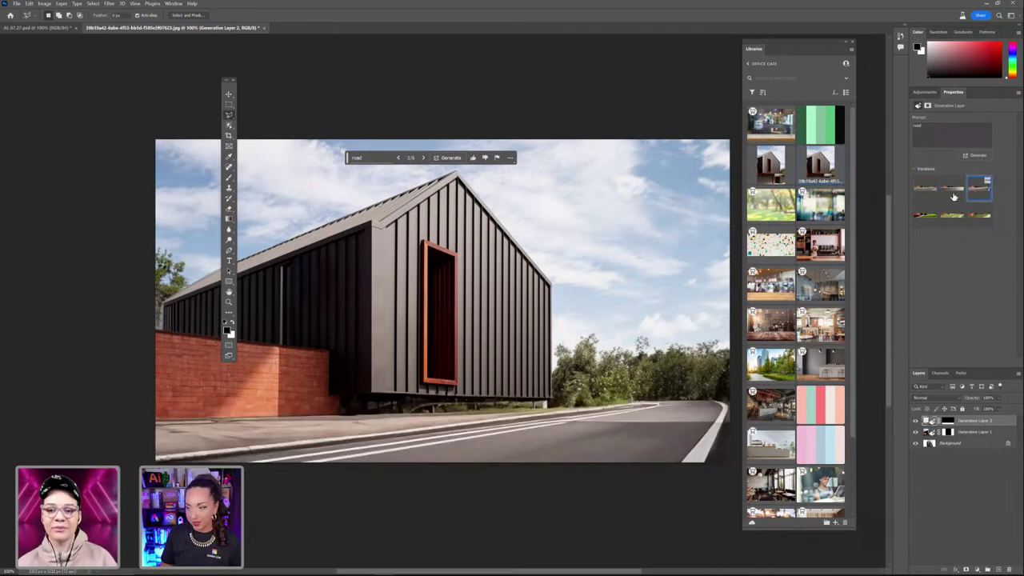
{"action": "left_click", "coordinate": [928, 213]}
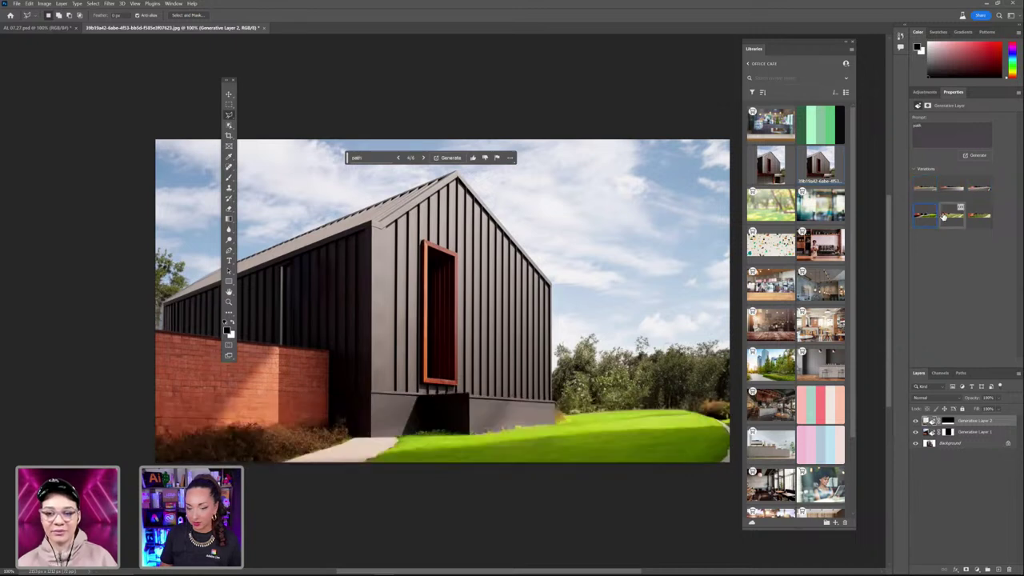
{"action": "left_click", "coordinate": [946, 215]}
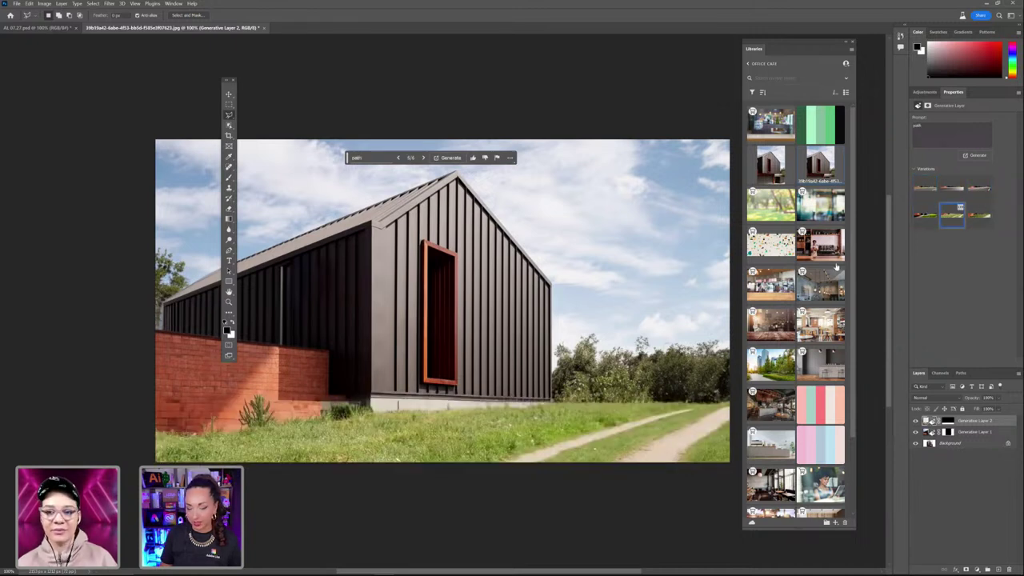
{"action": "left_click_drag", "start_coordinate": [918, 372], "coordinate": [535, 162]}
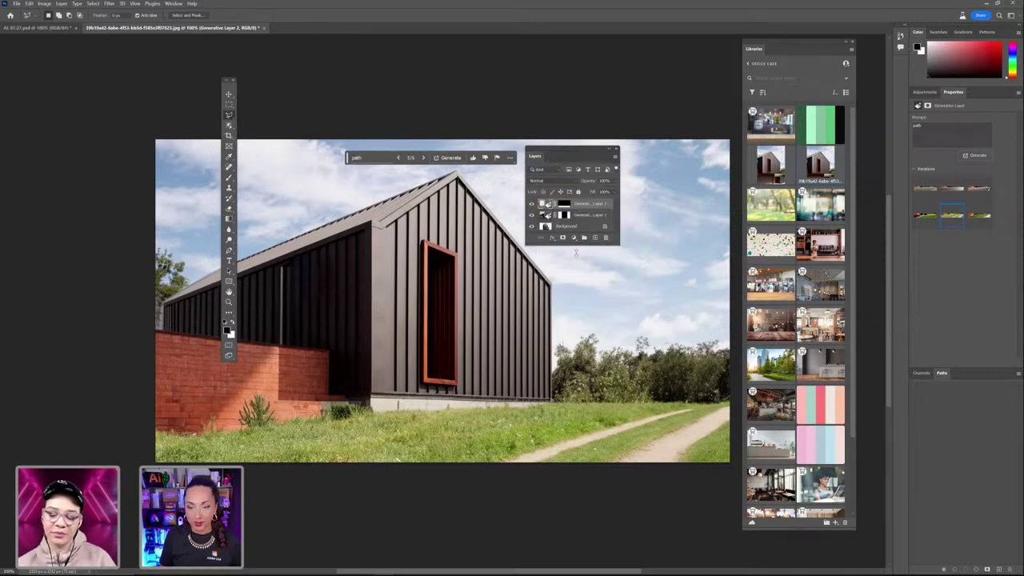
Hide Generative Layers 2 and 1 to expose the original photo, then Ctrl-click Layer 1's mask to load it as a selection
{"action": "left_click_drag", "start_coordinate": [576, 242], "coordinate": [601, 370]}
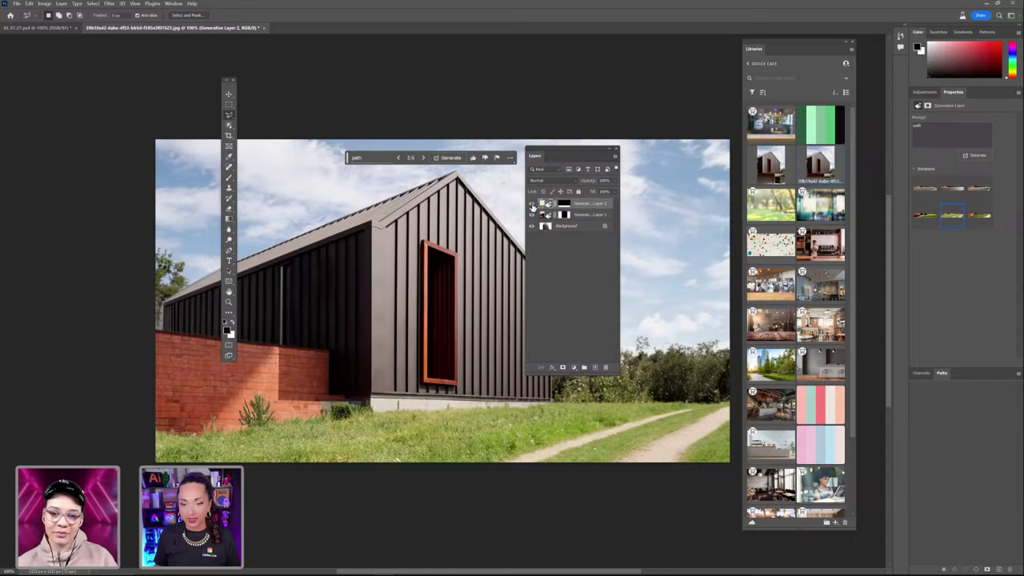
{"action": "left_click", "coordinate": [530, 204]}
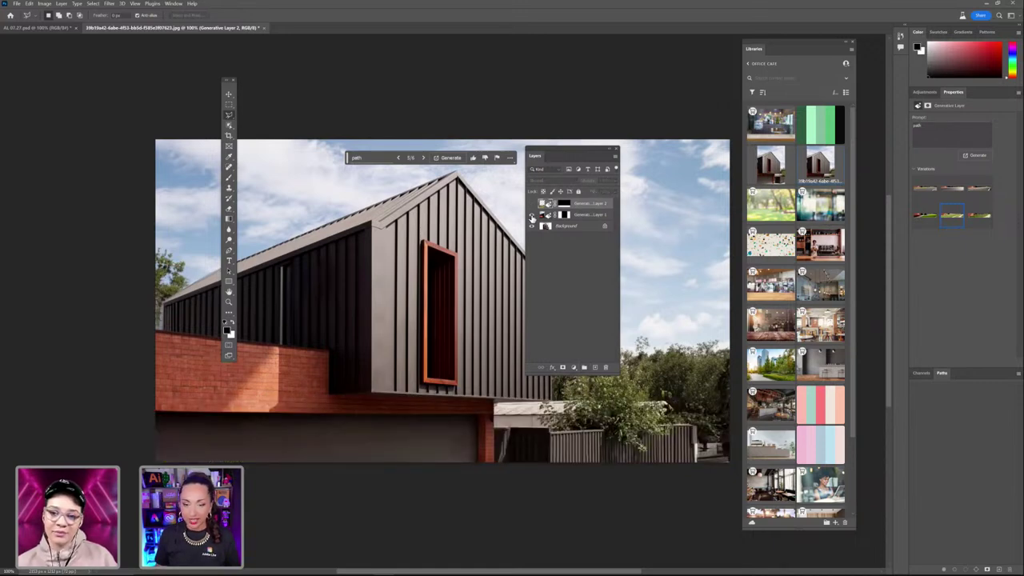
{"action": "left_click", "coordinate": [531, 216]}
{"action": "left_click", "coordinate": [531, 215]}
{"action": "left_click", "coordinate": [531, 215]}
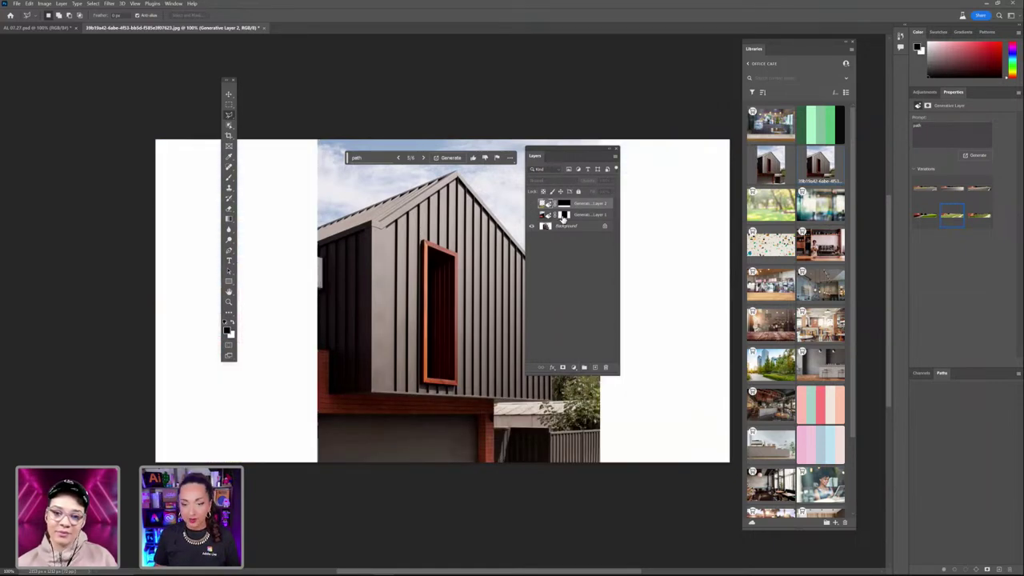
{"action": "left_click", "coordinate": [564, 216], "text": "ctrl"}
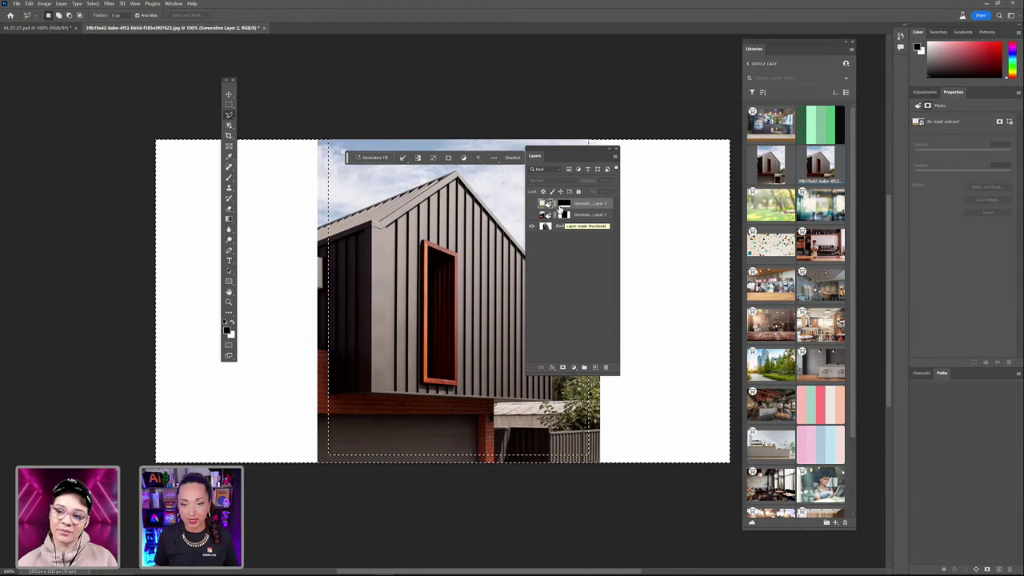
{"action": "left_click_drag", "start_coordinate": [536, 160], "coordinate": [775, 301]}
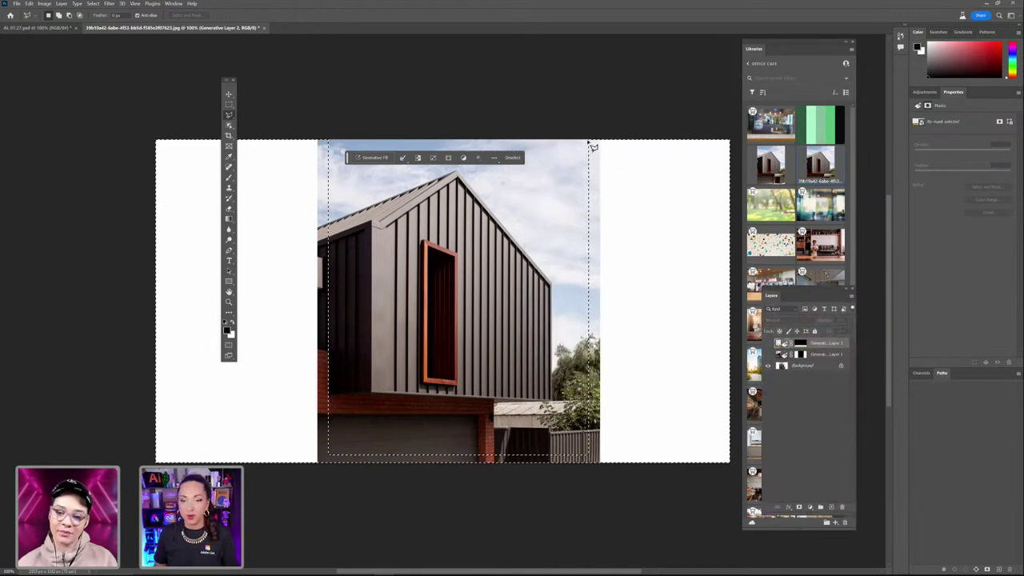
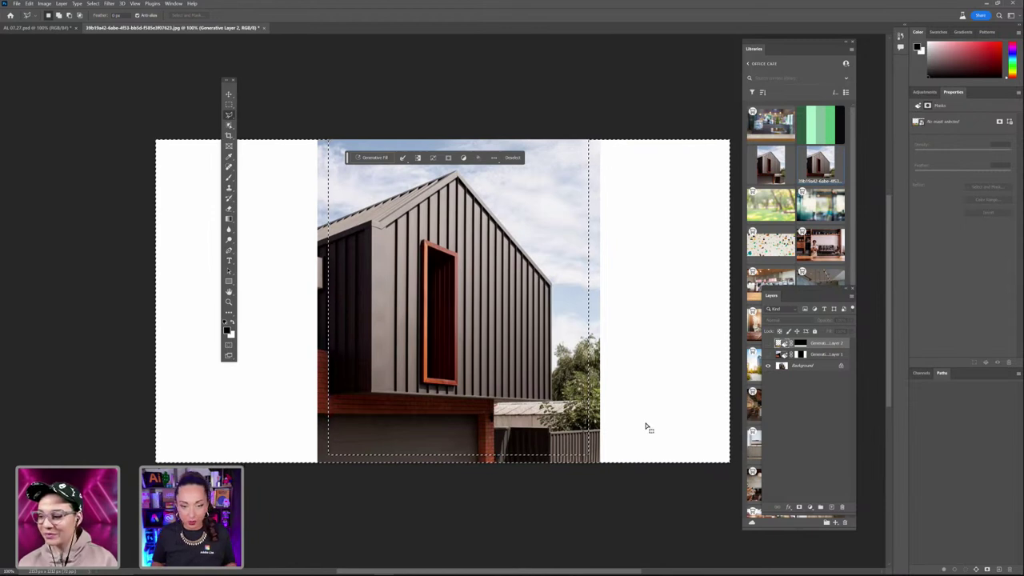
Show the extended background layer, deselect, and toggle the grass foreground layer to compare
{"action": "left_click", "coordinate": [767, 354]}
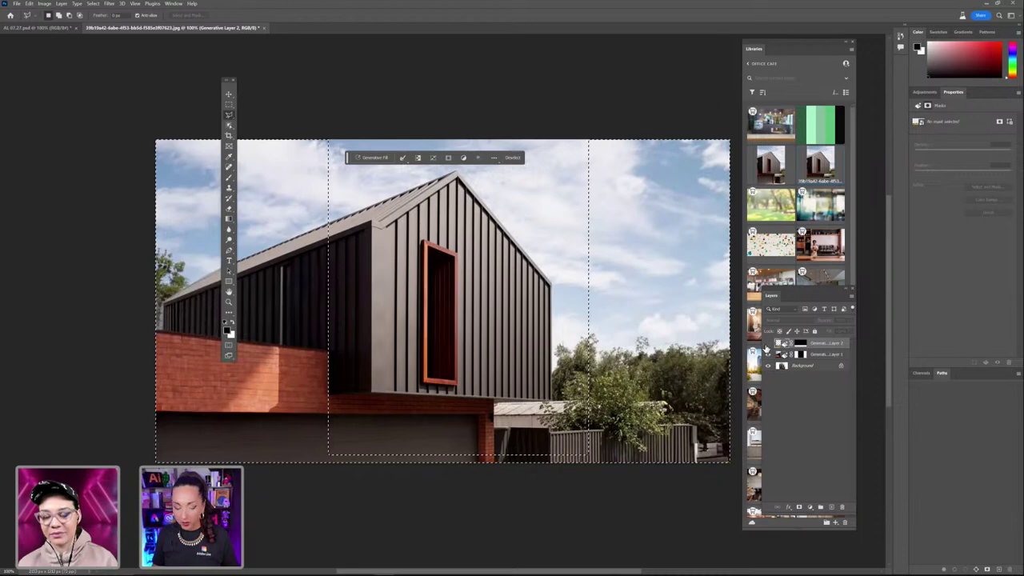
{"action": "key", "text": "ctrl+d"}
{"action": "left_click", "coordinate": [768, 343]}
{"action": "left_click", "coordinate": [769, 342]}
{"action": "left_click", "coordinate": [769, 343]}
{"action": "left_click", "coordinate": [769, 342]}
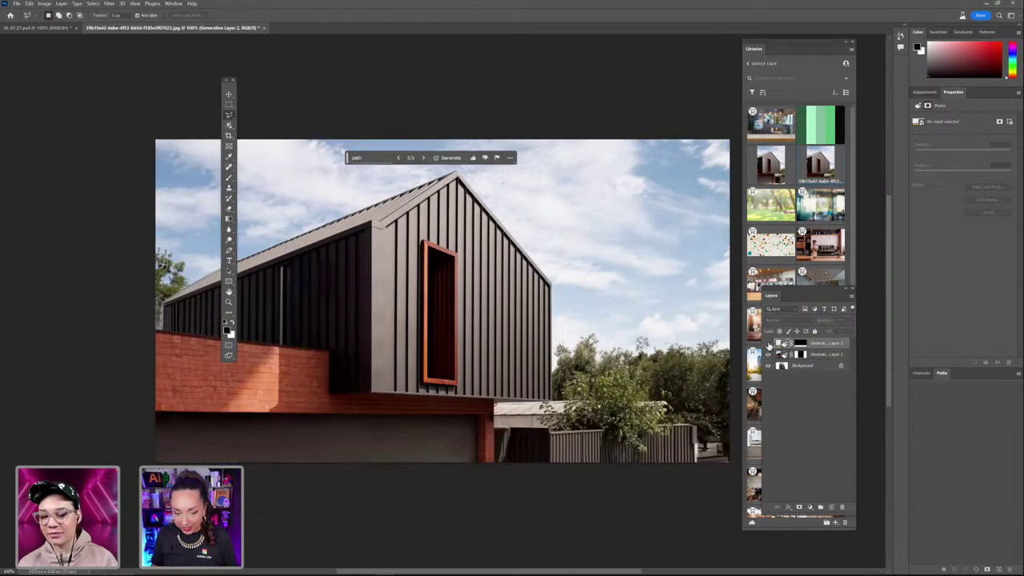
{"action": "left_click", "coordinate": [769, 343]}
{"action": "left_click", "coordinate": [768, 342]}
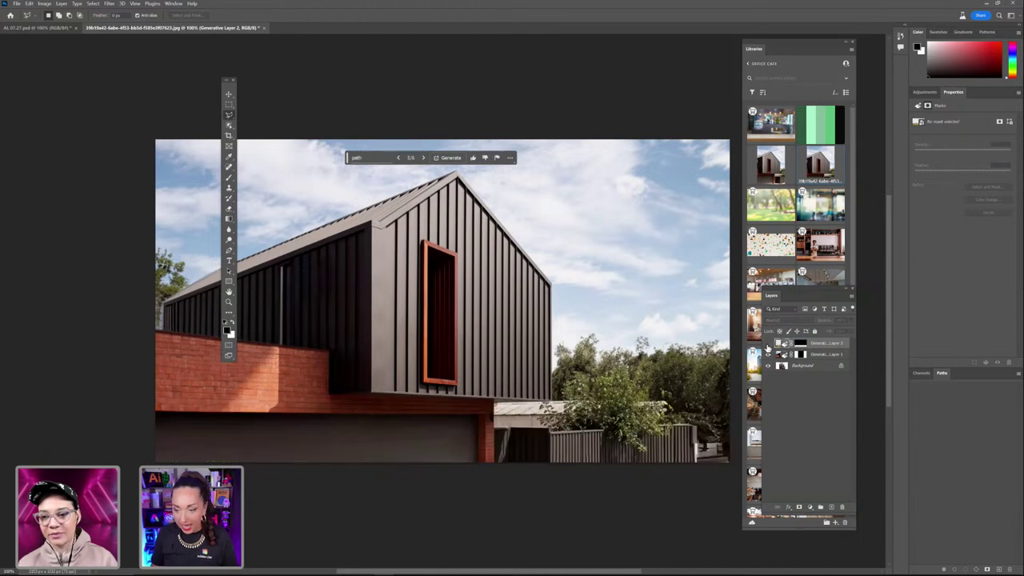
{"action": "left_click", "coordinate": [768, 343]}
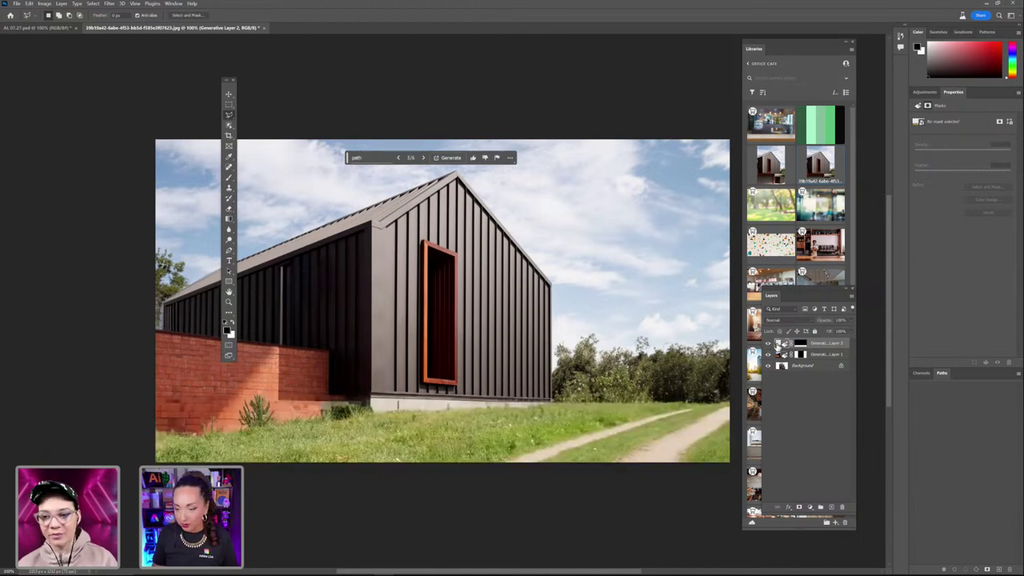
{"action": "left_click", "coordinate": [768, 343]}
{"action": "left_click", "coordinate": [767, 342]}
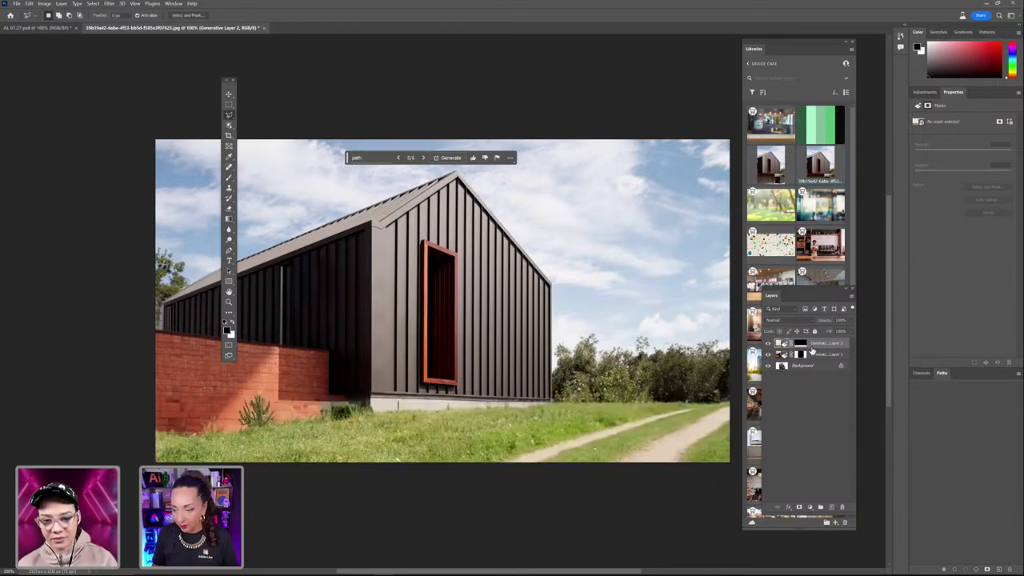
Transform the grass layer, undo its move and commit, then float the Layers panel
{"action": "key", "text": "ctrl+t"}
{"action": "left_click_drag", "start_coordinate": [523, 420], "coordinate": [508, 304]}
{"action": "key", "text": "ctrl+z"}
{"action": "key", "text": "ctrl+z"}
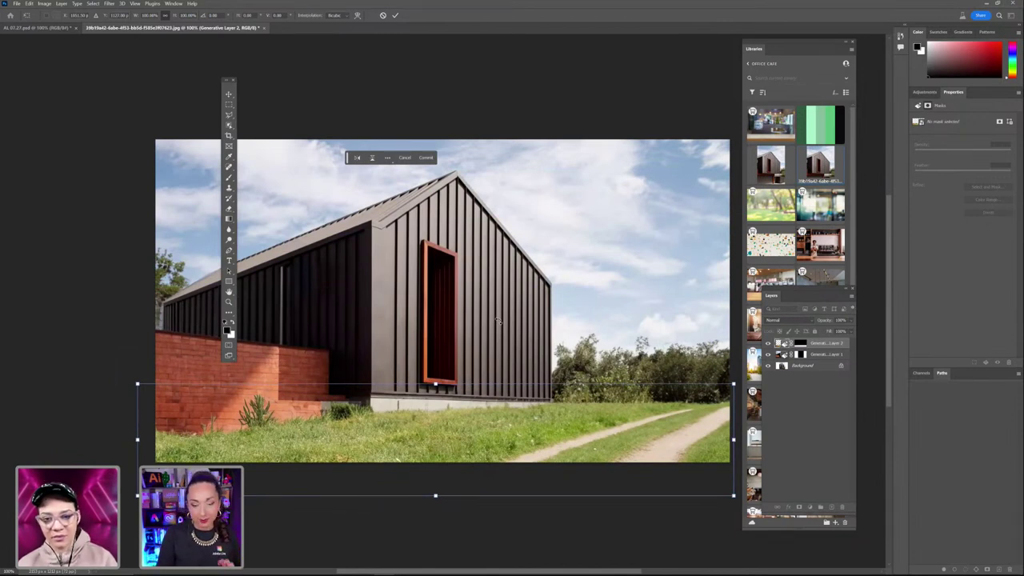
{"action": "key", "text": "Return"}
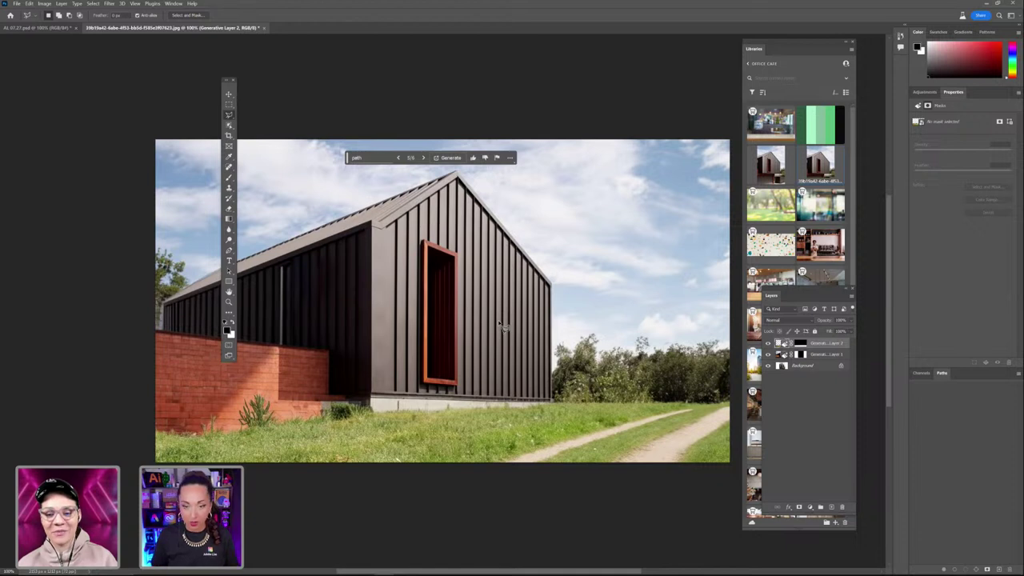
{"action": "left_click_drag", "start_coordinate": [232, 89], "coordinate": [226, 144]}
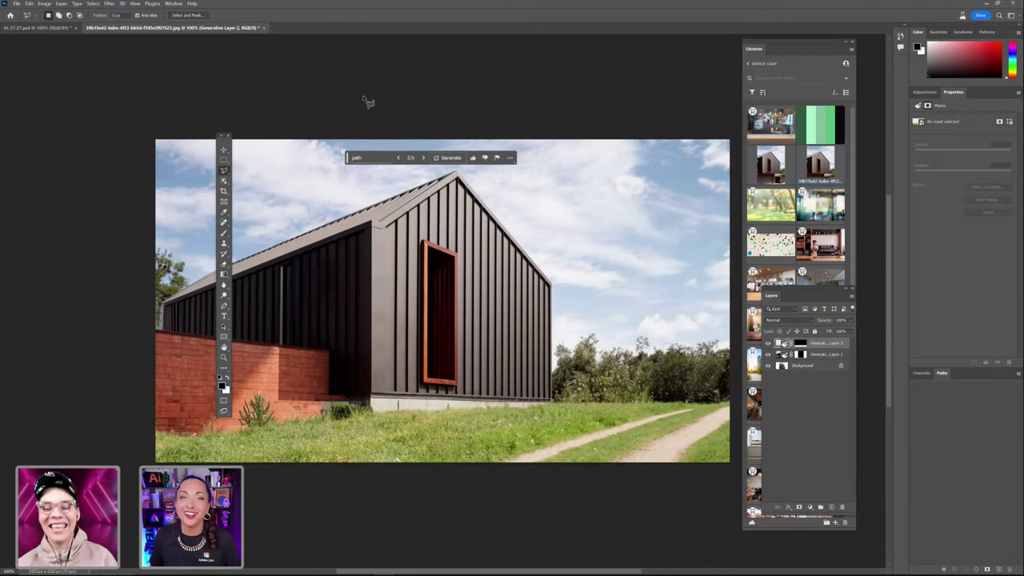
{"action": "left_click_drag", "start_coordinate": [787, 298], "coordinate": [626, 141]}
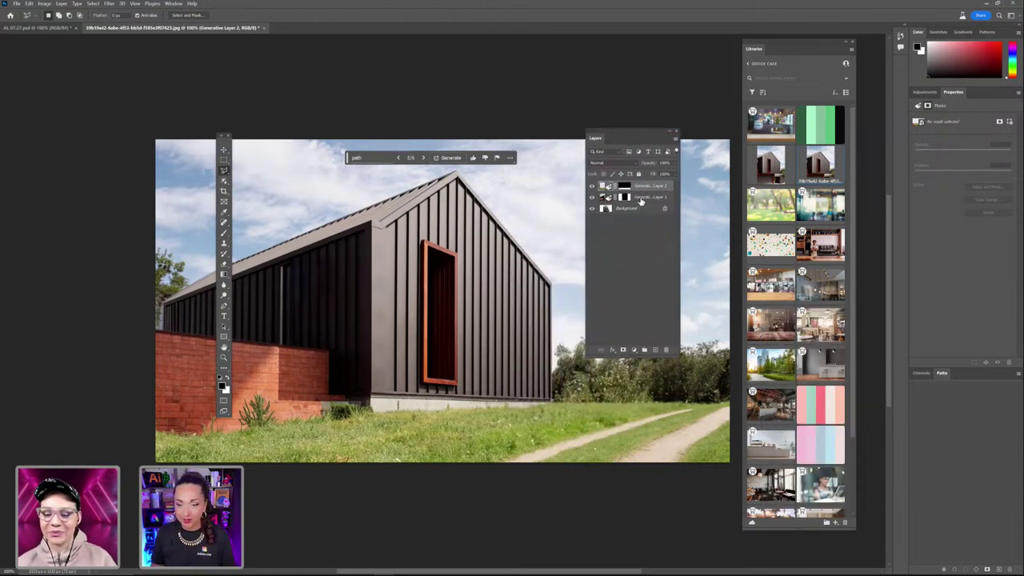
Rename Generative Layer 1 to 'background extend' and Generative Layer 2 to 'path'
{"action": "double_click", "coordinate": [640, 199]}
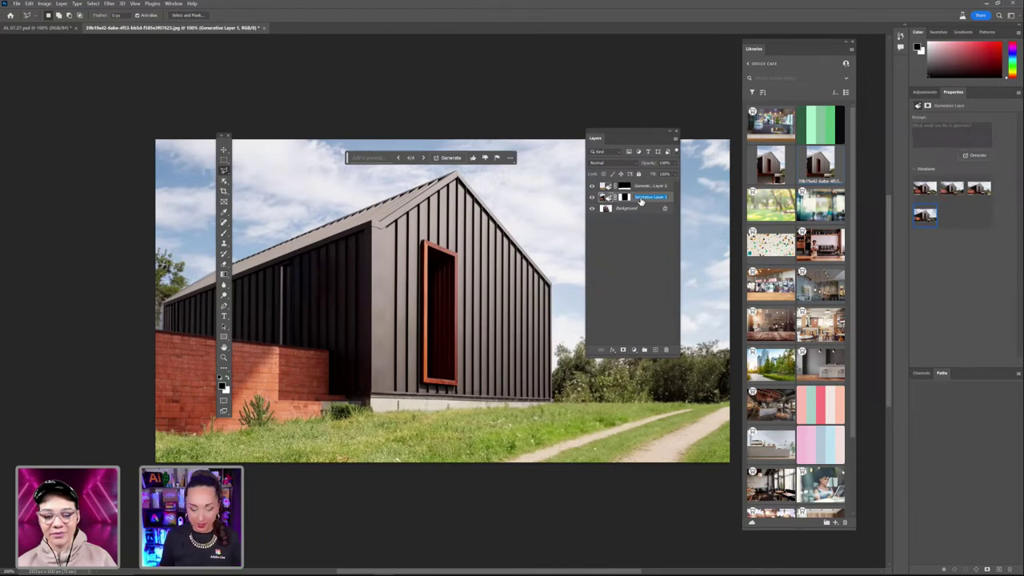
{"action": "key", "text": "BackSpace"}
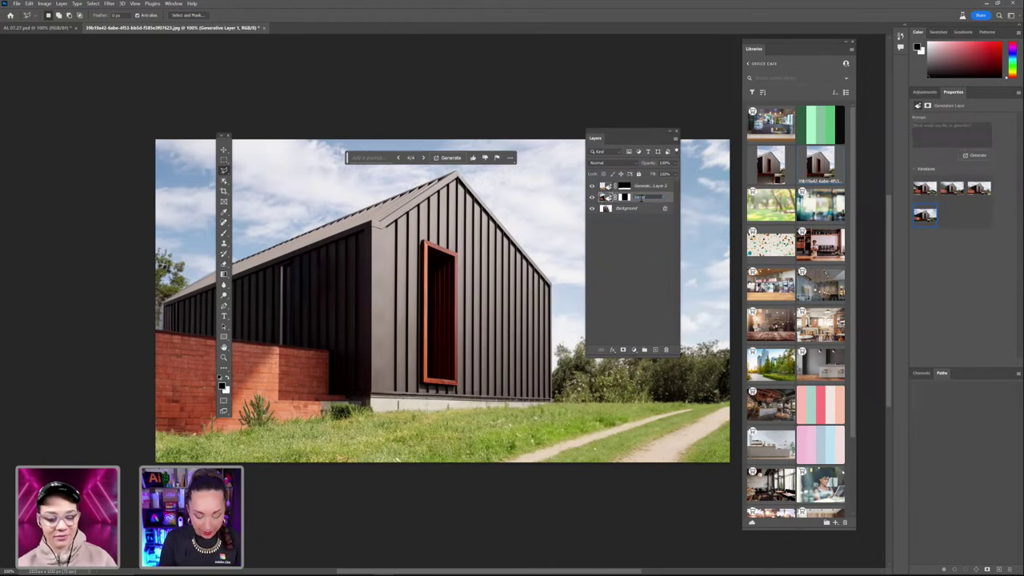
{"action": "type", "text": "background extended"}
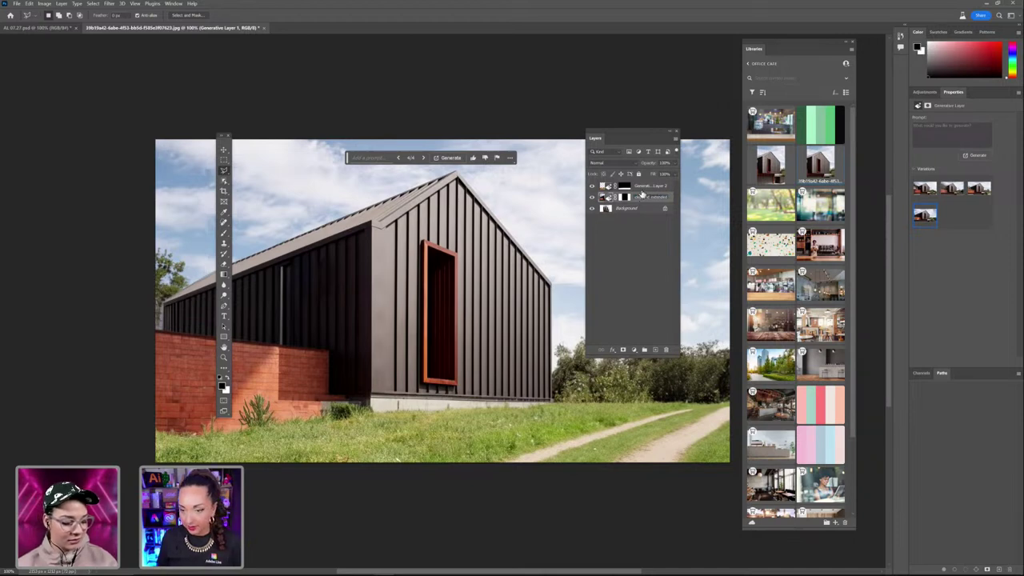
{"action": "left_click", "coordinate": [640, 186]}
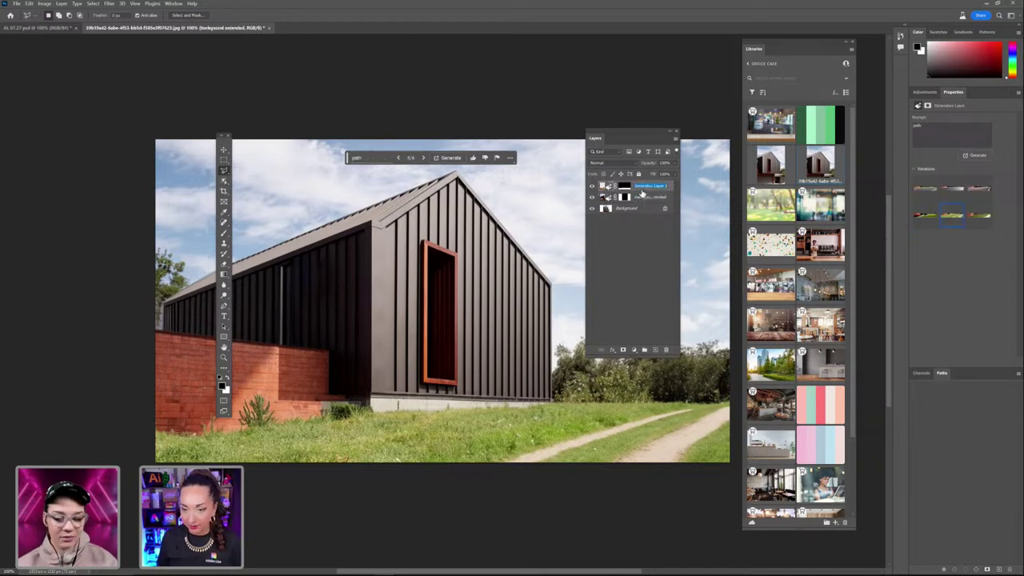
{"action": "double_click", "coordinate": [640, 185]}
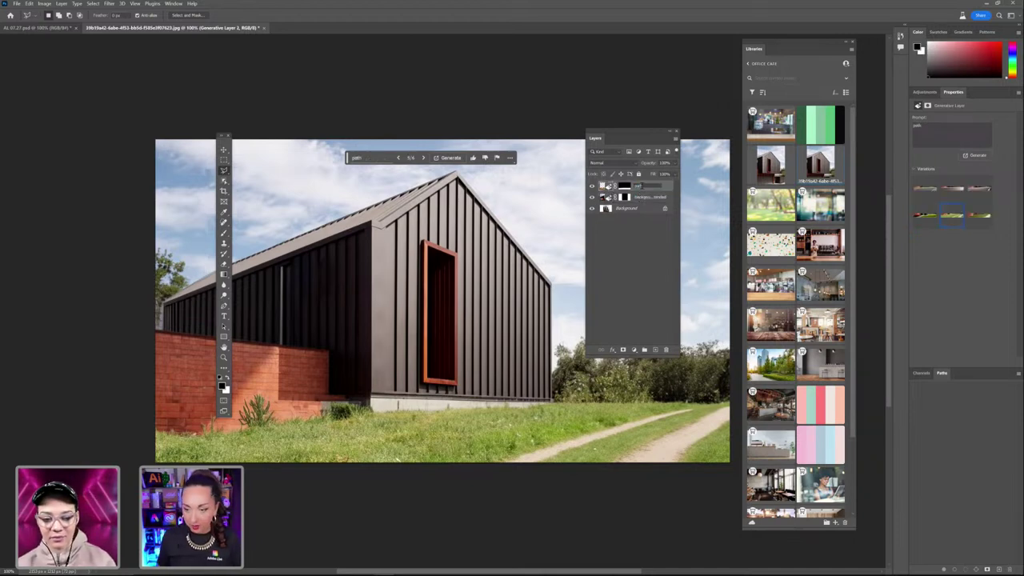
{"action": "key", "text": "Return"}
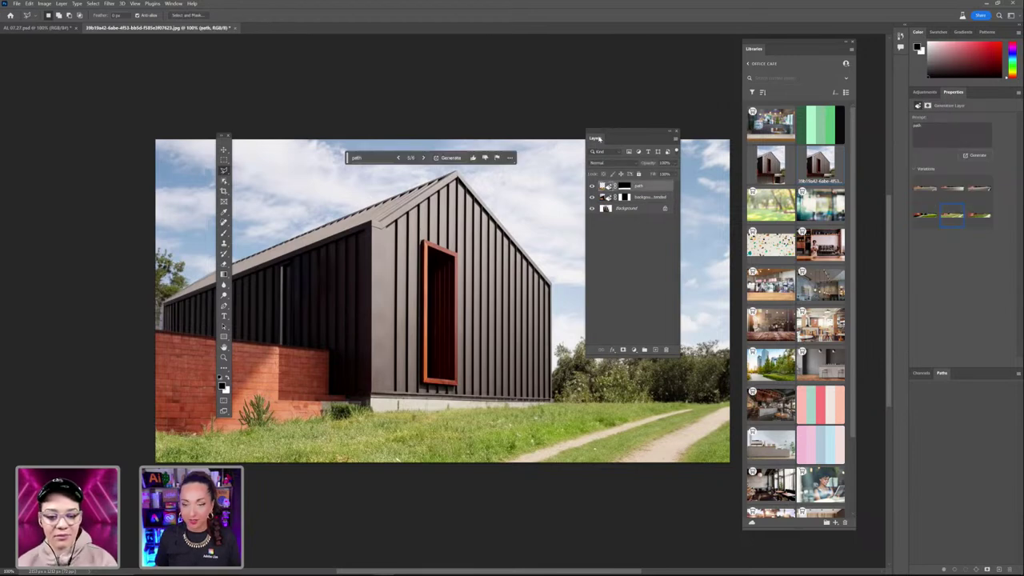
{"action": "left_click_drag", "start_coordinate": [608, 138], "coordinate": [631, 249]}
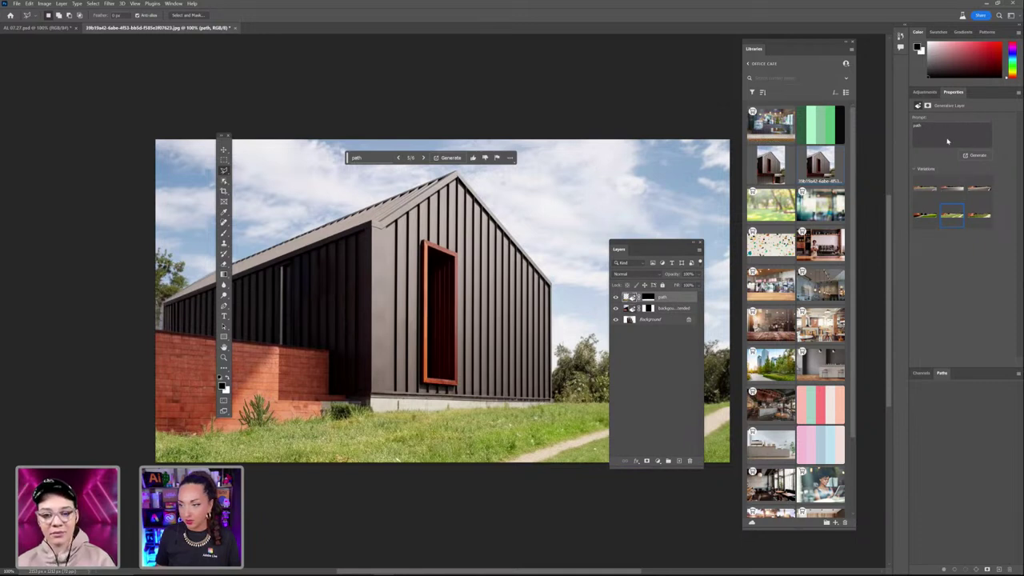
Replace the 'path' prompt with 'sidewalk' and regenerate the foreground
{"action": "left_click", "coordinate": [377, 162]}
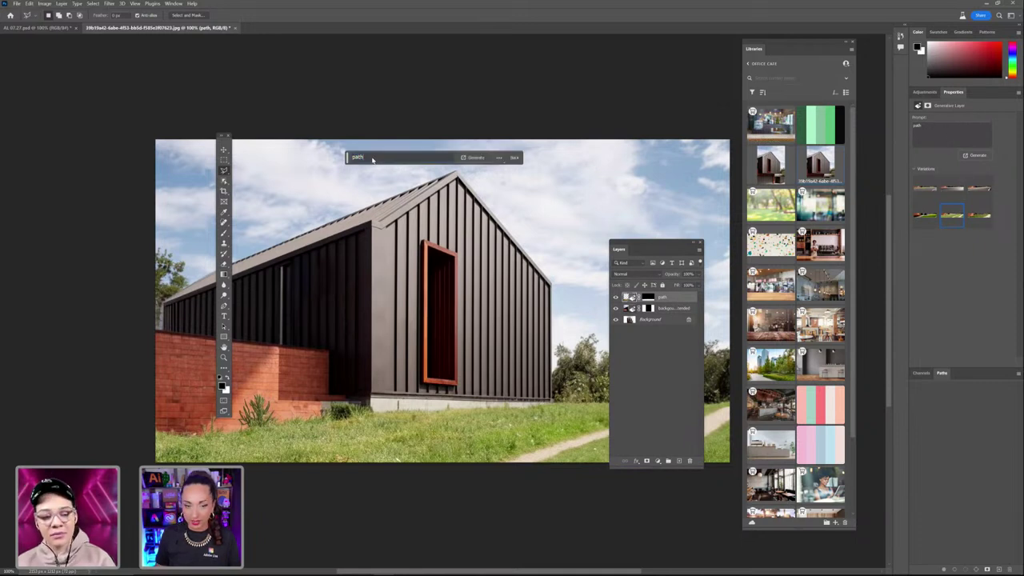
{"action": "left_click_drag", "start_coordinate": [371, 158], "coordinate": [352, 159]}
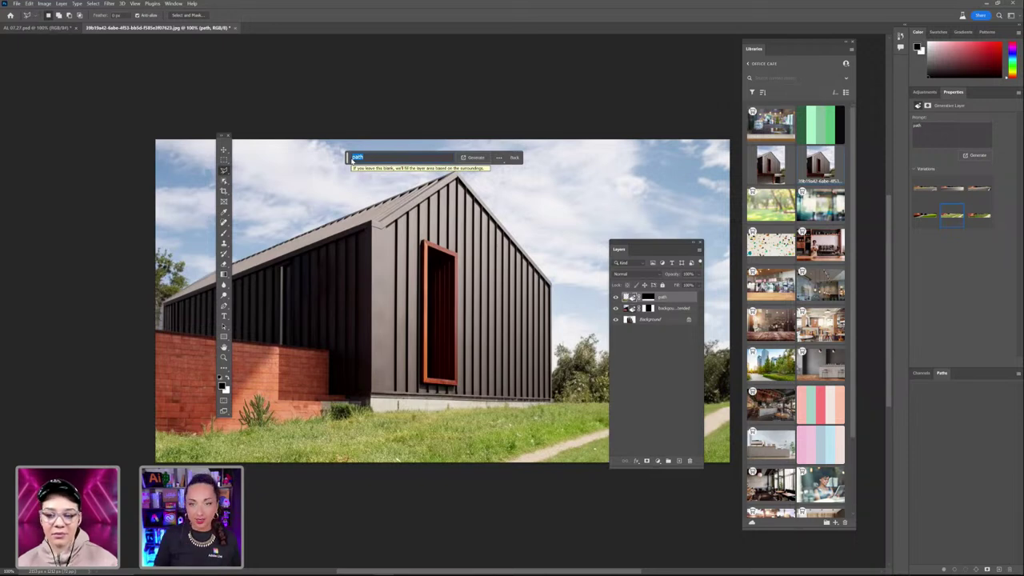
{"action": "left_click", "coordinate": [615, 298]}
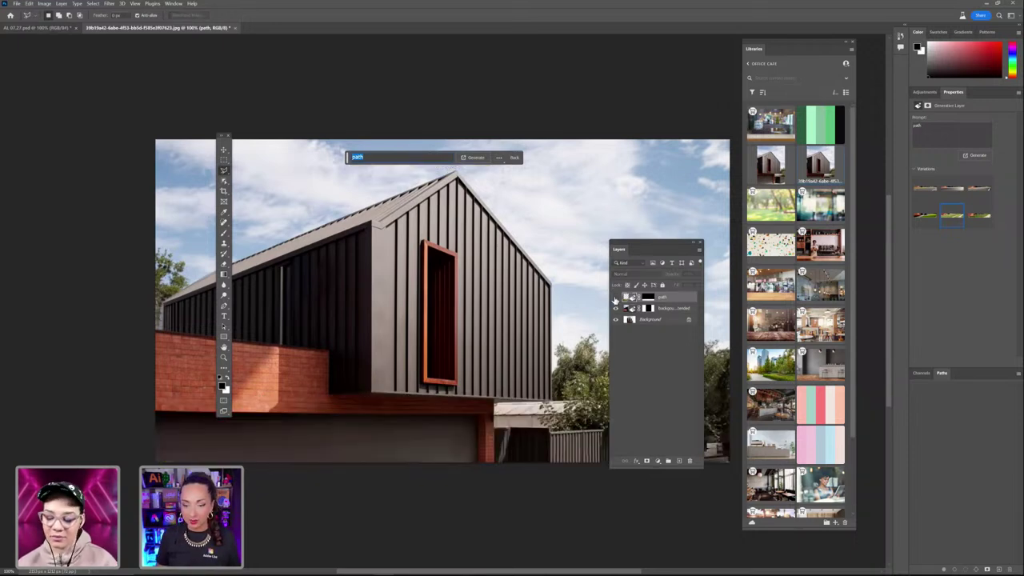
{"action": "left_click", "coordinate": [615, 297]}
{"action": "left_click", "coordinate": [615, 298]}
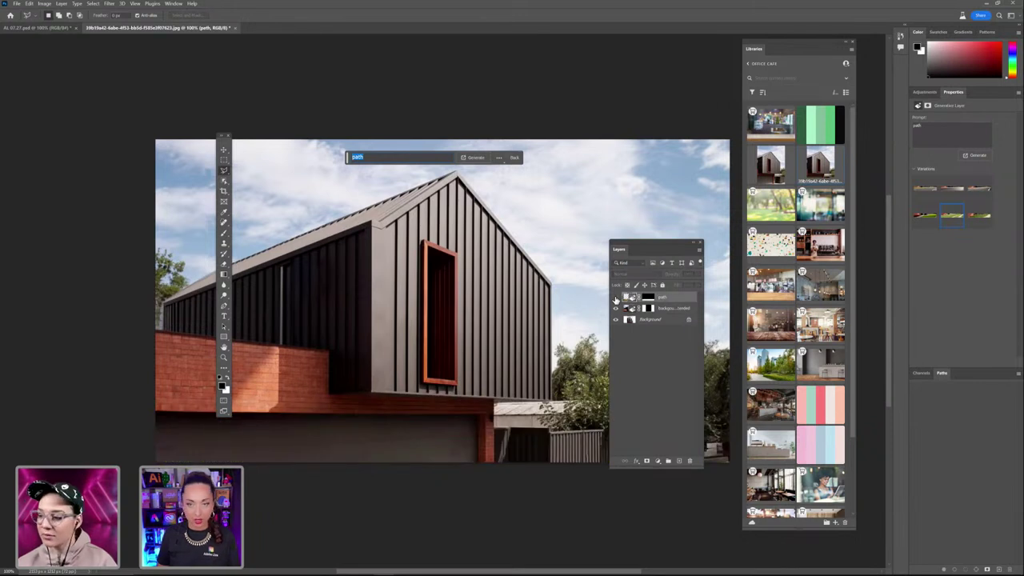
{"action": "left_click", "coordinate": [615, 298]}
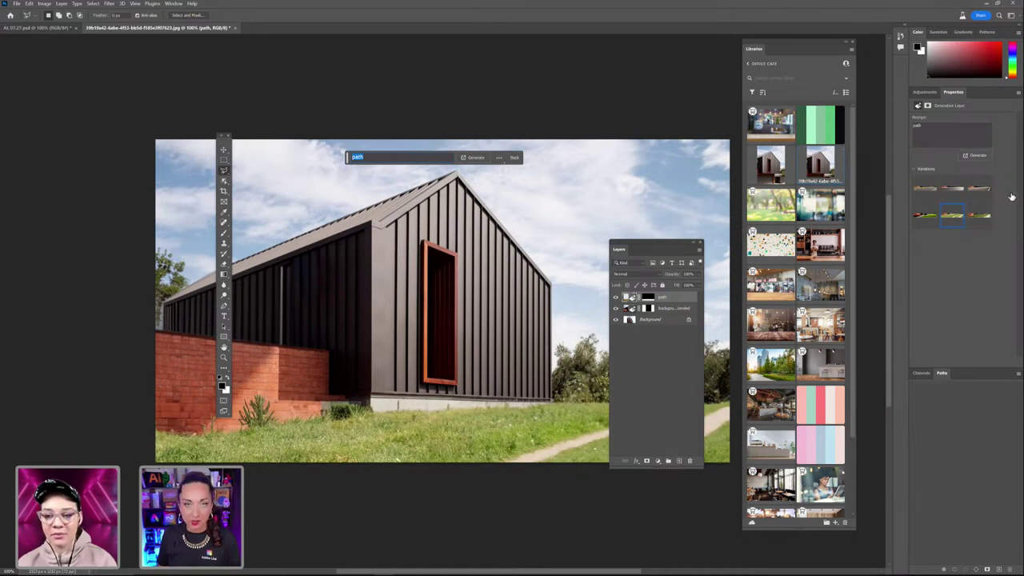
{"action": "key", "text": "BackSpace"}
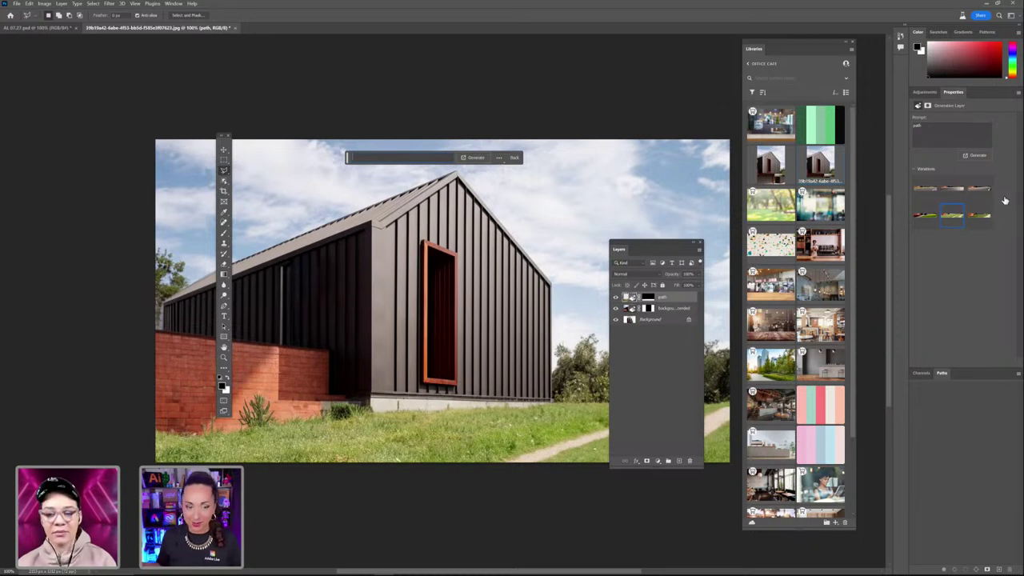
{"action": "type", "text": "aidewa"}
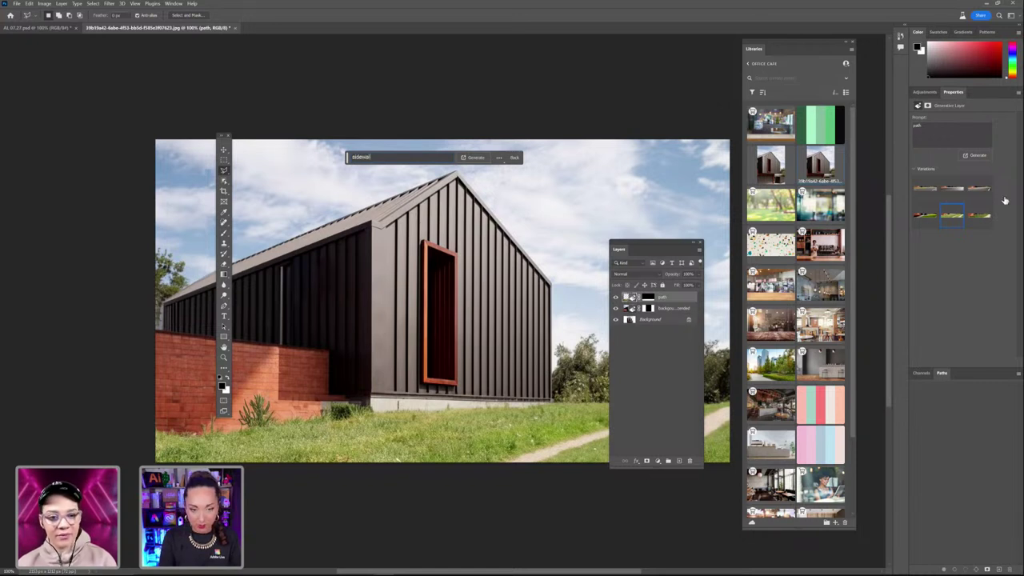
{"action": "type", "text": "lk"}
{"action": "key", "text": "Return"}
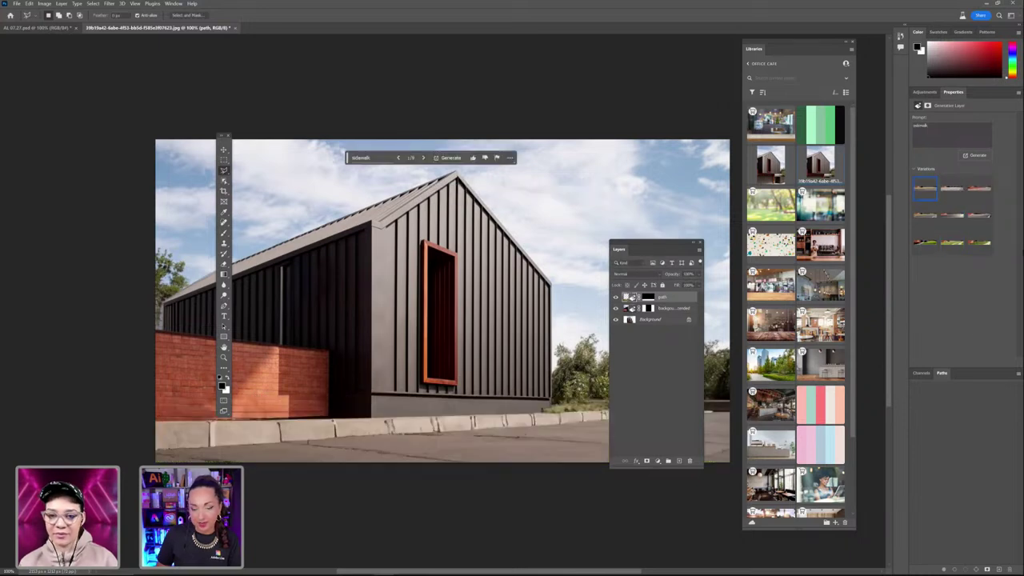
Preview the ground variations, pick the sidewalk-with-curb one, and compare it on and off
{"action": "left_click", "coordinate": [951, 188]}
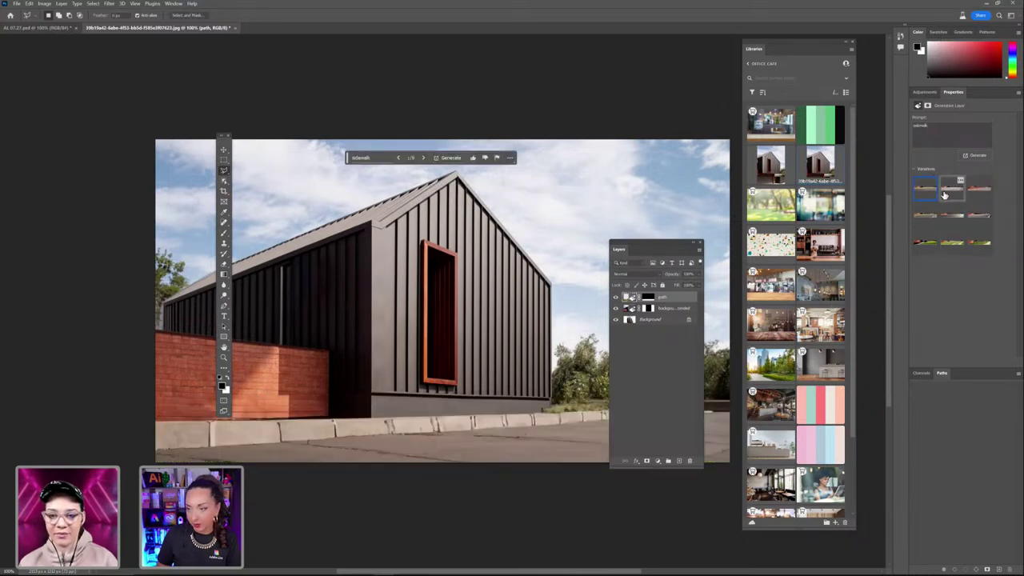
{"action": "left_click", "coordinate": [974, 197]}
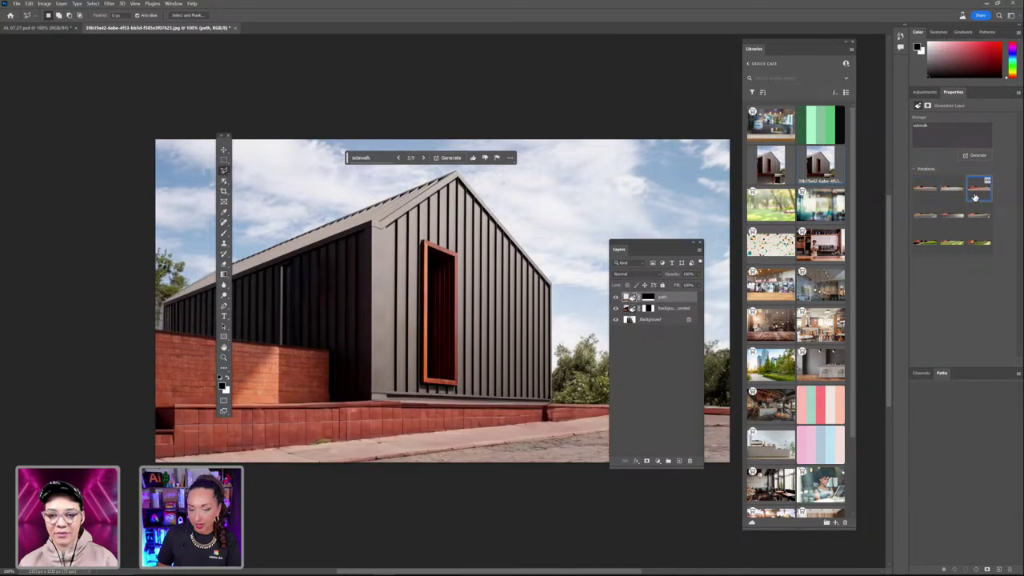
{"action": "left_click", "coordinate": [951, 189]}
{"action": "left_click_drag", "start_coordinate": [627, 254], "coordinate": [641, 296]}
{"action": "left_click", "coordinate": [924, 189]}
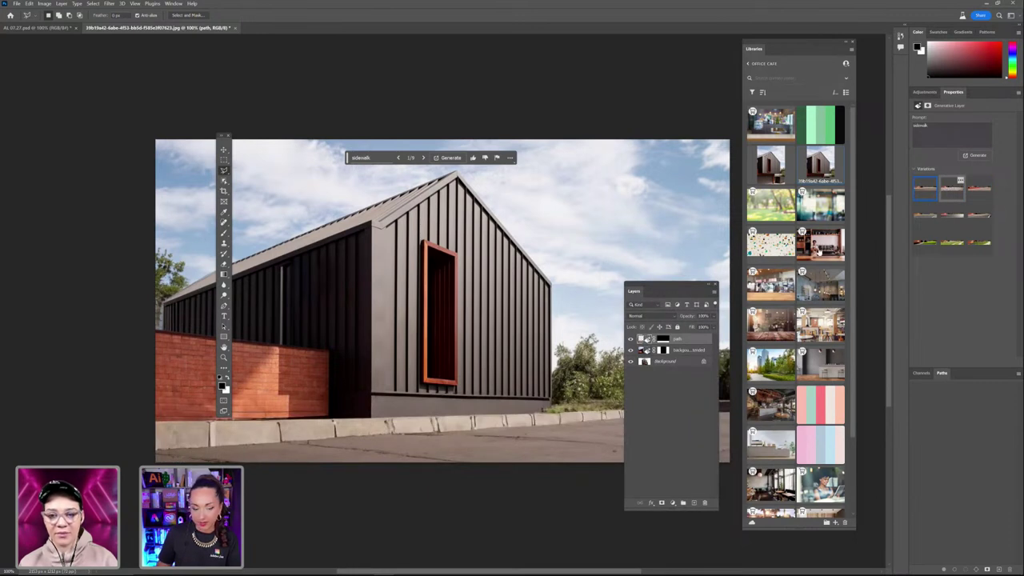
{"action": "left_click_drag", "start_coordinate": [632, 291], "coordinate": [664, 290]}
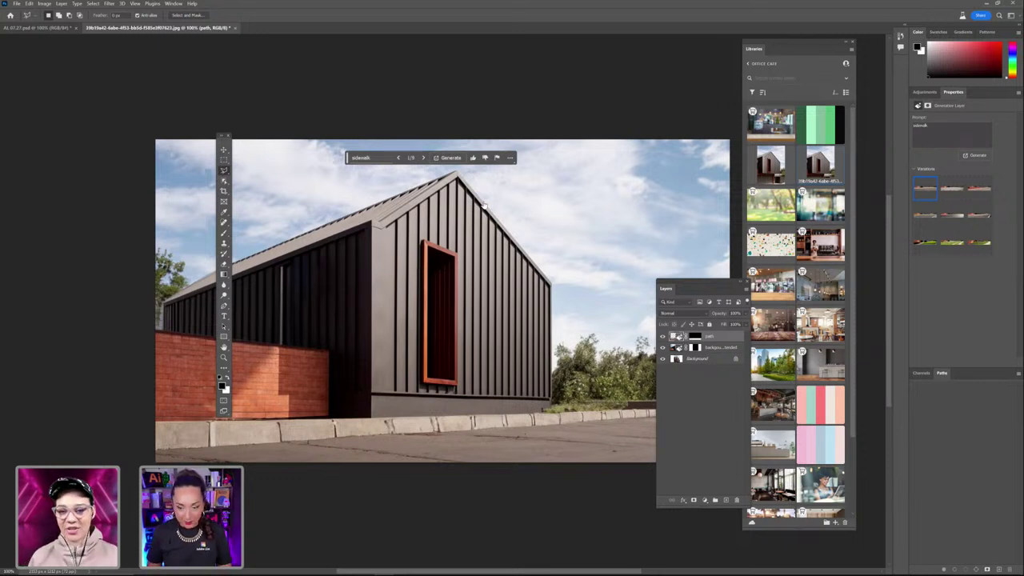
{"action": "left_click_drag", "start_coordinate": [711, 286], "coordinate": [623, 296]}
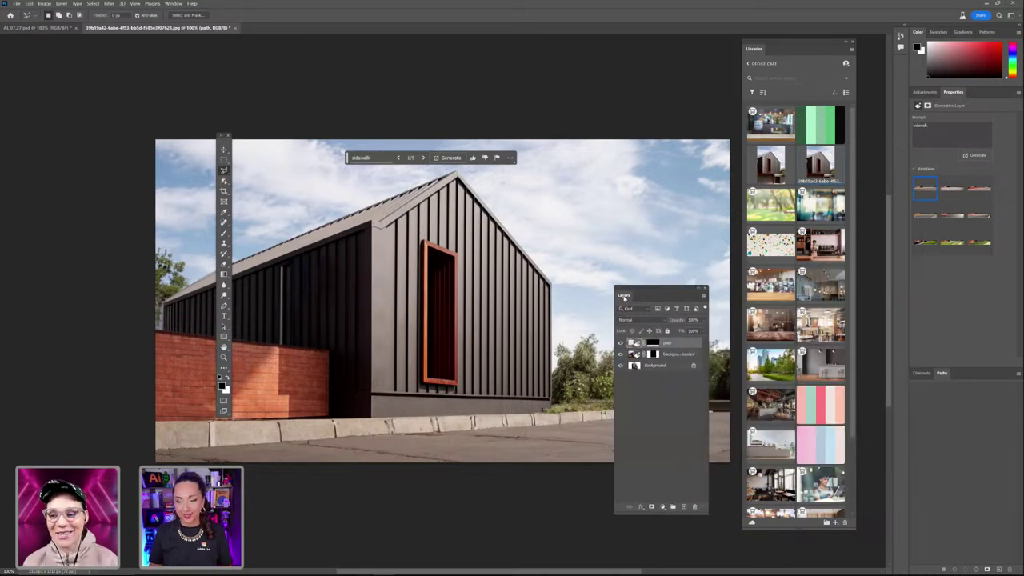
{"action": "left_click", "coordinate": [619, 344]}
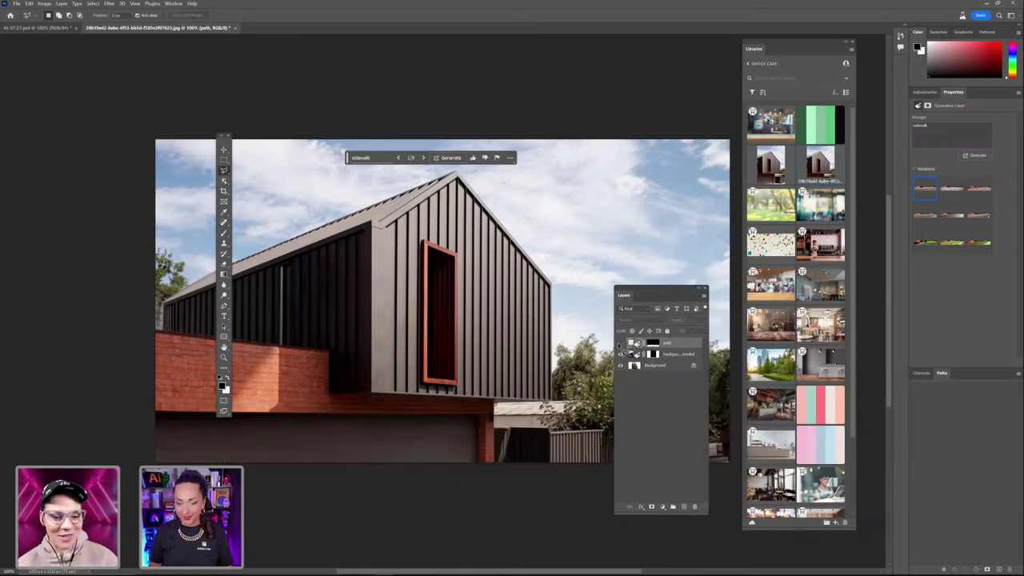
{"action": "left_click", "coordinate": [619, 344]}
{"action": "left_click", "coordinate": [619, 344]}
{"action": "left_click", "coordinate": [620, 343]}
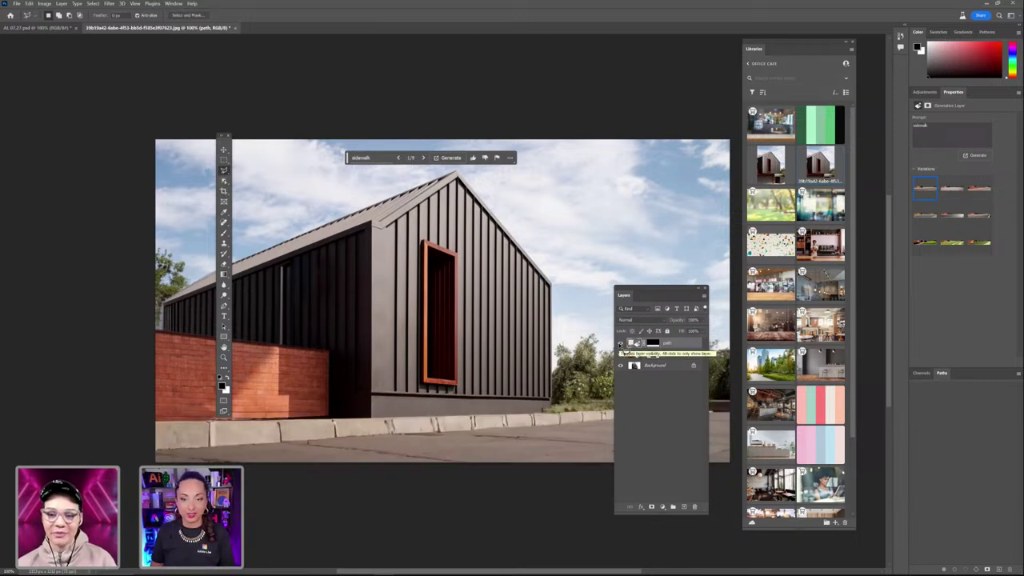
Restore the extended background, check the grass variation, then return to the sidewalk variation
{"action": "key", "text": "ctrl+j"}
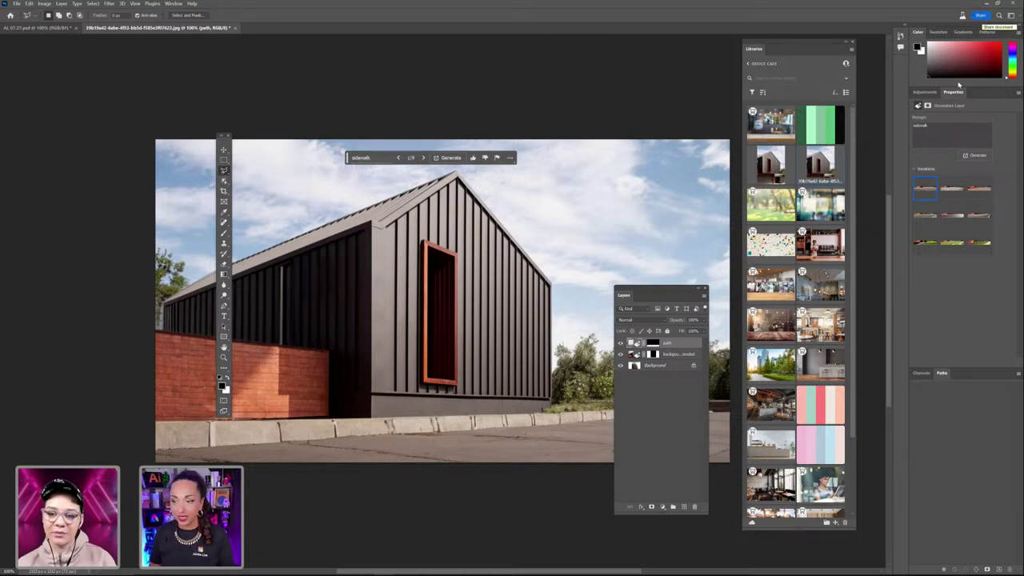
{"action": "left_click", "coordinate": [951, 249]}
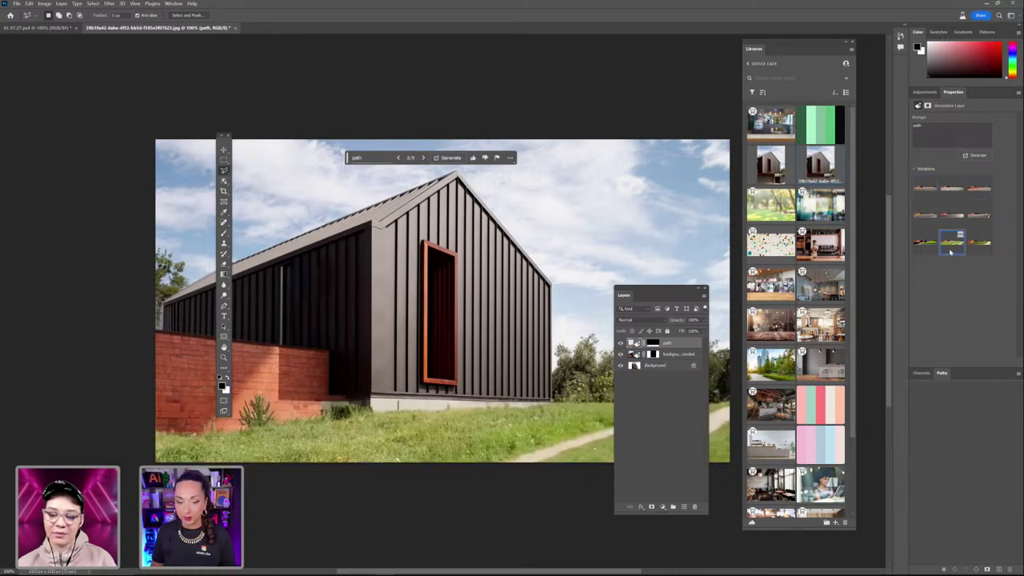
{"action": "left_click", "coordinate": [937, 192]}
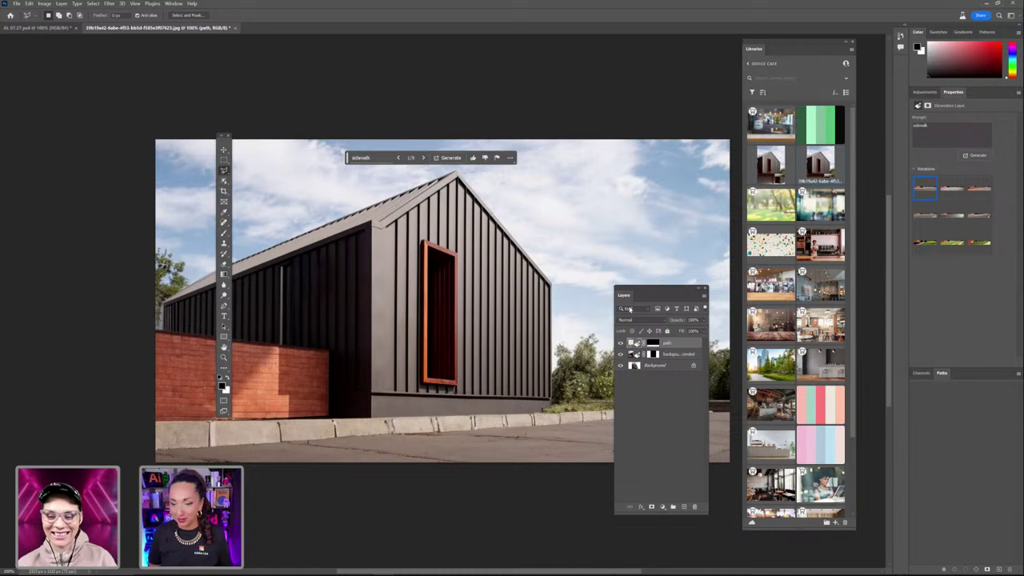
{"action": "left_click_drag", "start_coordinate": [627, 302], "coordinate": [428, 247]}
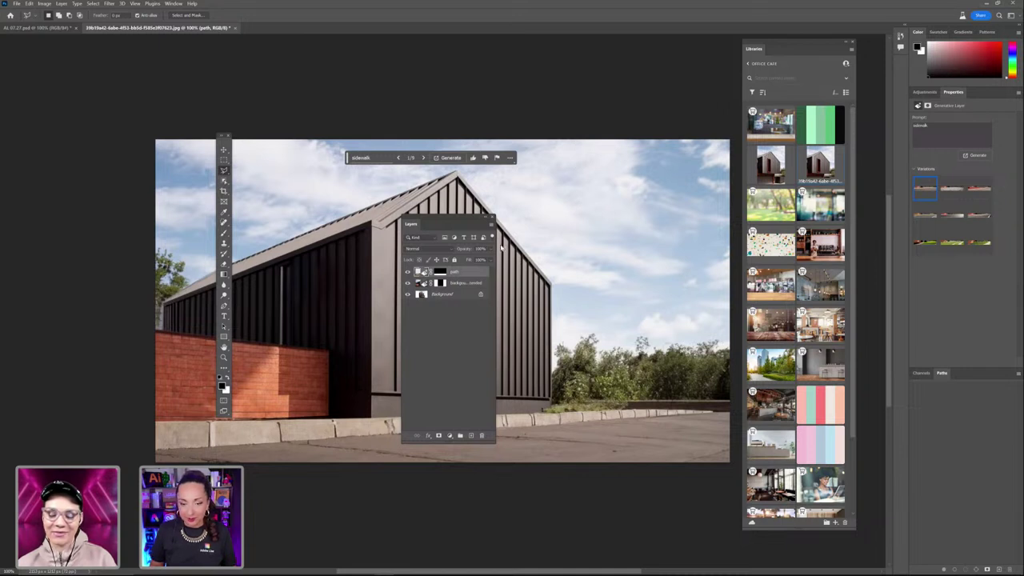
Marquee-select the sky and trees on the right and Generative Fill them with 'modern office'
{"action": "left_click", "coordinate": [224, 162]}
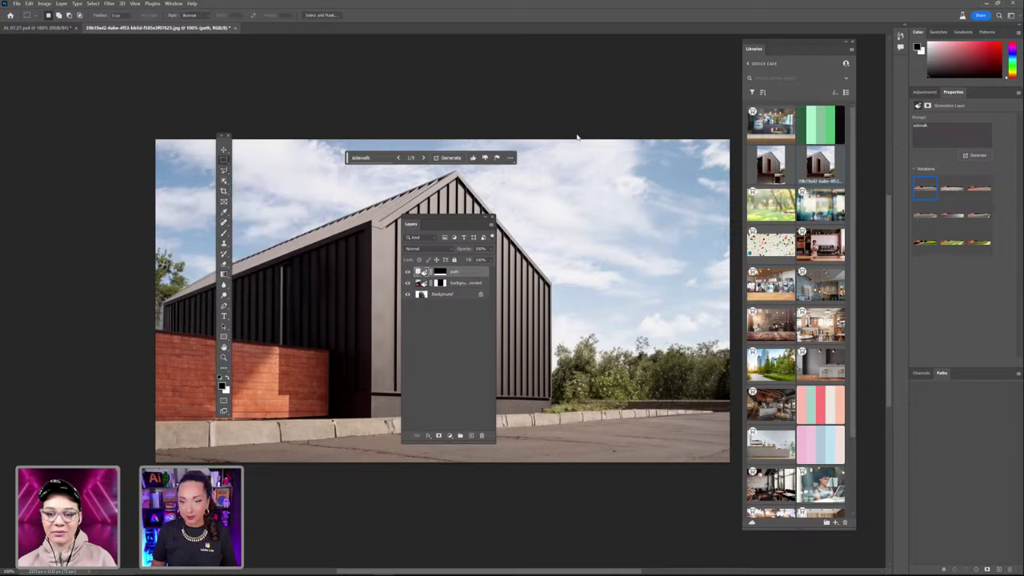
{"action": "left_click_drag", "start_coordinate": [570, 139], "coordinate": [736, 408]}
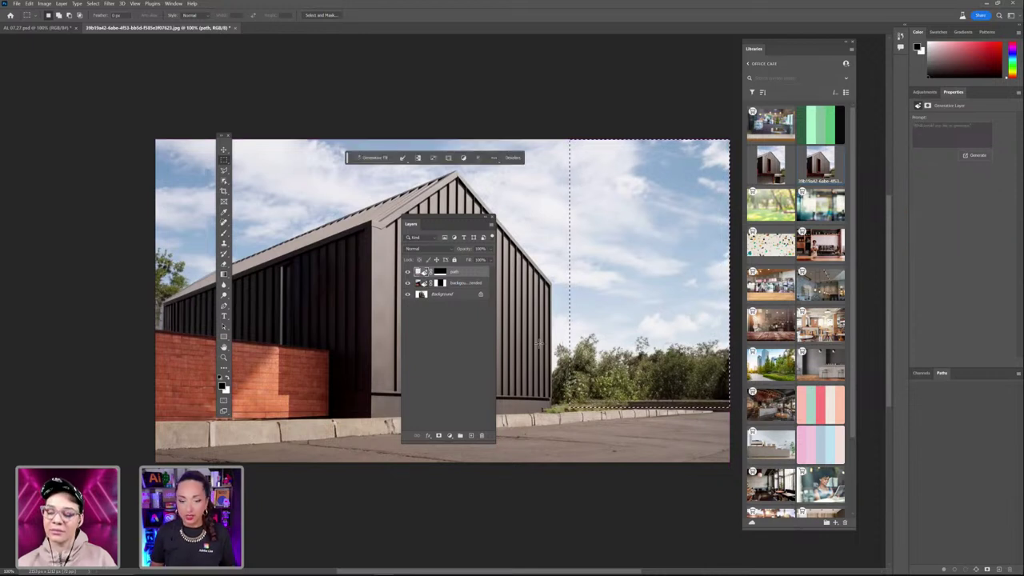
{"action": "left_click", "coordinate": [387, 157]}
{"action": "type", "text": "modern office"}
{"action": "key", "text": "Return"}
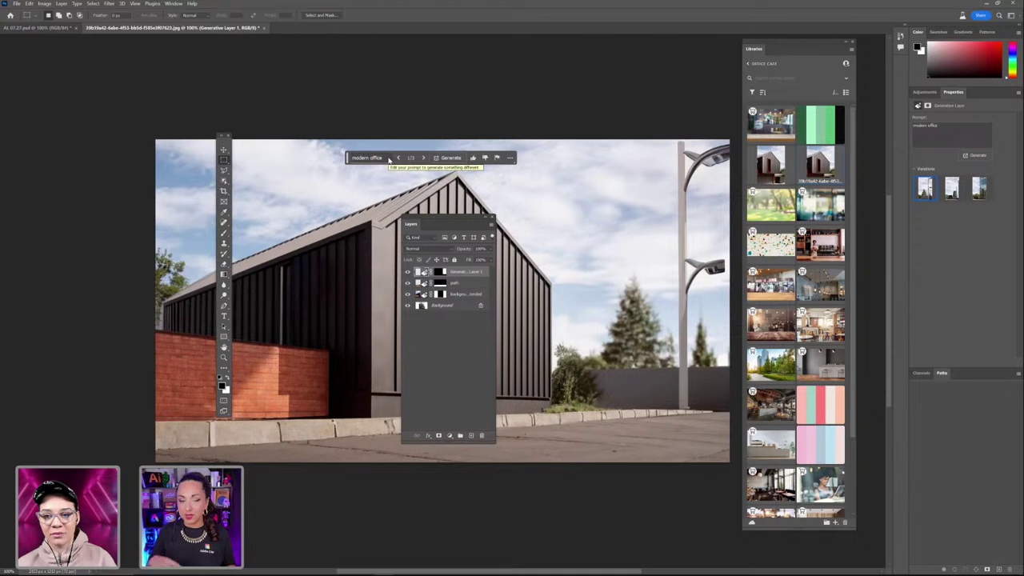
Change the fill prompt to 'office building' and generate new results
{"action": "left_click", "coordinate": [376, 157]}
{"action": "triple_click", "coordinate": [376, 157]}
{"action": "type", "text": "c"}
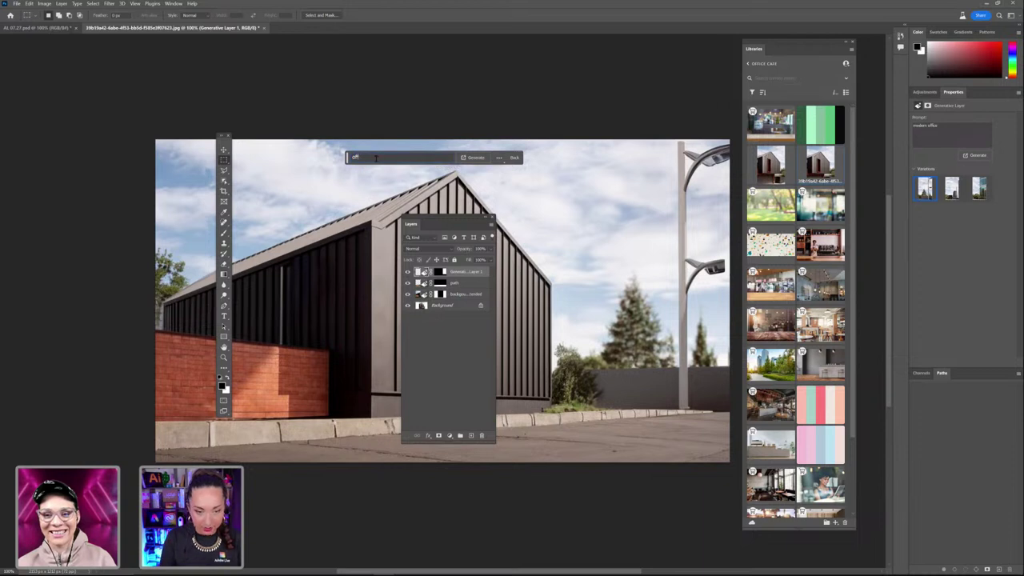
{"action": "type", "text": "ffice building"}
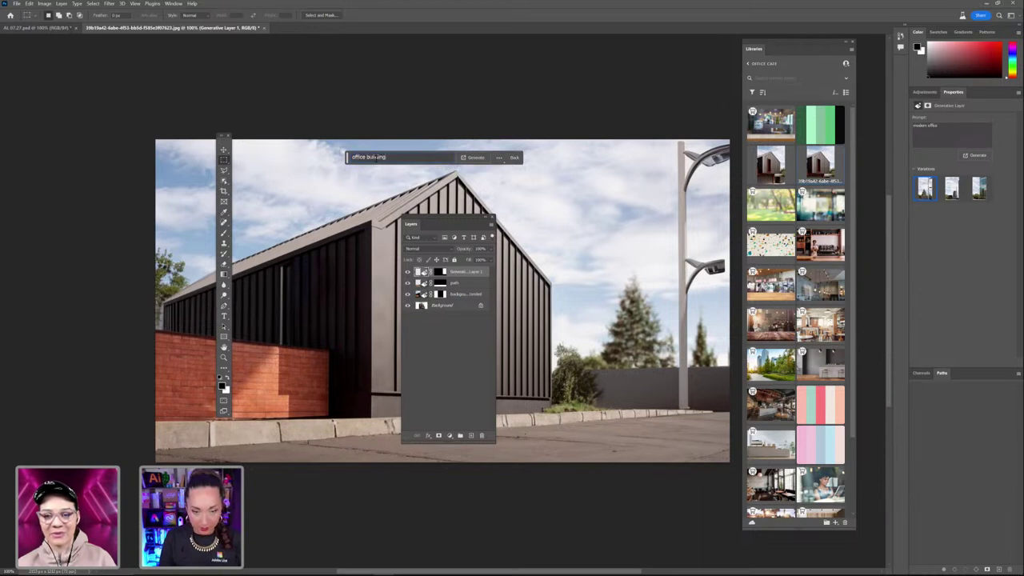
{"action": "key", "text": "Return"}
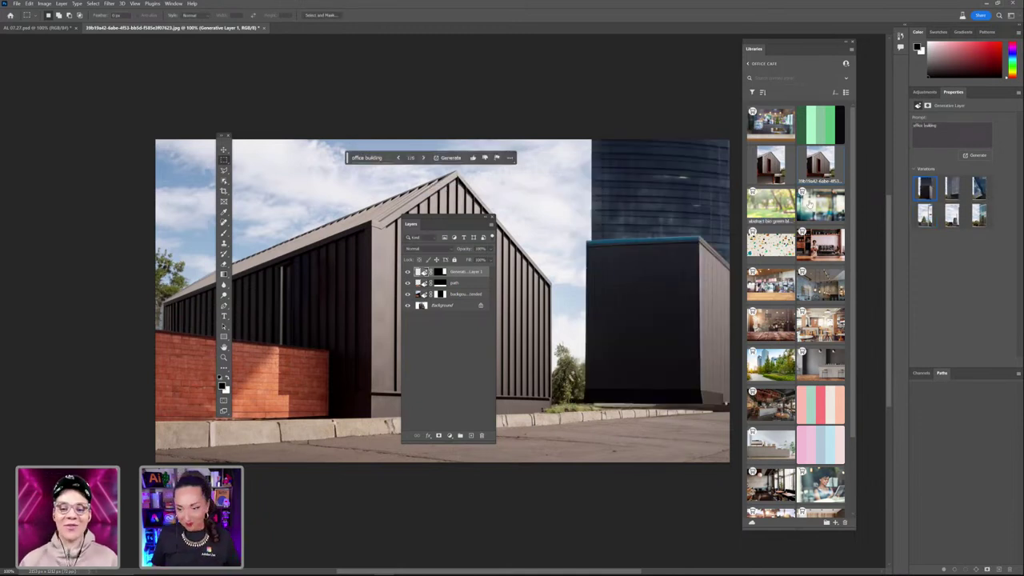
Preview the office building variations: grey tower, dark boxy, curved glass and blue glass
{"action": "left_click", "coordinate": [954, 189]}
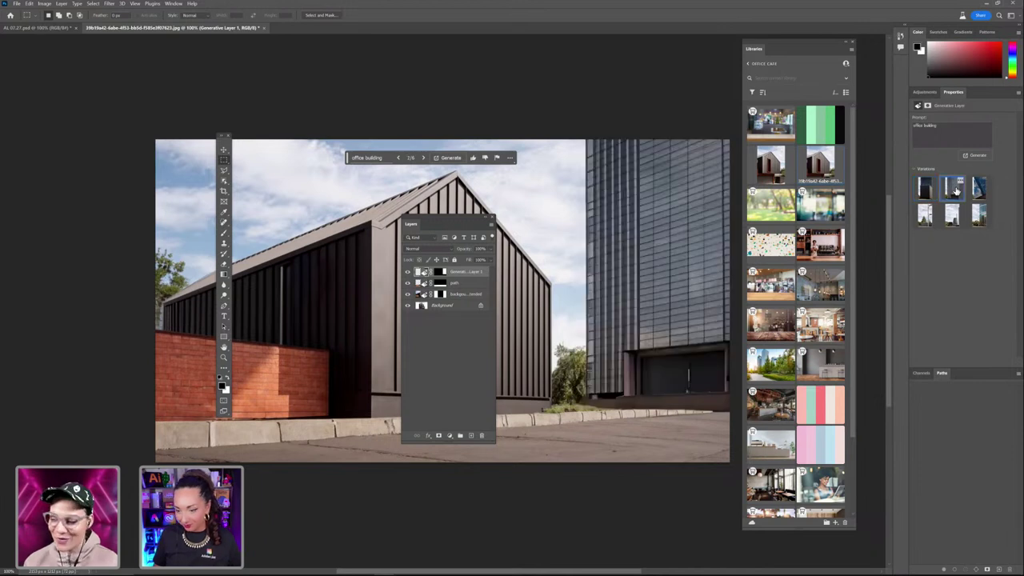
{"action": "left_click", "coordinate": [977, 190]}
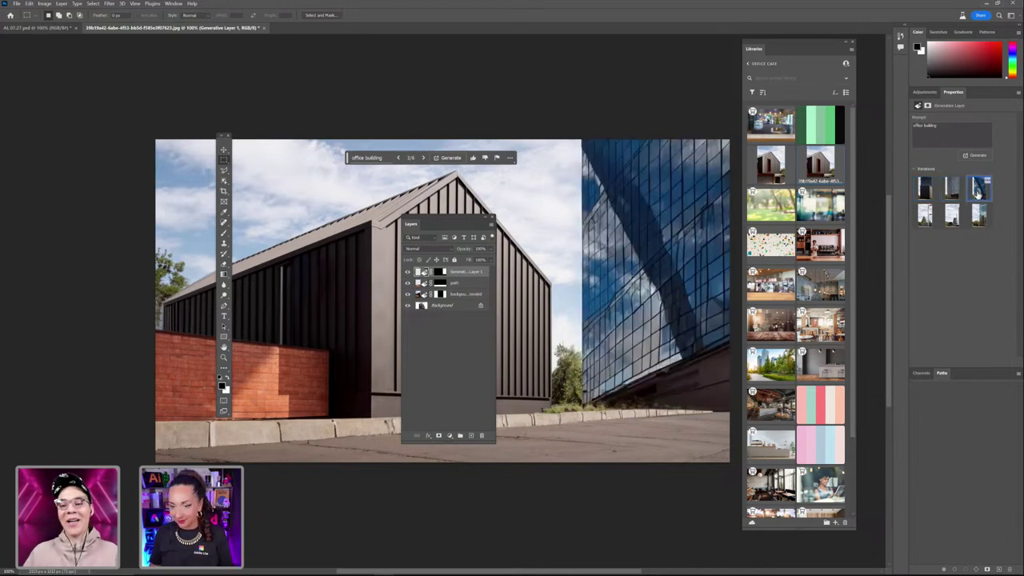
{"action": "left_click", "coordinate": [977, 216]}
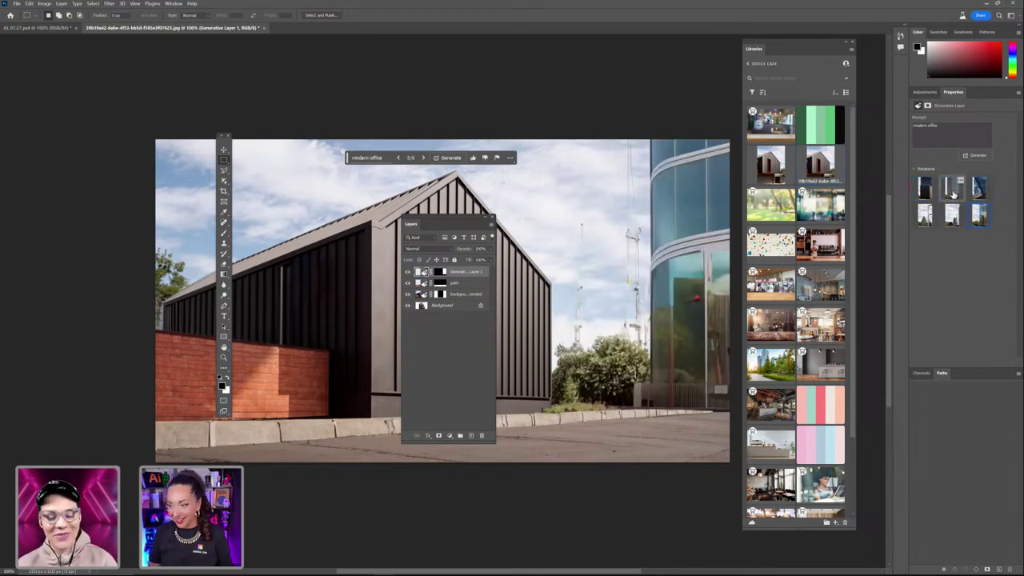
{"action": "left_click", "coordinate": [953, 193]}
{"action": "left_click", "coordinate": [926, 189]}
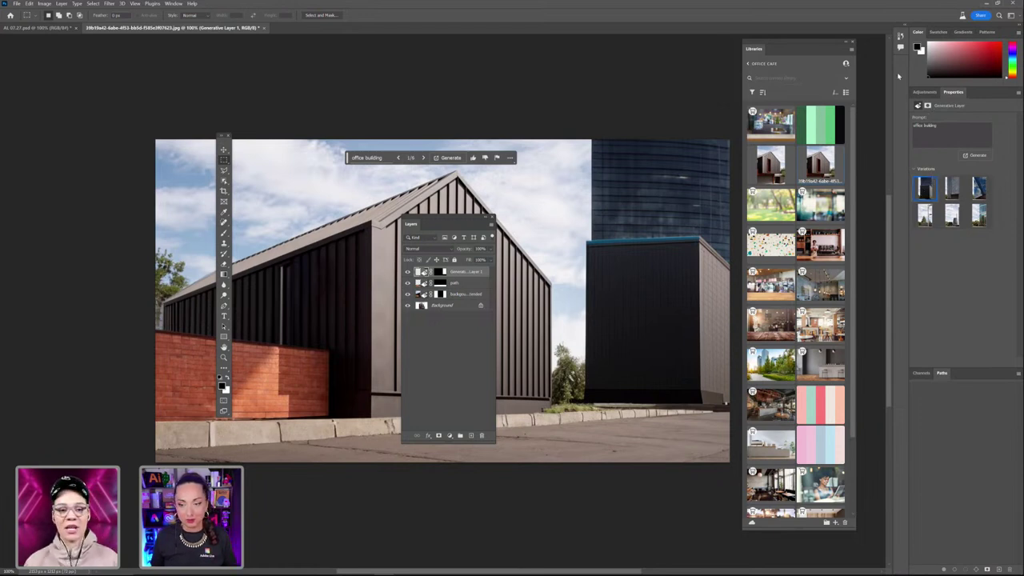
{"action": "left_click", "coordinate": [956, 197]}
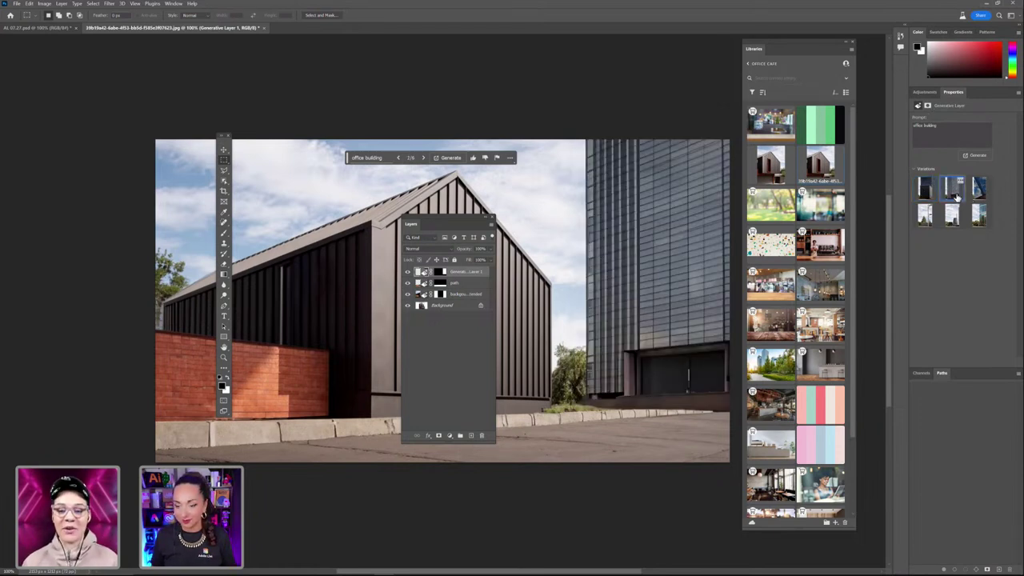
{"action": "left_click", "coordinate": [978, 188]}
{"action": "left_click", "coordinate": [980, 216]}
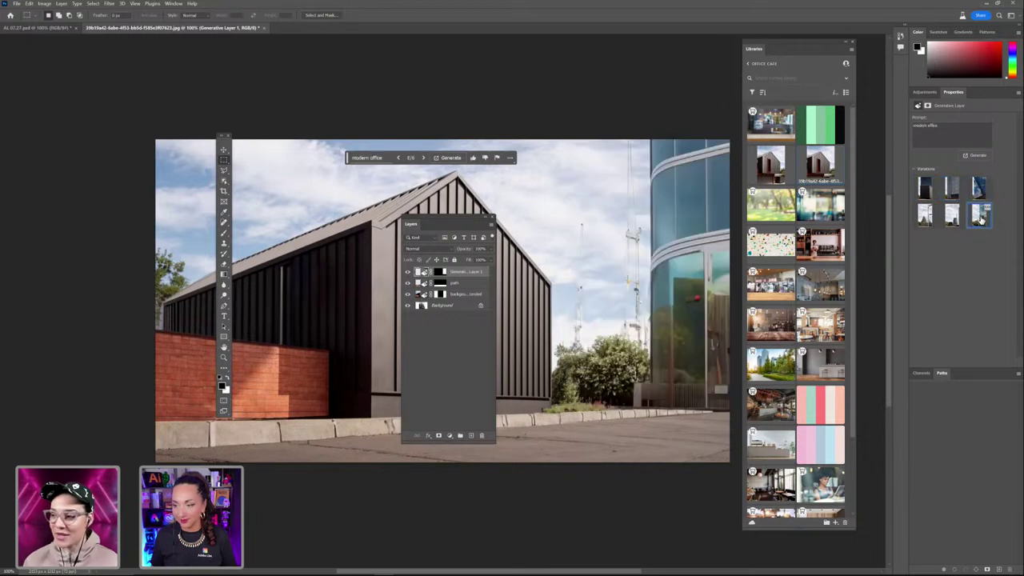
{"action": "left_click", "coordinate": [976, 192]}
{"action": "left_click", "coordinate": [955, 190]}
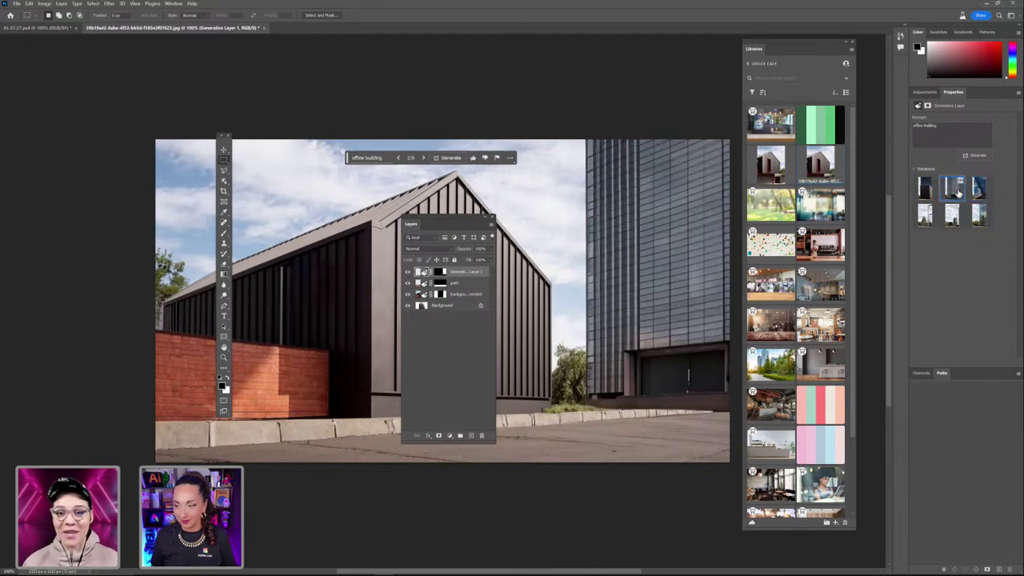
Generate more office building variations and settle on the blue glass building
{"action": "left_click", "coordinate": [972, 156]}
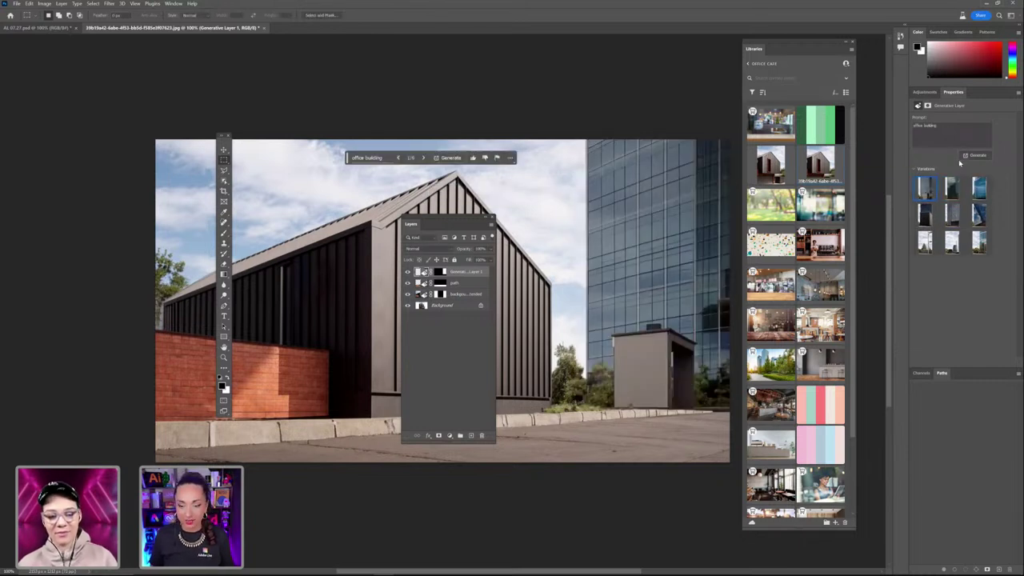
{"action": "left_click", "coordinate": [951, 188]}
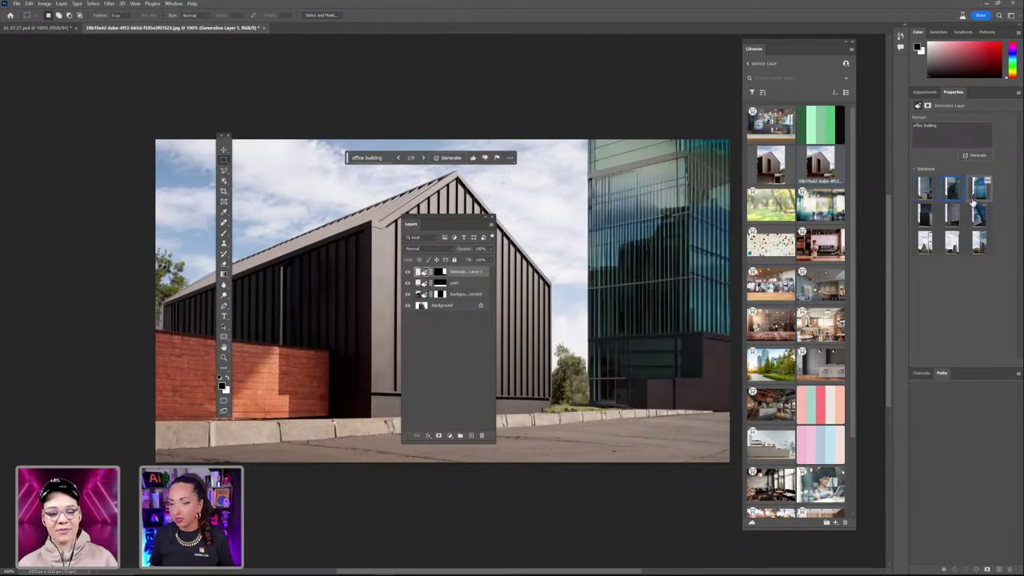
{"action": "left_click", "coordinate": [974, 197]}
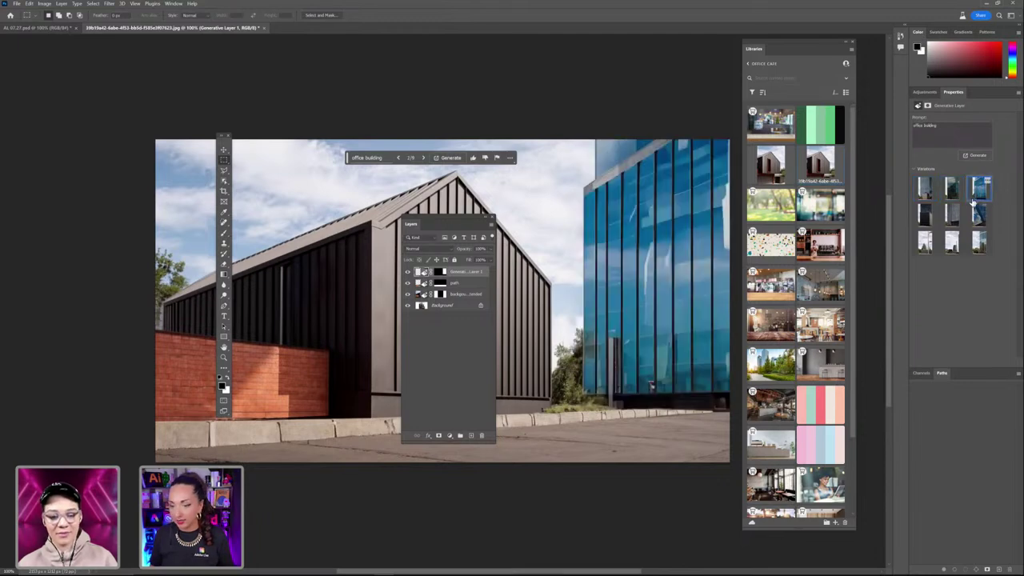
{"action": "left_click", "coordinate": [924, 187]}
{"action": "left_click", "coordinate": [951, 187]}
{"action": "left_click", "coordinate": [973, 193]}
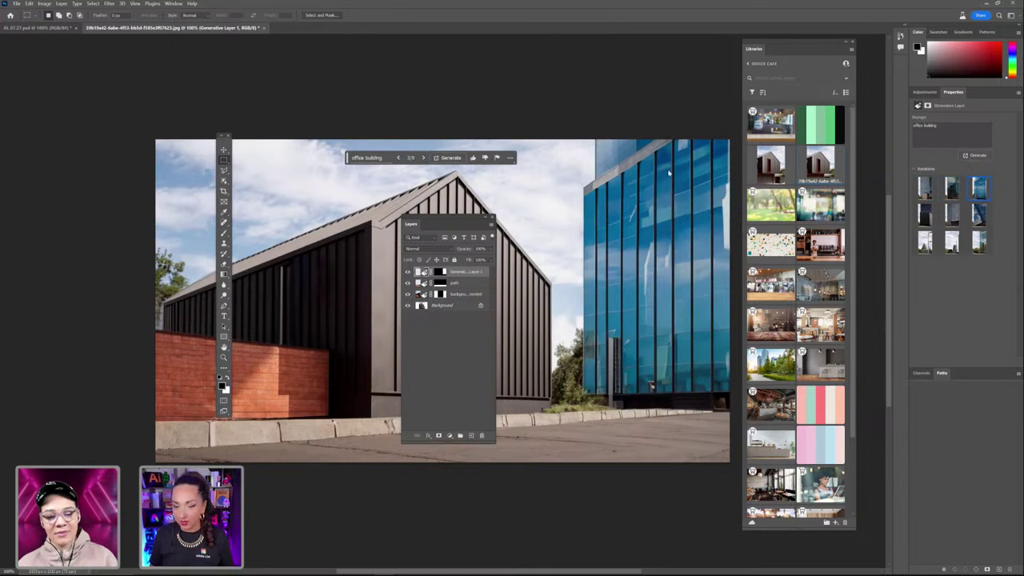
Hide the first generated building layer and select the sky and trees right of the house
{"action": "left_click", "coordinate": [408, 273]}
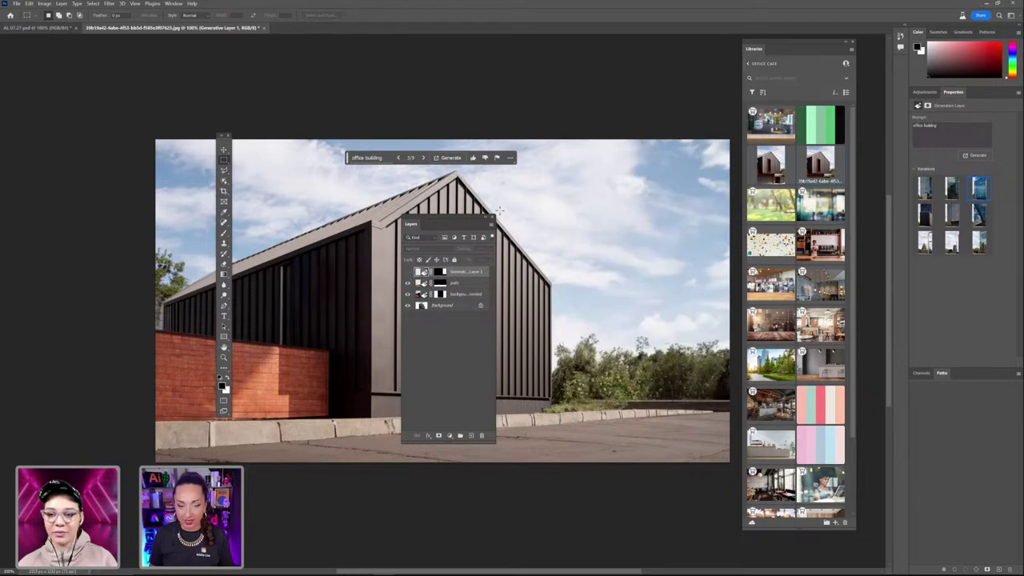
{"action": "mouse_move", "coordinate": [545, 122]}
{"action": "left_mouse_down"}
{"action": "mouse_move", "coordinate": [573, 292]}
{"action": "mouse_move", "coordinate": [616, 376]}
{"action": "mouse_move", "coordinate": [534, 122]}
{"action": "left_mouse_up"}
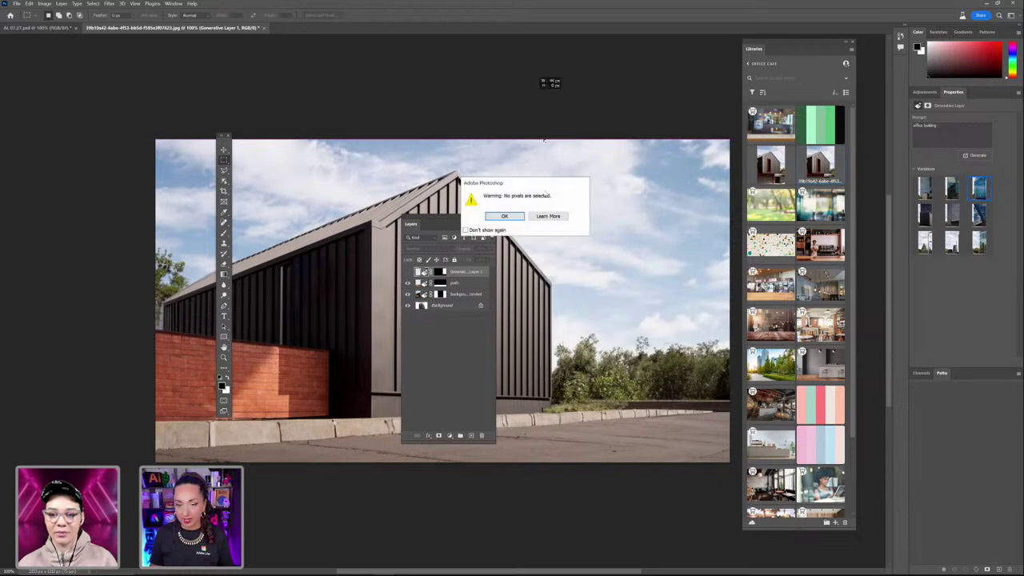
{"action": "left_click", "coordinate": [504, 215]}
{"action": "left_click_drag", "start_coordinate": [538, 124], "coordinate": [729, 398]}
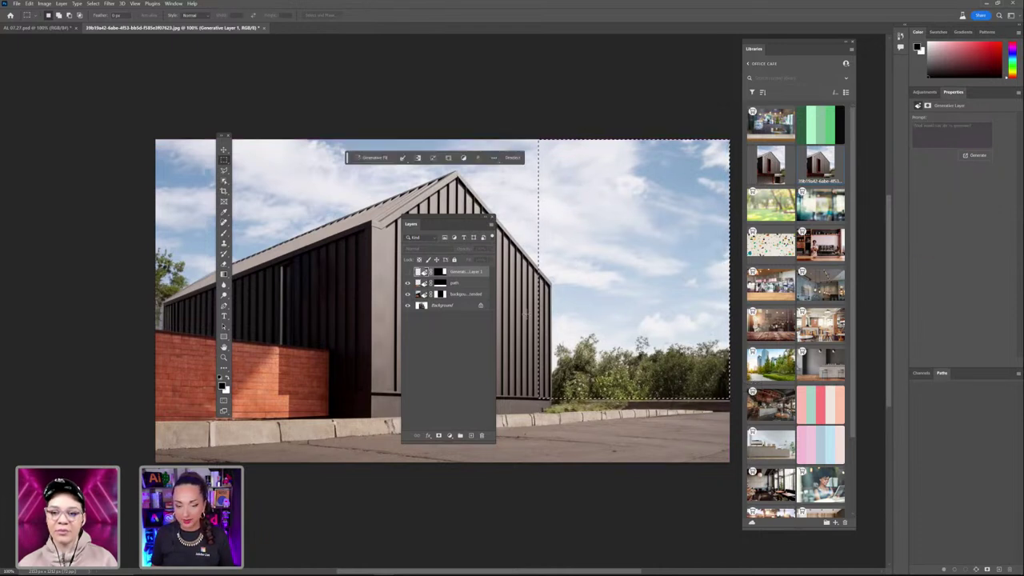
Enter 'office building' as the new Generative Fill prompt
{"action": "left_click", "coordinate": [387, 158]}
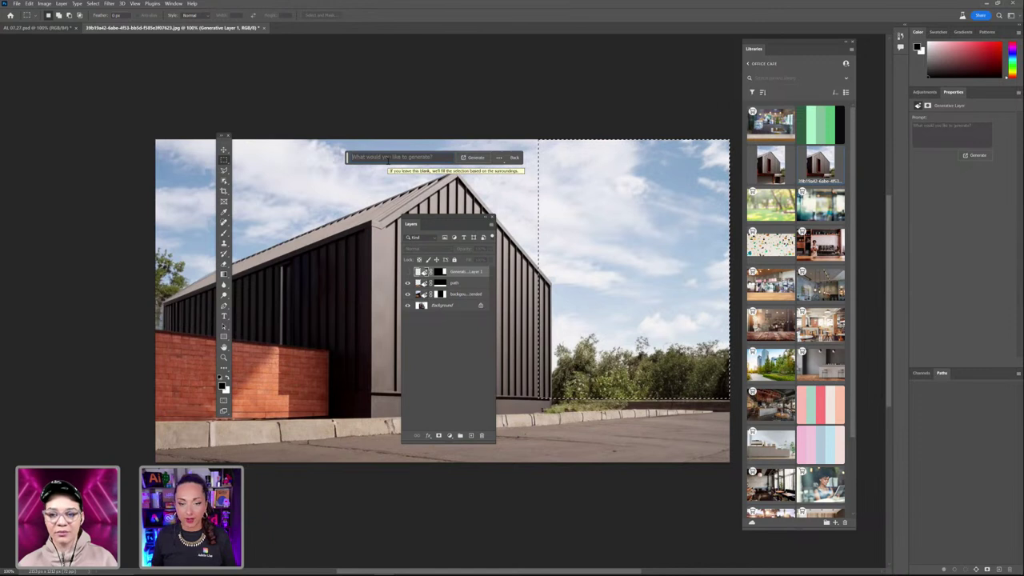
{"action": "type", "text": "a"}
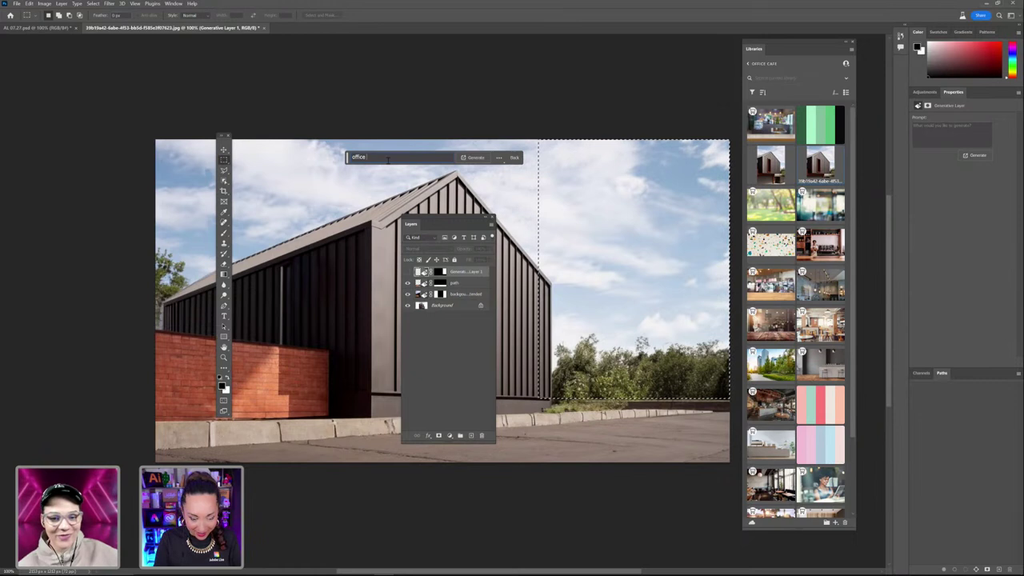
{"action": "type", "text": "ding"}
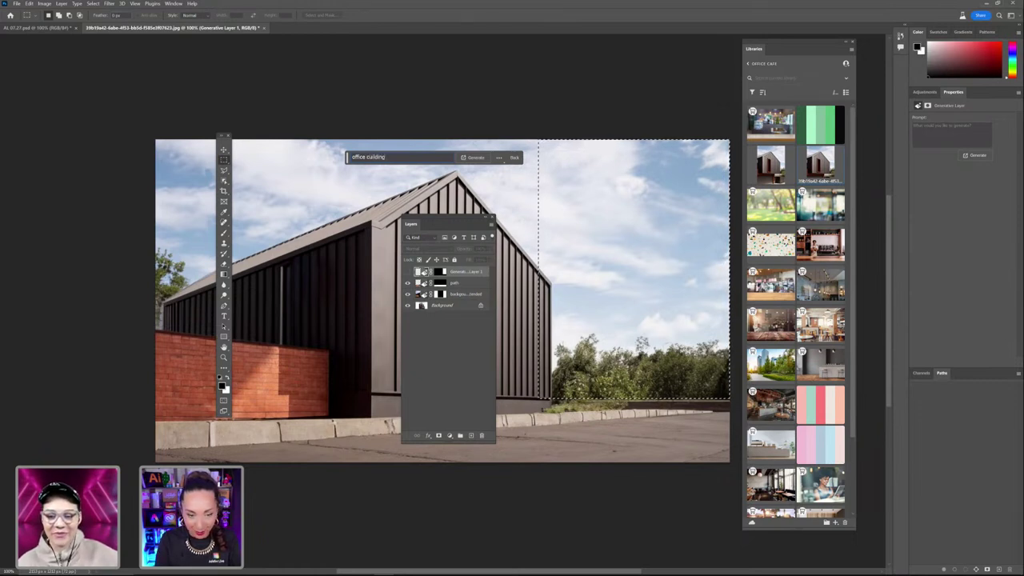
{"action": "key", "text": "BackSpace"}
{"action": "key", "text": "BackSpace"}
{"action": "key", "text": "BackSpace"}
{"action": "key", "text": "BackSpace"}
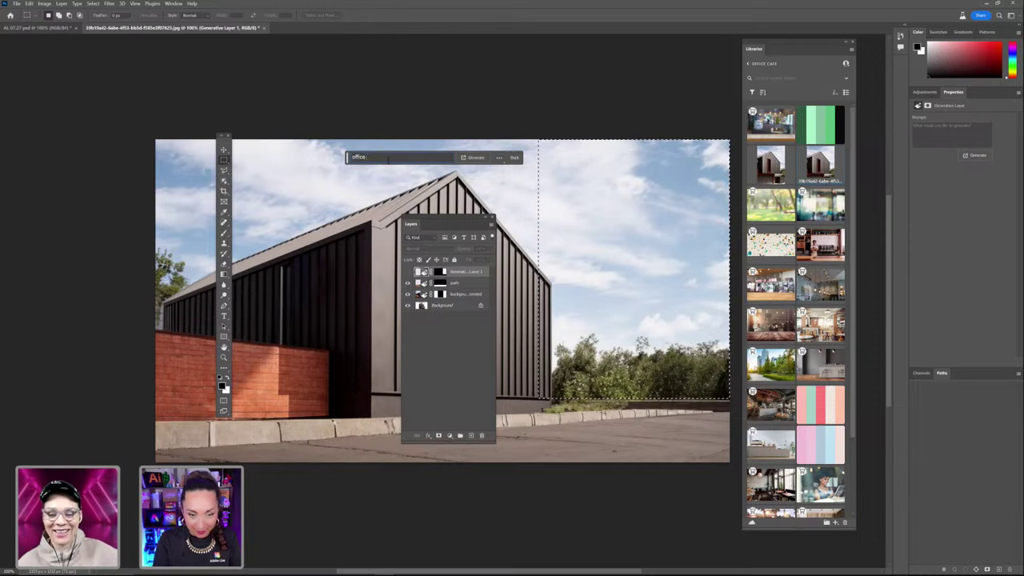
{"action": "type", "text": "building"}
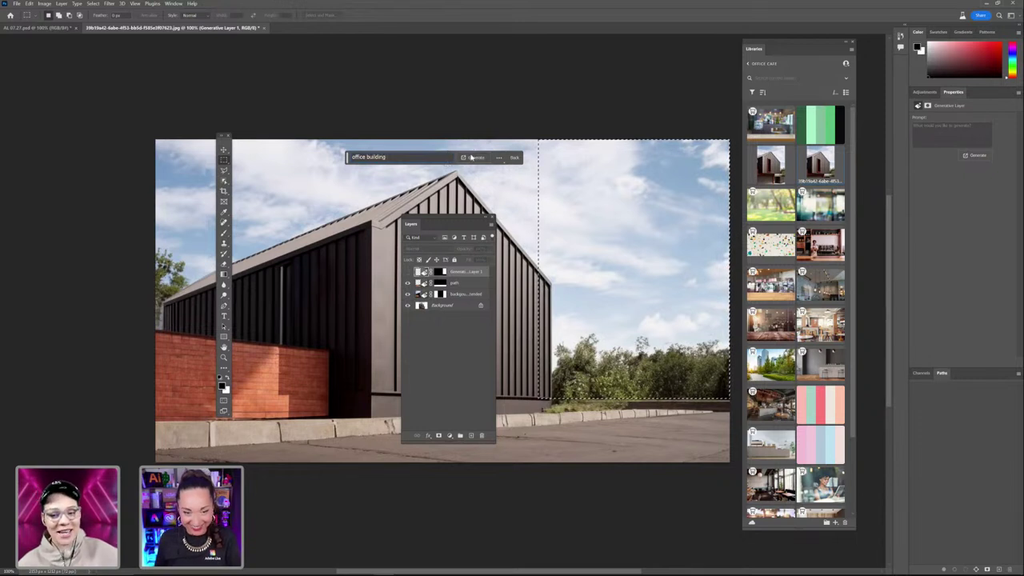
Generate the office building fill, preview its glass variations, then show only the extended background
{"action": "left_click", "coordinate": [472, 158]}
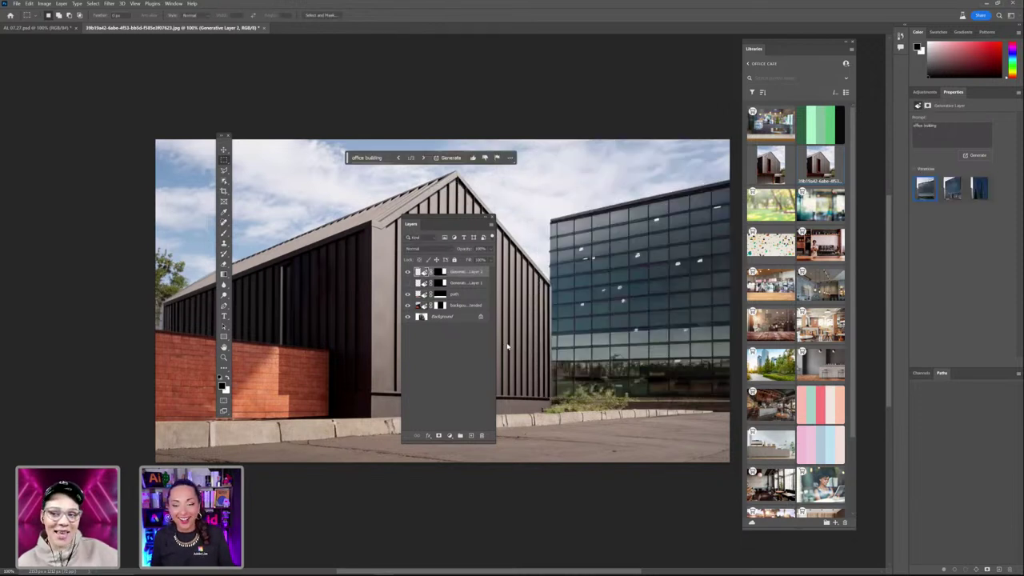
{"action": "left_click", "coordinate": [971, 196]}
{"action": "left_click", "coordinate": [951, 191]}
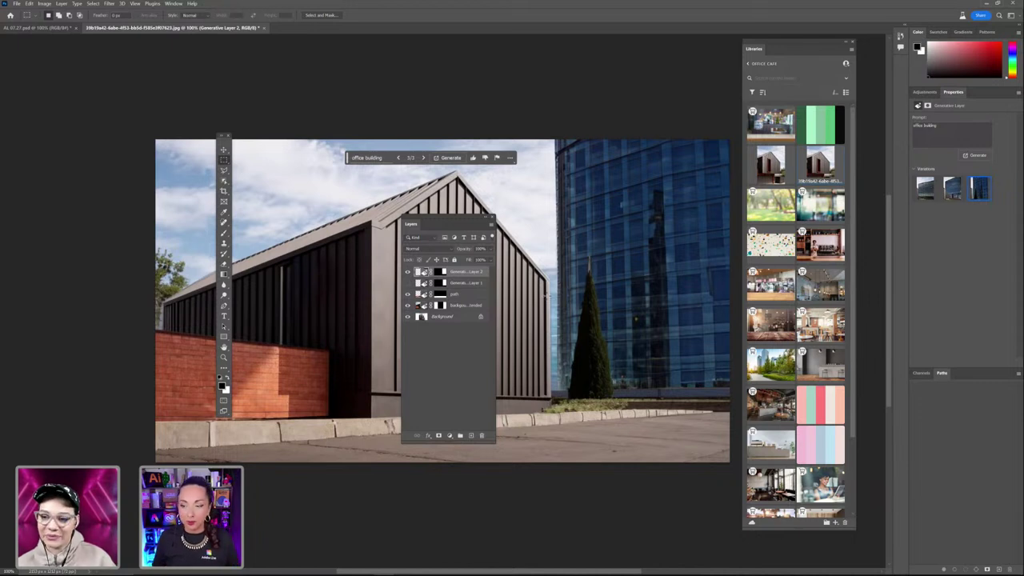
{"action": "left_click_drag", "start_coordinate": [407, 272], "coordinate": [409, 304]}
{"action": "left_click", "coordinate": [408, 304]}
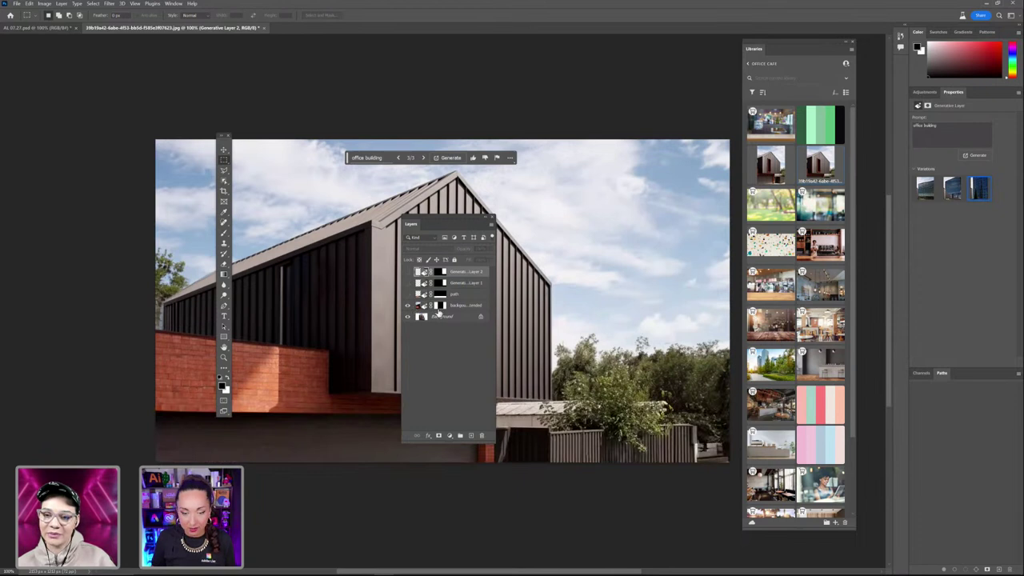
Load the extended background as a selection and toggle layers to compare both generated towers
{"action": "left_click", "coordinate": [441, 307]}
{"action": "left_click", "coordinate": [442, 307], "text": "ctrl"}
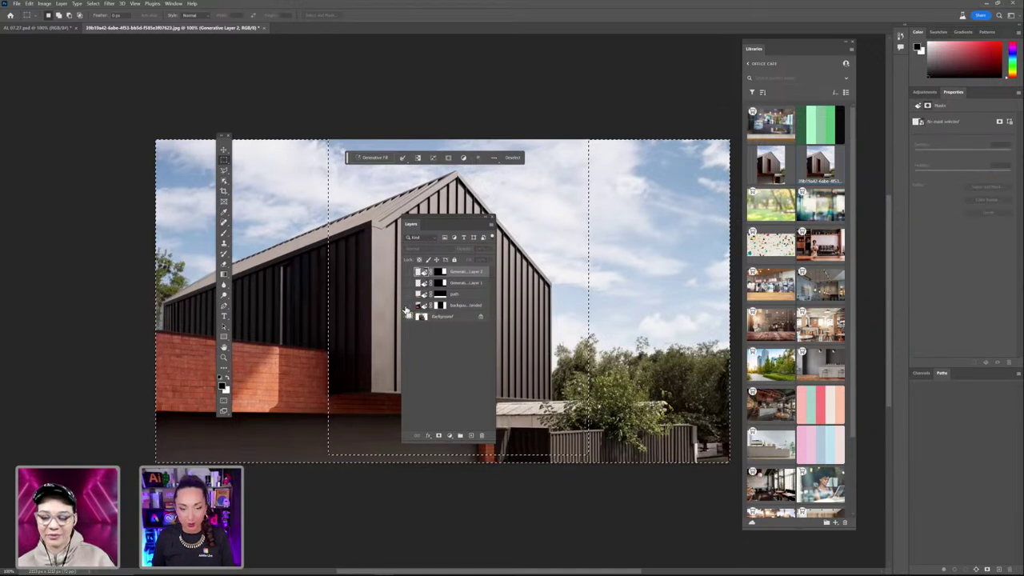
{"action": "left_click", "coordinate": [405, 306]}
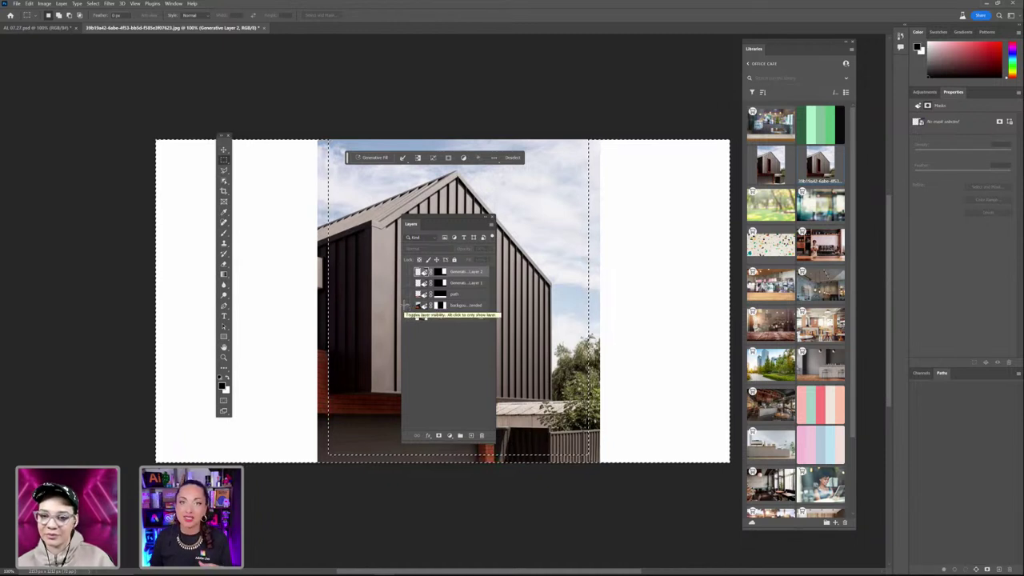
{"action": "left_click", "coordinate": [406, 305]}
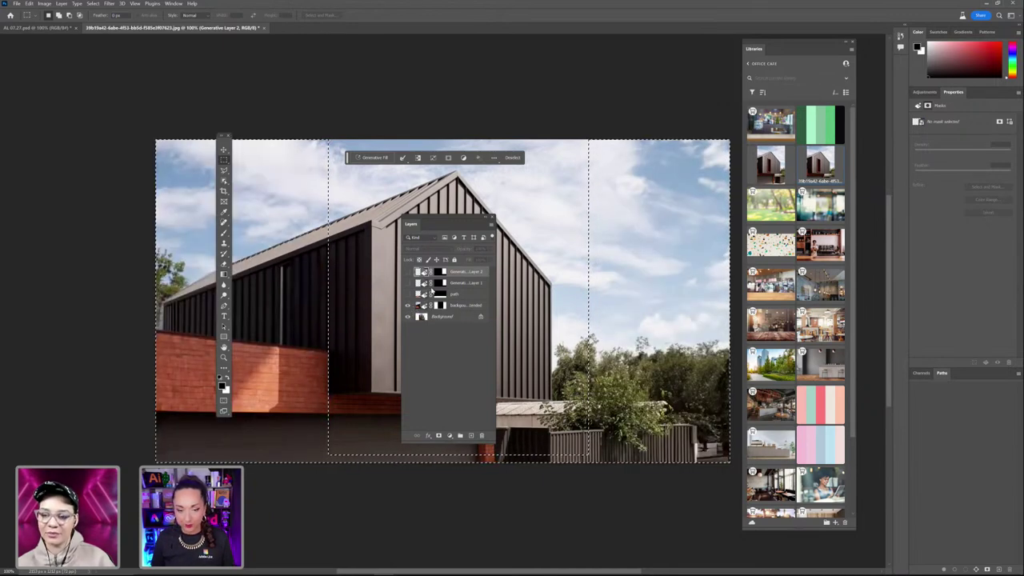
{"action": "left_click", "coordinate": [406, 272]}
{"action": "left_click", "coordinate": [407, 293]}
{"action": "left_click", "coordinate": [407, 282]}
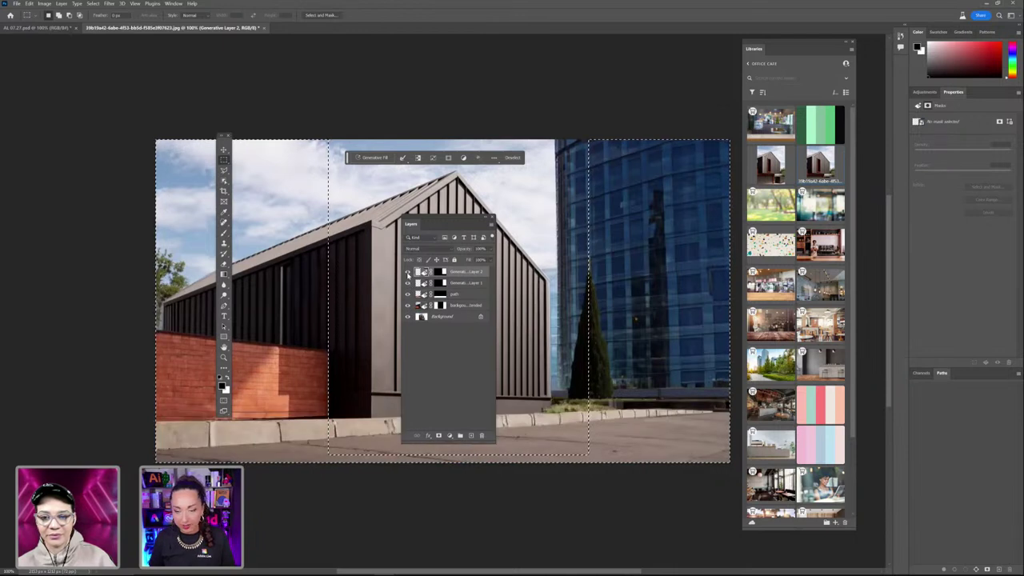
{"action": "left_click", "coordinate": [407, 272]}
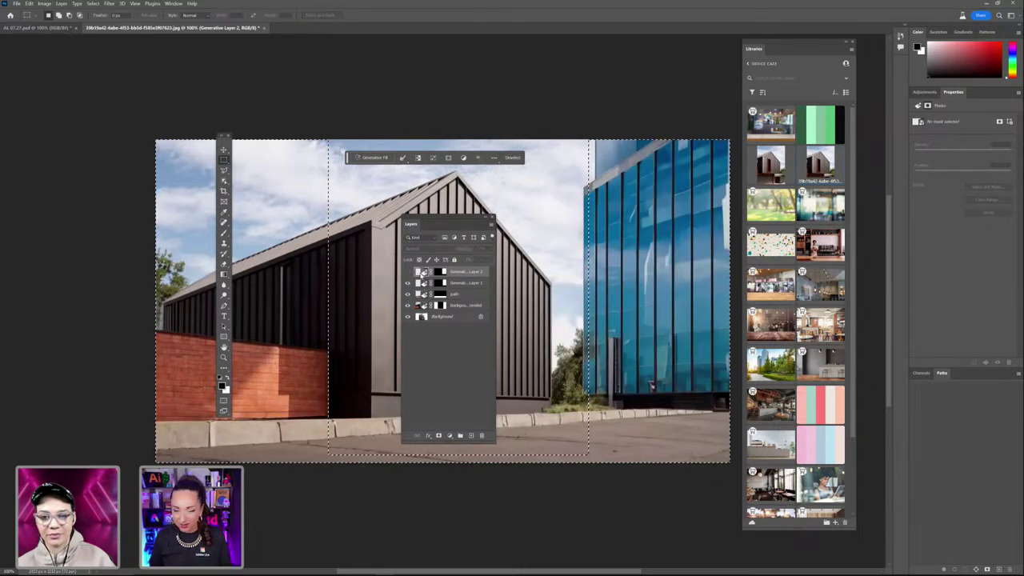
Deselect, make Generative Layer 2 and the path layer visible, and select Generative Layer 2
{"action": "key", "text": "ctrl+d"}
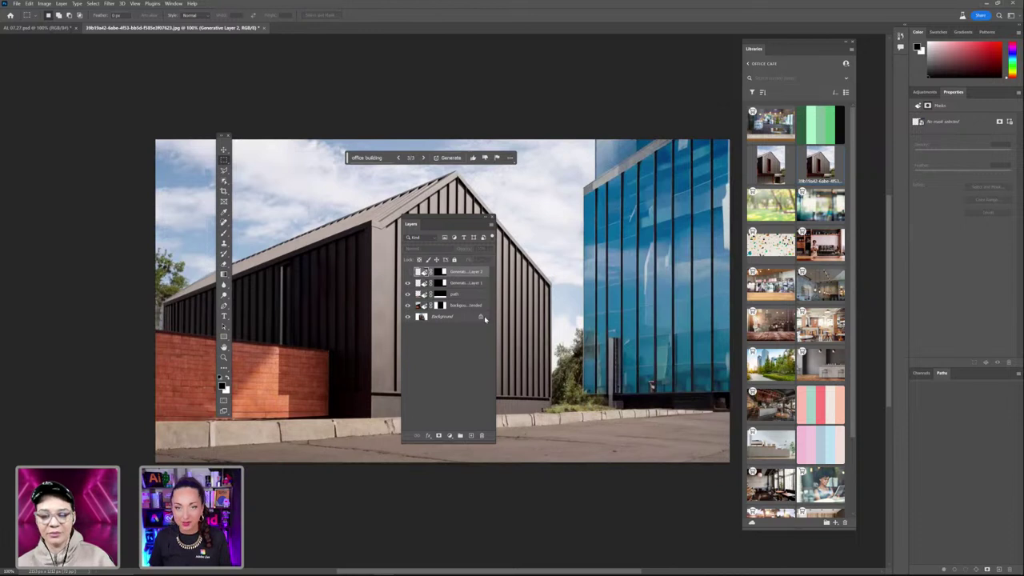
{"action": "left_click", "coordinate": [407, 274]}
{"action": "left_click", "coordinate": [408, 293]}
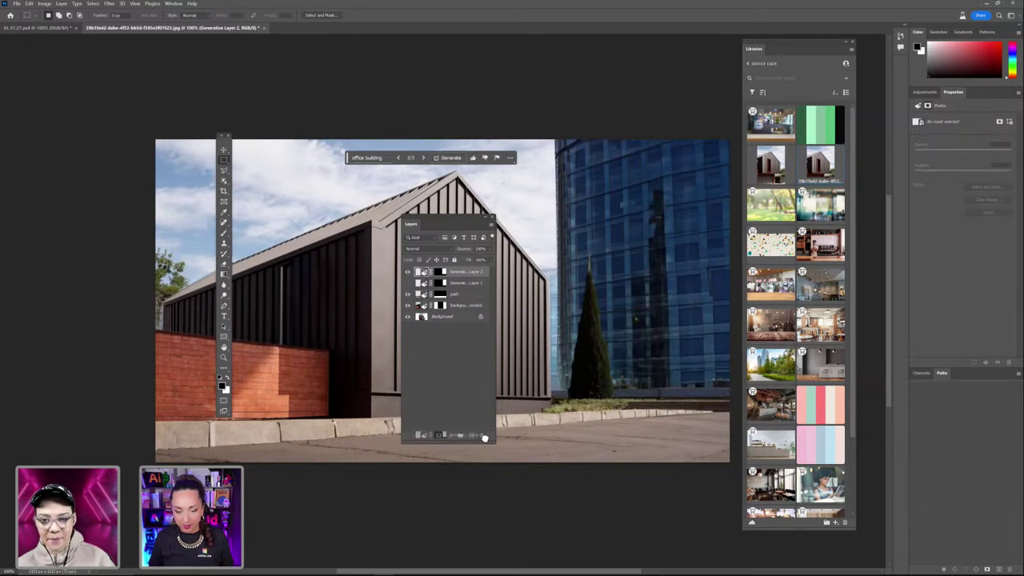
{"action": "left_click", "coordinate": [430, 273]}
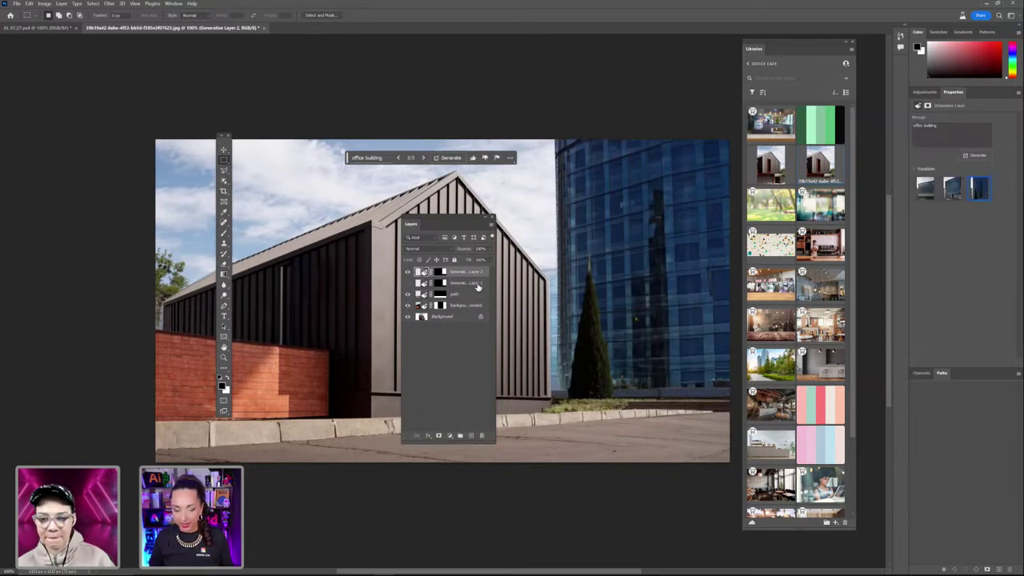
Delete Generative Layer 1 and keep the third variation, the curved blue glass tower
{"action": "left_click_drag", "start_coordinate": [478, 291], "coordinate": [481, 436]}
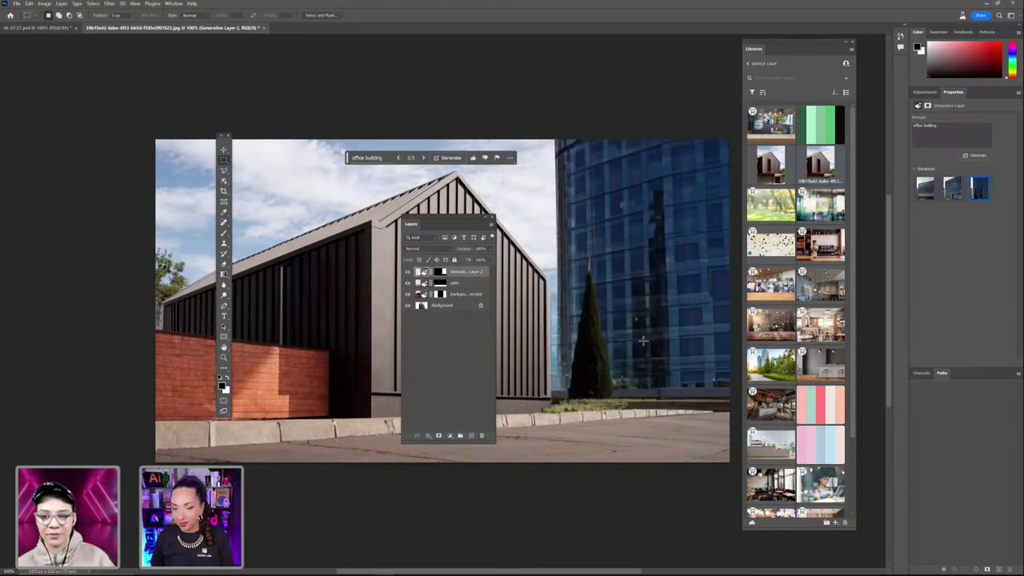
{"action": "left_click", "coordinate": [955, 194]}
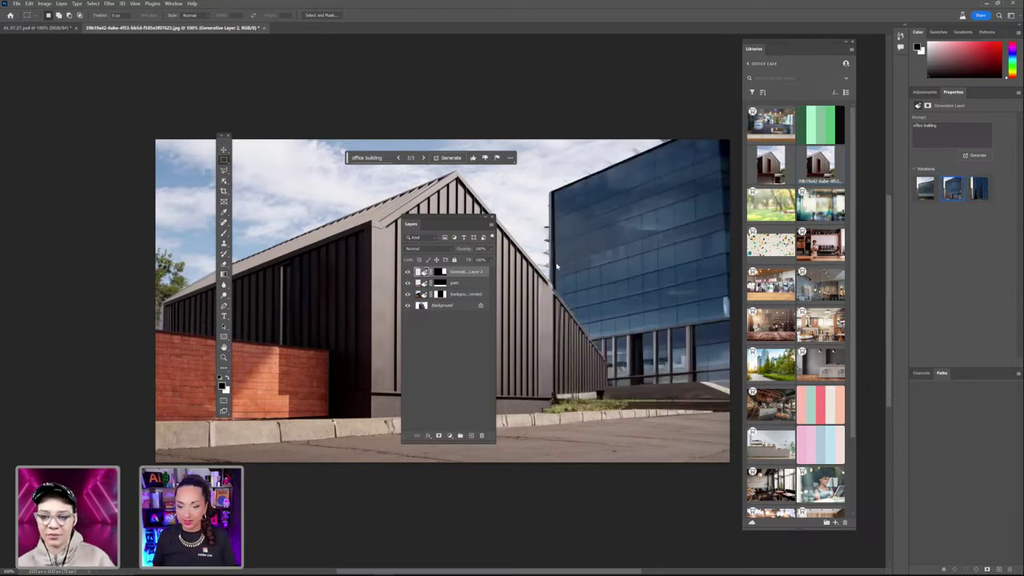
{"action": "left_click", "coordinate": [930, 183]}
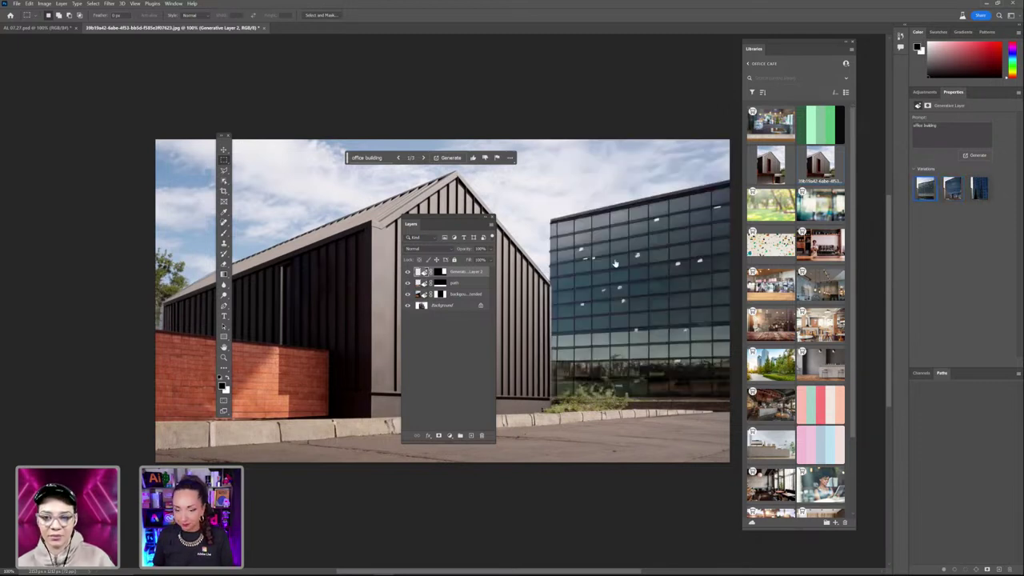
{"action": "left_click", "coordinate": [977, 189]}
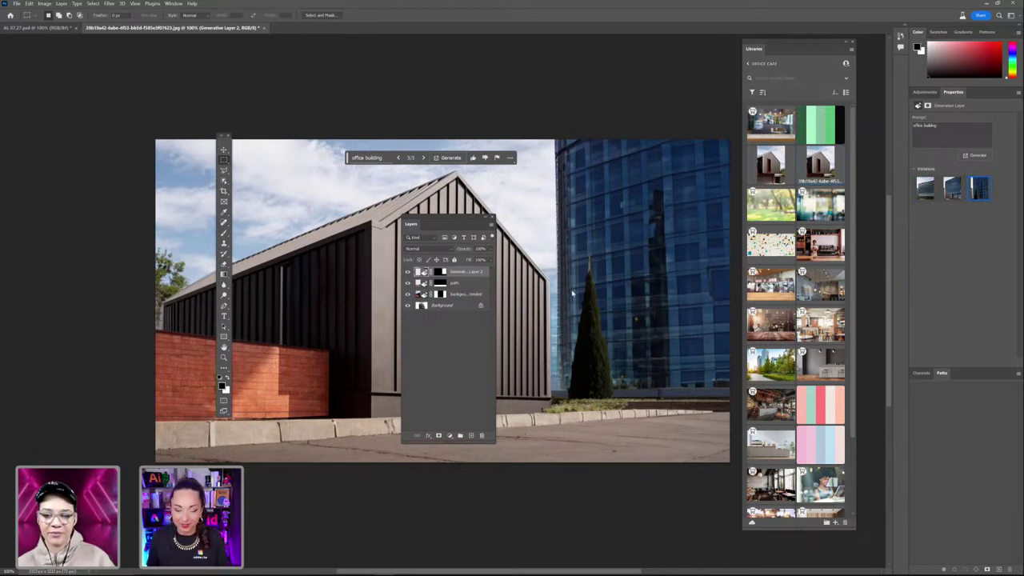
{"action": "left_click_drag", "start_coordinate": [409, 222], "coordinate": [631, 144]}
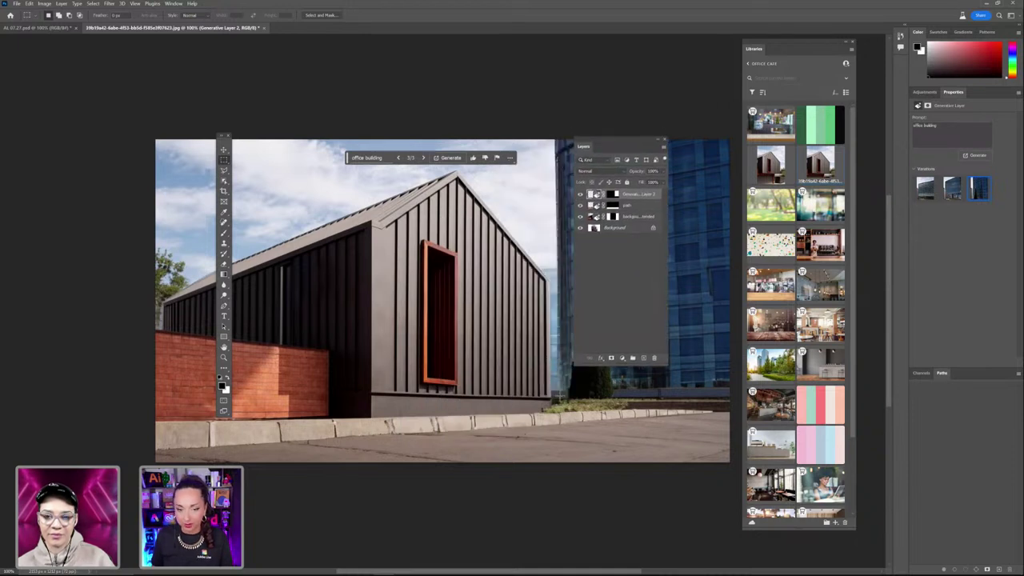
Lasso the pavement along the lower-right curb and open a Generative Fill prompt for it
{"action": "right_click", "coordinate": [225, 160]}
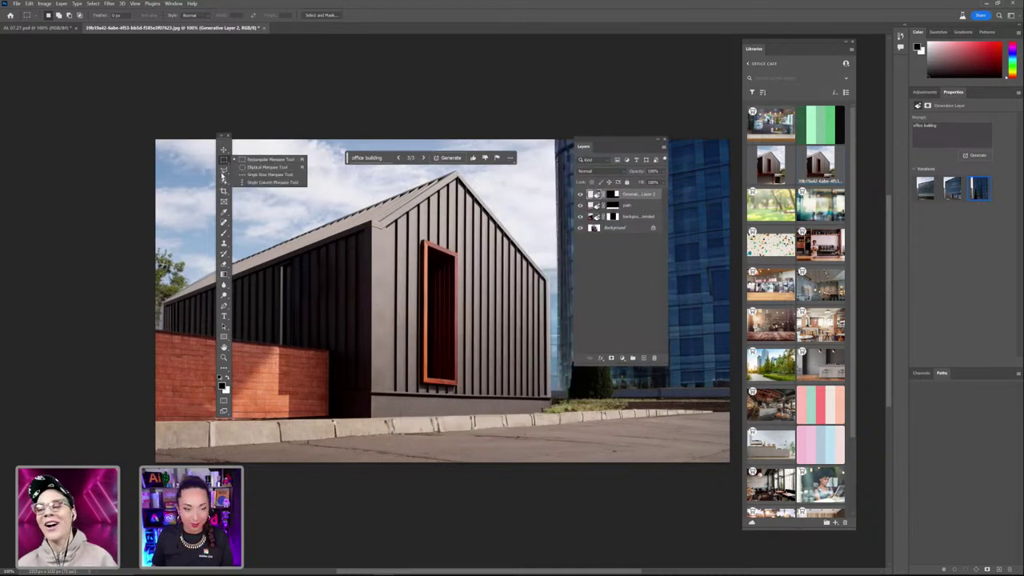
{"action": "left_click", "coordinate": [223, 170]}
{"action": "right_click", "coordinate": [223, 170]}
{"action": "left_click", "coordinate": [264, 169]}
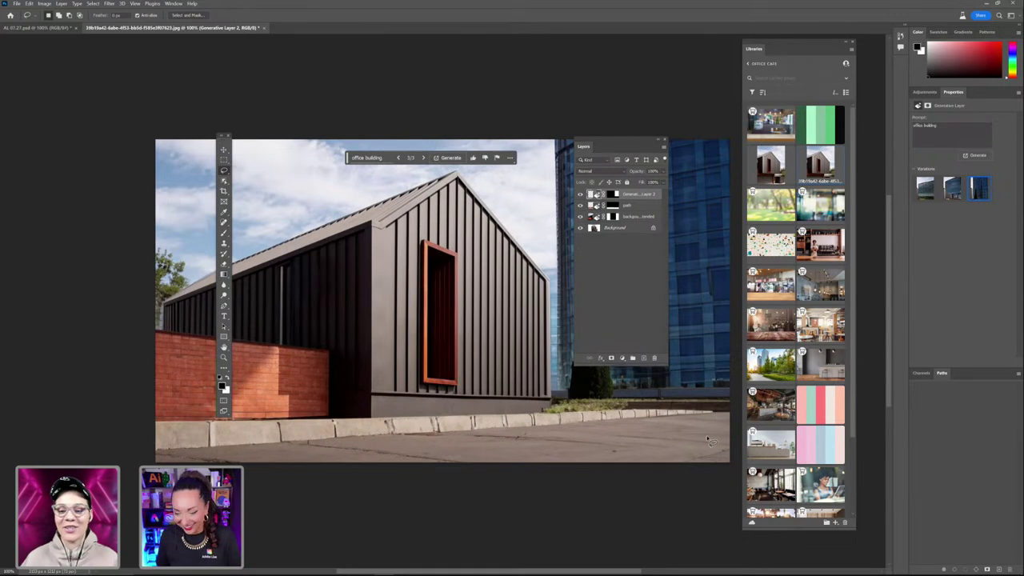
{"action": "mouse_move", "coordinate": [599, 416]}
{"action": "left_mouse_down"}
{"action": "mouse_move", "coordinate": [382, 442]}
{"action": "mouse_move", "coordinate": [347, 475]}
{"action": "mouse_move", "coordinate": [477, 491]}
{"action": "mouse_move", "coordinate": [663, 489]}
{"action": "mouse_move", "coordinate": [706, 474]}
{"action": "mouse_move", "coordinate": [724, 416]}
{"action": "left_mouse_up"}
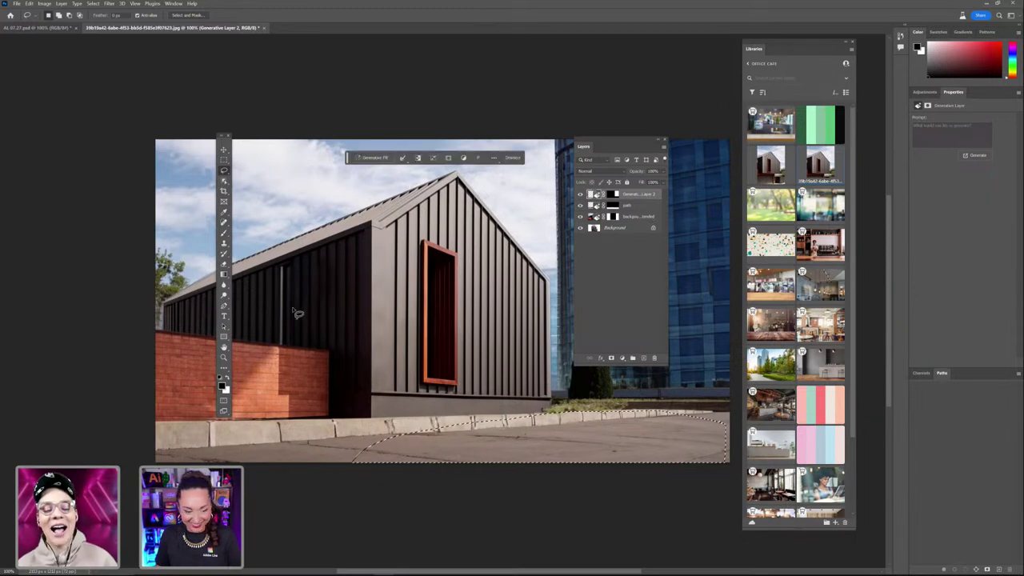
{"action": "left_click", "coordinate": [364, 159]}
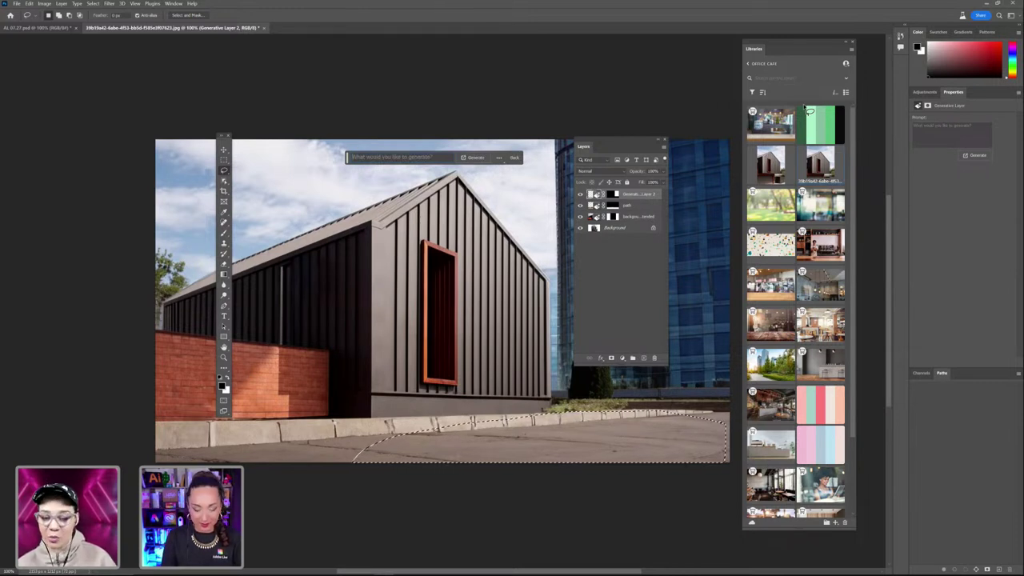
{"action": "type", "text": "c"}
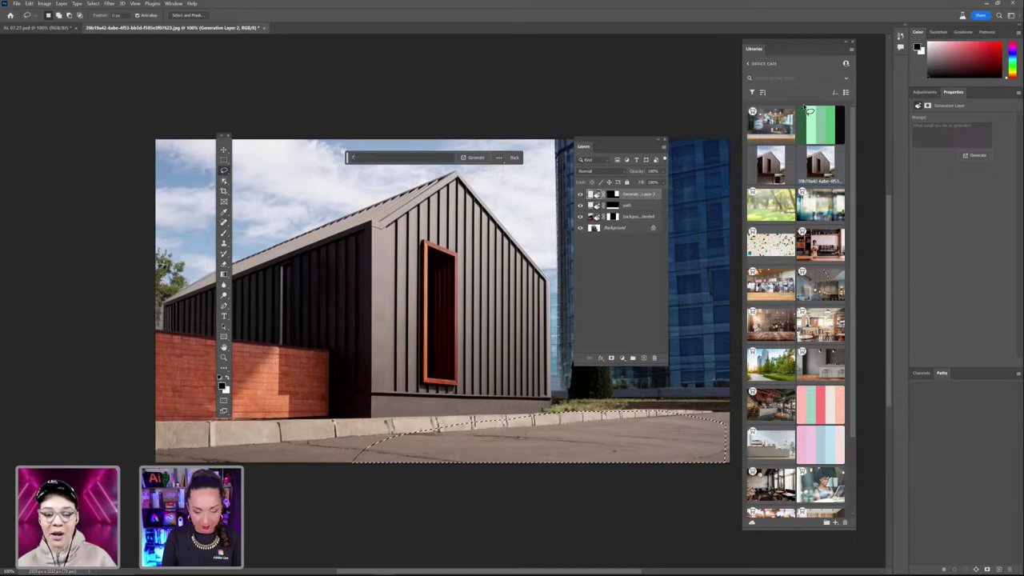
{"action": "type", "text": "ond"}
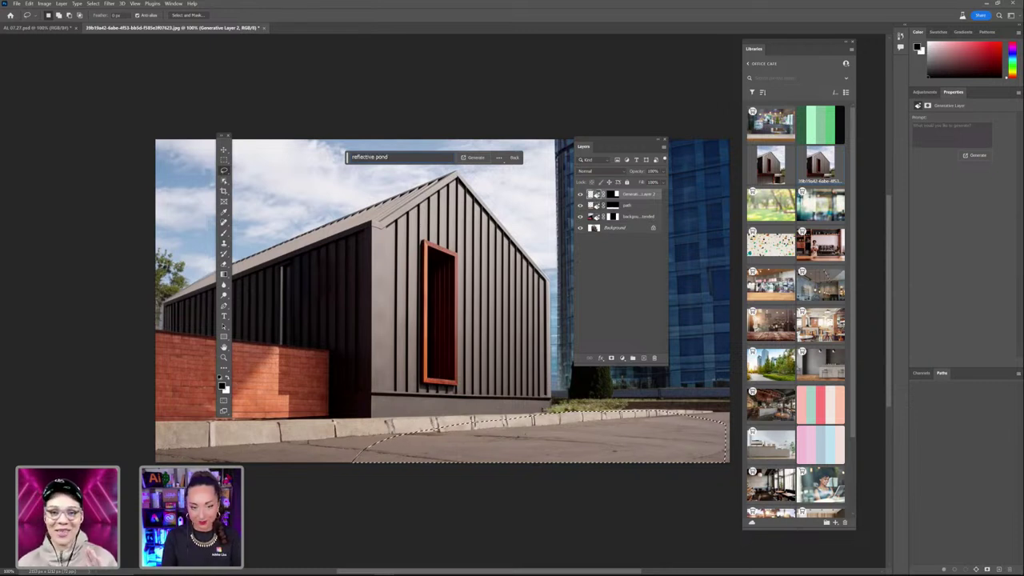
Generate the reflective pond, compare its three variations, and return to variation 1
{"action": "key", "text": "Return"}
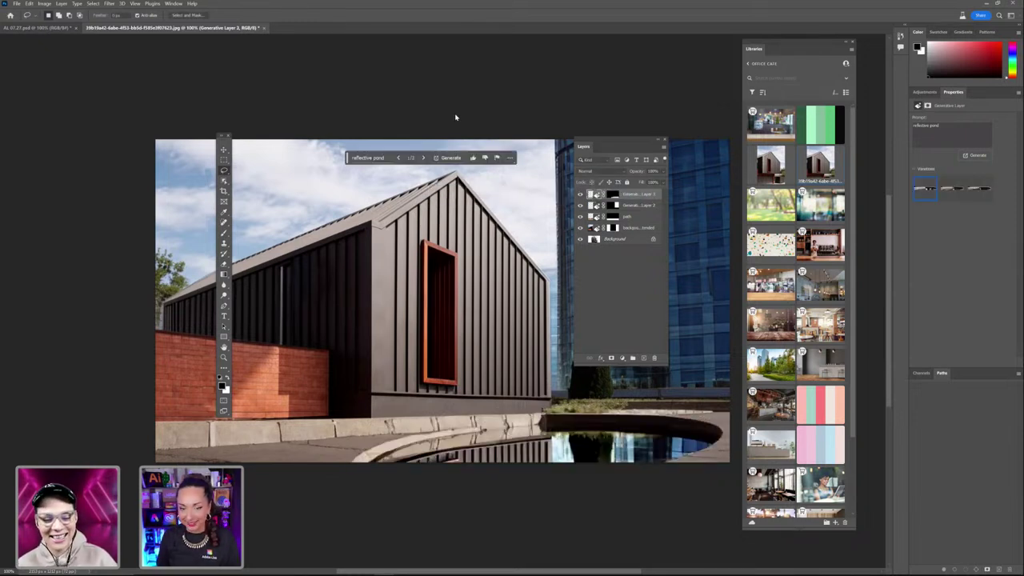
{"action": "left_click_drag", "start_coordinate": [583, 148], "coordinate": [713, 127]}
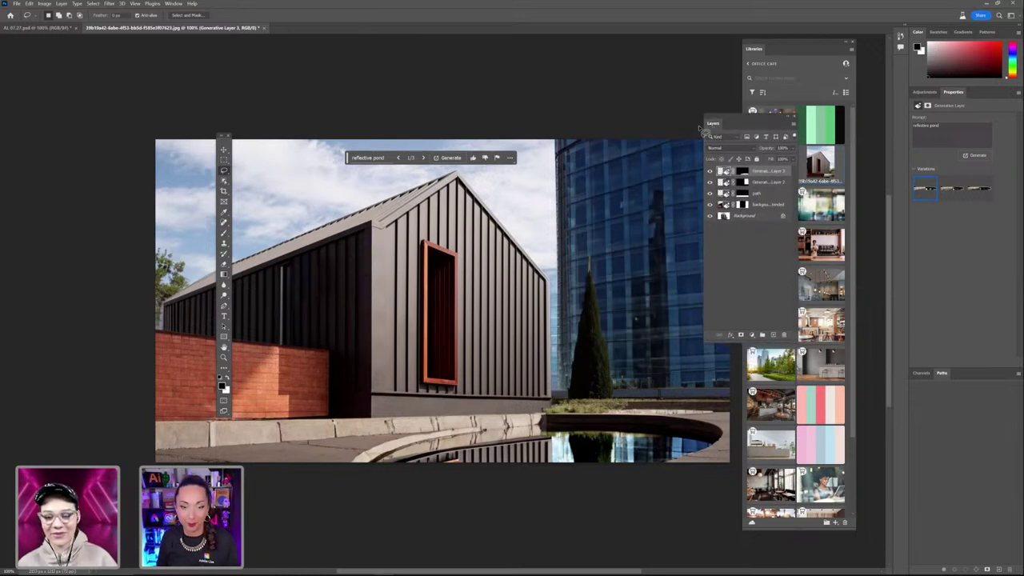
{"action": "left_click", "coordinate": [424, 158]}
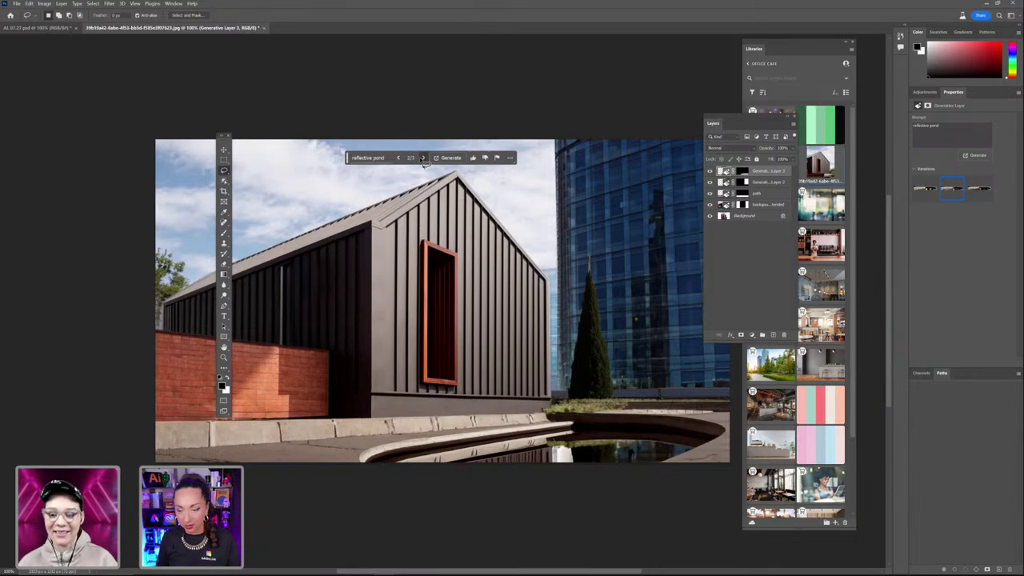
{"action": "left_click", "coordinate": [424, 158]}
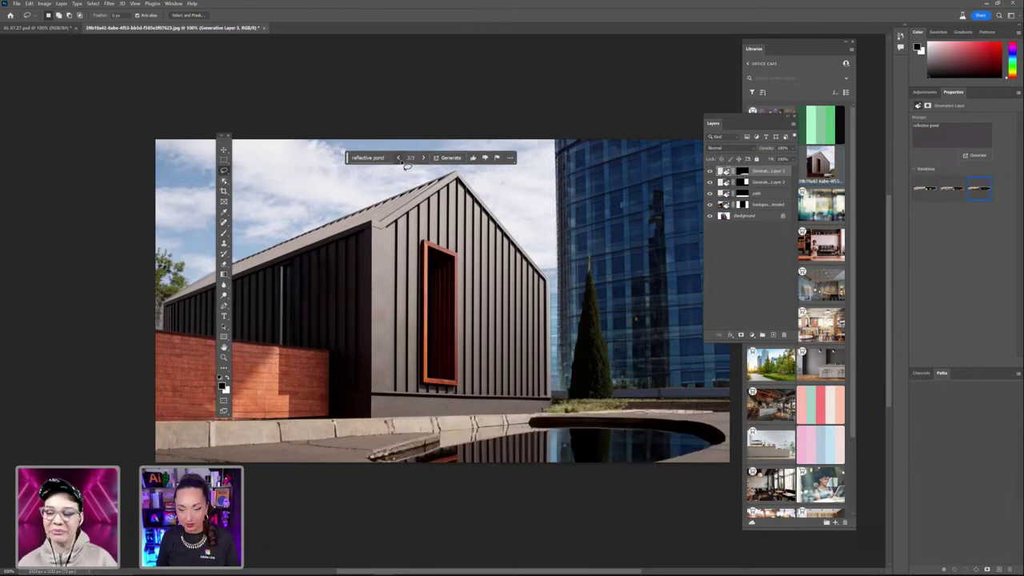
{"action": "left_click", "coordinate": [399, 158]}
{"action": "left_click", "coordinate": [399, 158]}
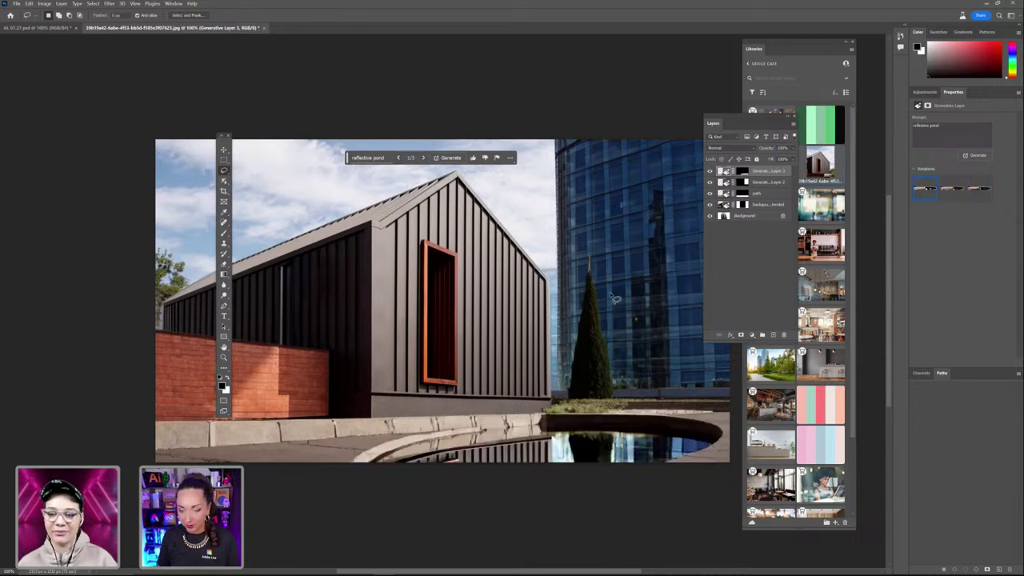
Cancel the accidental Paste dialog and zoom in and out to inspect the pond
{"action": "key", "text": "ctrl+v"}
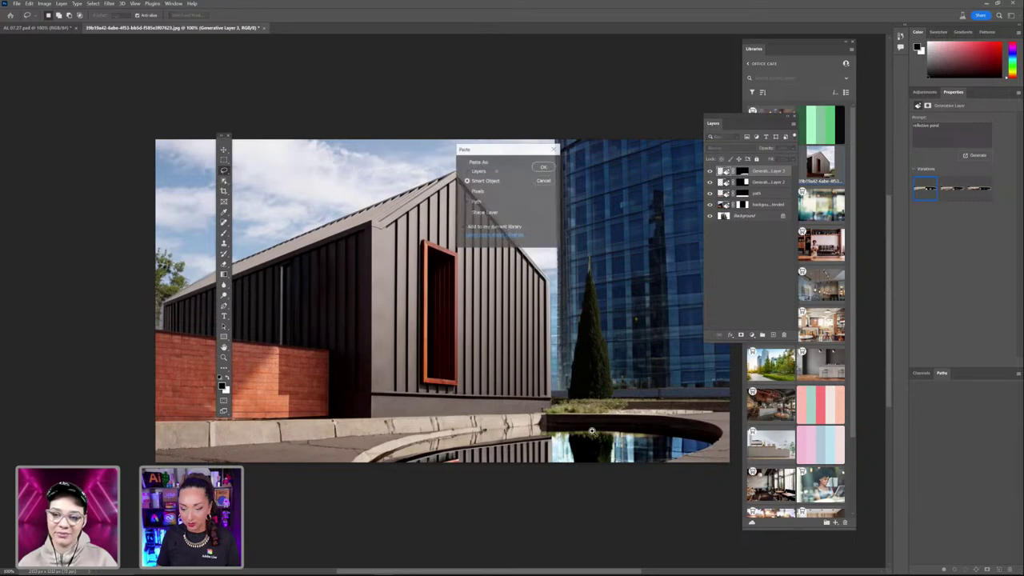
{"action": "left_click", "coordinate": [540, 181]}
{"action": "scroll", "coordinate": [584, 437], "scroll_direction": "up", "scroll_amount": 5}
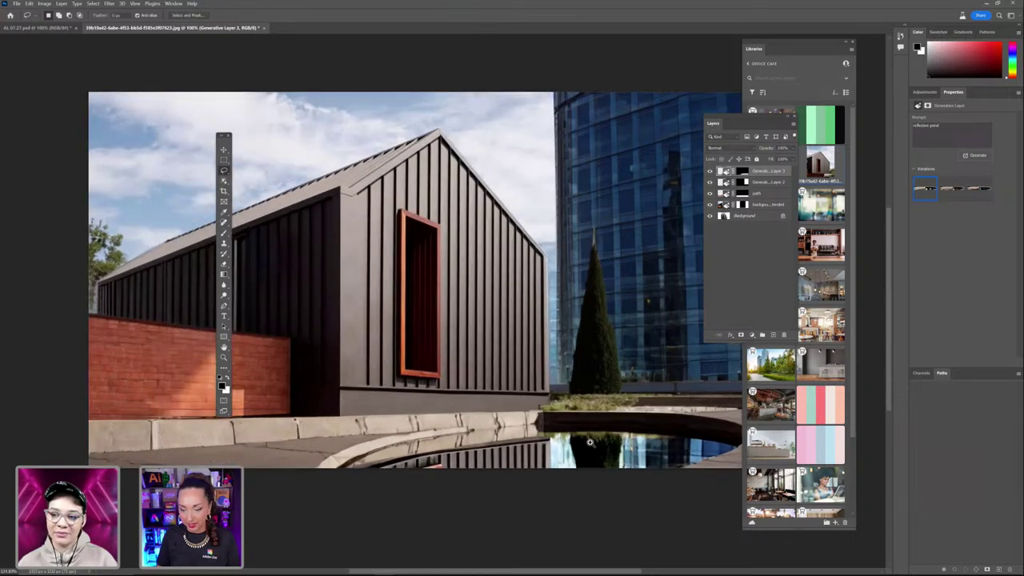
{"action": "scroll", "coordinate": [585, 437], "scroll_direction": "down", "scroll_amount": 2}
{"action": "scroll", "coordinate": [424, 410], "scroll_direction": "up", "scroll_amount": 4}
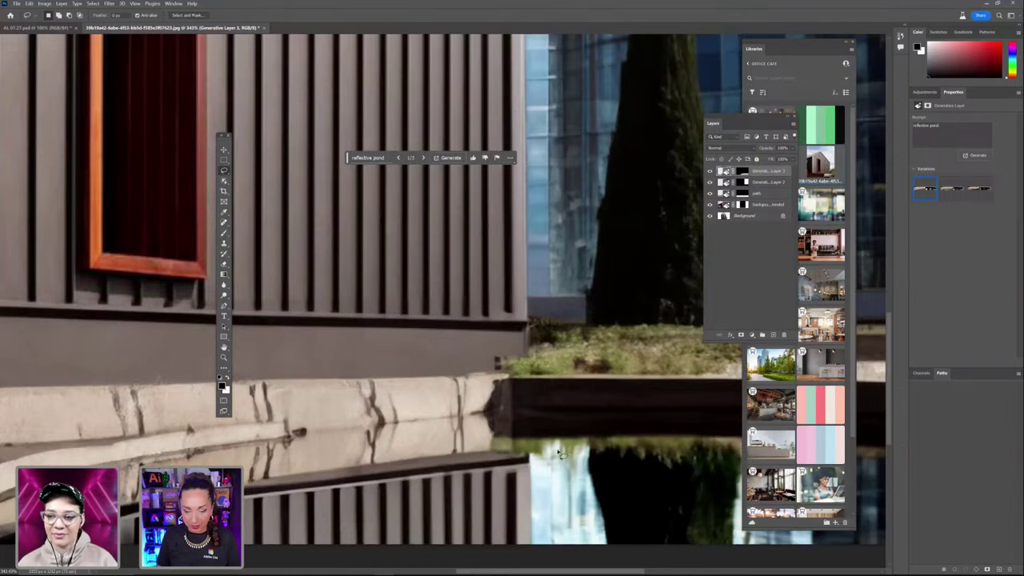
{"action": "scroll", "coordinate": [539, 457], "scroll_direction": "down", "scroll_amount": 5}
{"action": "scroll", "coordinate": [578, 450], "scroll_direction": "down", "scroll_amount": 1}
{"action": "scroll", "coordinate": [607, 453], "scroll_direction": "up", "scroll_amount": 5}
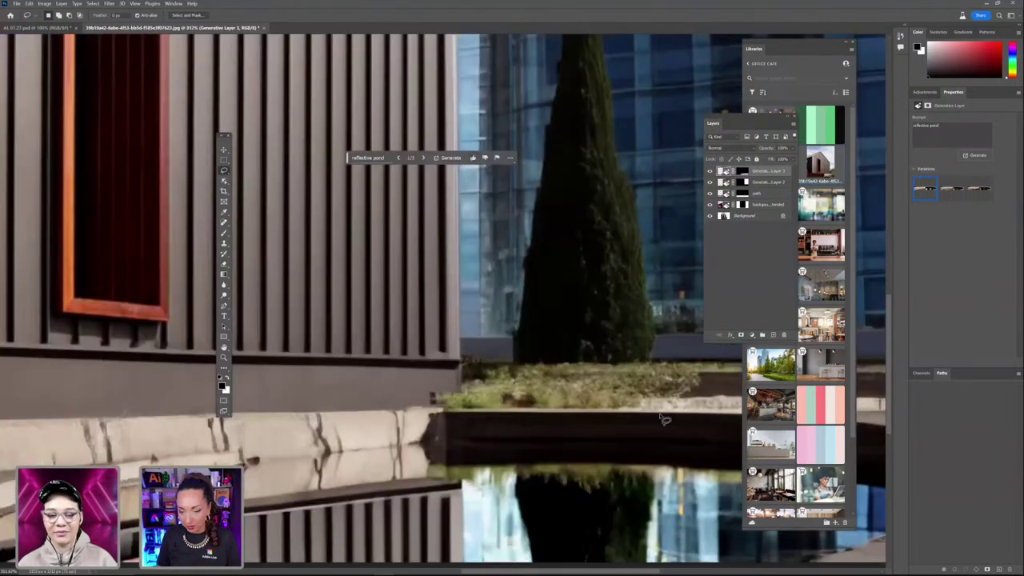
{"action": "scroll", "coordinate": [631, 424], "scroll_direction": "down", "scroll_amount": 5}
{"action": "scroll", "coordinate": [649, 430], "scroll_direction": "up", "scroll_amount": 5}
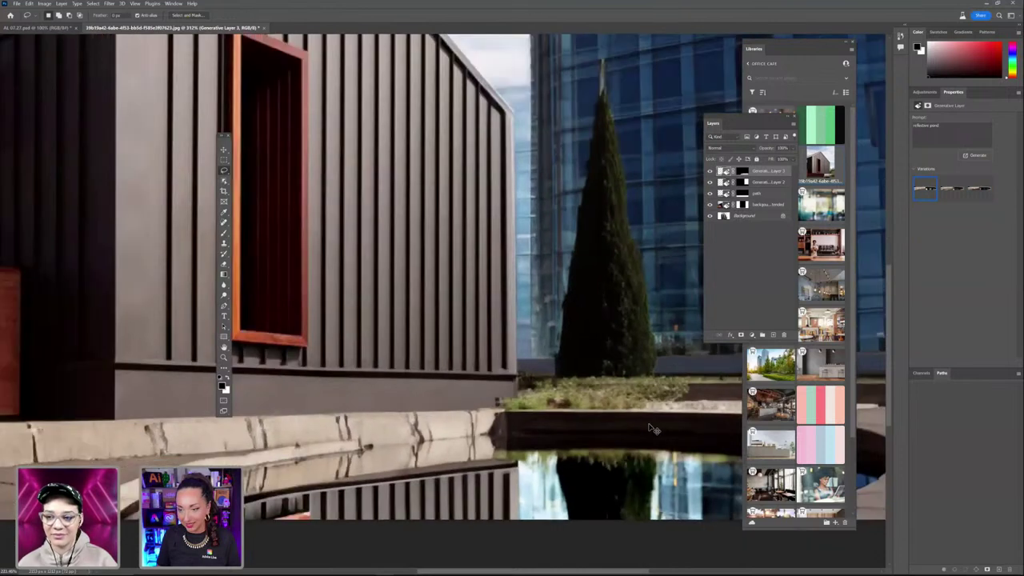
{"action": "scroll", "coordinate": [645, 416], "scroll_direction": "down", "scroll_amount": 1}
{"action": "scroll", "coordinate": [643, 414], "scroll_direction": "down", "scroll_amount": 2}
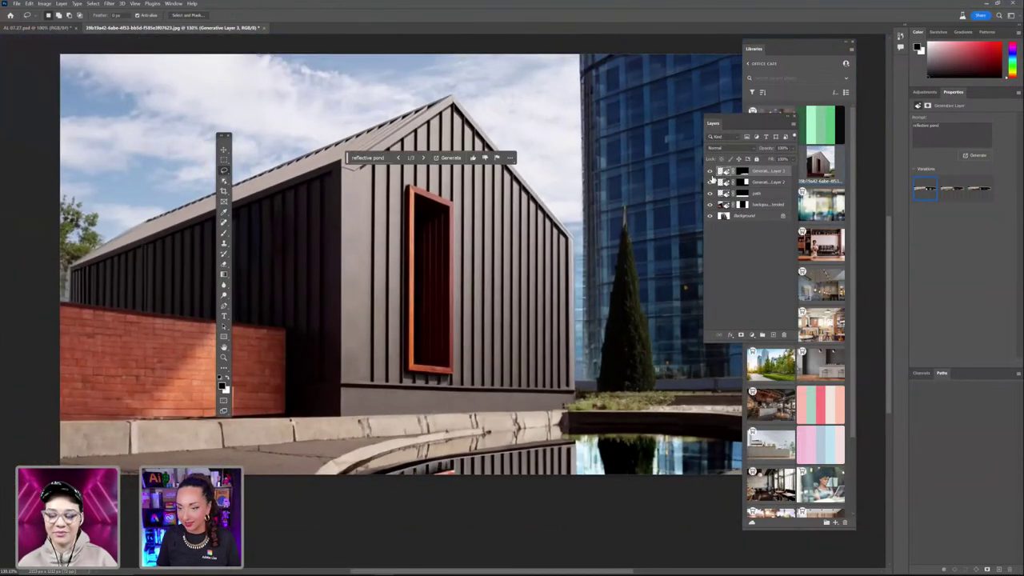
Delete the pond's Generative Layer 3, compare with the extended background, and move panels aside
{"action": "left_click", "coordinate": [708, 172]}
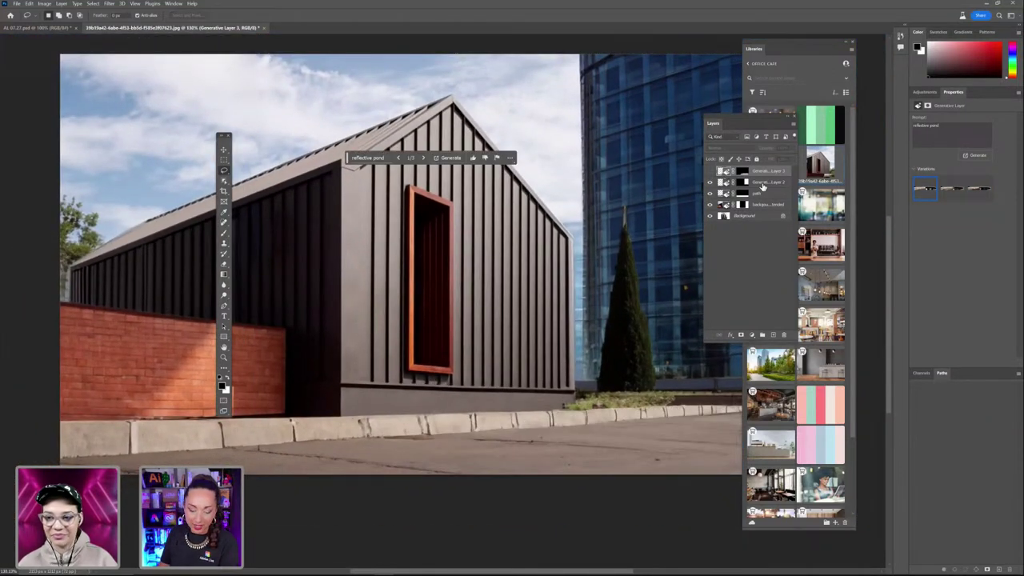
{"action": "key", "text": "Delete"}
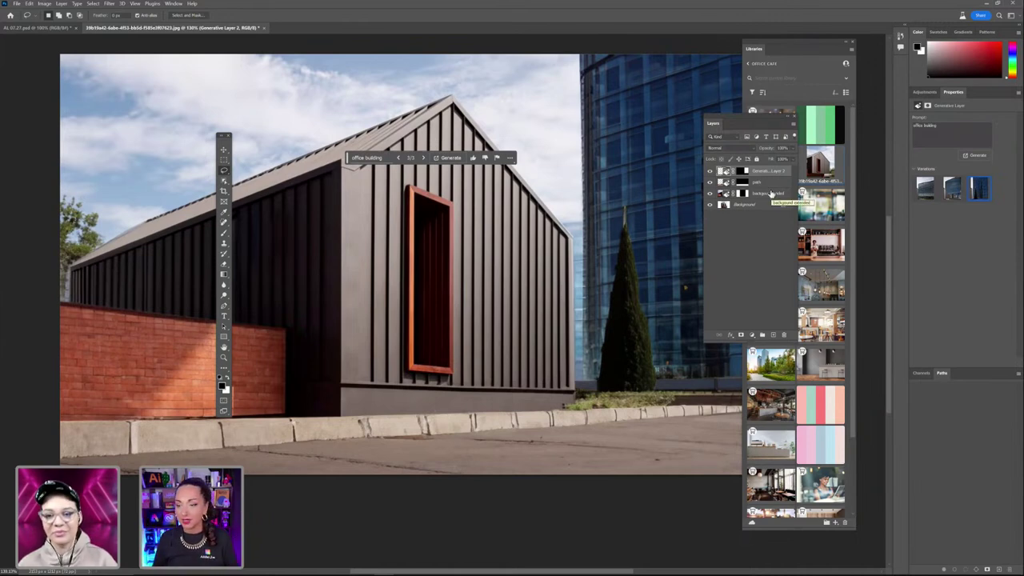
{"action": "left_click", "coordinate": [710, 193]}
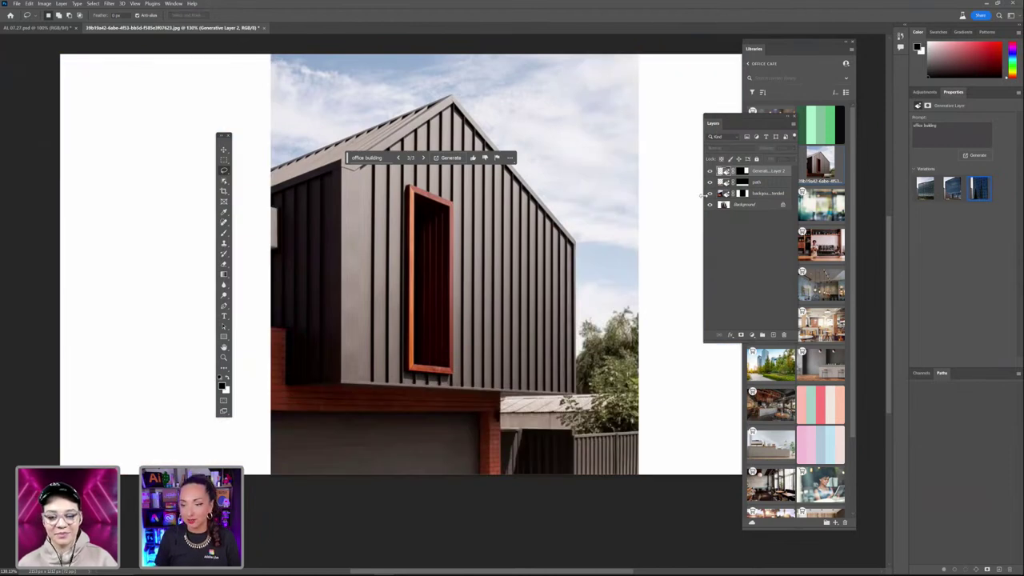
{"action": "left_click", "coordinate": [710, 193]}
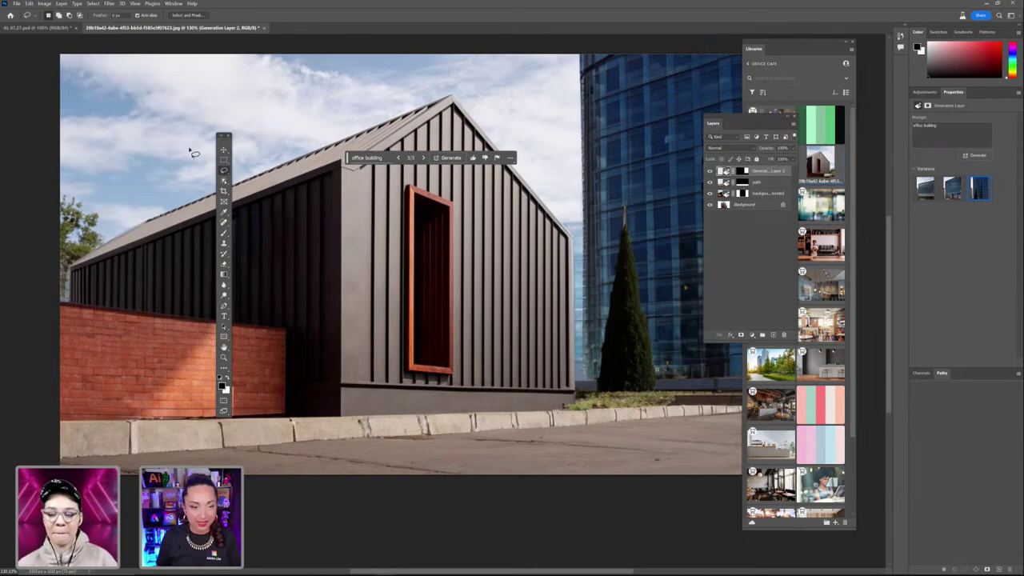
{"action": "left_click_drag", "start_coordinate": [224, 134], "coordinate": [41, 118]}
{"action": "left_click_drag", "start_coordinate": [347, 158], "coordinate": [502, 94]}
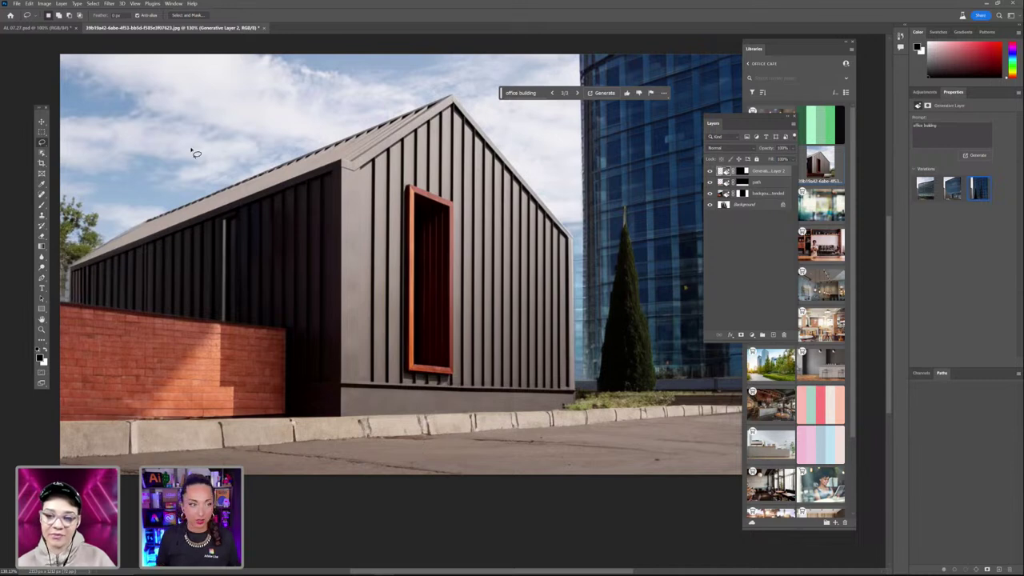
{"action": "left_click", "coordinate": [49, 26]}
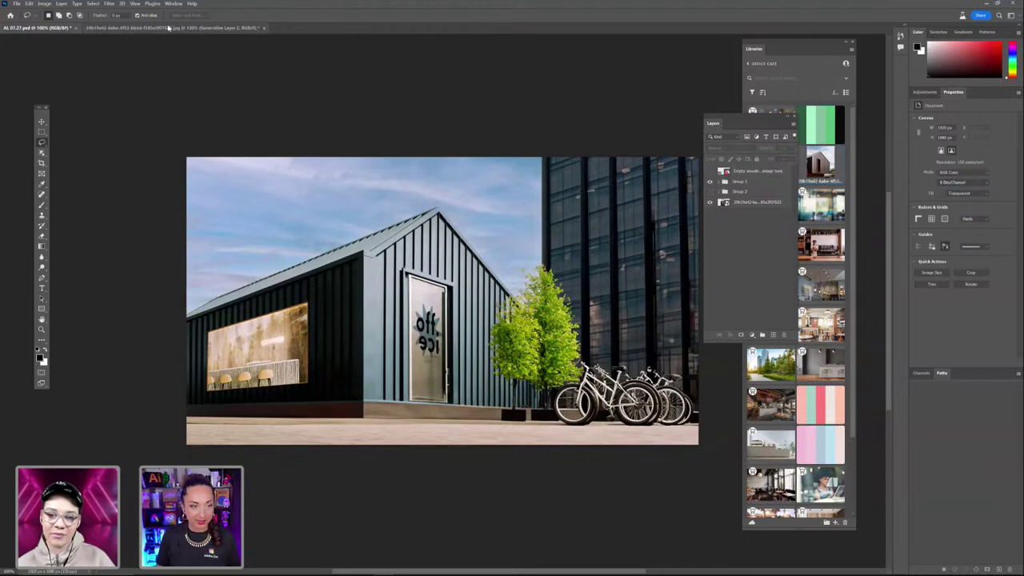
{"action": "left_click", "coordinate": [169, 28]}
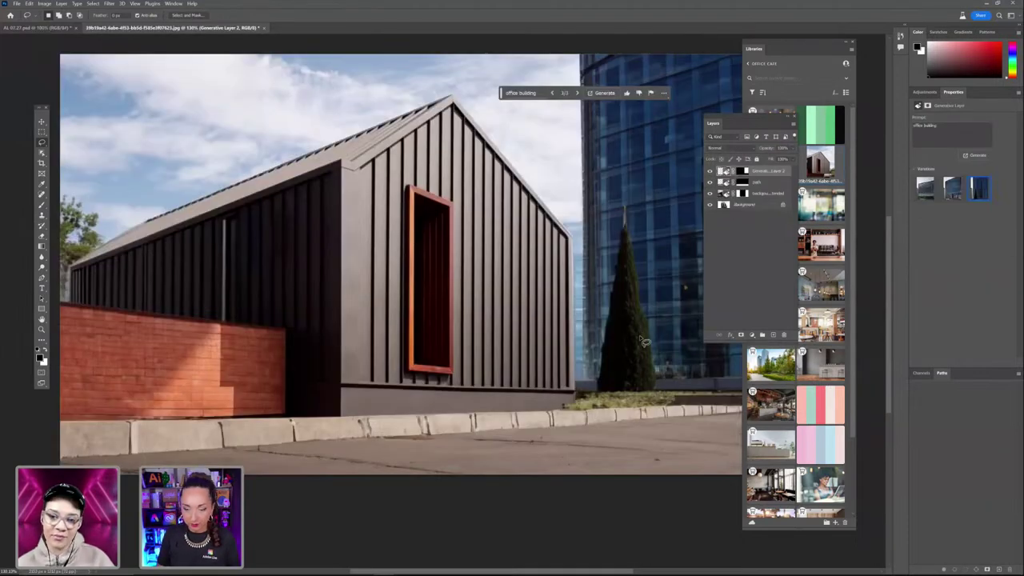
{"action": "left_click_drag", "start_coordinate": [601, 325], "coordinate": [606, 337]}
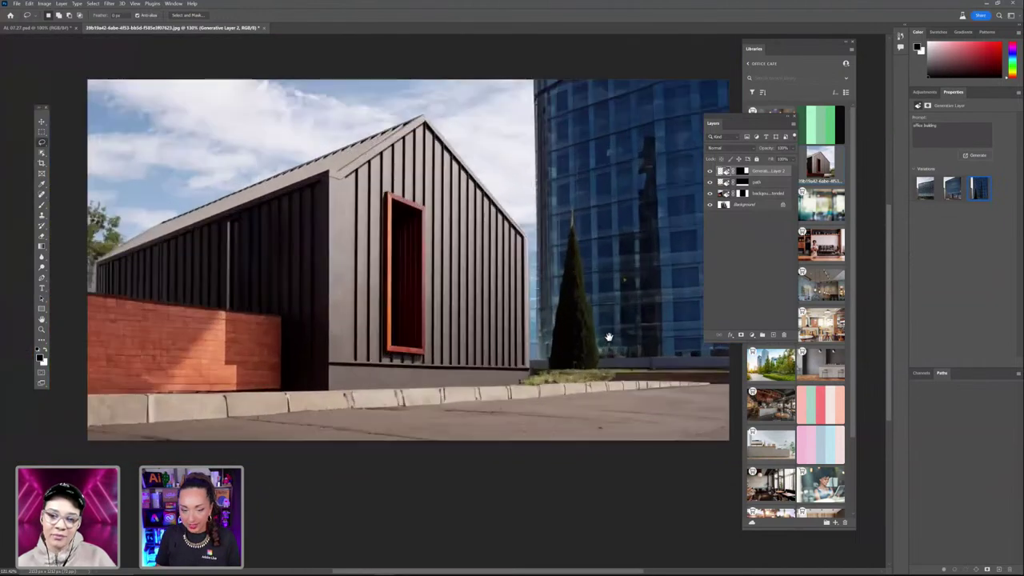
{"action": "scroll", "coordinate": [606, 337], "scroll_direction": "up", "scroll_amount": 3}
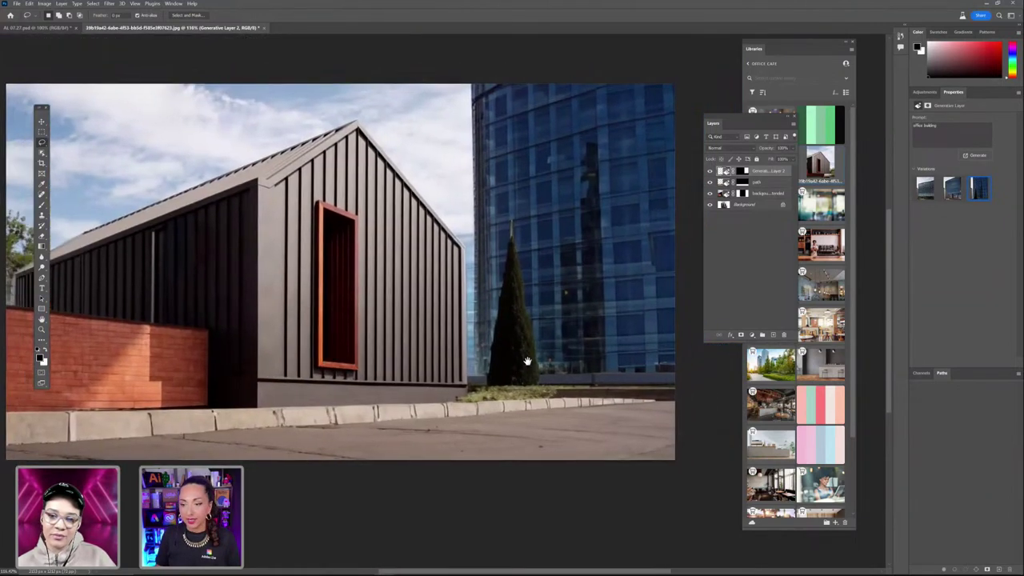
{"action": "left_click_drag", "start_coordinate": [556, 379], "coordinate": [445, 373]}
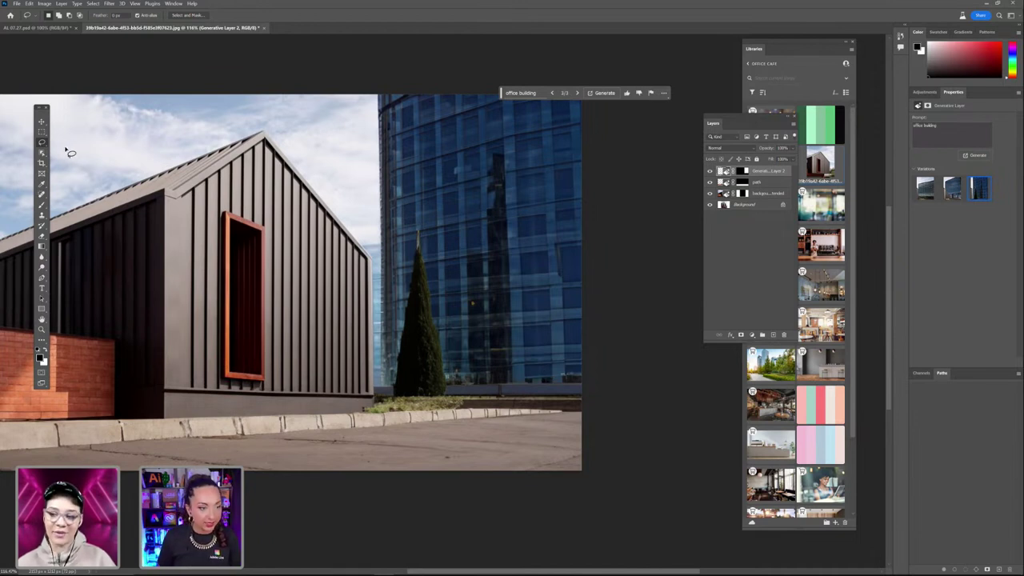
Marquee-select the pavement in front of the tower and generate 'bicycle' there
{"action": "left_click", "coordinate": [42, 131]}
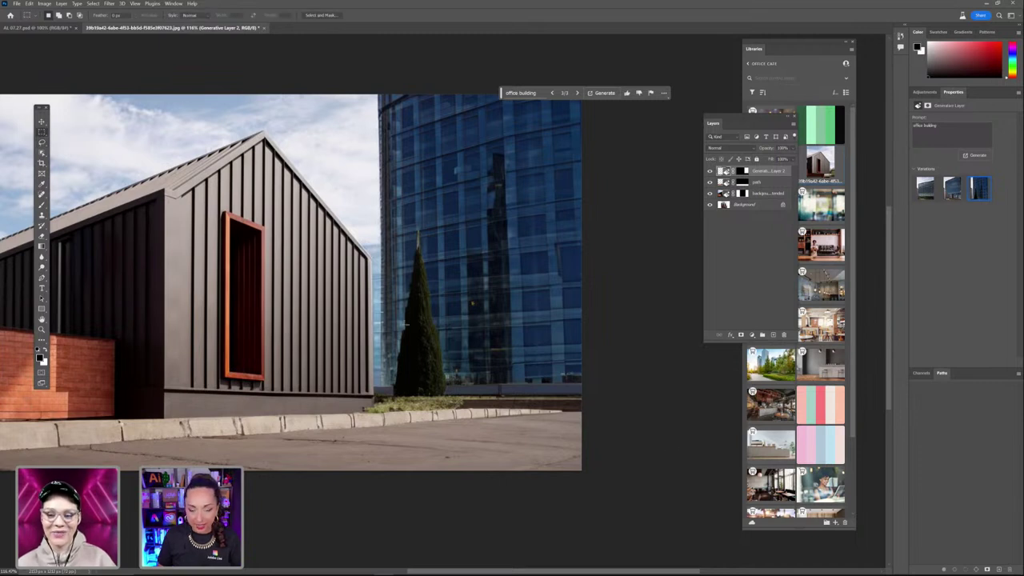
{"action": "left_click_drag", "start_coordinate": [372, 314], "coordinate": [565, 442]}
{"action": "left_click", "coordinate": [525, 93]}
{"action": "left_click_drag", "start_coordinate": [500, 95], "coordinate": [377, 290]}
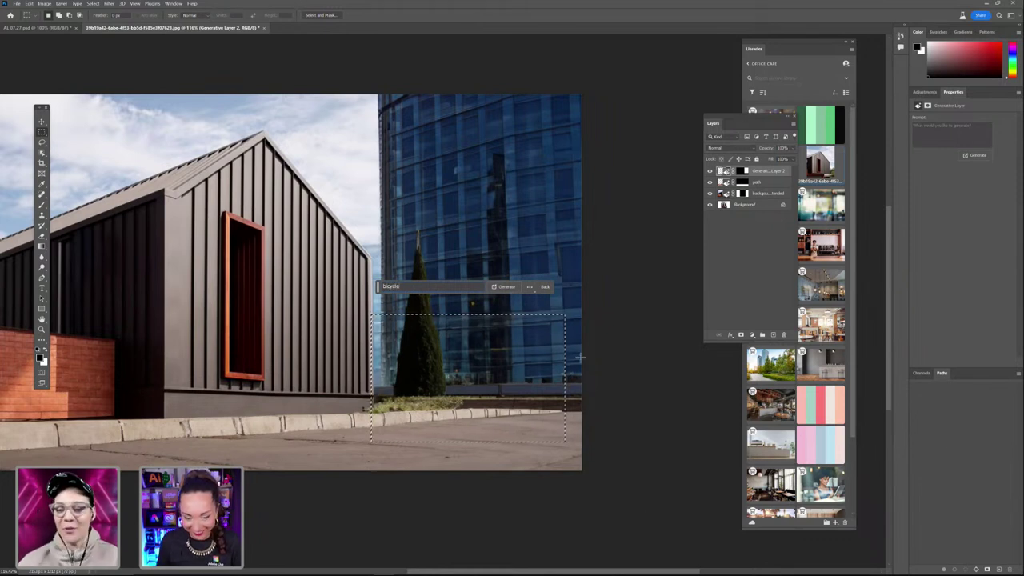
{"action": "left_click", "coordinate": [503, 287]}
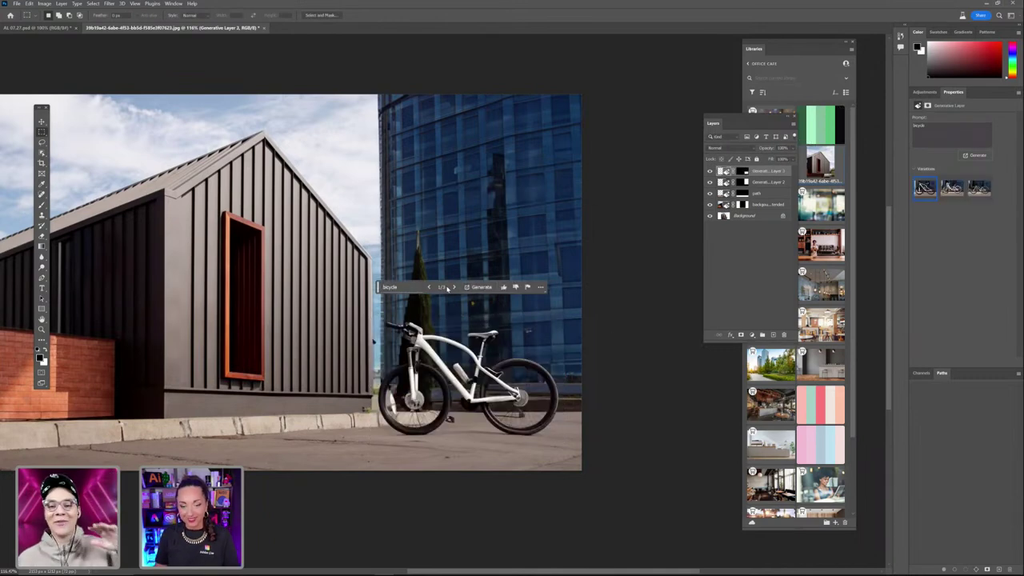
Cycle through the bicycle variations
{"action": "left_click", "coordinate": [453, 287]}
{"action": "left_click", "coordinate": [453, 287]}
{"action": "left_click", "coordinate": [453, 287]}
{"action": "left_click", "coordinate": [454, 287]}
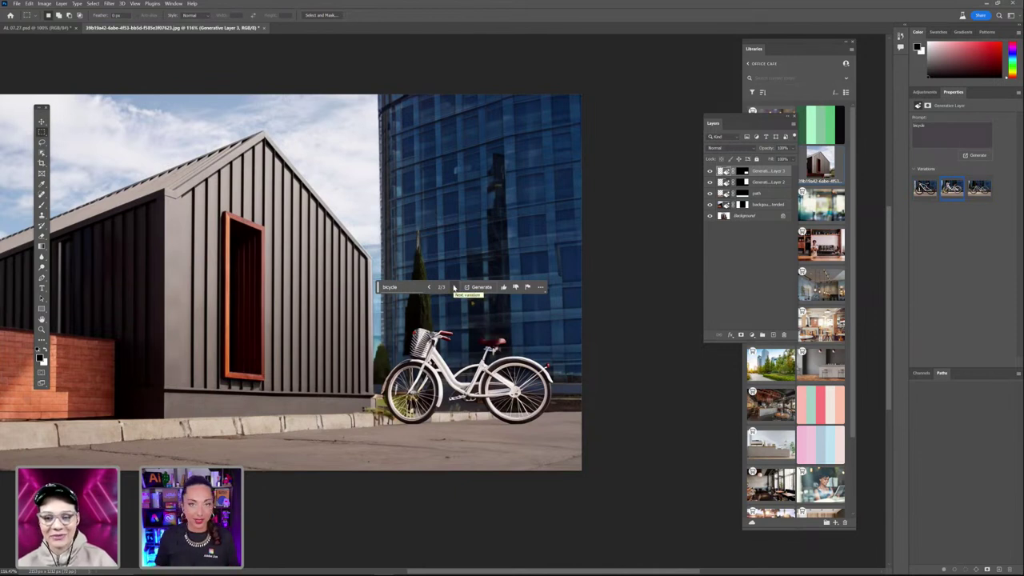
Regenerate with the prompt 'bicycles' and keep variation 3, the white bike with orange accents
{"action": "left_click", "coordinate": [406, 287]}
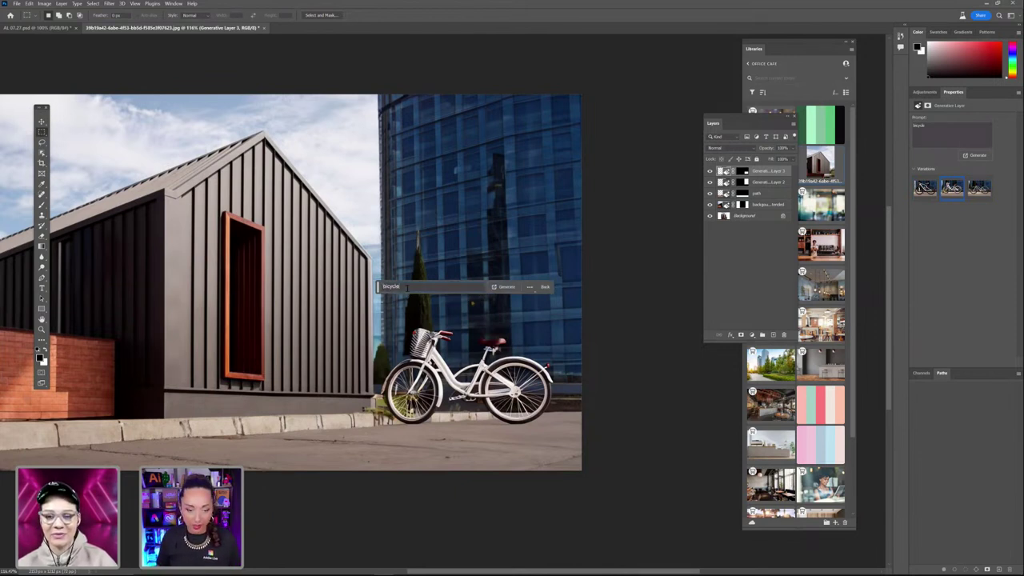
{"action": "type", "text": "s"}
{"action": "key", "text": "Return"}
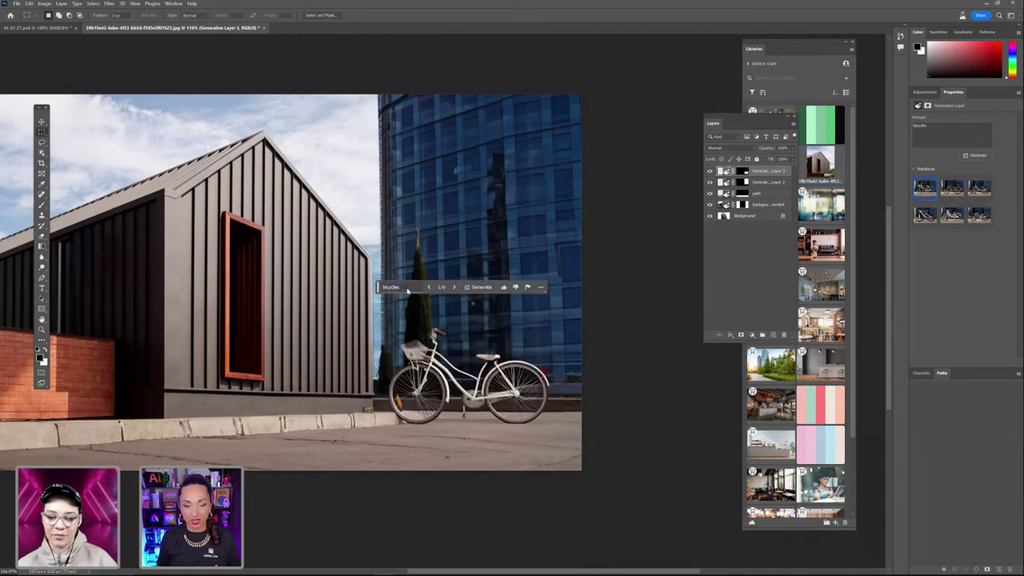
{"action": "left_click", "coordinate": [454, 287]}
{"action": "left_click", "coordinate": [455, 287]}
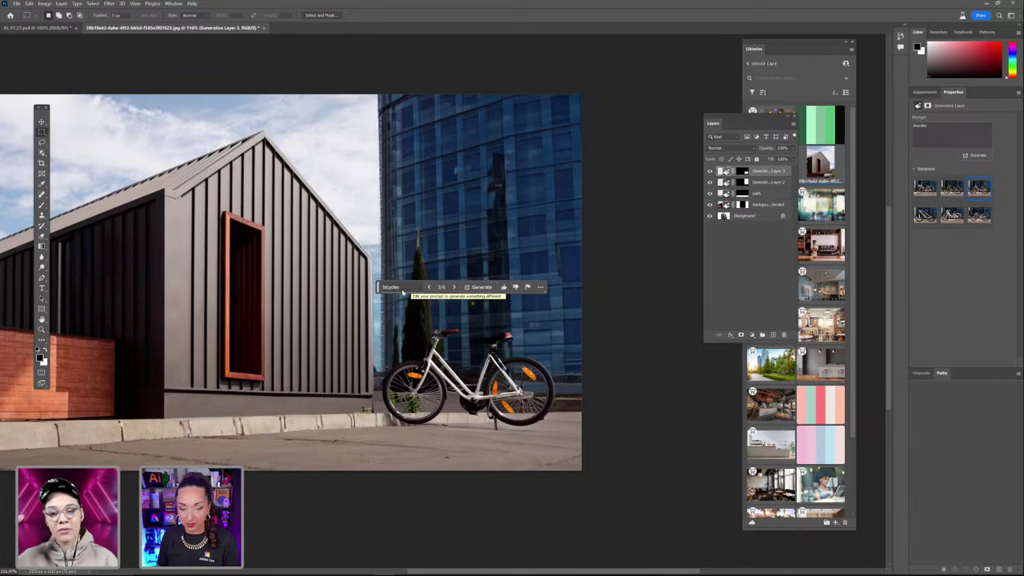
{"action": "left_click", "coordinate": [403, 290]}
{"action": "double_click", "coordinate": [400, 286]}
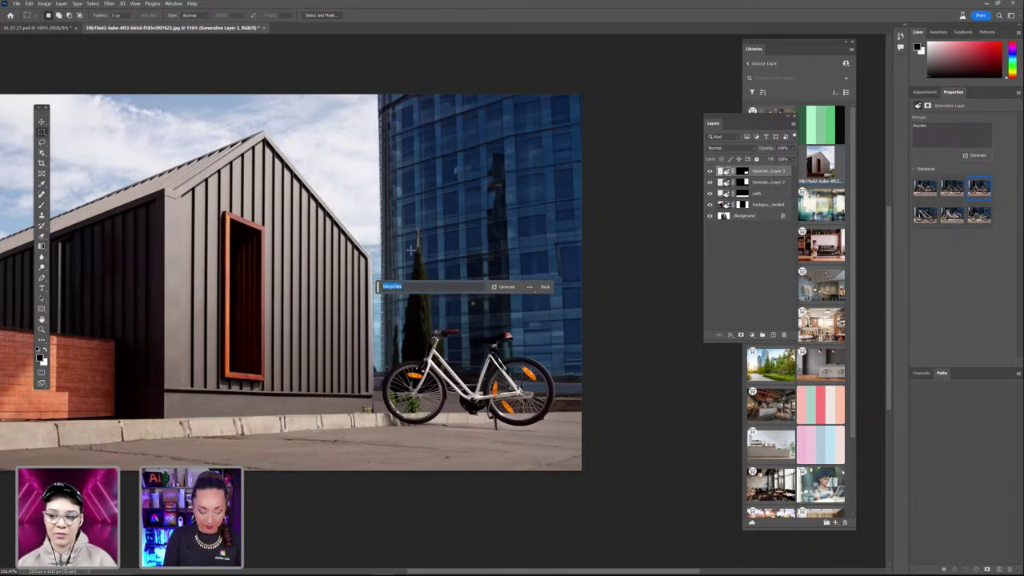
Regenerate with 'many bicycles' and pick the second variation showing a row of dark bikes
{"action": "type", "text": "many bi"}
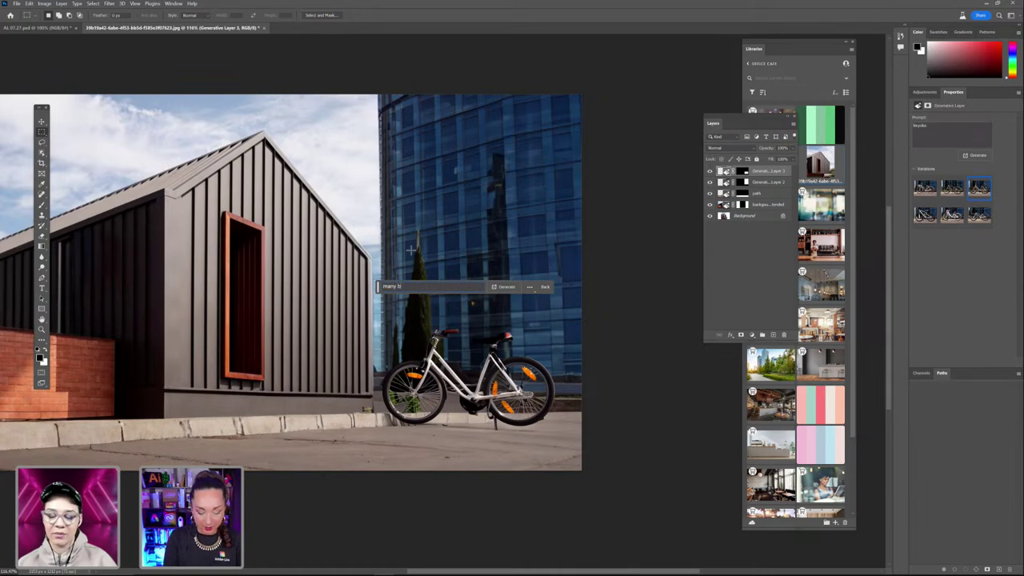
{"action": "type", "text": "cycles"}
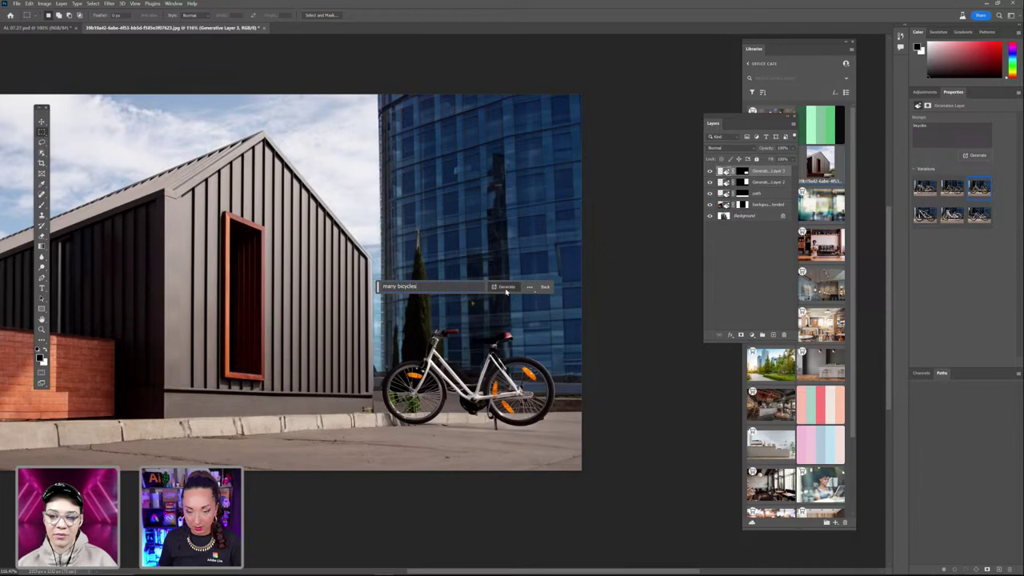
{"action": "left_click", "coordinate": [505, 287]}
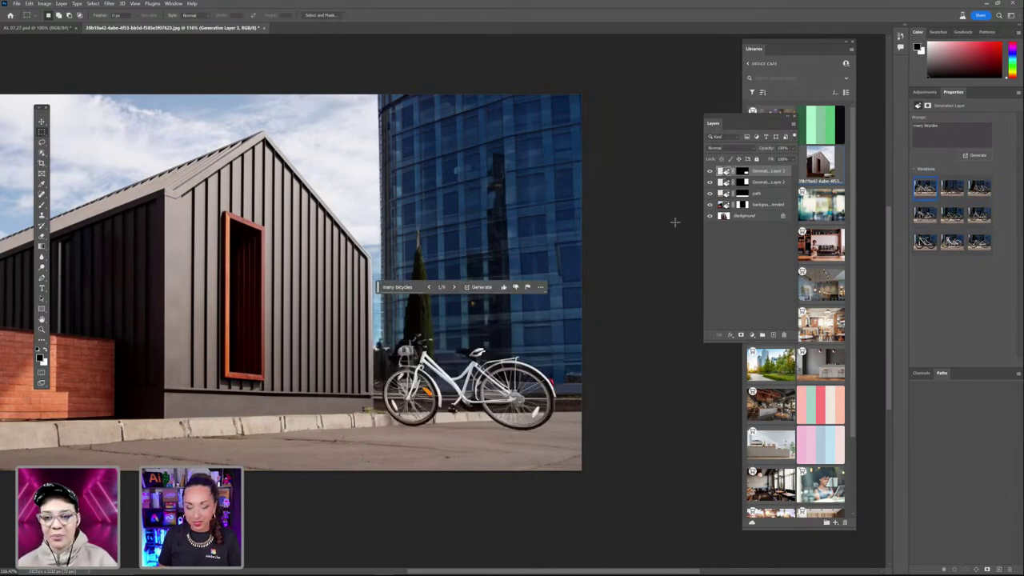
{"action": "left_click", "coordinate": [951, 187]}
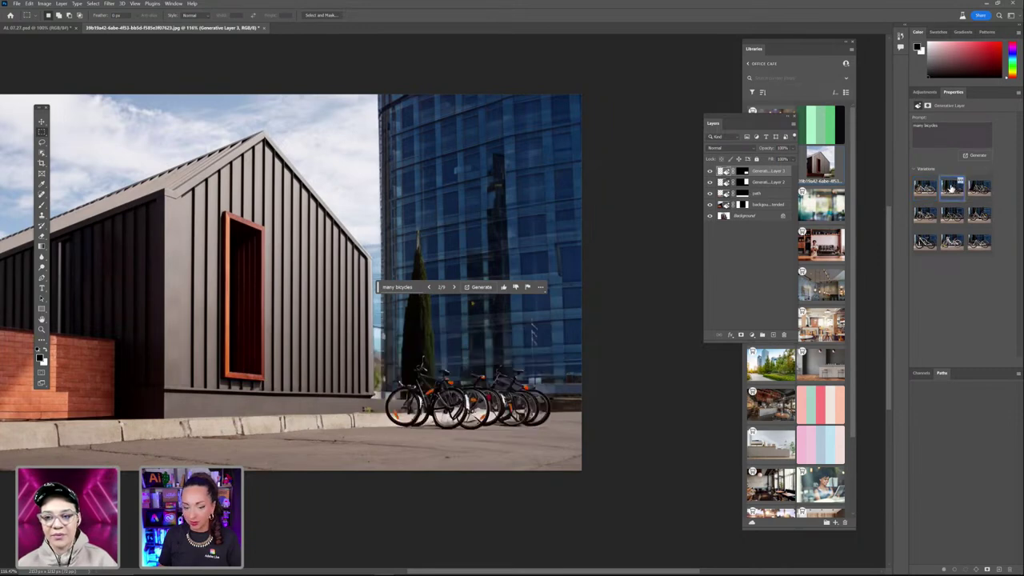
{"action": "left_click", "coordinate": [979, 187]}
{"action": "left_click", "coordinate": [951, 194]}
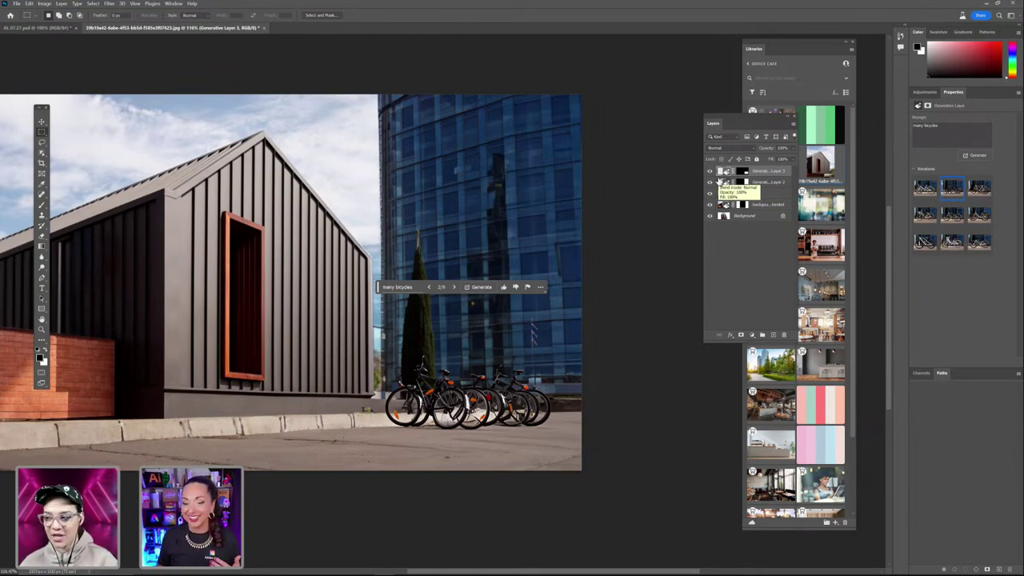
Revise the prompt to 'a row of three bicycles' and generate again
{"action": "double_click", "coordinate": [920, 126]}
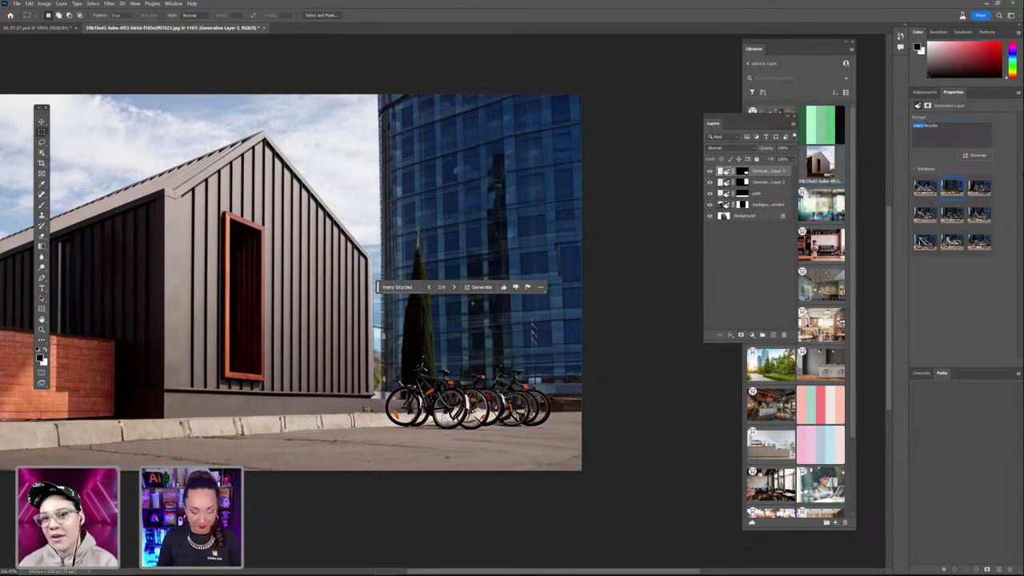
{"action": "type", "text": "a"}
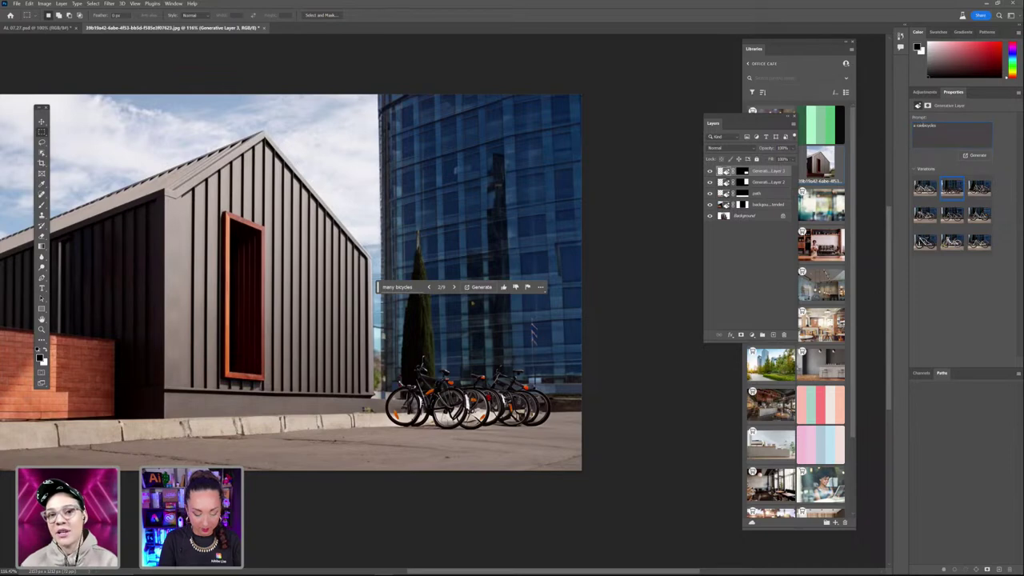
{"action": "type", "text": " car of thr"}
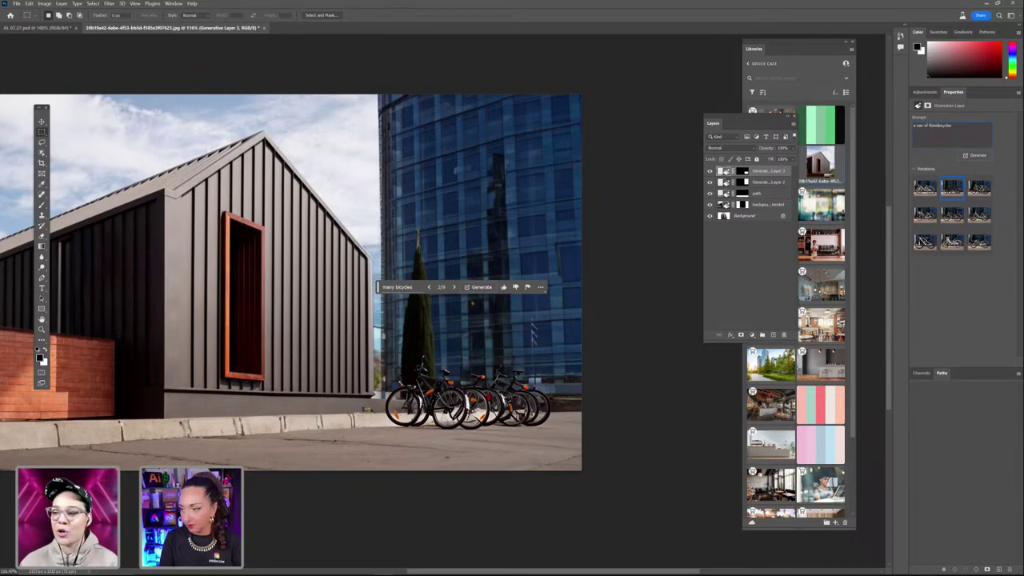
{"action": "type", "text": "ee"}
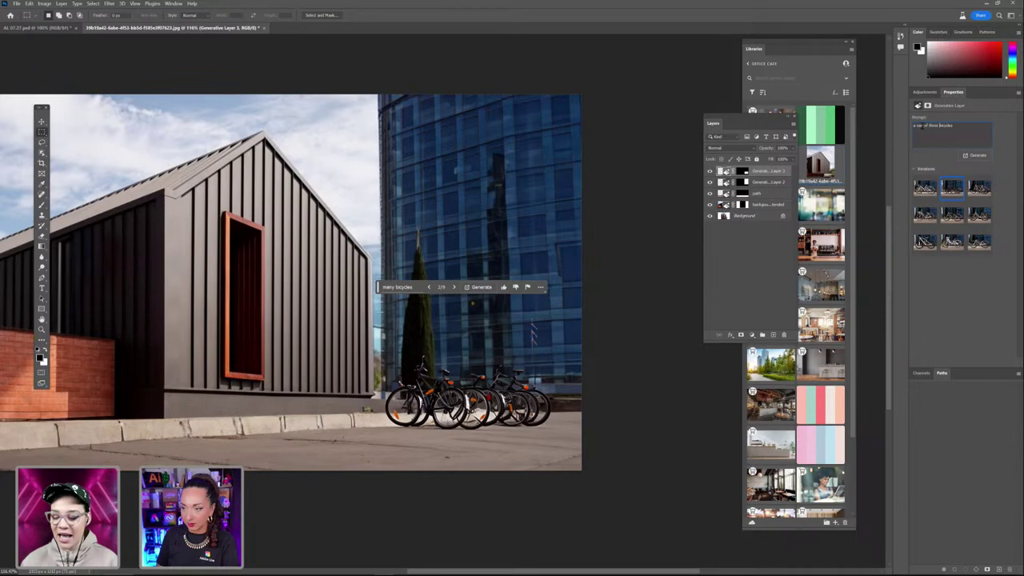
{"action": "type", "text": "rack"}
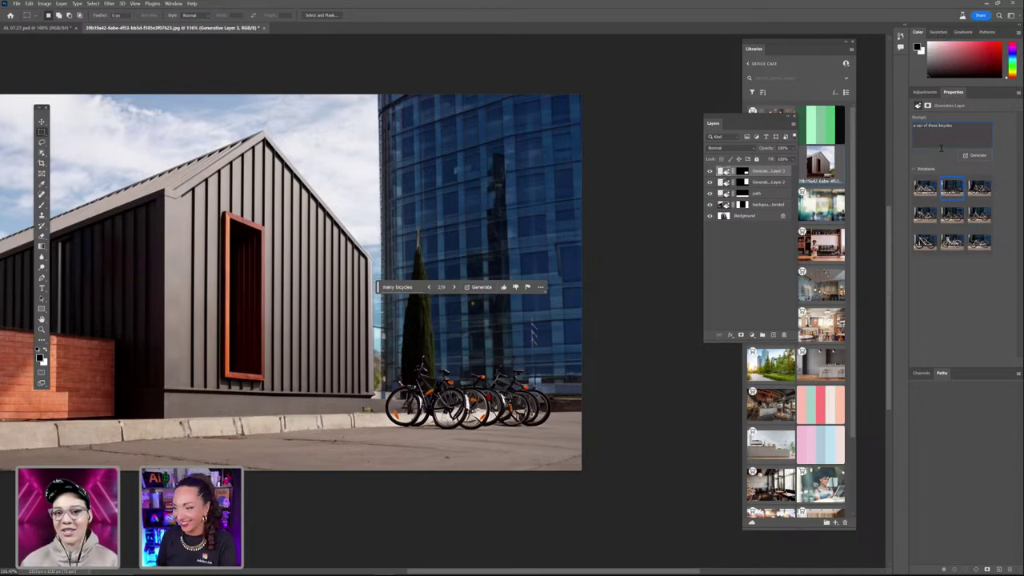
{"action": "type", "text": "k"}
{"action": "type", "text": "w"}
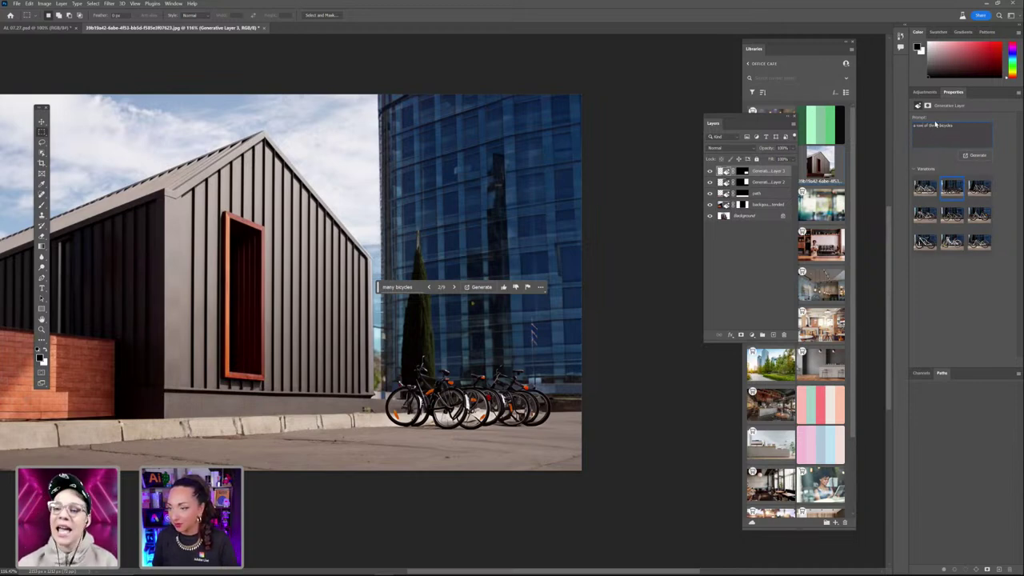
{"action": "left_click", "coordinate": [975, 156]}
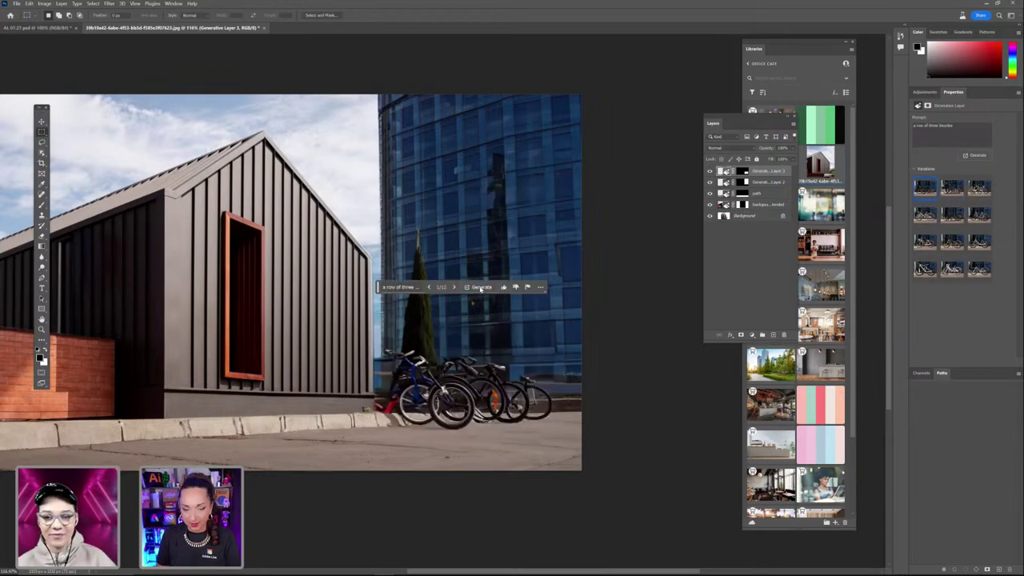
Compare the new variations and settle on 5/12, the row of many black bicycles
{"action": "left_click", "coordinate": [455, 287]}
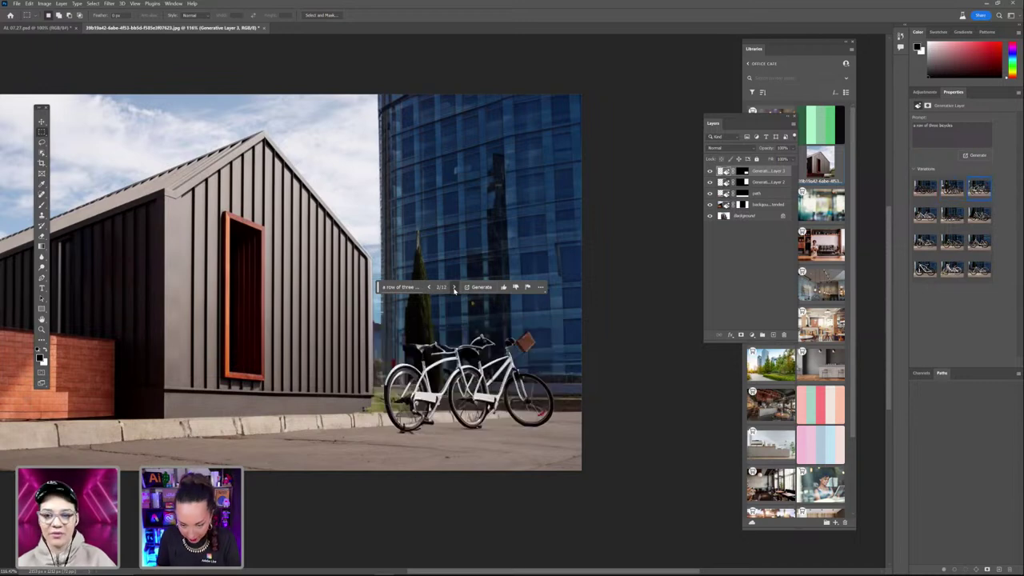
{"action": "left_click", "coordinate": [454, 287]}
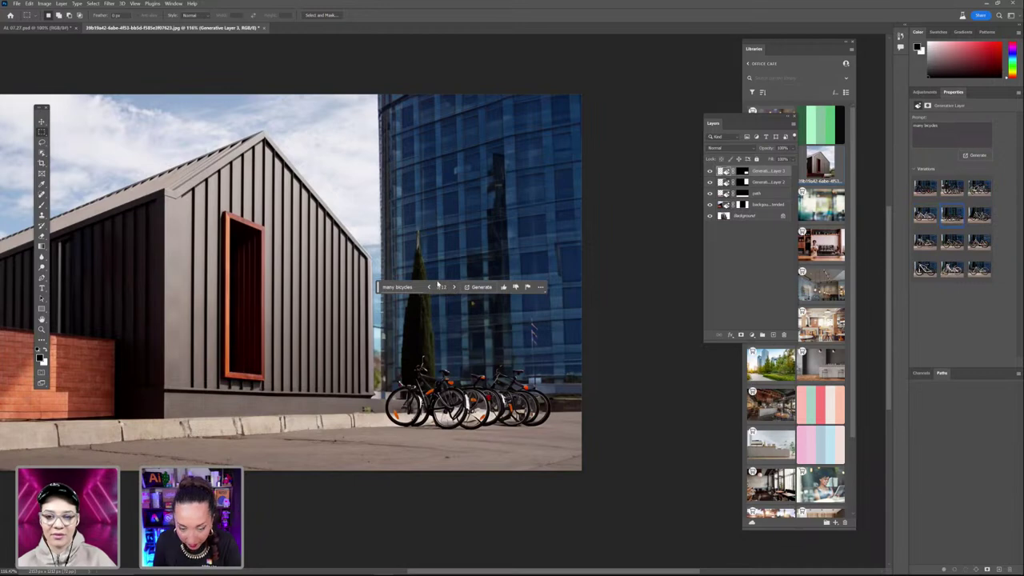
{"action": "left_click", "coordinate": [431, 287]}
{"action": "left_click", "coordinate": [431, 287]}
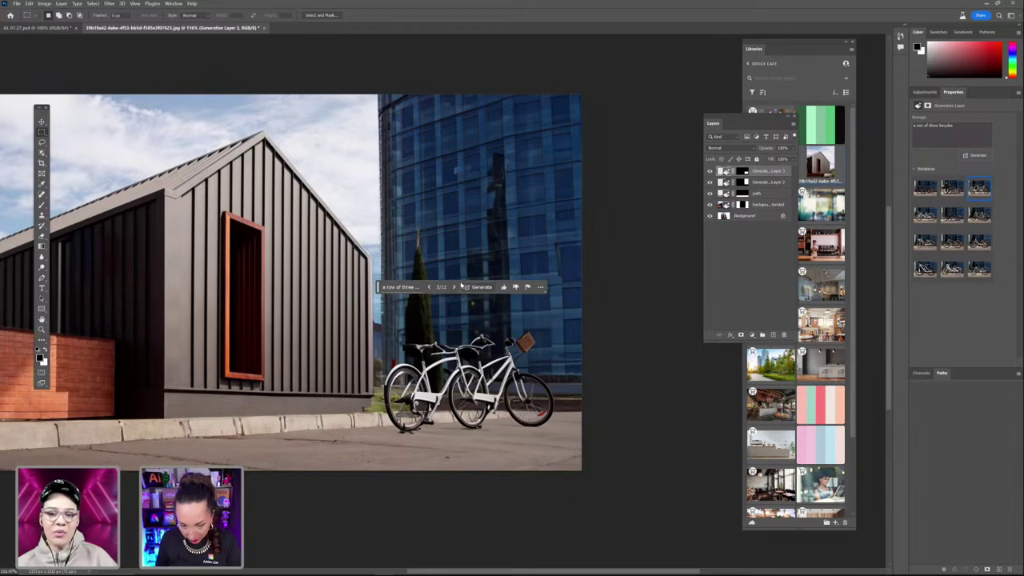
{"action": "left_click", "coordinate": [456, 287]}
{"action": "left_click", "coordinate": [456, 287]}
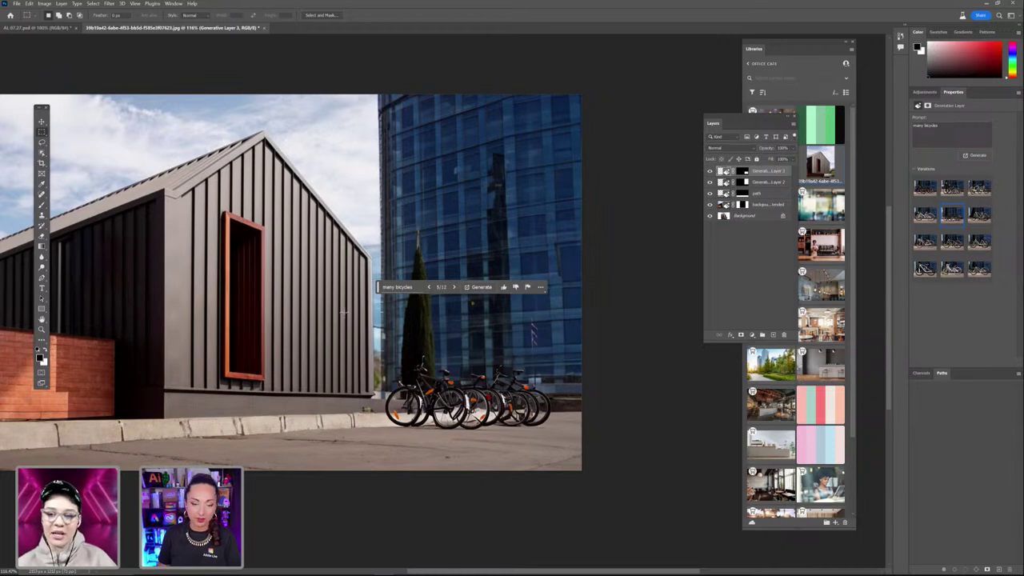
Move the prompt bar off the building and draw a tall rectangular selection left of the bikes
{"action": "left_click_drag", "start_coordinate": [381, 290], "coordinate": [474, 172]}
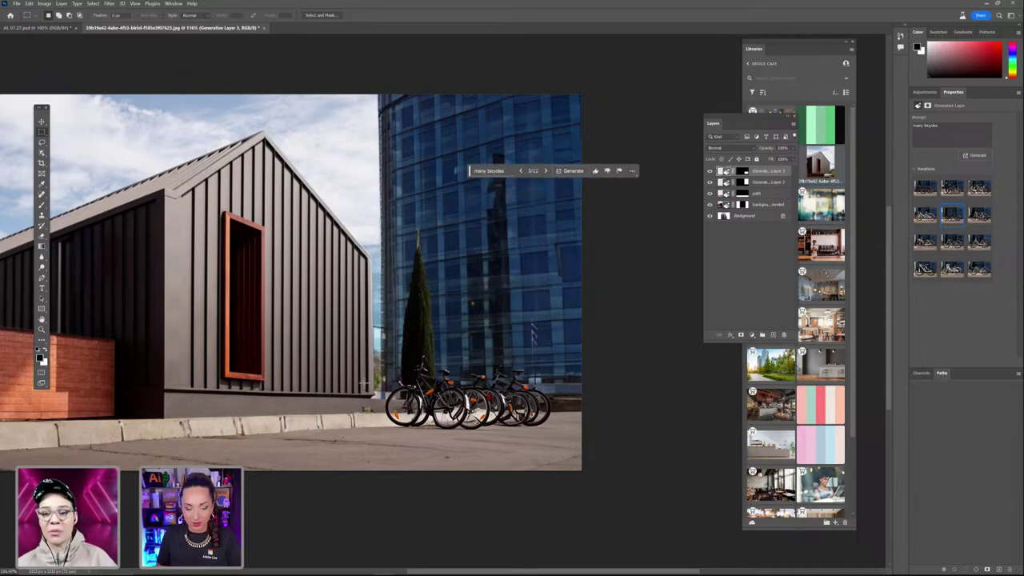
{"action": "left_click_drag", "start_coordinate": [372, 379], "coordinate": [406, 439]}
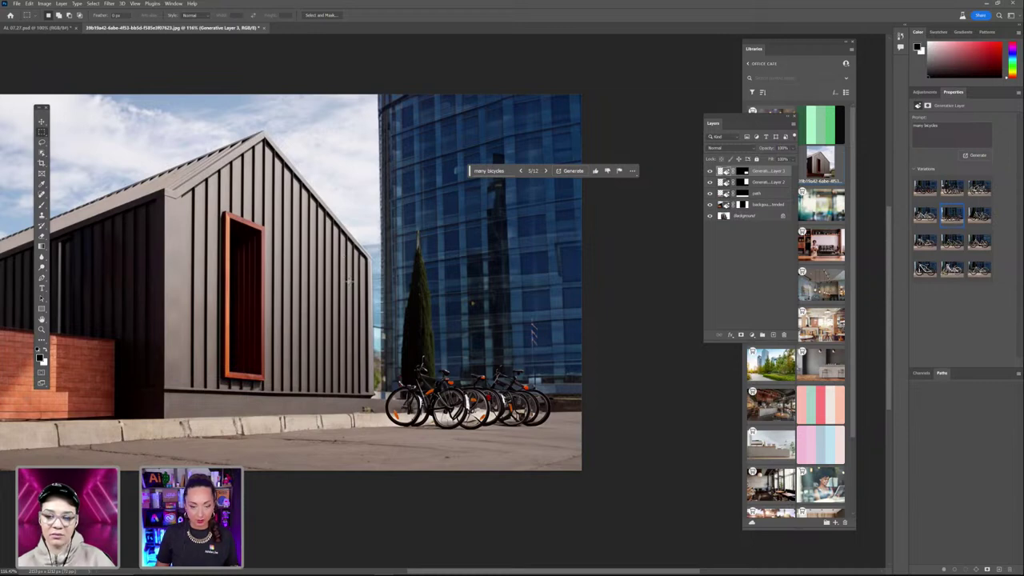
{"action": "left_click_drag", "start_coordinate": [348, 280], "coordinate": [371, 350]}
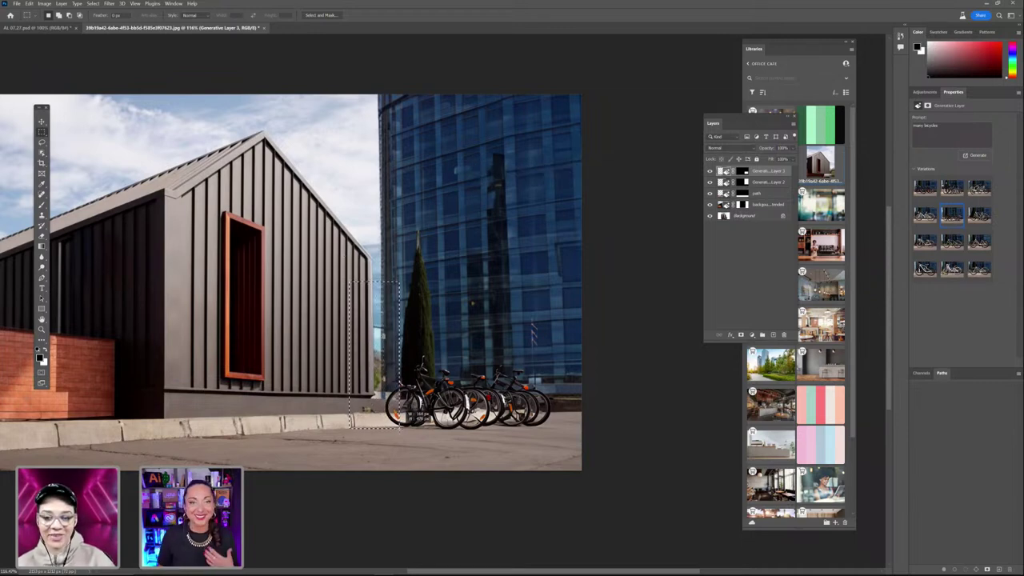
Finish the selection left of the bicycles and generate 'tree' in it
{"action": "left_click_drag", "start_coordinate": [404, 433], "coordinate": [405, 433]}
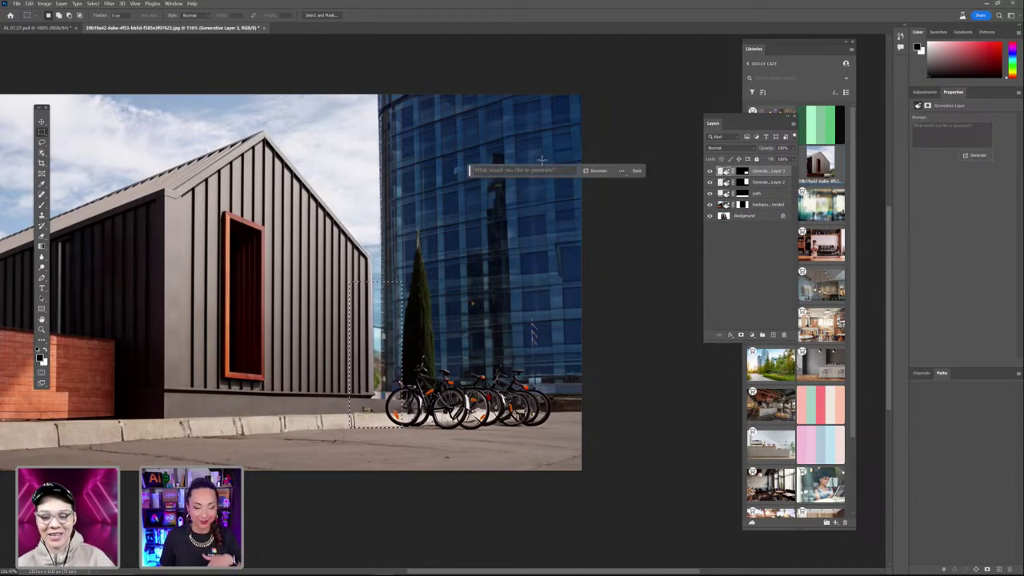
{"action": "type", "text": "tree"}
{"action": "key", "text": "Return"}
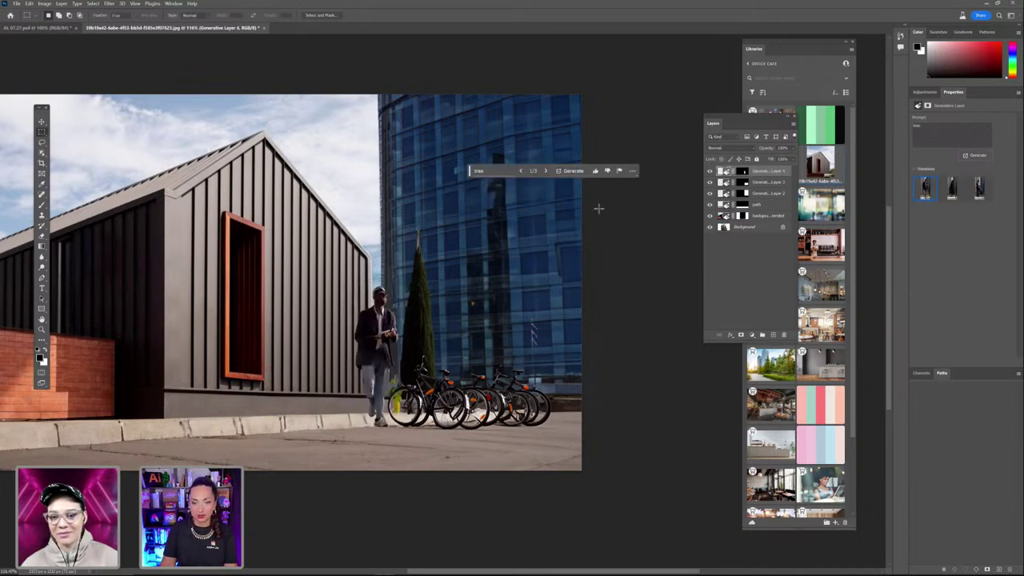
Return to the walking-man variation and open its Report result form
{"action": "left_click", "coordinate": [545, 171]}
{"action": "left_click", "coordinate": [544, 171]}
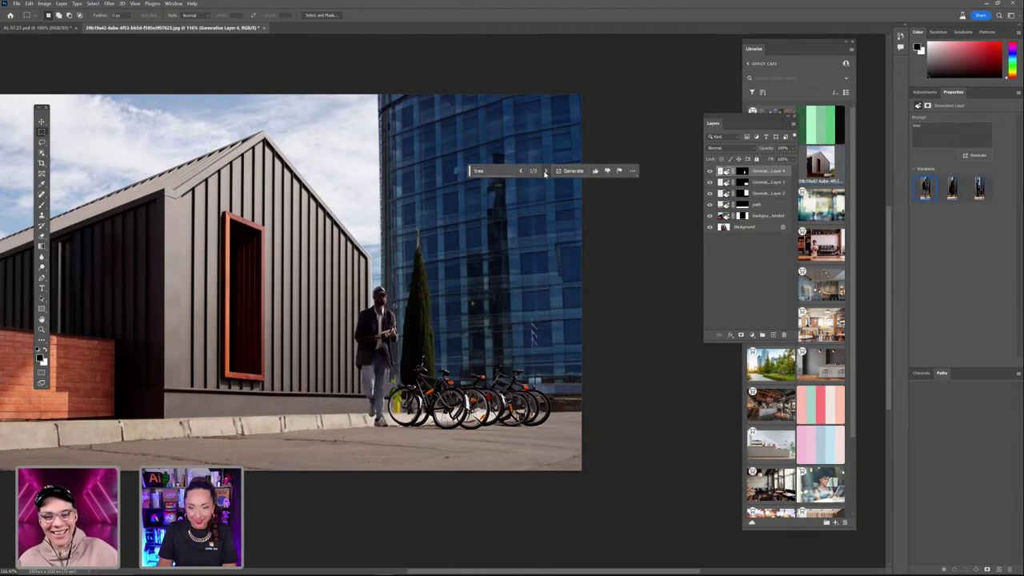
{"action": "left_click", "coordinate": [620, 170]}
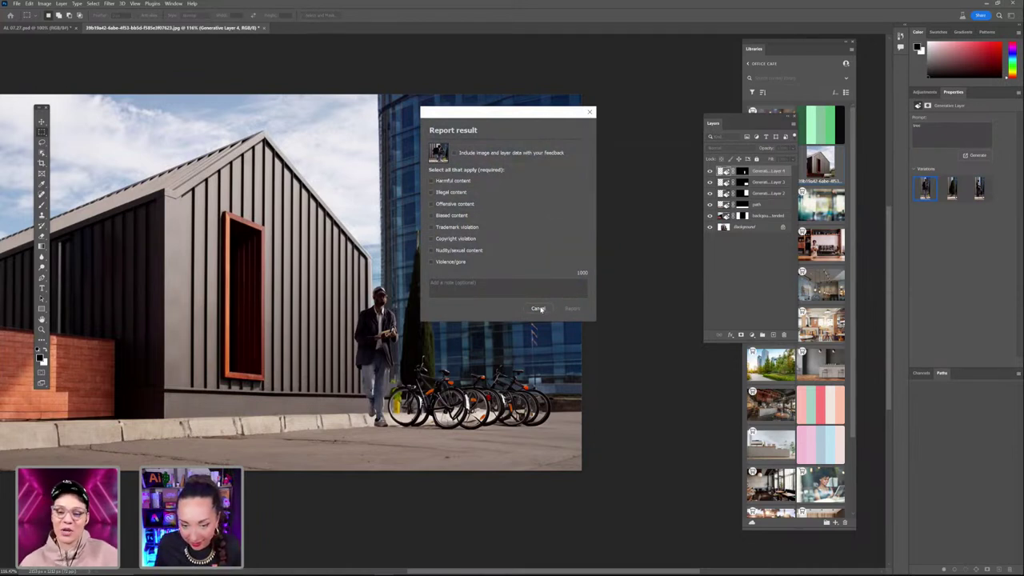
Cancel the report form, give the result a thumbs down, and dismiss the feedback notice
{"action": "left_click", "coordinate": [537, 309]}
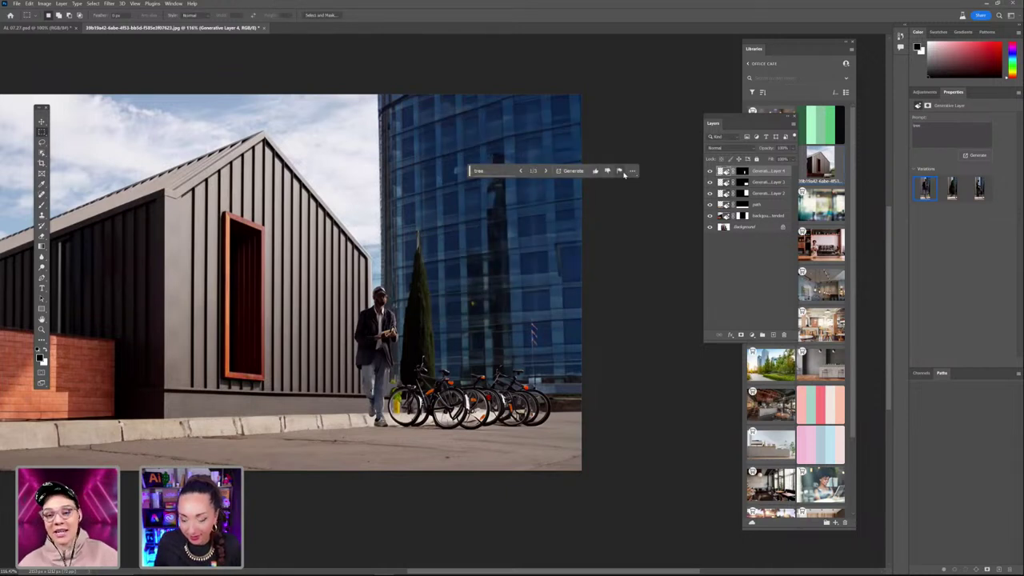
{"action": "left_click", "coordinate": [595, 171]}
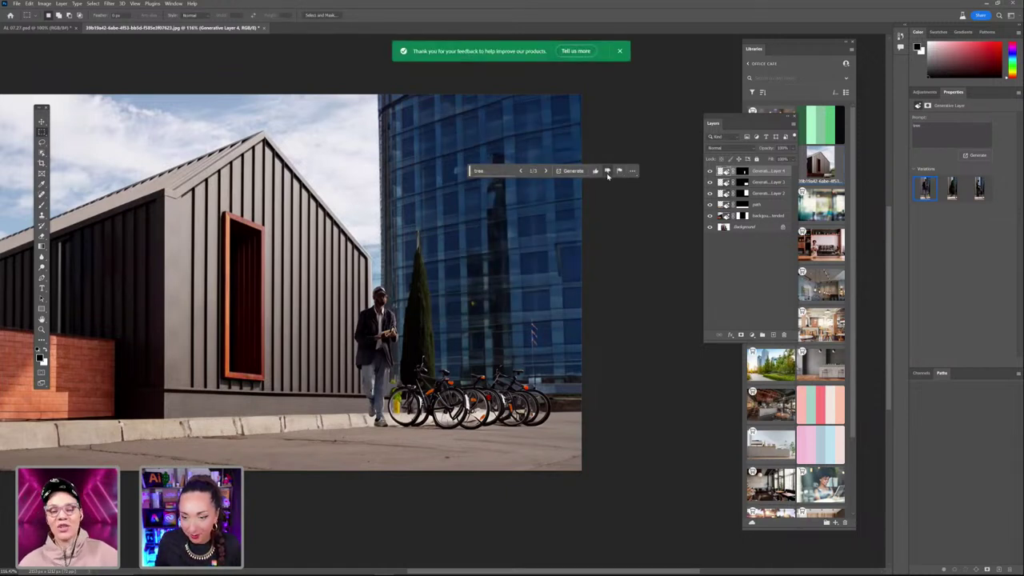
{"action": "left_click", "coordinate": [622, 52]}
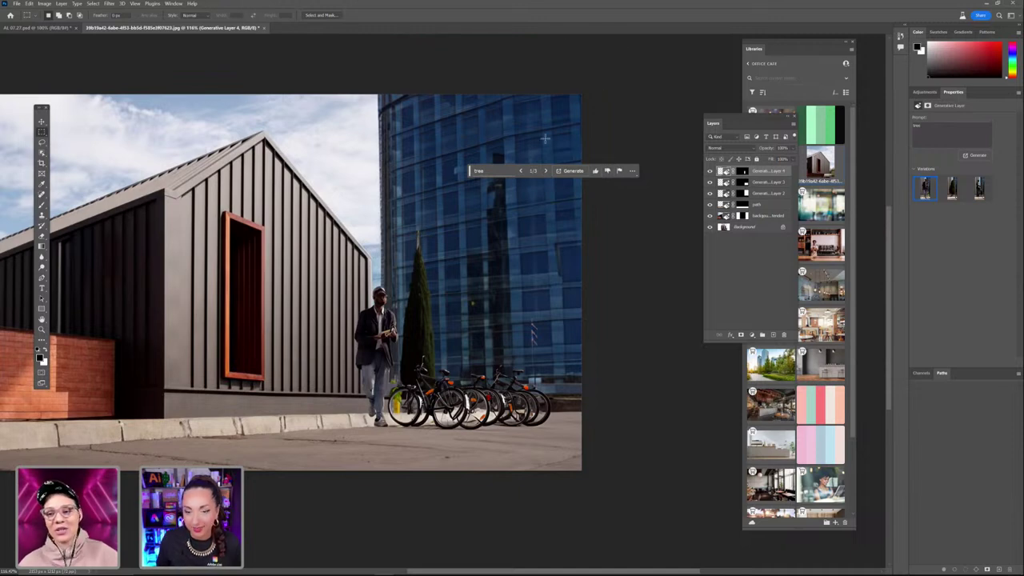
Regenerate the area as 'trees' and step back to variation 1/6
{"action": "left_click", "coordinate": [504, 170]}
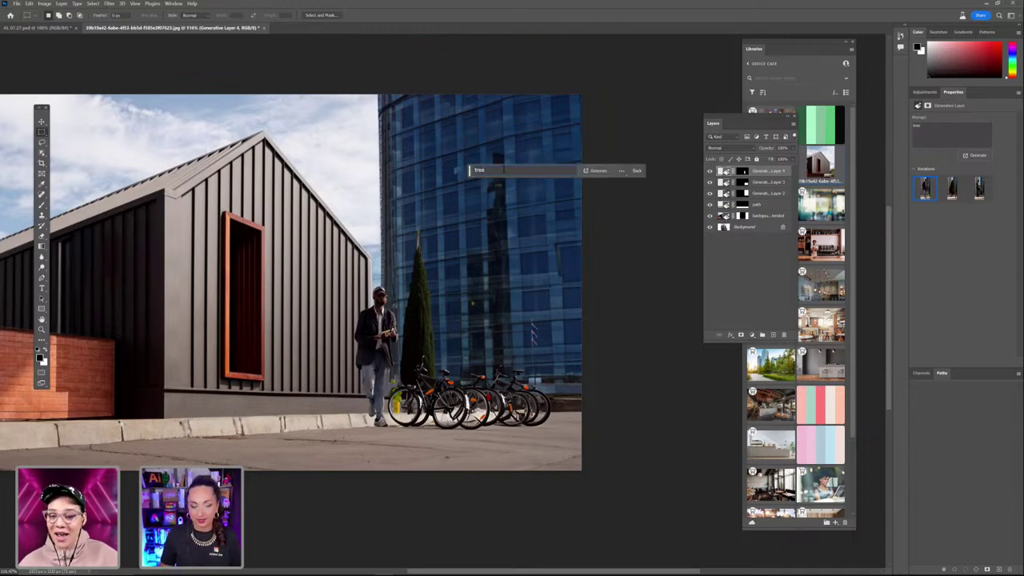
{"action": "key", "text": "Return"}
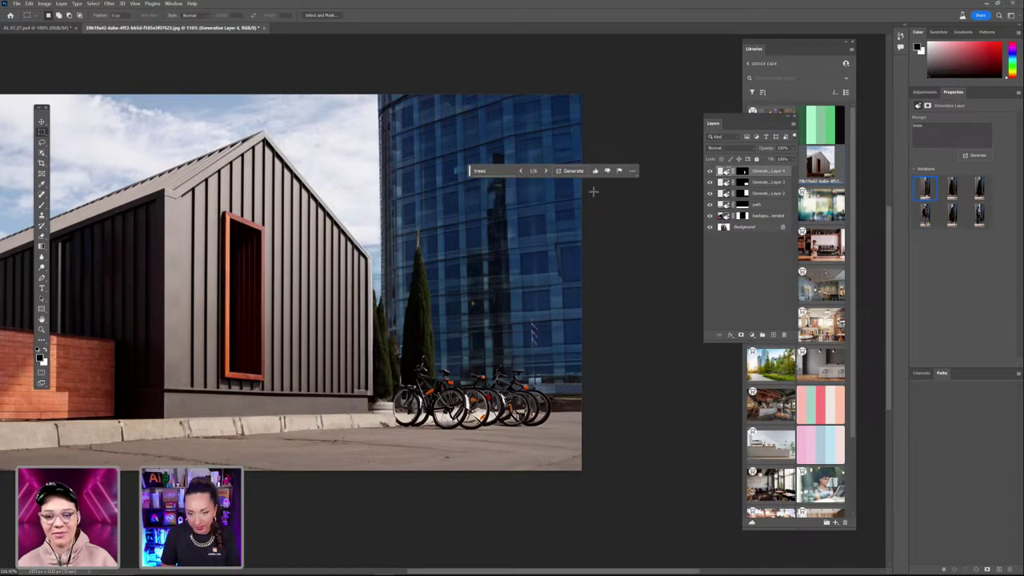
{"action": "left_click", "coordinate": [545, 171]}
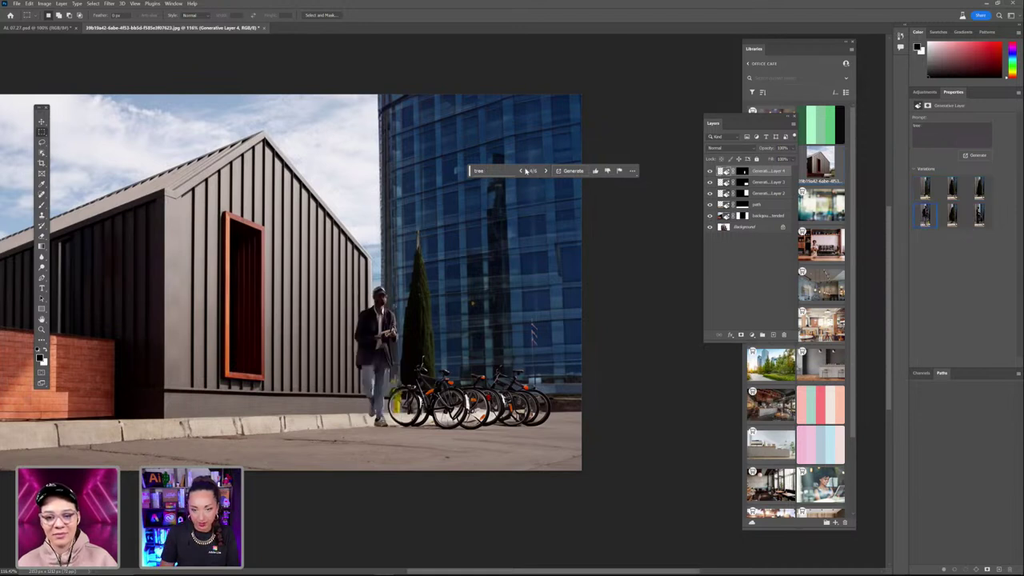
{"action": "left_click", "coordinate": [522, 171]}
{"action": "left_click", "coordinate": [523, 171]}
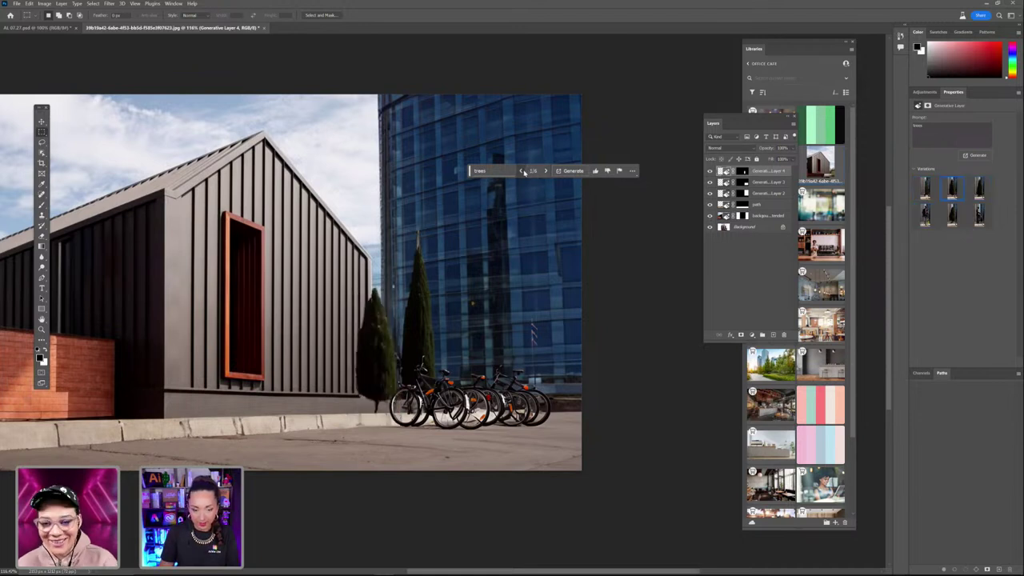
{"action": "left_click", "coordinate": [522, 171]}
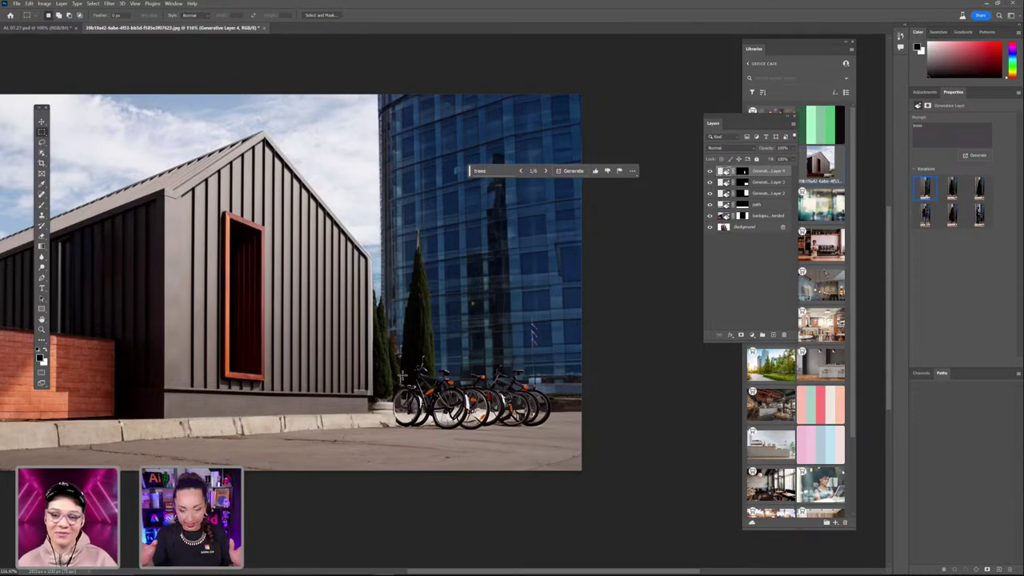
Pan the photo to the red brick wall and draw a freehand lasso around it
{"action": "left_click_drag", "start_coordinate": [381, 270], "coordinate": [552, 180]}
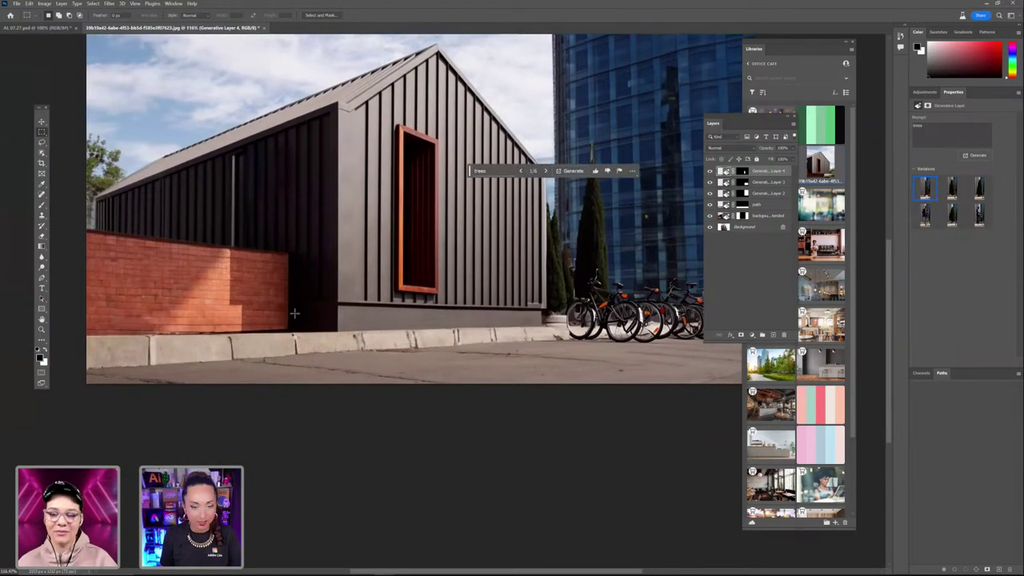
{"action": "left_click_drag", "start_coordinate": [344, 281], "coordinate": [373, 343]}
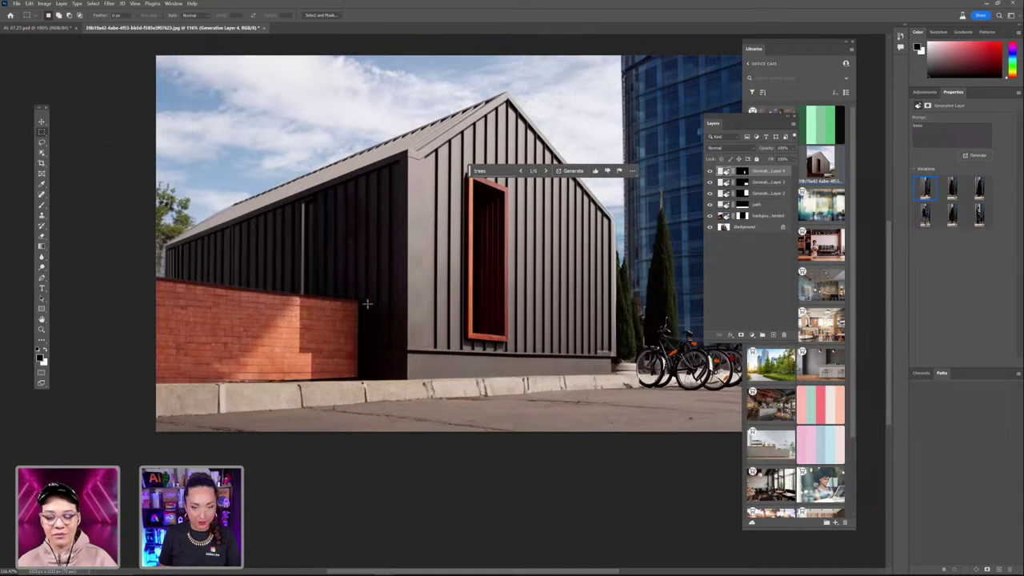
{"action": "left_click", "coordinate": [42, 142]}
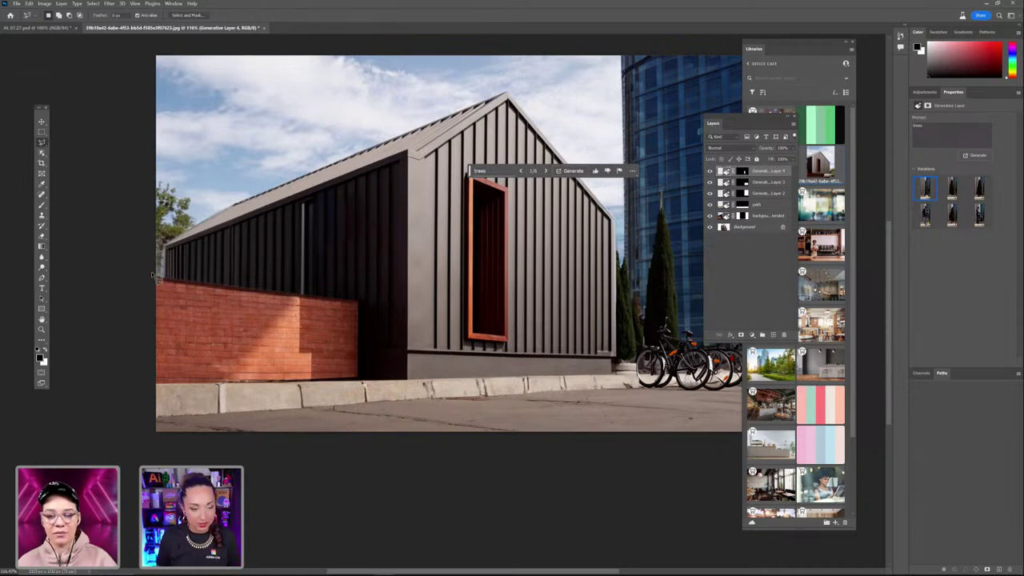
{"action": "mouse_move", "coordinate": [154, 272]}
{"action": "left_mouse_down"}
{"action": "mouse_move", "coordinate": [332, 276]}
{"action": "mouse_move", "coordinate": [370, 294]}
{"action": "mouse_move", "coordinate": [369, 383]}
{"action": "mouse_move", "coordinate": [138, 392]}
{"action": "mouse_move", "coordinate": [435, 373]}
{"action": "mouse_move", "coordinate": [405, 384]}
{"action": "mouse_move", "coordinate": [35, 404]}
{"action": "mouse_move", "coordinate": [129, 392]}
{"action": "mouse_move", "coordinate": [152, 273]}
{"action": "left_mouse_up"}
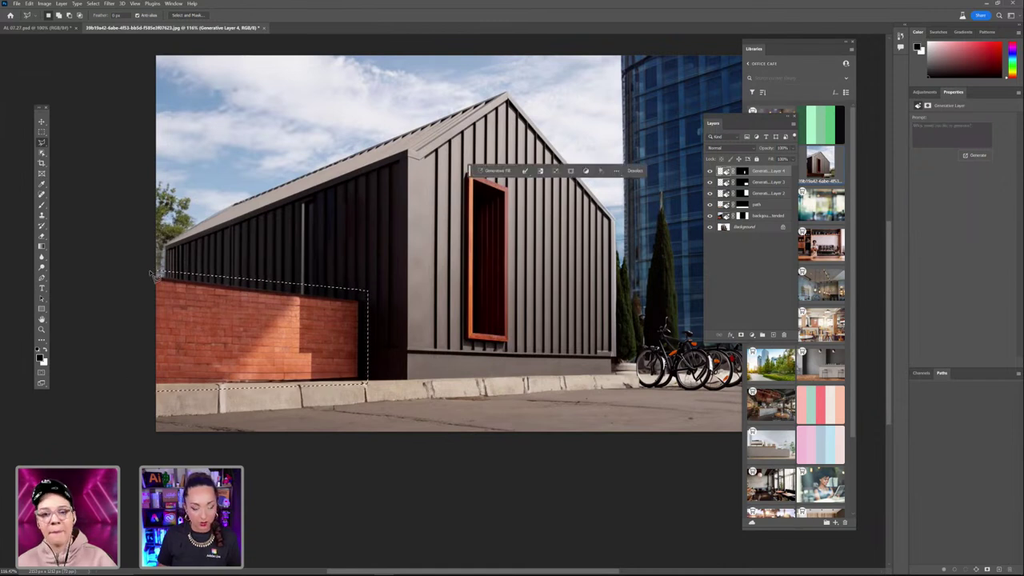
Run an empty-prompt Generative Fill on the wall and compare the second and third variations
{"action": "left_click", "coordinate": [510, 173]}
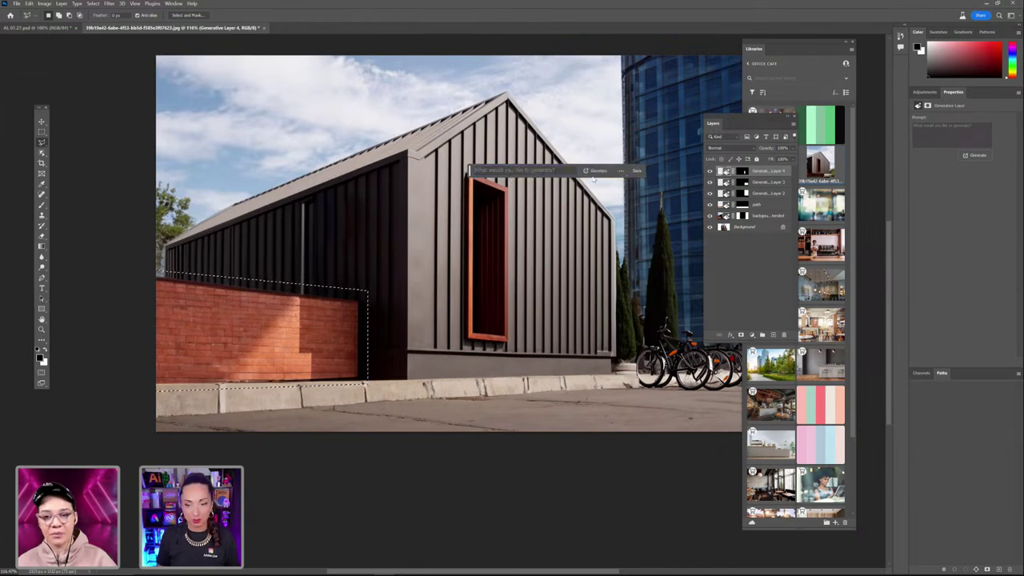
{"action": "left_click", "coordinate": [596, 171]}
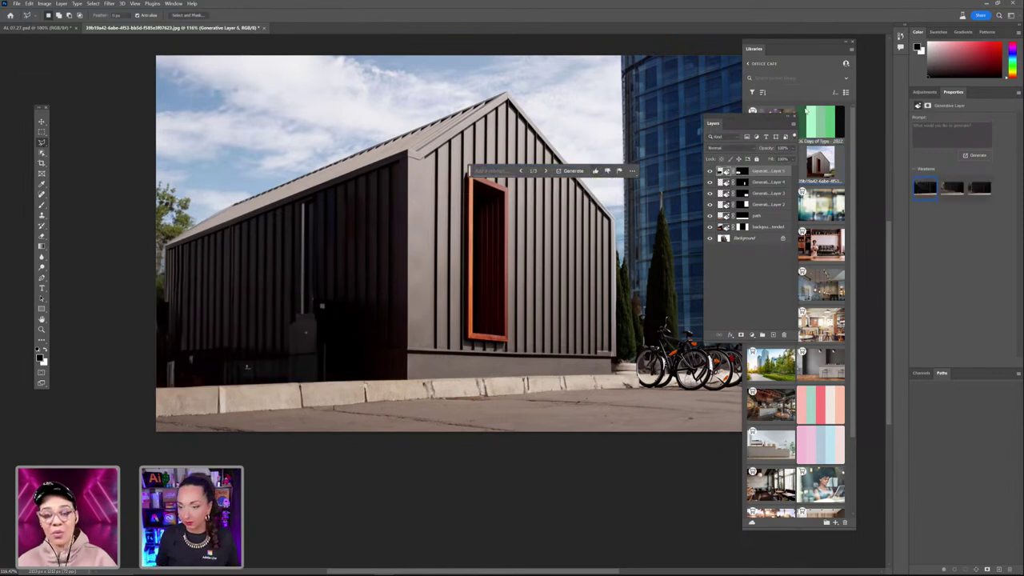
{"action": "left_click", "coordinate": [954, 190]}
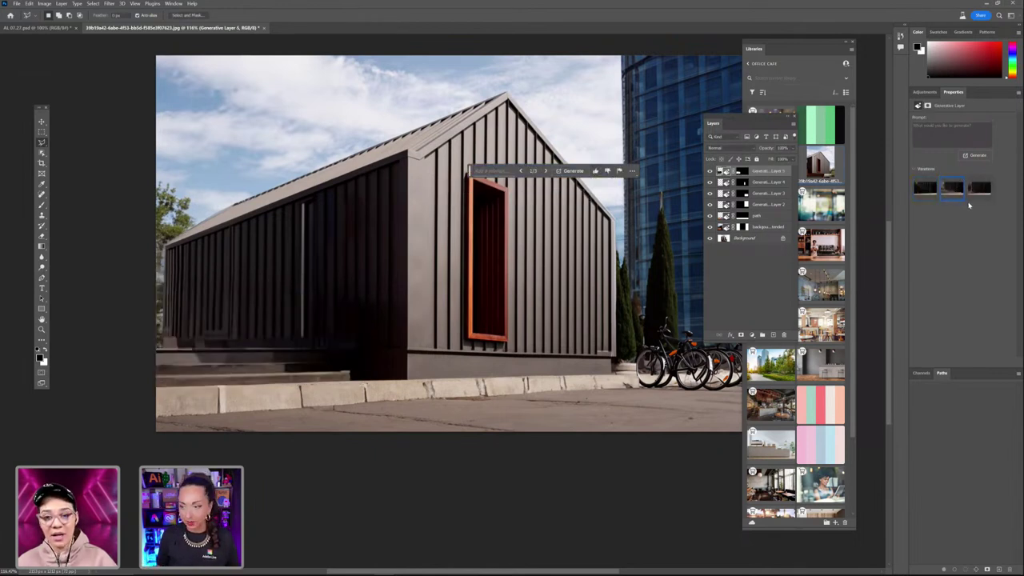
{"action": "left_click", "coordinate": [975, 196]}
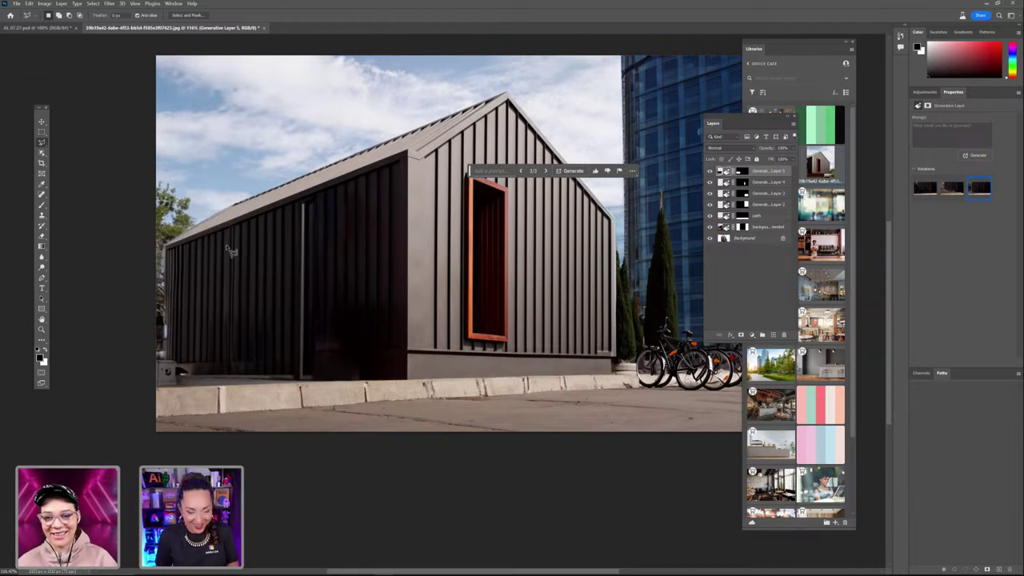
{"action": "left_click", "coordinate": [42, 131]}
Marquee the building's left edge, generate 'tree', and keep the third topiary variation
{"action": "left_click_drag", "start_coordinate": [150, 227], "coordinate": [218, 386]}
{"action": "left_click", "coordinate": [511, 169]}
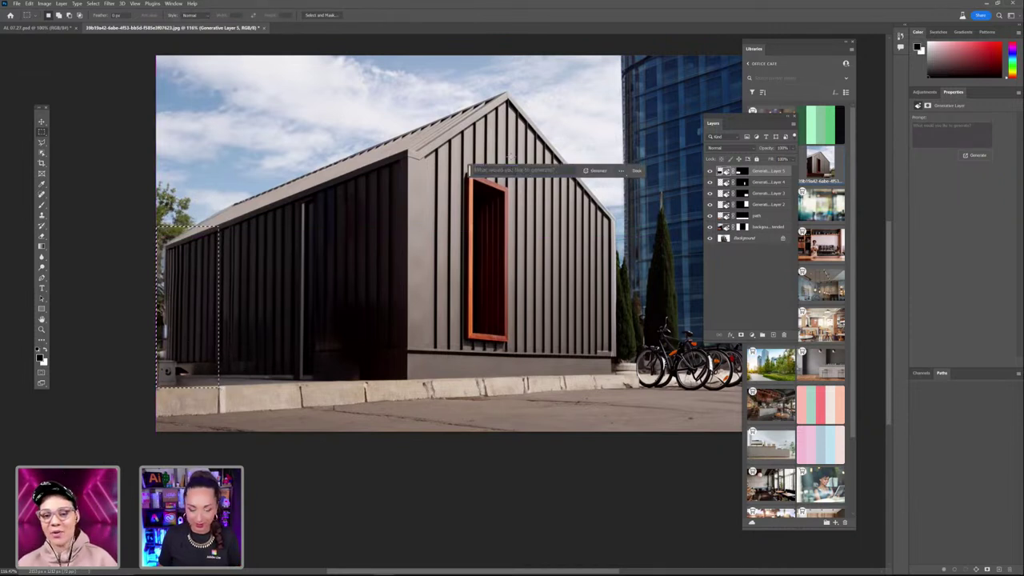
{"action": "type", "text": "tree"}
{"action": "key", "text": "Return"}
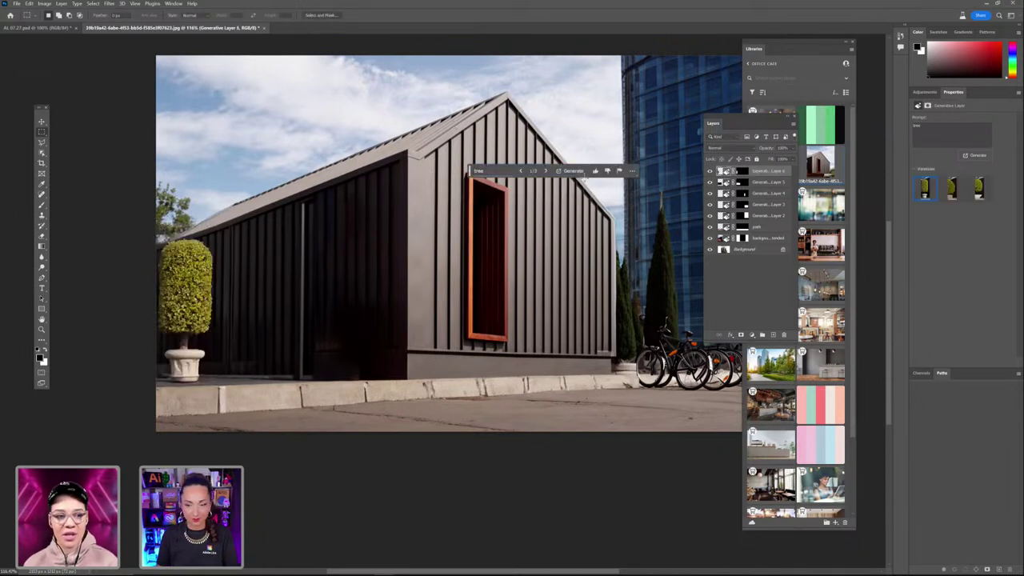
{"action": "left_click", "coordinate": [546, 171]}
{"action": "left_click", "coordinate": [548, 172]}
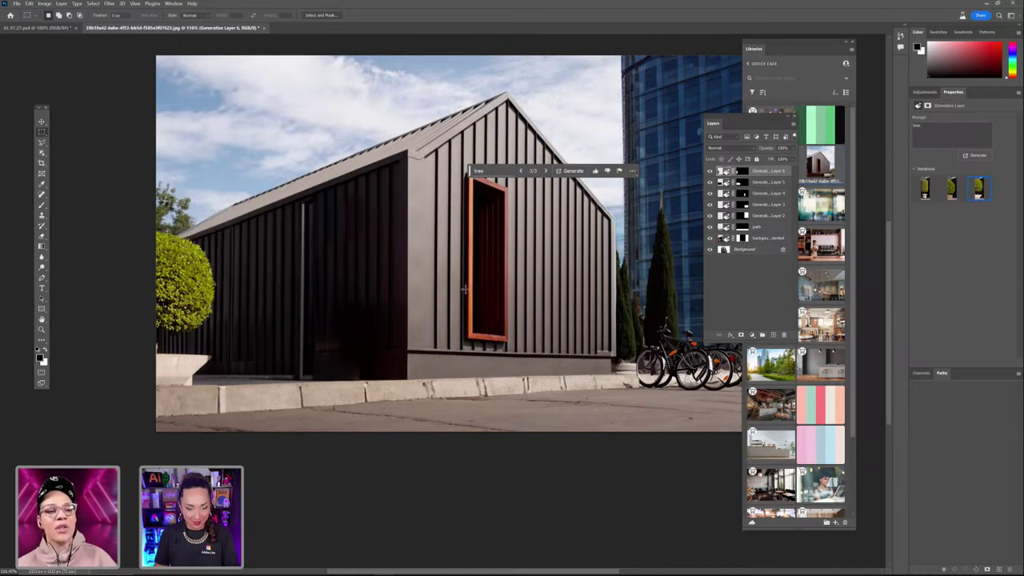
Fill the tall doorway strip with an empty-prompt Generative Fill and step to variation 3/3
{"action": "left_click_drag", "start_coordinate": [299, 200], "coordinate": [304, 265]}
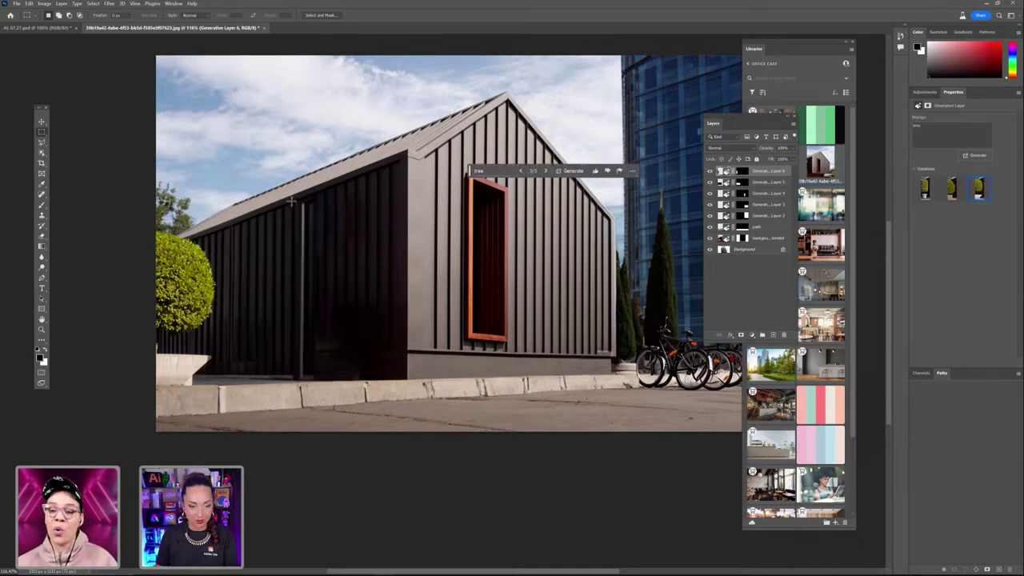
{"action": "left_click_drag", "start_coordinate": [292, 200], "coordinate": [333, 319]}
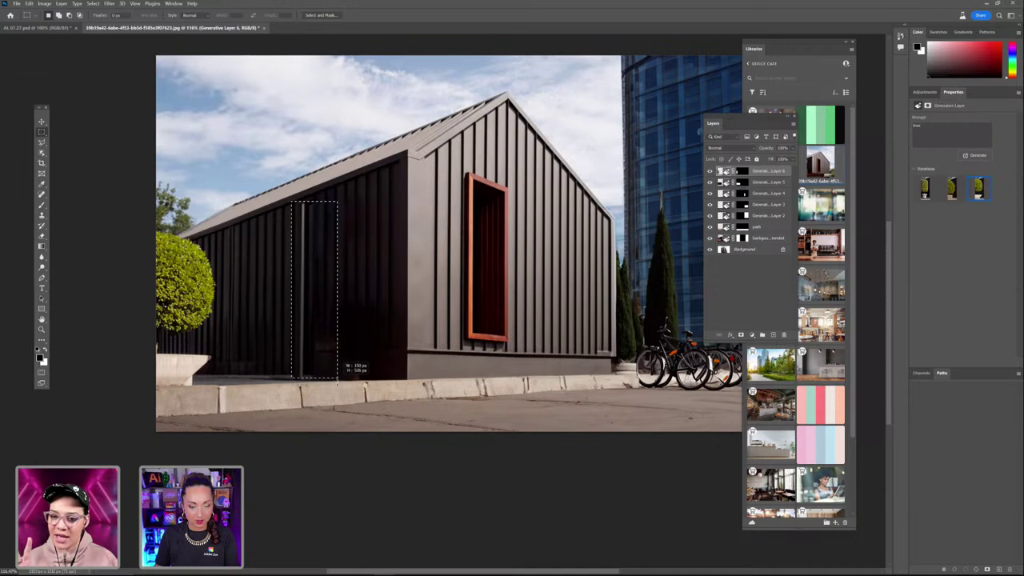
{"action": "left_click_drag", "start_coordinate": [337, 378], "coordinate": [336, 377]}
{"action": "left_click", "coordinate": [500, 172]}
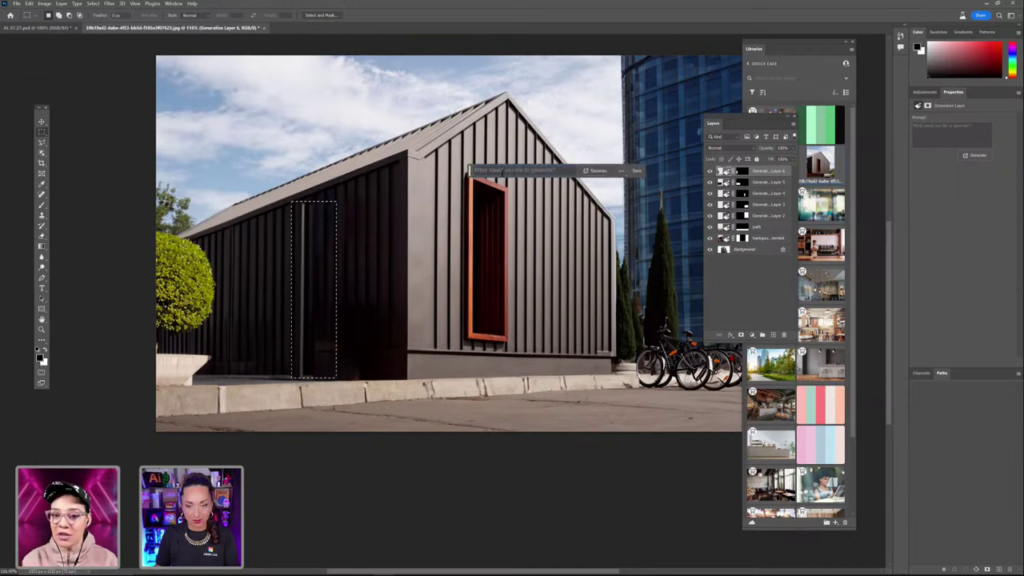
{"action": "left_click", "coordinate": [595, 171]}
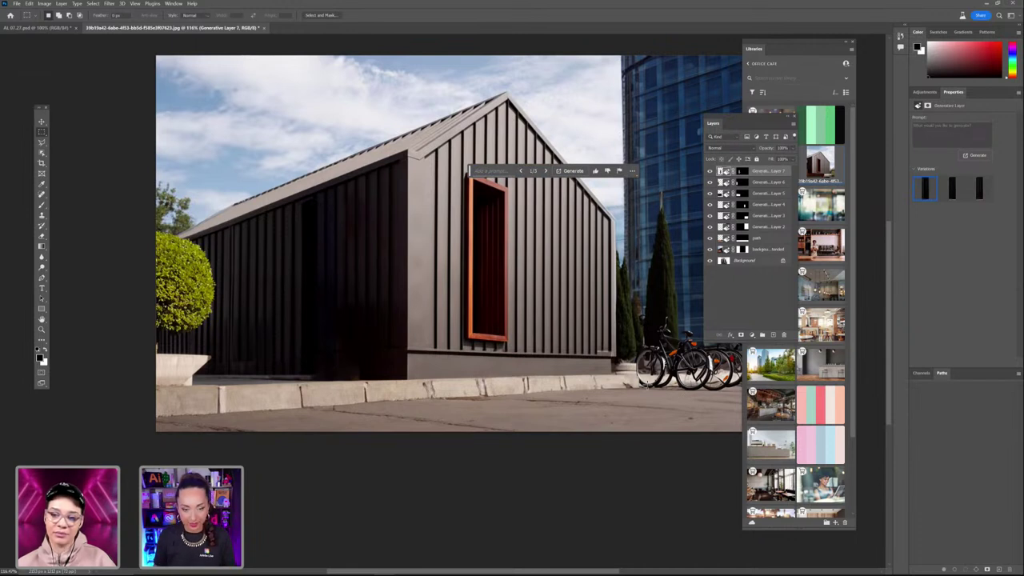
{"action": "left_click", "coordinate": [546, 170]}
{"action": "left_click", "coordinate": [546, 170]}
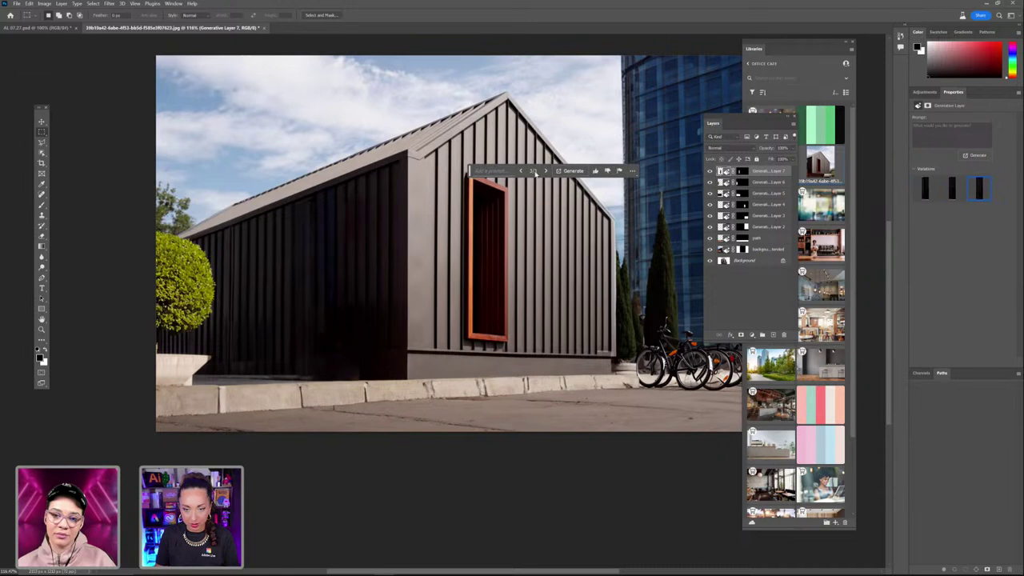
{"action": "left_click", "coordinate": [709, 171]}
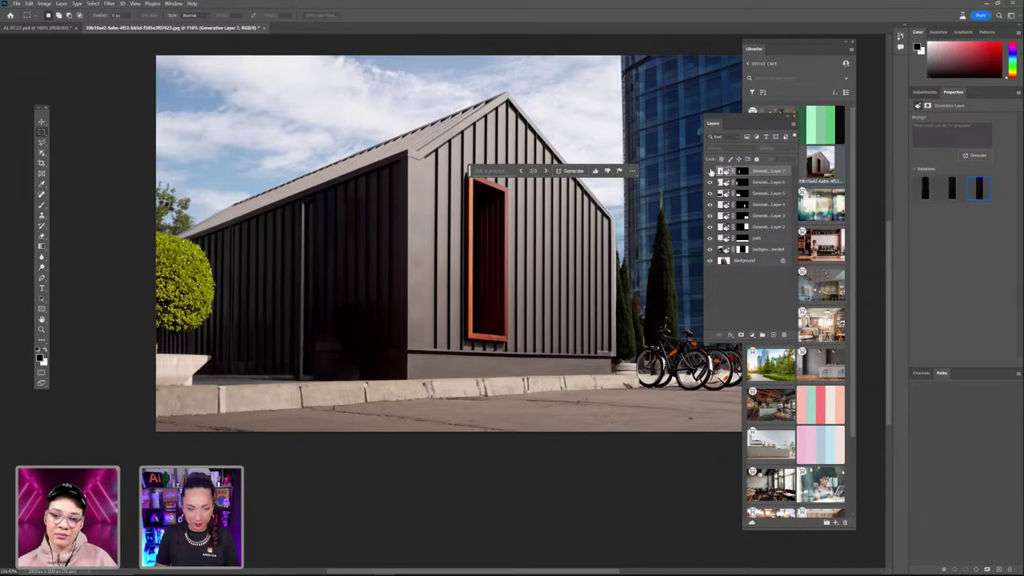
Compare the patched wall with the original, ending with Generative Layer 7 visible
{"action": "left_click", "coordinate": [709, 171]}
{"action": "left_click", "coordinate": [709, 171]}
{"action": "left_click", "coordinate": [709, 171]}
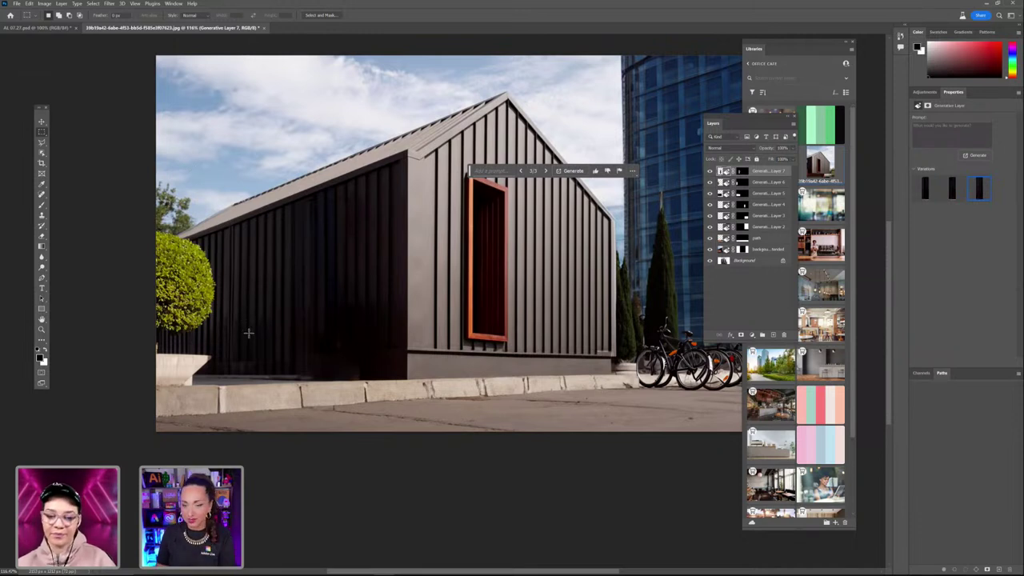
Outline a four-corner area on the left wall and generate a 'display window' fill
{"action": "left_click", "coordinate": [41, 142]}
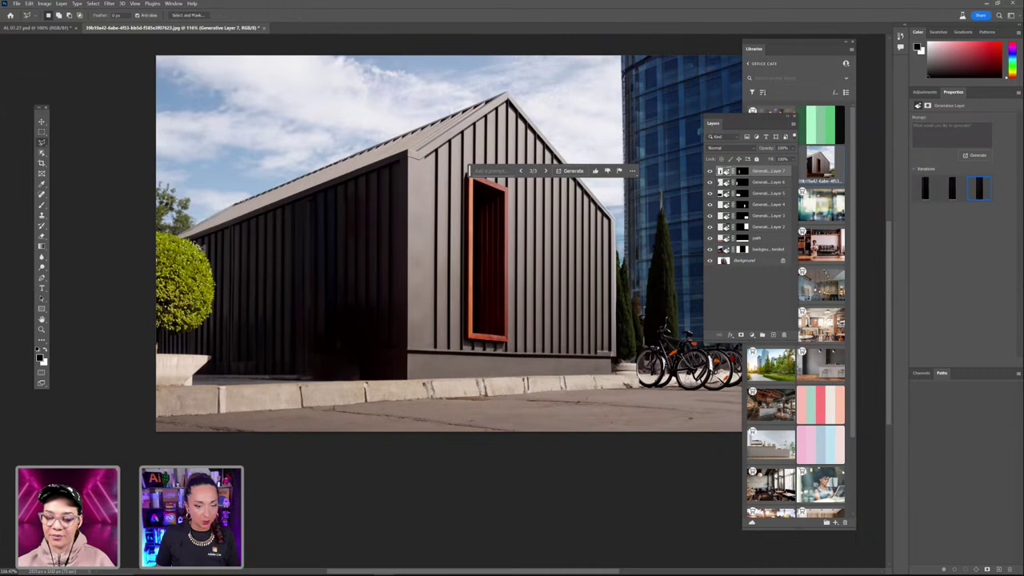
{"action": "left_click", "coordinate": [226, 254]}
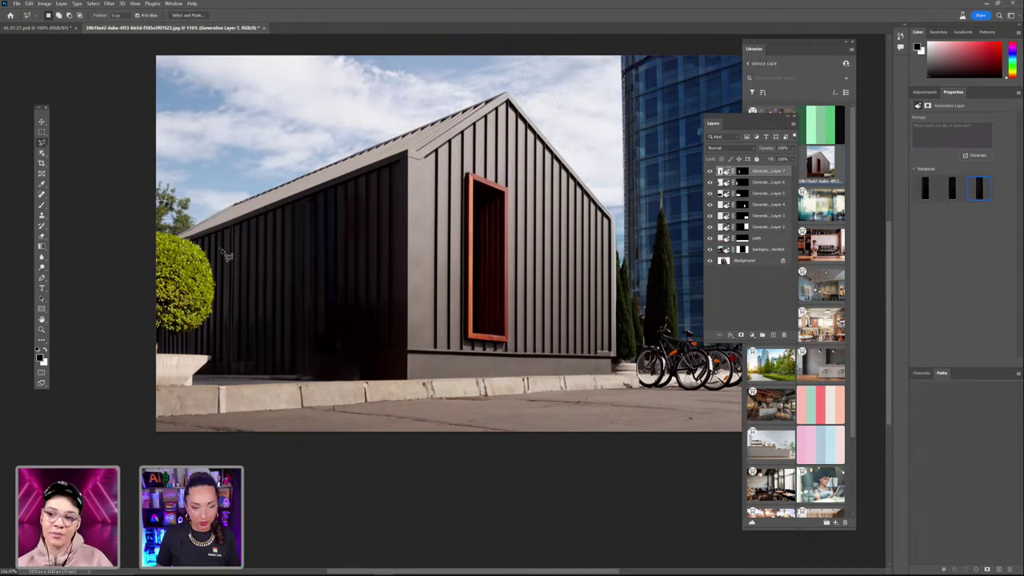
{"action": "left_click", "coordinate": [324, 219]}
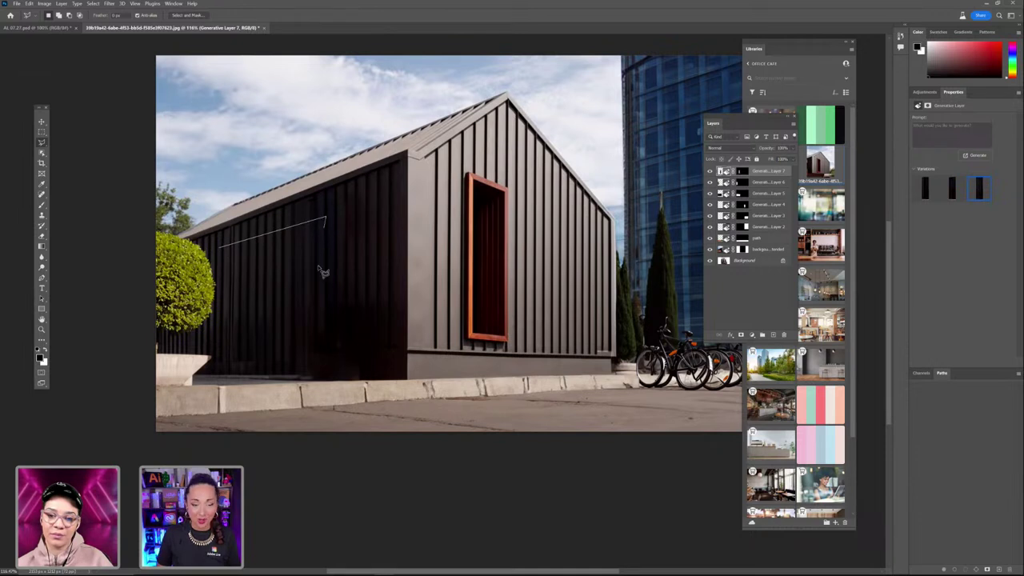
{"action": "left_click", "coordinate": [325, 333]}
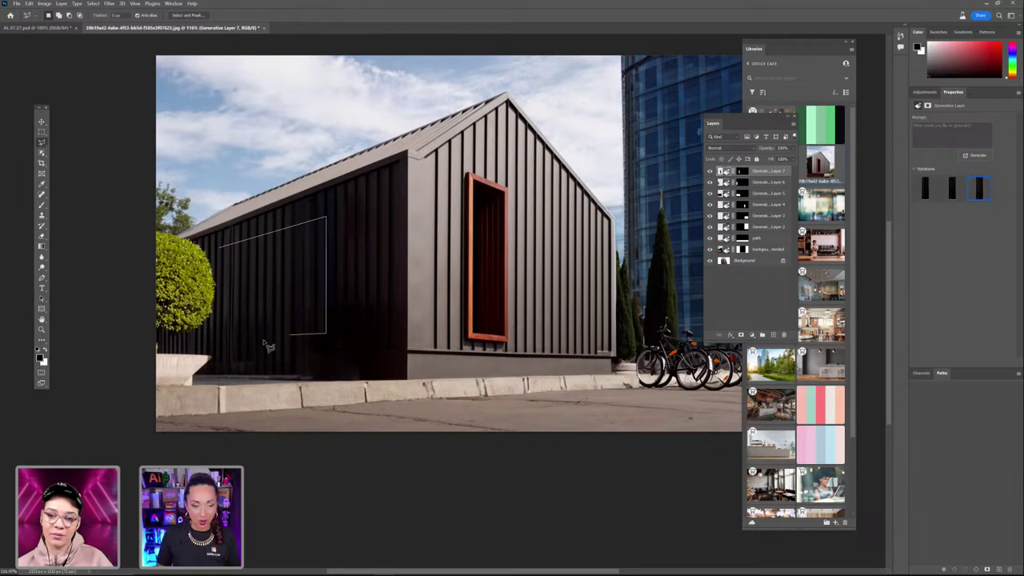
{"action": "left_click", "coordinate": [221, 333]}
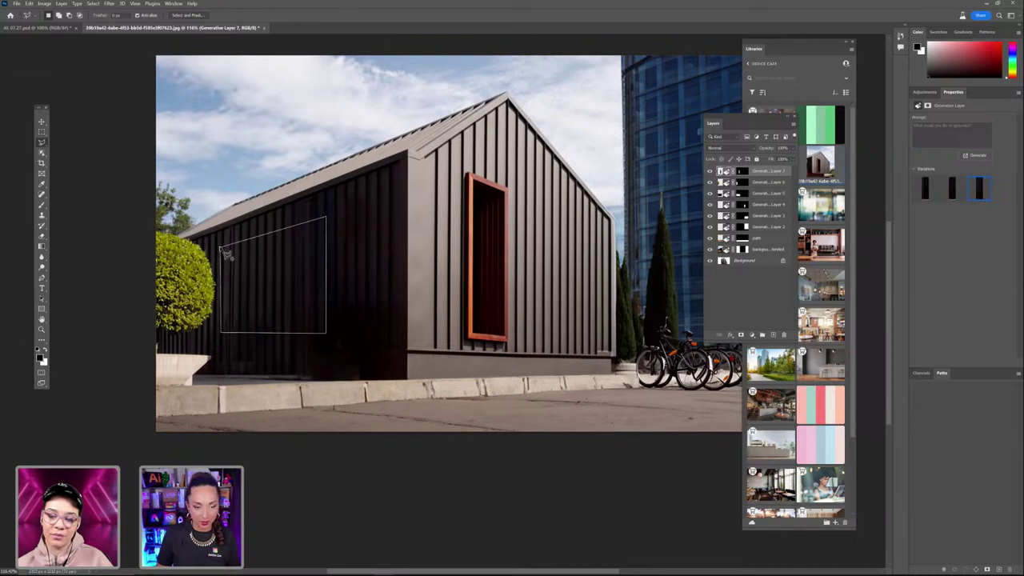
{"action": "left_click", "coordinate": [224, 251]}
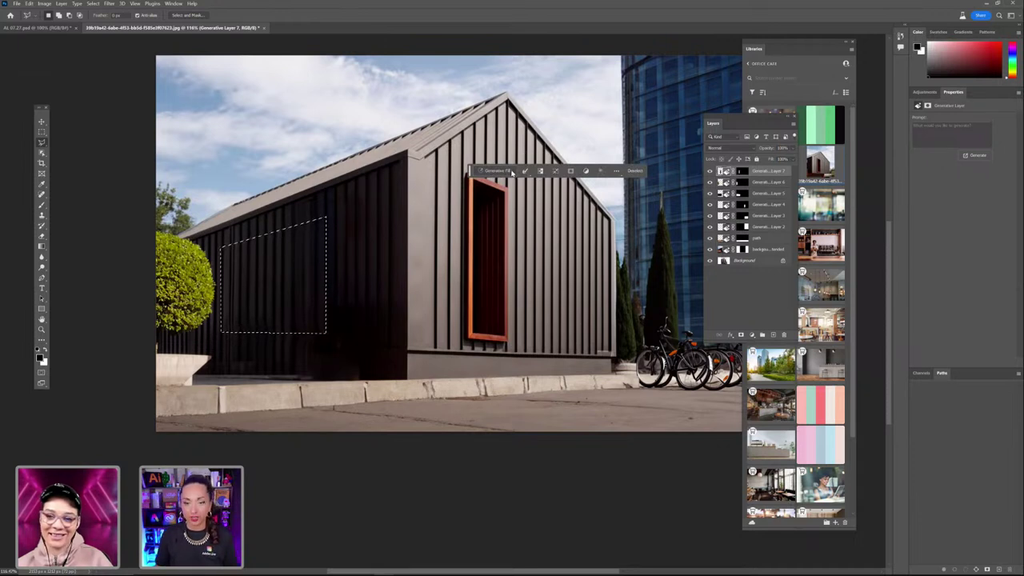
{"action": "left_click", "coordinate": [512, 172]}
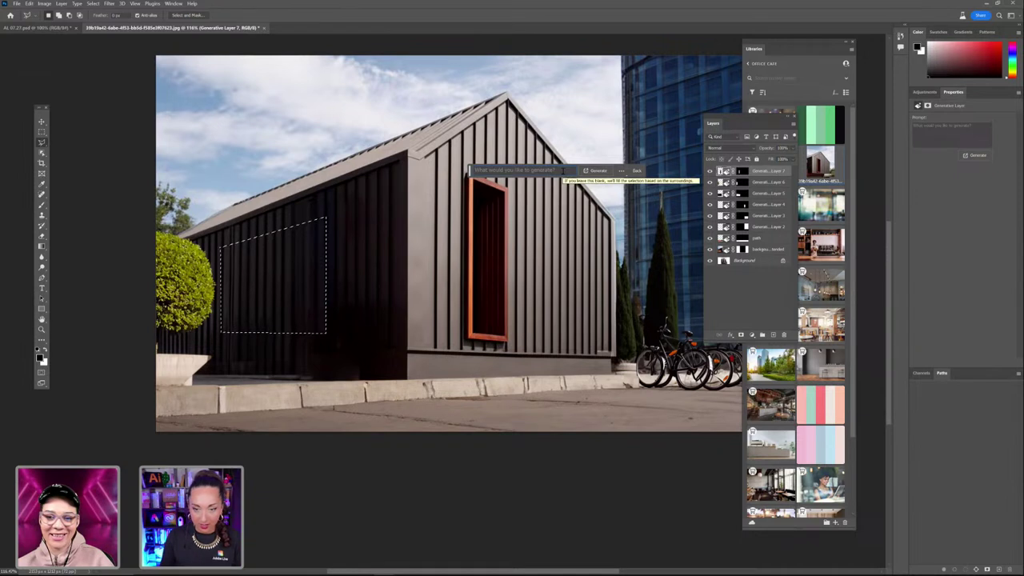
{"action": "left_click_drag", "start_coordinate": [563, 171], "coordinate": [466, 168]}
{"action": "type", "text": "sho"}
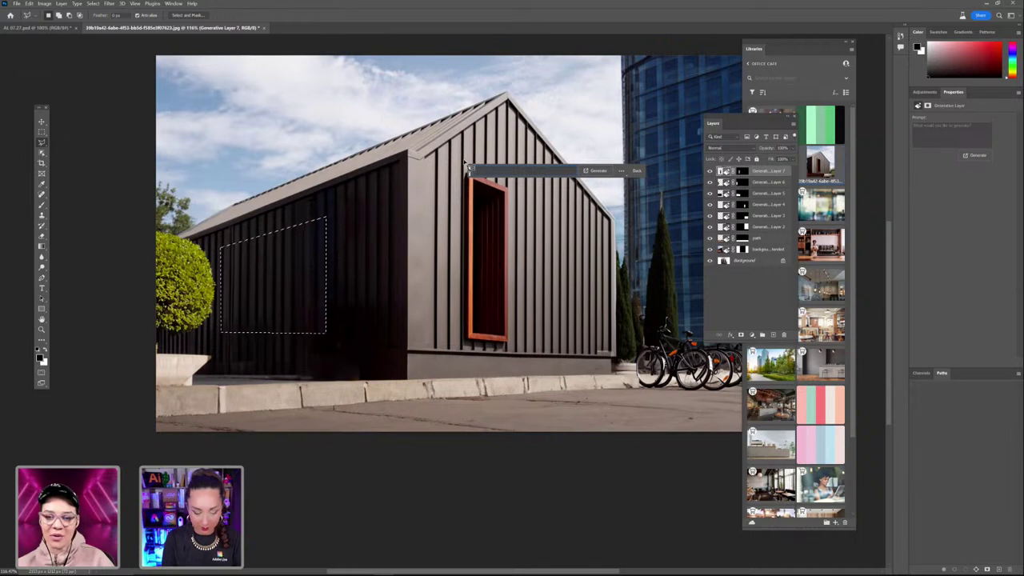
{"action": "type", "text": "o"}
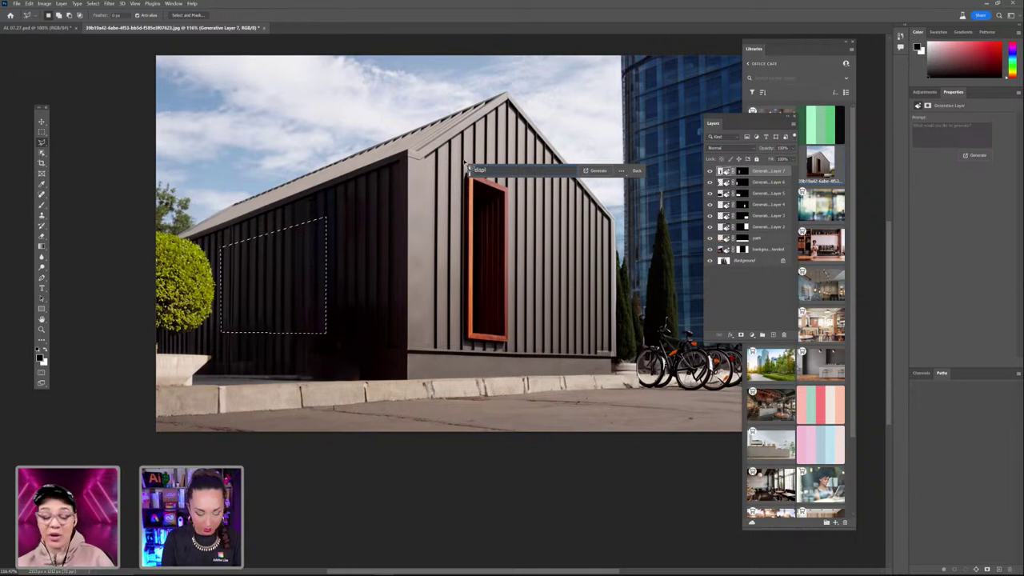
{"action": "type", "text": "ndow"}
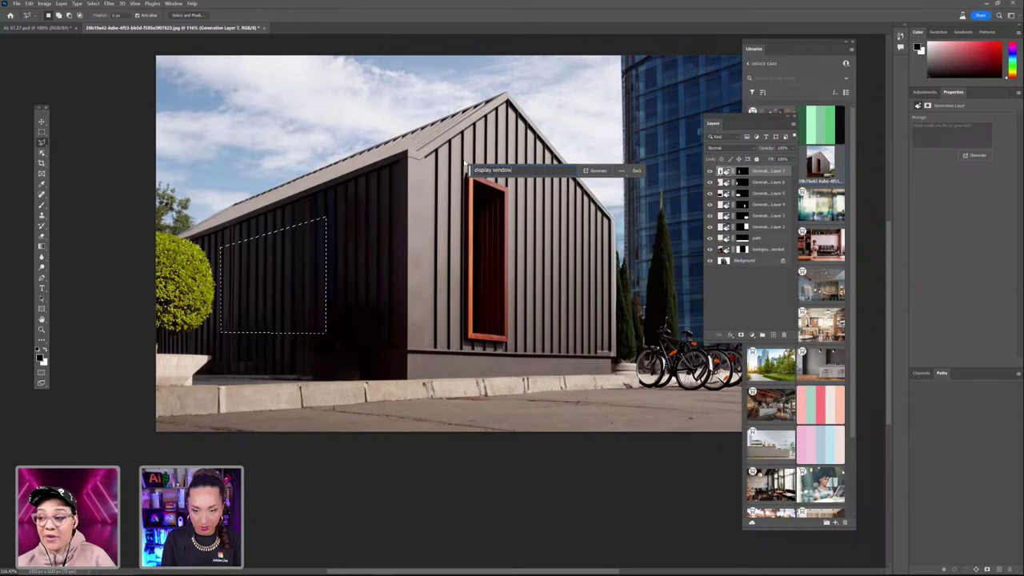
{"action": "key", "text": "Return"}
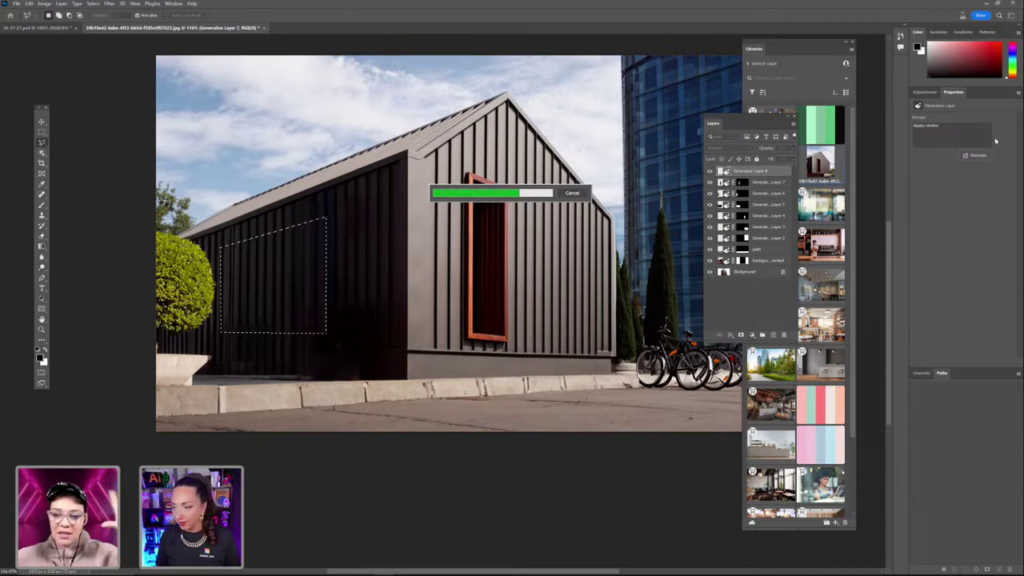
Float the Properties panel, compare the display window variations, then delete Generative Layer 8
{"action": "left_click_drag", "start_coordinate": [953, 92], "coordinate": [469, 155]}
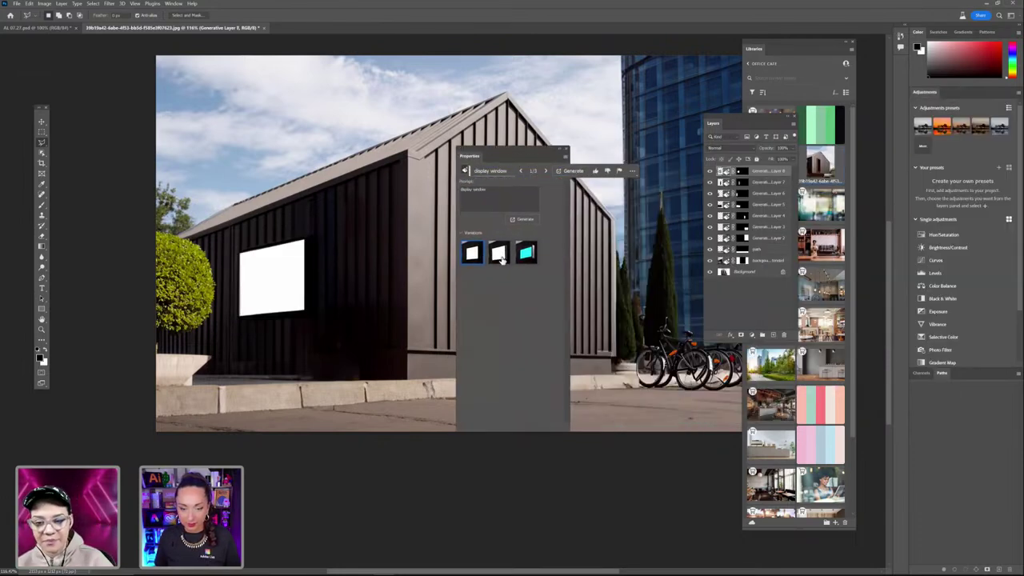
{"action": "left_click", "coordinate": [498, 253]}
{"action": "left_click", "coordinate": [525, 254]}
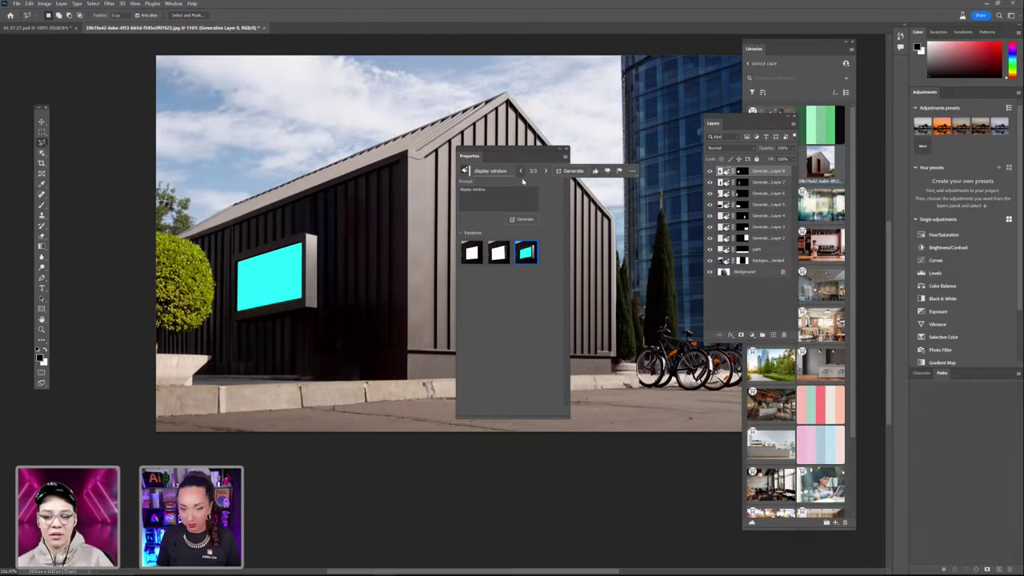
{"action": "left_click", "coordinate": [709, 171]}
{"action": "left_click", "coordinate": [709, 171]}
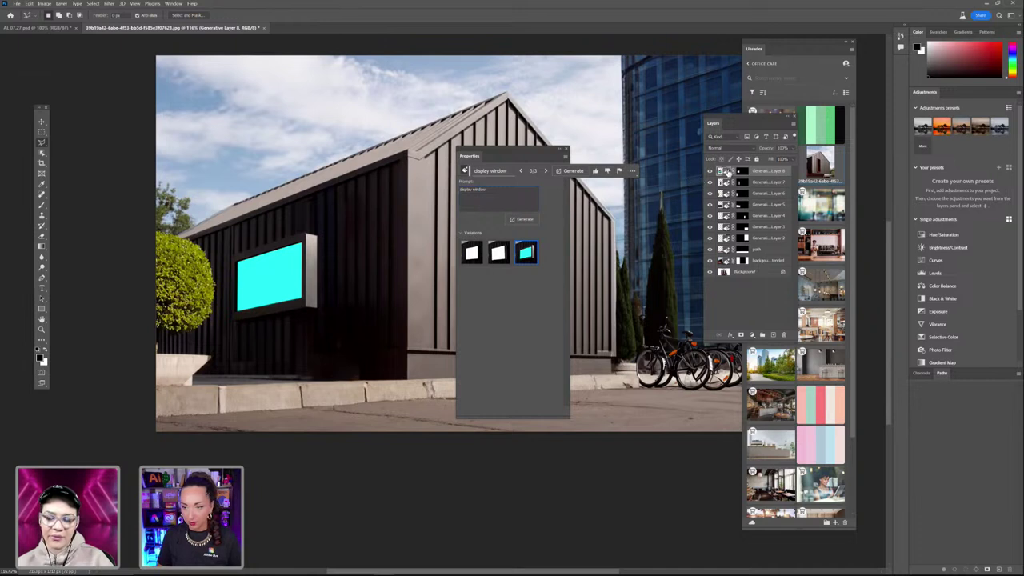
{"action": "left_click", "coordinate": [709, 173]}
{"action": "left_click", "coordinate": [709, 173]}
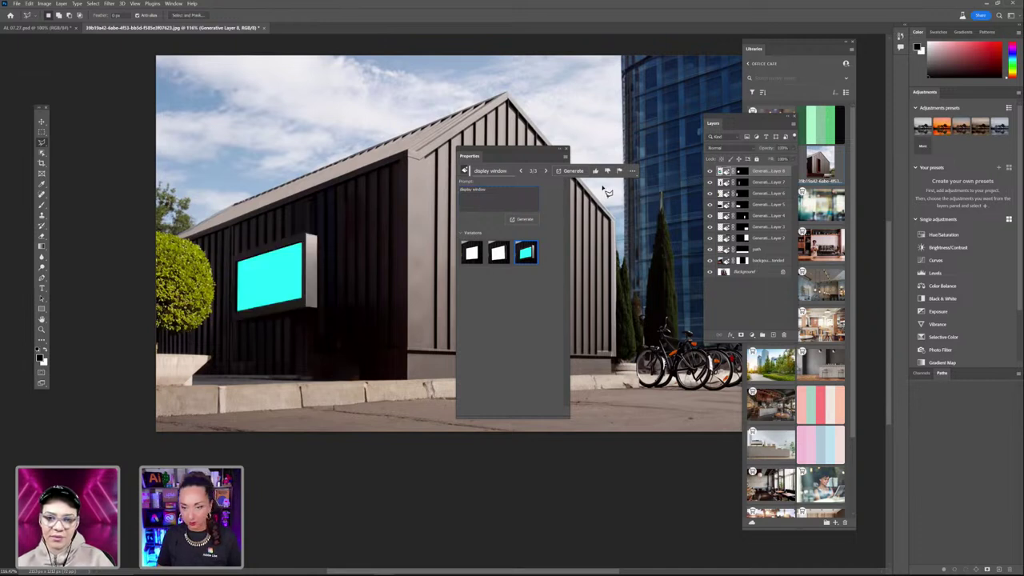
{"action": "left_click_drag", "start_coordinate": [774, 173], "coordinate": [783, 335]}
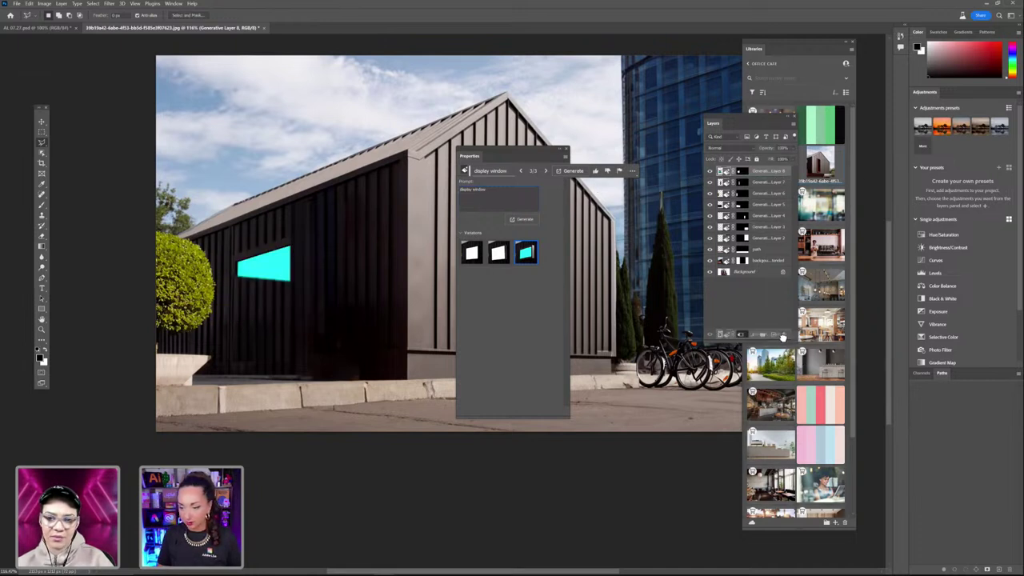
Outline a rectangle on the dark left wall and generate a 'cafe interior' fill
{"action": "left_click", "coordinate": [216, 244]}
{"action": "left_click", "coordinate": [320, 213]}
{"action": "left_click", "coordinate": [320, 353]}
{"action": "left_click", "coordinate": [216, 354]}
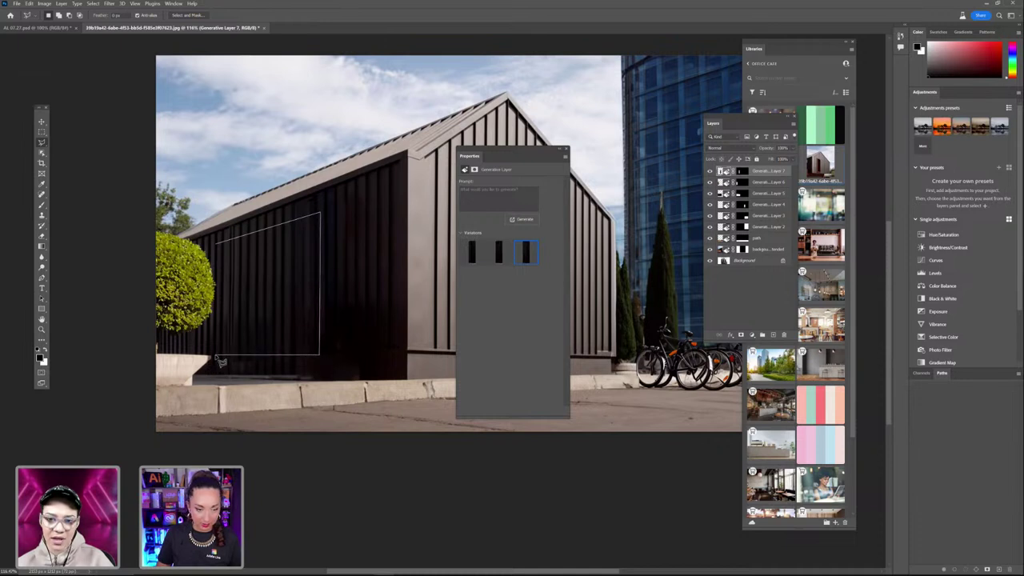
{"action": "left_click", "coordinate": [217, 243]}
{"action": "left_click", "coordinate": [538, 193]}
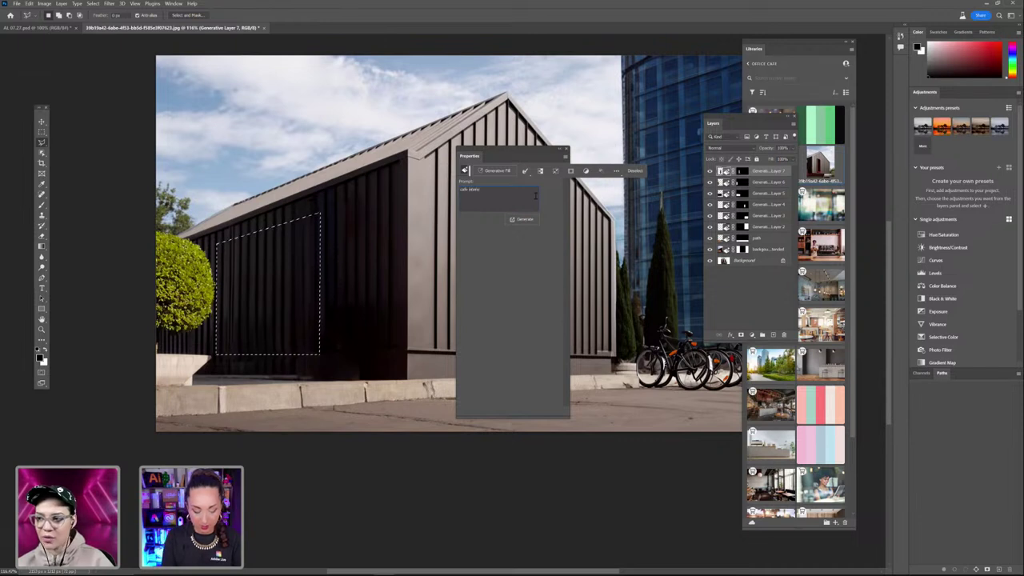
{"action": "key", "text": "Return"}
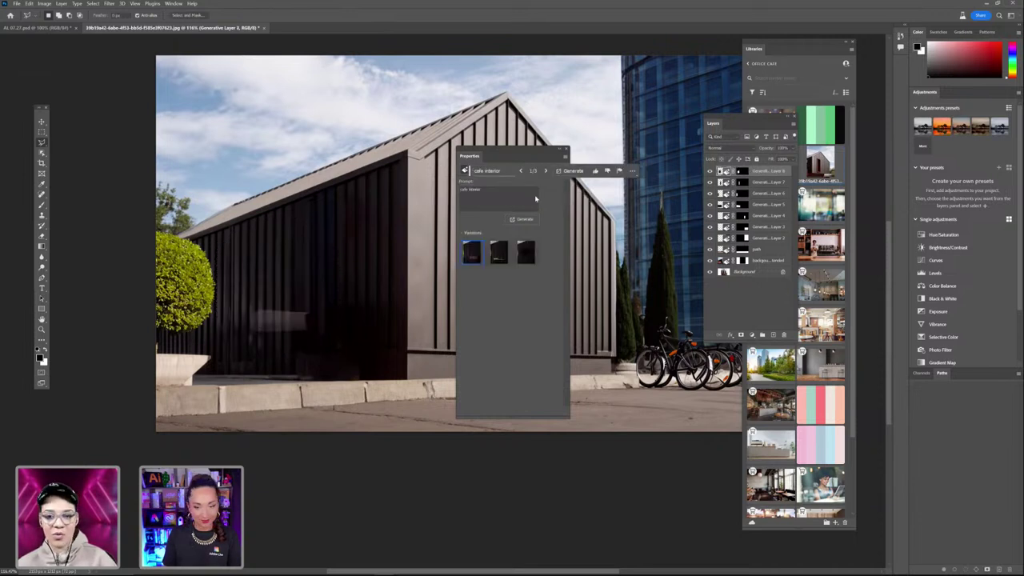
Keep the second cafe interior variation with the bench and clear the old prompt text
{"action": "left_click", "coordinate": [524, 253]}
{"action": "left_click", "coordinate": [497, 252]}
{"action": "left_click", "coordinate": [472, 252]}
{"action": "left_click", "coordinate": [491, 257]}
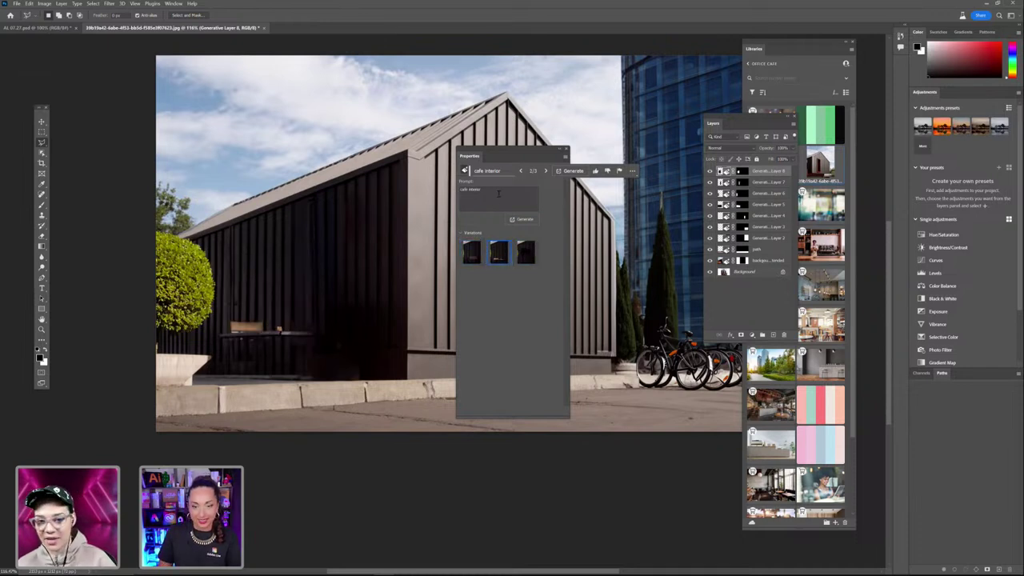
{"action": "left_click_drag", "start_coordinate": [498, 192], "coordinate": [454, 196]}
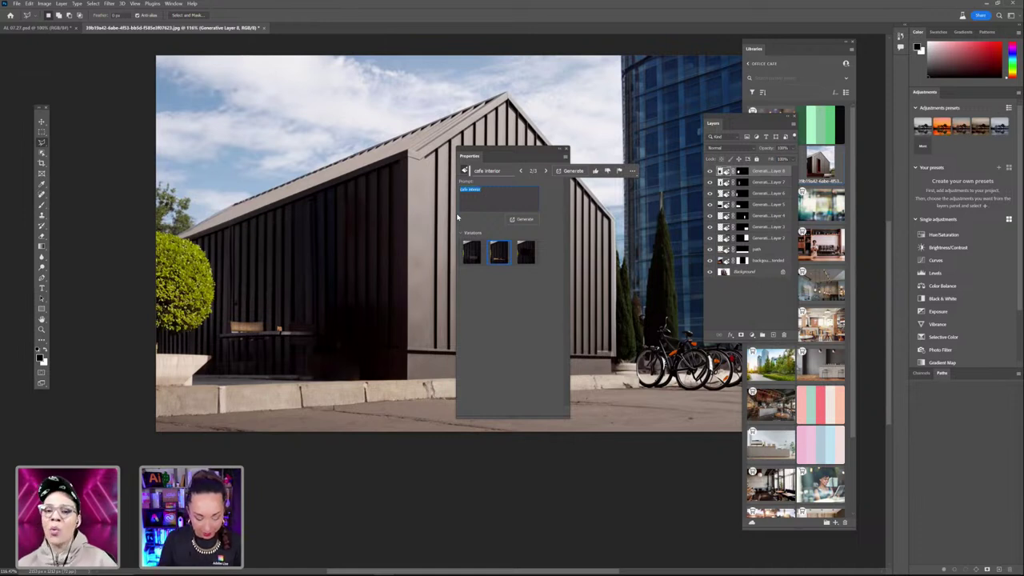
{"action": "key", "text": "BackSpace"}
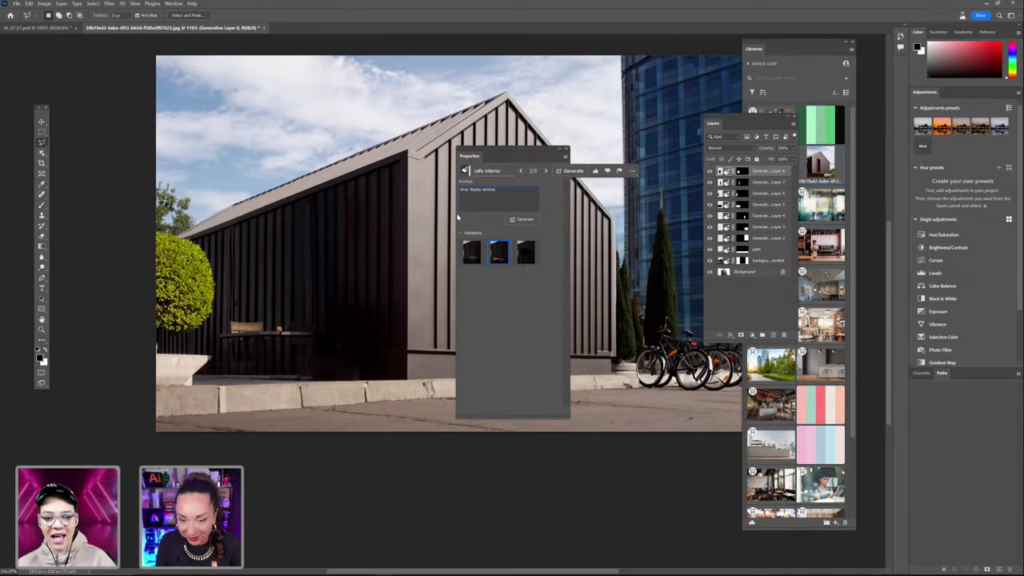
Regenerate with the 'shop display window' prompt and compare its three variations
{"action": "left_click", "coordinate": [524, 220]}
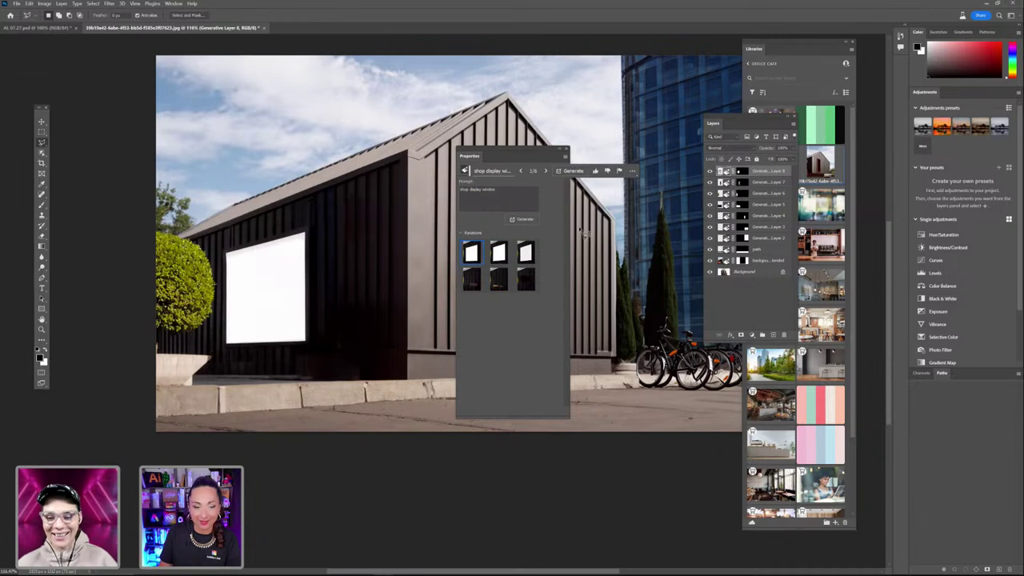
{"action": "left_click", "coordinate": [498, 254]}
{"action": "left_click", "coordinate": [528, 254]}
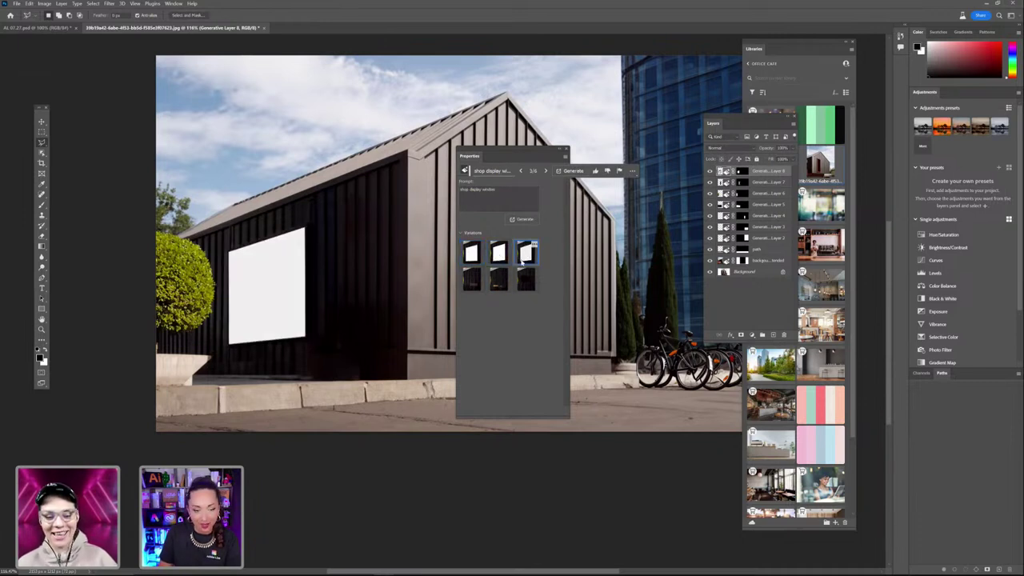
{"action": "left_click", "coordinate": [505, 256]}
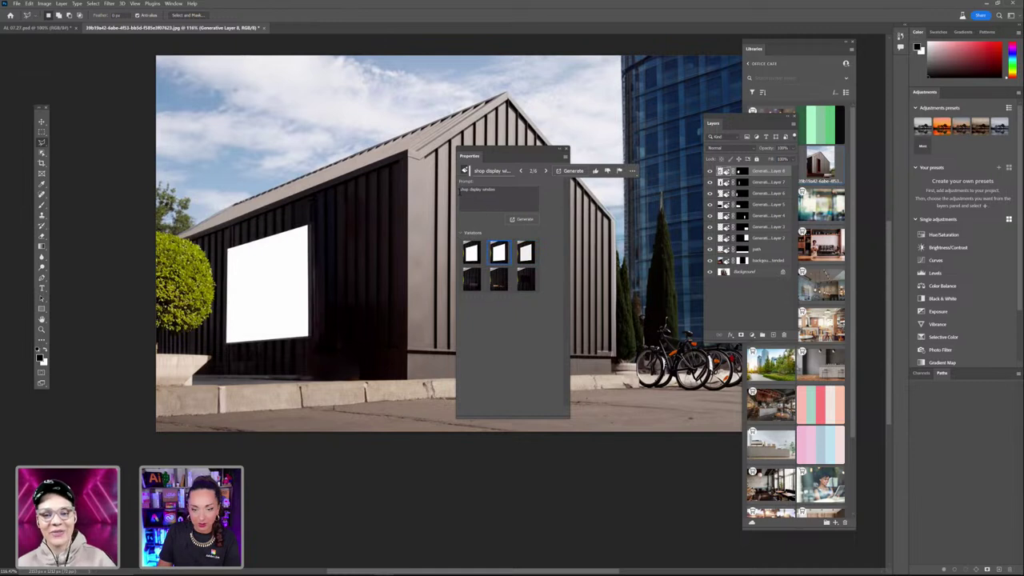
Generate further display window batches and keep the plain white frameless panel variation
{"action": "left_click", "coordinate": [521, 220]}
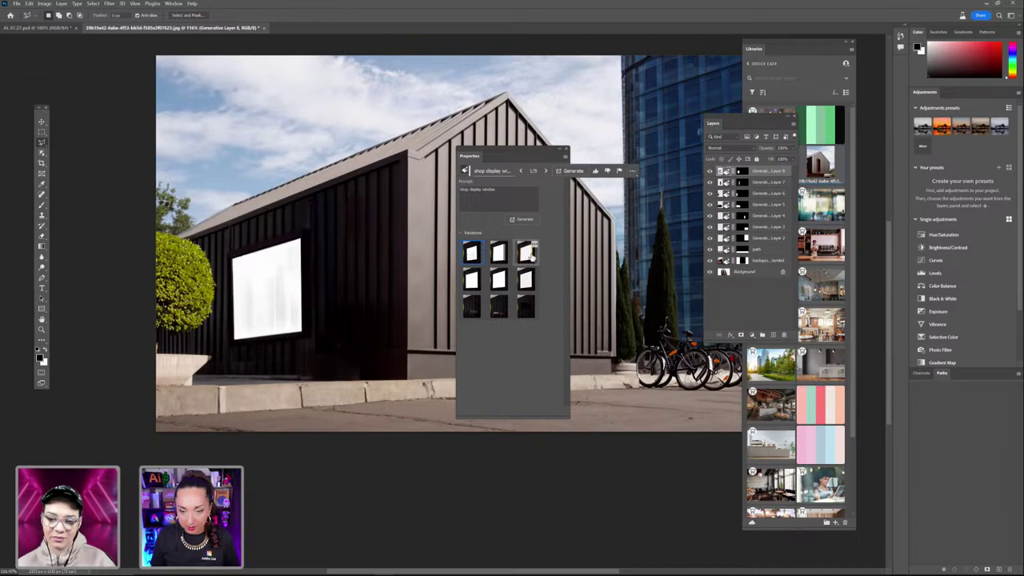
{"action": "left_click", "coordinate": [528, 255]}
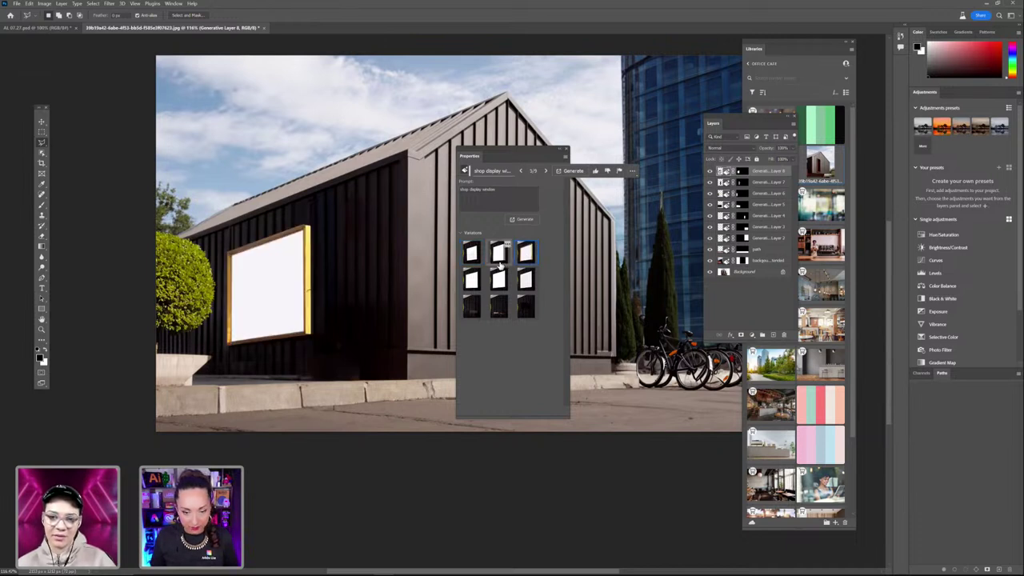
{"action": "left_click", "coordinate": [499, 263]}
{"action": "left_click", "coordinate": [472, 255]}
{"action": "left_click", "coordinate": [516, 219]}
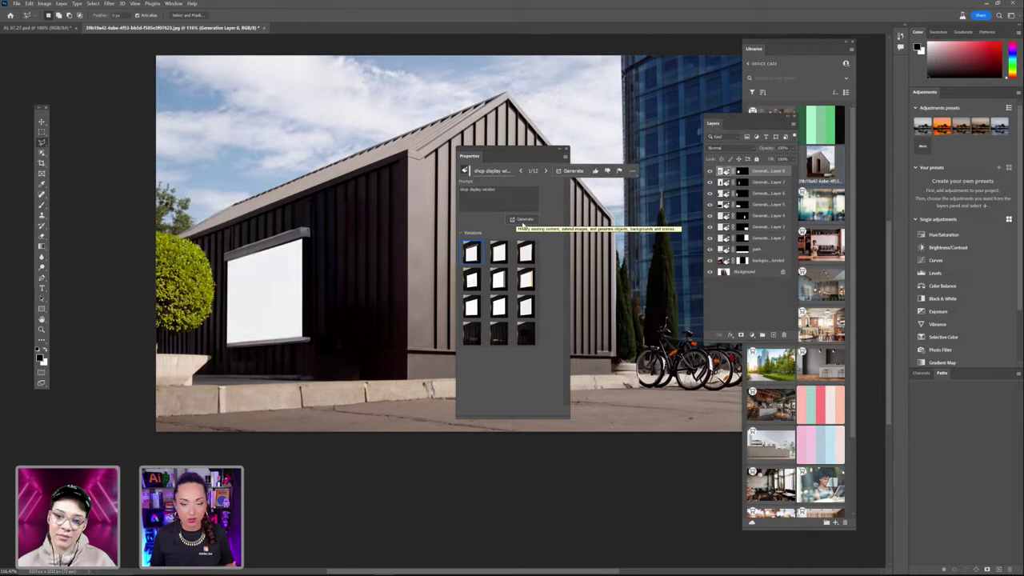
{"action": "left_click", "coordinate": [497, 254]}
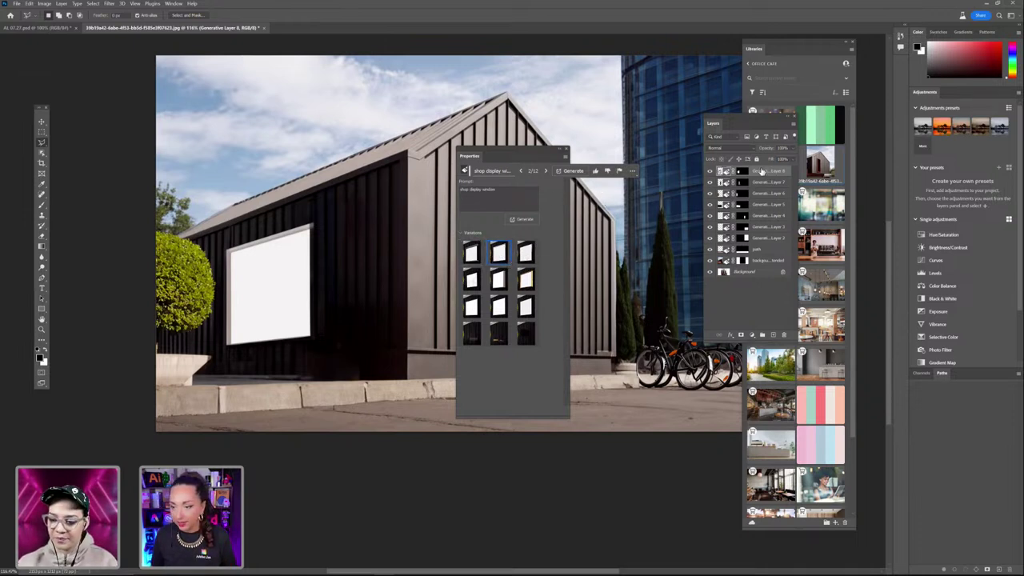
Dock the Layers list beside Properties, rename Generative Layer 8 to 'window' and Layer 7 to 'a'
{"action": "left_click_drag", "start_coordinate": [714, 117], "coordinate": [618, 156]}
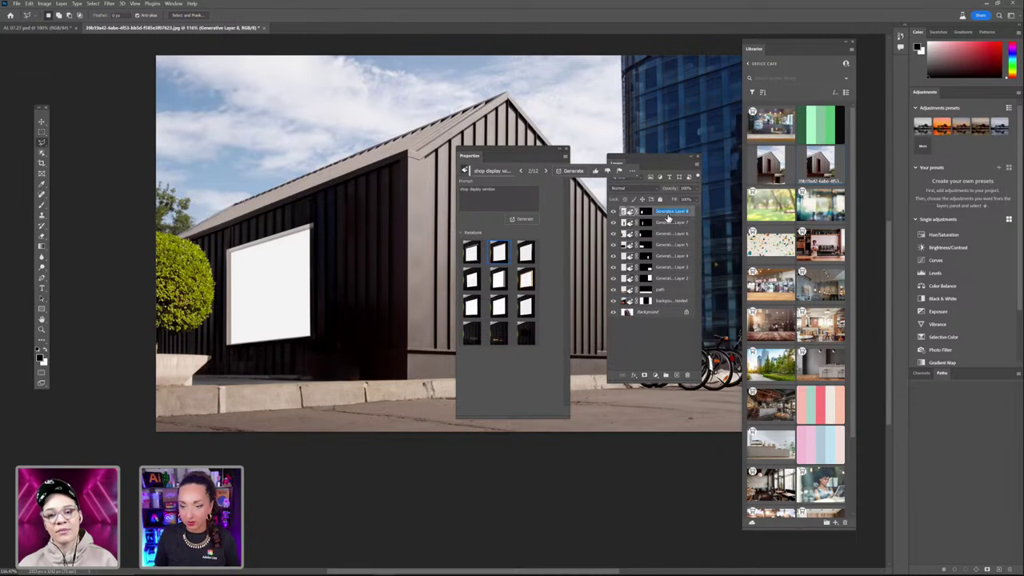
{"action": "key", "text": "BackSpace"}
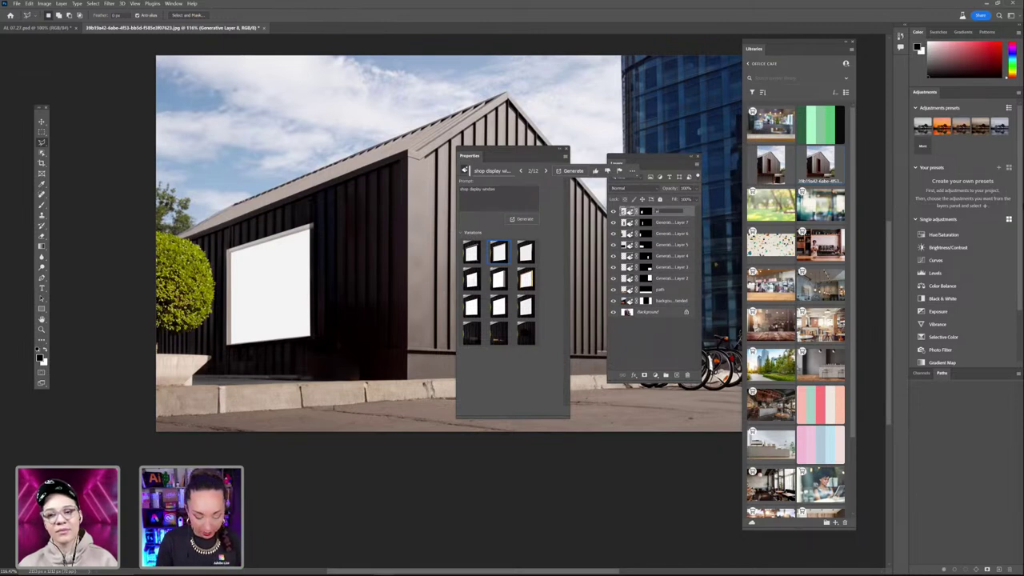
{"action": "type", "text": "window"}
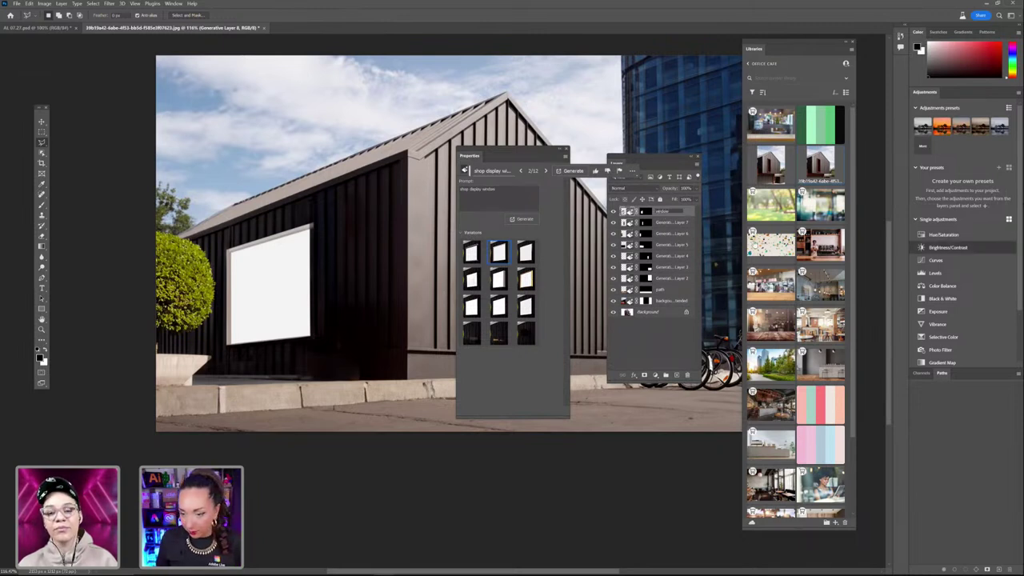
{"action": "left_click", "coordinate": [662, 221]}
{"action": "double_click", "coordinate": [665, 221]}
{"action": "key", "text": "BackSpace"}
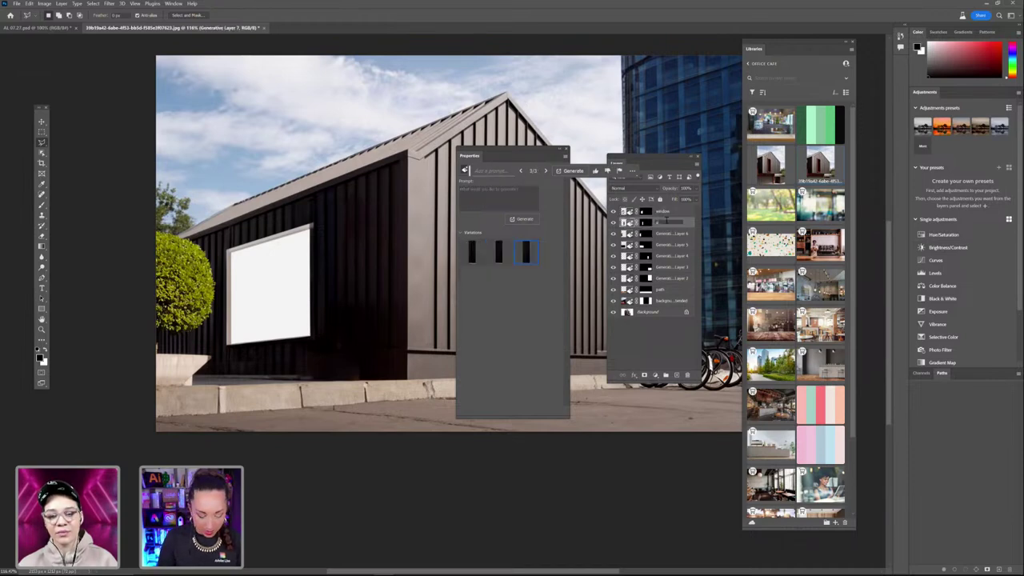
{"action": "type", "text": "a"}
{"action": "key", "text": "Return"}
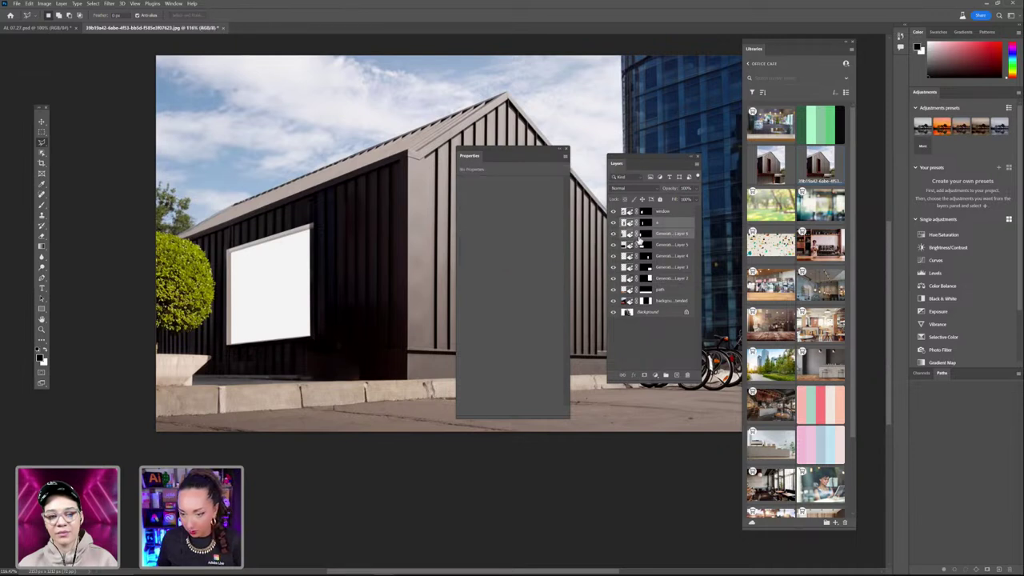
Group the side-building layers with Ctrl+G and rename the group 'side building'
{"action": "left_click", "coordinate": [661, 247]}
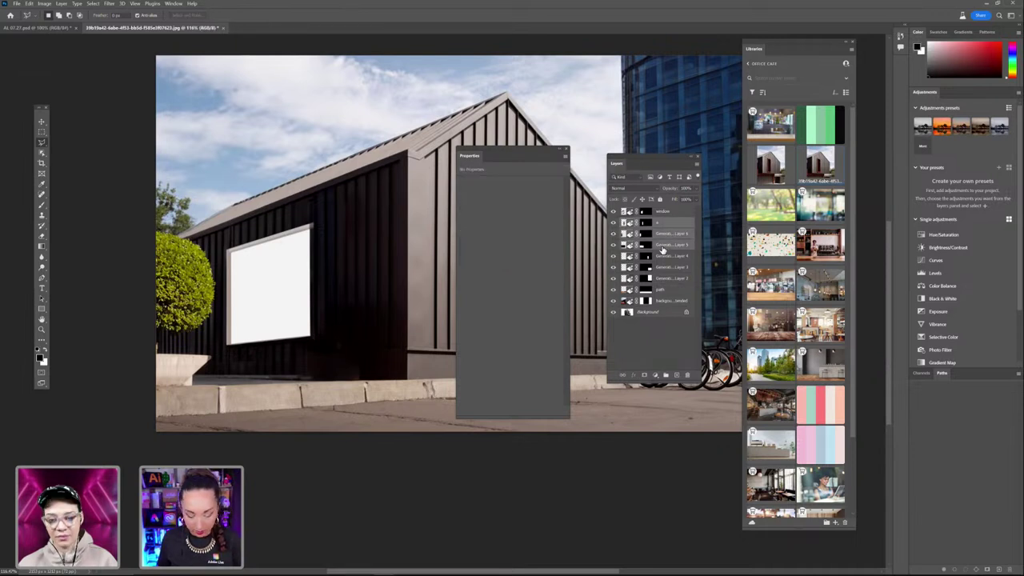
{"action": "key", "text": "ctrl+g"}
{"action": "left_click", "coordinate": [613, 222]}
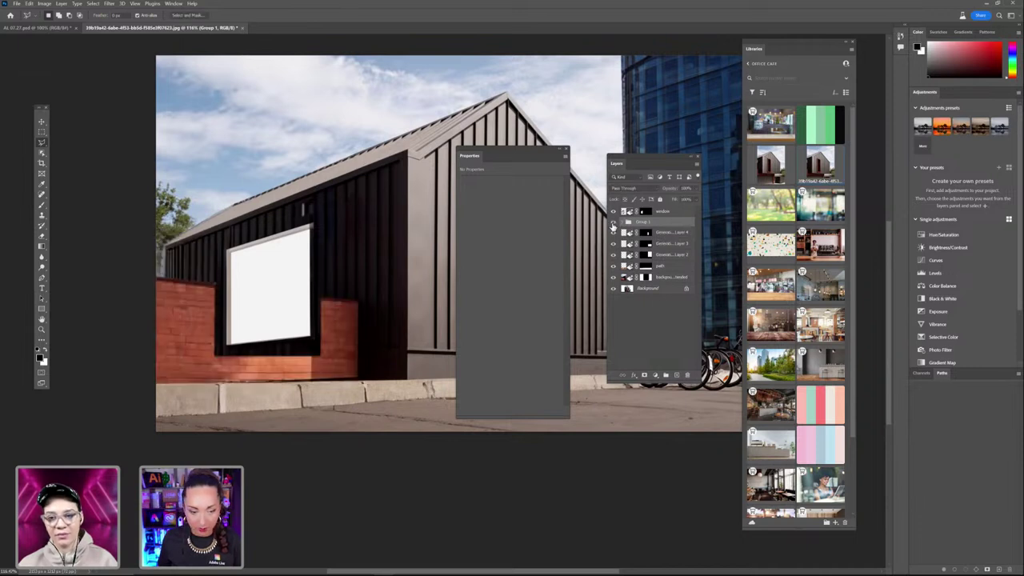
{"action": "left_click", "coordinate": [613, 223]}
{"action": "double_click", "coordinate": [641, 221]}
{"action": "key", "text": "BackSpace"}
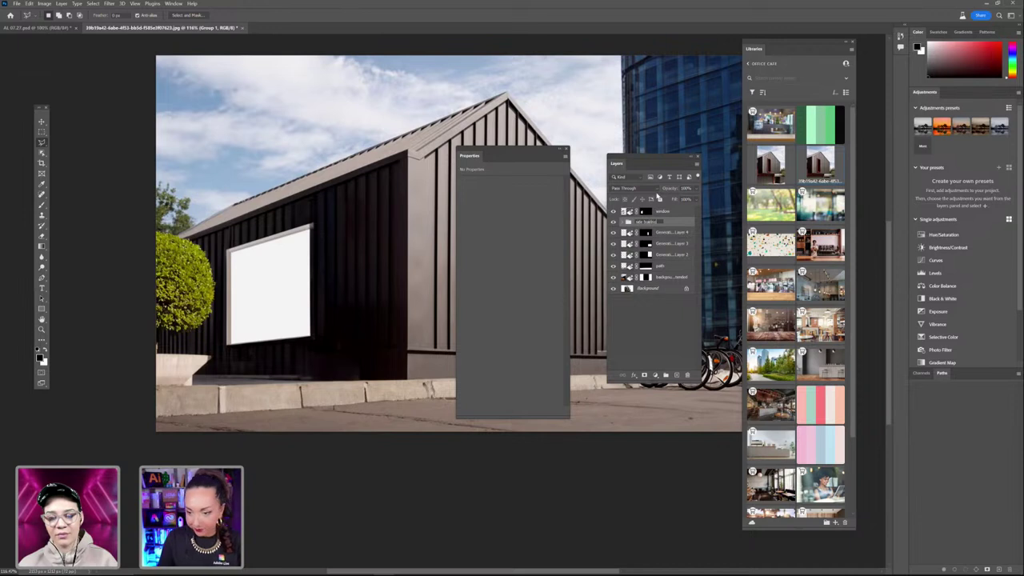
{"action": "left_click", "coordinate": [659, 234]}
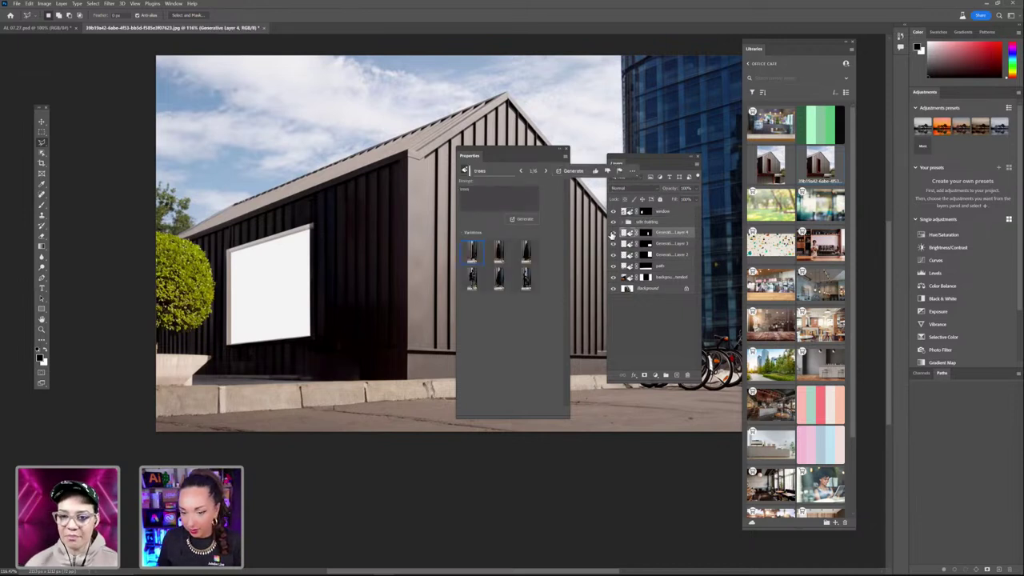
Rename the tree, bicycle and office-building layers to 'trees', 'bikes' and 'office'
{"action": "double_click", "coordinate": [664, 232]}
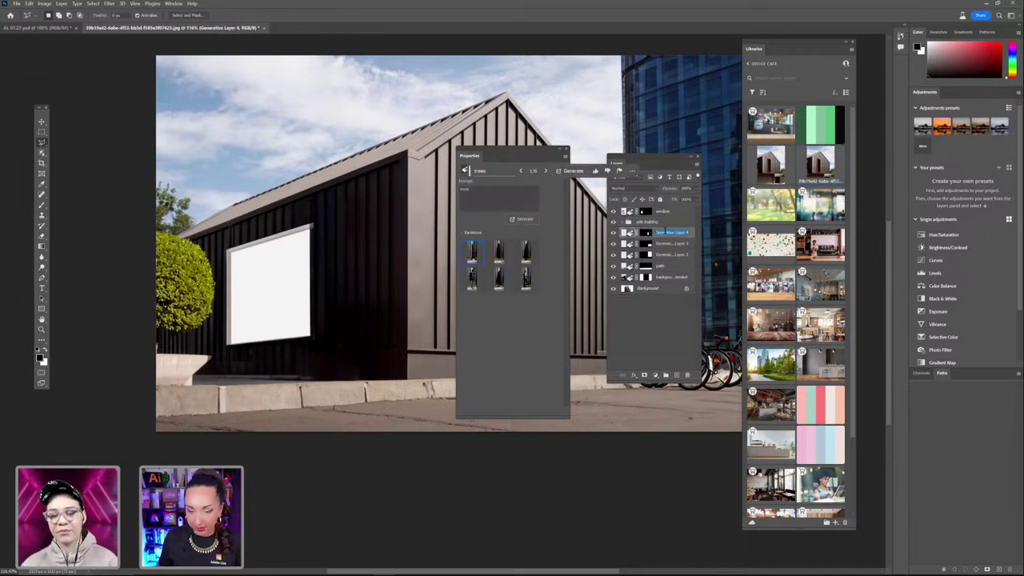
{"action": "type", "text": "trees"}
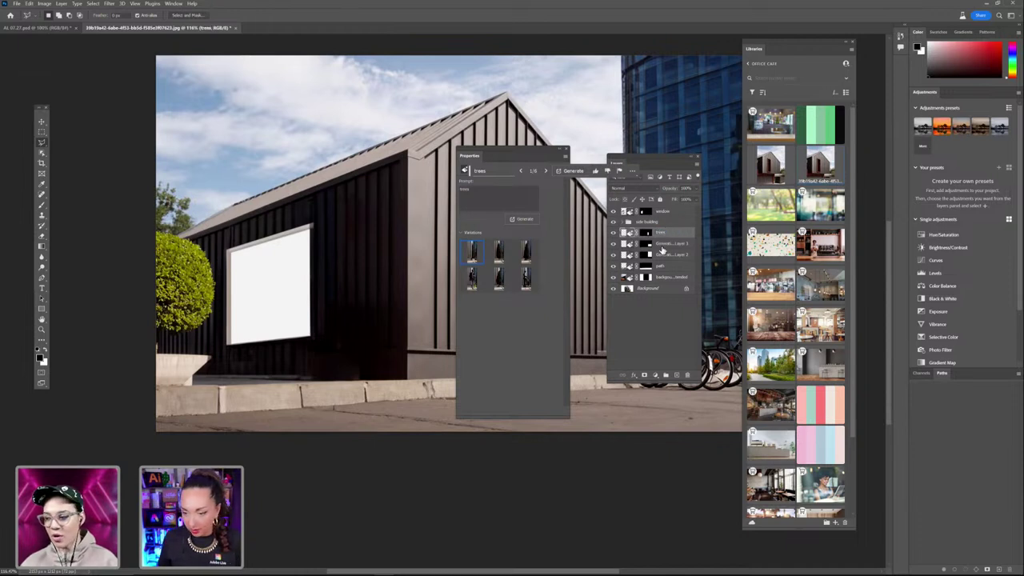
{"action": "left_click", "coordinate": [662, 247]}
{"action": "type", "text": "bikes"}
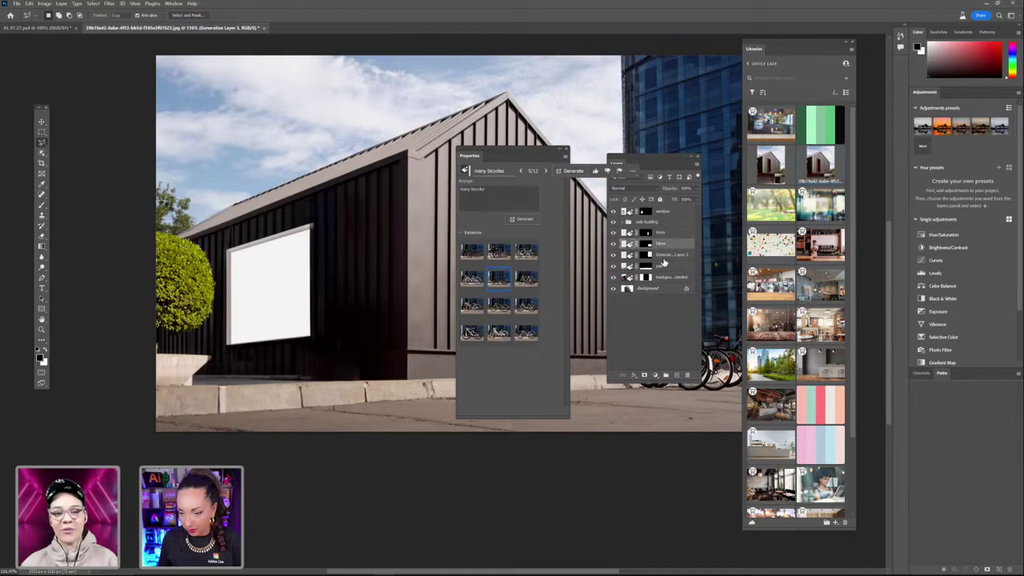
{"action": "double_click", "coordinate": [661, 256]}
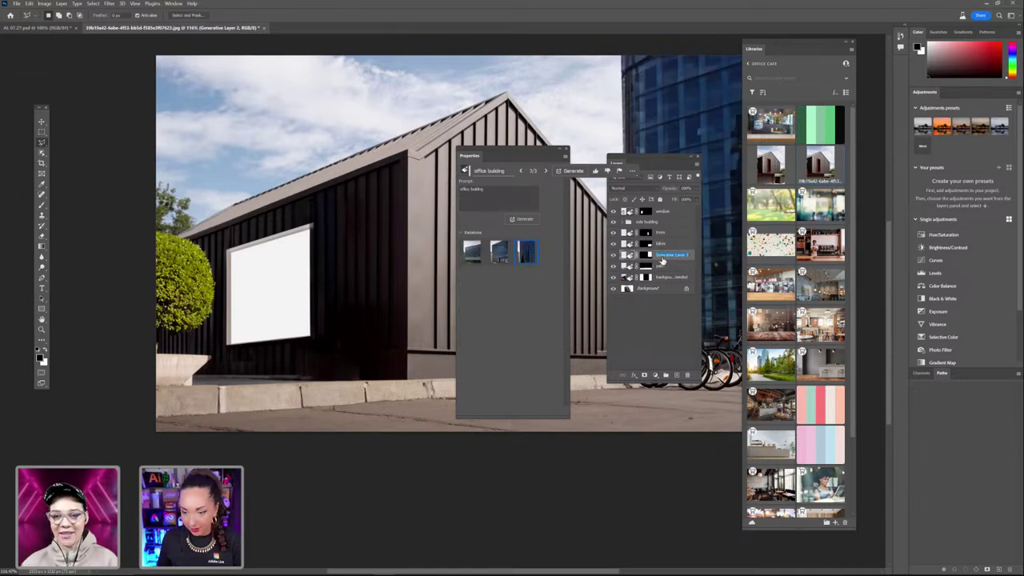
{"action": "type", "text": "off"}
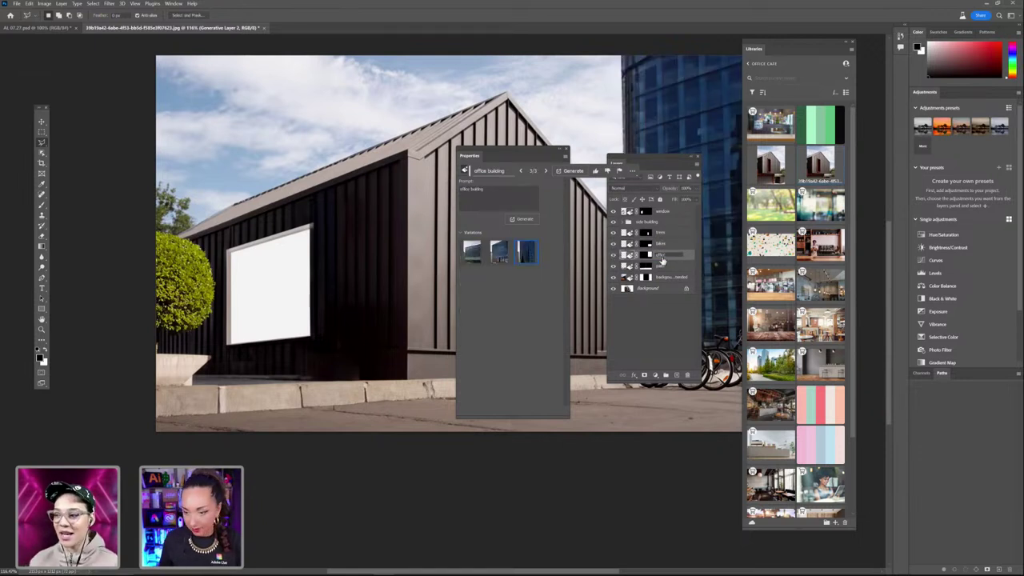
{"action": "type", "text": "ice"}
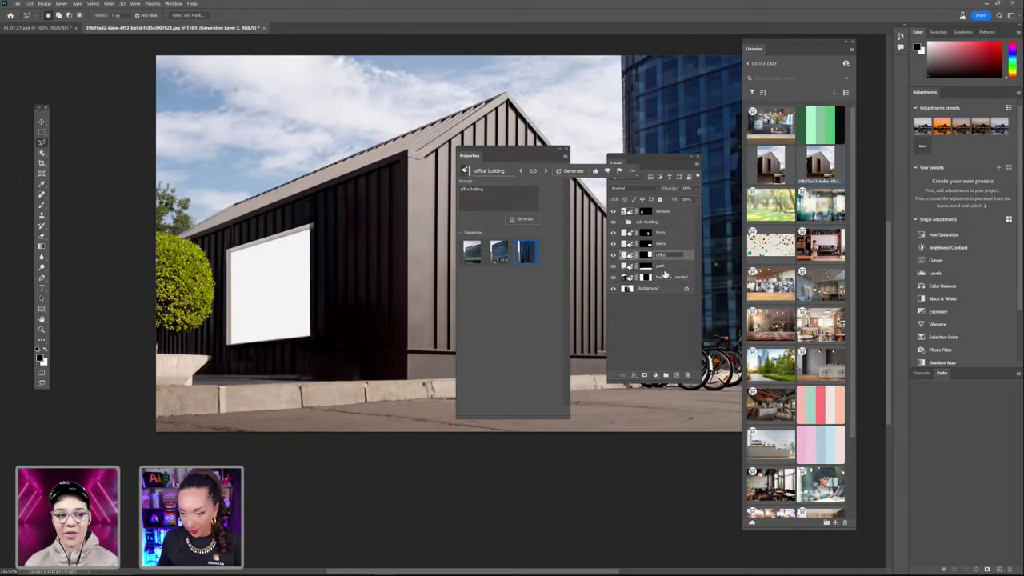
{"action": "left_click", "coordinate": [663, 267]}
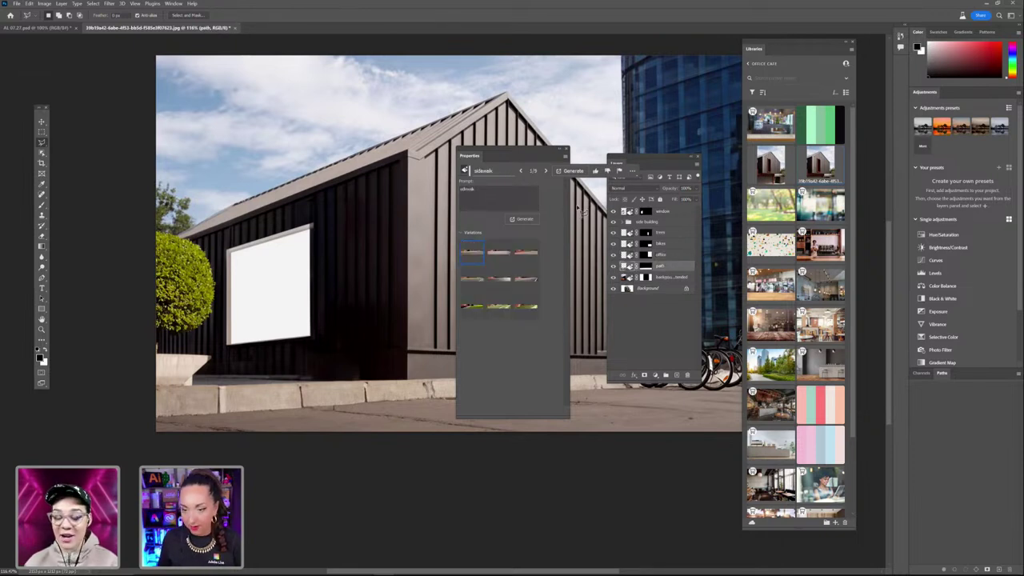
Dock the Properties panel in the right column and move the Contextual Task Bar above the canvas
{"action": "left_click_drag", "start_coordinate": [547, 154], "coordinate": [941, 308]}
{"action": "left_click_drag", "start_coordinate": [472, 172], "coordinate": [438, 85]}
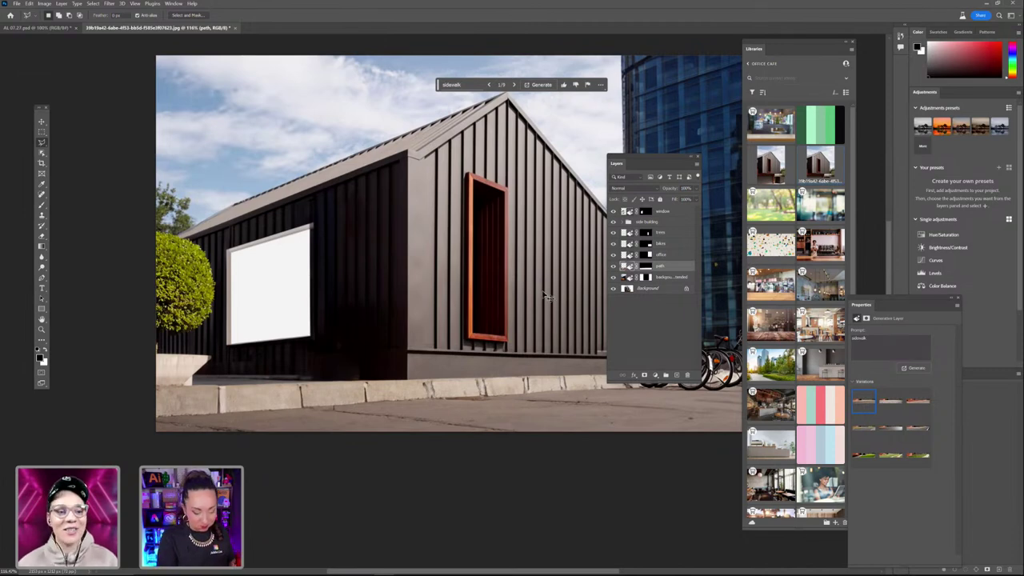
Save the layered building composite to the Desktop in Photoshop (*.PSD) format, accepting the compatibility options
{"action": "key", "text": "ctrl+s"}
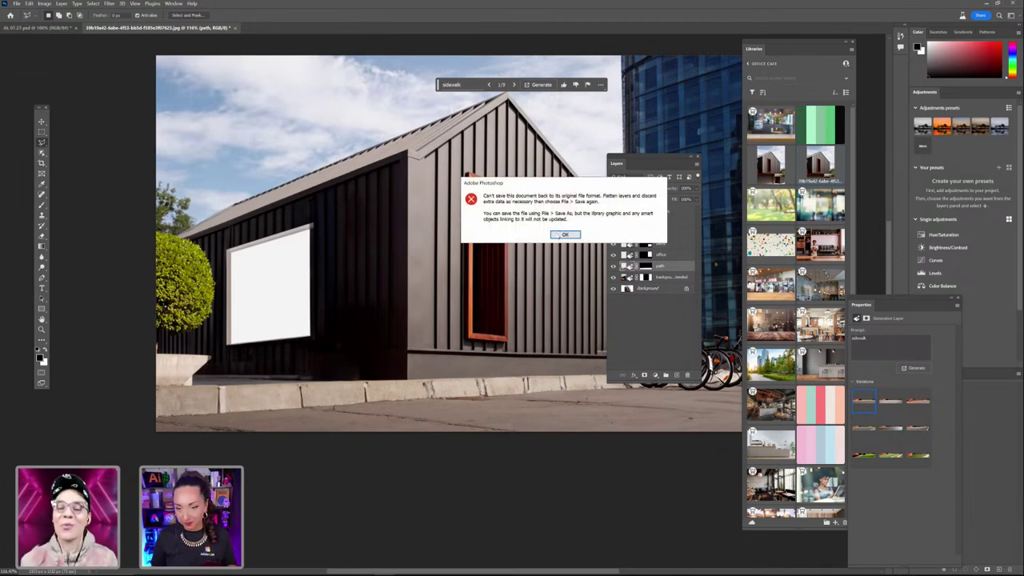
{"action": "left_click", "coordinate": [561, 235]}
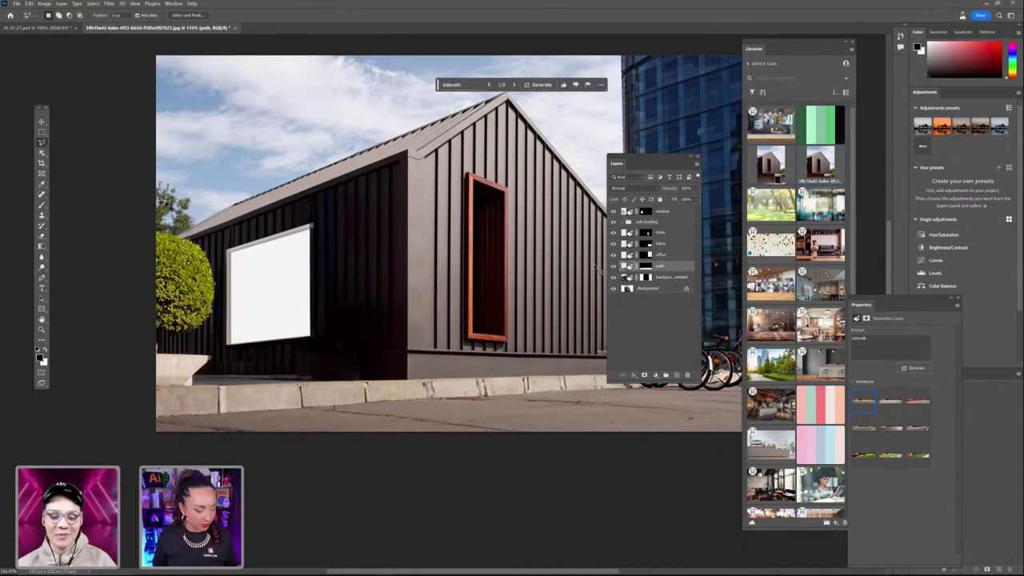
{"action": "key", "text": "ctrl+shift+s"}
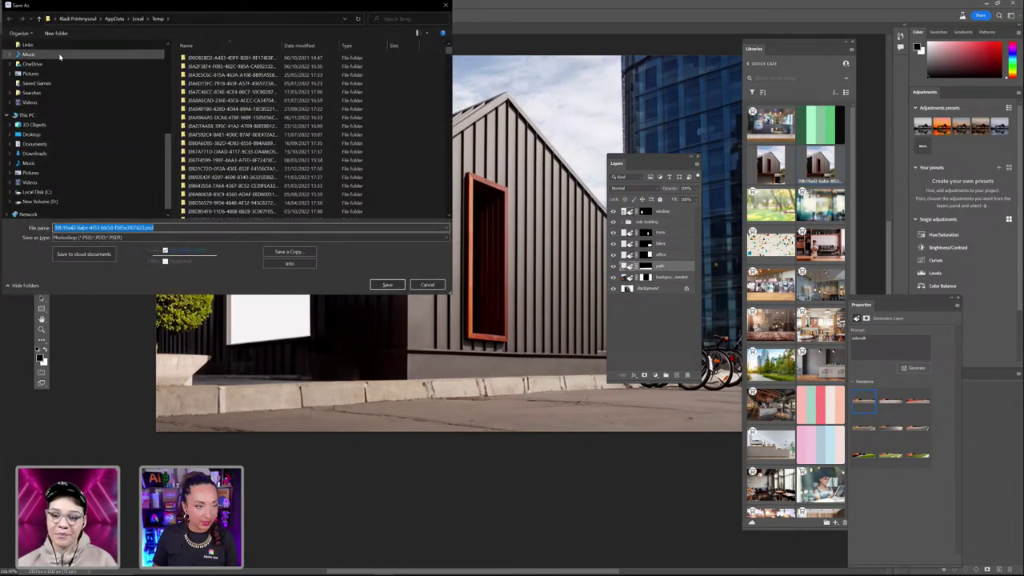
{"action": "left_click", "coordinate": [69, 134]}
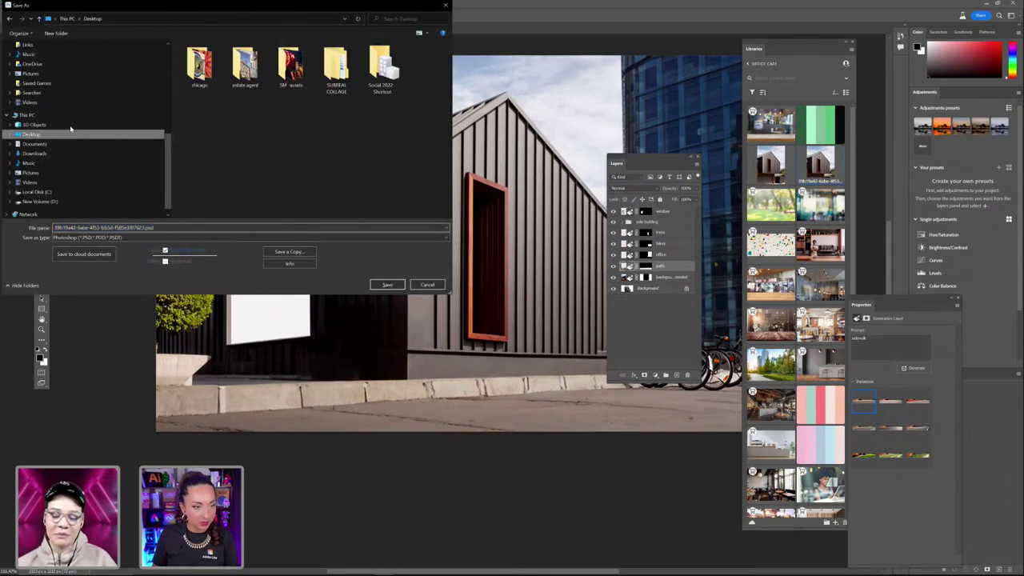
{"action": "left_click", "coordinate": [387, 285]}
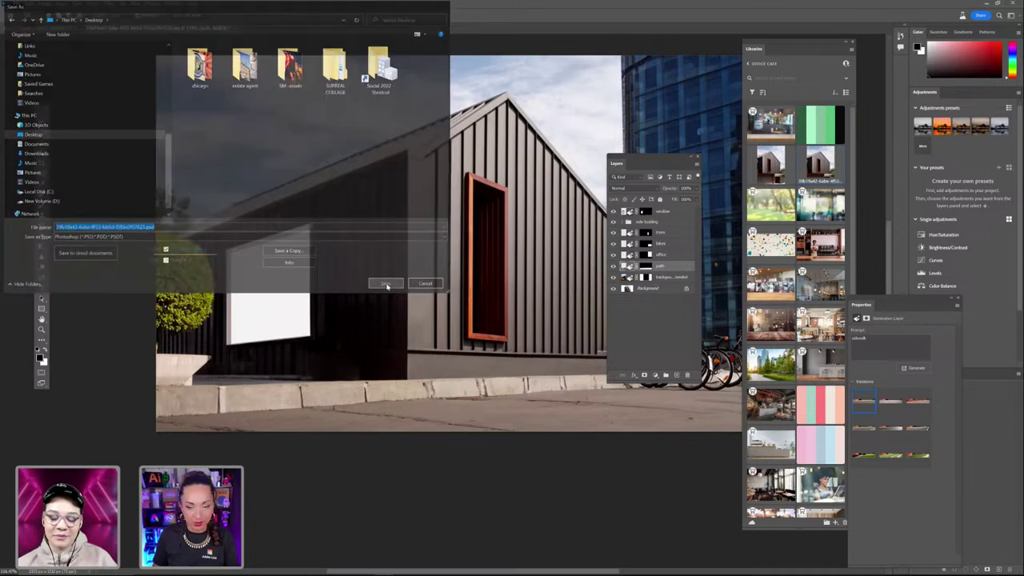
{"action": "left_click", "coordinate": [598, 172]}
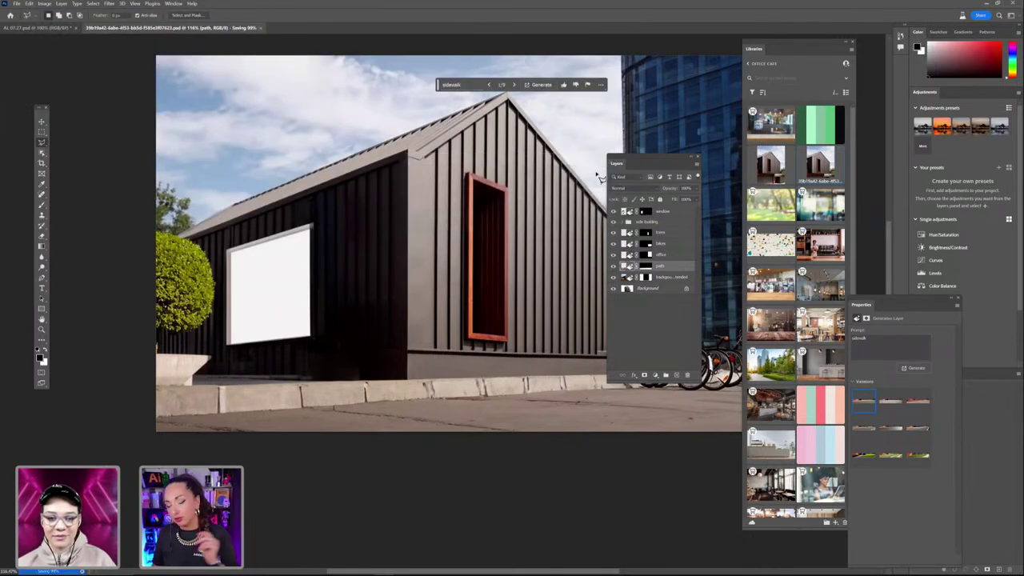
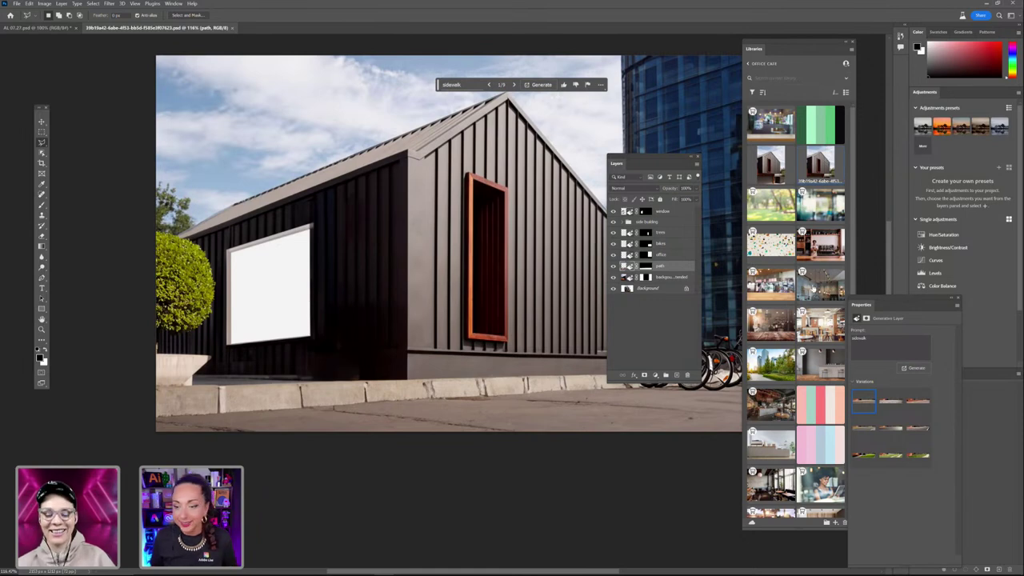
Select the window layer through the extended background layer, leaving the original Background photo out
{"action": "left_click_drag", "start_coordinate": [619, 154], "coordinate": [644, 154]}
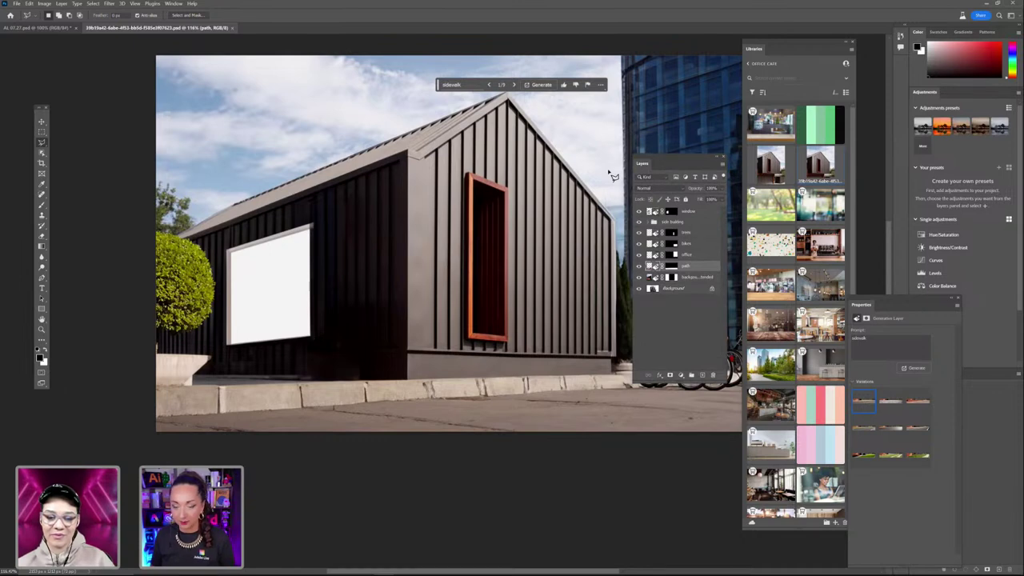
{"action": "left_click_drag", "start_coordinate": [608, 262], "coordinate": [548, 299]}
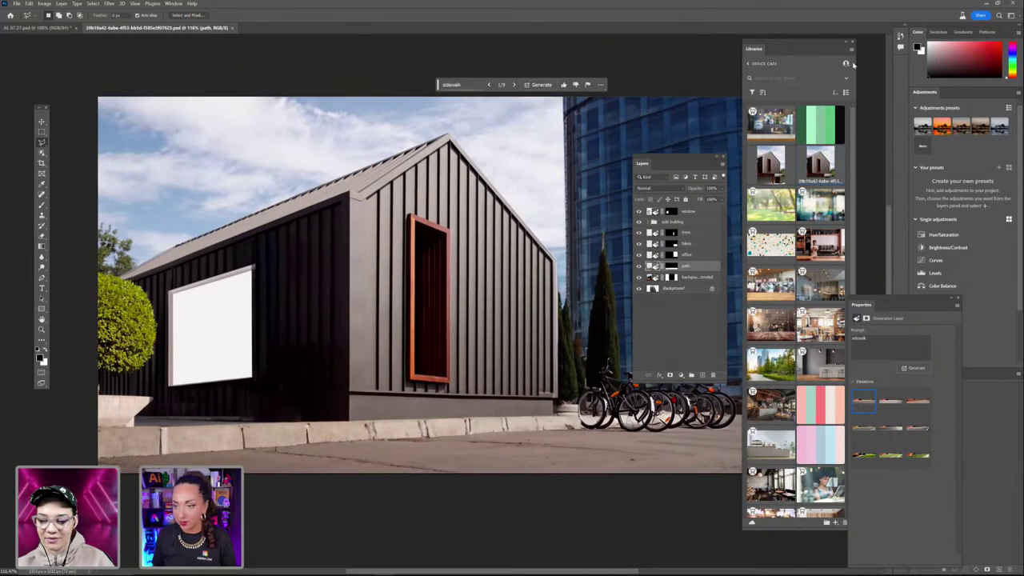
{"action": "left_click", "coordinate": [686, 215]}
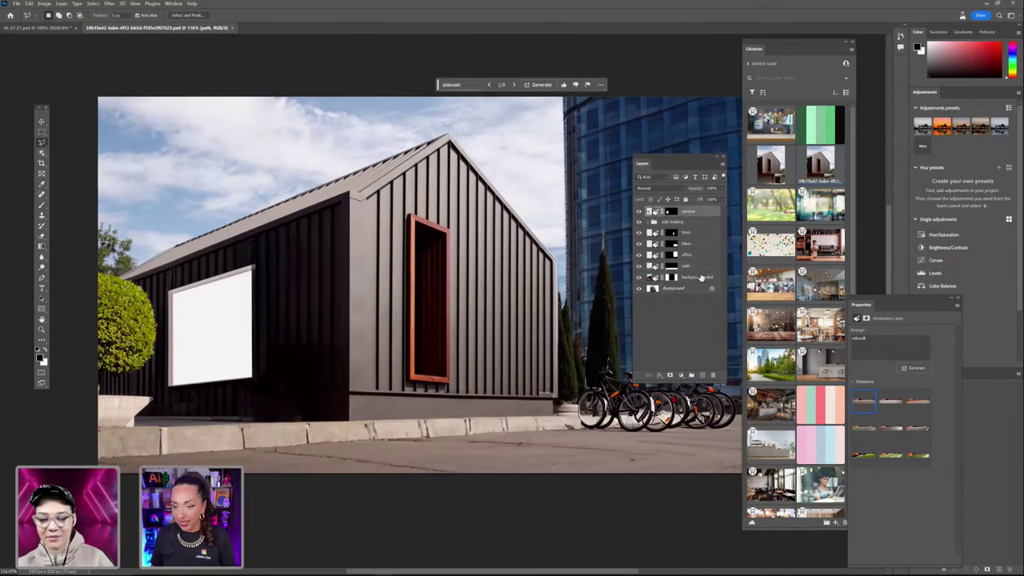
{"action": "left_click", "coordinate": [698, 276], "text": "shift"}
Group the mockup layers into Group 1 and toggle it repeatedly to compare with the original house
{"action": "key", "text": "ctrl+g"}
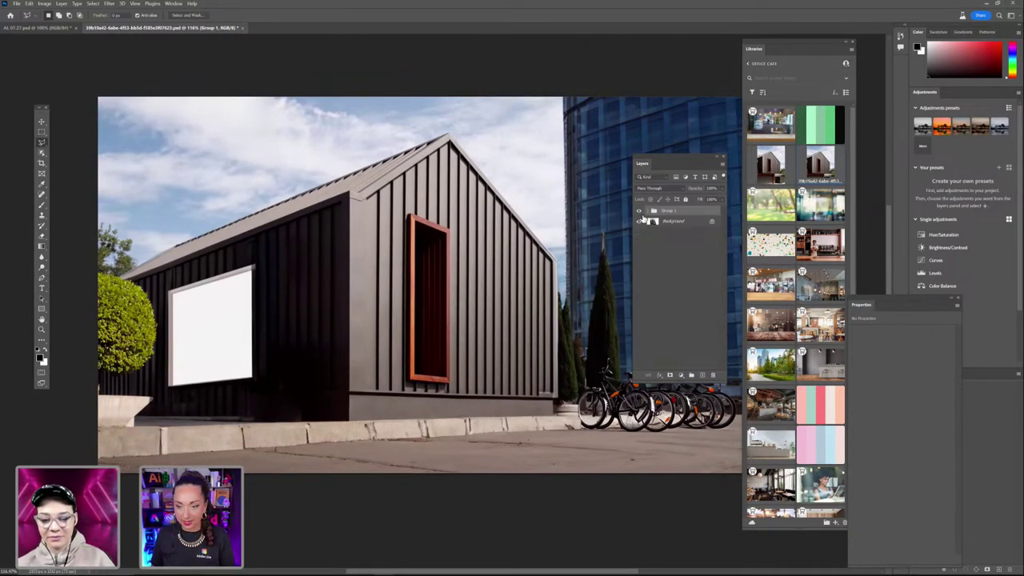
{"action": "left_click", "coordinate": [638, 210]}
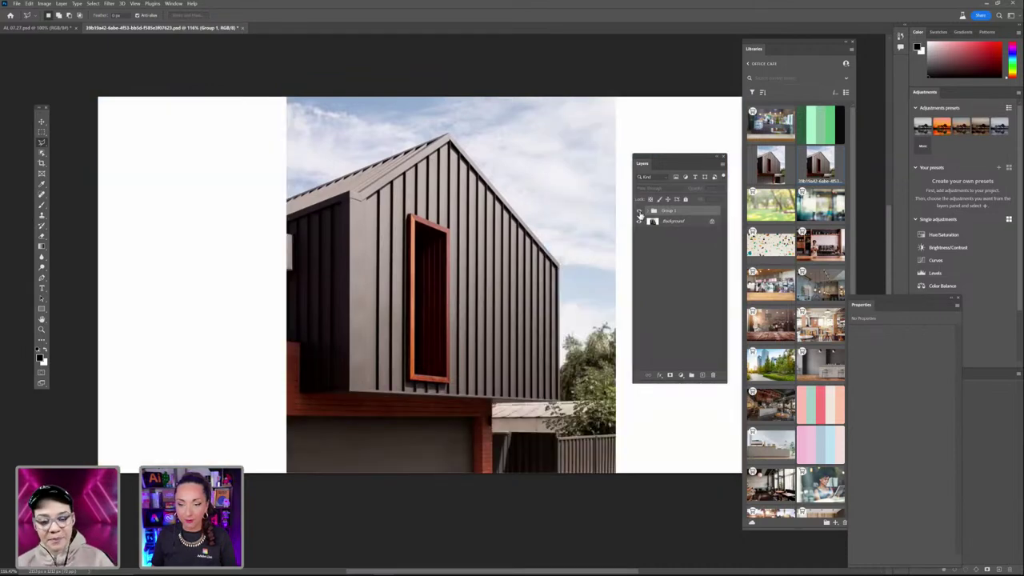
{"action": "left_click", "coordinate": [639, 211]}
{"action": "left_click", "coordinate": [639, 211]}
{"action": "left_click", "coordinate": [639, 212]}
{"action": "left_click", "coordinate": [639, 211]}
{"action": "left_click", "coordinate": [639, 211]}
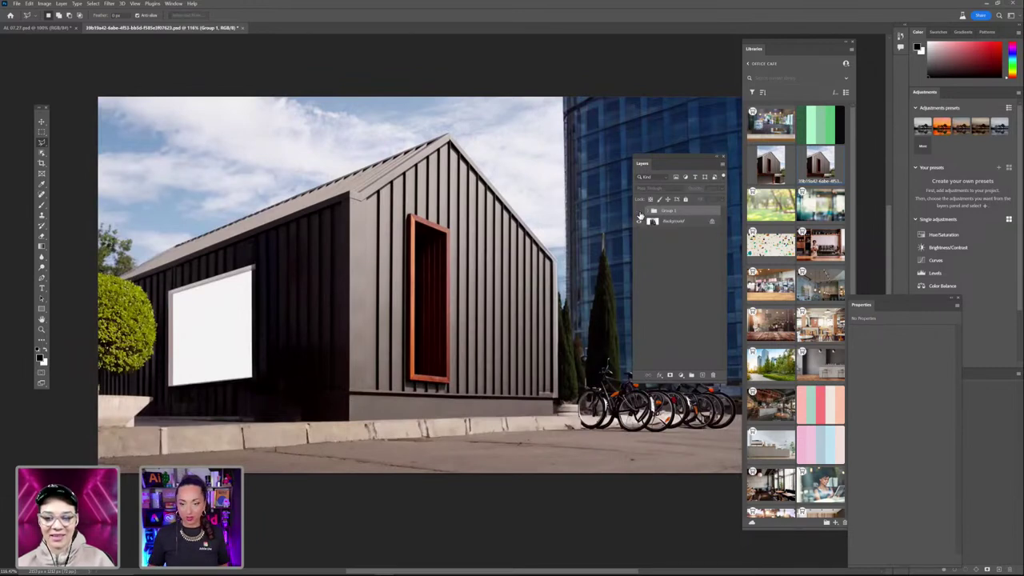
{"action": "left_click", "coordinate": [639, 211]}
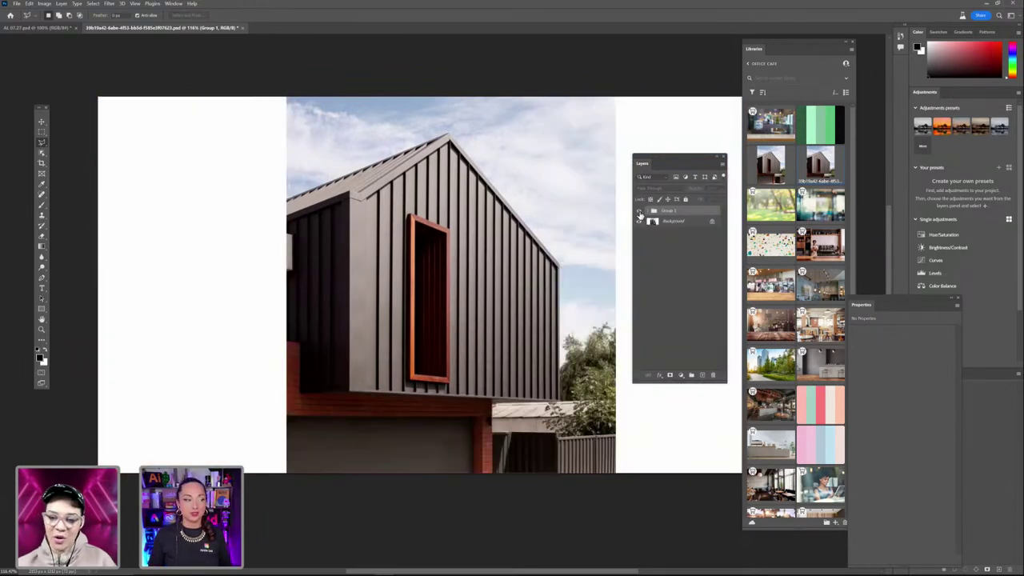
{"action": "left_click", "coordinate": [639, 211]}
{"action": "left_click", "coordinate": [639, 211]}
{"action": "left_click", "coordinate": [639, 211]}
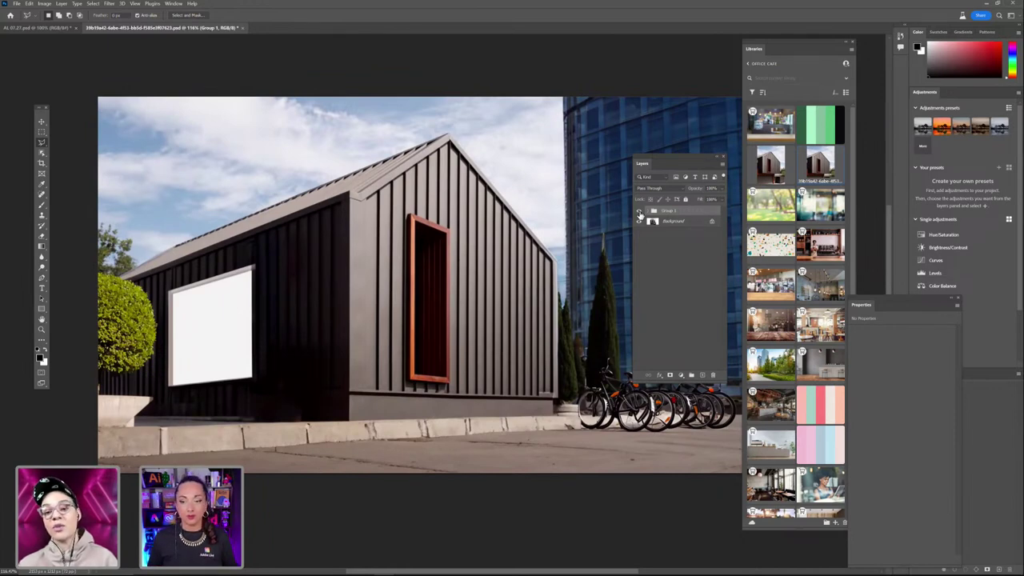
{"action": "left_click", "coordinate": [639, 211]}
{"action": "left_click", "coordinate": [639, 211]}
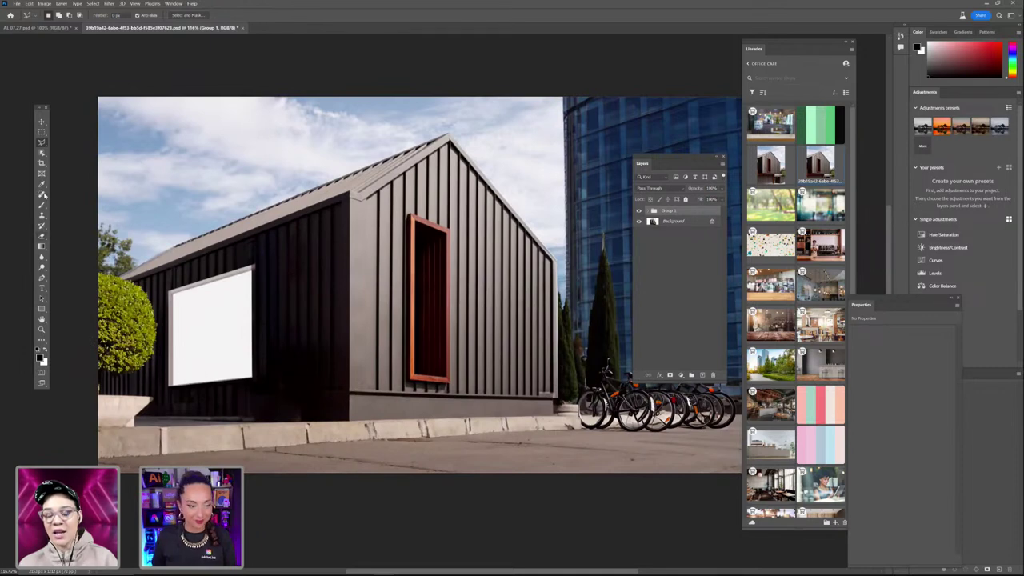
{"action": "left_click", "coordinate": [42, 142]}
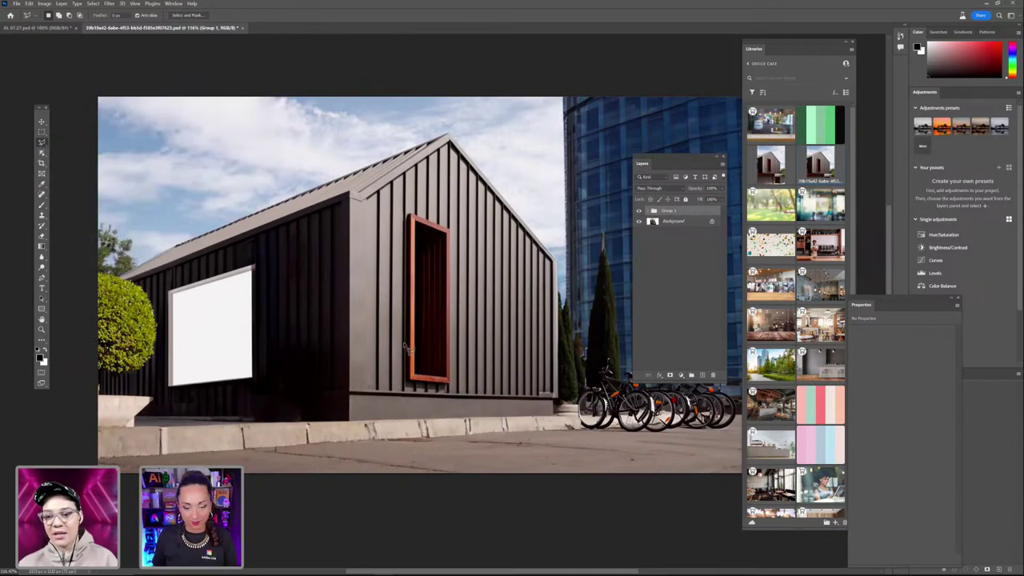
{"action": "mouse_move", "coordinate": [405, 400]}
{"action": "left_mouse_down"}
{"action": "mouse_move", "coordinate": [453, 395]}
{"action": "mouse_move", "coordinate": [443, 283]}
{"action": "mouse_move", "coordinate": [457, 231]}
{"action": "mouse_move", "coordinate": [411, 218]}
{"action": "left_mouse_up"}
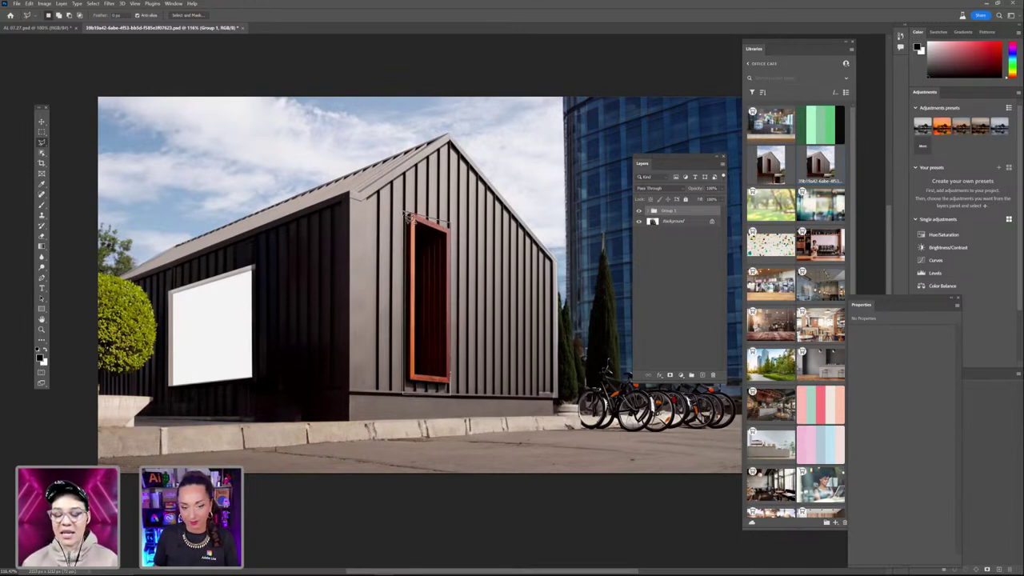
{"action": "left_click_drag", "start_coordinate": [406, 214], "coordinate": [405, 217]}
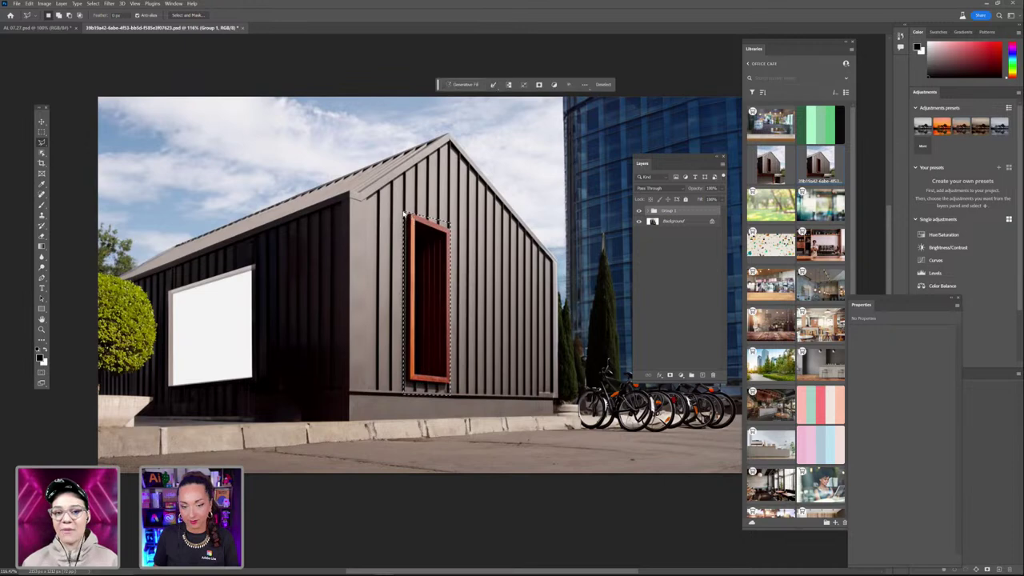
{"action": "left_click", "coordinate": [463, 85]}
{"action": "type", "text": "d"}
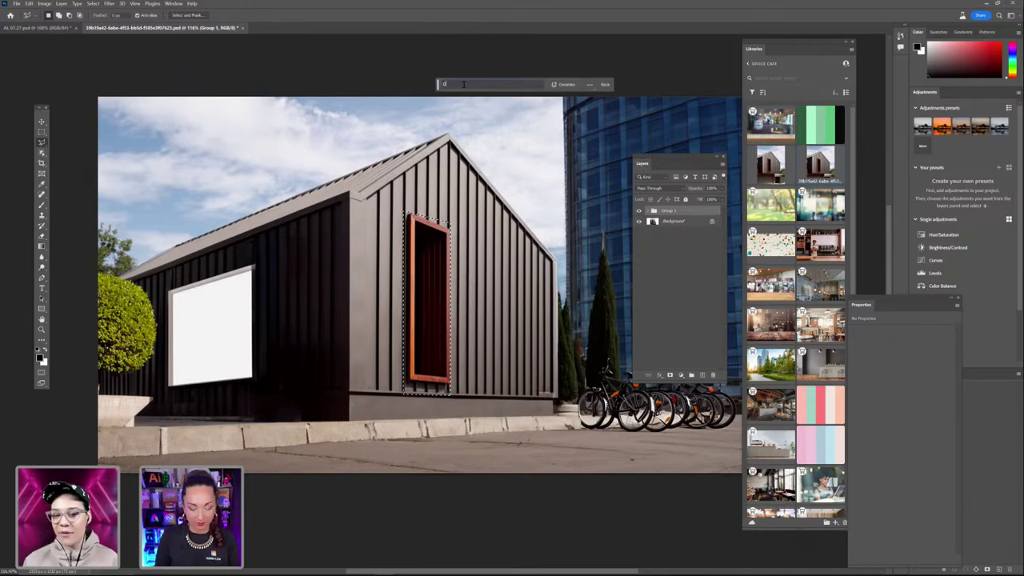
{"action": "key", "text": "Return"}
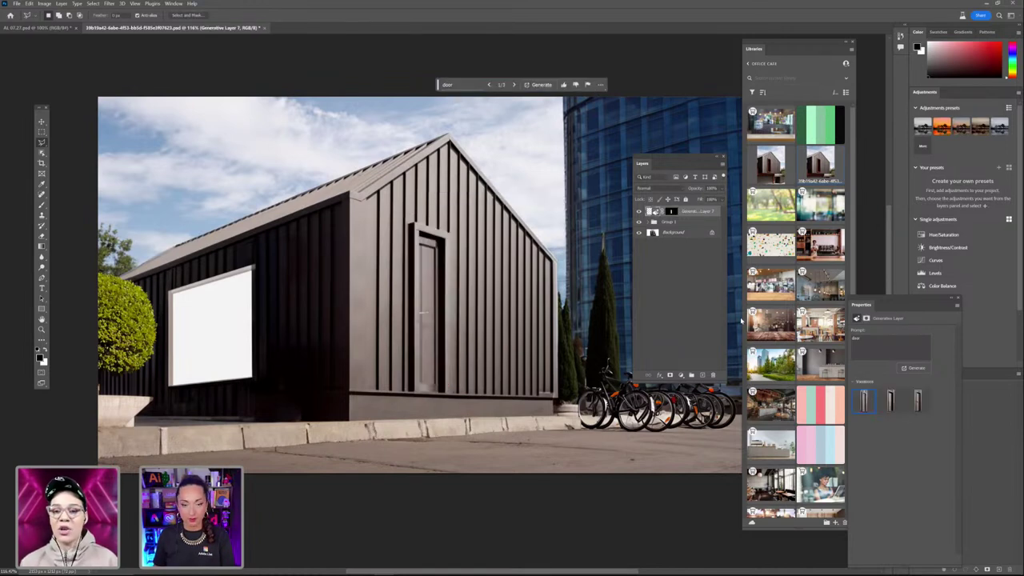
{"action": "left_click", "coordinate": [514, 86]}
{"action": "left_click", "coordinate": [514, 87]}
{"action": "left_click", "coordinate": [513, 87]}
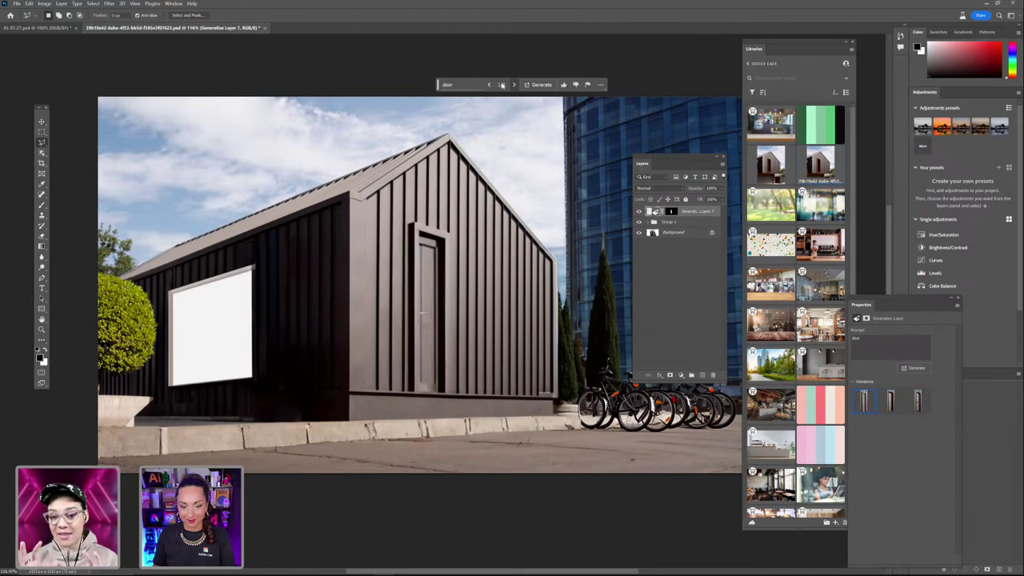
{"action": "left_click", "coordinate": [446, 85]}
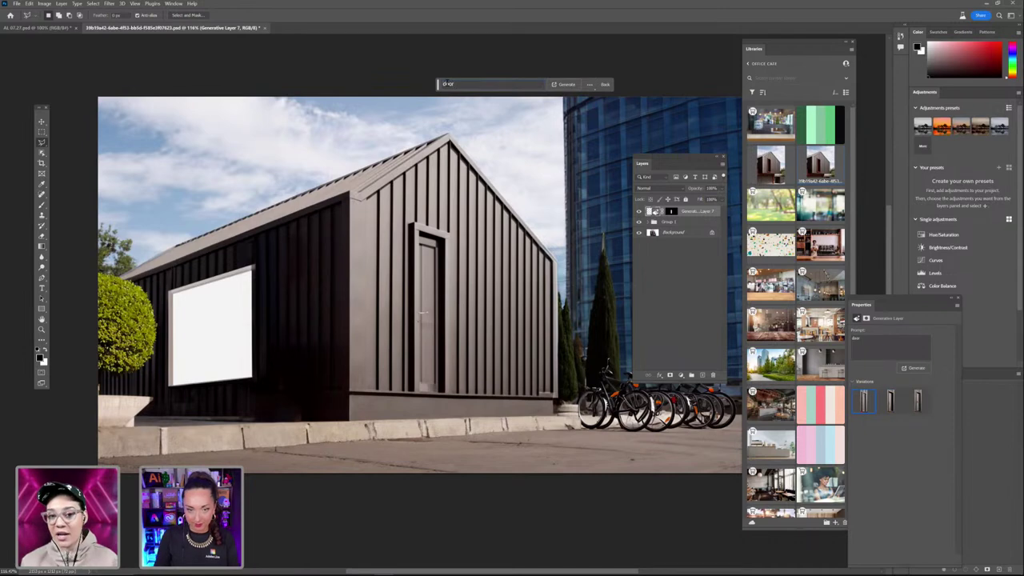
{"action": "type", "text": "glass"}
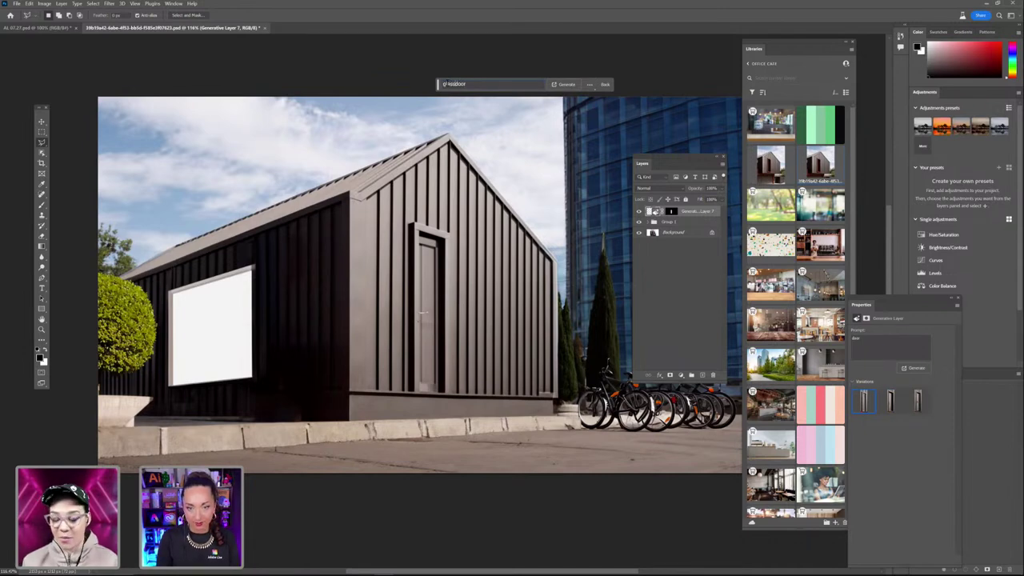
{"action": "key", "text": "Return"}
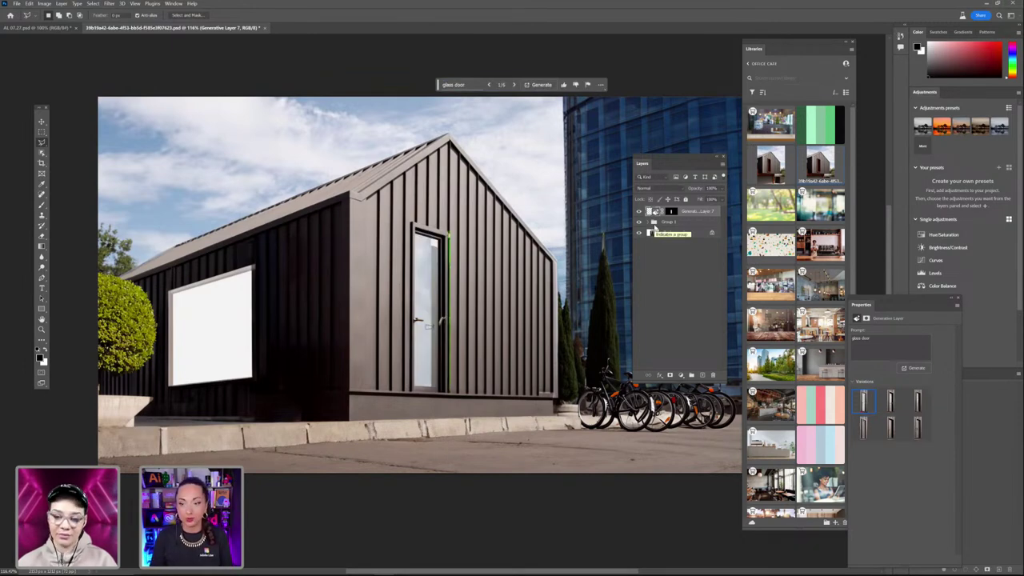
{"action": "left_click", "coordinate": [512, 84]}
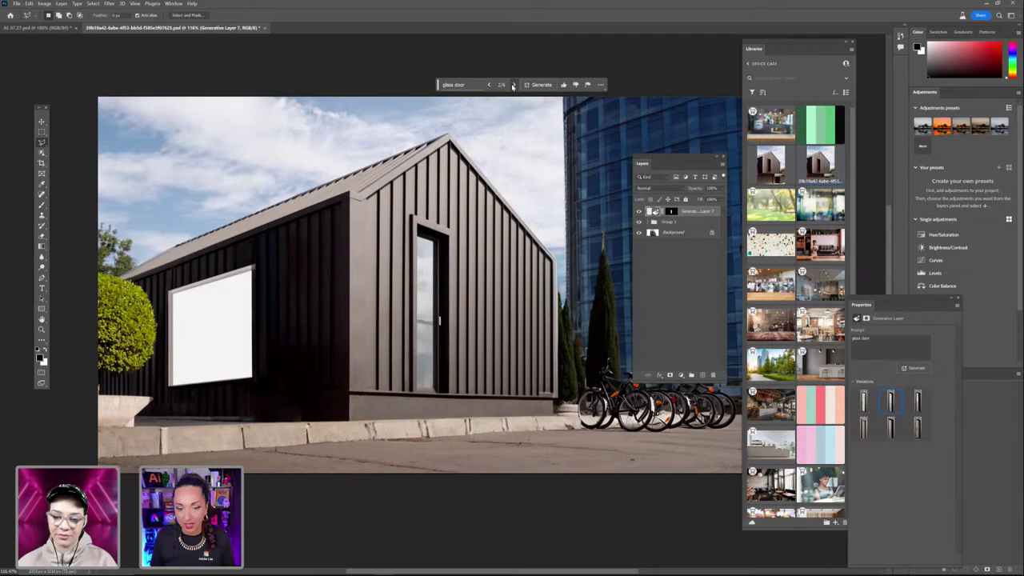
{"action": "left_click", "coordinate": [513, 85]}
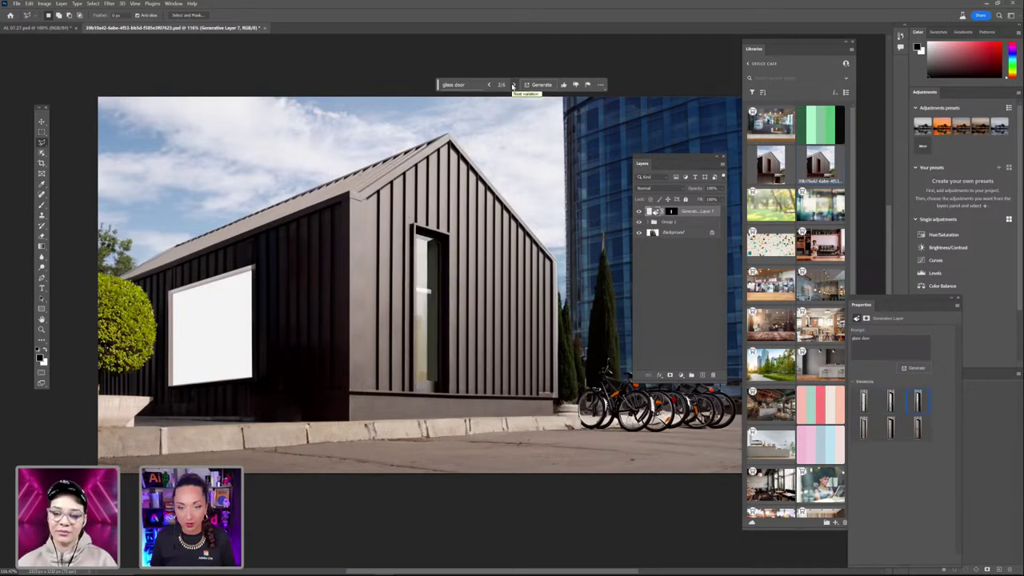
{"action": "left_click", "coordinate": [513, 84]}
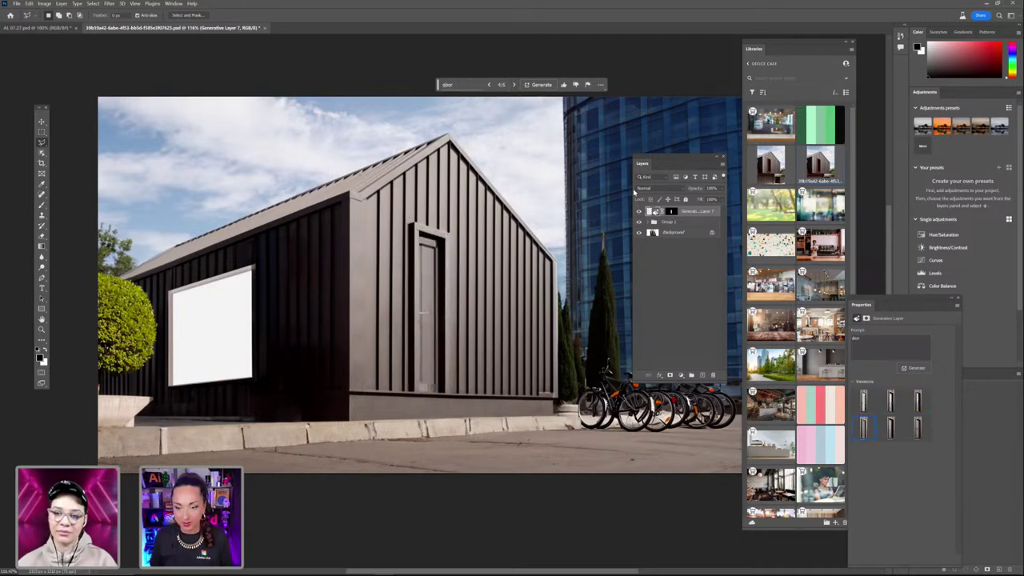
{"action": "left_click_drag", "start_coordinate": [703, 212], "coordinate": [712, 374]}
{"action": "mouse_move", "coordinate": [396, 213]}
{"action": "left_mouse_down"}
{"action": "mouse_move", "coordinate": [404, 221]}
{"action": "mouse_move", "coordinate": [403, 393]}
{"action": "left_mouse_up"}
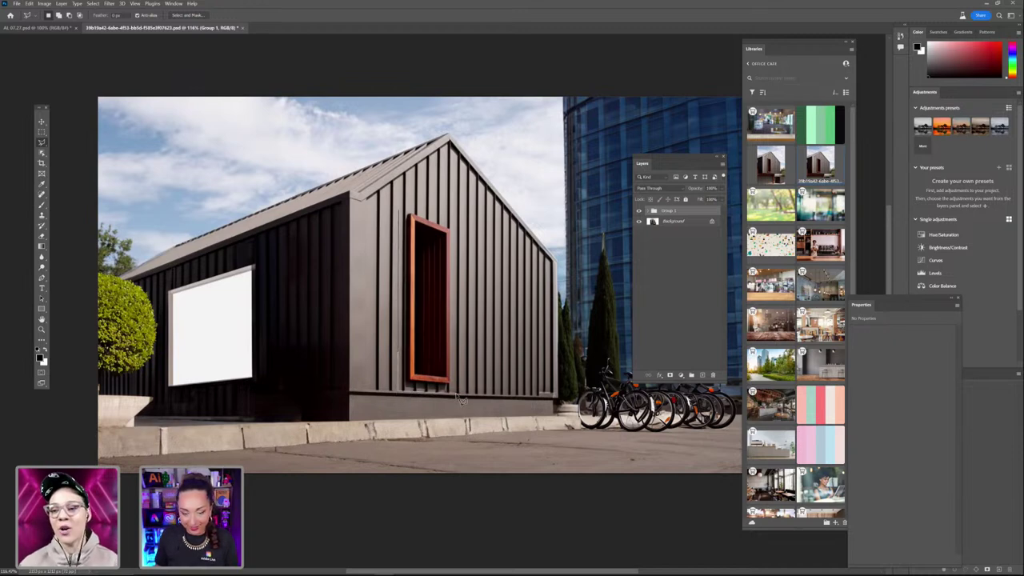
Lasso the orange window frame and Generative Fill it with 'glass door'
{"action": "mouse_move", "coordinate": [456, 390]}
{"action": "left_mouse_down"}
{"action": "mouse_move", "coordinate": [460, 229]}
{"action": "mouse_move", "coordinate": [405, 215]}
{"action": "left_mouse_up"}
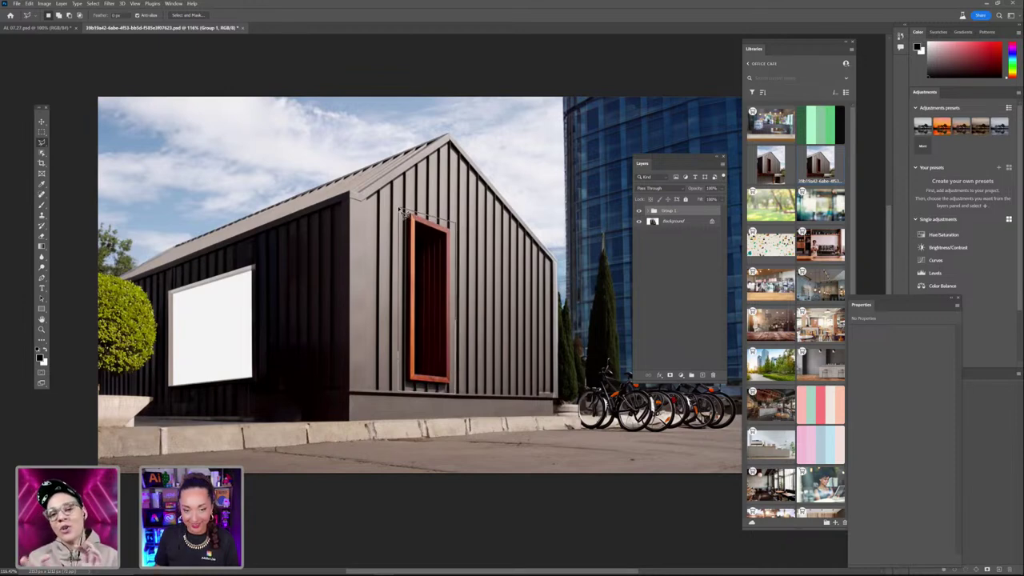
{"action": "left_click_drag", "start_coordinate": [398, 212], "coordinate": [399, 213]}
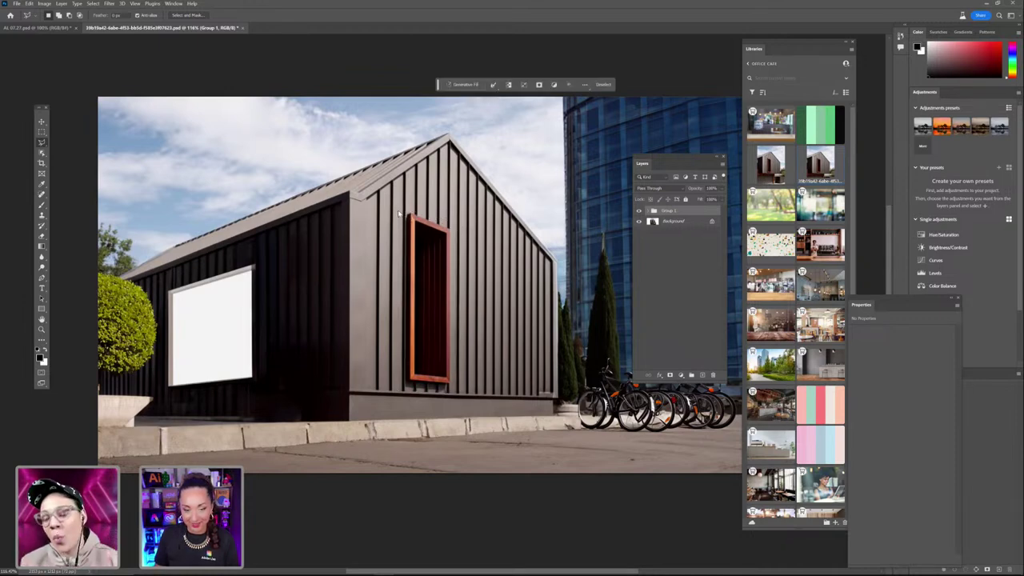
{"action": "left_click", "coordinate": [480, 84]}
{"action": "type", "text": "t"}
{"action": "type", "text": "lass g"}
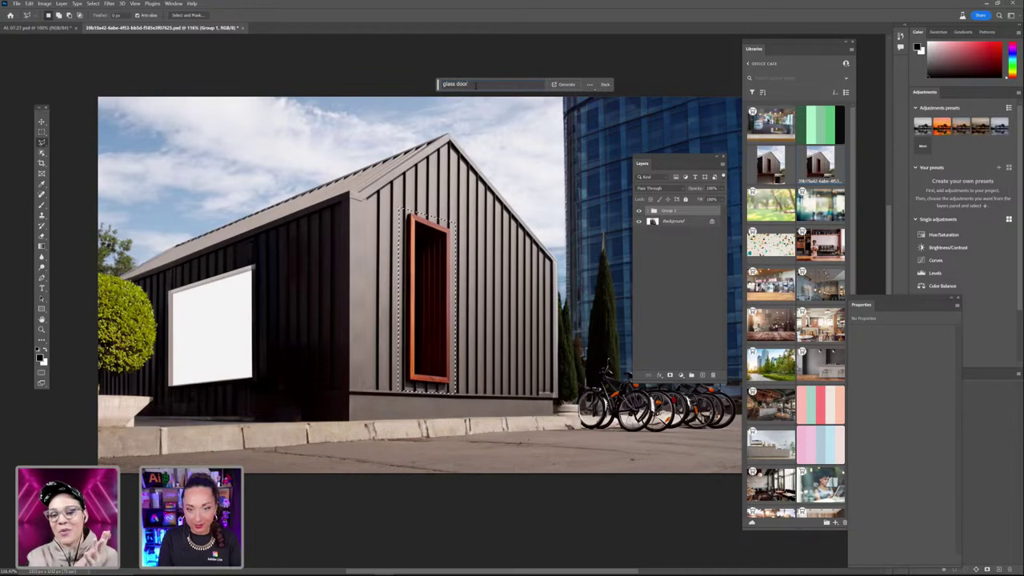
{"action": "key", "text": "Return"}
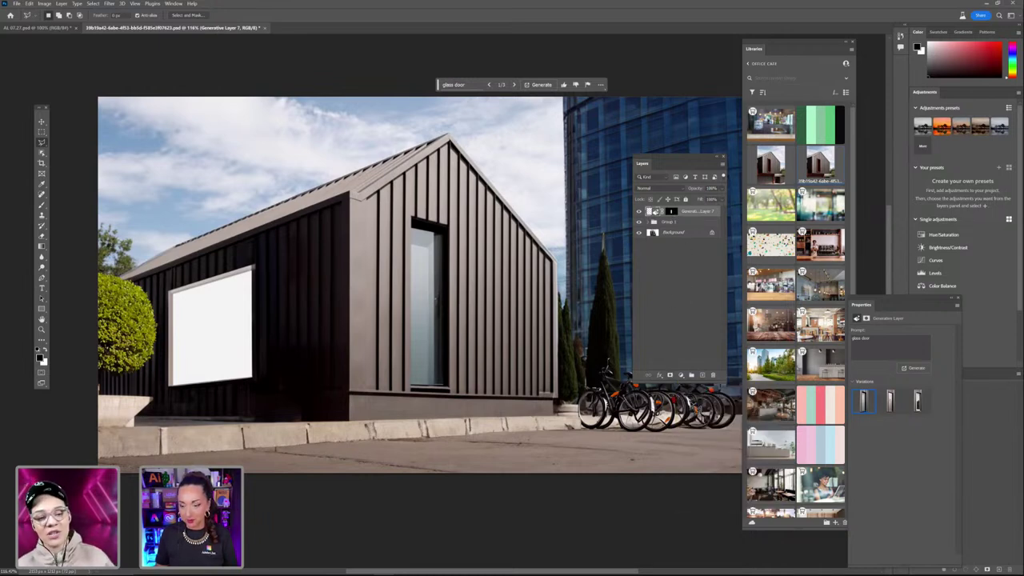
Cycle through the three glass door variations and keep the first one
{"action": "left_click", "coordinate": [513, 85]}
{"action": "left_click", "coordinate": [513, 85]}
{"action": "left_click", "coordinate": [513, 86]}
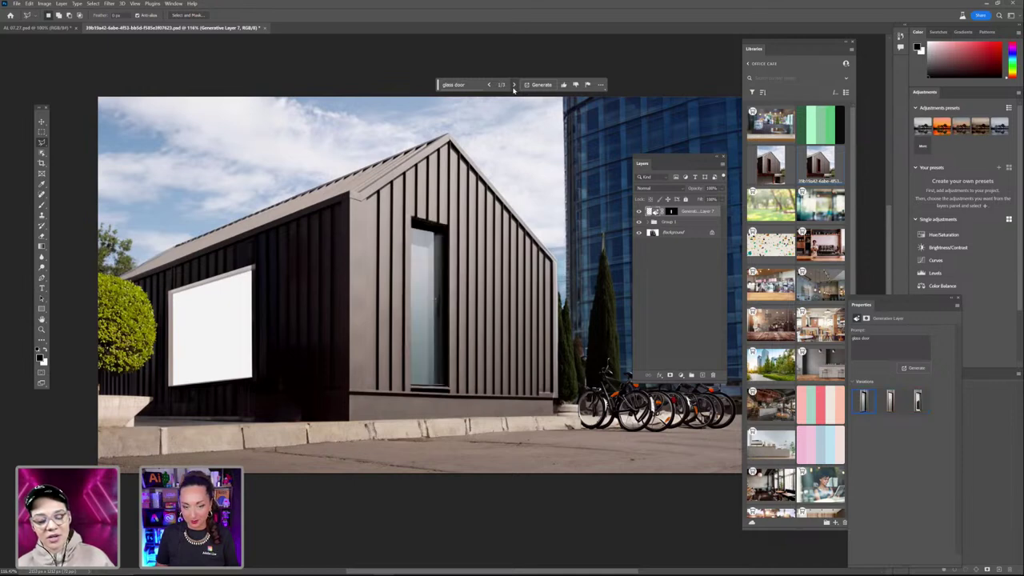
{"action": "left_click", "coordinate": [412, 394]}
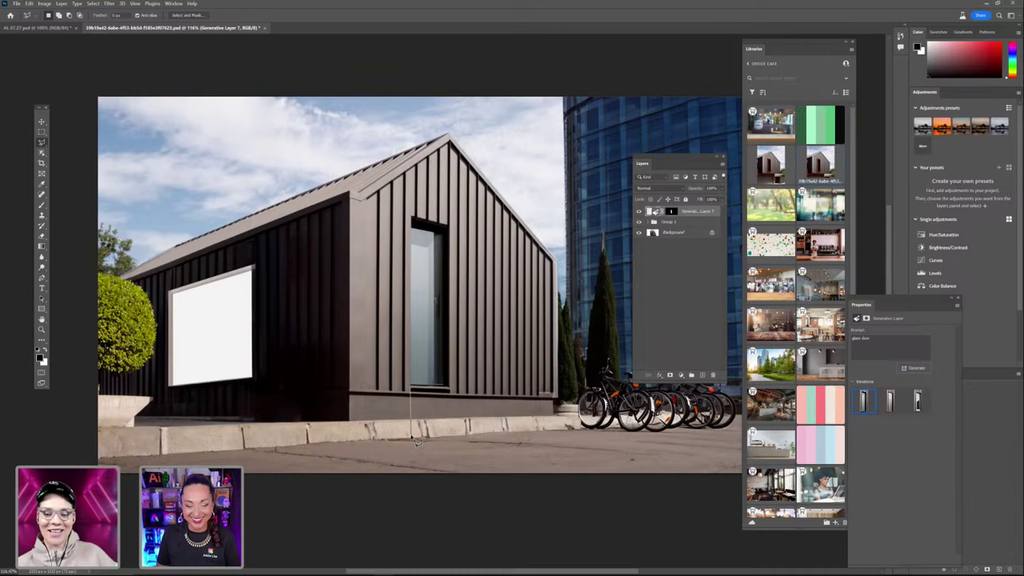
Select the area beneath the door and Generative Fill it with 'steps'
{"action": "left_click", "coordinate": [411, 438]}
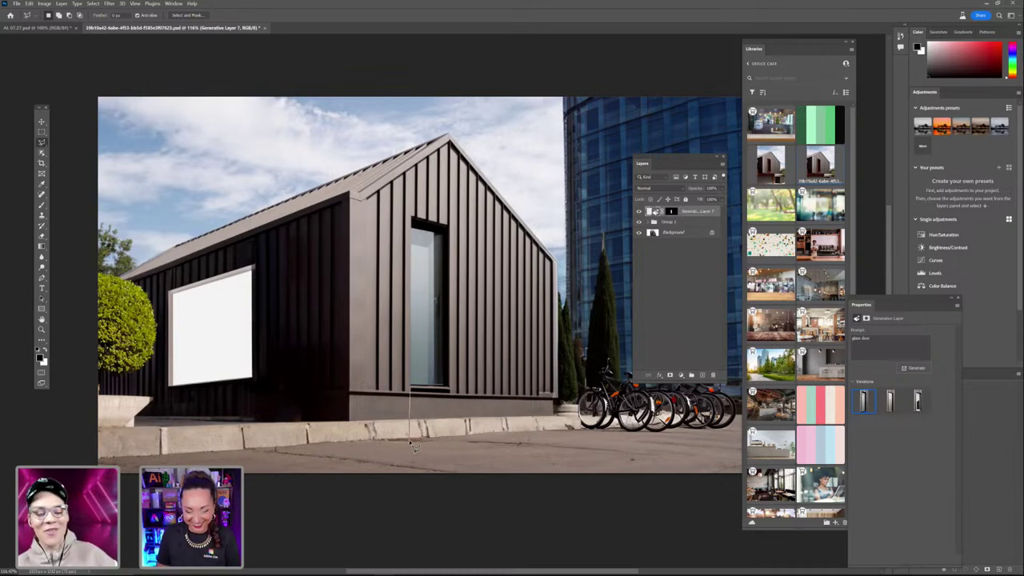
{"action": "left_click", "coordinate": [461, 437]}
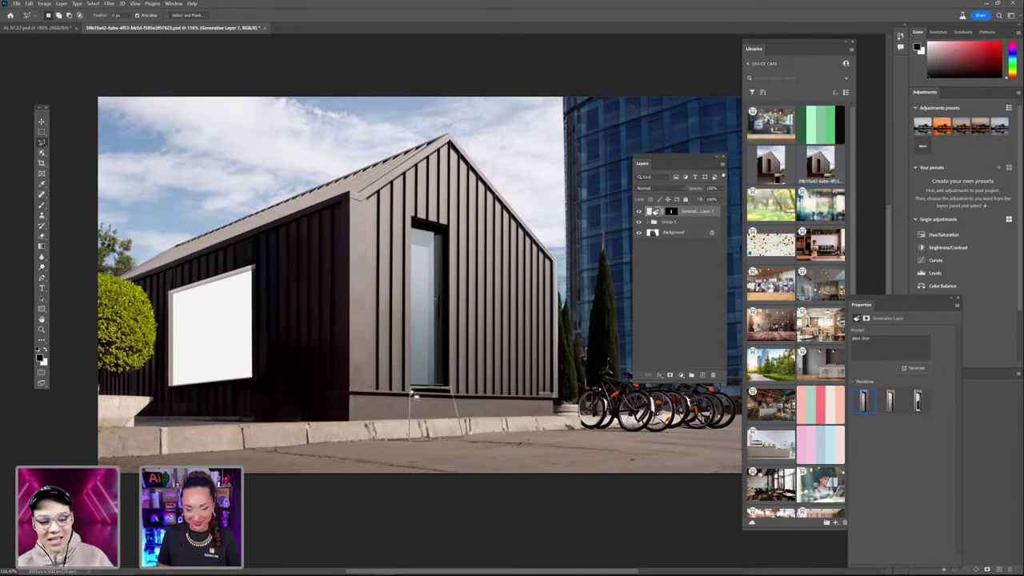
{"action": "left_click", "coordinate": [413, 392]}
{"action": "type", "text": "sta"}
{"action": "type", "text": "ps"}
{"action": "key", "text": "Return"}
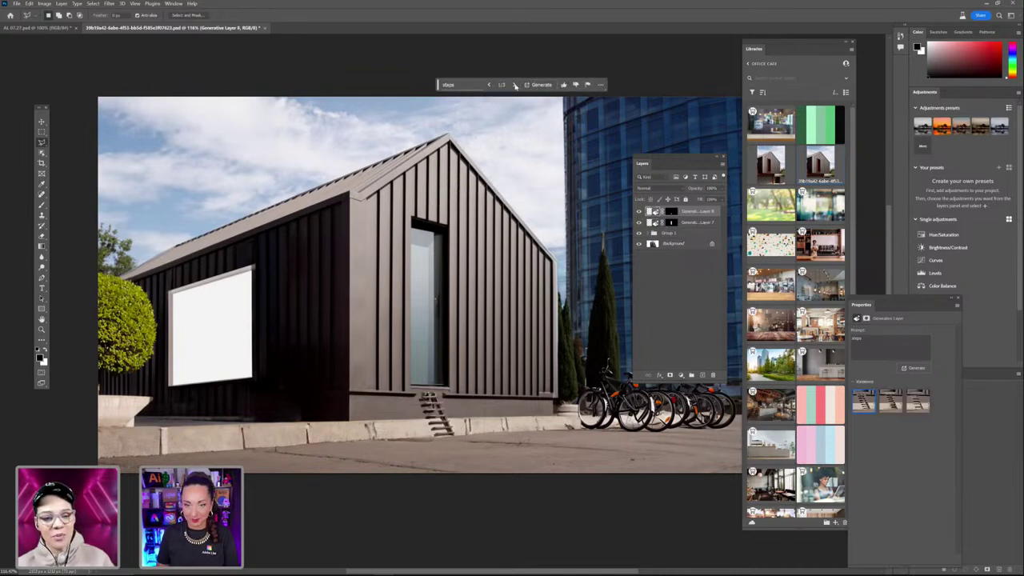
Review the three steps variations, then delete the generated stairs layer
{"action": "left_click", "coordinate": [513, 85]}
{"action": "left_click", "coordinate": [513, 85]}
{"action": "left_click", "coordinate": [513, 85]}
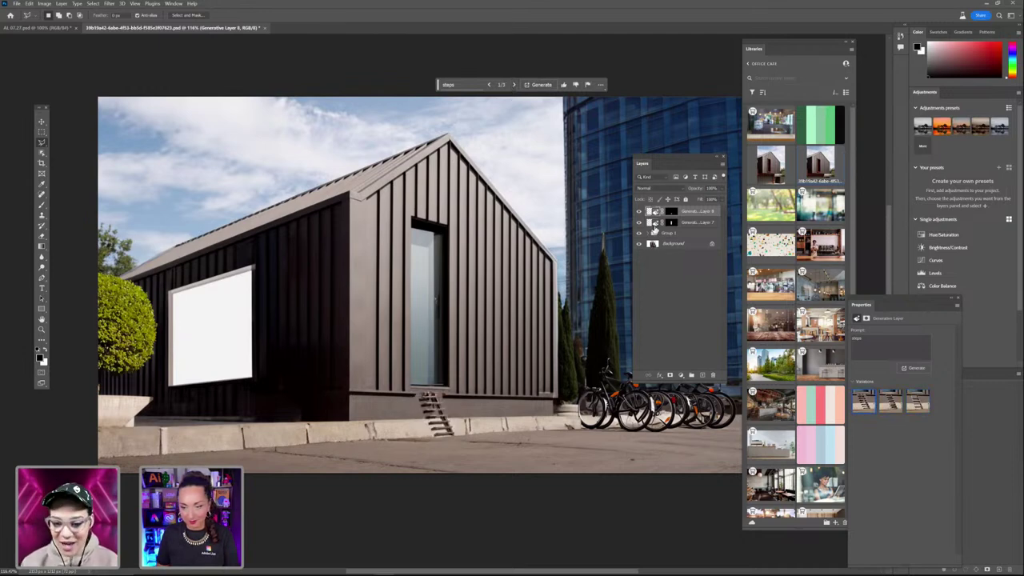
{"action": "left_click_drag", "start_coordinate": [687, 213], "coordinate": [713, 375]}
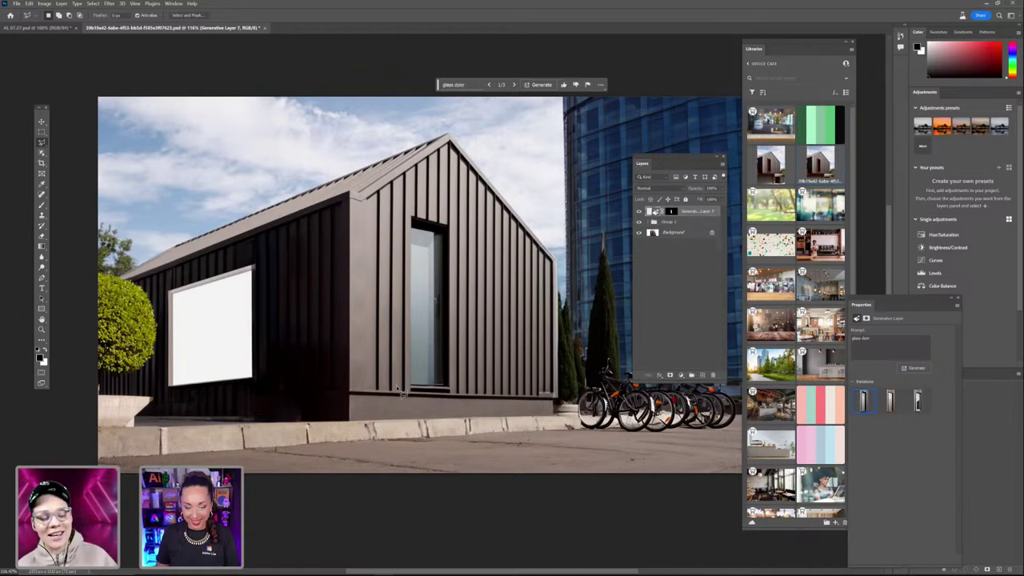
Lasso the door base, generate 'steps' and preview the first variations
{"action": "left_click_drag", "start_coordinate": [400, 391], "coordinate": [415, 441]}
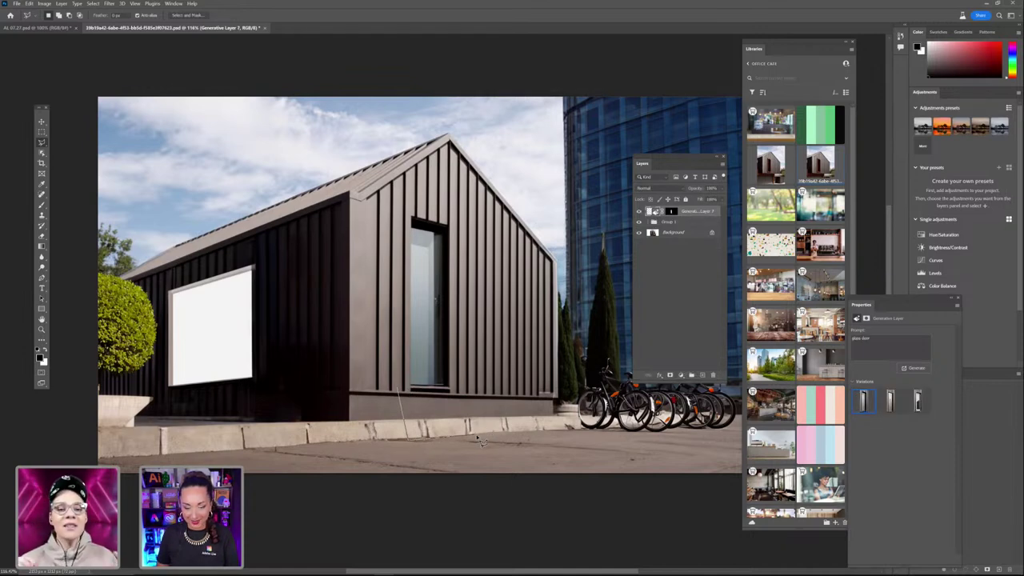
{"action": "left_click", "coordinate": [398, 390]}
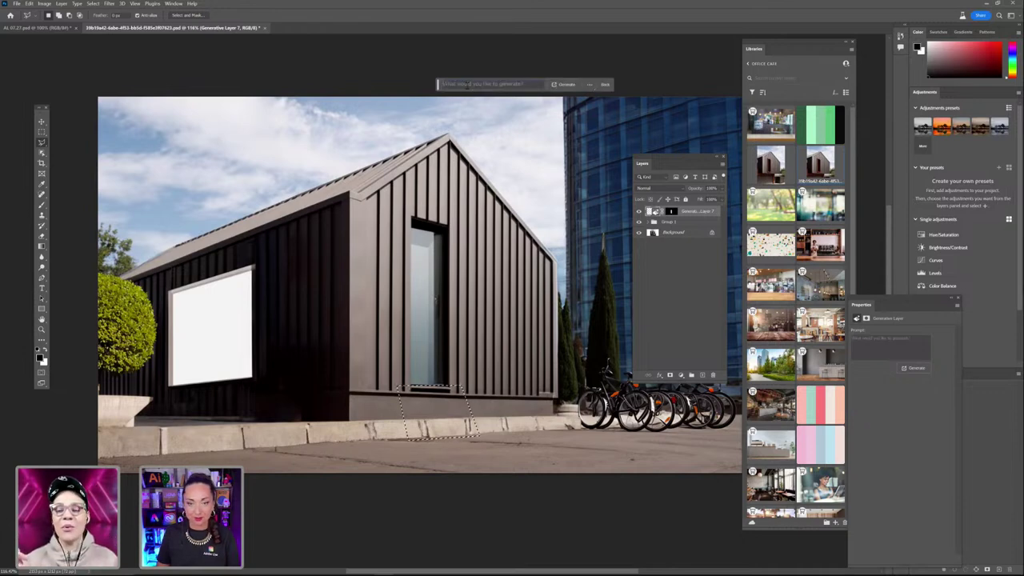
{"action": "type", "text": "step"}
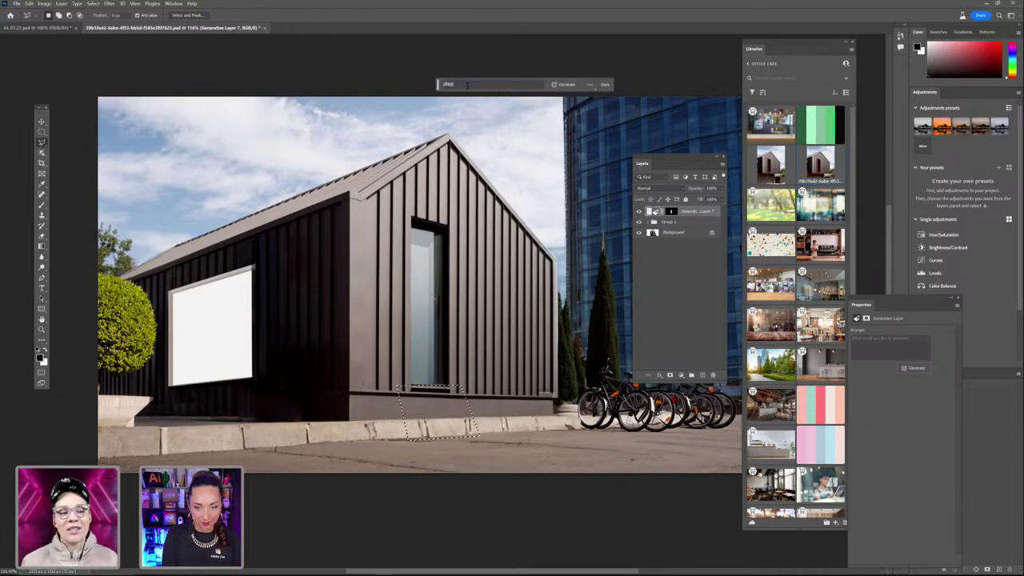
{"action": "key", "text": "Return"}
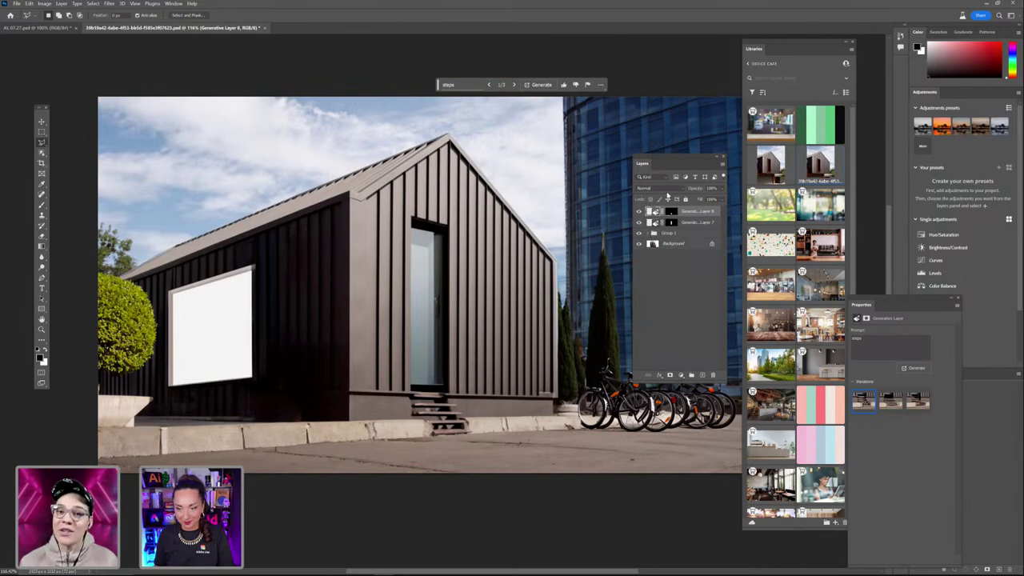
{"action": "left_click", "coordinate": [514, 84]}
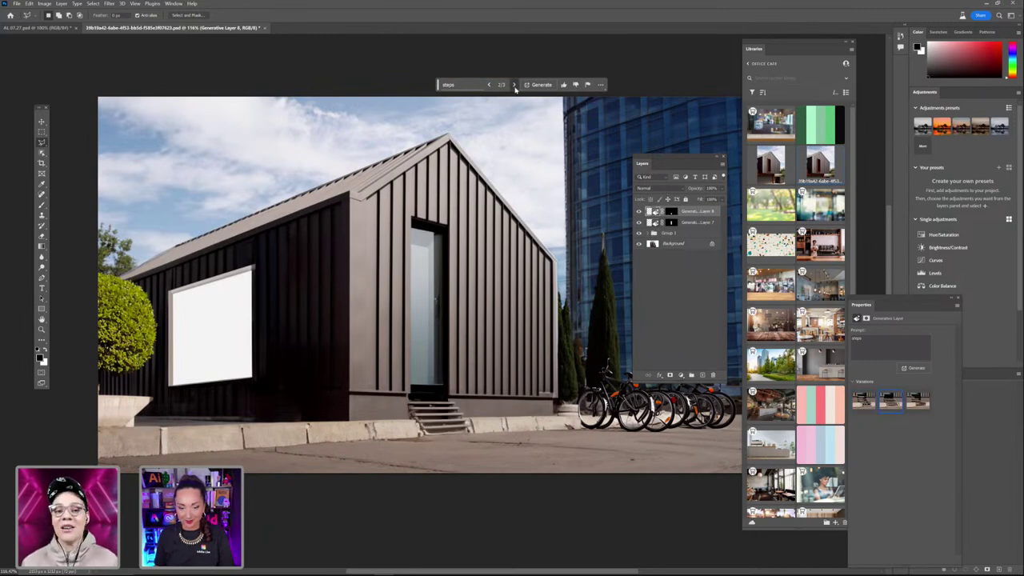
{"action": "left_click", "coordinate": [515, 85]}
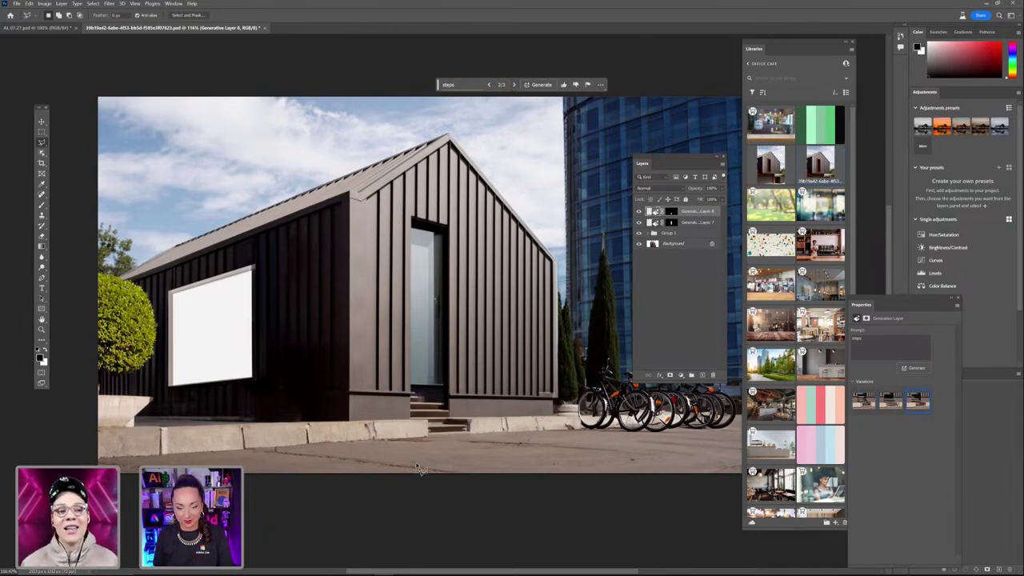
Regenerate the stairs and compare the new batch of variations
{"action": "left_click", "coordinate": [538, 86]}
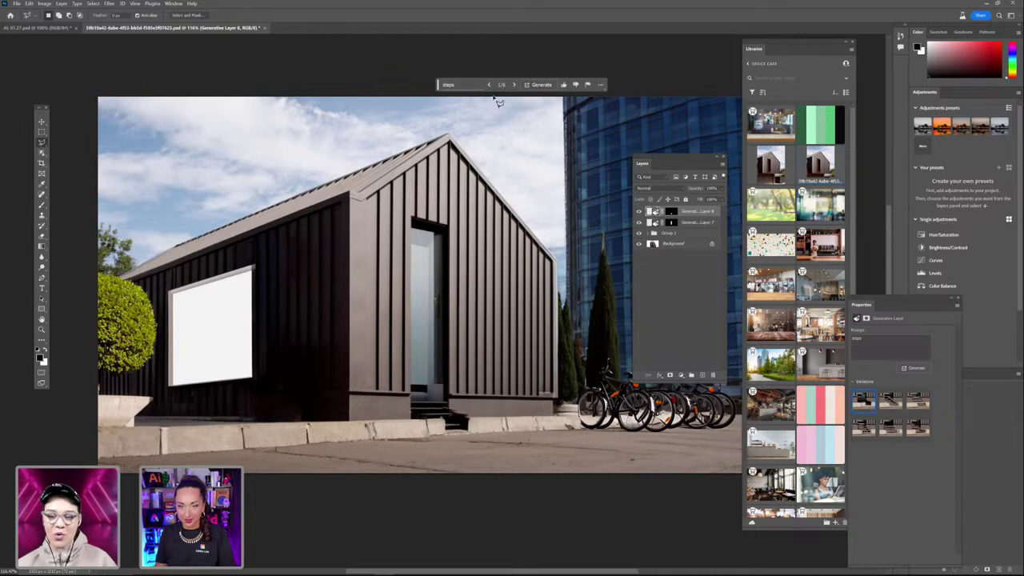
{"action": "left_click", "coordinate": [515, 85]}
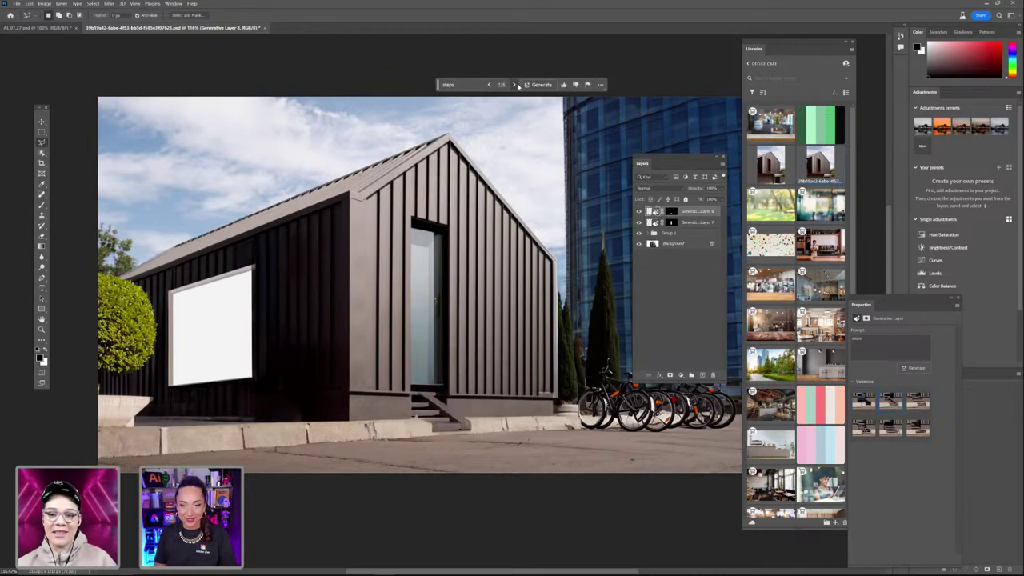
{"action": "left_click", "coordinate": [515, 85]}
{"action": "left_click", "coordinate": [516, 85]}
{"action": "left_click", "coordinate": [516, 84]}
{"action": "left_click", "coordinate": [489, 84]}
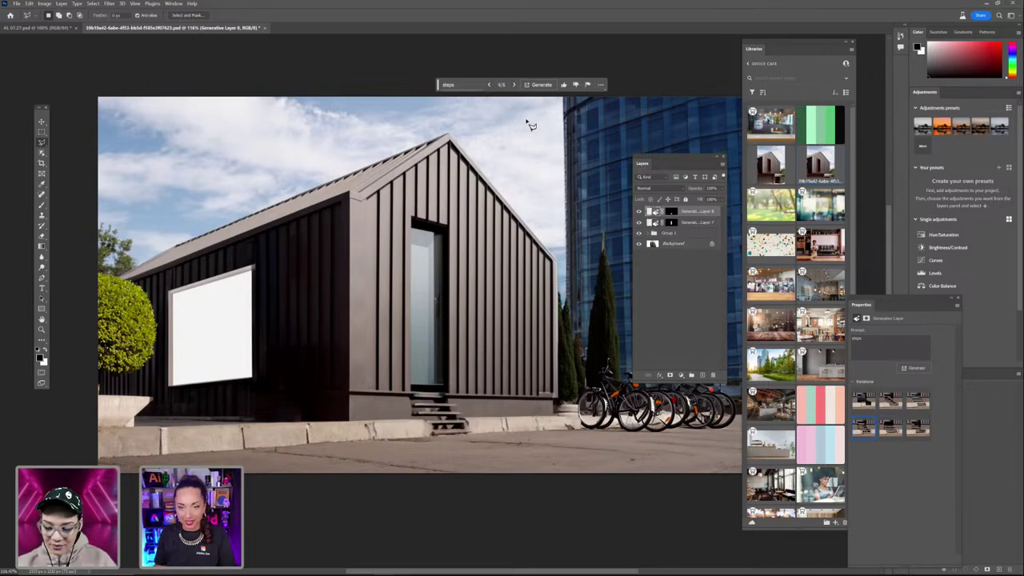
Regenerate once more and keep the third variation with concrete stairs down to the pavement
{"action": "left_click", "coordinate": [539, 87]}
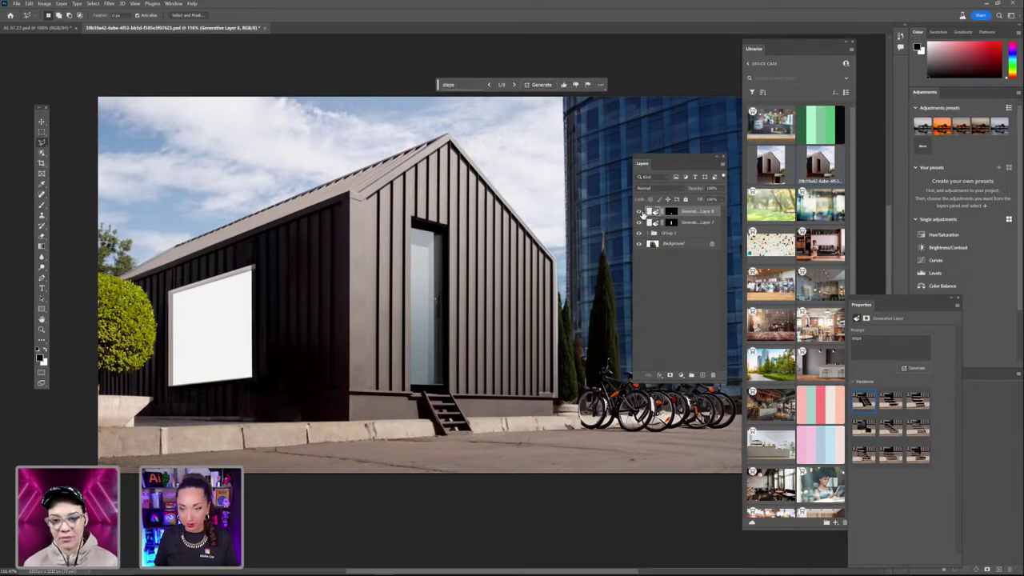
{"action": "left_click", "coordinate": [513, 84]}
{"action": "left_click", "coordinate": [513, 85]}
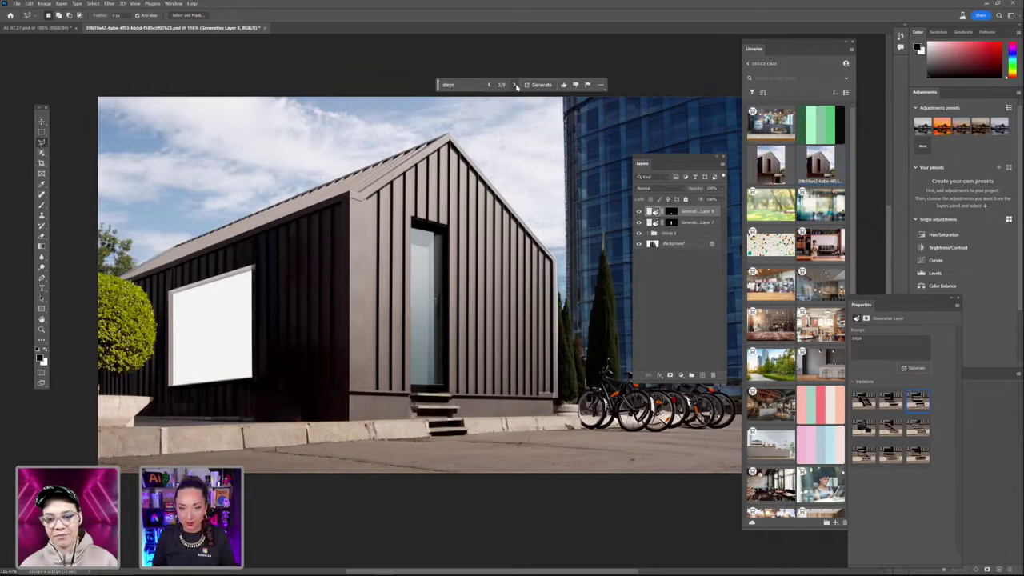
{"action": "left_click", "coordinate": [515, 85]}
{"action": "left_click", "coordinate": [489, 85]}
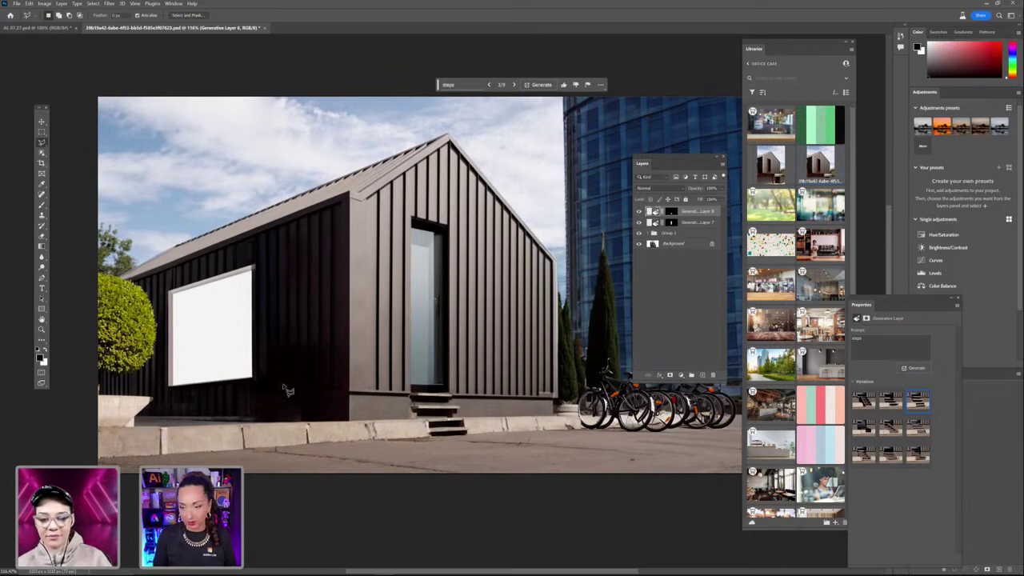
{"action": "left_click", "coordinate": [42, 163]}
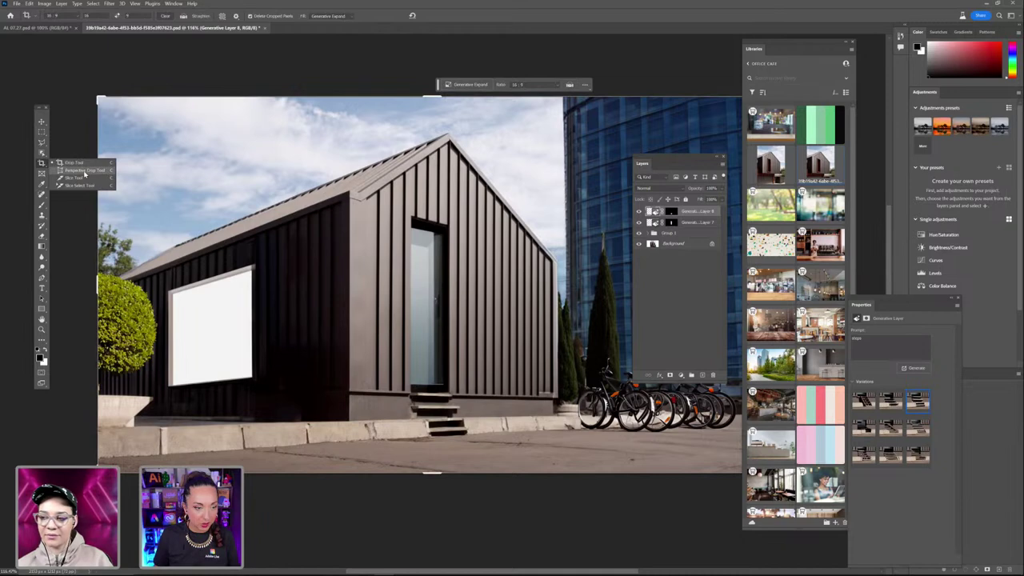
Attempt a perspective crop, dismiss the unsupported layer types error, and unlock the Background layer
{"action": "left_click", "coordinate": [85, 174]}
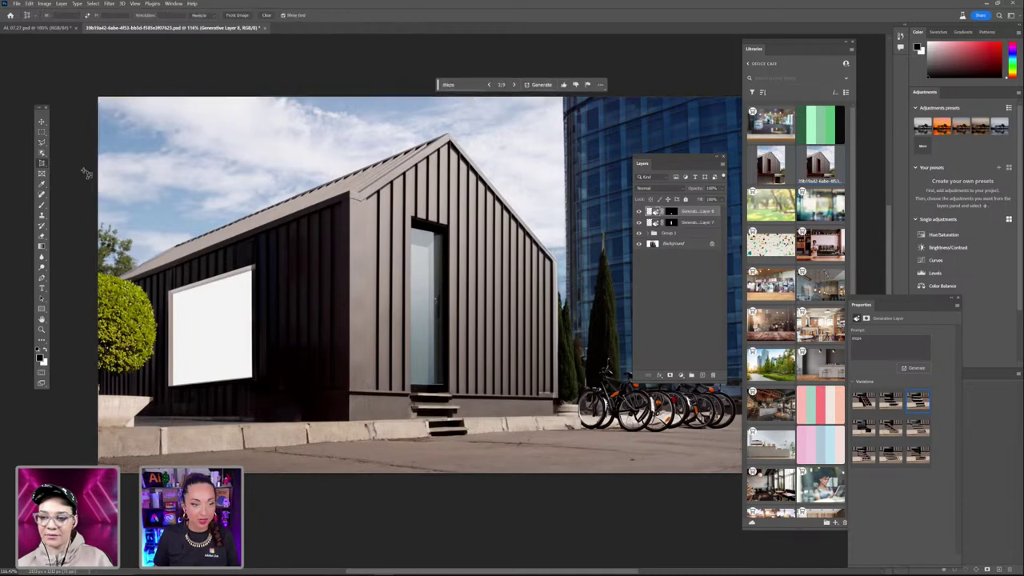
{"action": "left_click", "coordinate": [176, 297]}
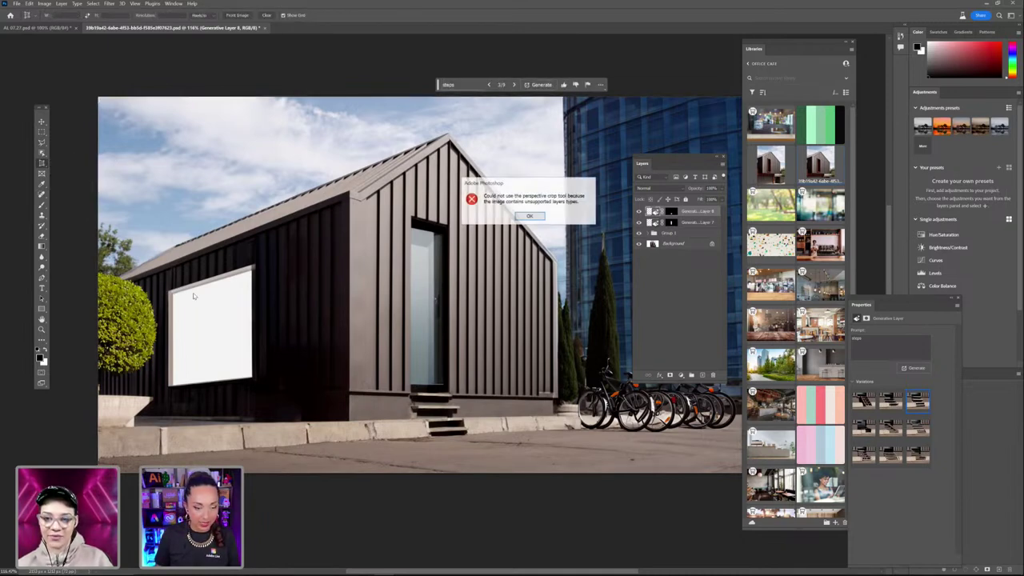
{"action": "left_click", "coordinate": [529, 217]}
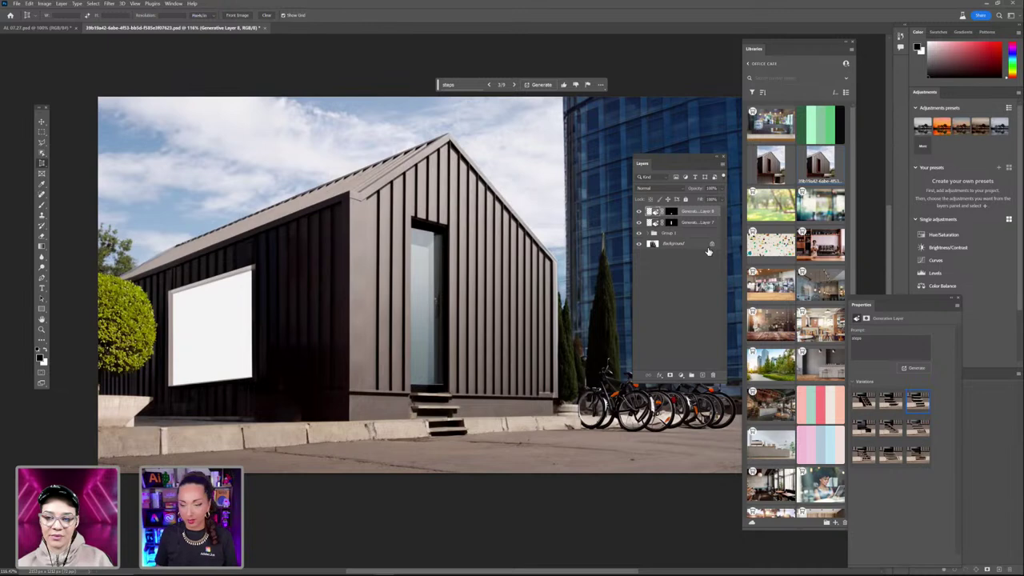
{"action": "left_click", "coordinate": [712, 245]}
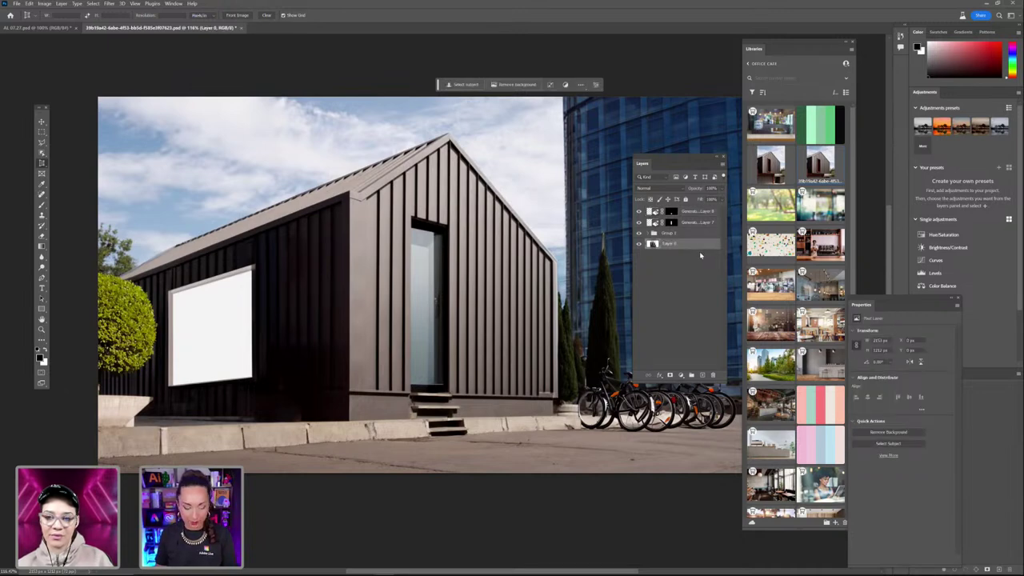
Save the document, then group all layers into Group 2 and merge it with Ctrl+E
{"action": "key", "text": "ctrl+s"}
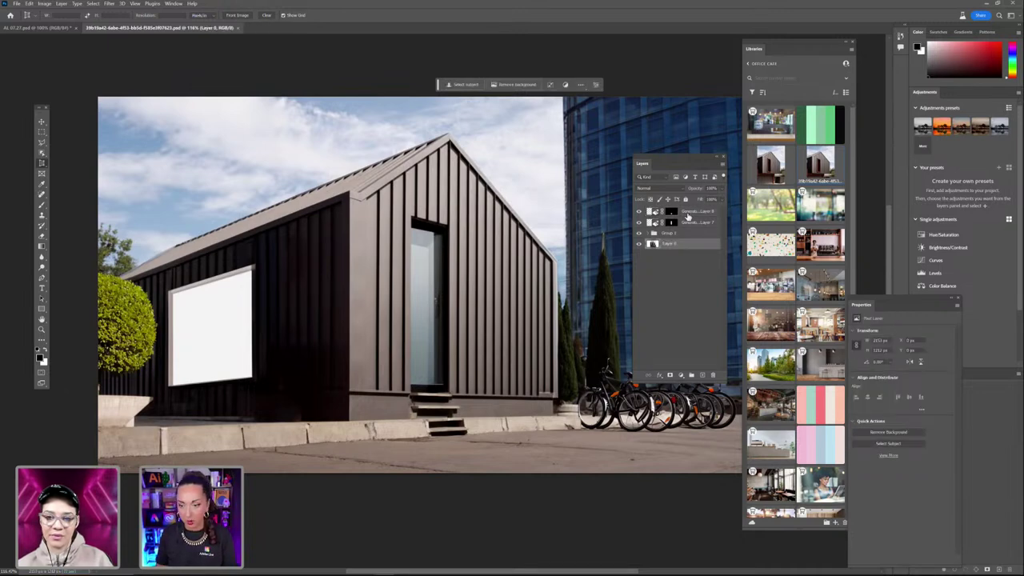
{"action": "left_click", "coordinate": [688, 212]}
{"action": "left_click", "coordinate": [692, 251]}
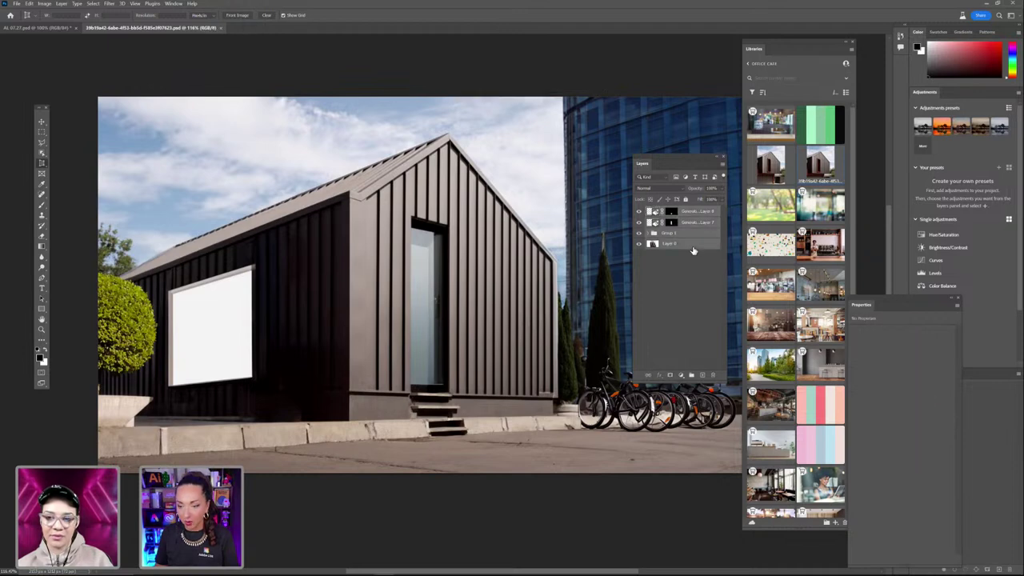
{"action": "left_click", "coordinate": [678, 222]}
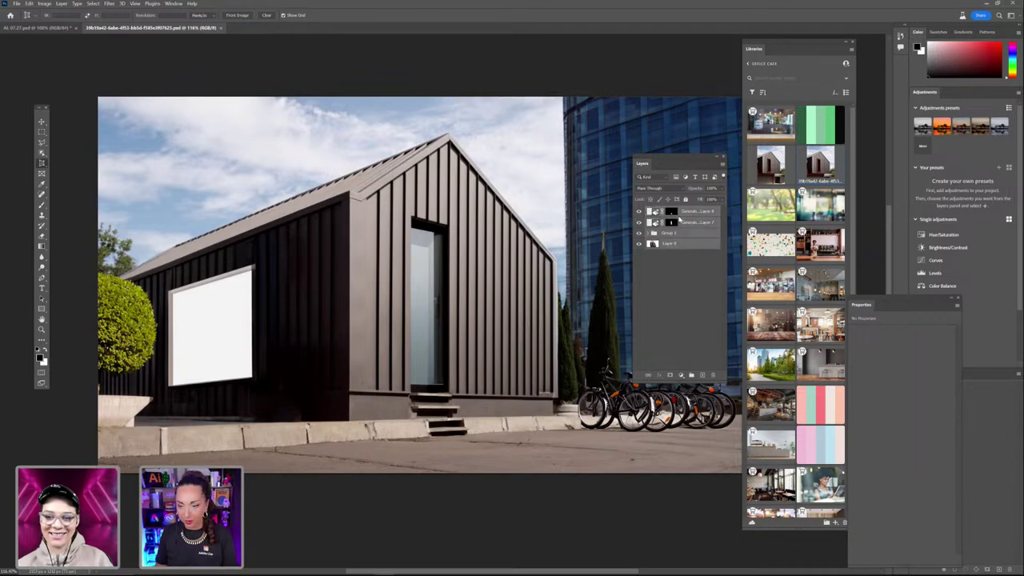
{"action": "key", "text": "ctrl+g"}
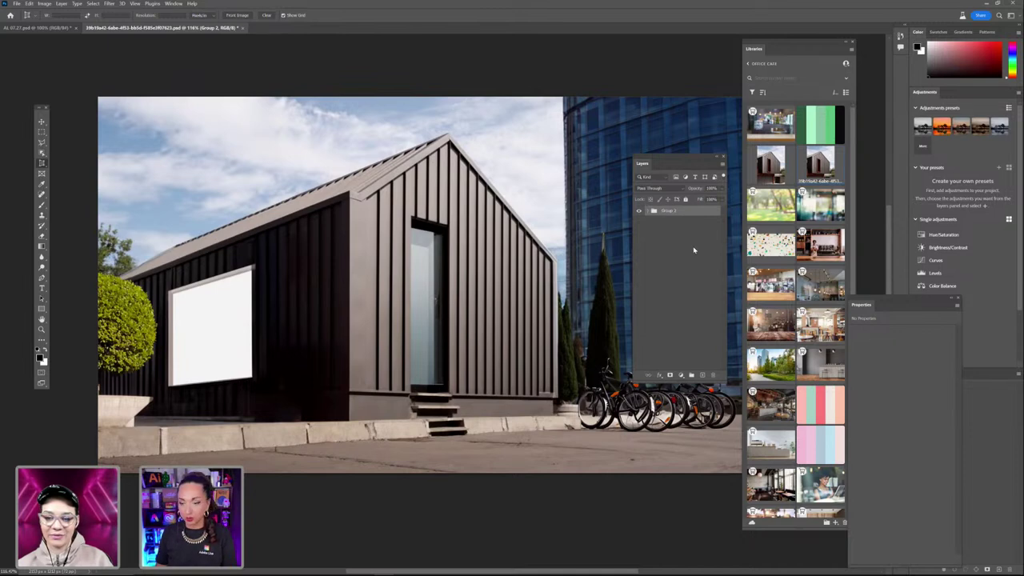
{"action": "key", "text": "ctrl+e"}
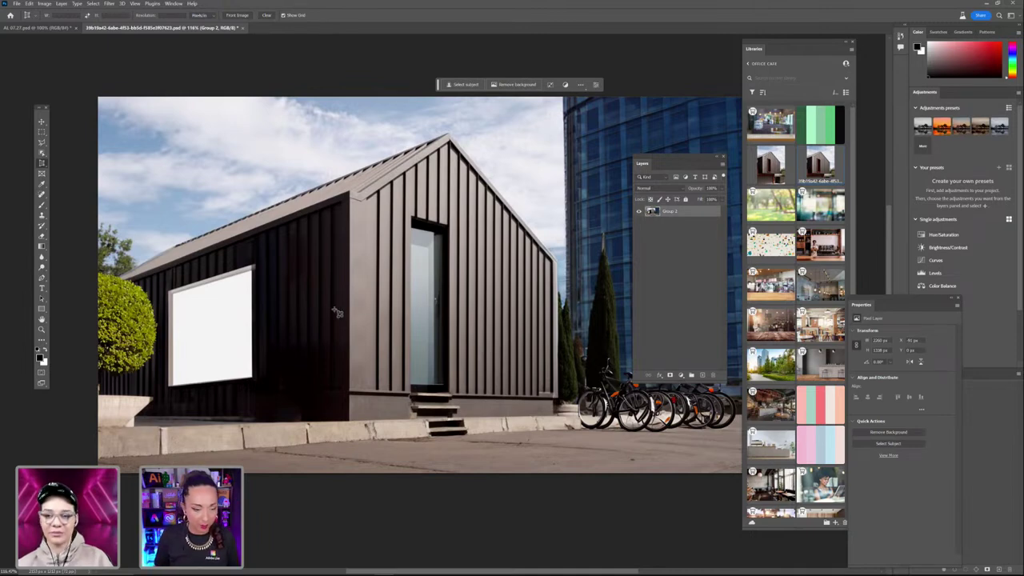
Perspective-crop to the white sign's four corners, realigning the bottom-left corner, and commit
{"action": "left_click", "coordinate": [177, 298]}
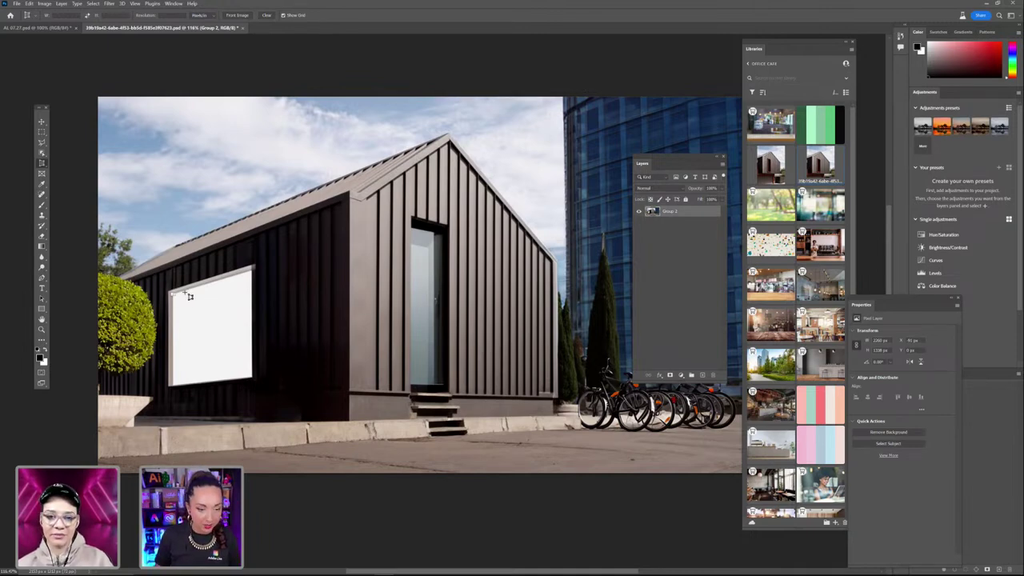
{"action": "left_click", "coordinate": [254, 274]}
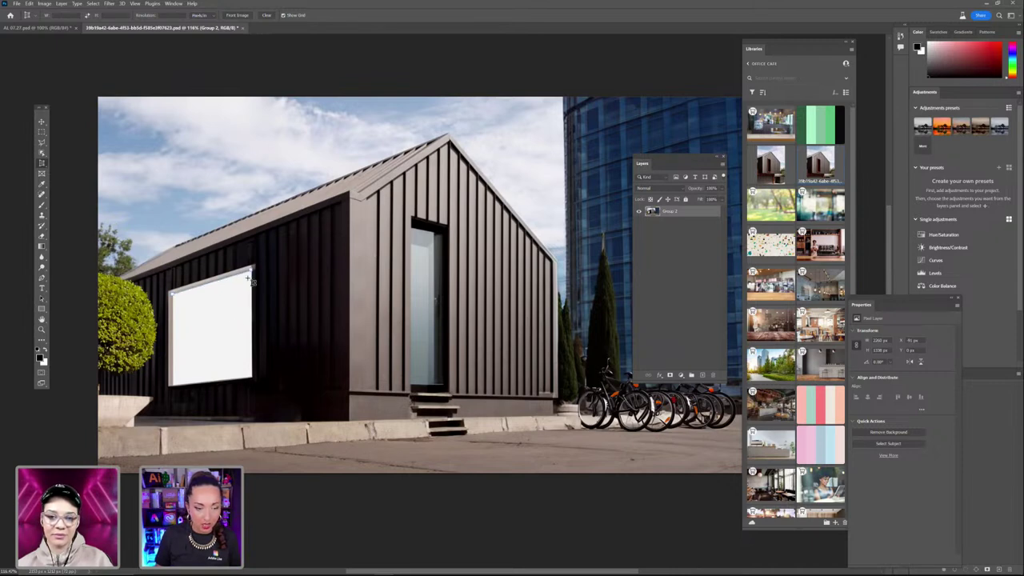
{"action": "left_click", "coordinate": [251, 376]}
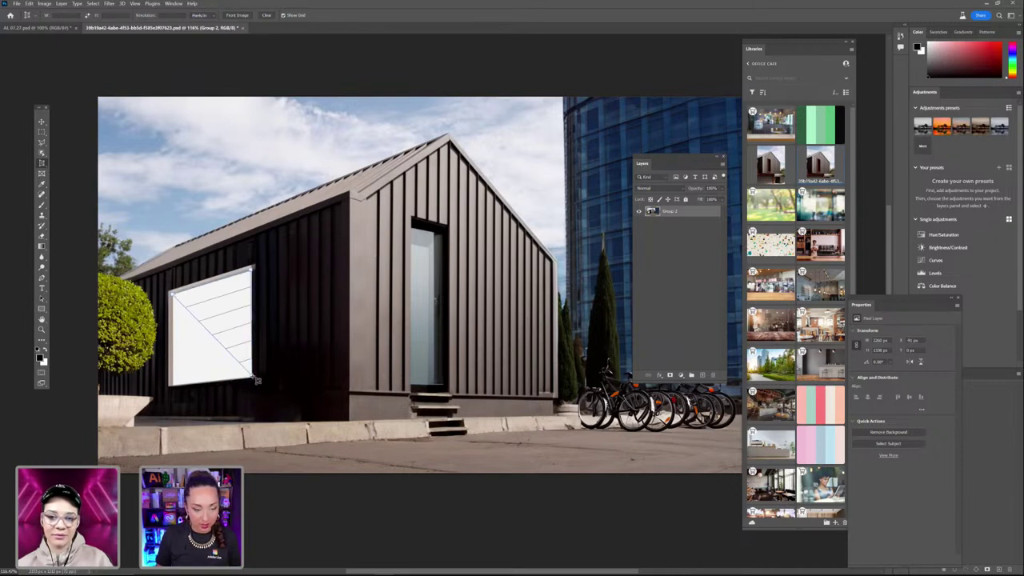
{"action": "left_click", "coordinate": [171, 384]}
{"action": "left_click_drag", "start_coordinate": [189, 387], "coordinate": [176, 388]}
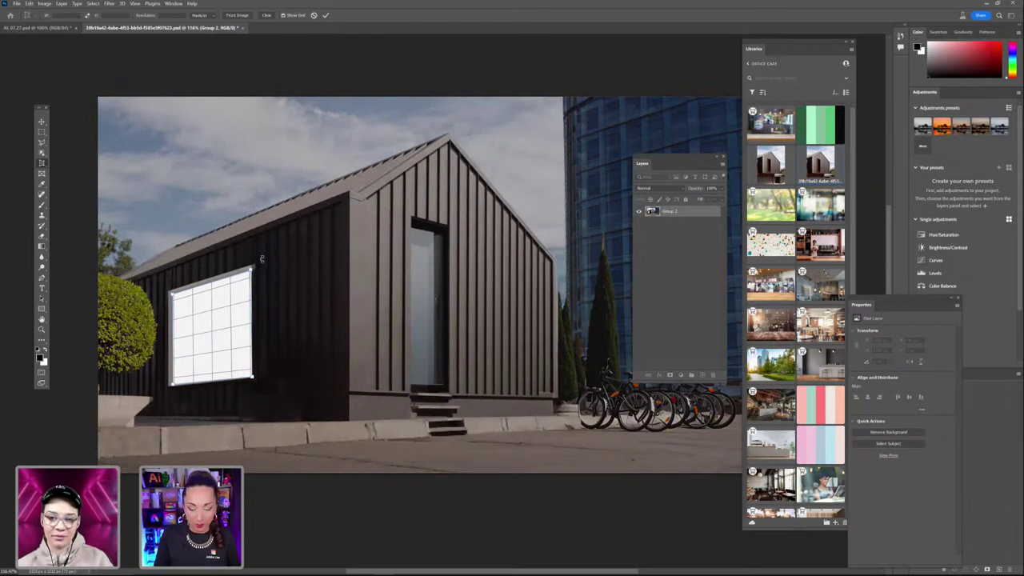
{"action": "key", "text": "Return"}
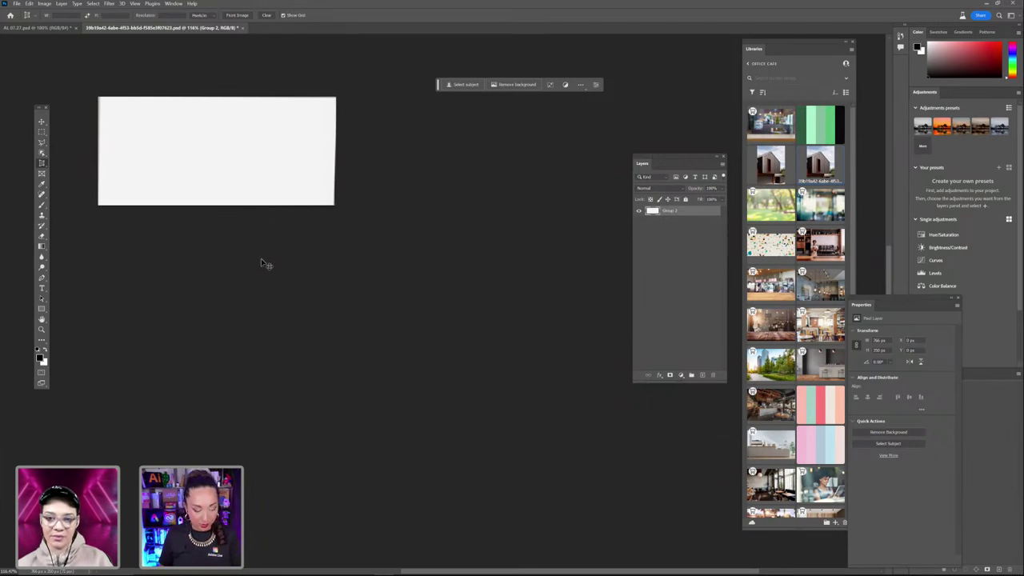
Undo the perspective crop and the merge, restoring the full street composite and Group 2
{"action": "key", "text": "ctrl+a"}
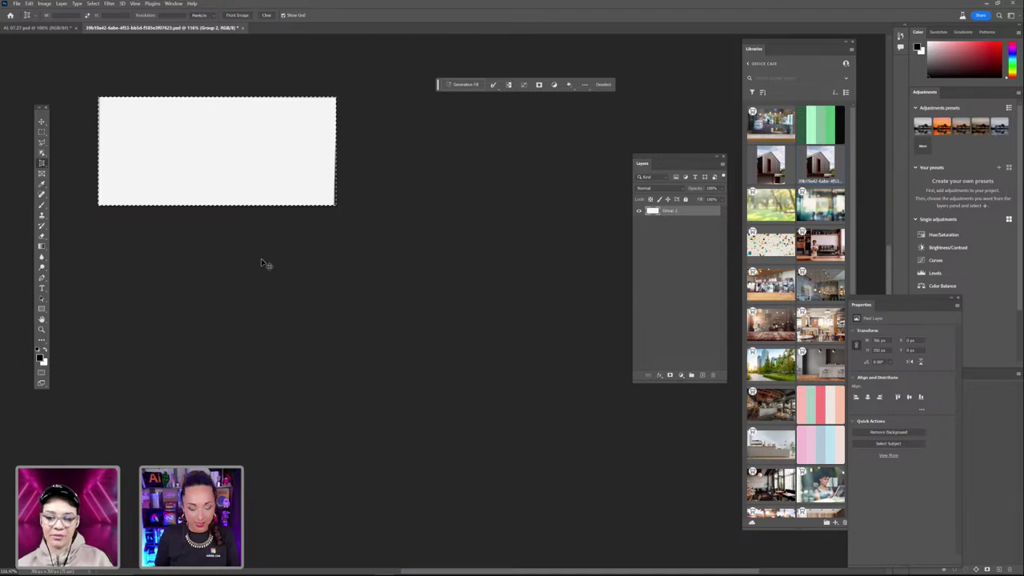
{"action": "key", "text": "ctrl+z"}
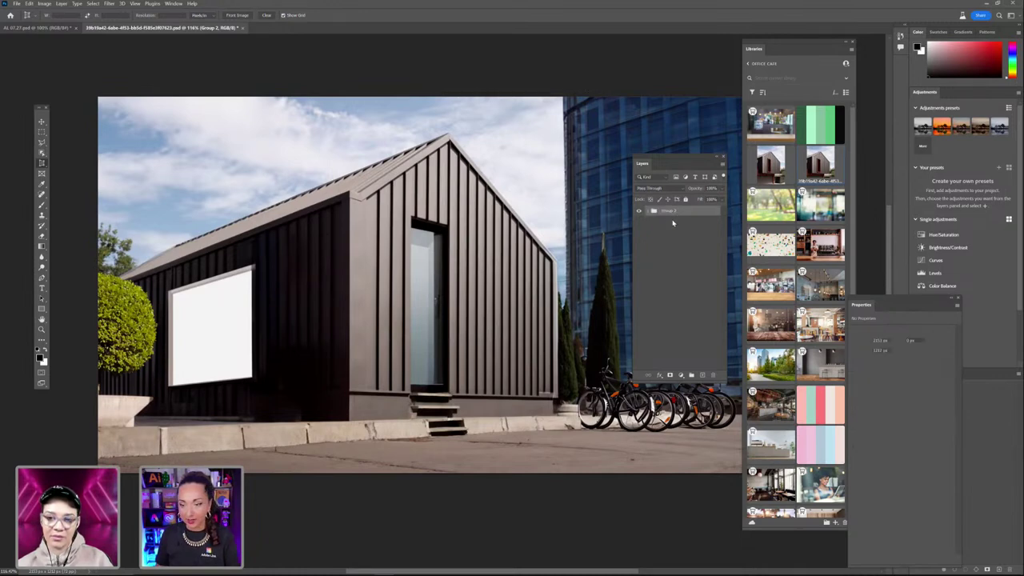
{"action": "key", "text": "ctrl+shift+g"}
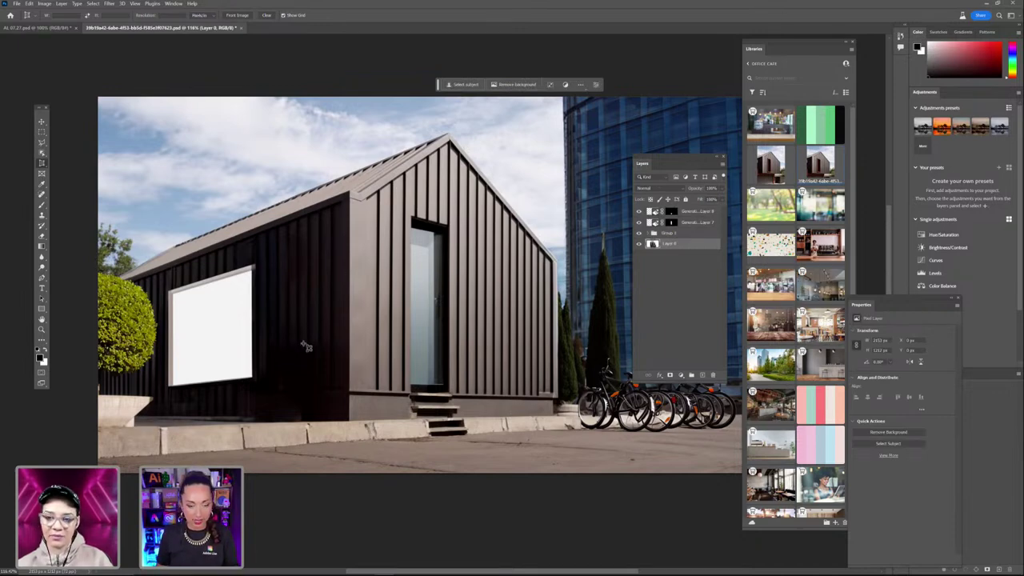
Paste the white rectangles as a new top layer and place it over the left window
{"action": "key", "text": "v"}
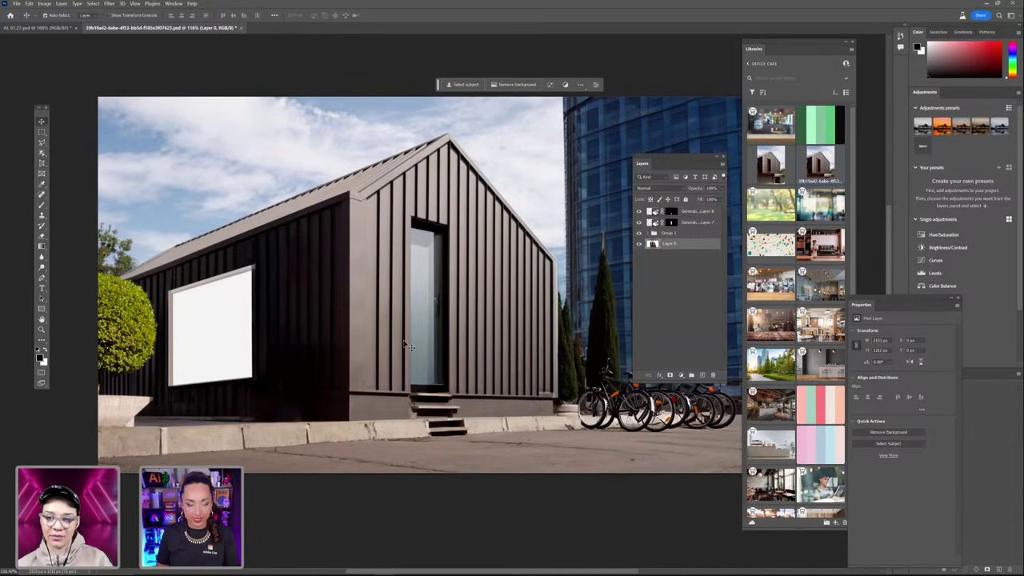
{"action": "key", "text": "ctrl+v"}
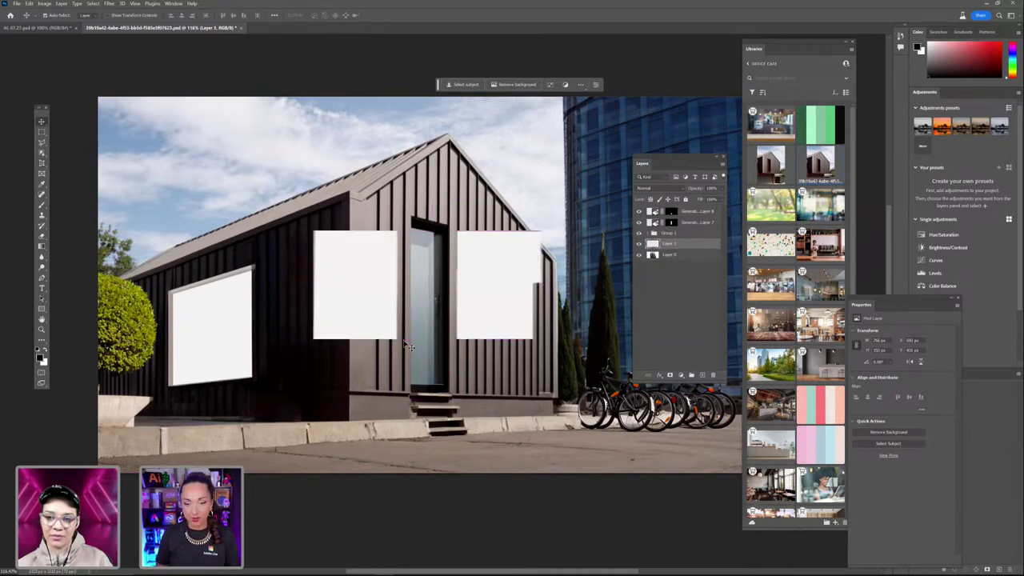
{"action": "left_click", "coordinate": [680, 212]}
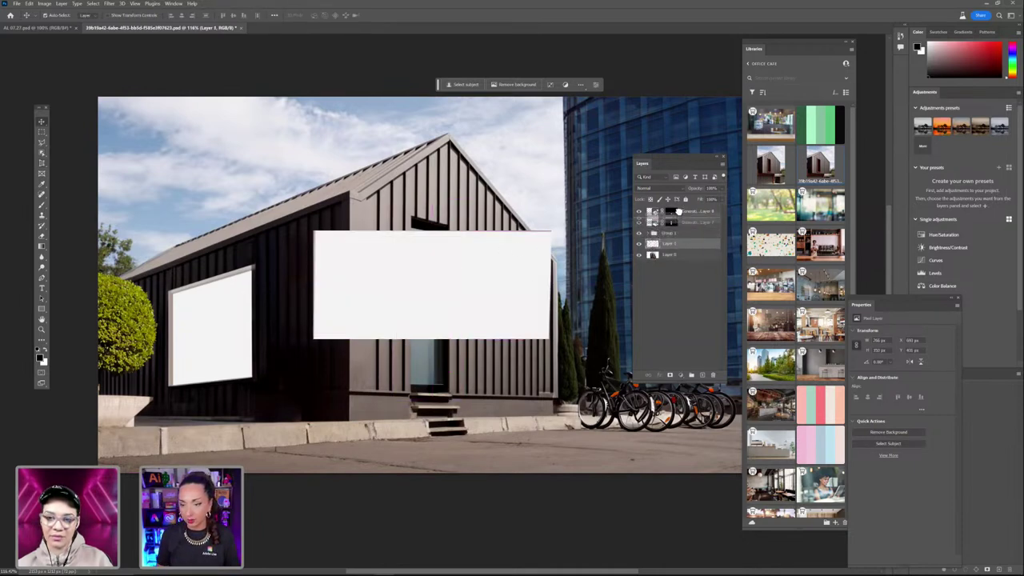
{"action": "left_click_drag", "start_coordinate": [680, 210], "coordinate": [680, 210]}
{"action": "left_click_drag", "start_coordinate": [388, 290], "coordinate": [290, 336]}
Free-transform the white panel, nudging it left and down and pulling its top-left corner to the window
{"action": "key", "text": "ctrl+t"}
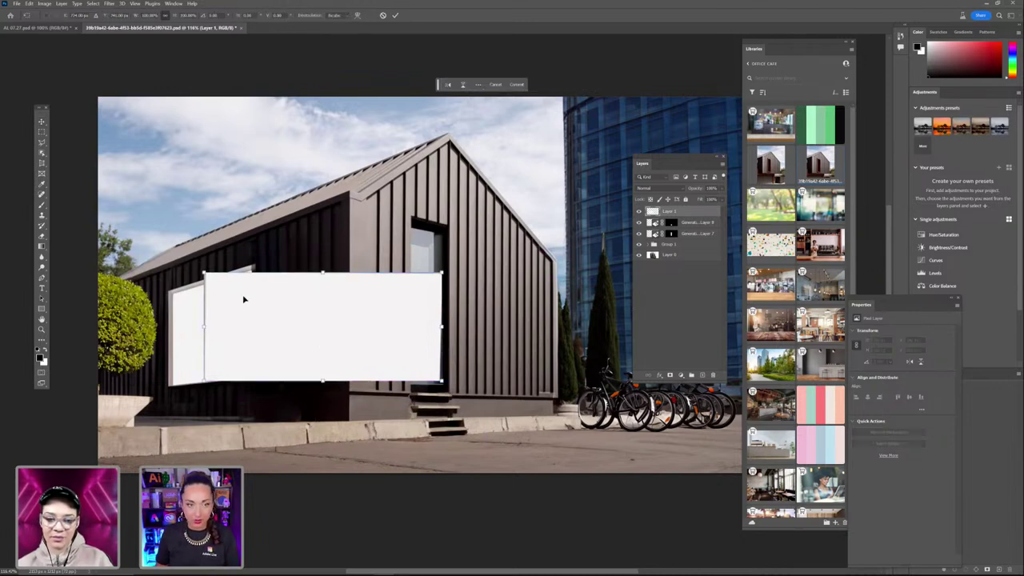
{"action": "left_click_drag", "start_coordinate": [245, 313], "coordinate": [220, 311]}
{"action": "scroll", "coordinate": [182, 364], "scroll_direction": "up", "scroll_amount": 5}
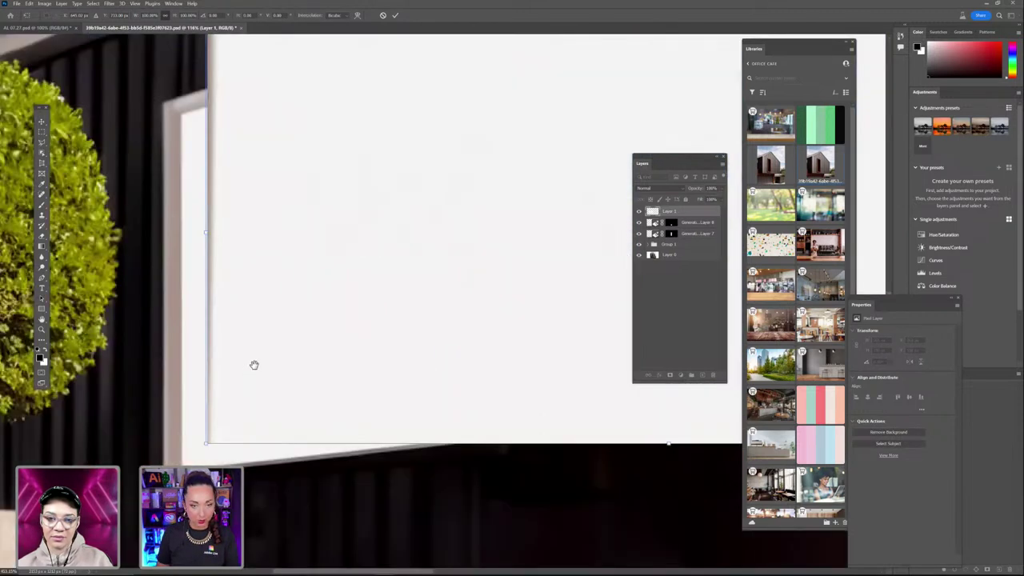
{"action": "scroll", "coordinate": [253, 363], "scroll_direction": "down", "scroll_amount": 1}
{"action": "mouse_move", "coordinate": [250, 385]}
{"action": "left_mouse_down"}
{"action": "mouse_move", "coordinate": [258, 377]}
{"action": "mouse_move", "coordinate": [248, 391]}
{"action": "left_mouse_up"}
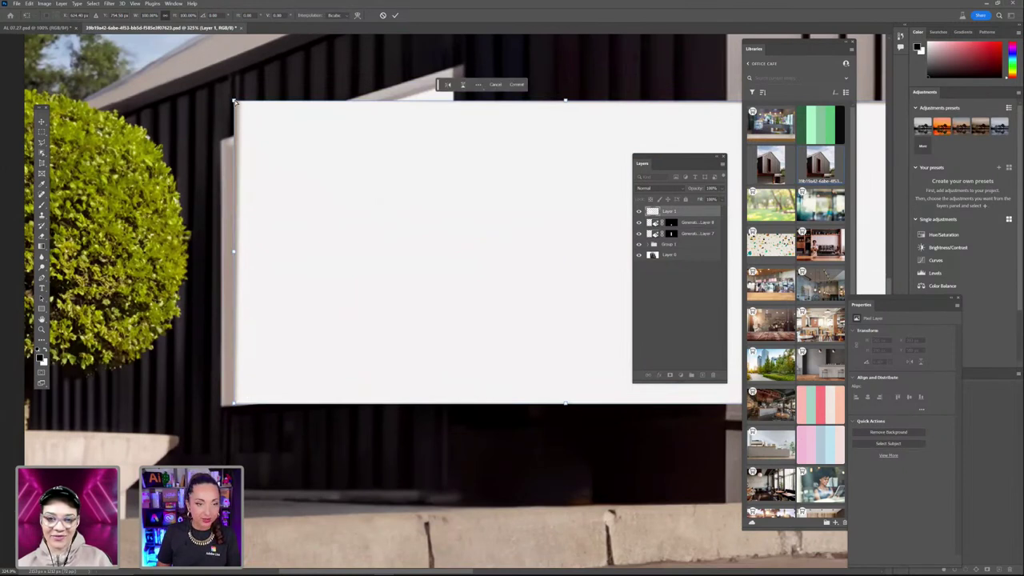
{"action": "left_click_drag", "start_coordinate": [232, 109], "coordinate": [233, 148]}
Pull the right corners onto the window frame, then discard the corner distortion
{"action": "scroll", "coordinate": [366, 187], "scroll_direction": "right", "scroll_amount": 5}
{"action": "scroll", "coordinate": [366, 188], "scroll_direction": "up", "scroll_amount": 1}
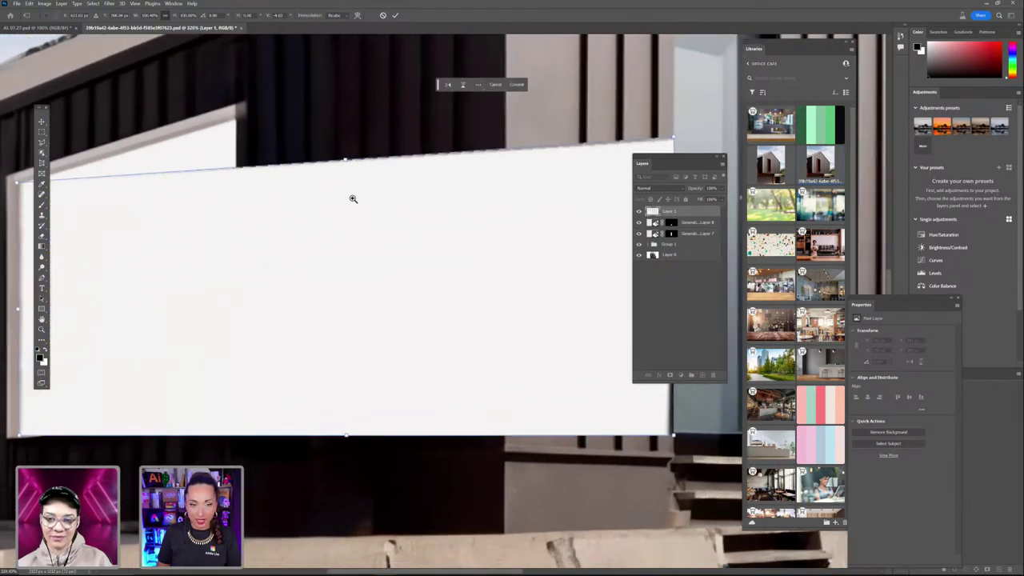
{"action": "scroll", "coordinate": [354, 198], "scroll_direction": "down", "scroll_amount": 5}
{"action": "left_click_drag", "start_coordinate": [458, 173], "coordinate": [342, 168]}
{"action": "left_click_drag", "start_coordinate": [458, 252], "coordinate": [344, 248]}
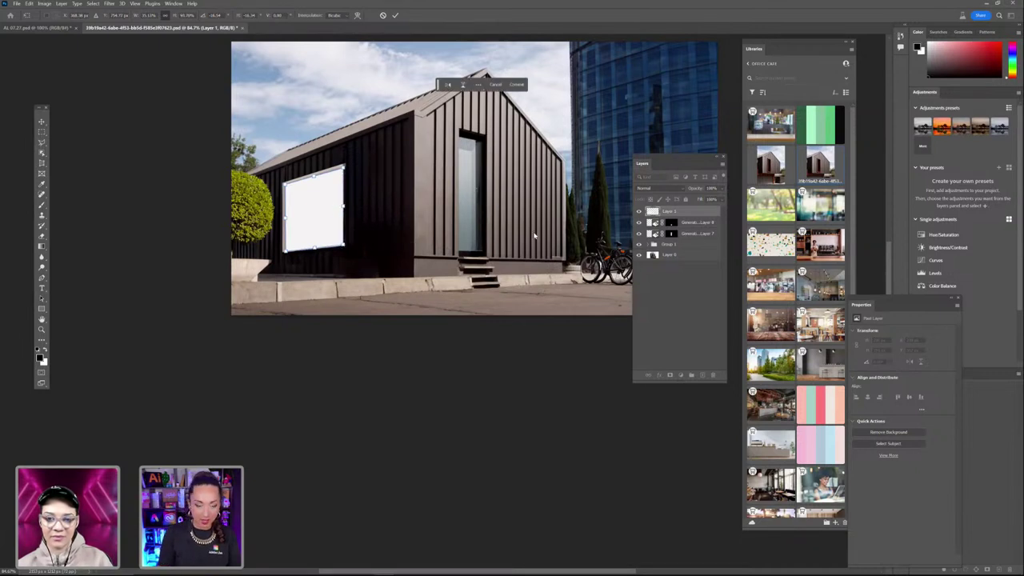
{"action": "key", "text": "Return"}
{"action": "key", "text": "ctrl+z"}
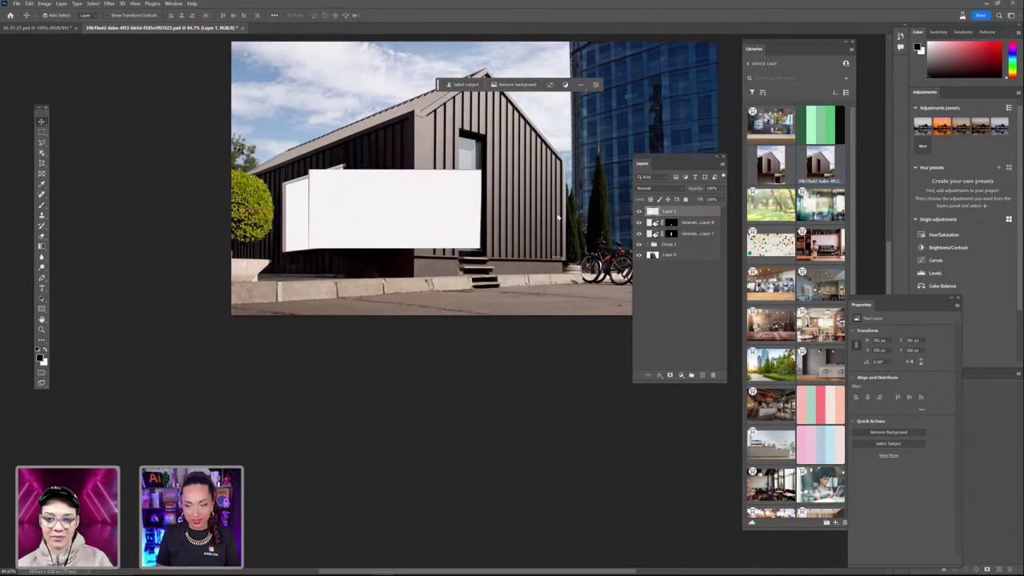
Convert the white rectangle Layer 1 to a smart object and toggle its visibility
{"action": "right_click", "coordinate": [689, 212]}
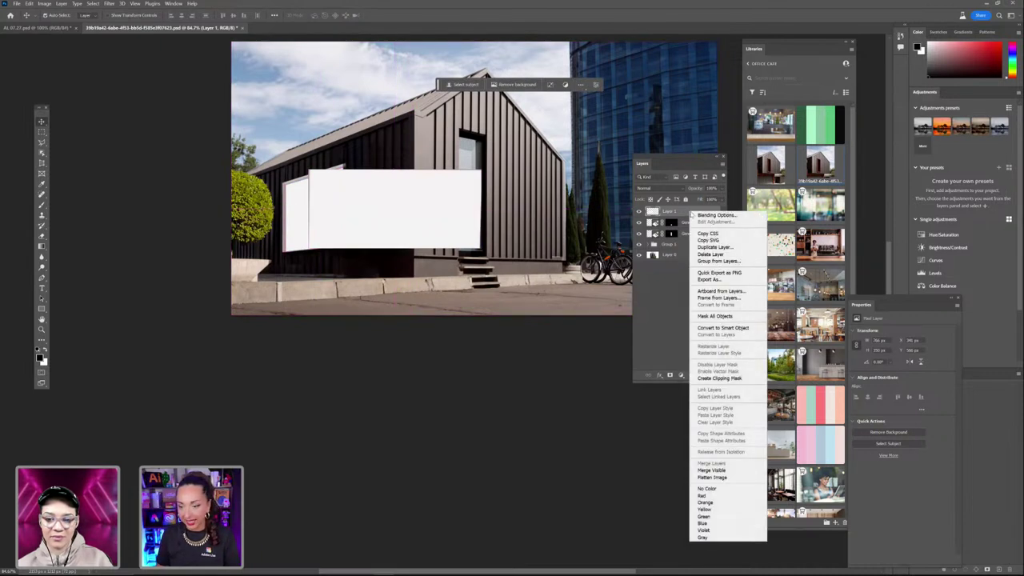
{"action": "left_click", "coordinate": [707, 328]}
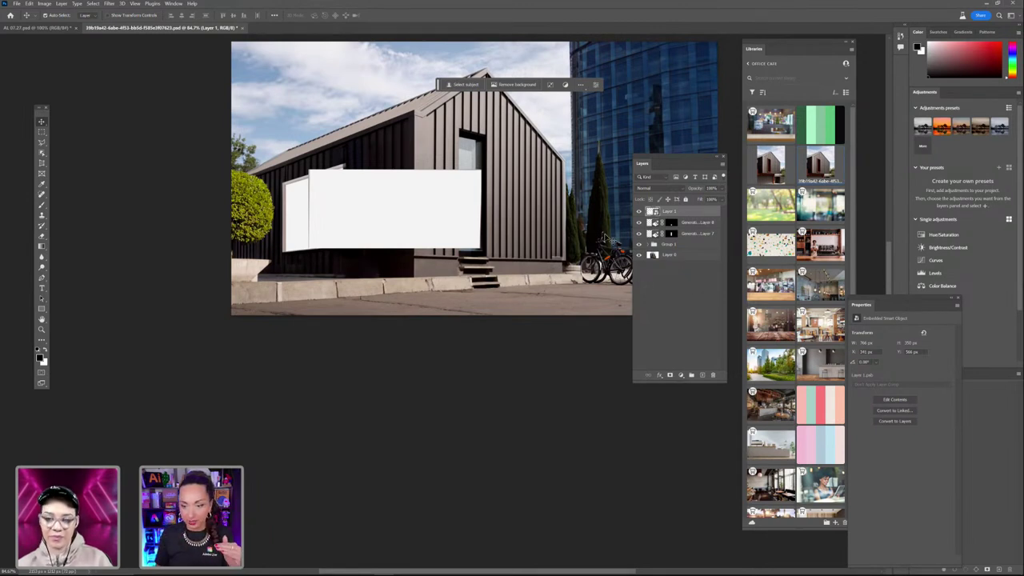
{"action": "left_click", "coordinate": [638, 212]}
{"action": "left_click", "coordinate": [638, 212]}
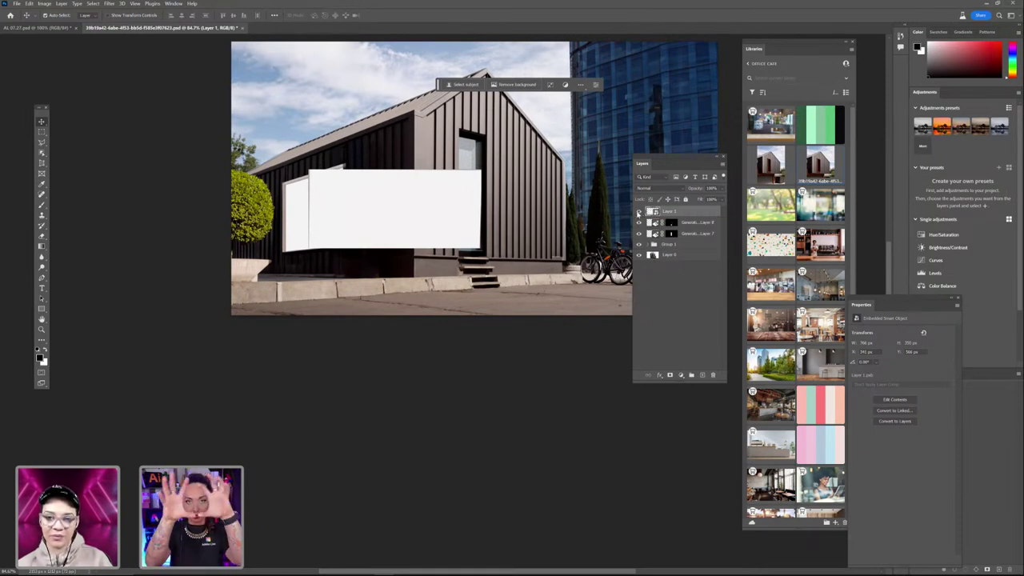
{"action": "key", "text": "ctrl+t"}
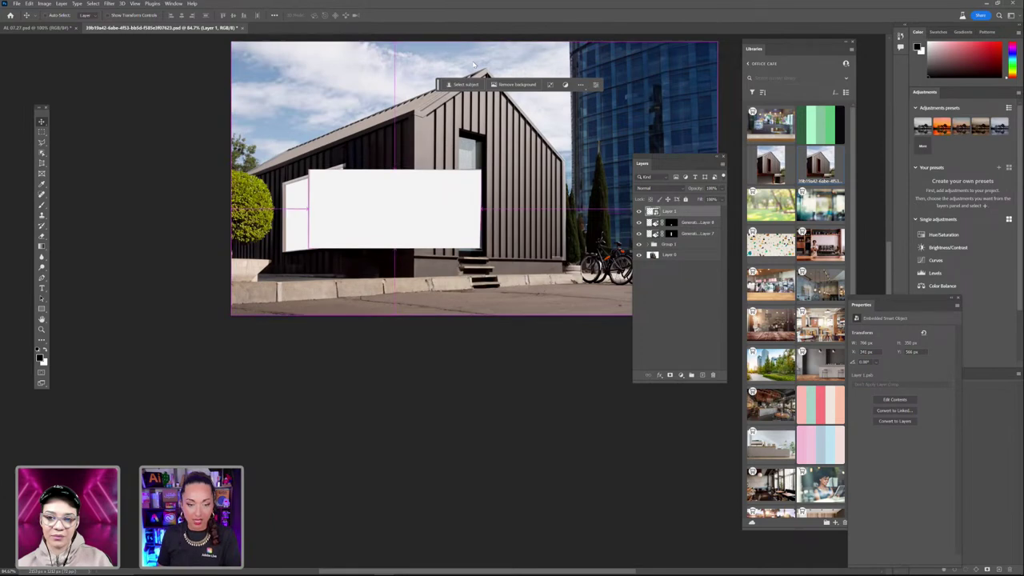
Drag the white panel's four corners onto the window frame corners and apply the distortion
{"action": "scroll", "coordinate": [272, 207], "scroll_direction": "up", "scroll_amount": 3}
{"action": "scroll", "coordinate": [272, 206], "scroll_direction": "up", "scroll_amount": 1}
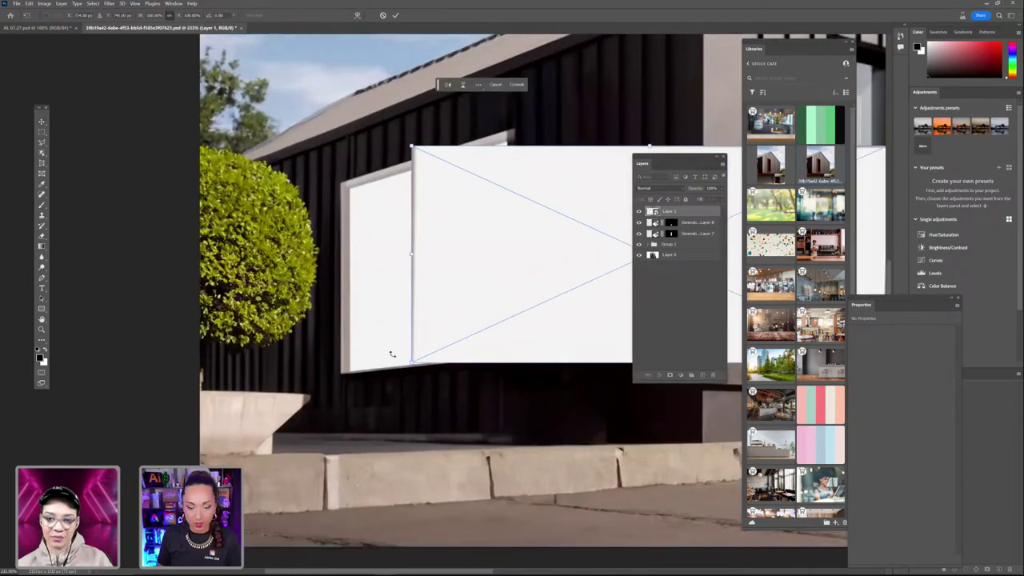
{"action": "left_click_drag", "start_coordinate": [412, 364], "coordinate": [372, 300]}
{"action": "left_click_drag", "start_coordinate": [354, 360], "coordinate": [348, 370]}
{"action": "left_click_drag", "start_coordinate": [411, 148], "coordinate": [346, 186]}
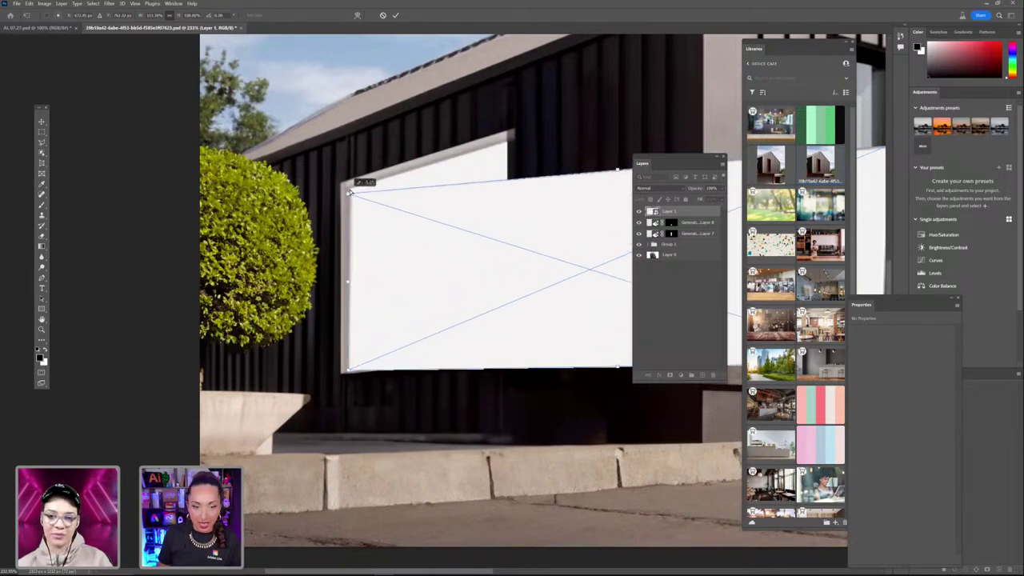
{"action": "scroll", "coordinate": [426, 196], "scroll_direction": "right", "scroll_amount": 5}
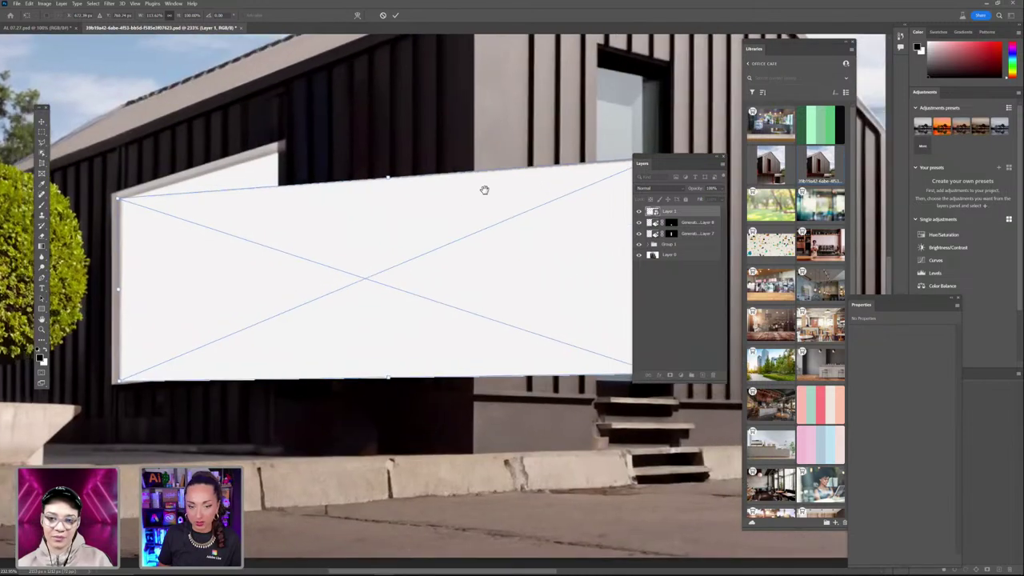
{"action": "scroll", "coordinate": [484, 190], "scroll_direction": "right", "scroll_amount": 5}
{"action": "scroll", "coordinate": [495, 185], "scroll_direction": "left", "scroll_amount": 2}
{"action": "left_click_drag", "start_coordinate": [549, 162], "coordinate": [166, 156]}
{"action": "left_click_drag", "start_coordinate": [550, 376], "coordinate": [169, 373]}
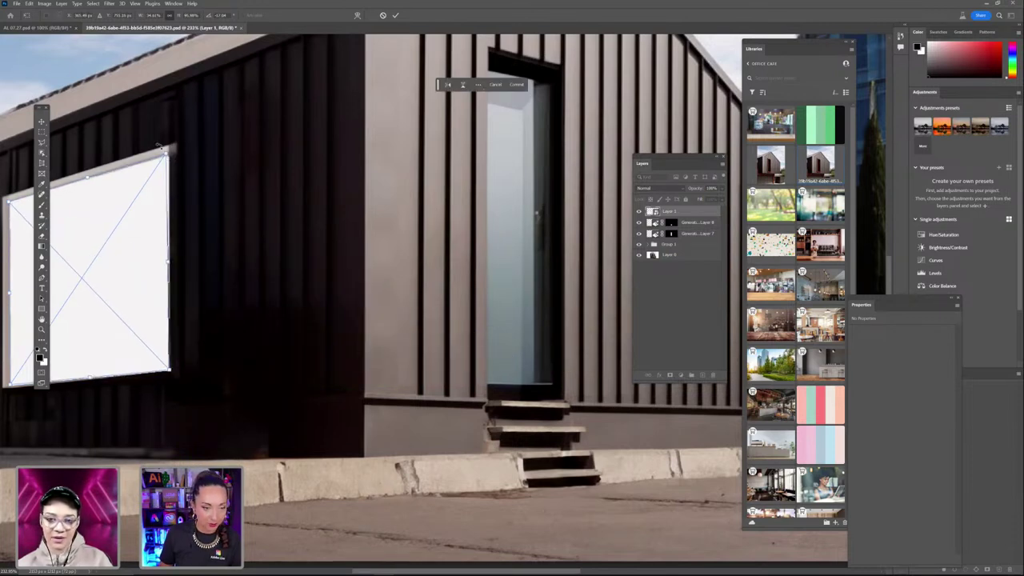
{"action": "left_click_drag", "start_coordinate": [167, 152], "coordinate": [170, 156]}
{"action": "key", "text": "Return"}
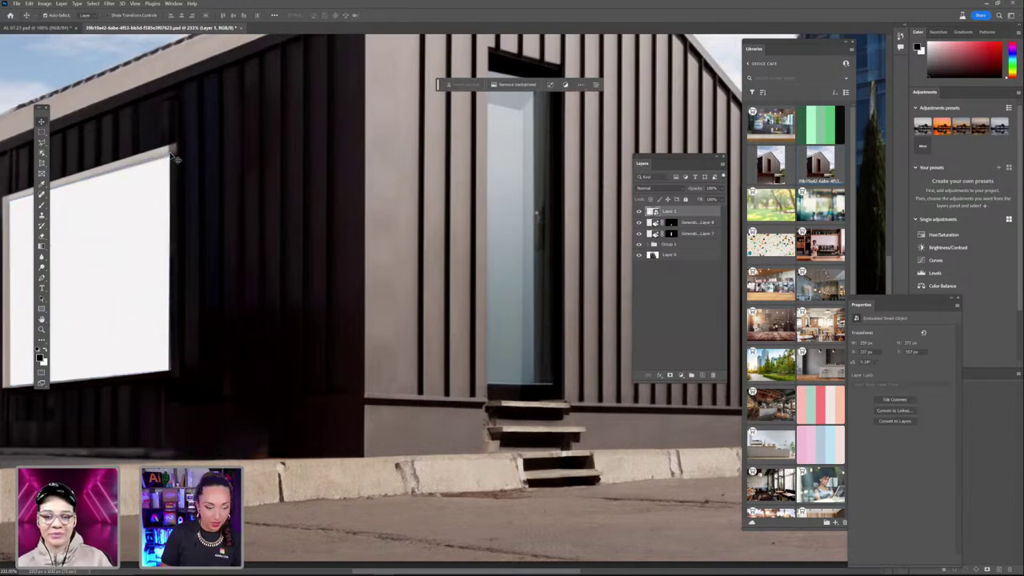
Refine the top-left corner of the distorted panel against the window frame and recommit
{"action": "scroll", "coordinate": [280, 203], "scroll_direction": "down", "scroll_amount": 1}
{"action": "scroll", "coordinate": [267, 219], "scroll_direction": "down", "scroll_amount": 5}
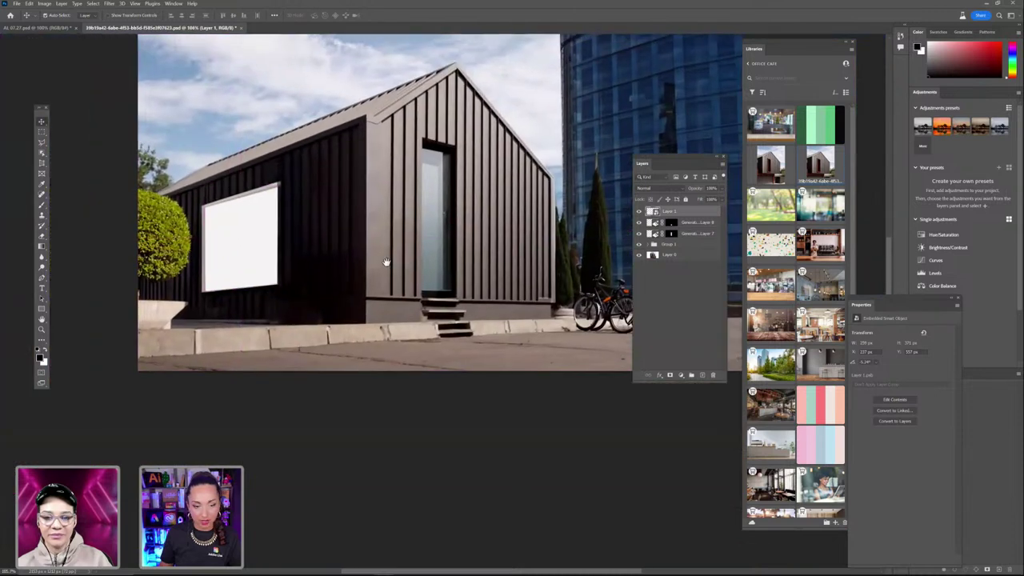
{"action": "left_click", "coordinate": [652, 212], "text": "ctrl"}
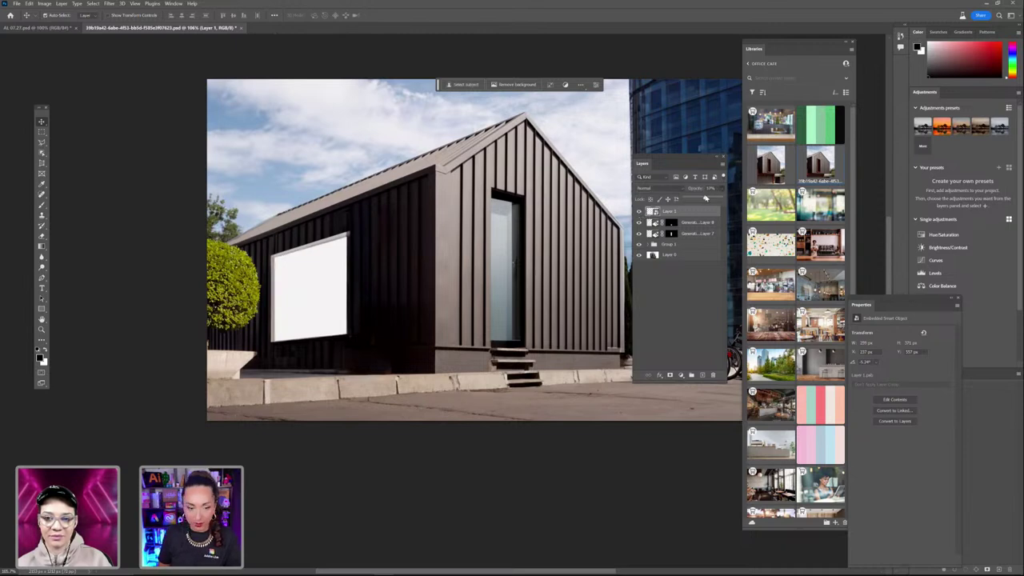
{"action": "scroll", "coordinate": [355, 271], "scroll_direction": "up", "scroll_amount": 1}
{"action": "scroll", "coordinate": [355, 271], "scroll_direction": "up", "scroll_amount": 2}
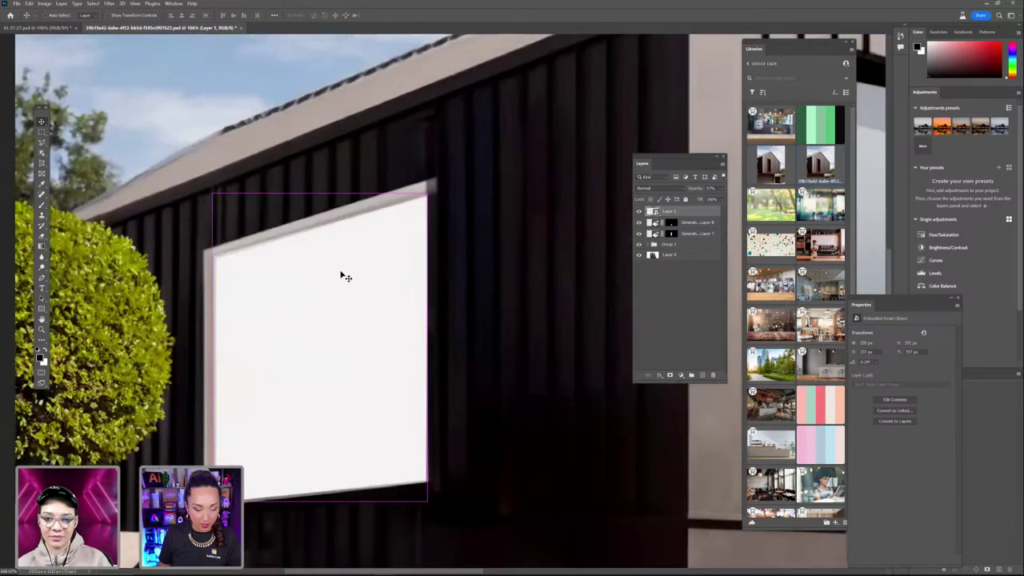
{"action": "scroll", "coordinate": [342, 274], "scroll_direction": "up", "scroll_amount": 3}
{"action": "scroll", "coordinate": [193, 268], "scroll_direction": "down", "scroll_amount": 3}
{"action": "key", "text": "ctrl+t"}
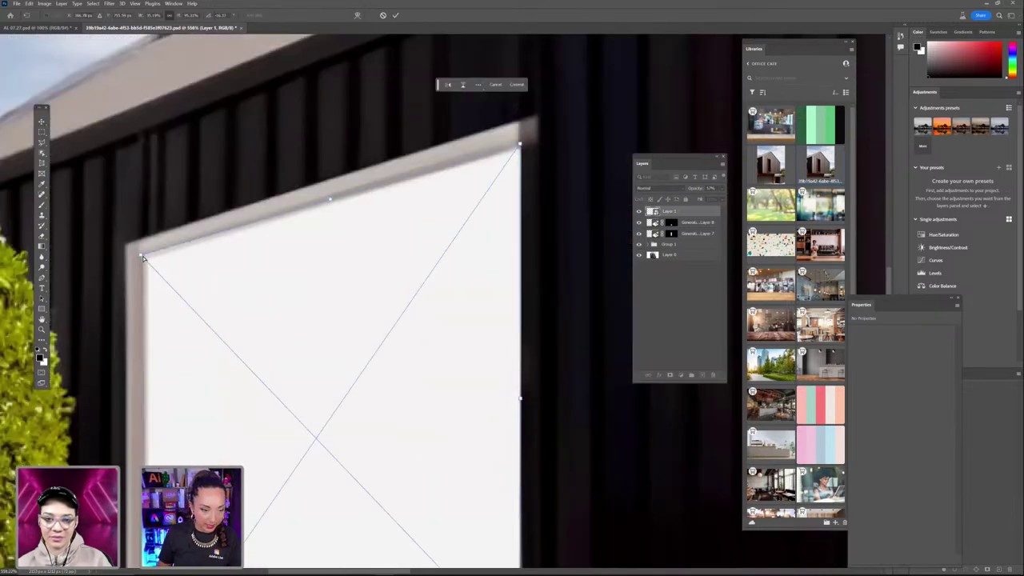
{"action": "left_click_drag", "start_coordinate": [151, 264], "coordinate": [149, 262]}
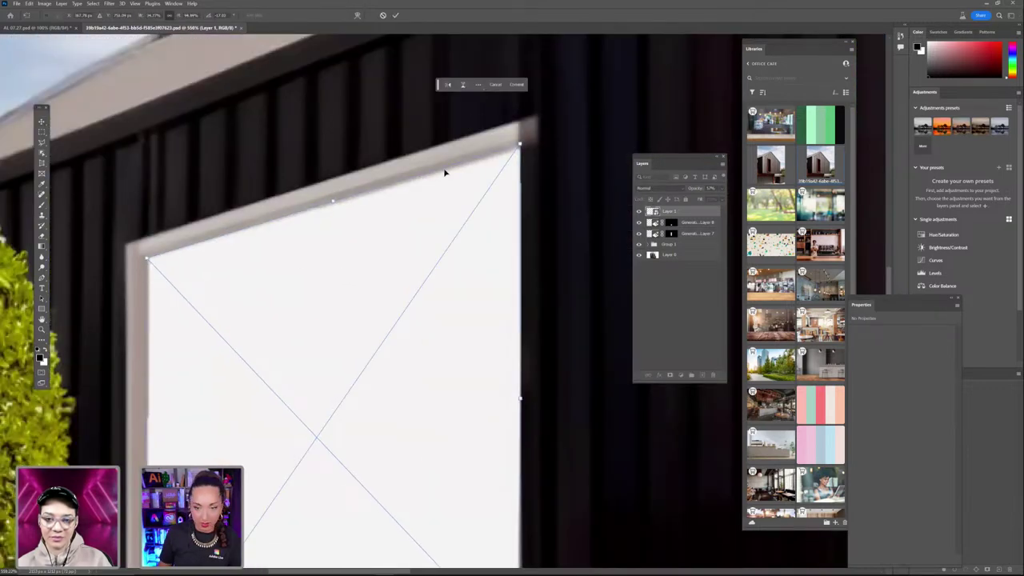
{"action": "key", "text": "Return"}
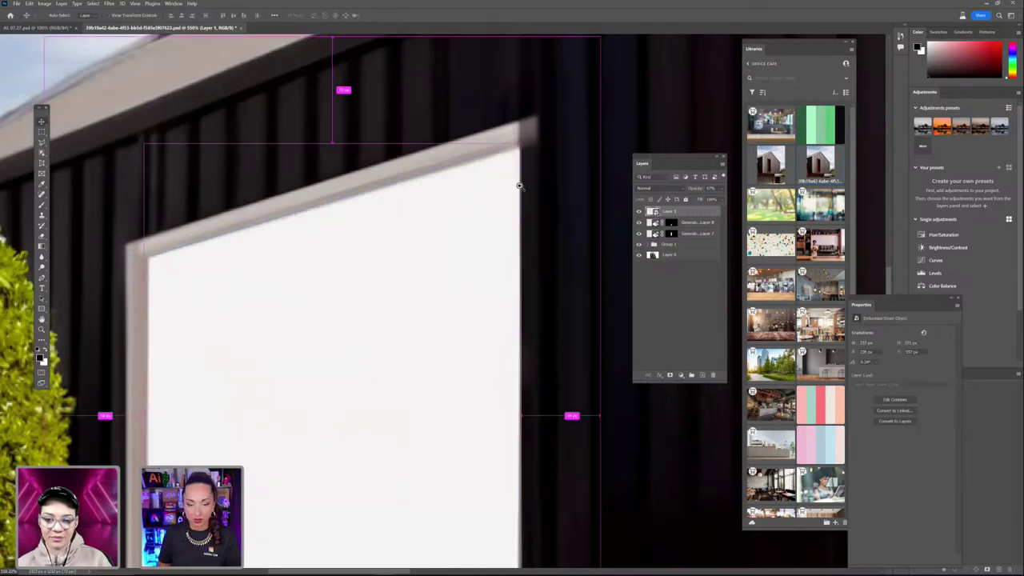
{"action": "scroll", "coordinate": [521, 183], "scroll_direction": "down", "scroll_amount": 4}
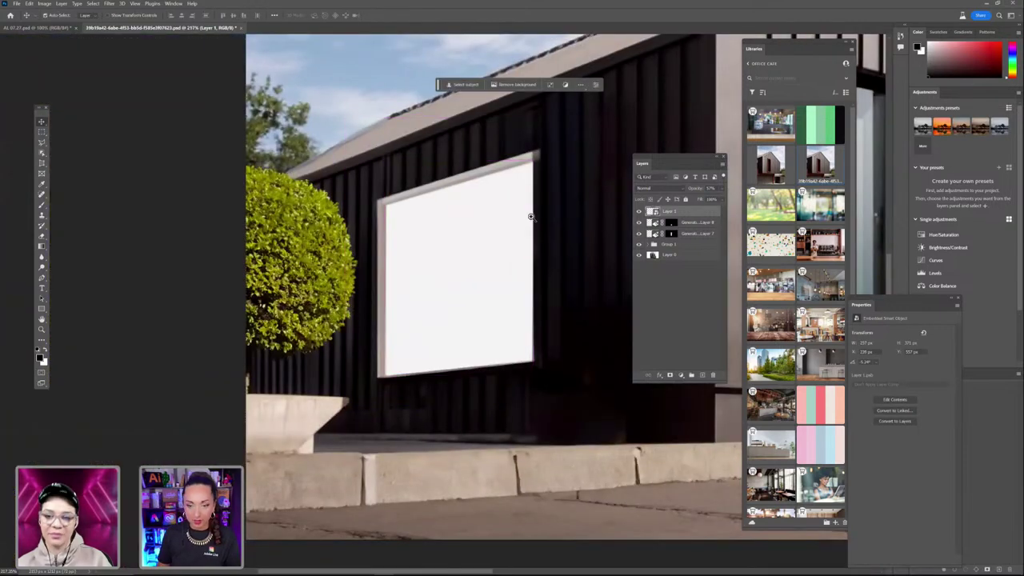
{"action": "scroll", "coordinate": [522, 220], "scroll_direction": "down", "scroll_amount": 3}
{"action": "scroll", "coordinate": [520, 230], "scroll_direction": "down", "scroll_amount": 3}
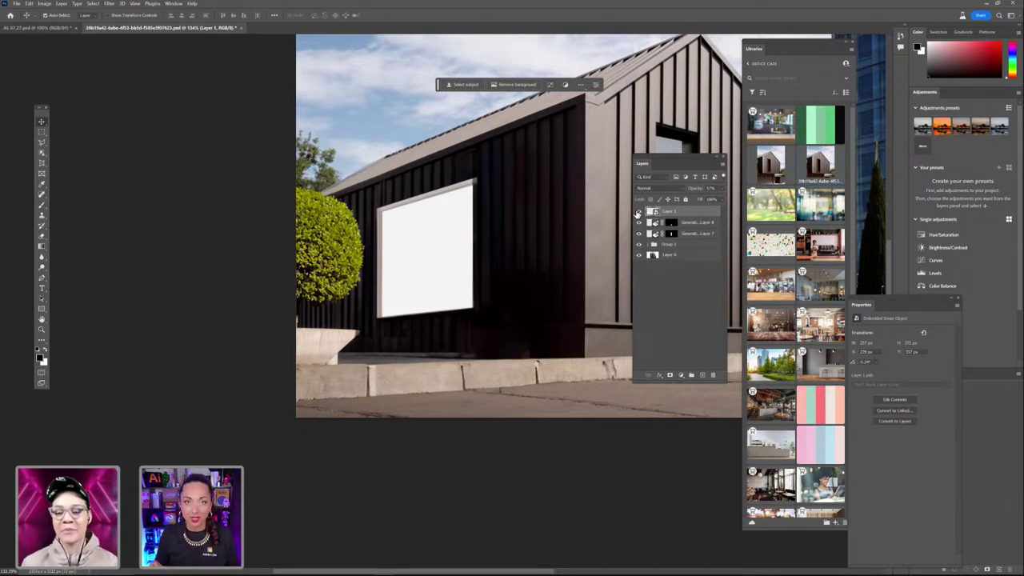
Rename Layer 1 to 'shop window' and open the smart object's contents for editing
{"action": "double_click", "coordinate": [669, 211]}
{"action": "type", "text": "Shop window"}
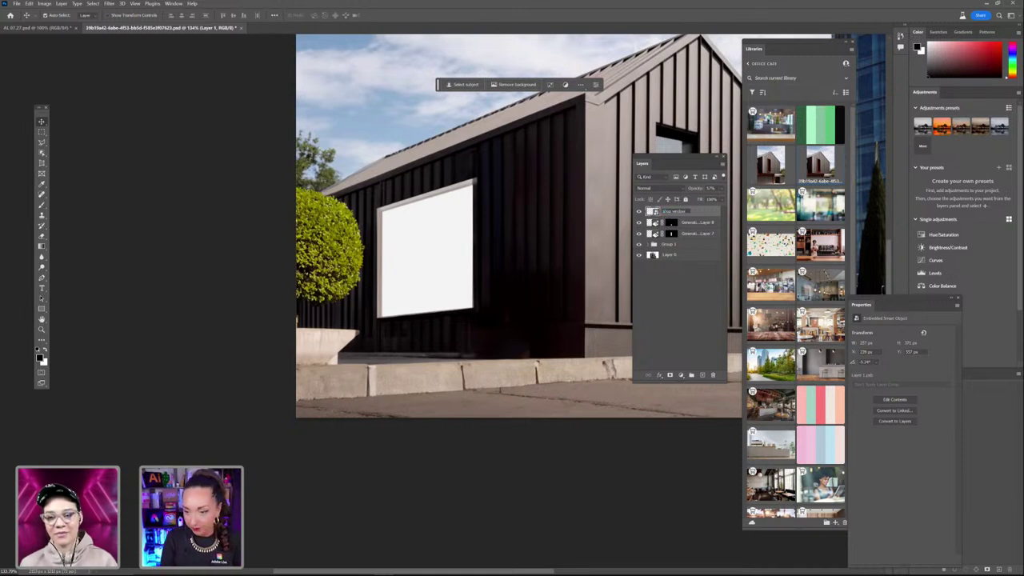
{"action": "key", "text": "Return"}
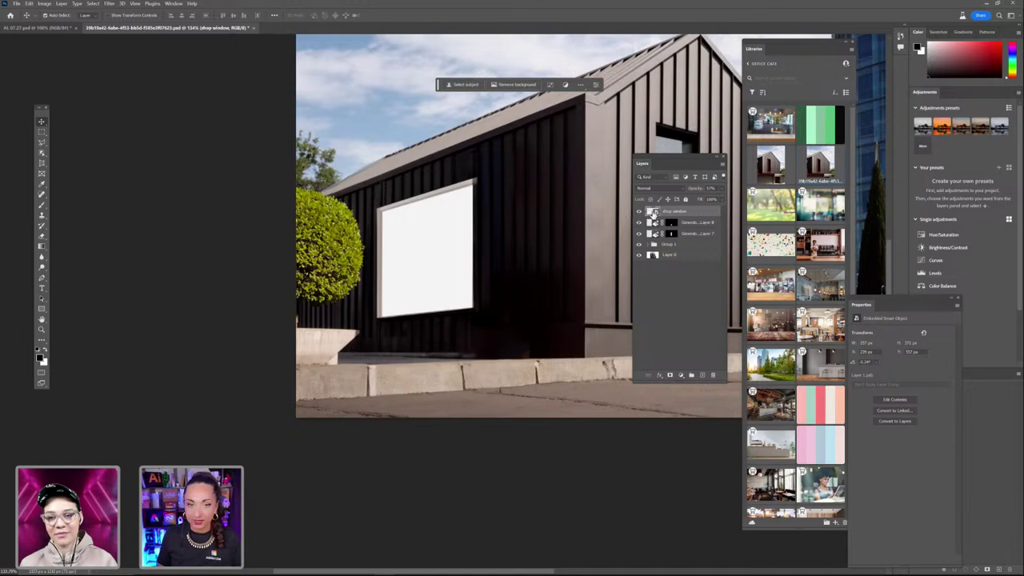
{"action": "double_click", "coordinate": [652, 212]}
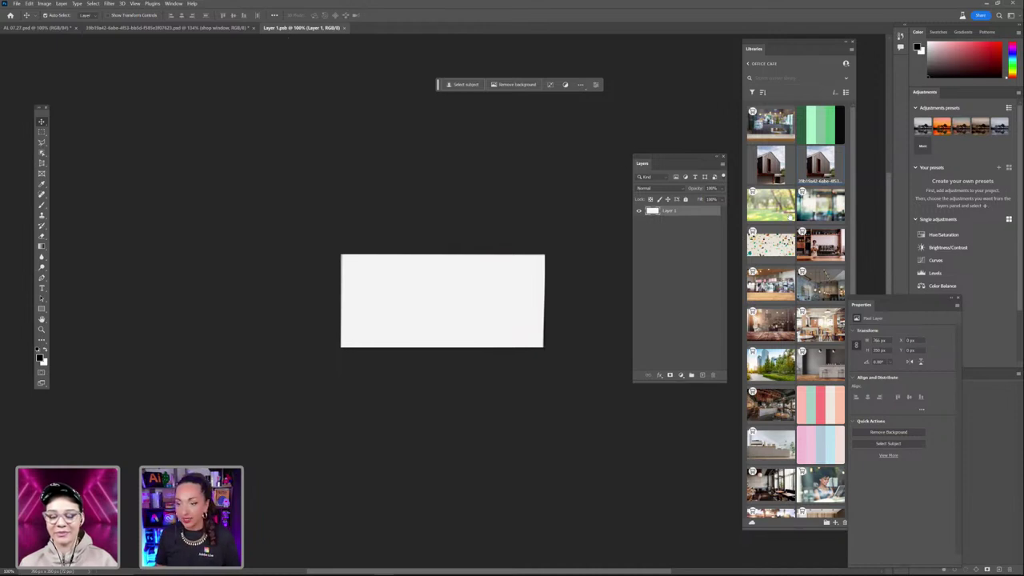
Switch the Libraries search to Adobe Stock and search for 'desk'
{"action": "scroll", "coordinate": [792, 262], "scroll_direction": "down", "scroll_amount": 2}
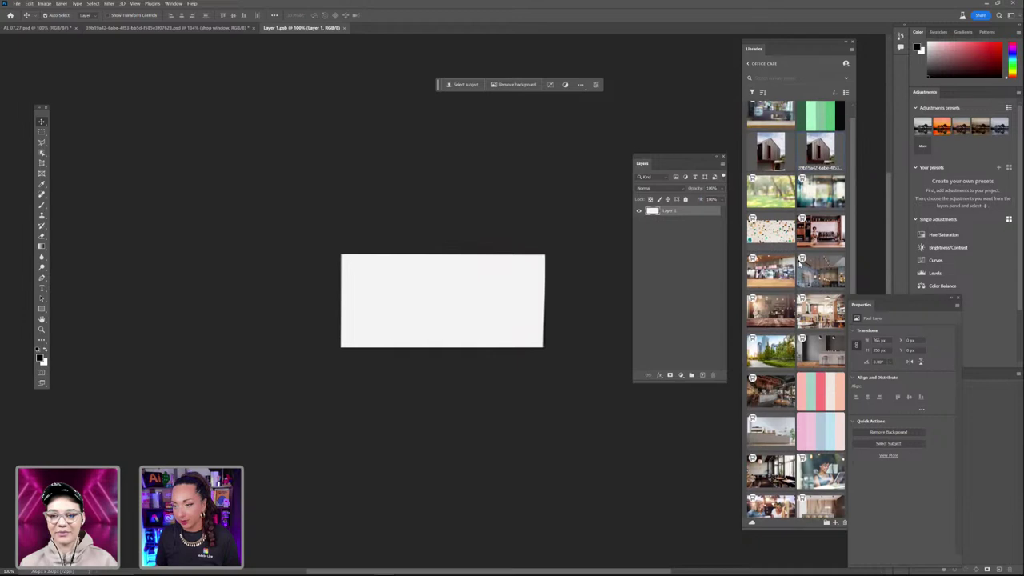
{"action": "scroll", "coordinate": [799, 263], "scroll_direction": "up", "scroll_amount": 1}
{"action": "left_click", "coordinate": [844, 78]}
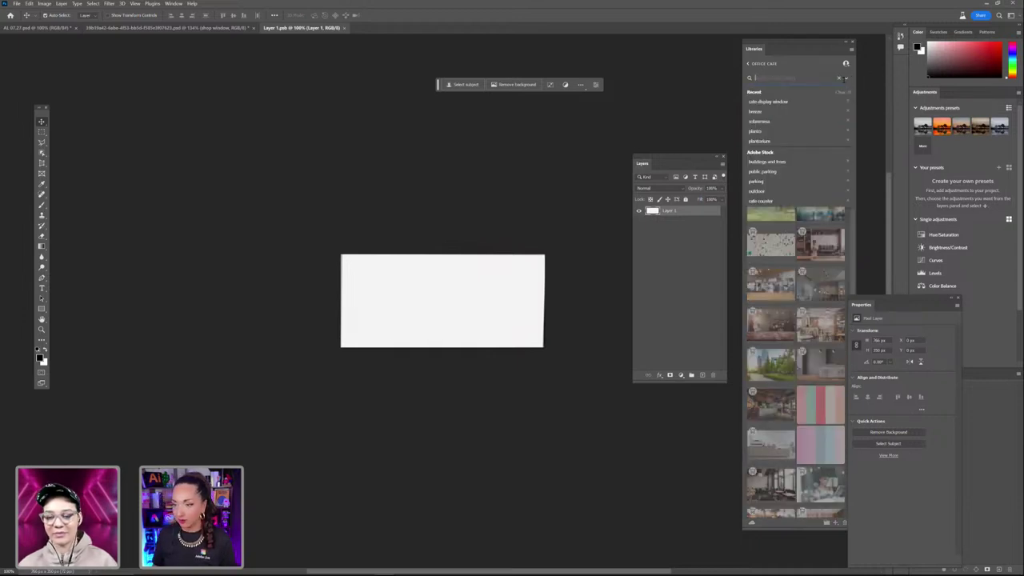
{"action": "left_click", "coordinate": [847, 81]}
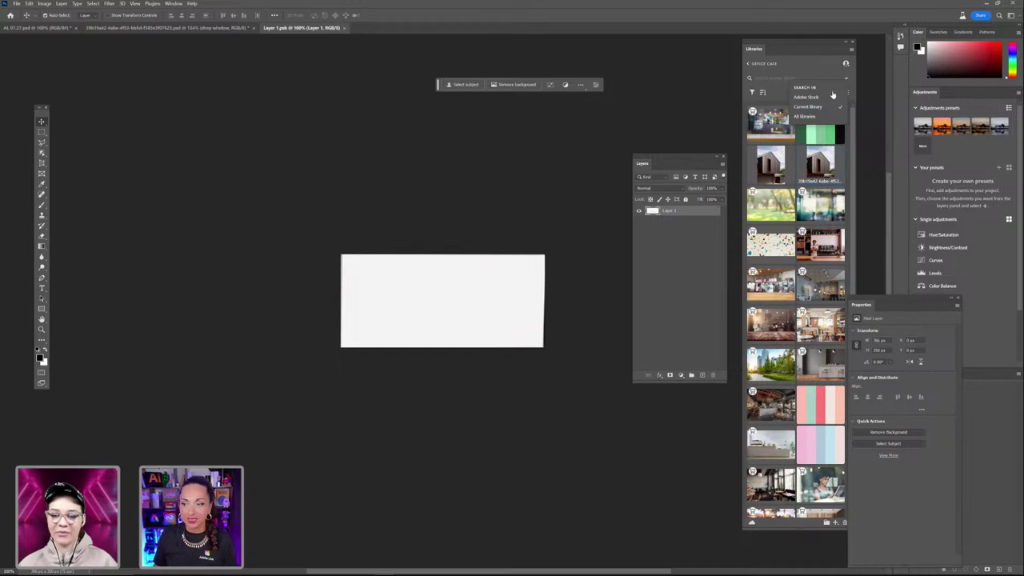
{"action": "left_click", "coordinate": [828, 96]}
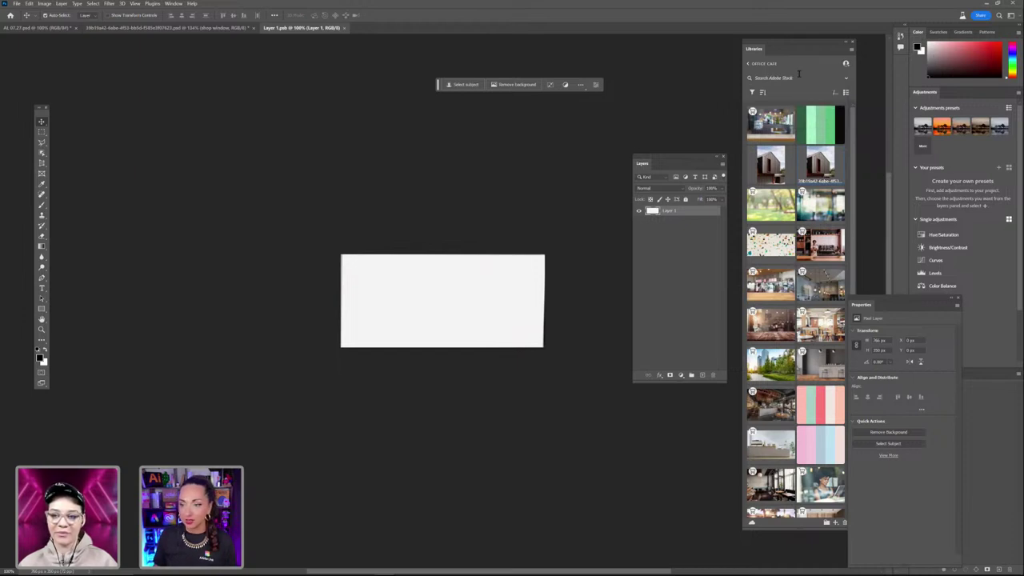
{"action": "left_click", "coordinate": [798, 77]}
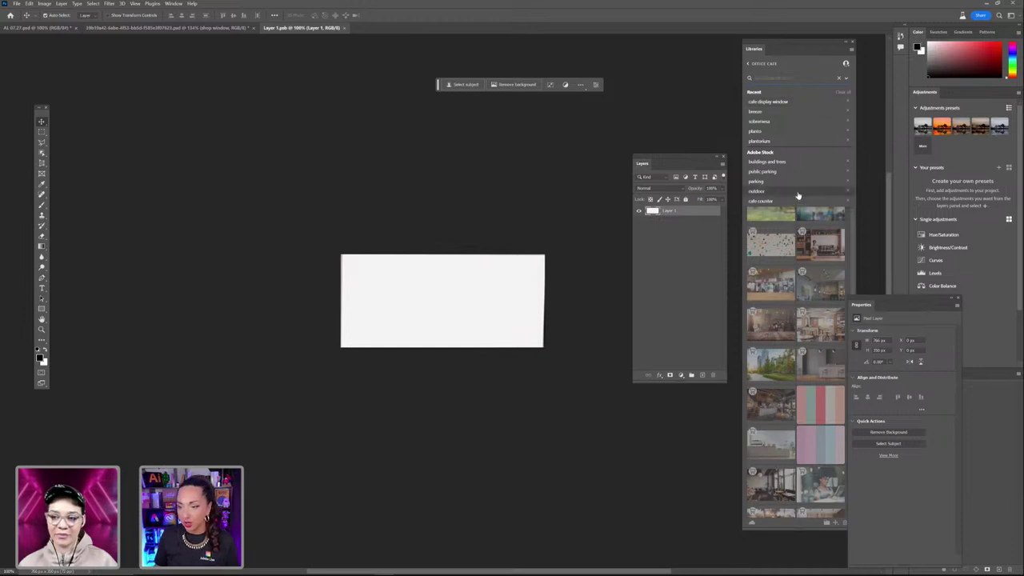
{"action": "left_click", "coordinate": [768, 102]}
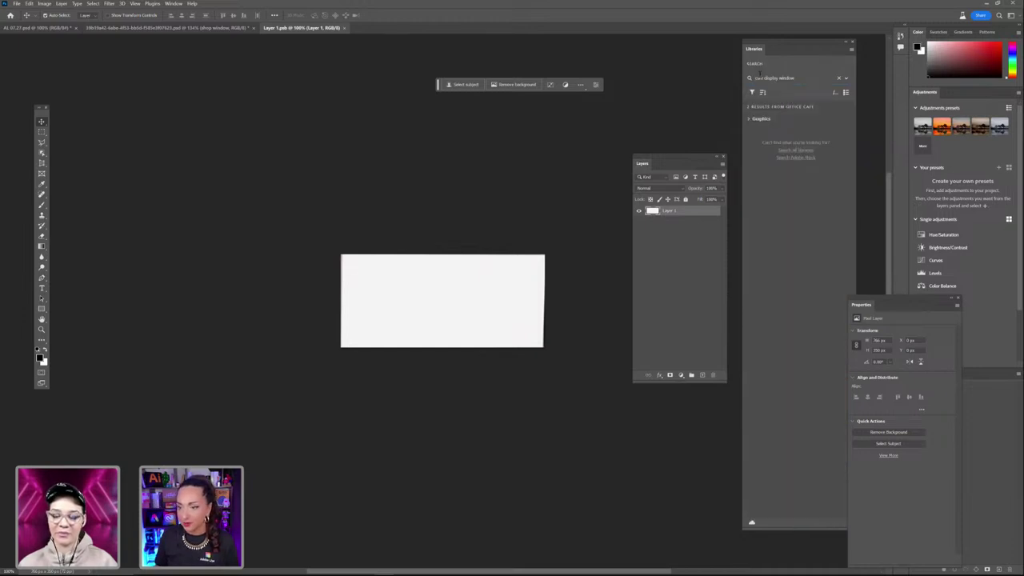
{"action": "left_click", "coordinate": [839, 79]}
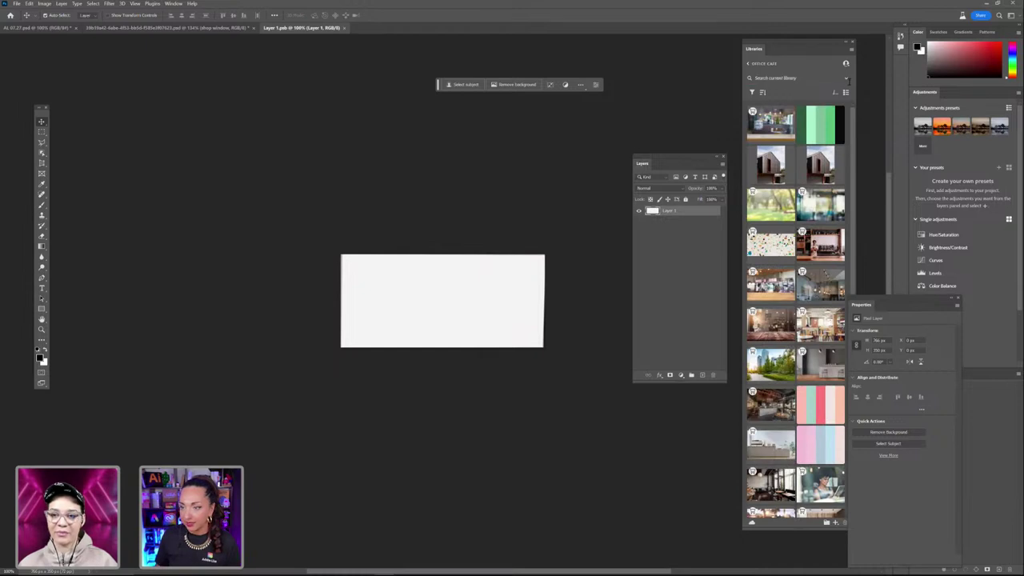
{"action": "left_click", "coordinate": [796, 77]}
{"action": "type", "text": "desk"}
{"action": "key", "text": "Return"}
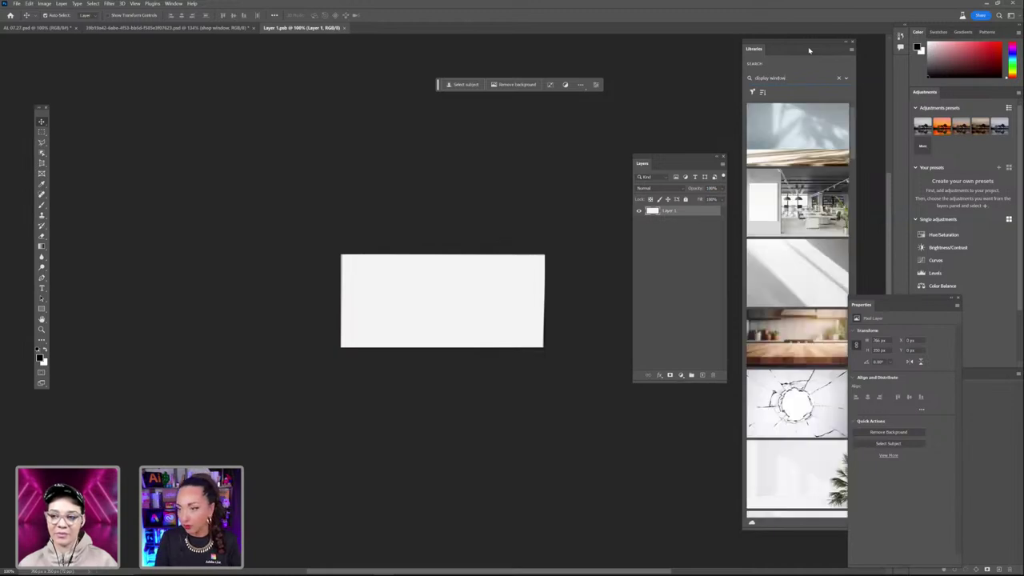
Find images similar to the shop-window photo and save its preview to the Office Cafe library
{"action": "scroll", "coordinate": [800, 184], "scroll_direction": "down", "scroll_amount": 10}
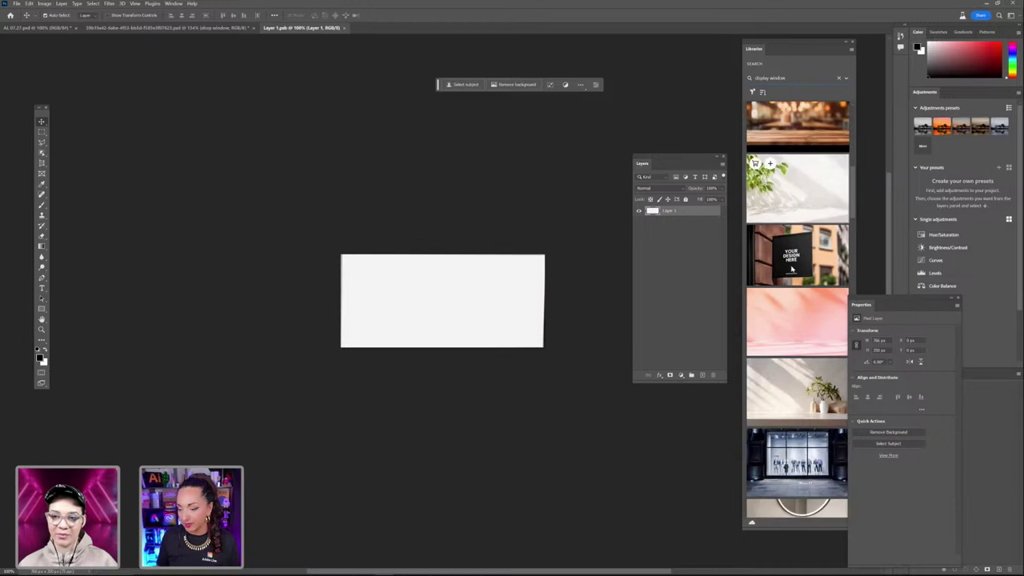
{"action": "scroll", "coordinate": [828, 332], "scroll_direction": "down", "scroll_amount": 3}
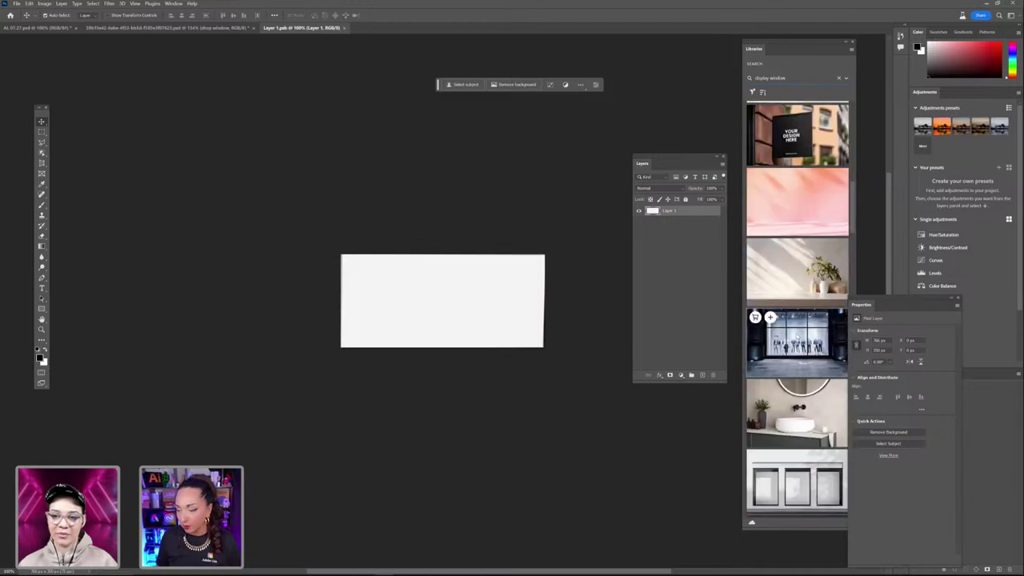
{"action": "right_click", "coordinate": [796, 332]}
{"action": "left_click", "coordinate": [814, 357]}
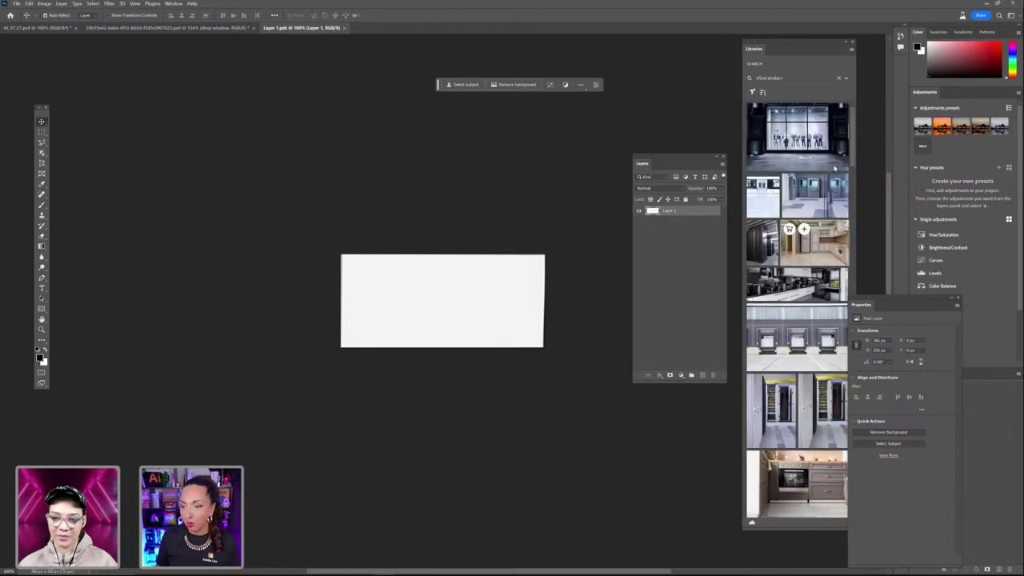
{"action": "mouse_move", "coordinate": [768, 124]}
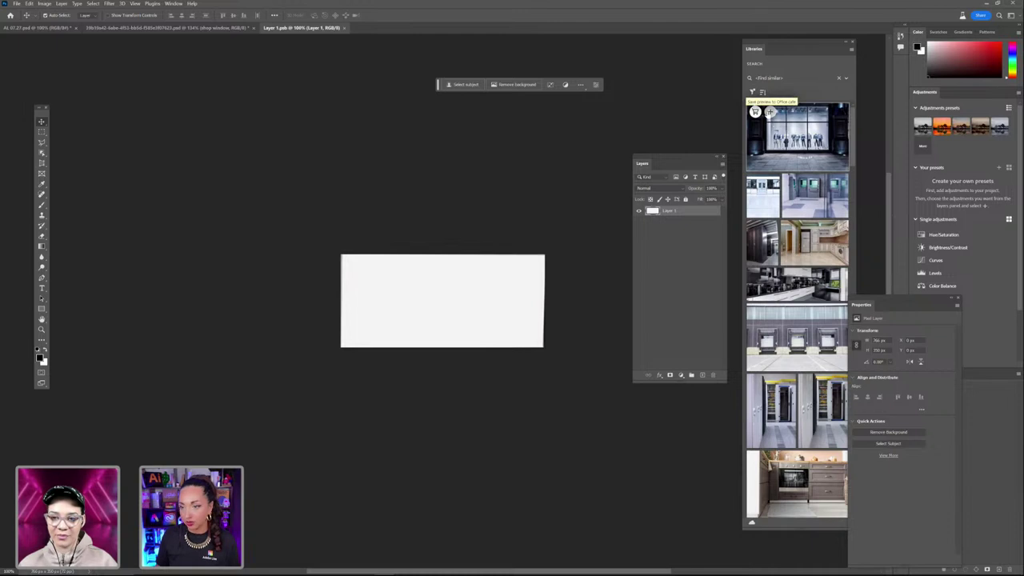
{"action": "left_click", "coordinate": [769, 112]}
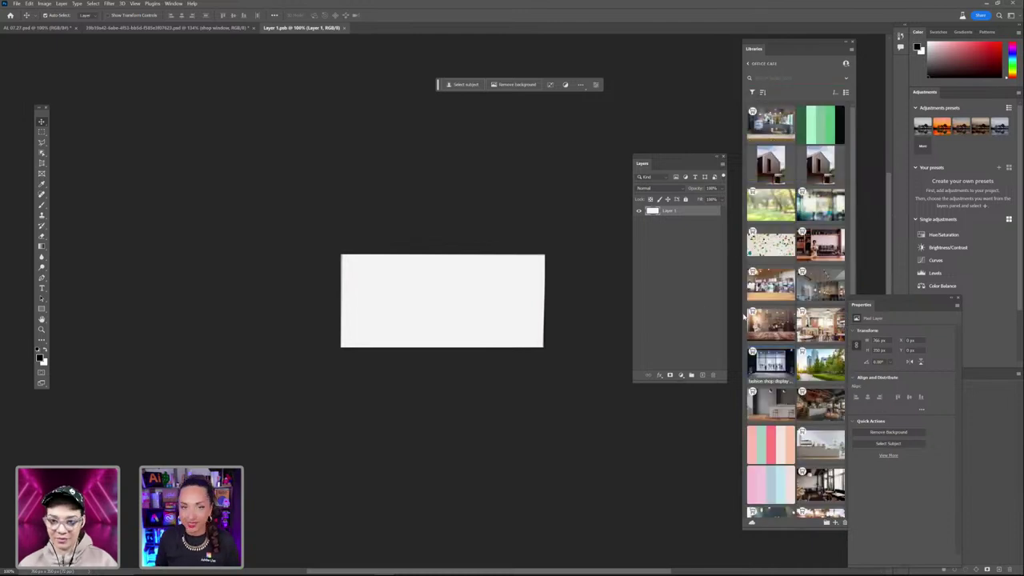
Place the wooden and gray coffee shop photo in Layer 1.psb, enlarged to cover the canvas
{"action": "scroll", "coordinate": [790, 310], "scroll_direction": "down", "scroll_amount": 2}
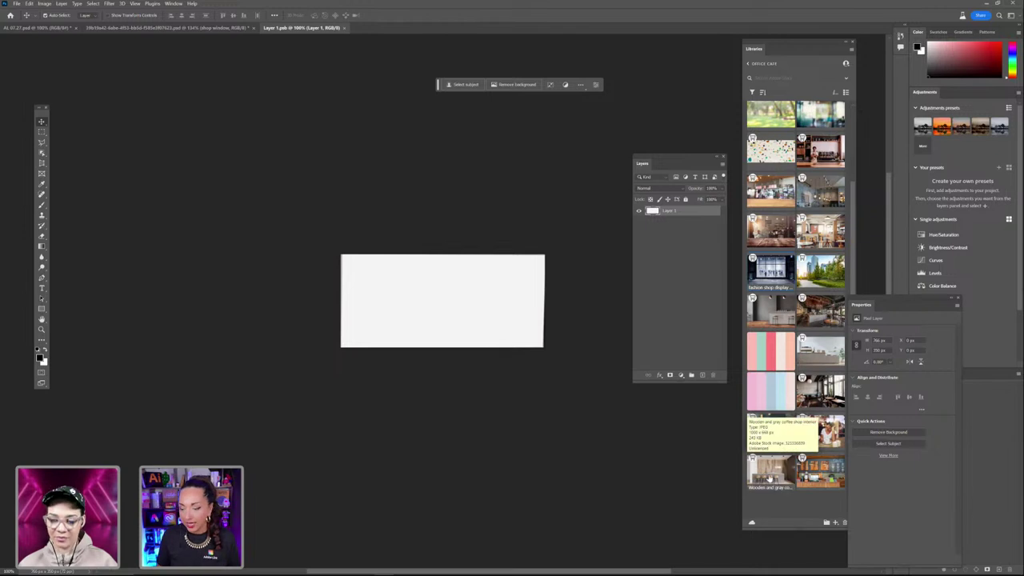
{"action": "left_click_drag", "start_coordinate": [780, 481], "coordinate": [423, 302]}
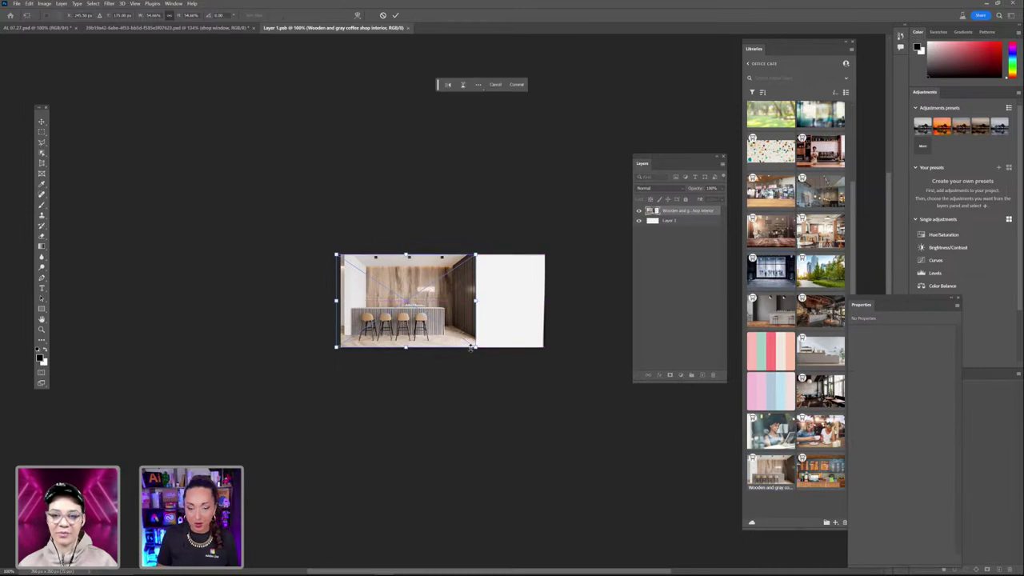
{"action": "left_click_drag", "start_coordinate": [476, 349], "coordinate": [536, 346]}
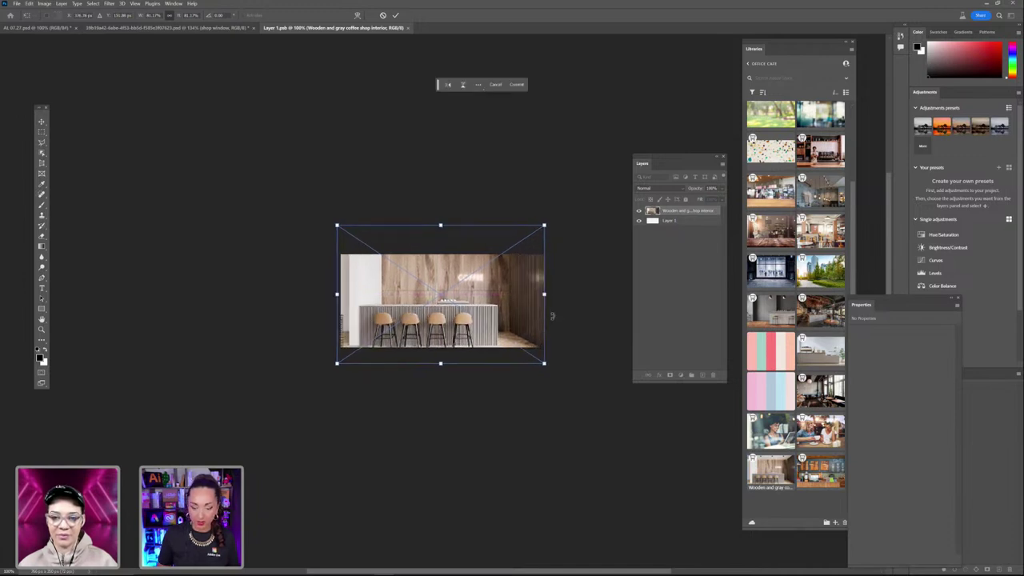
{"action": "key", "text": "Return"}
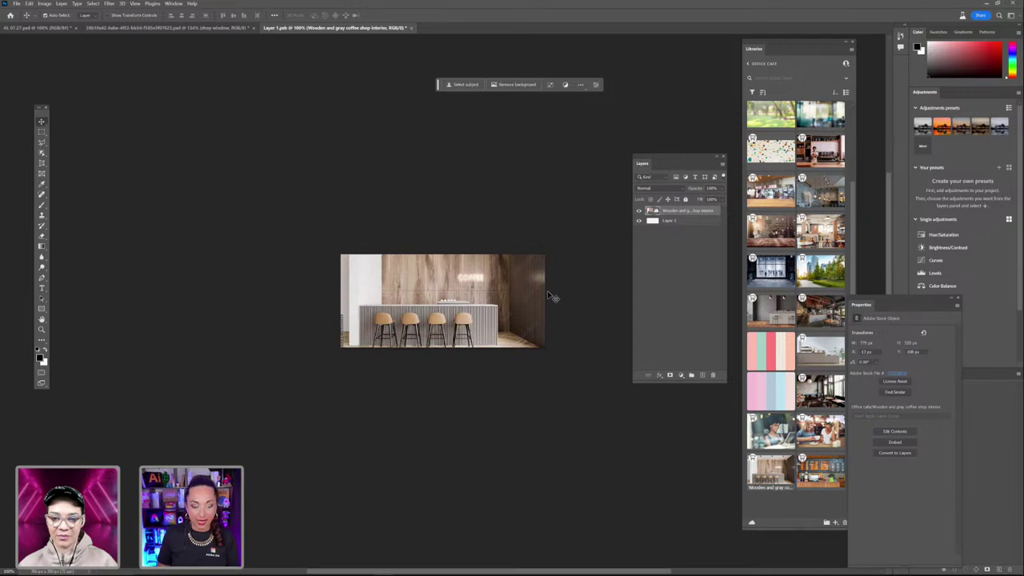
{"action": "left_click", "coordinate": [179, 28]}
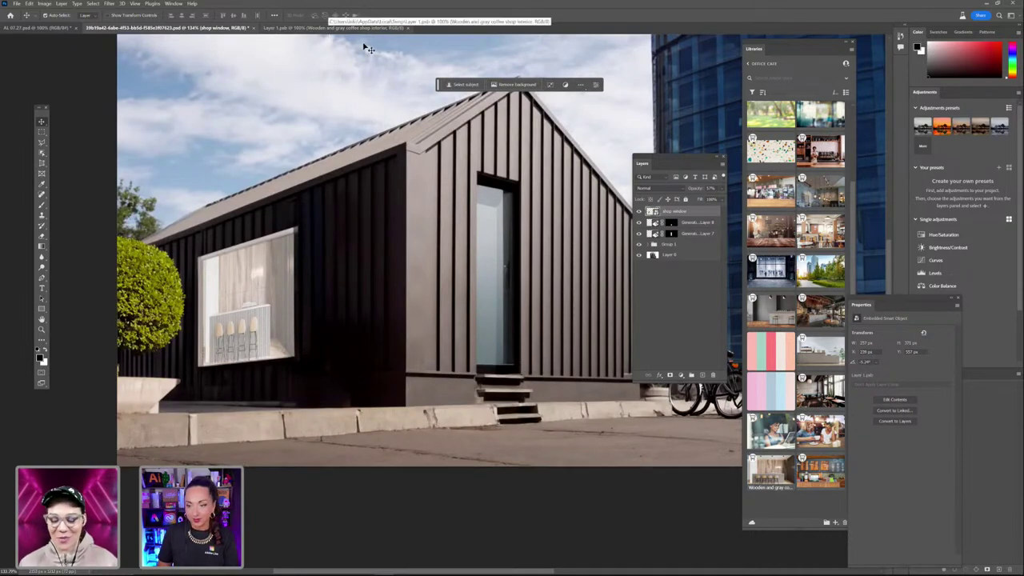
Set the shop window layer to 100% opacity, stretch the interior photo taller, and save Layer 1.psb
{"action": "left_click", "coordinate": [717, 188]}
{"action": "left_click_drag", "start_coordinate": [705, 200], "coordinate": [725, 201]}
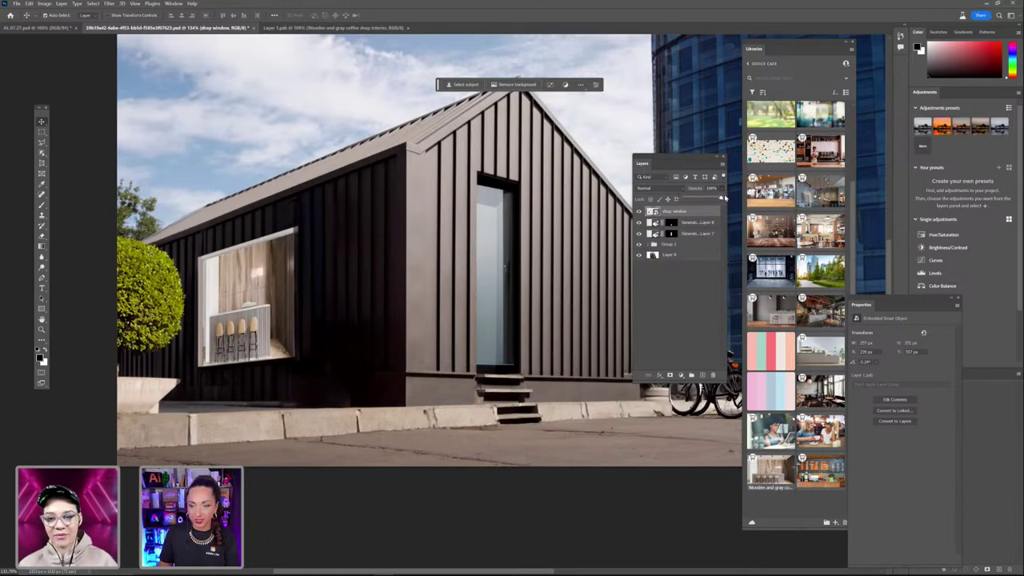
{"action": "left_click", "coordinate": [311, 28]}
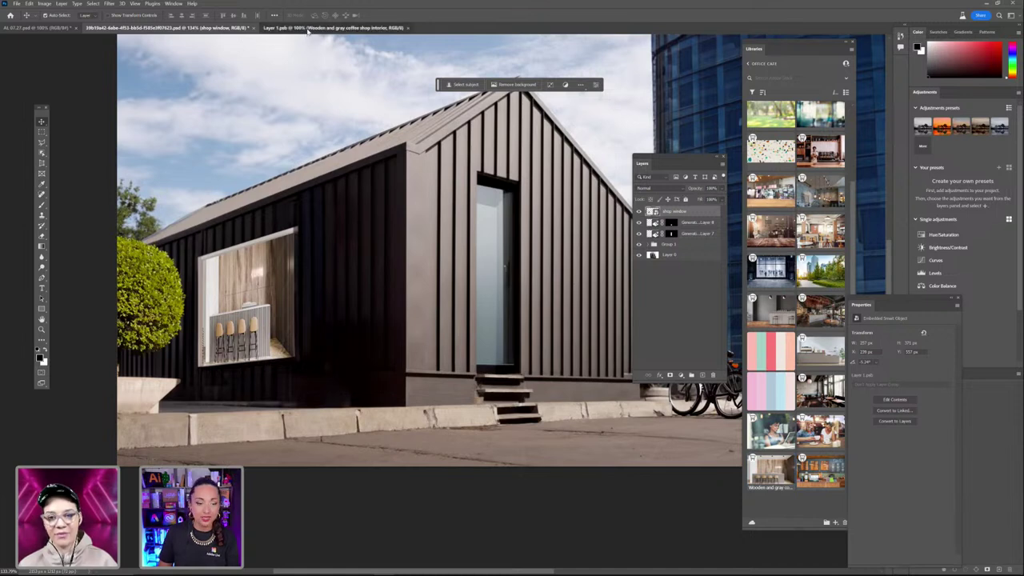
{"action": "key", "text": "ctrl+t"}
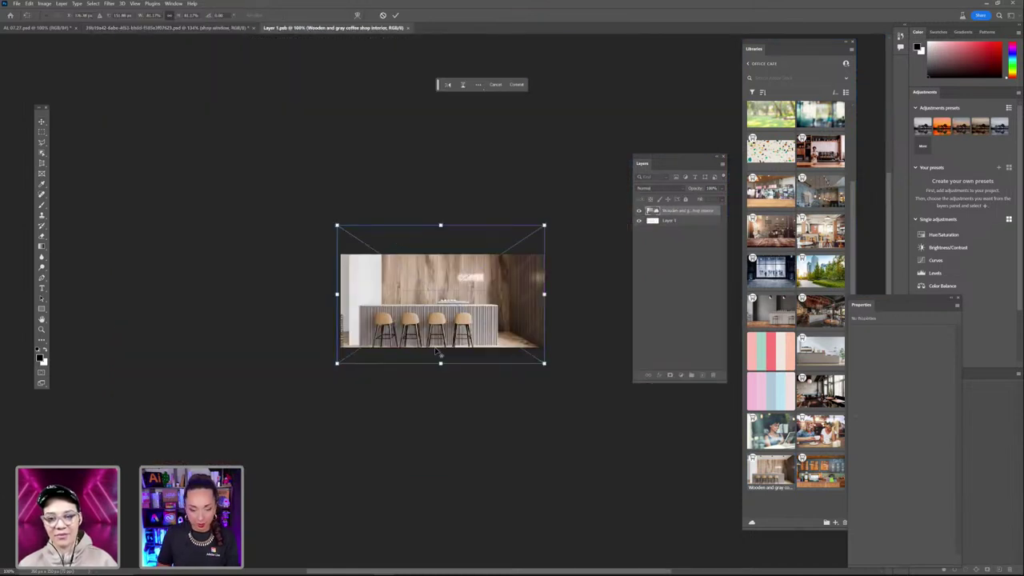
{"action": "left_click_drag", "start_coordinate": [442, 368], "coordinate": [441, 372]}
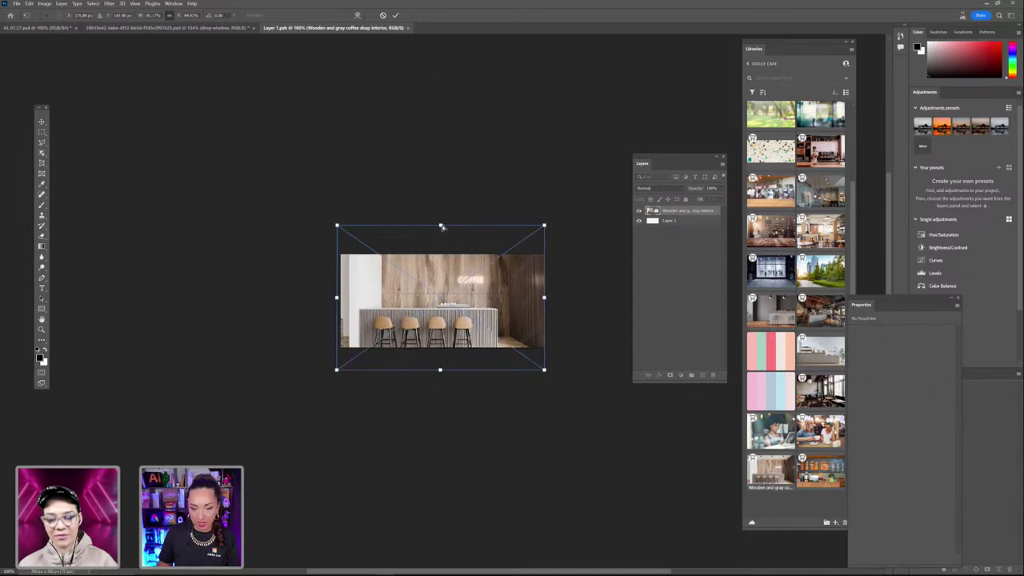
{"action": "key", "text": "Return"}
{"action": "key", "text": "ctrl+s"}
{"action": "left_click", "coordinate": [108, 27]}
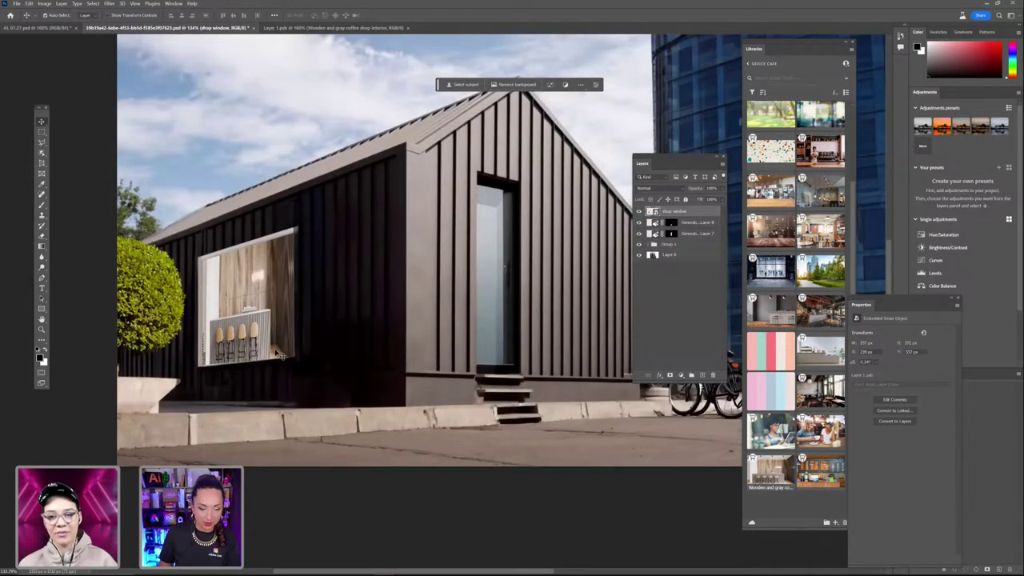
Lower the interior photo's bottom corners slightly and check the result on the mockup
{"action": "left_click", "coordinate": [320, 27]}
{"action": "key", "text": "ctrl+t"}
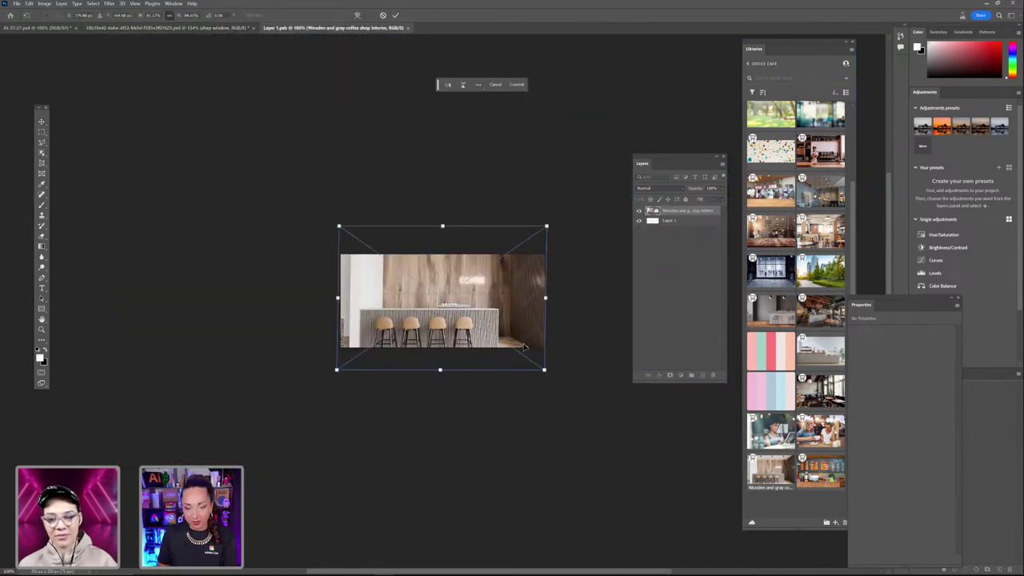
{"action": "left_click_drag", "start_coordinate": [545, 380], "coordinate": [550, 389]}
{"action": "left_click_drag", "start_coordinate": [337, 373], "coordinate": [338, 382]}
{"action": "key", "text": "Return"}
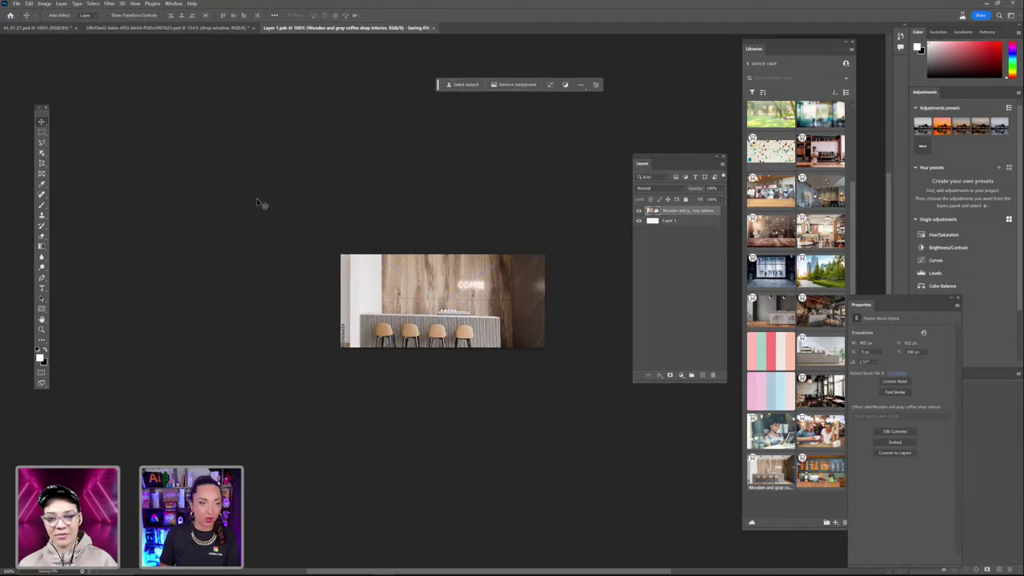
{"action": "left_click", "coordinate": [200, 29]}
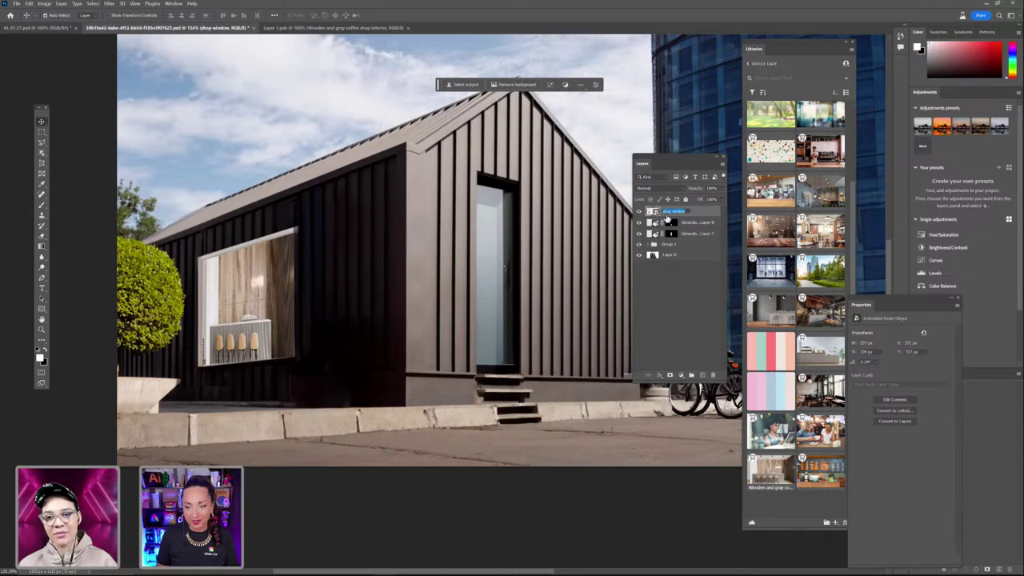
Place the blurred Boards wood coffee-shop photo in Layer 1.psb, scaled and positioned to cover the canvas
{"action": "left_click", "coordinate": [391, 29]}
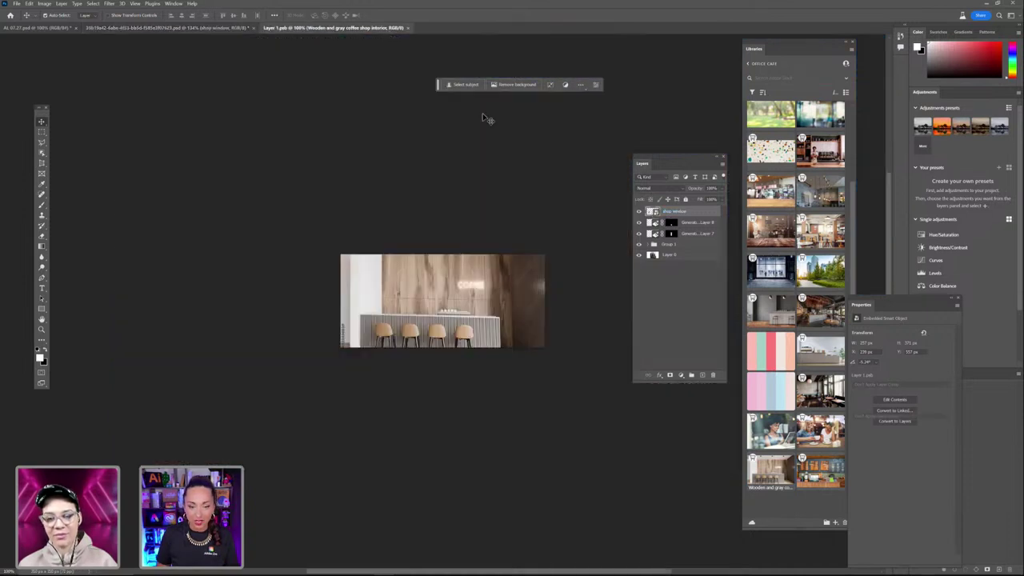
{"action": "left_click_drag", "start_coordinate": [784, 191], "coordinate": [439, 290]}
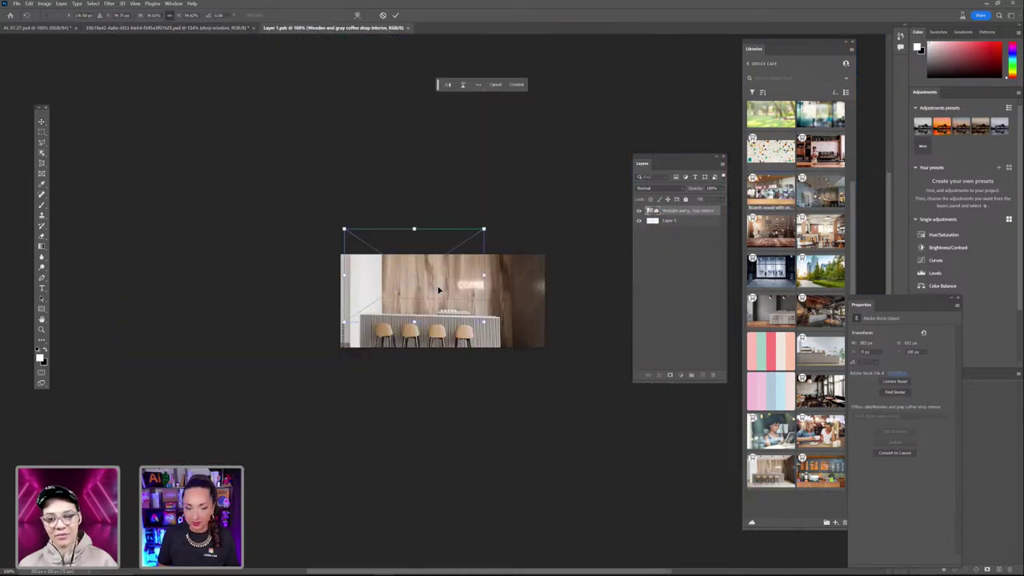
{"action": "left_click_drag", "start_coordinate": [484, 322], "coordinate": [564, 366]}
{"action": "mouse_move", "coordinate": [515, 292]}
{"action": "left_mouse_down"}
{"action": "mouse_move", "coordinate": [494, 297]}
{"action": "mouse_move", "coordinate": [506, 296]}
{"action": "left_mouse_up"}
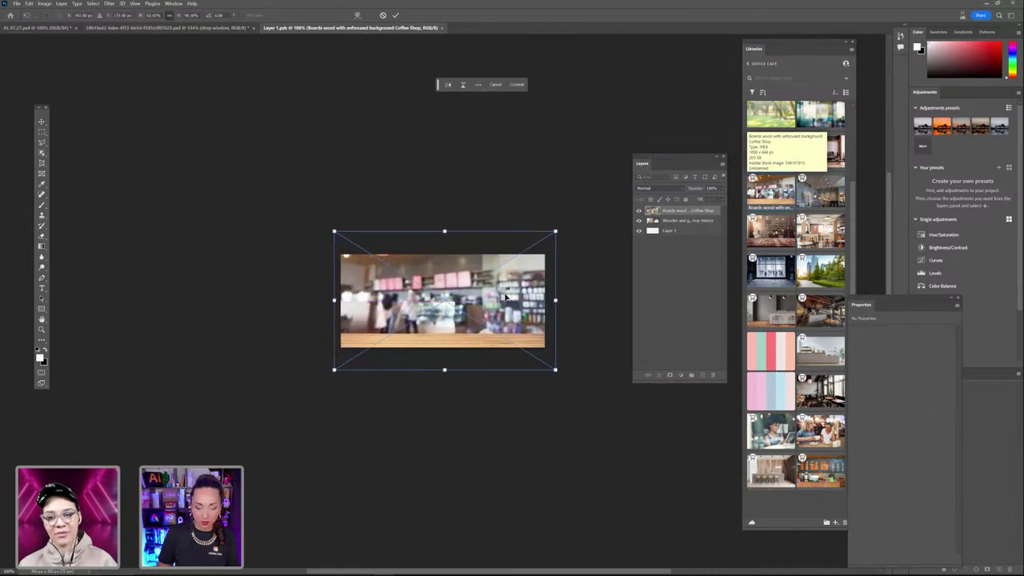
{"action": "key", "text": "Return"}
{"action": "left_click", "coordinate": [139, 29]}
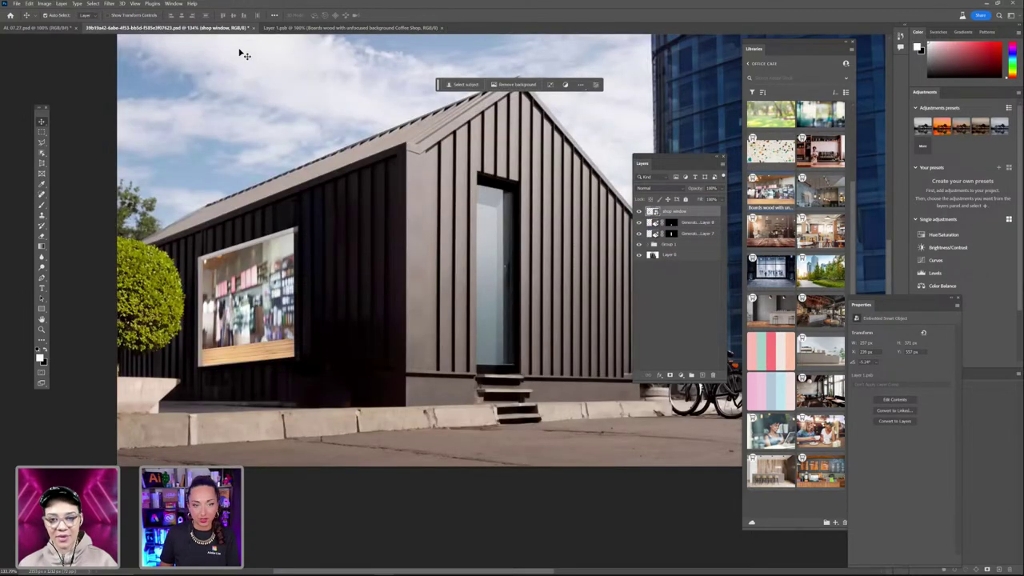
Hide the blurred boards-wood layer and nudge the wooden-and-gray interior's bottom-left corner down
{"action": "left_click", "coordinate": [284, 30]}
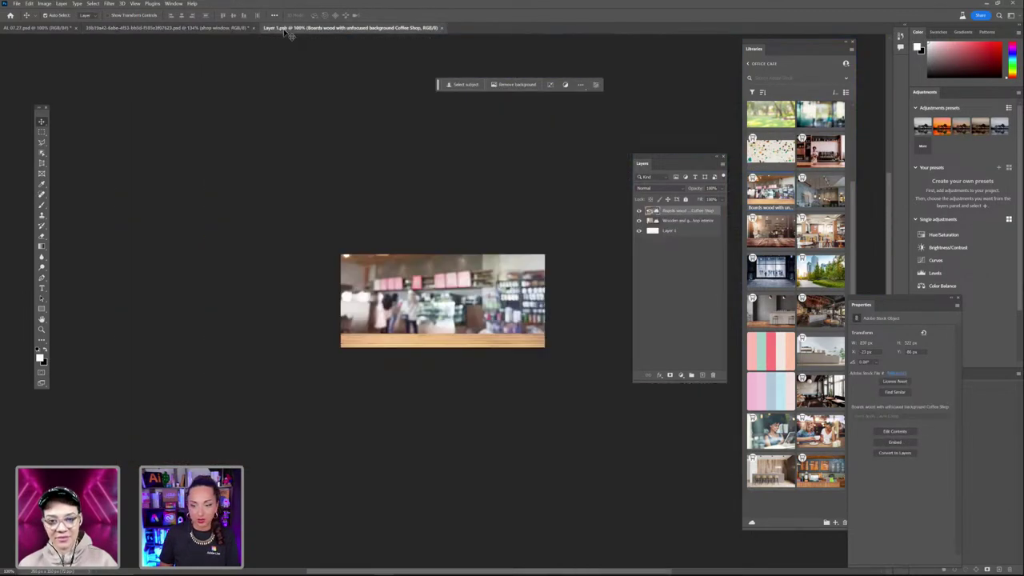
{"action": "left_click", "coordinate": [639, 212]}
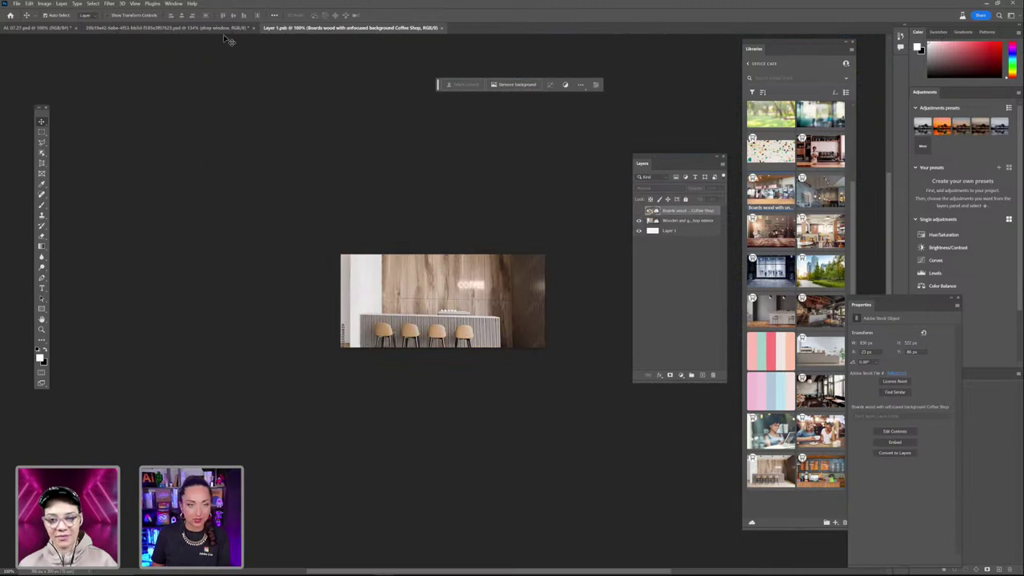
{"action": "left_click", "coordinate": [223, 30]}
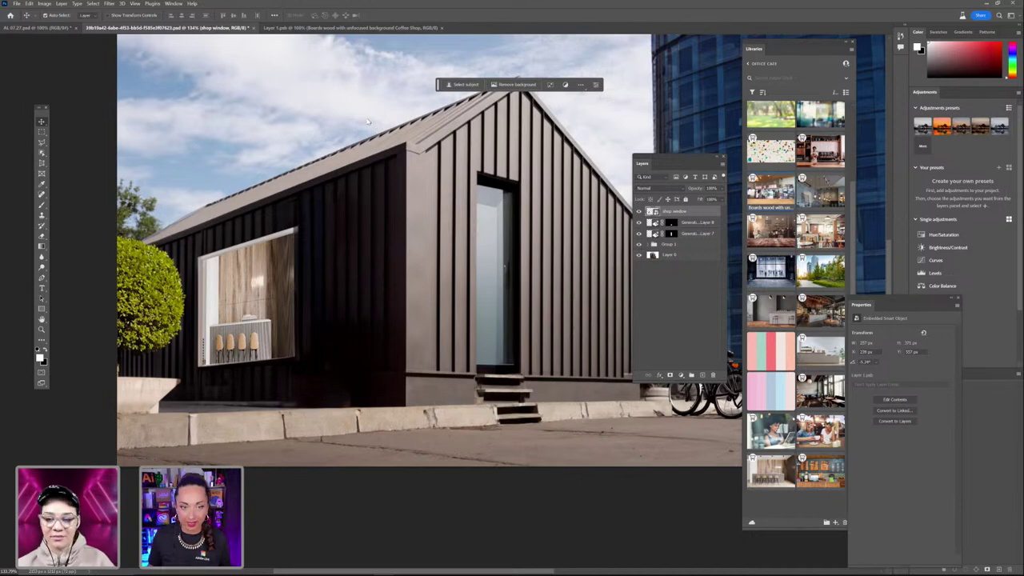
{"action": "key", "text": "ctrl+Tab"}
{"action": "left_click", "coordinate": [674, 221]}
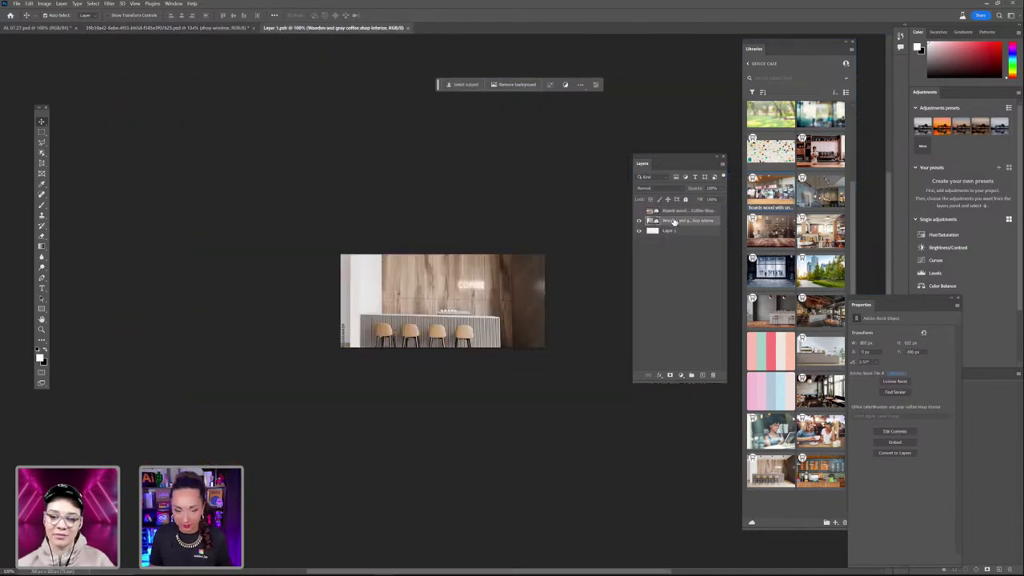
{"action": "key", "text": "ctrl+t"}
{"action": "left_click_drag", "start_coordinate": [338, 377], "coordinate": [338, 384]}
{"action": "key", "text": "Return"}
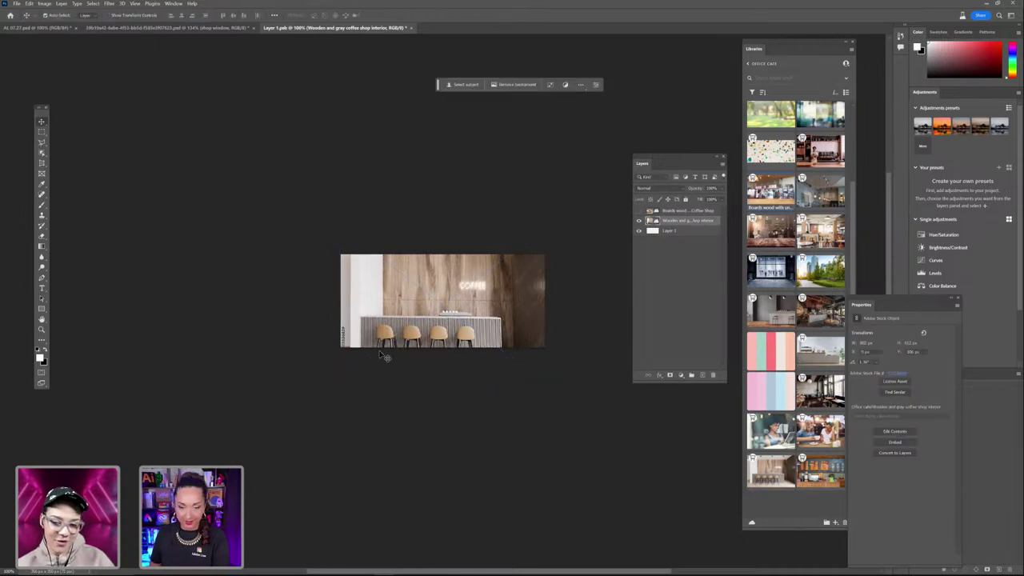
Recommit the interior photo's transform and compare Layer 1.psb with the house mockup
{"action": "key", "text": "ctrl+t"}
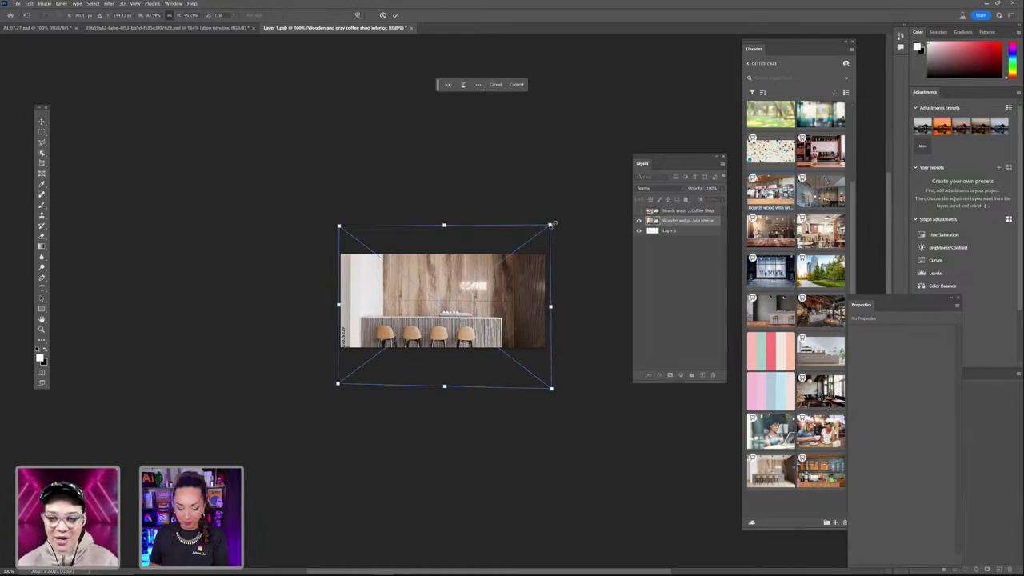
{"action": "key", "text": "Return"}
{"action": "left_click", "coordinate": [209, 28]}
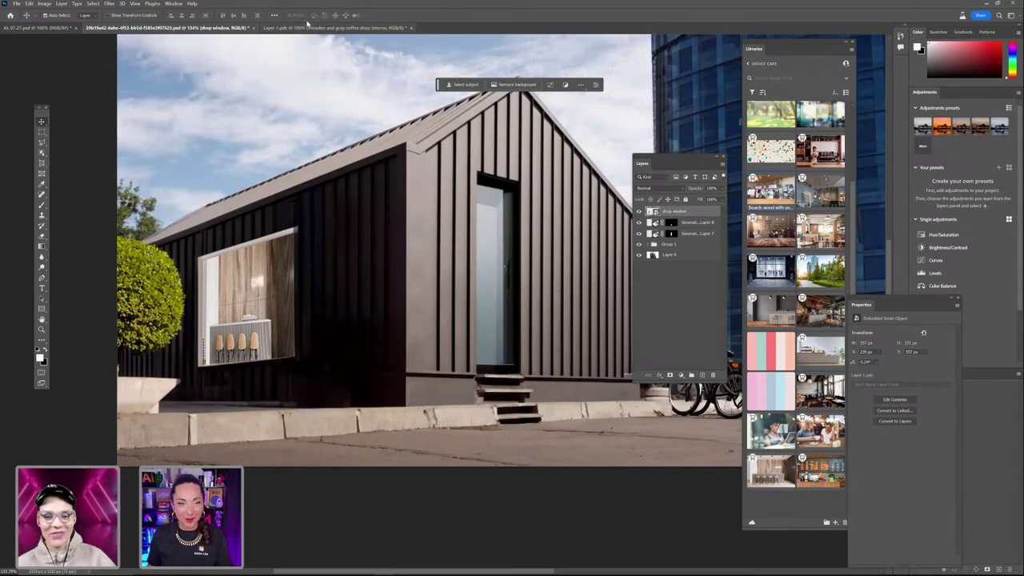
{"action": "left_click", "coordinate": [310, 27]}
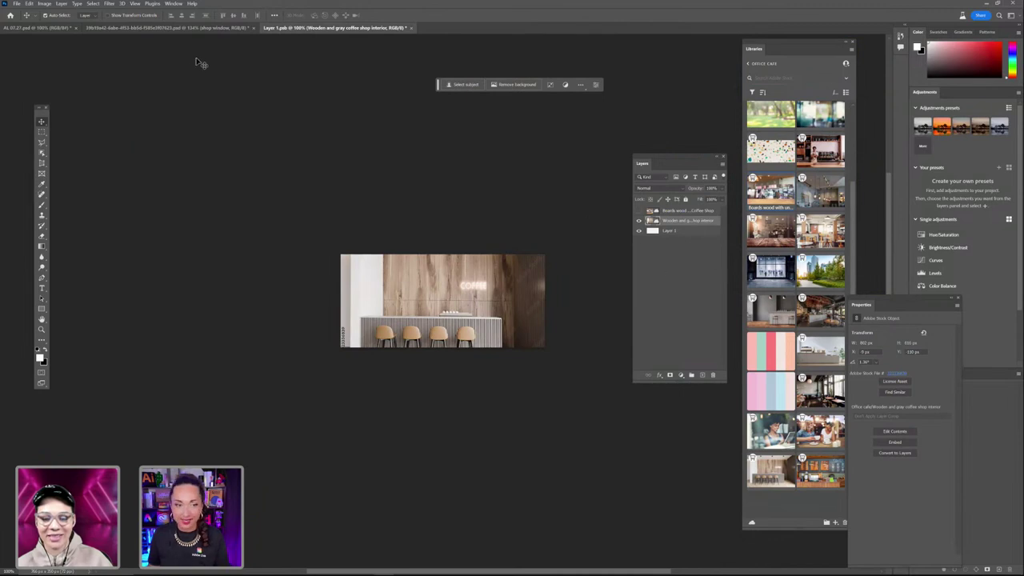
{"action": "left_click", "coordinate": [189, 28]}
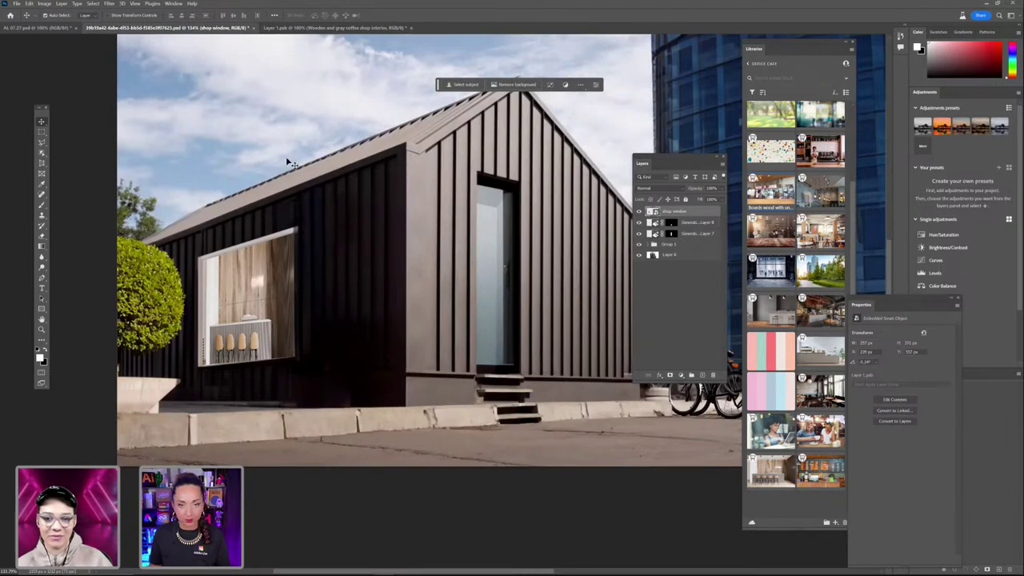
{"action": "left_click", "coordinate": [312, 29]}
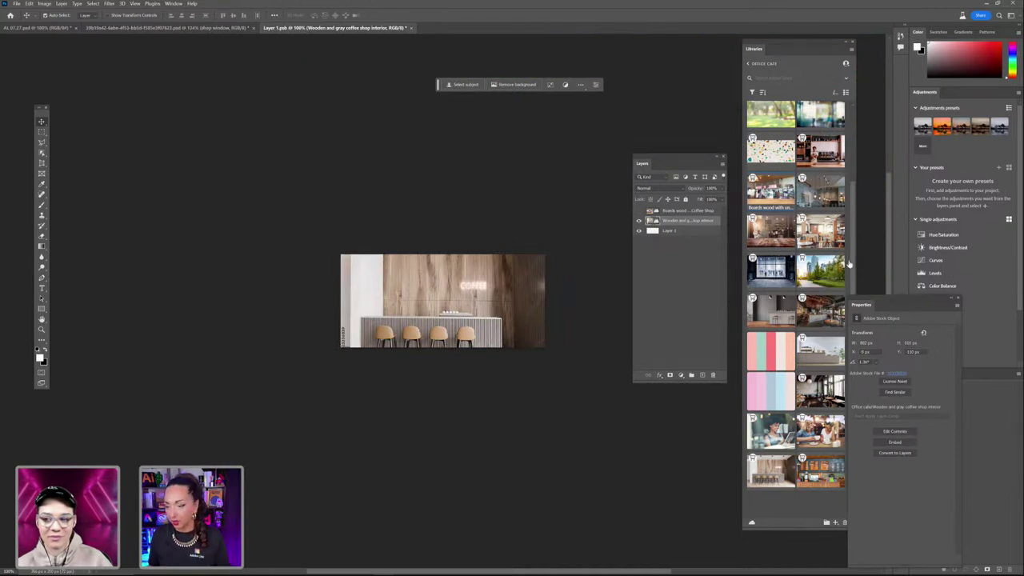
Place the Financial center park image over the interior, scale it to cover, and blend with Screen
{"action": "left_click_drag", "start_coordinate": [536, 298], "coordinate": [404, 296]}
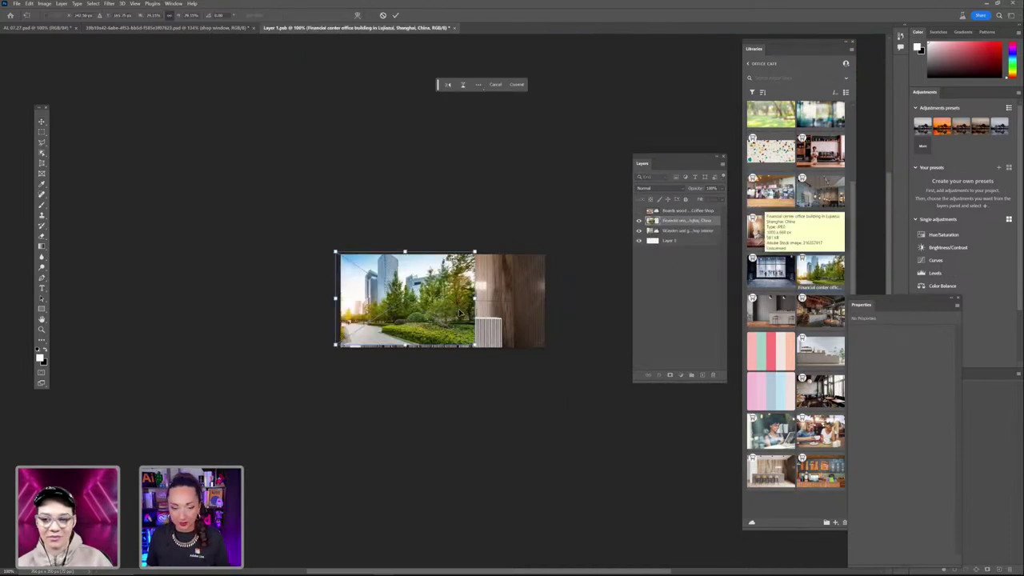
{"action": "left_click_drag", "start_coordinate": [478, 350], "coordinate": [435, 277]}
{"action": "left_click_drag", "start_coordinate": [540, 370], "coordinate": [575, 373]}
{"action": "left_click_drag", "start_coordinate": [484, 300], "coordinate": [517, 296]}
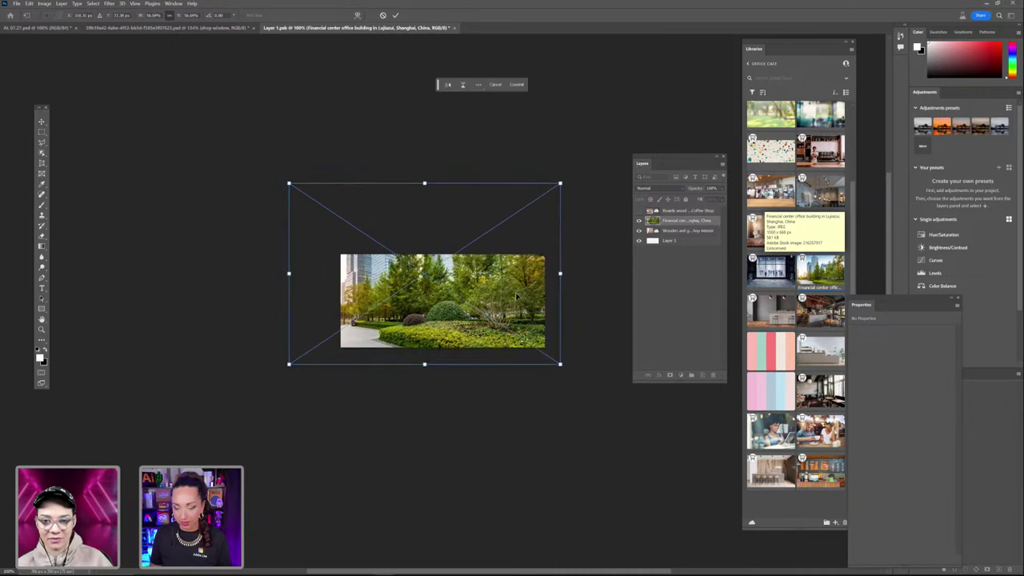
{"action": "key", "text": "Return"}
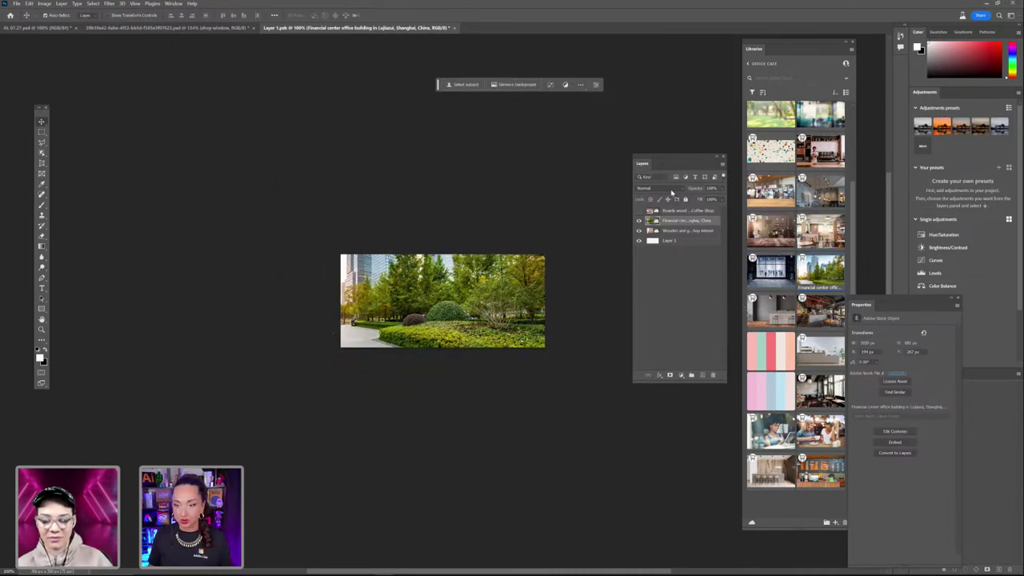
{"action": "left_click", "coordinate": [671, 190]}
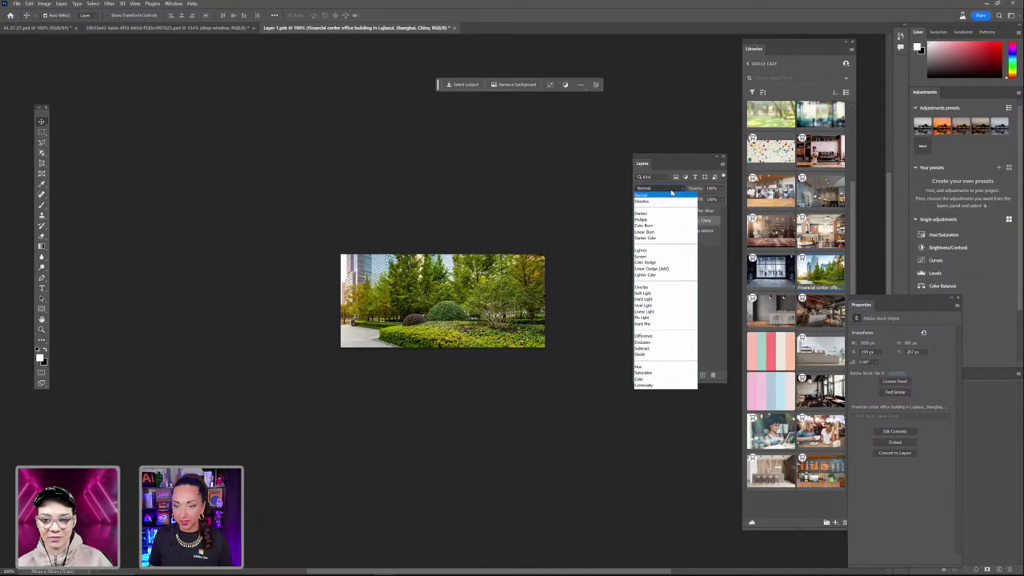
{"action": "left_click", "coordinate": [671, 257]}
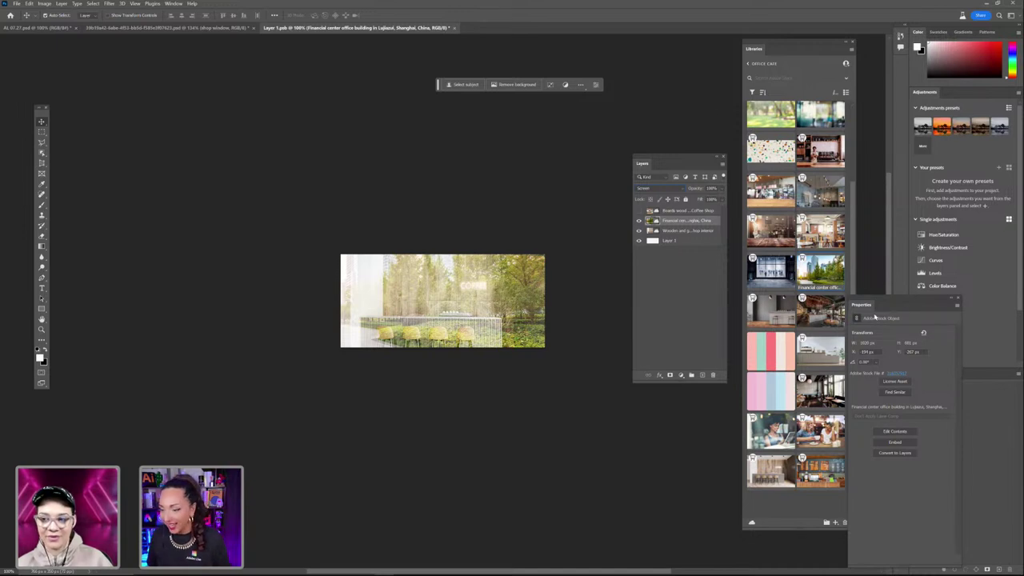
{"action": "left_click_drag", "start_coordinate": [875, 317], "coordinate": [655, 290]}
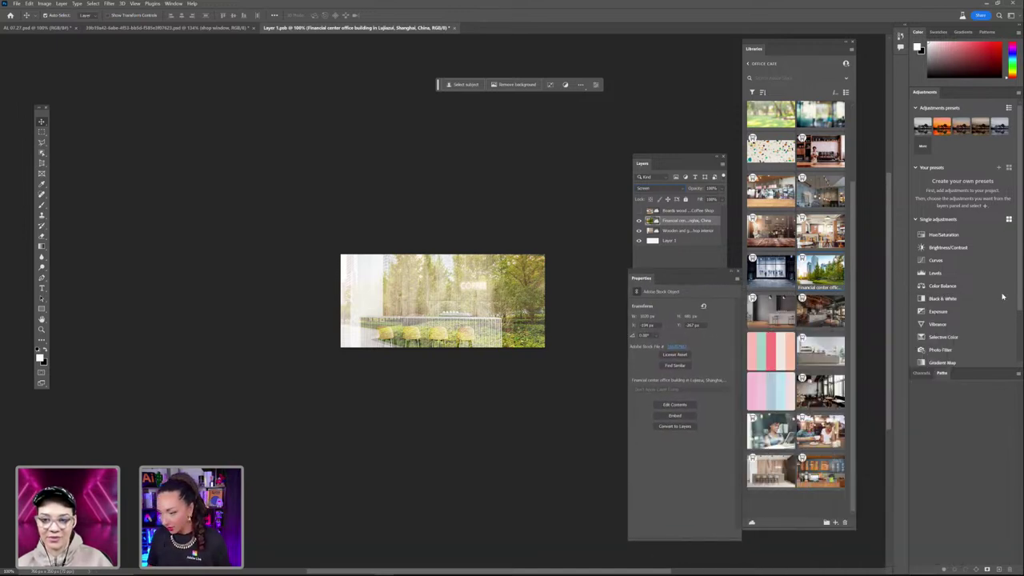
Add a Levels adjustment layer and move its Properties panel beside the image
{"action": "left_click", "coordinate": [992, 273]}
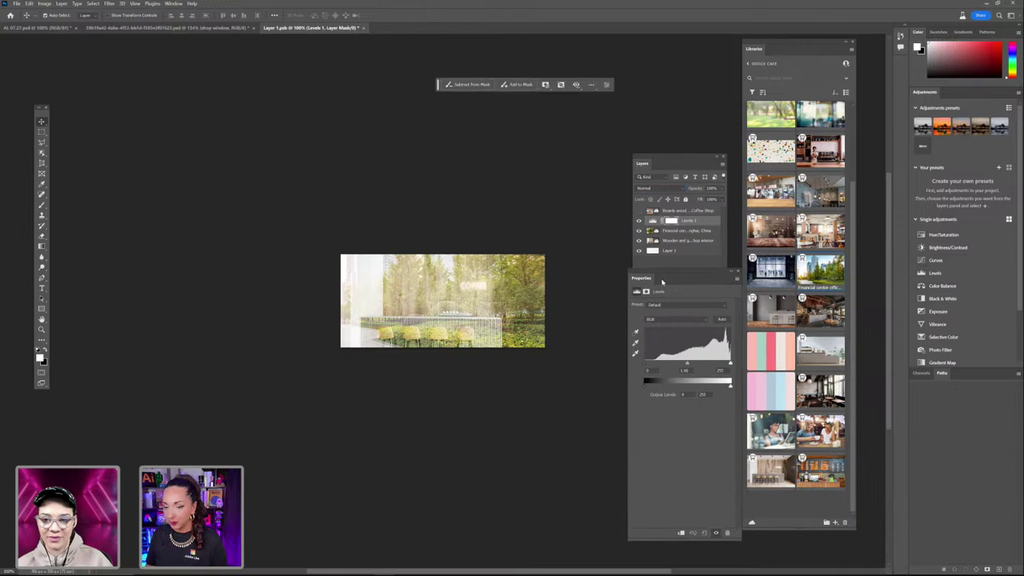
{"action": "left_click_drag", "start_coordinate": [662, 281], "coordinate": [244, 190]}
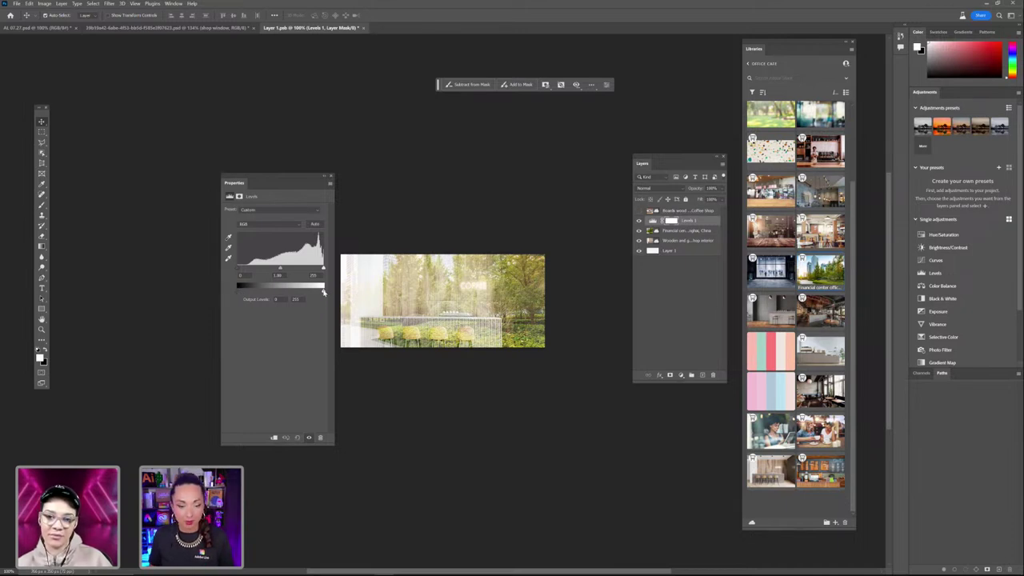
Set Levels output white to 246 and raise the input black level to 84
{"action": "mouse_move", "coordinate": [324, 293]}
{"action": "left_mouse_down"}
{"action": "mouse_move", "coordinate": [310, 290]}
{"action": "mouse_move", "coordinate": [329, 295]}
{"action": "left_mouse_up"}
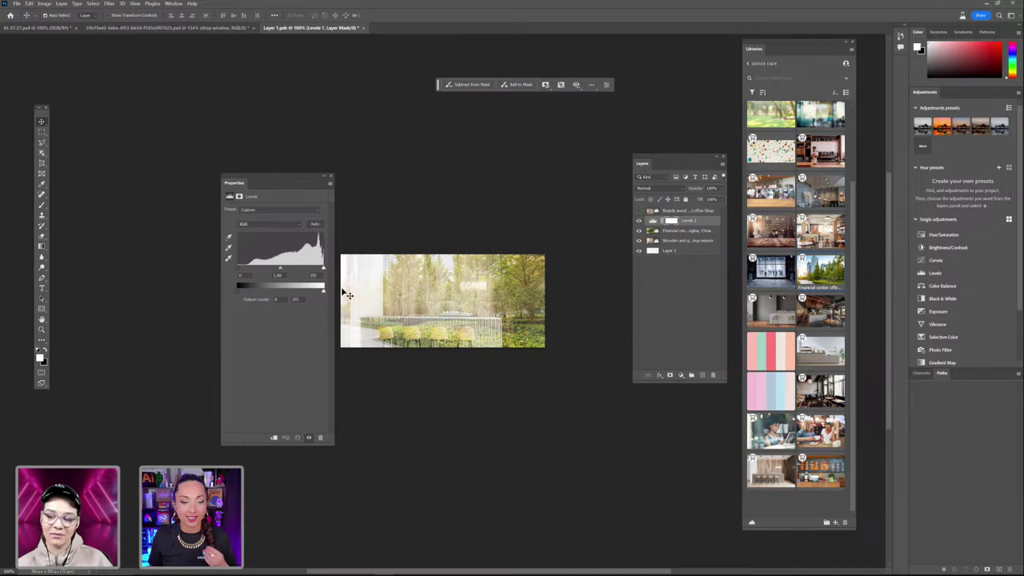
{"action": "left_click_drag", "start_coordinate": [323, 290], "coordinate": [321, 293]}
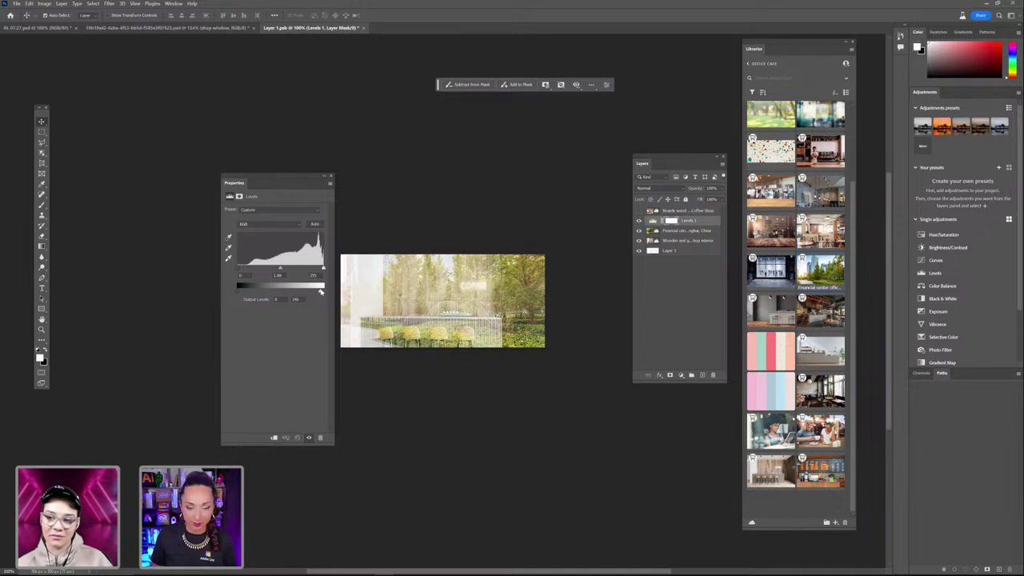
{"action": "left_click_drag", "start_coordinate": [238, 272], "coordinate": [270, 274]}
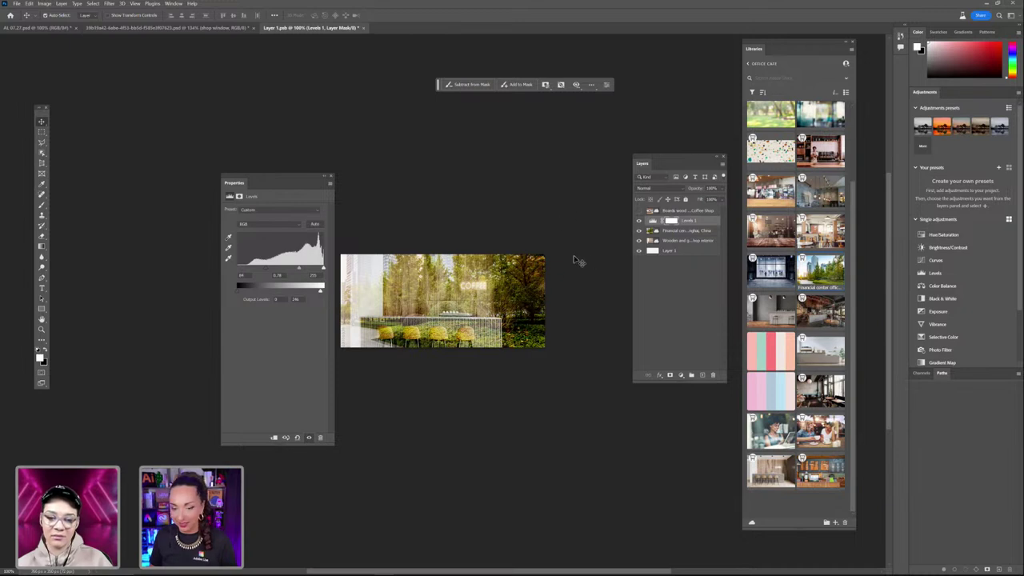
Lower the park image layer's opacity to 73%, then reselect the Levels layer
{"action": "left_click", "coordinate": [702, 230]}
{"action": "left_click", "coordinate": [719, 189]}
{"action": "left_click_drag", "start_coordinate": [723, 199], "coordinate": [711, 200]}
{"action": "left_click", "coordinate": [694, 224]}
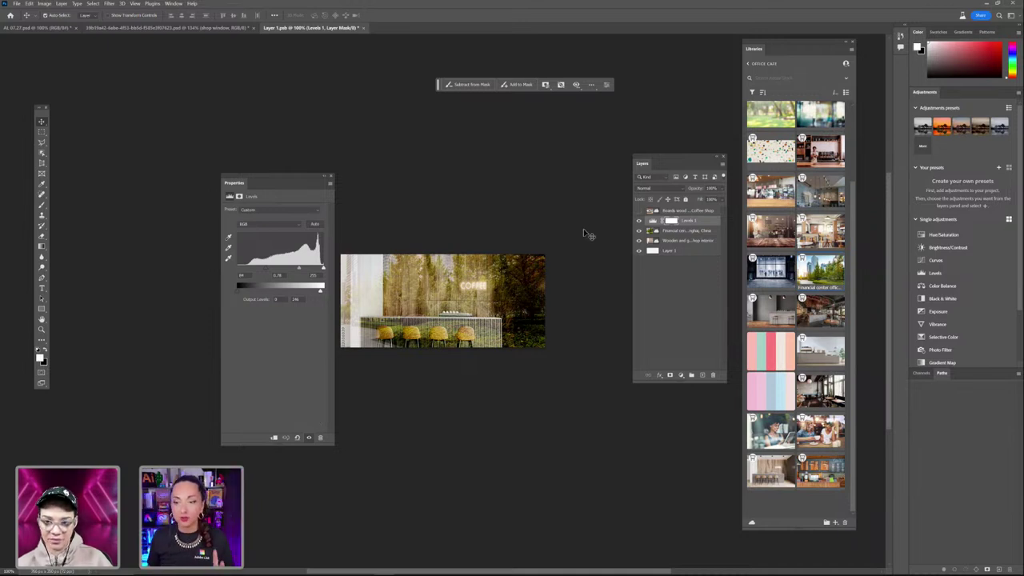
Clip the Levels adjustment to the park image layer, checking it before and after, then return to the house mockup
{"action": "left_click", "coordinate": [639, 231]}
{"action": "left_click", "coordinate": [639, 231]}
{"action": "left_click", "coordinate": [639, 231]}
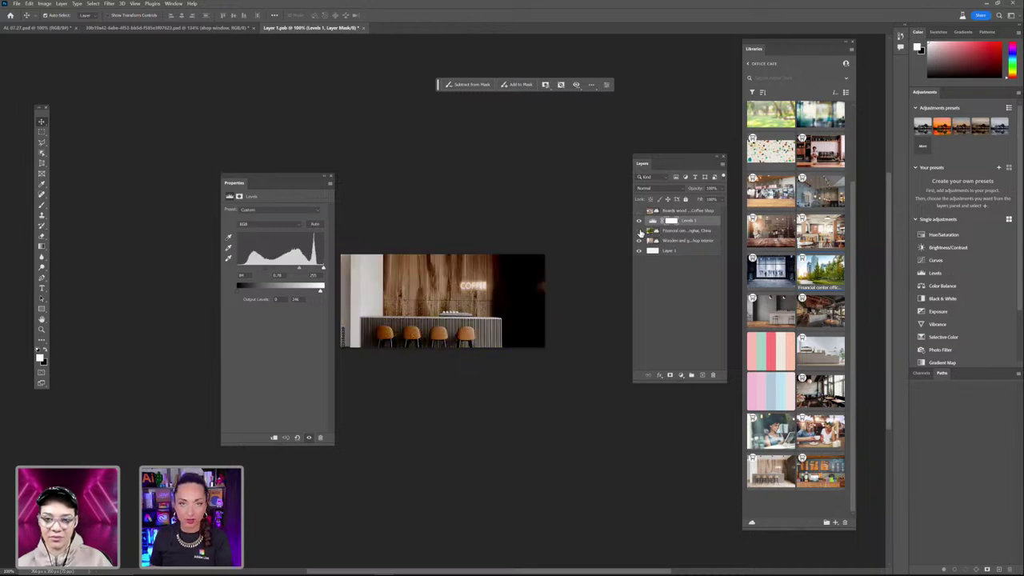
{"action": "left_click", "coordinate": [639, 231]}
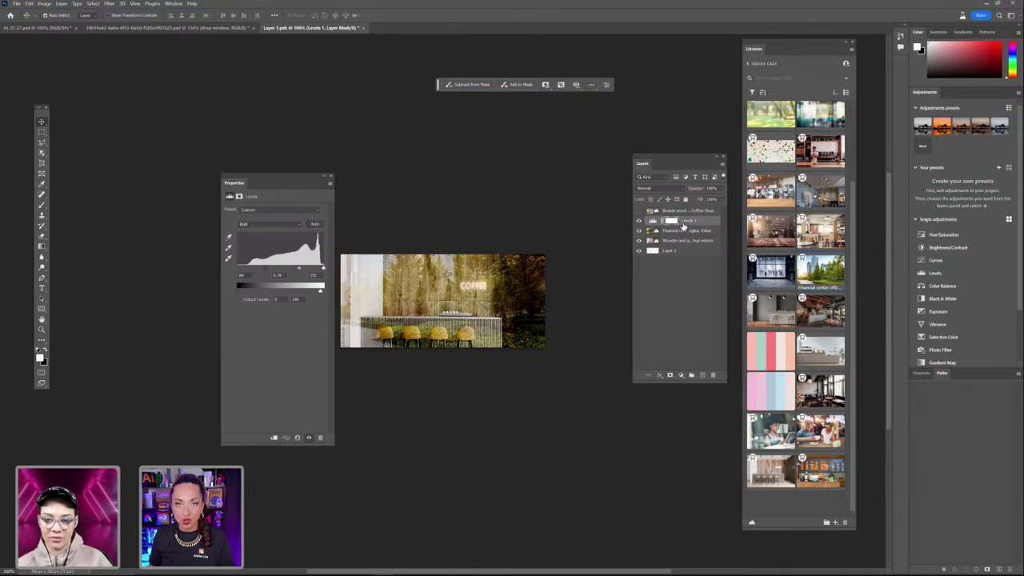
{"action": "left_click", "coordinate": [273, 439]}
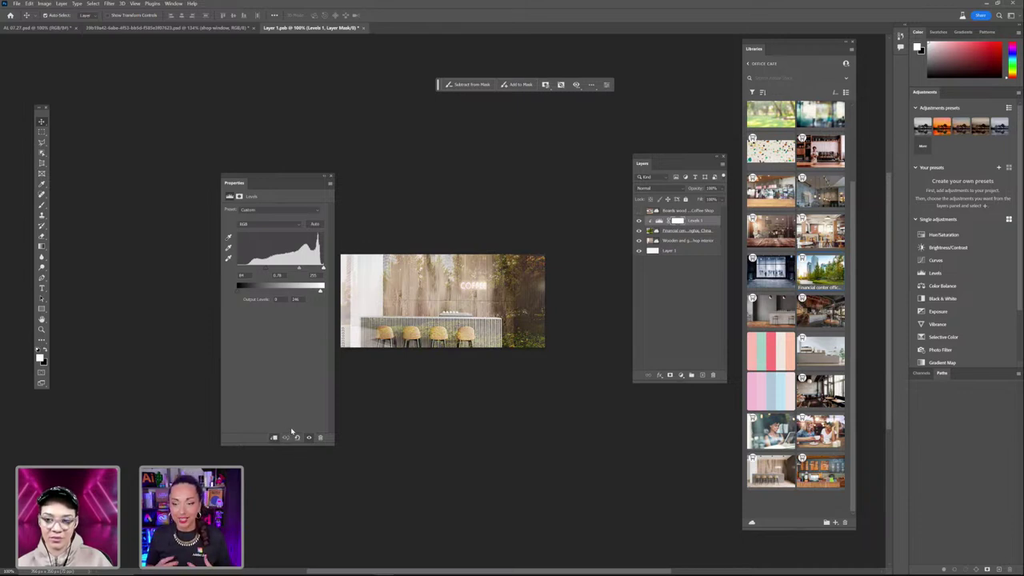
{"action": "left_click", "coordinate": [639, 221]}
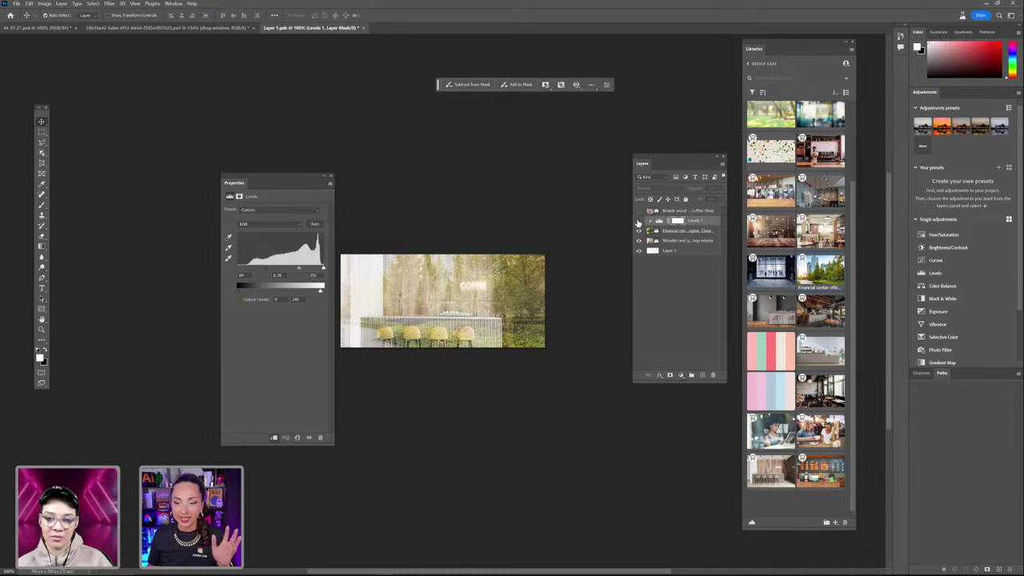
{"action": "left_click", "coordinate": [639, 221]}
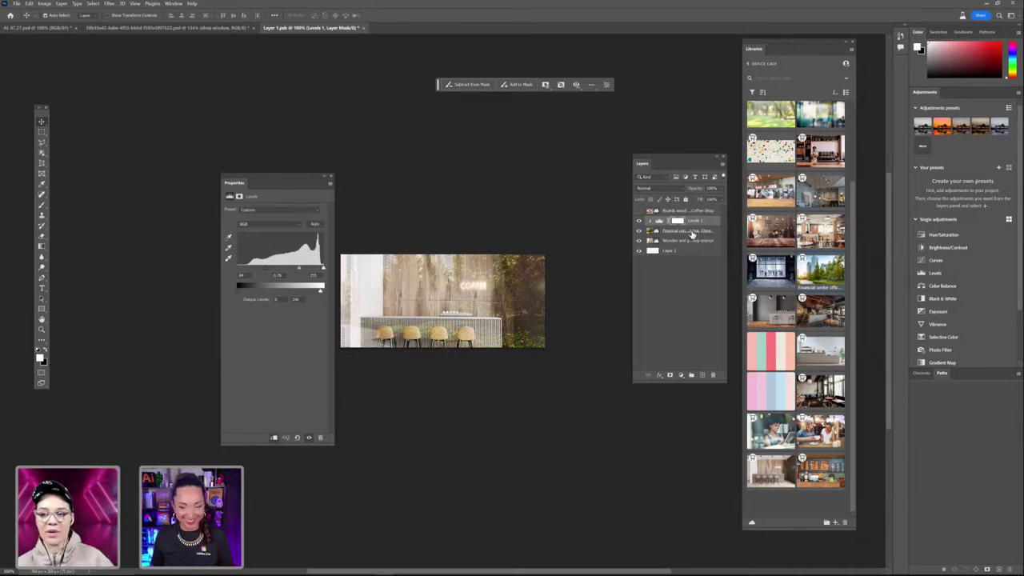
{"action": "left_click", "coordinate": [219, 28]}
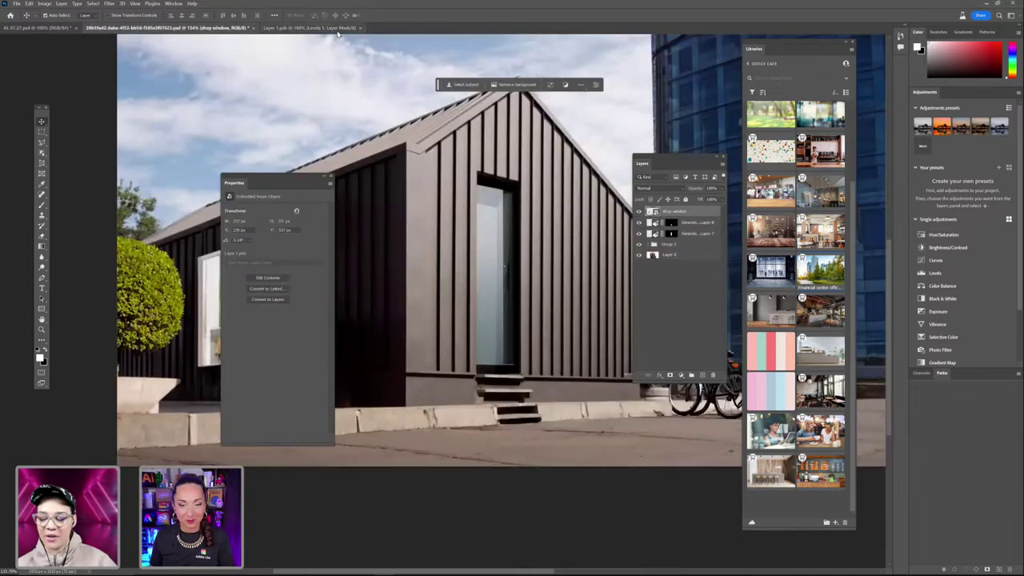
Return to Layer 1.psb, select the Financial center park image layer, and bring up the Filter menu
{"action": "left_click", "coordinate": [329, 176]}
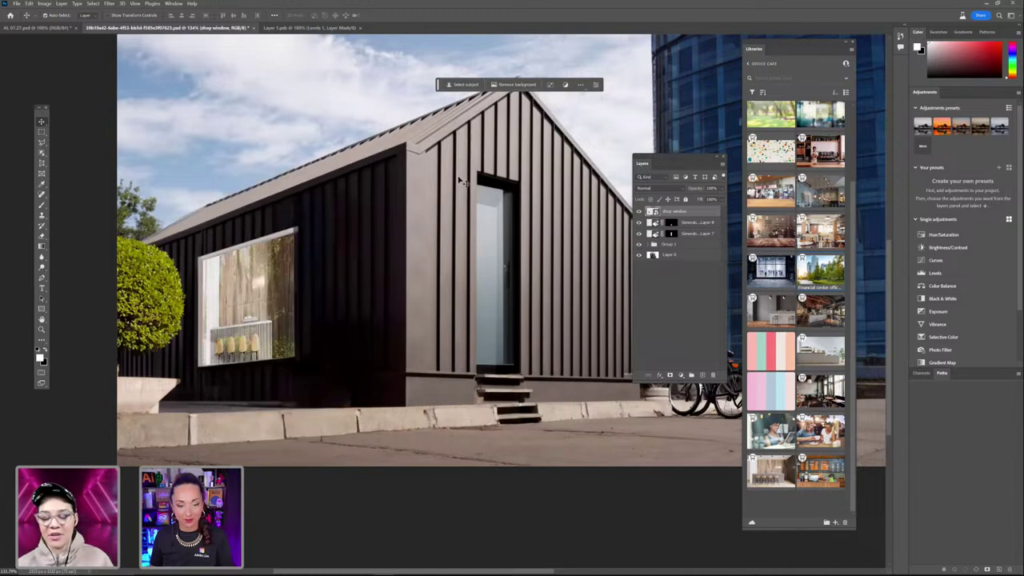
{"action": "left_click", "coordinate": [309, 28]}
{"action": "left_click", "coordinate": [675, 231]}
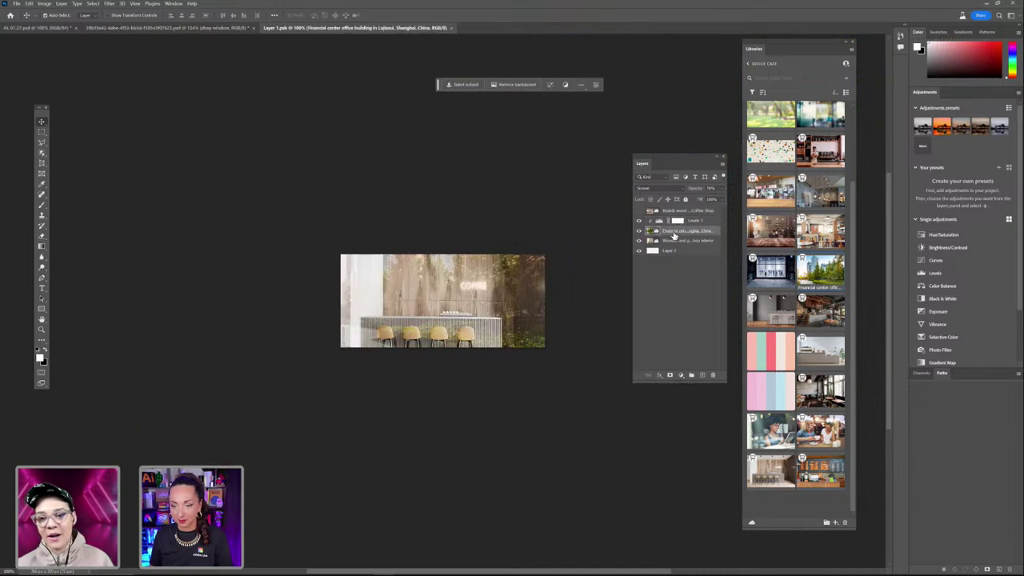
{"action": "left_click", "coordinate": [111, 4]}
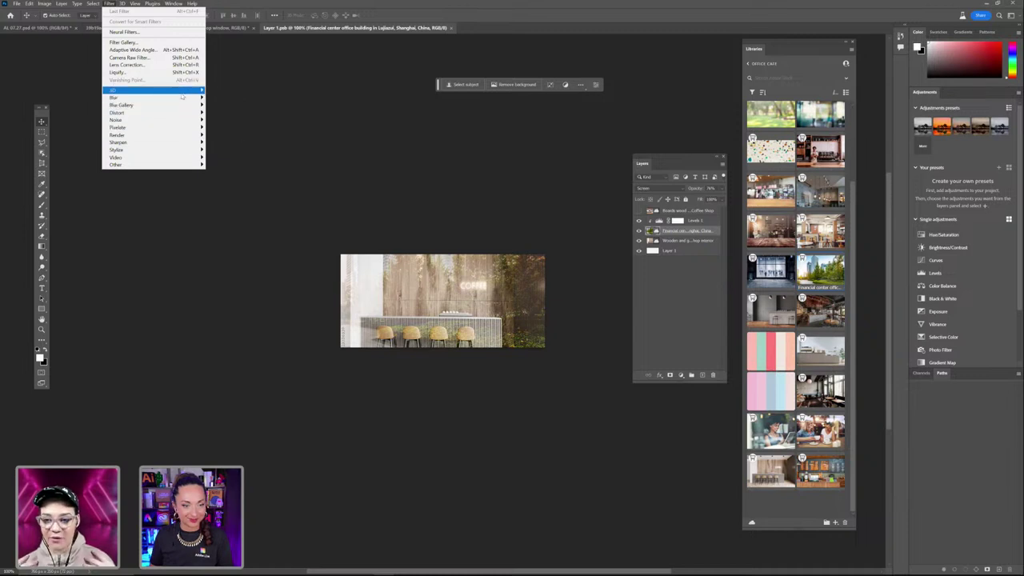
Apply a Gaussian Blur with a 2.5-pixel radius to the park image layer
{"action": "mouse_move", "coordinate": [182, 97]}
{"action": "left_click", "coordinate": [228, 127]}
{"action": "left_click_drag", "start_coordinate": [463, 266], "coordinate": [460, 264]}
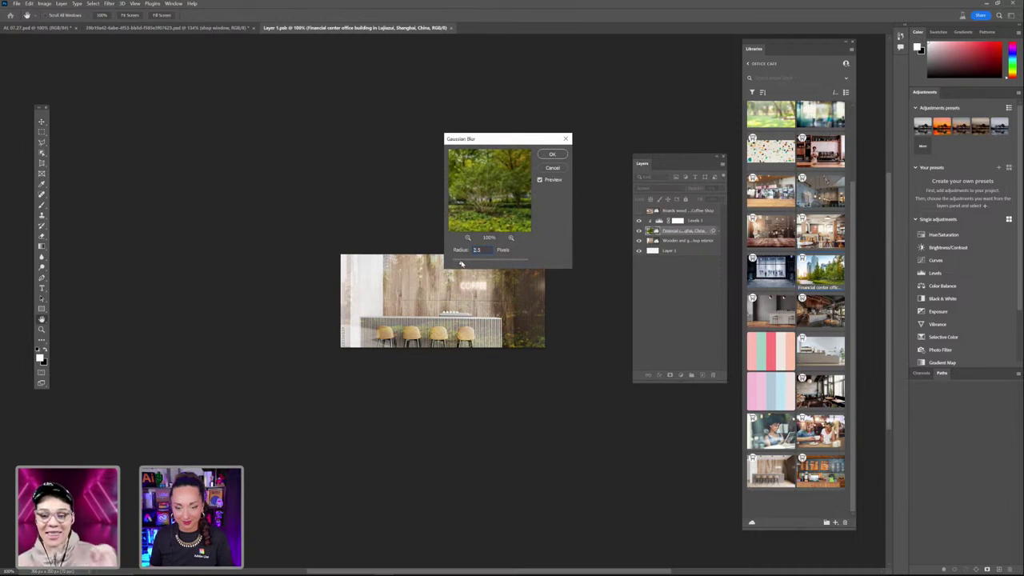
{"action": "left_click", "coordinate": [552, 154]}
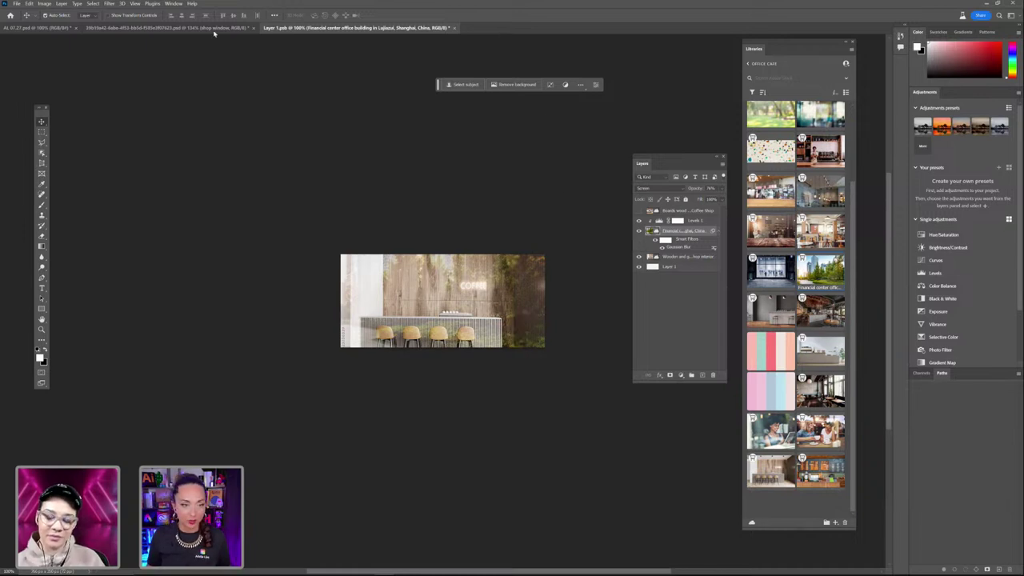
{"action": "key", "text": "ctrl+s"}
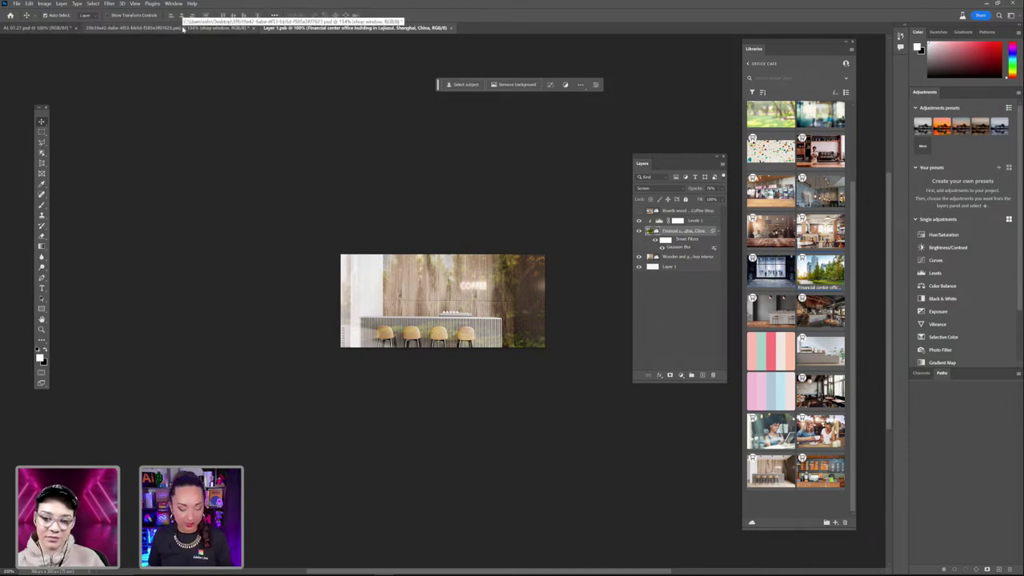
{"action": "left_click", "coordinate": [182, 28]}
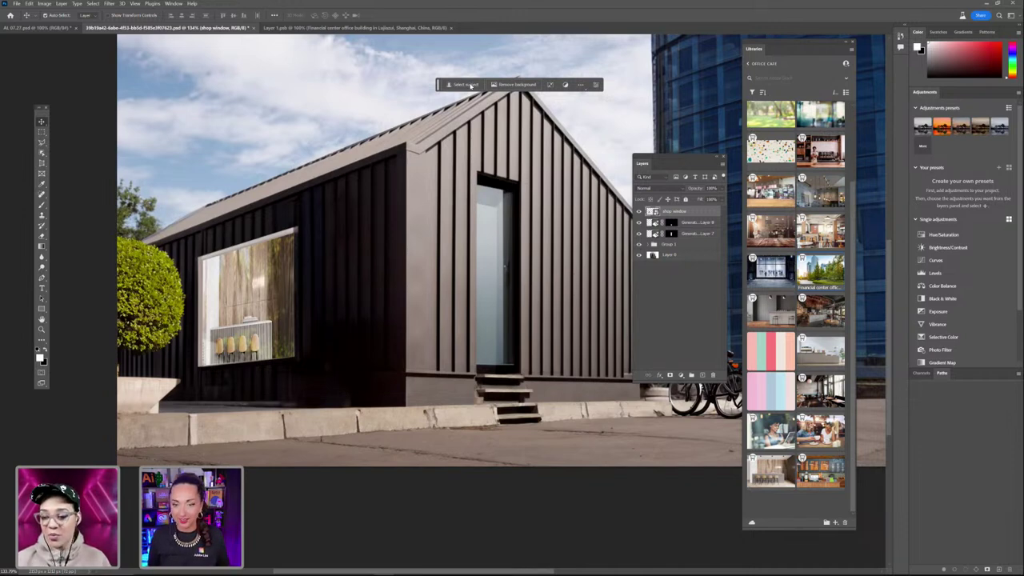
{"action": "left_click_drag", "start_coordinate": [526, 141], "coordinate": [462, 150]}
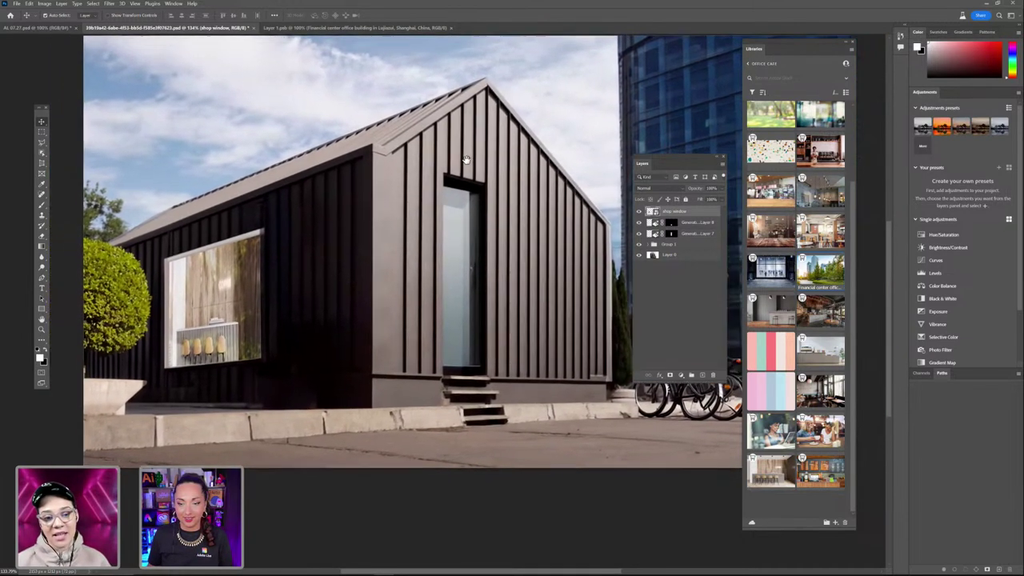
{"action": "scroll", "coordinate": [446, 172], "scroll_direction": "down", "scroll_amount": 3}
{"action": "scroll", "coordinate": [446, 172], "scroll_direction": "up", "scroll_amount": 3}
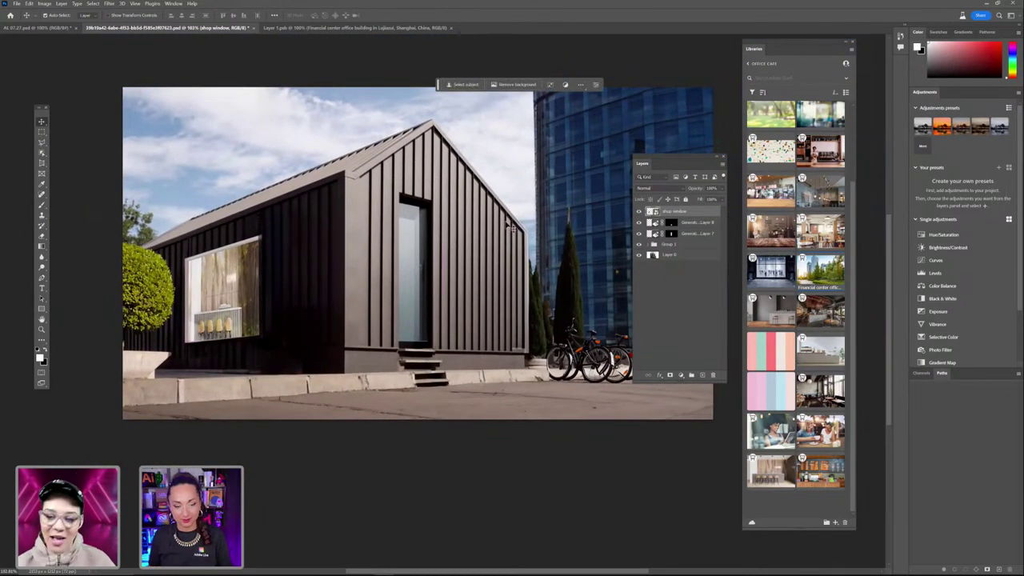
{"action": "scroll", "coordinate": [506, 226], "scroll_direction": "down", "scroll_amount": 2}
{"action": "scroll", "coordinate": [574, 216], "scroll_direction": "up", "scroll_amount": 1}
{"action": "left_click_drag", "start_coordinate": [642, 163], "coordinate": [608, 171]}
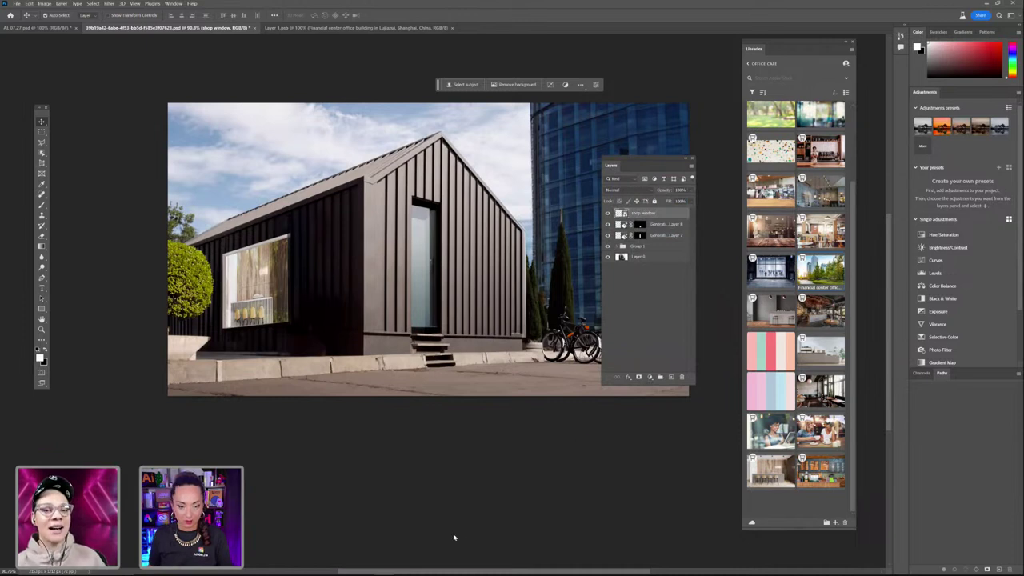
{"action": "mouse_move", "coordinate": [392, 569]}
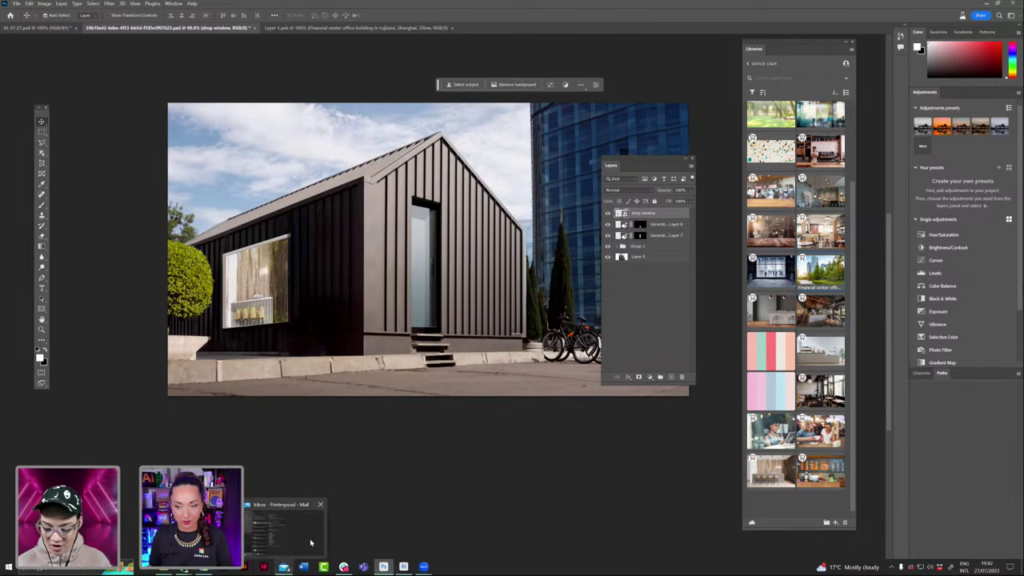
Object-select the house, then subtract the door, shop window, front steps and bicycle area
{"action": "left_click", "coordinate": [42, 144]}
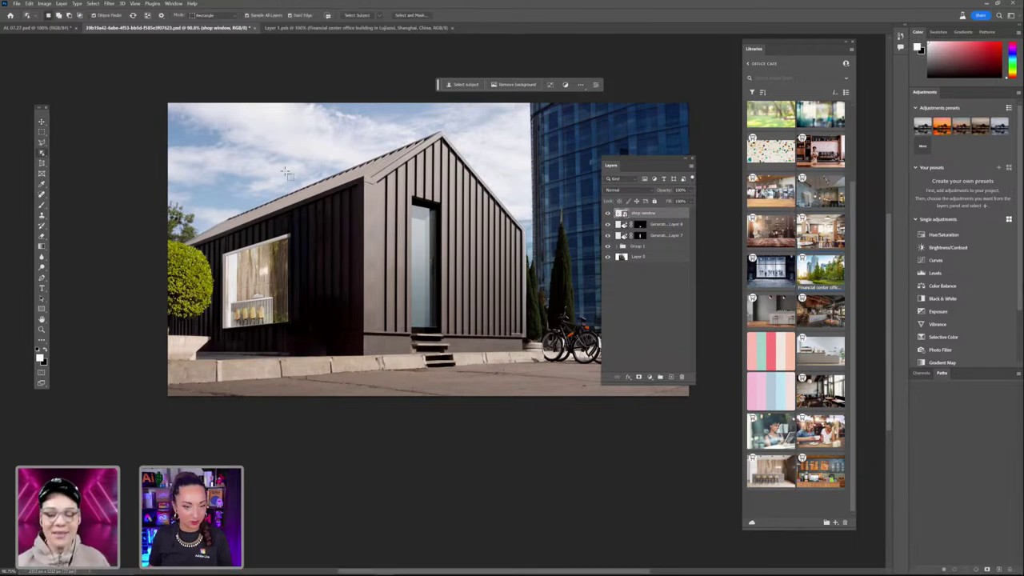
{"action": "left_click", "coordinate": [358, 213]}
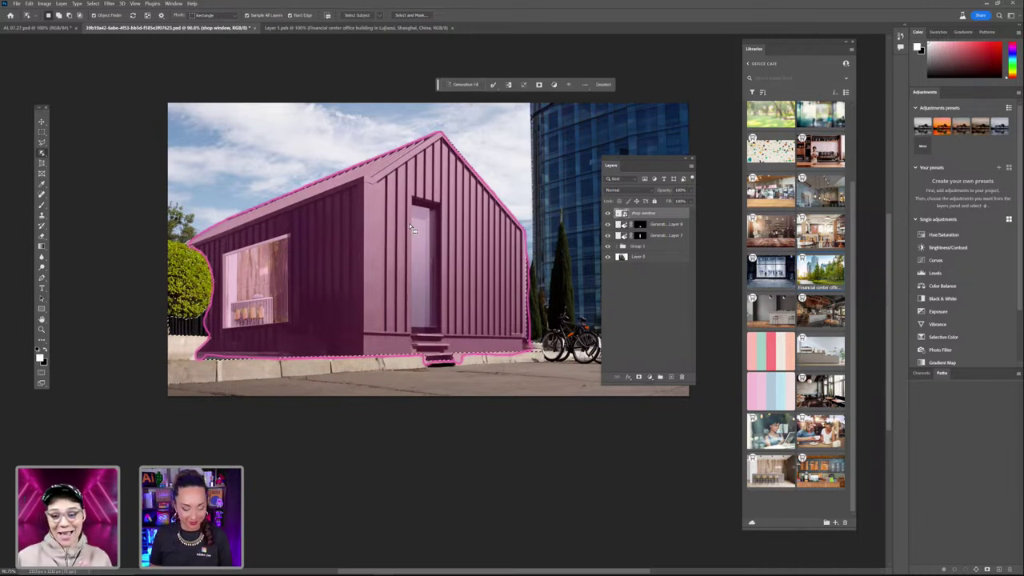
{"action": "left_click_drag", "start_coordinate": [408, 192], "coordinate": [446, 331]}
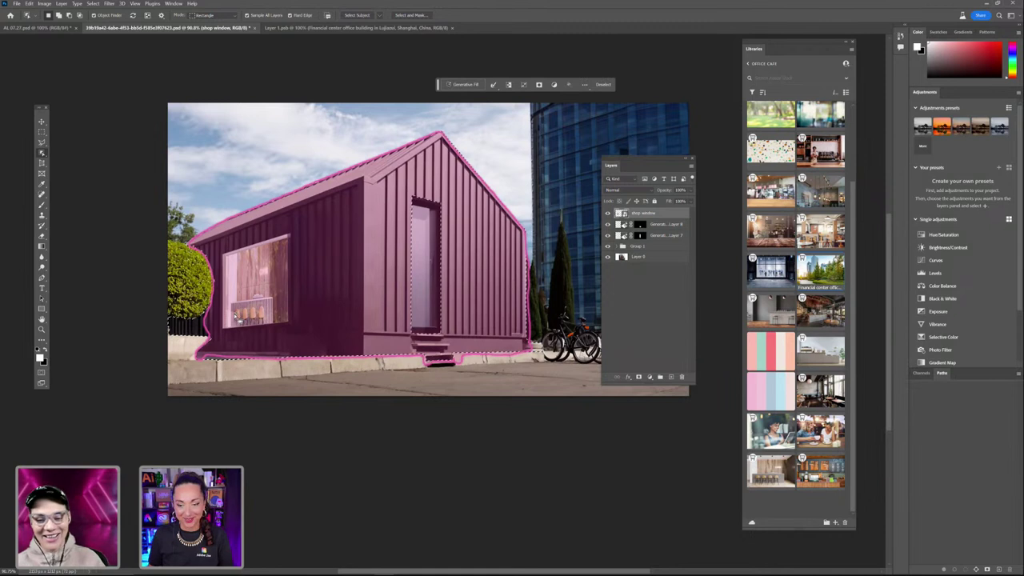
{"action": "left_click_drag", "start_coordinate": [220, 253], "coordinate": [296, 328]}
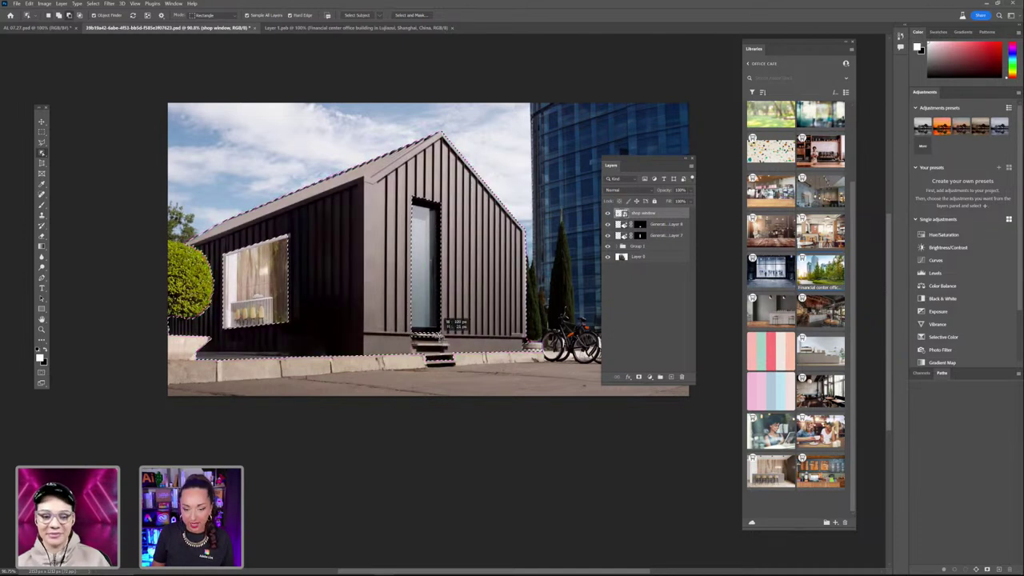
{"action": "left_click_drag", "start_coordinate": [457, 346], "coordinate": [516, 360]}
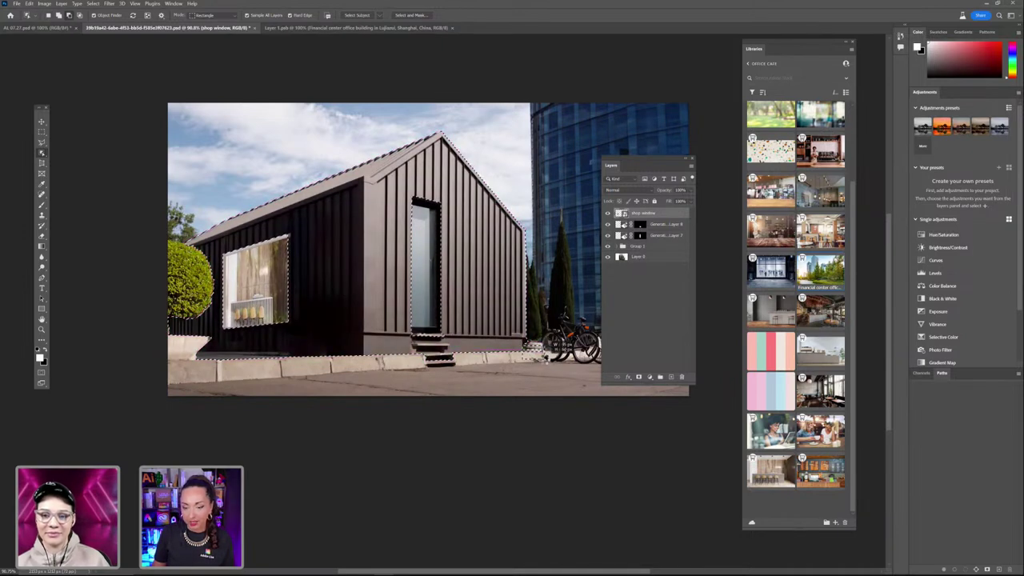
{"action": "left_click_drag", "start_coordinate": [592, 334], "coordinate": [538, 365]}
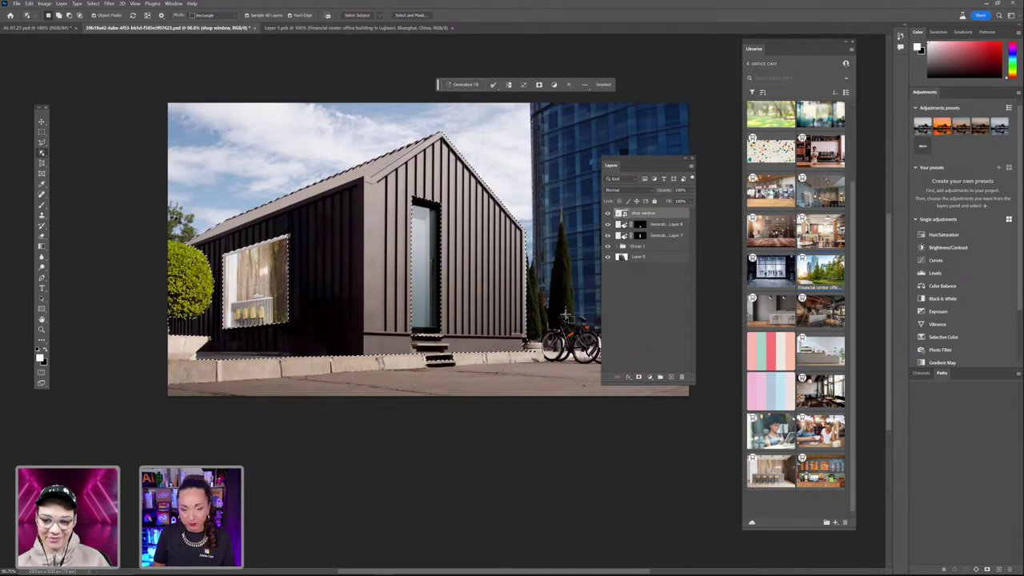
With the Lasso, remove the lower-left pavement and the pavement by the bicycles from the selection
{"action": "left_click", "coordinate": [42, 144]}
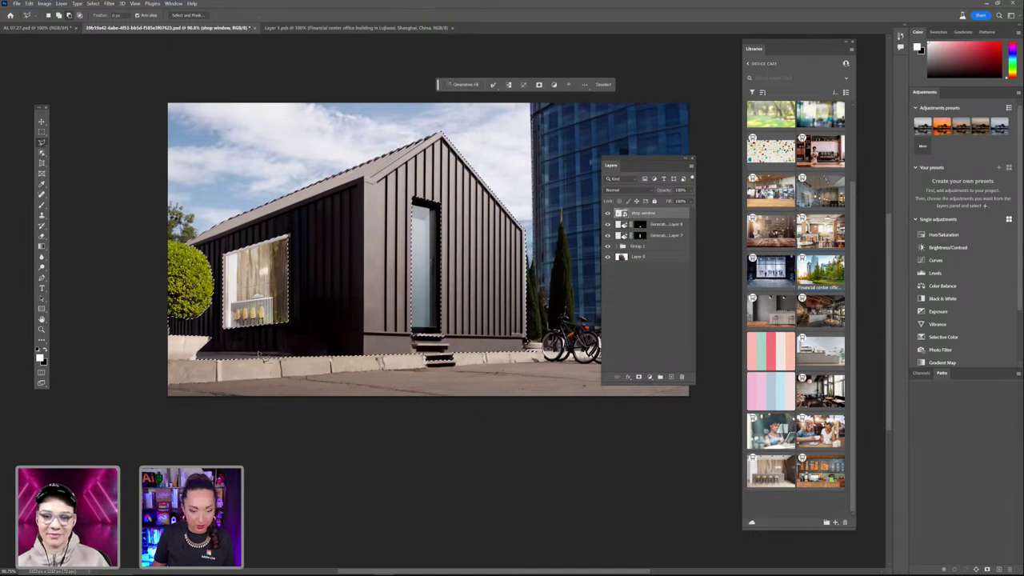
{"action": "left_click_drag", "start_coordinate": [209, 355], "coordinate": [214, 352]}
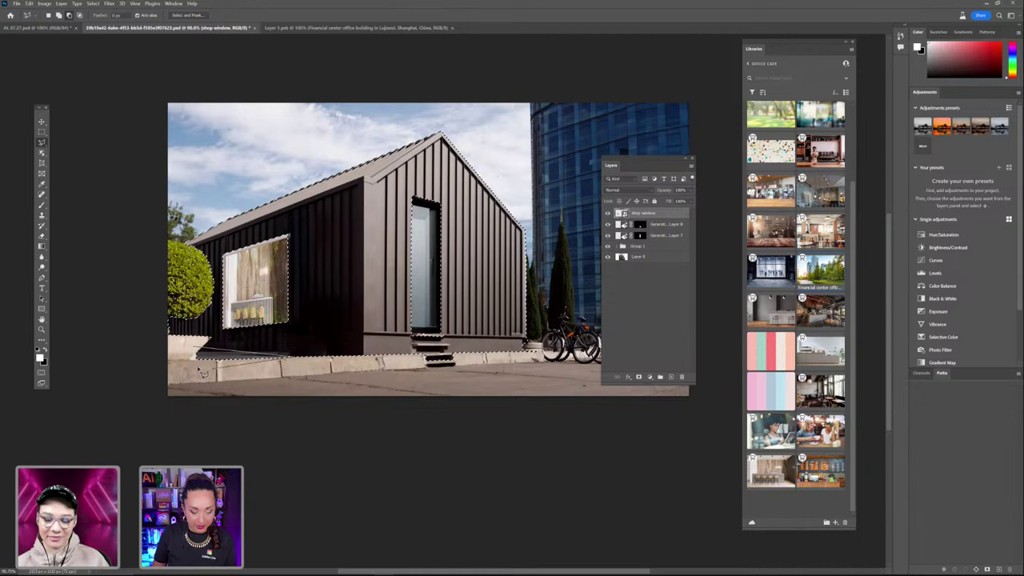
{"action": "left_click_drag", "start_coordinate": [195, 350], "coordinate": [193, 364]}
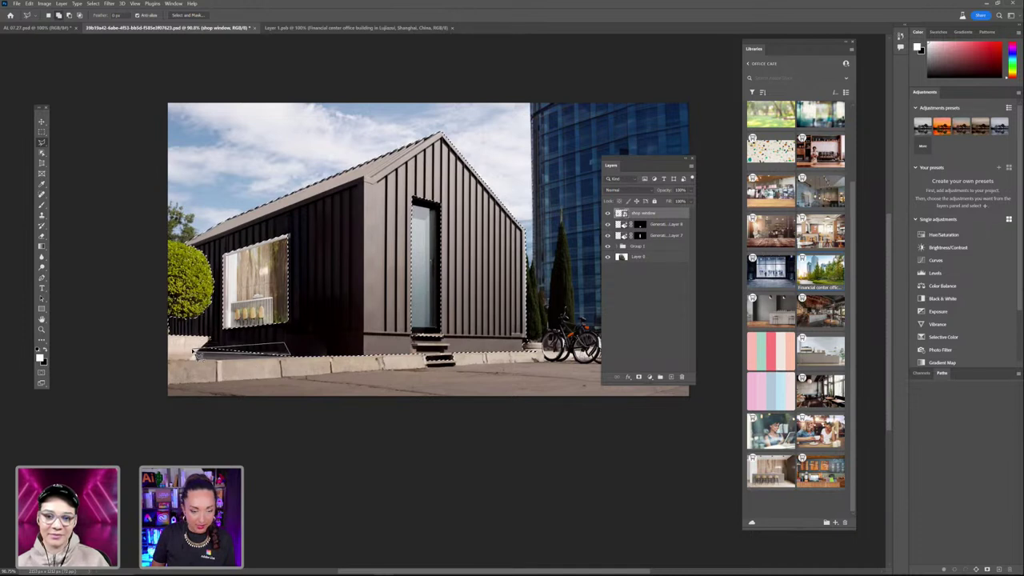
{"action": "left_click_drag", "start_coordinate": [194, 353], "coordinate": [192, 352]}
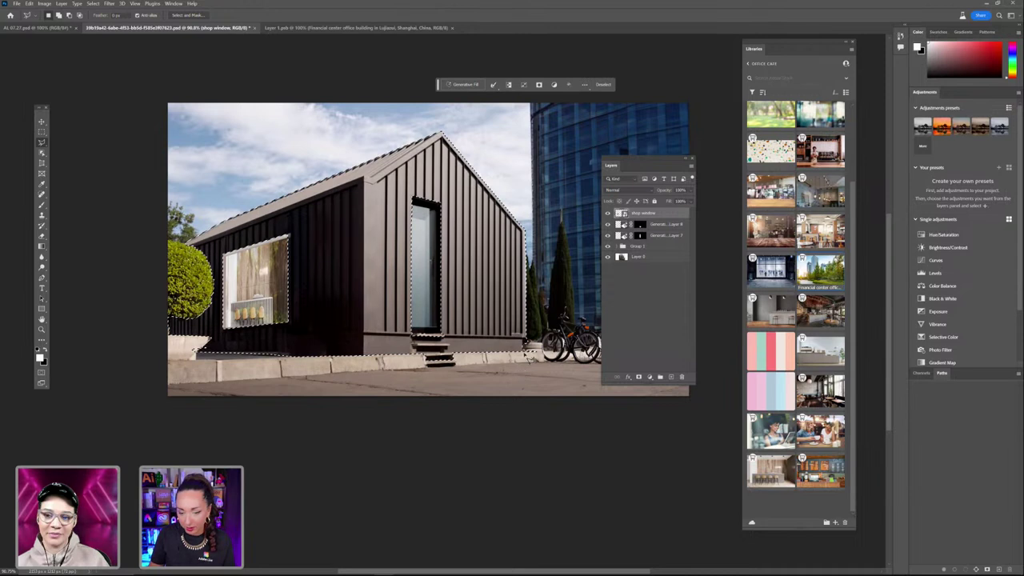
{"action": "left_click_drag", "start_coordinate": [530, 352], "coordinate": [532, 365]}
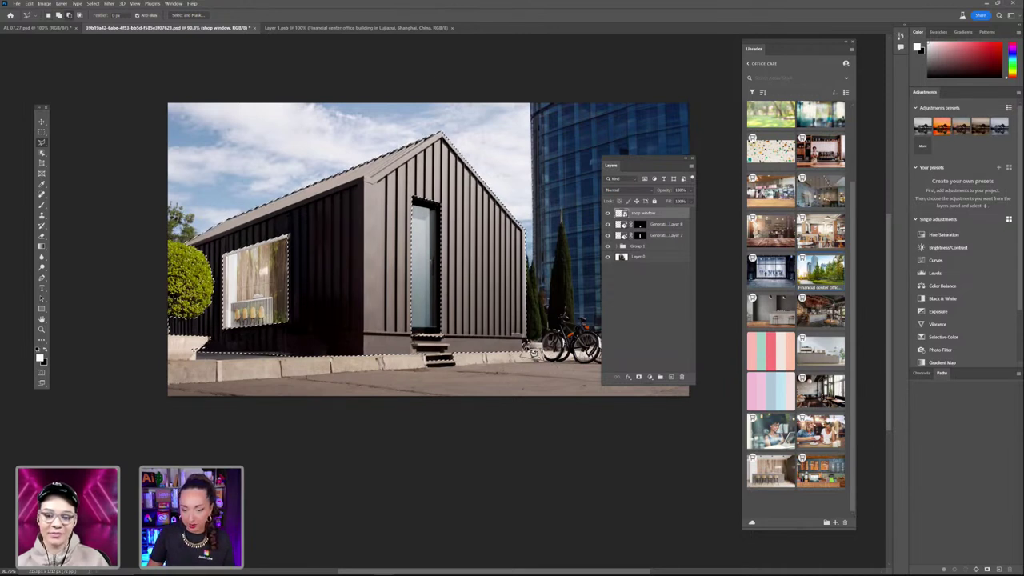
{"action": "left_click_drag", "start_coordinate": [532, 352], "coordinate": [530, 352]}
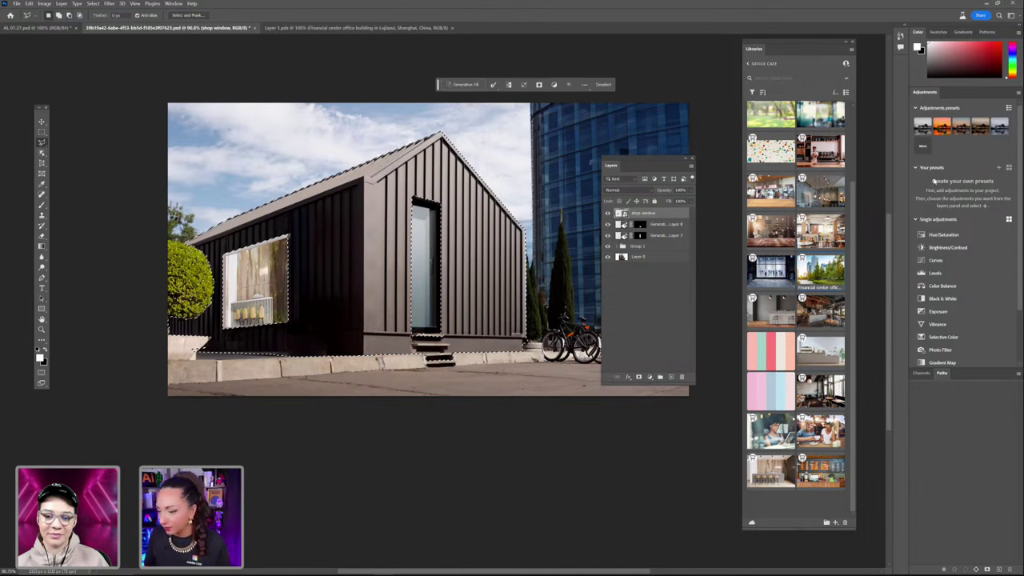
Add a Hue/Saturation adjustment layer masked to the selected house walls
{"action": "left_click", "coordinate": [650, 377]}
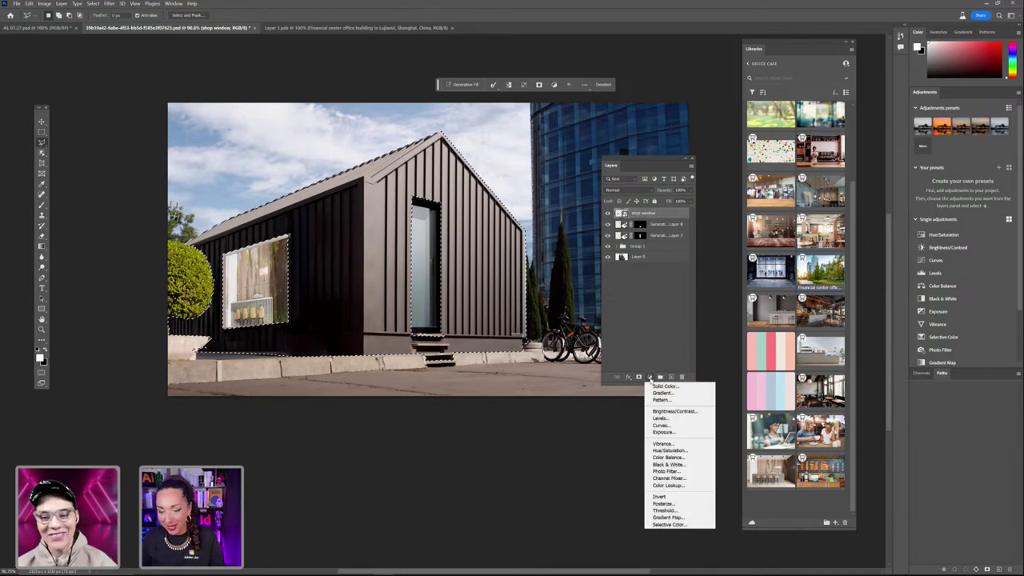
{"action": "left_click", "coordinate": [678, 452]}
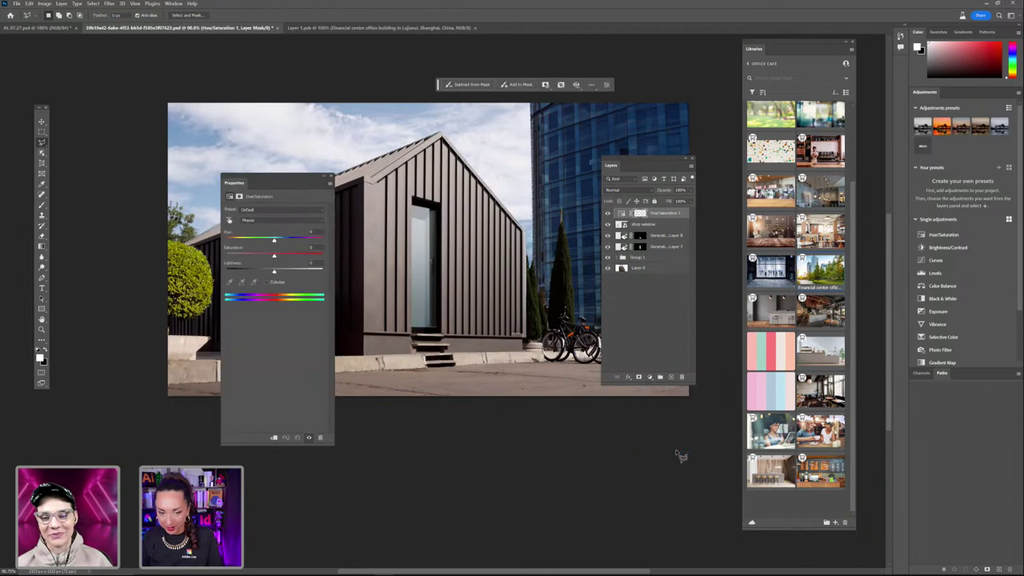
{"action": "left_click", "coordinate": [640, 215]}
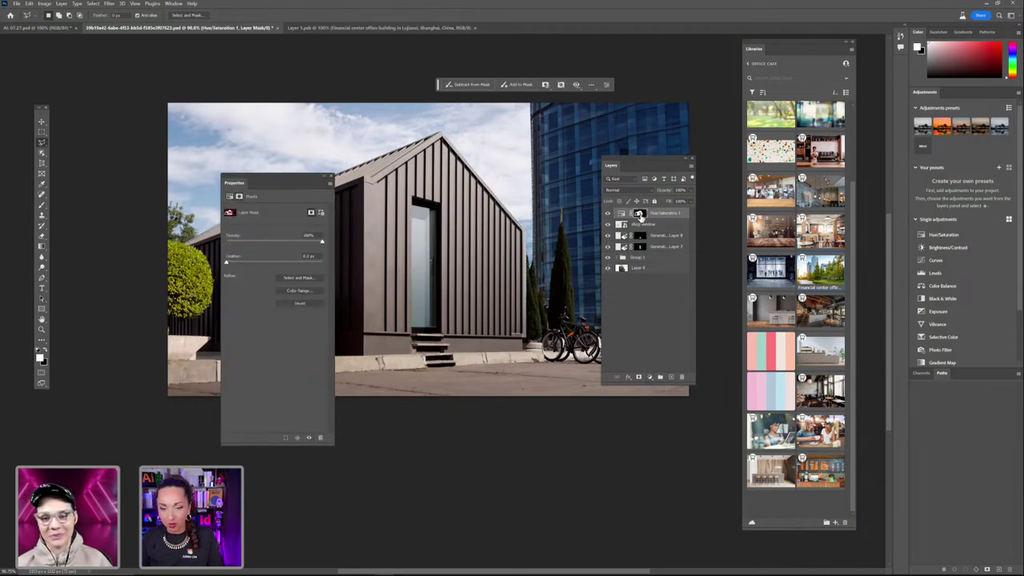
{"action": "left_click", "coordinate": [639, 216], "text": "ctrl"}
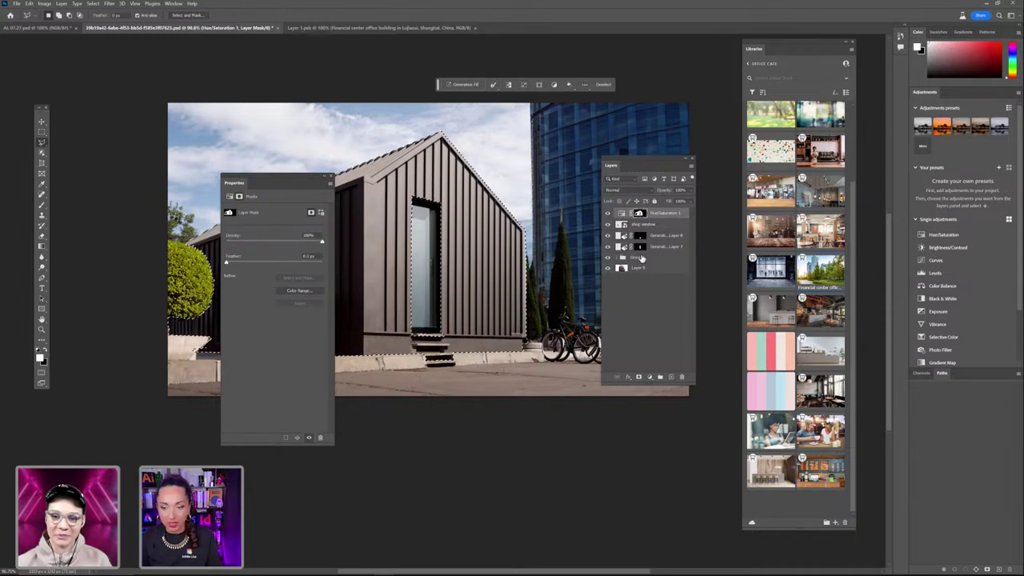
{"action": "left_click", "coordinate": [622, 214]}
{"action": "left_click_drag", "start_coordinate": [240, 191], "coordinate": [544, 178]}
Target the siding's reds and adjust Hue, Saturation and Lightness to a dark charcoal grey
{"action": "left_click", "coordinate": [539, 207]}
{"action": "left_click", "coordinate": [450, 184]}
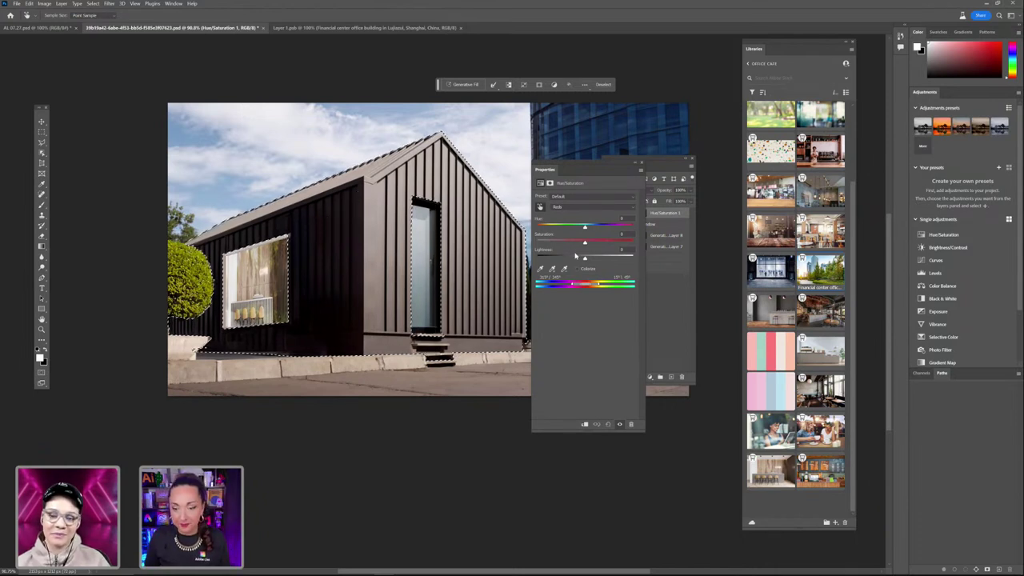
{"action": "mouse_move", "coordinate": [585, 228]}
{"action": "left_mouse_down"}
{"action": "mouse_move", "coordinate": [605, 228]}
{"action": "mouse_move", "coordinate": [539, 230]}
{"action": "mouse_move", "coordinate": [627, 232]}
{"action": "mouse_move", "coordinate": [541, 230]}
{"action": "mouse_move", "coordinate": [624, 236]}
{"action": "mouse_move", "coordinate": [545, 240]}
{"action": "mouse_move", "coordinate": [581, 232]}
{"action": "mouse_move", "coordinate": [595, 244]}
{"action": "mouse_move", "coordinate": [578, 229]}
{"action": "mouse_move", "coordinate": [538, 225]}
{"action": "left_mouse_up"}
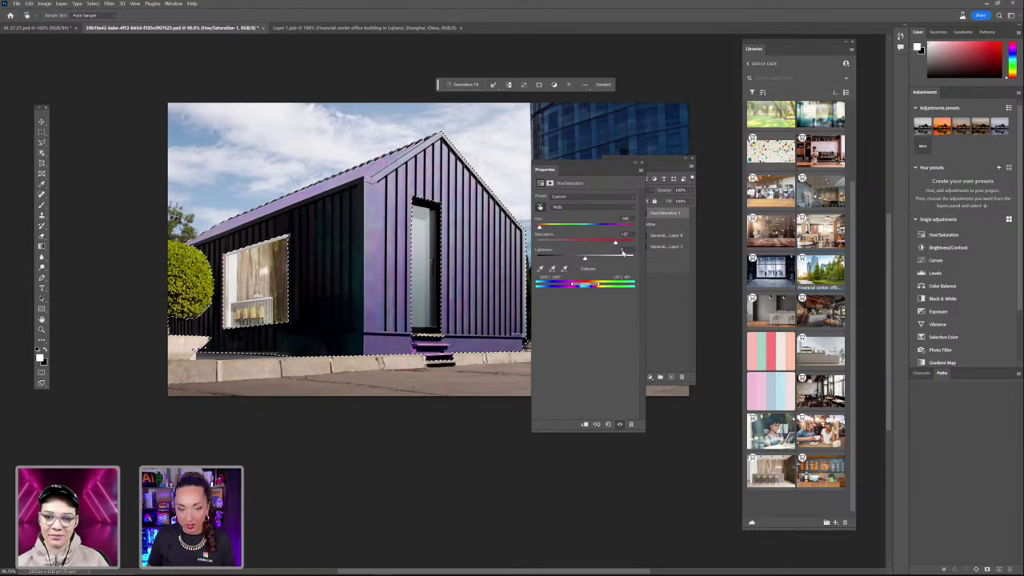
{"action": "left_click_drag", "start_coordinate": [623, 250], "coordinate": [631, 250]}
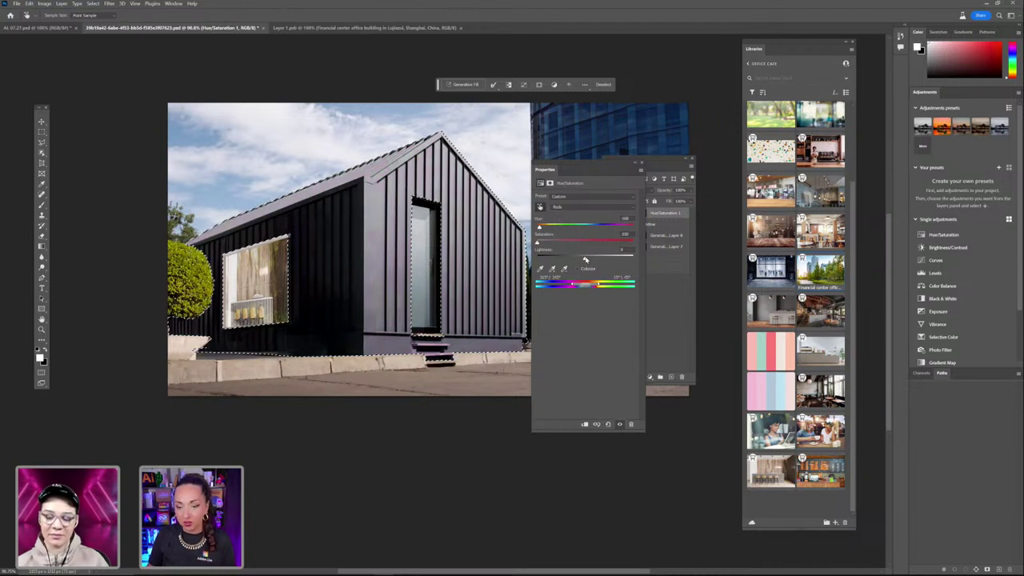
{"action": "left_click_drag", "start_coordinate": [622, 262], "coordinate": [643, 263]}
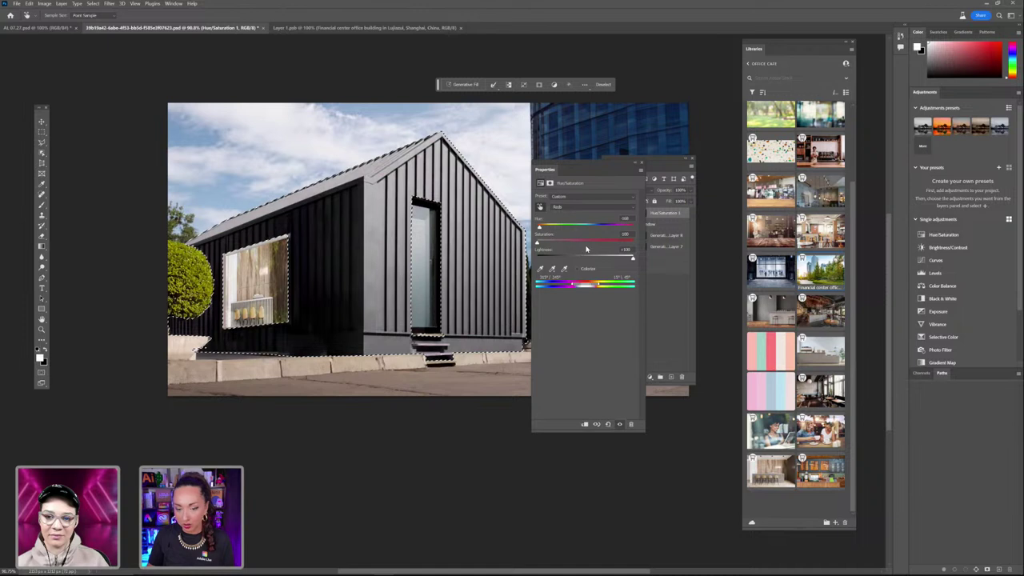
{"action": "left_click_drag", "start_coordinate": [572, 227], "coordinate": [563, 226]}
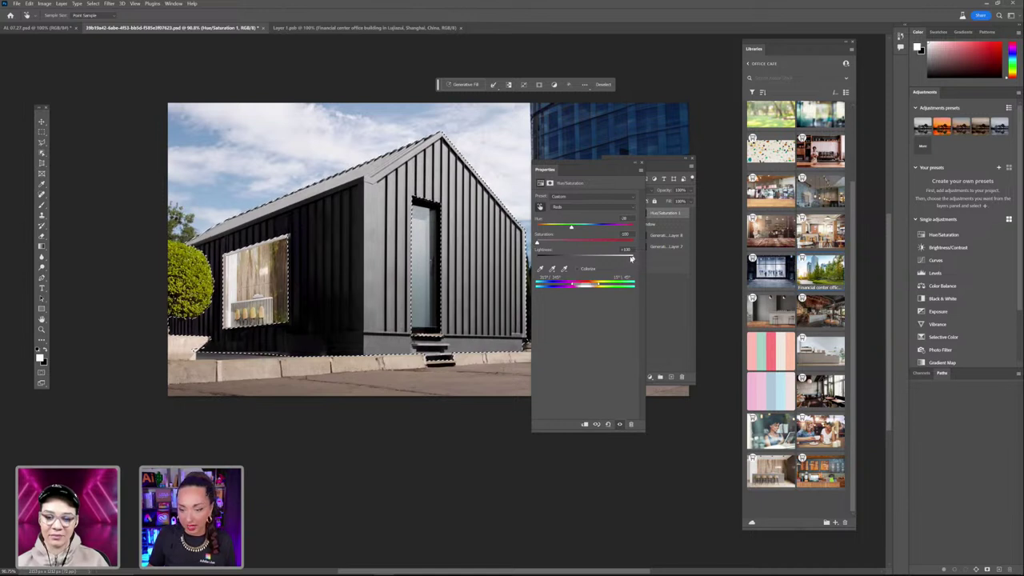
{"action": "mouse_move", "coordinate": [632, 260]}
{"action": "left_mouse_down"}
{"action": "mouse_move", "coordinate": [534, 260]}
{"action": "mouse_move", "coordinate": [637, 265]}
{"action": "left_mouse_up"}
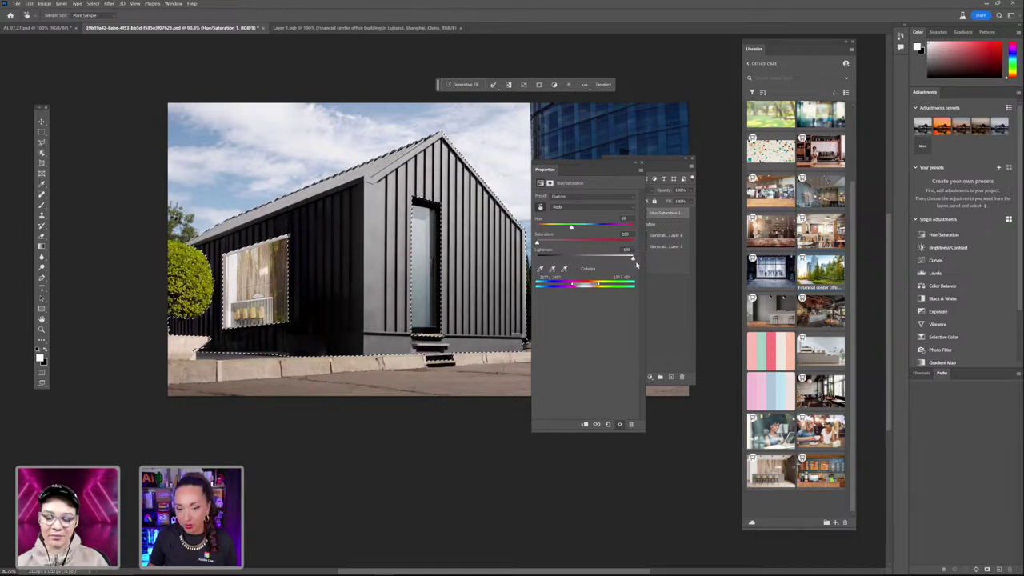
{"action": "left_click", "coordinate": [671, 318]}
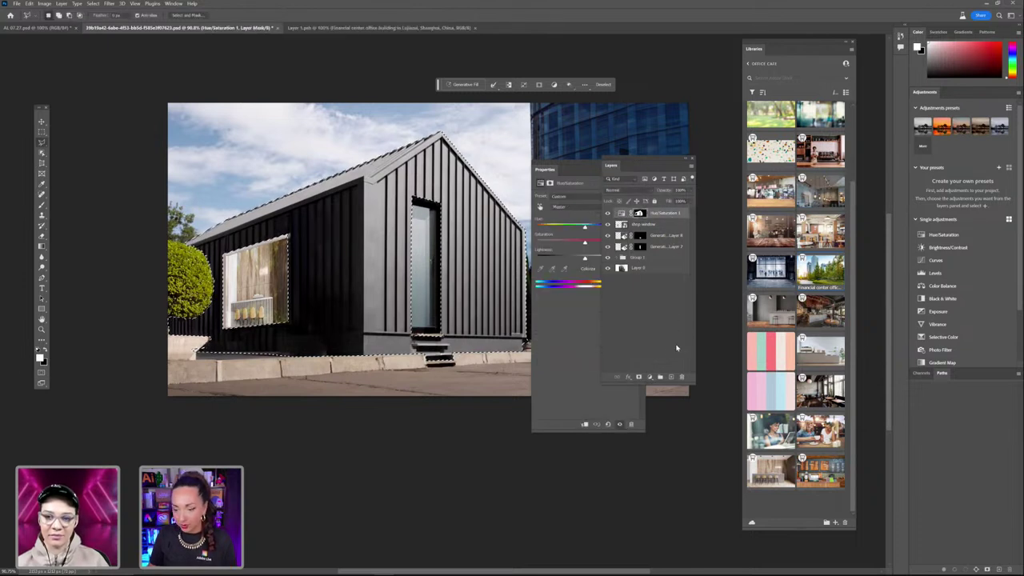
Add a blue solid Color Fill layer over the house walls
{"action": "left_click", "coordinate": [649, 376]}
{"action": "left_click", "coordinate": [658, 388]}
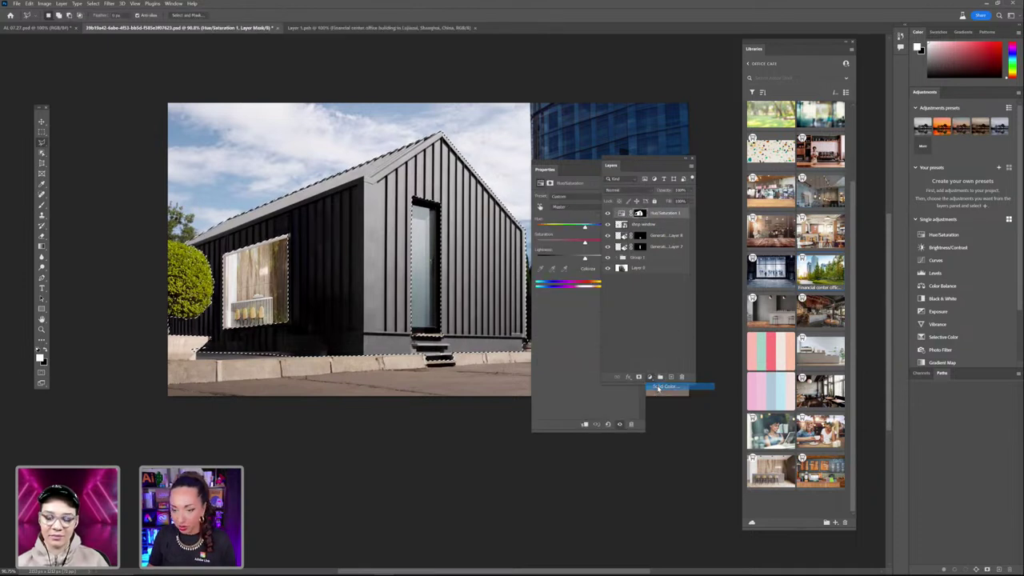
{"action": "left_click", "coordinate": [516, 194]}
{"action": "left_click", "coordinate": [463, 151]}
{"action": "left_click_drag", "start_coordinate": [463, 151], "coordinate": [455, 158]}
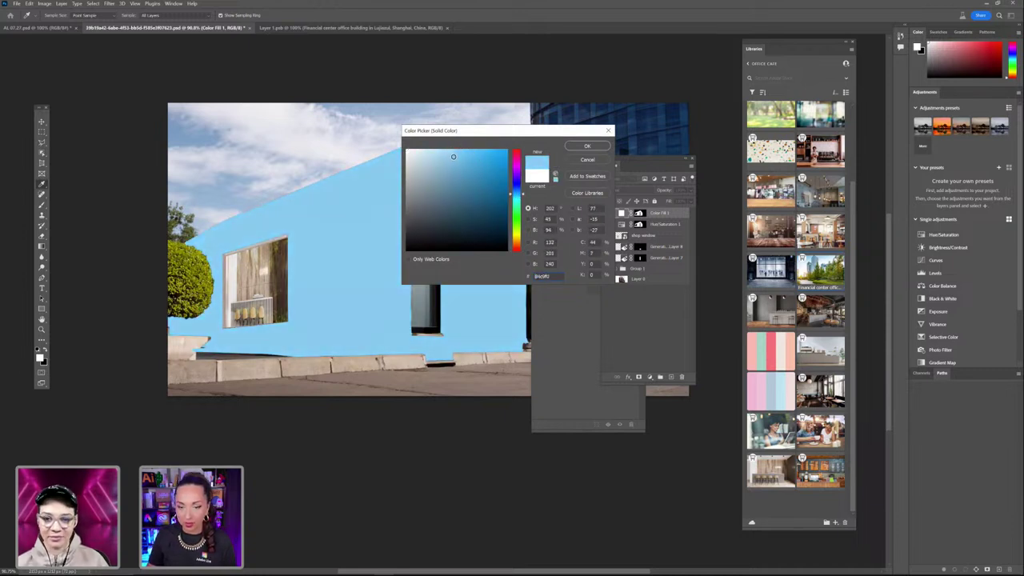
{"action": "left_click", "coordinate": [580, 147]}
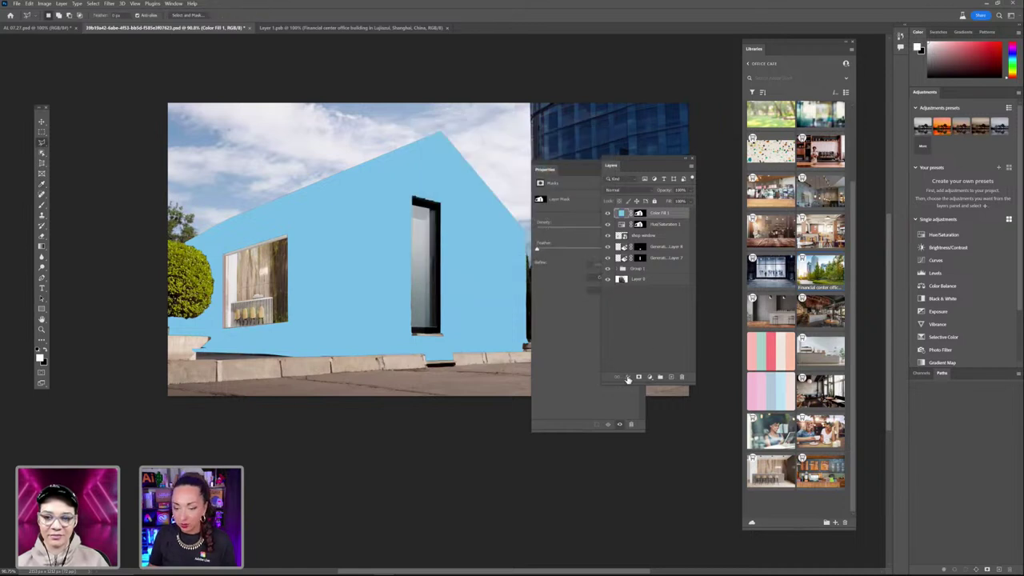
Set the Color Fill 1 layer to Color blend mode and change it to a darker blue-gray
{"action": "left_click", "coordinate": [630, 190]}
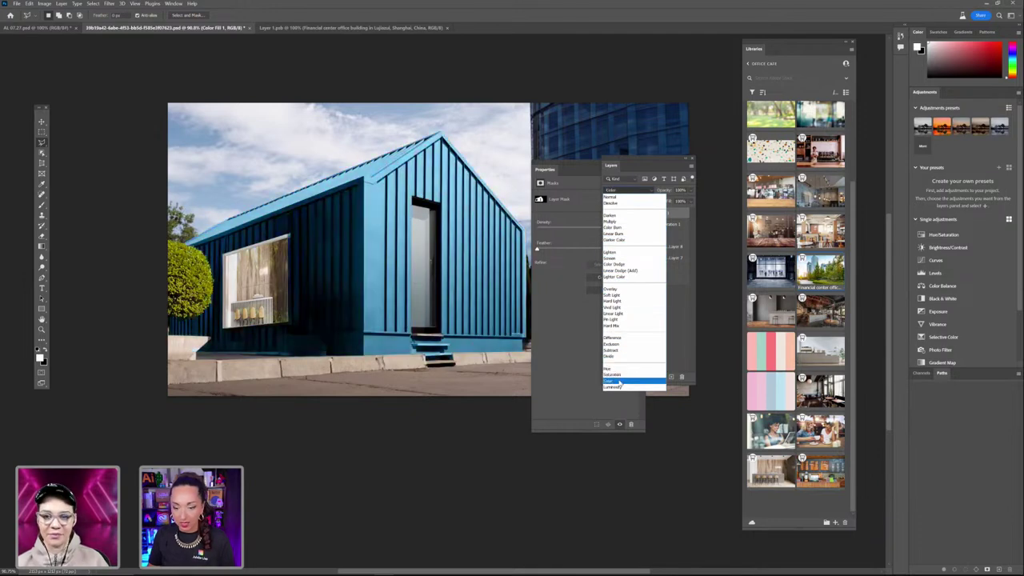
{"action": "left_click", "coordinate": [618, 382]}
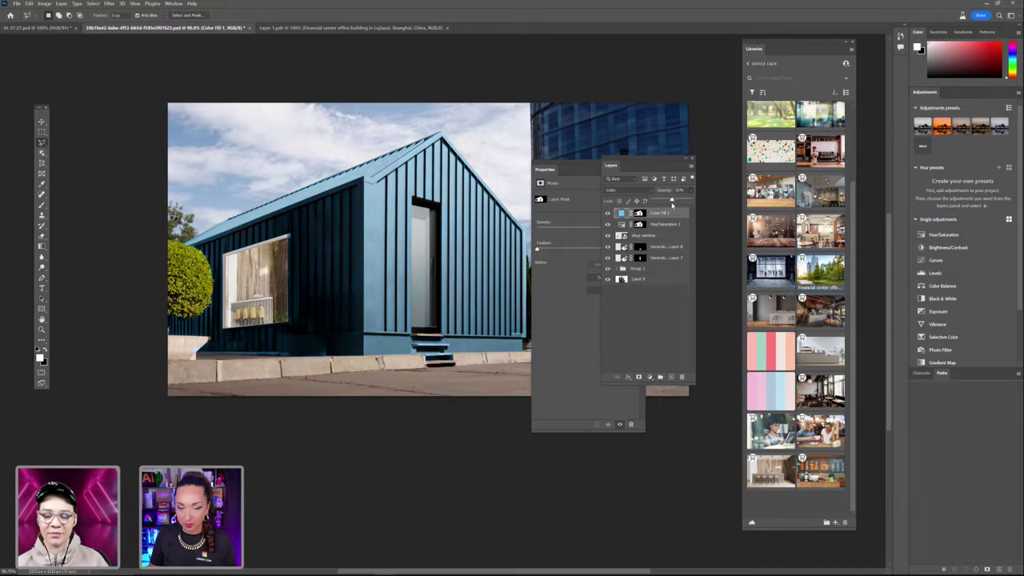
{"action": "double_click", "coordinate": [621, 213]}
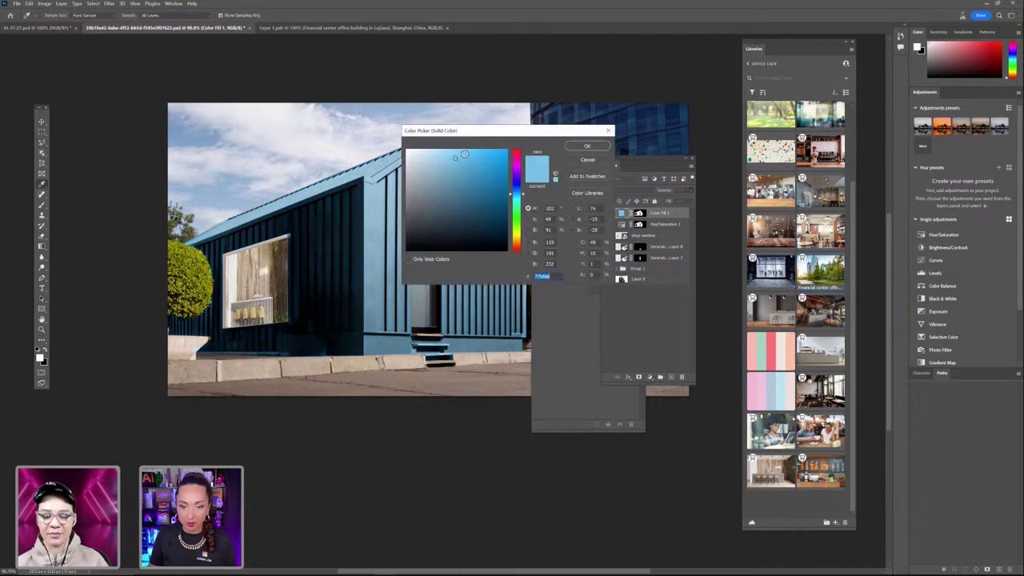
{"action": "mouse_move", "coordinate": [464, 151]}
{"action": "left_mouse_down"}
{"action": "mouse_move", "coordinate": [468, 178]}
{"action": "mouse_move", "coordinate": [449, 179]}
{"action": "left_mouse_up"}
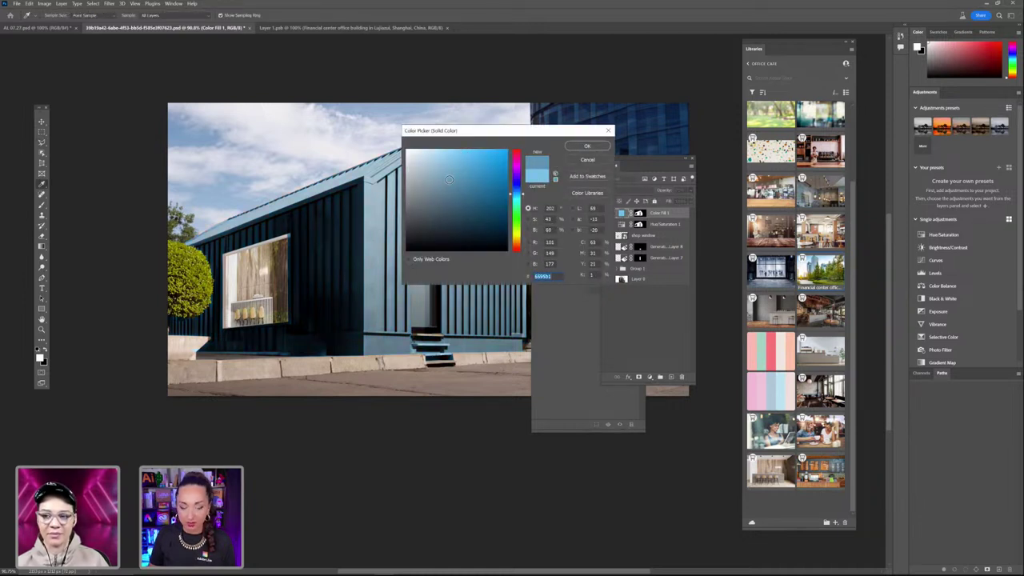
{"action": "left_click", "coordinate": [583, 146]}
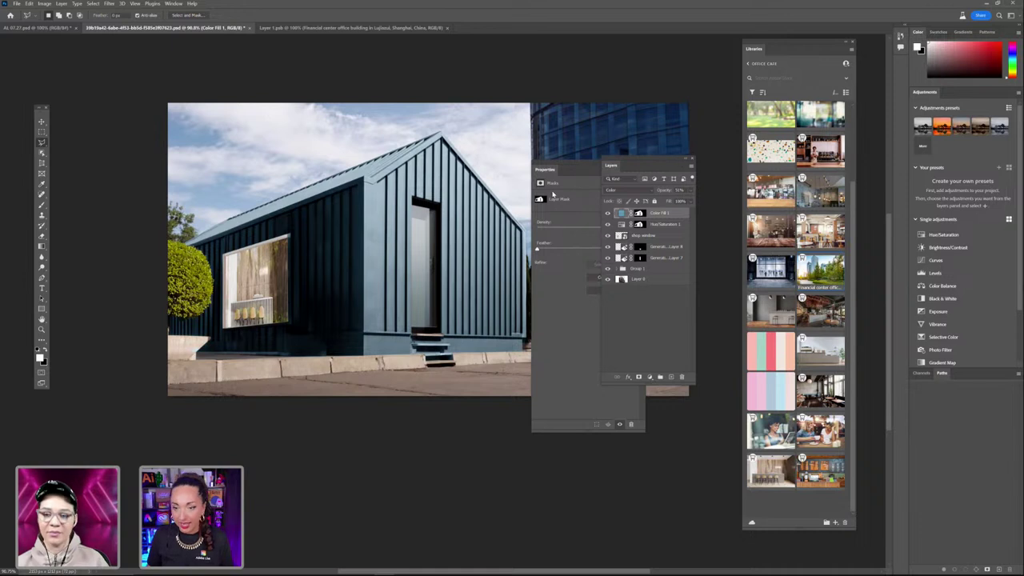
{"action": "left_click", "coordinate": [652, 342]}
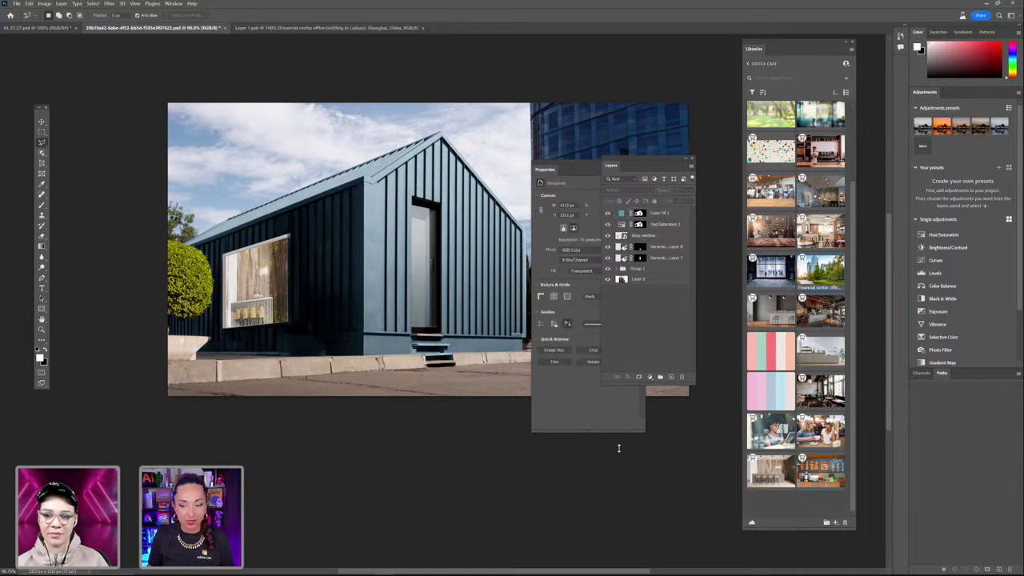
Group all layers into Group 2 and convert it to a smart object
{"action": "left_click", "coordinate": [28, 4]}
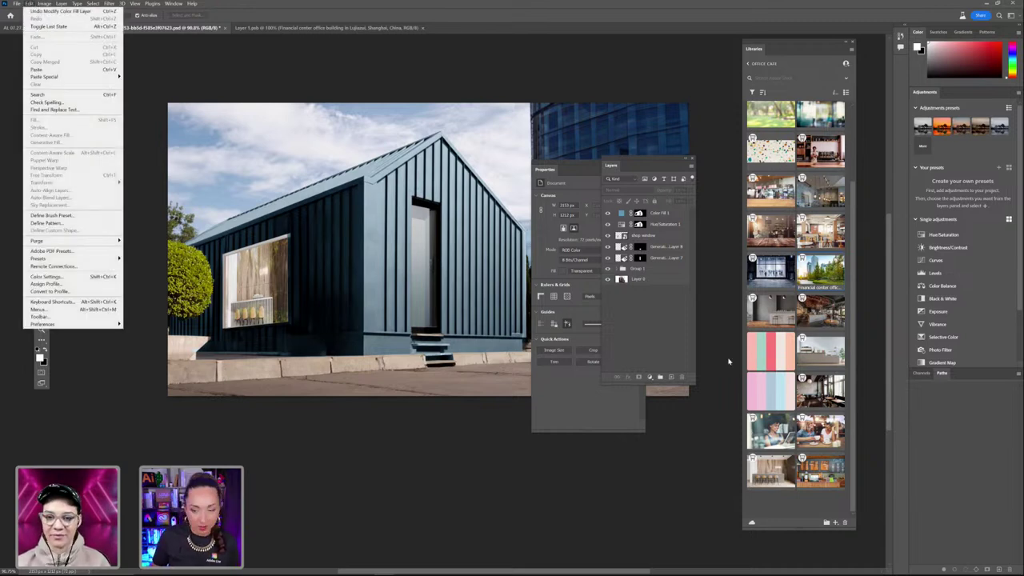
{"action": "left_click", "coordinate": [667, 309]}
{"action": "left_click", "coordinate": [667, 213]}
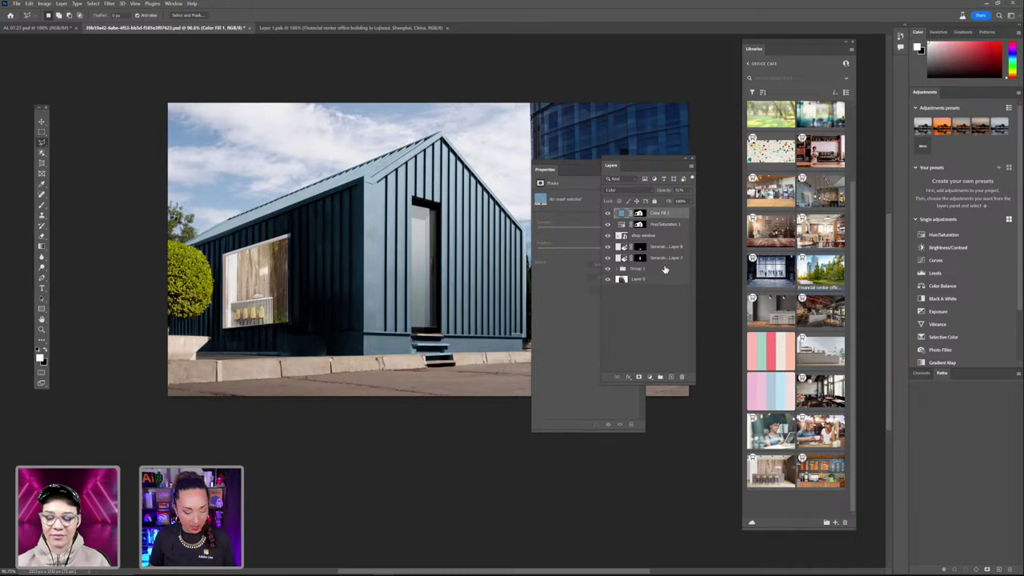
{"action": "left_click", "coordinate": [661, 279]}
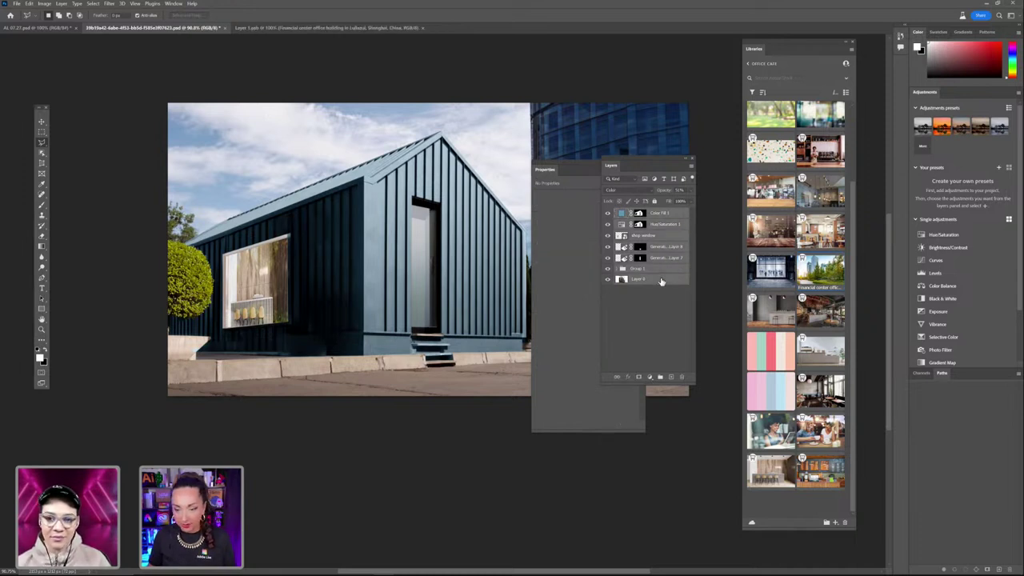
{"action": "key", "text": "ctrl+g"}
{"action": "right_click", "coordinate": [665, 213]}
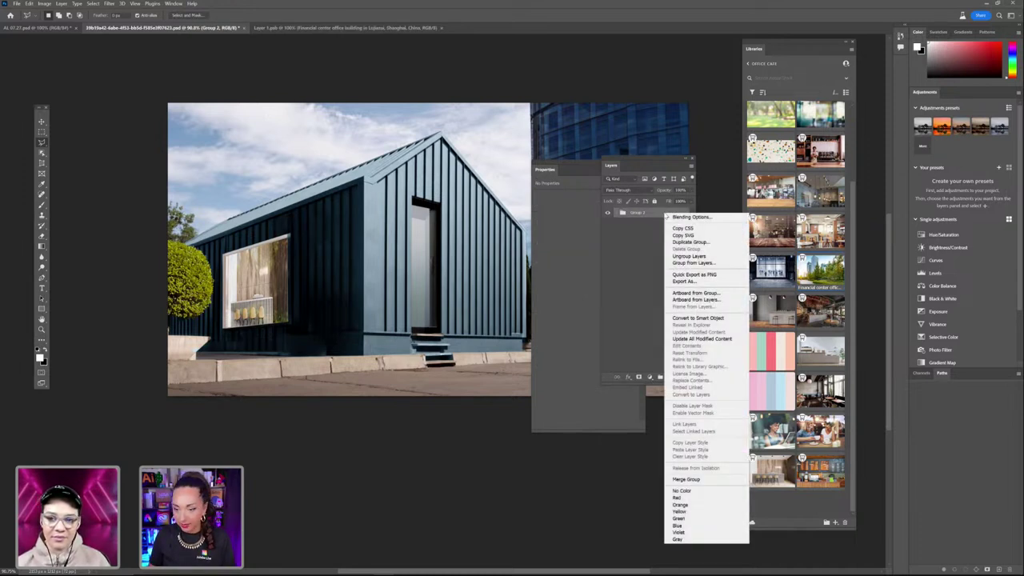
{"action": "left_click", "coordinate": [698, 318]}
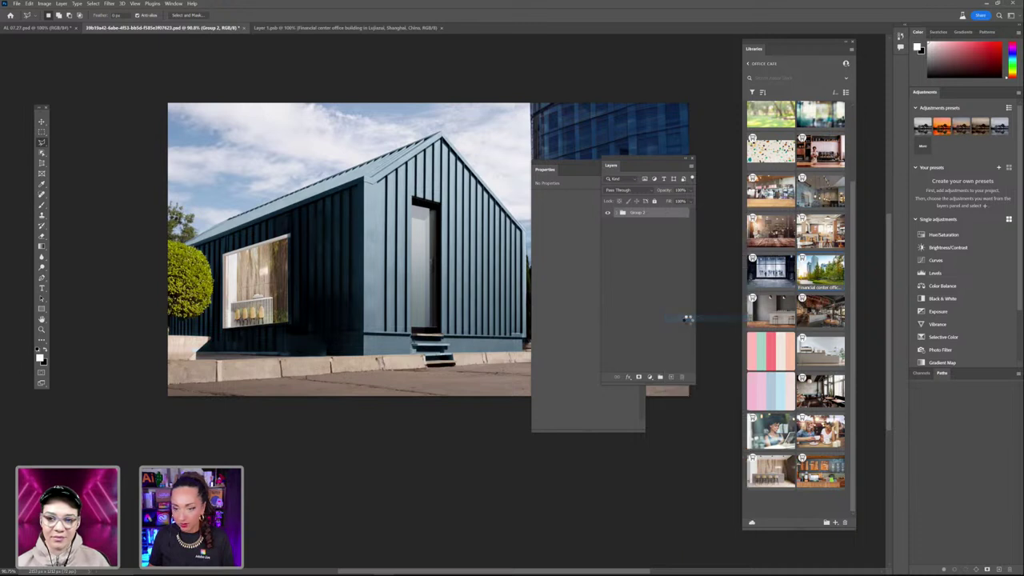
Duplicate the Group 2 smart object and rasterize the Group 2 copy into a pixel layer
{"action": "key", "text": "ctrl+j"}
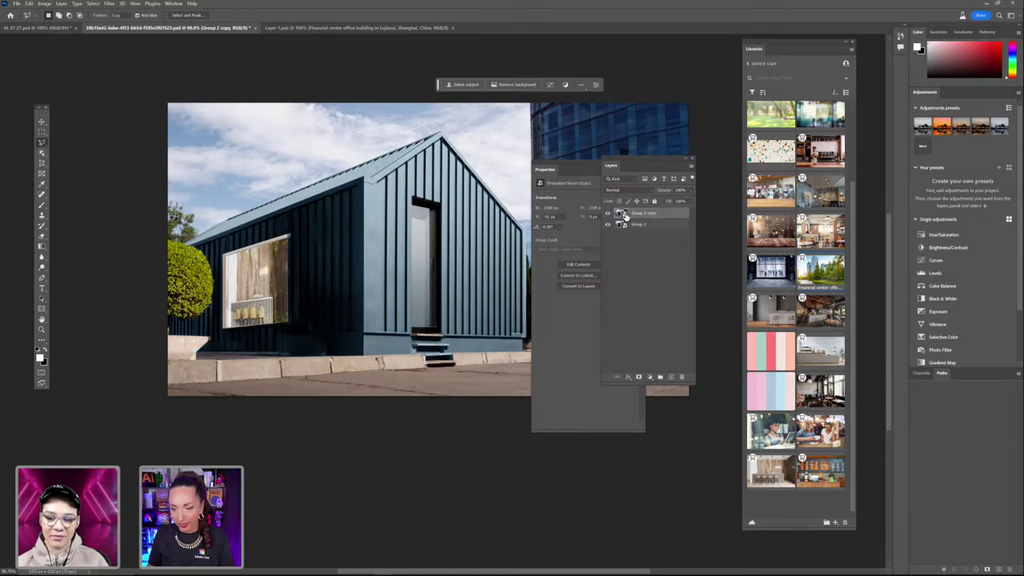
{"action": "right_click", "coordinate": [625, 216]}
{"action": "left_click", "coordinate": [611, 283]}
{"action": "right_click", "coordinate": [648, 216]}
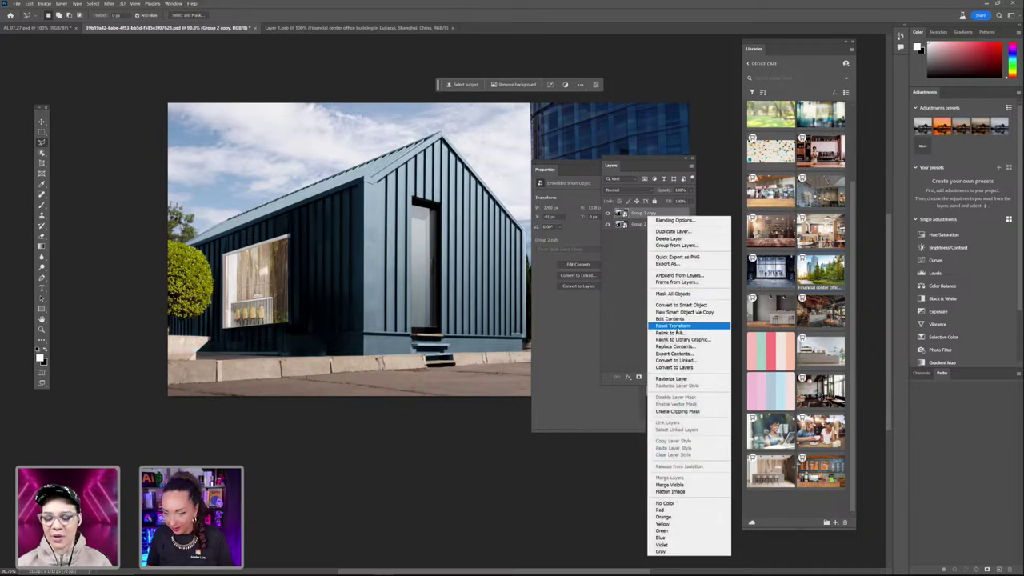
{"action": "left_click", "coordinate": [672, 378]}
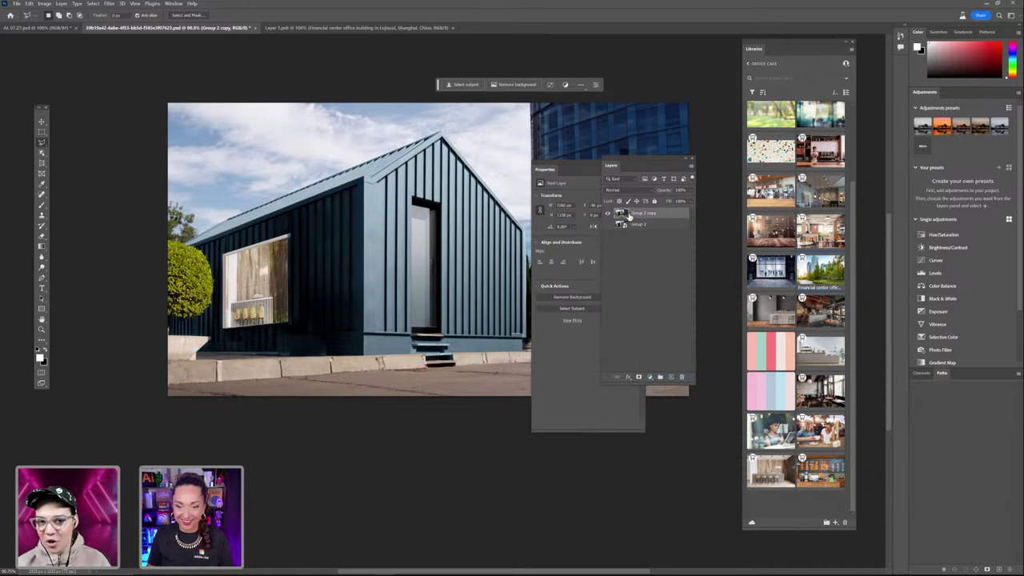
{"action": "left_click", "coordinate": [29, 3]}
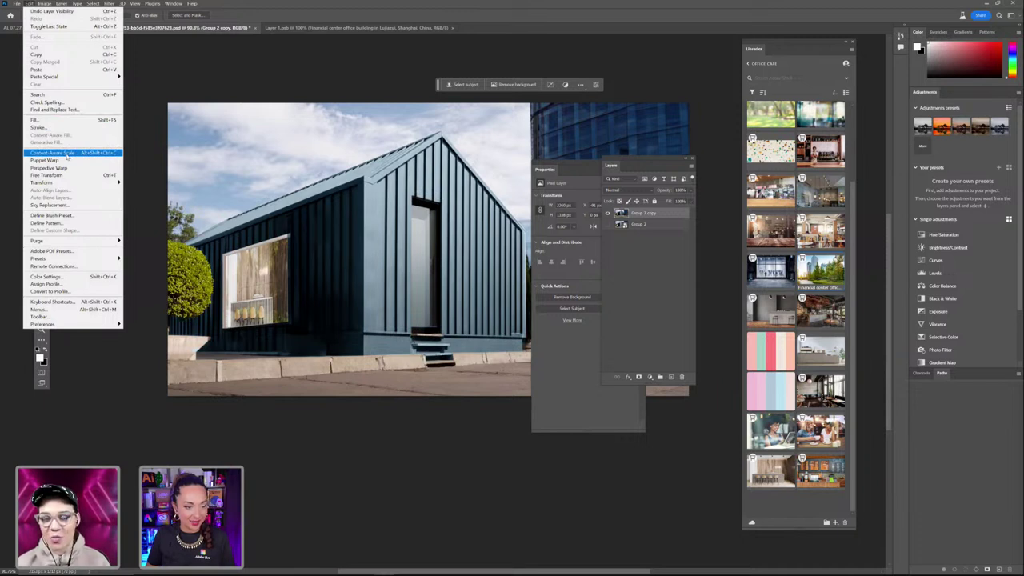
Start Sky Replacement and choose a bright blue sky preset with white clouds
{"action": "left_click", "coordinate": [64, 205]}
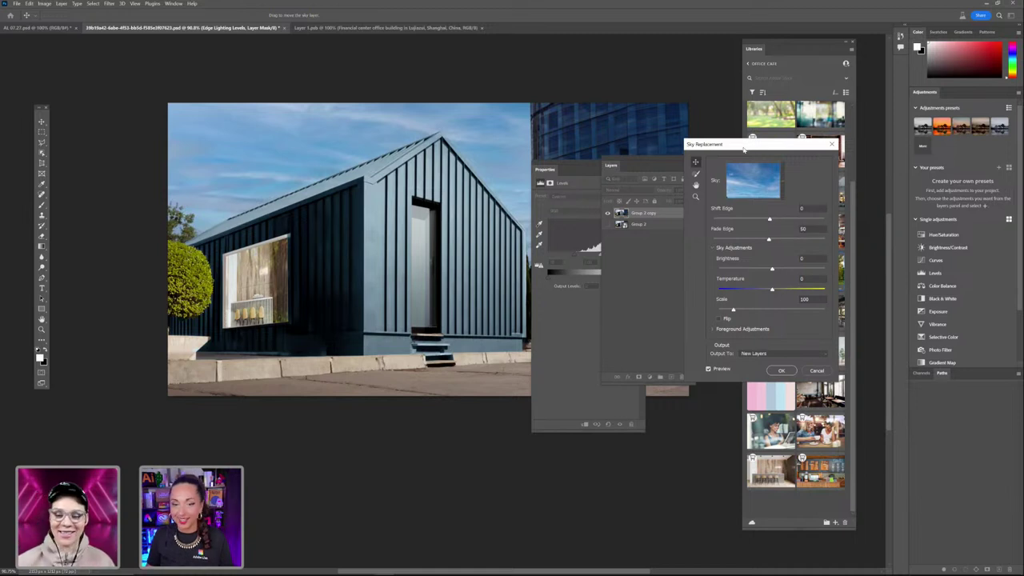
{"action": "left_click_drag", "start_coordinate": [744, 149], "coordinate": [726, 154]}
{"action": "left_click", "coordinate": [760, 198]}
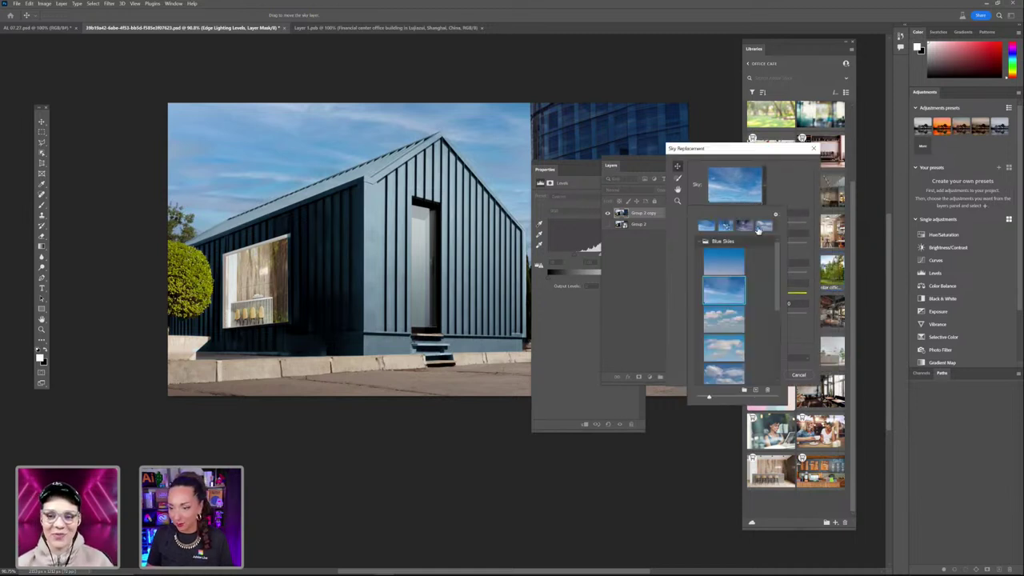
{"action": "left_click", "coordinate": [744, 227]}
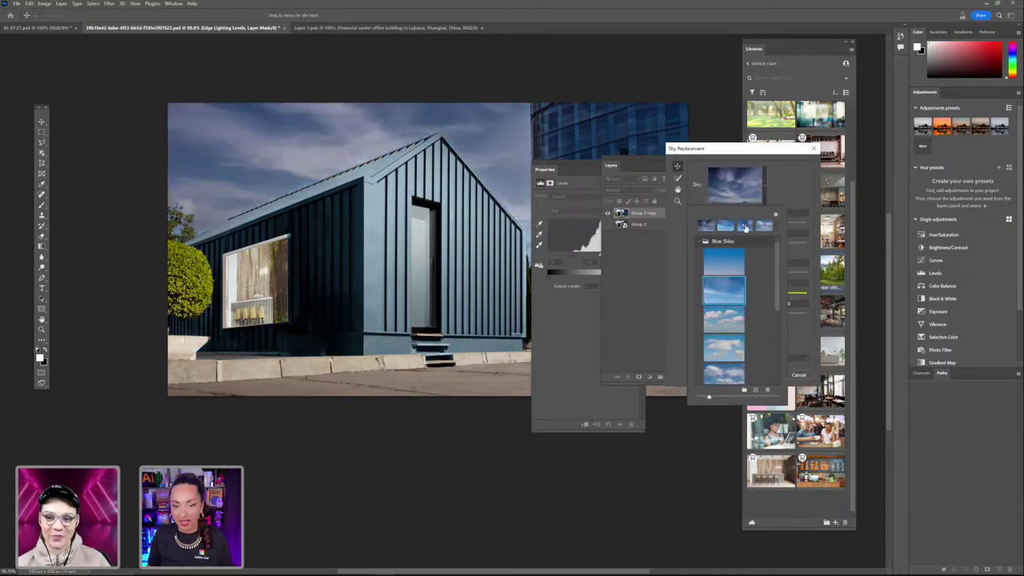
{"action": "left_click", "coordinate": [723, 376]}
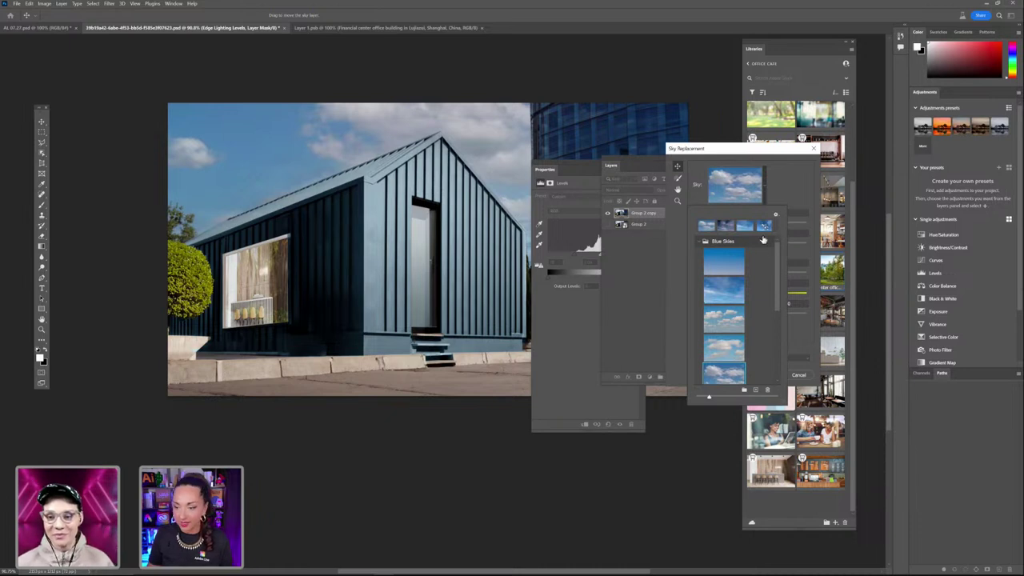
{"action": "left_click", "coordinate": [786, 190]}
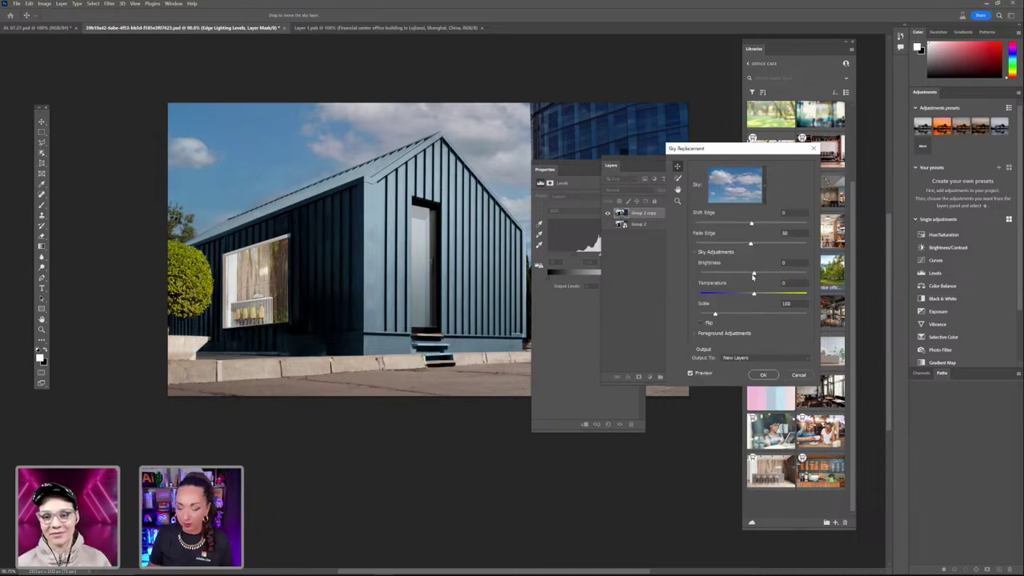
Adjust sky brightness, set Fade Edge to 42, raise Foreground Lighting, and apply the replacement
{"action": "left_click_drag", "start_coordinate": [753, 274], "coordinate": [736, 273]}
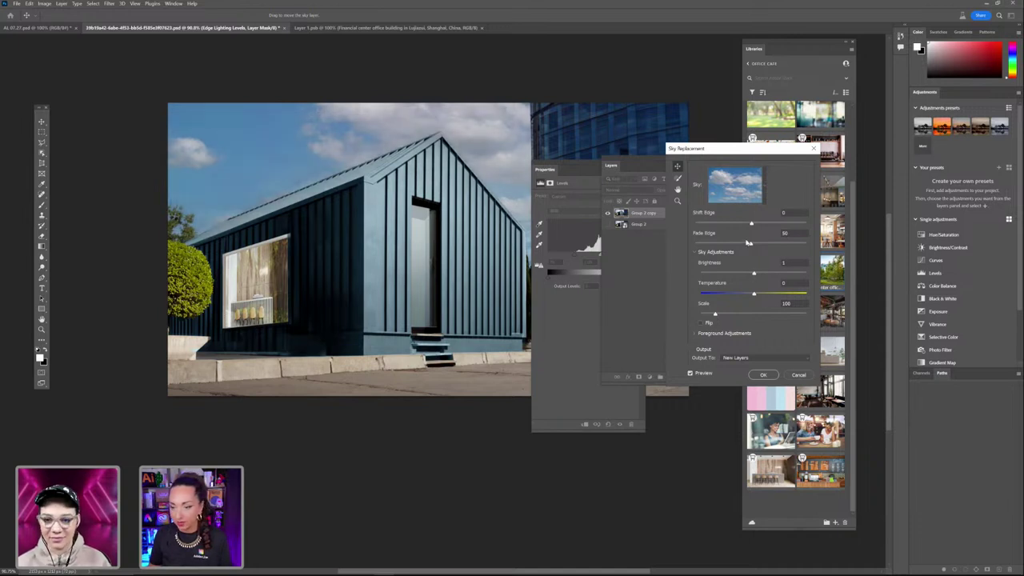
{"action": "left_click_drag", "start_coordinate": [749, 244], "coordinate": [743, 245]}
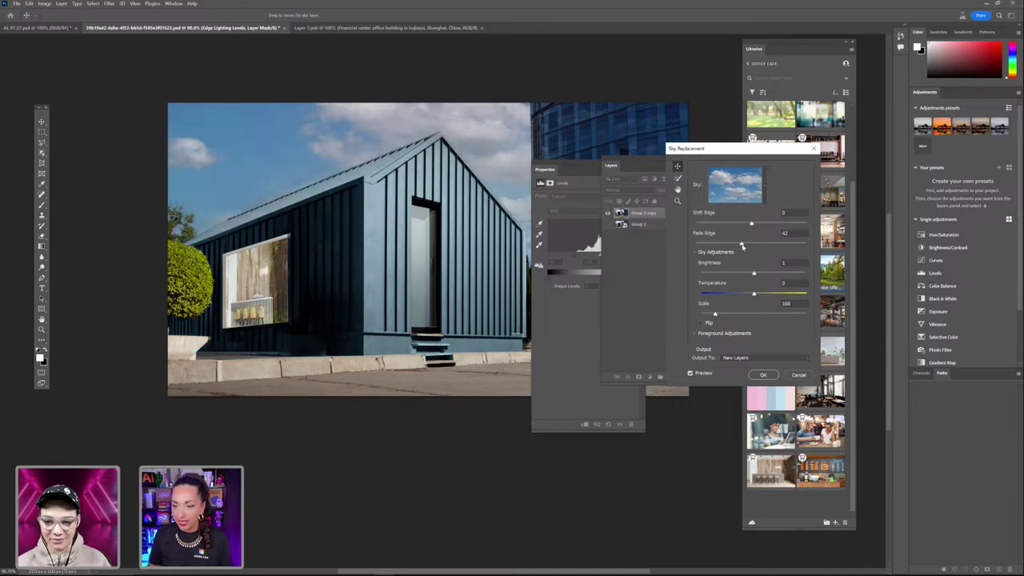
{"action": "left_click", "coordinate": [695, 334]}
{"action": "left_click_drag", "start_coordinate": [757, 366], "coordinate": [752, 366]}
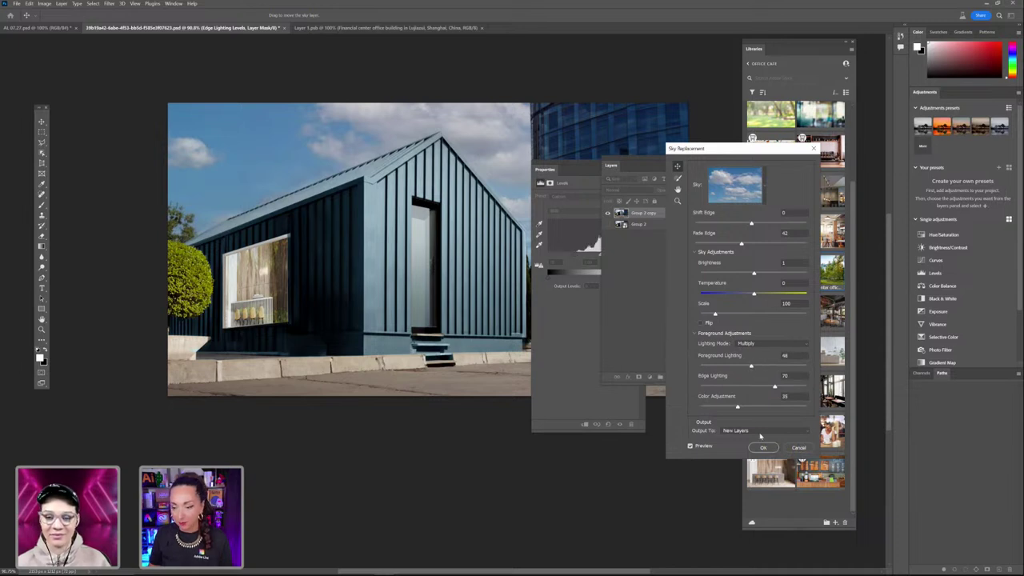
{"action": "left_click", "coordinate": [764, 447]}
{"action": "left_click_drag", "start_coordinate": [631, 181], "coordinate": [704, 190]}
{"action": "left_click_drag", "start_coordinate": [616, 169], "coordinate": [611, 253]}
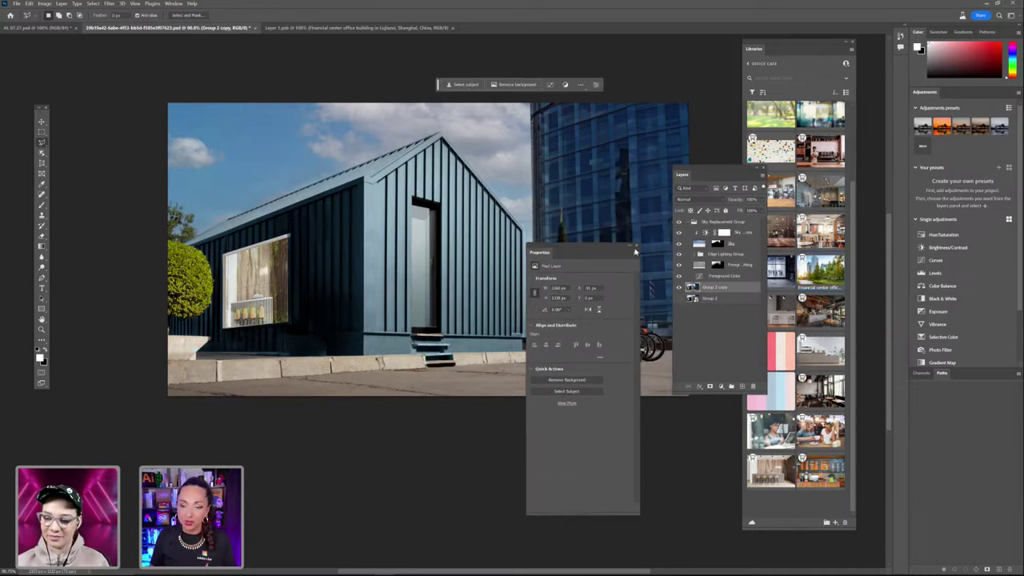
Convert the Sky Replacement Group into a smart object
{"action": "left_click", "coordinate": [635, 247]}
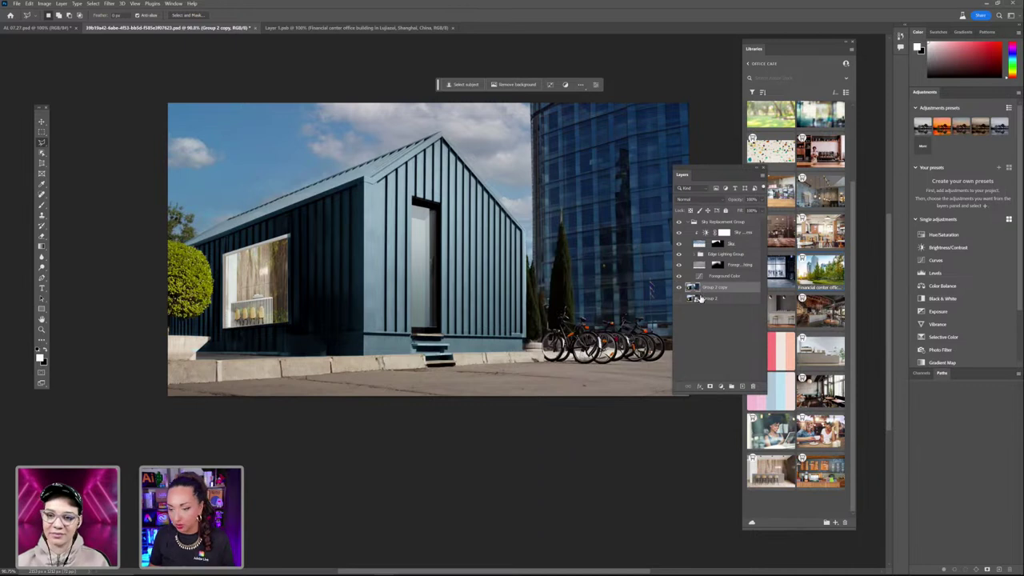
{"action": "left_click", "coordinate": [735, 224]}
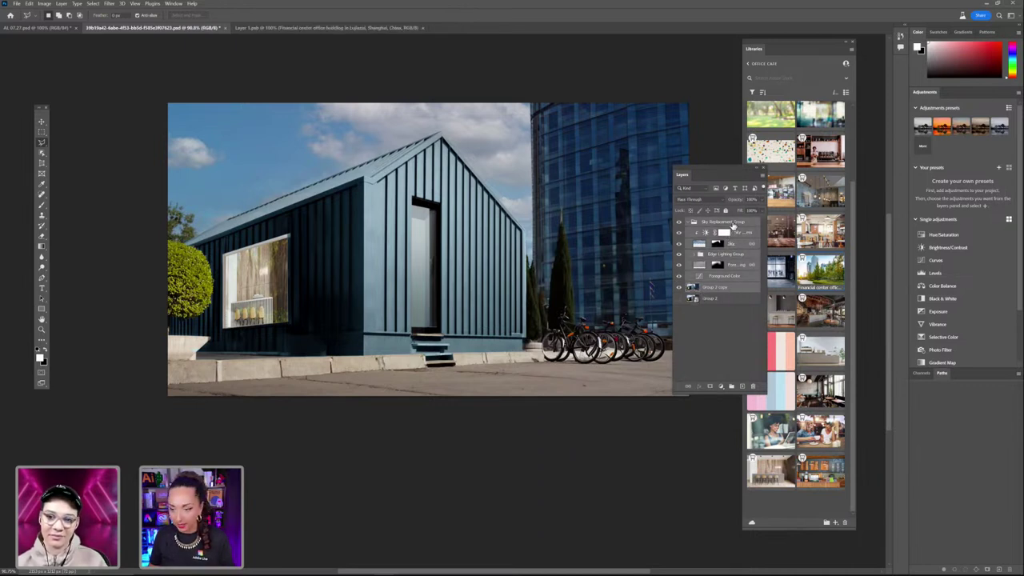
{"action": "right_click", "coordinate": [736, 225]}
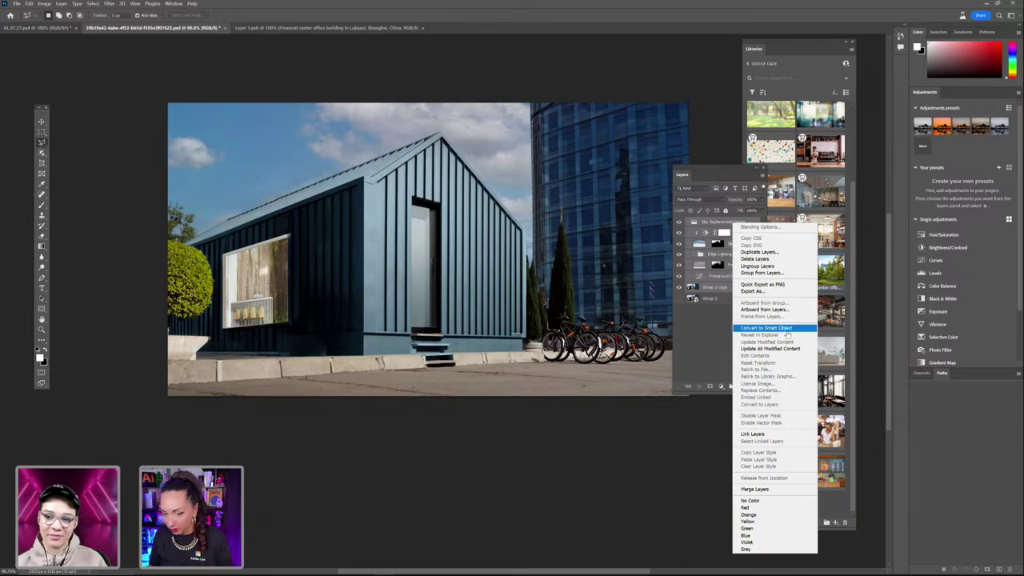
{"action": "left_click", "coordinate": [779, 327]}
Convert the Group 2 smart object back into a layer group
{"action": "double_click", "coordinate": [693, 234]}
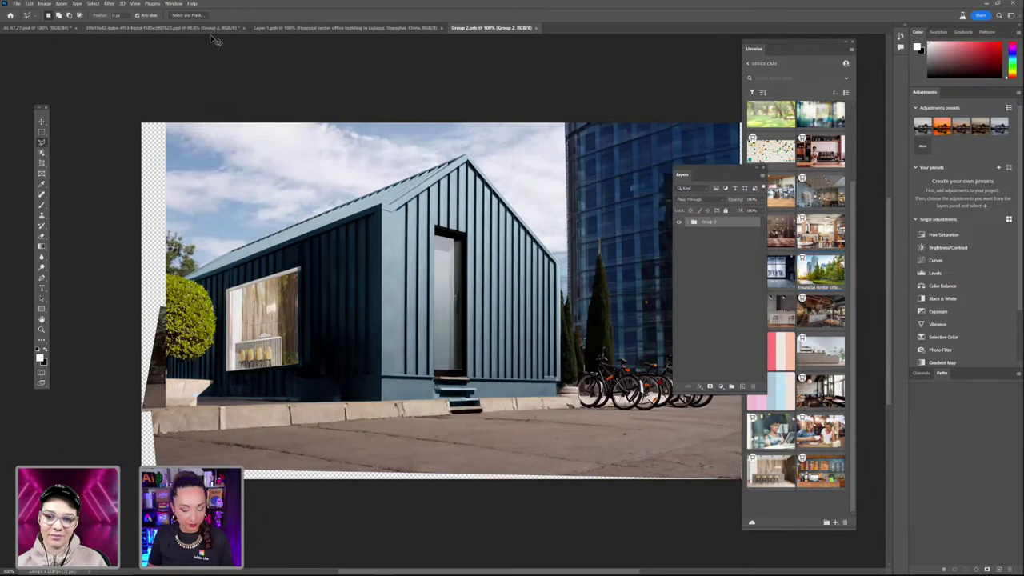
{"action": "left_click", "coordinate": [223, 28]}
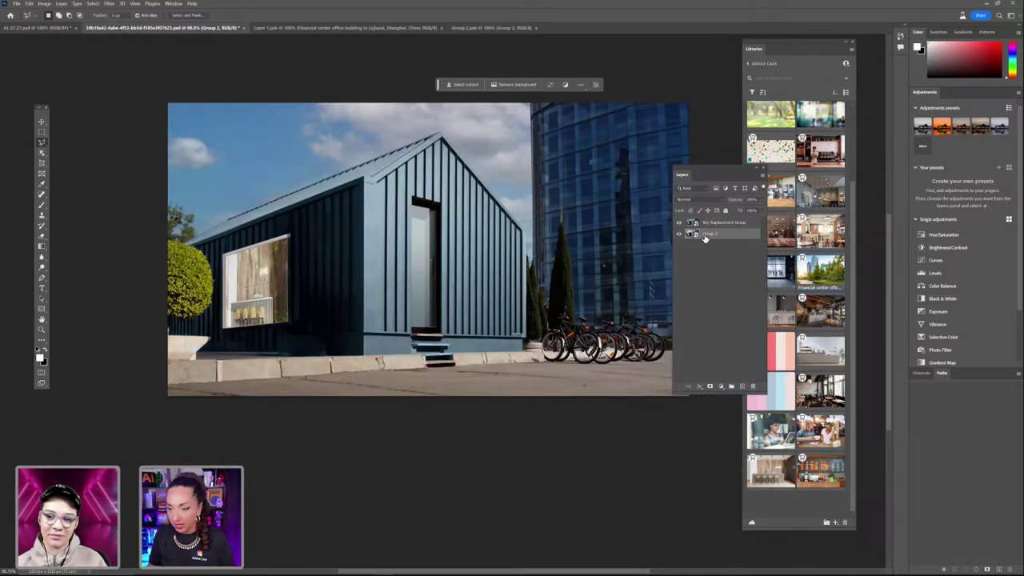
{"action": "right_click", "coordinate": [704, 235]}
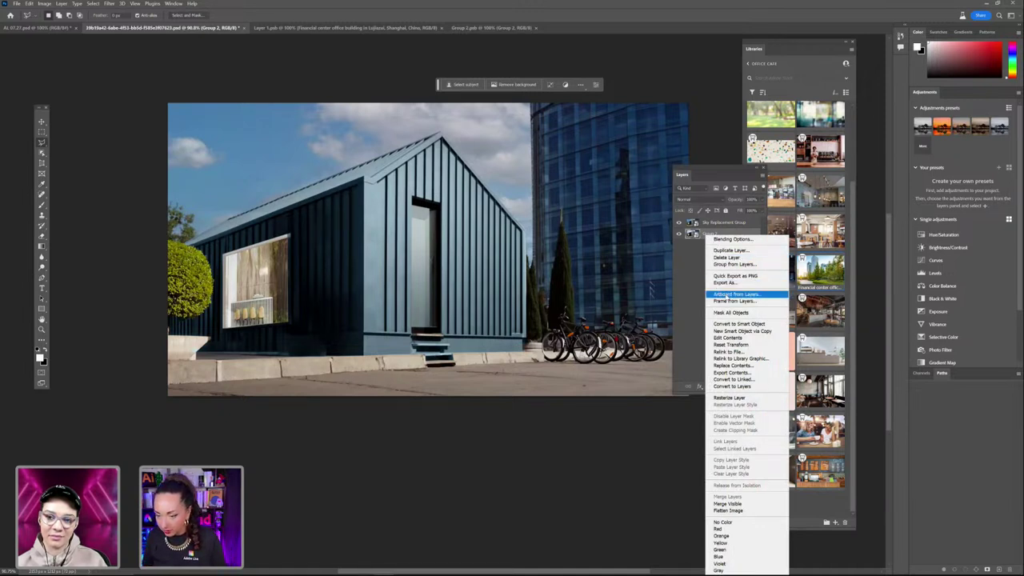
{"action": "left_click", "coordinate": [732, 385]}
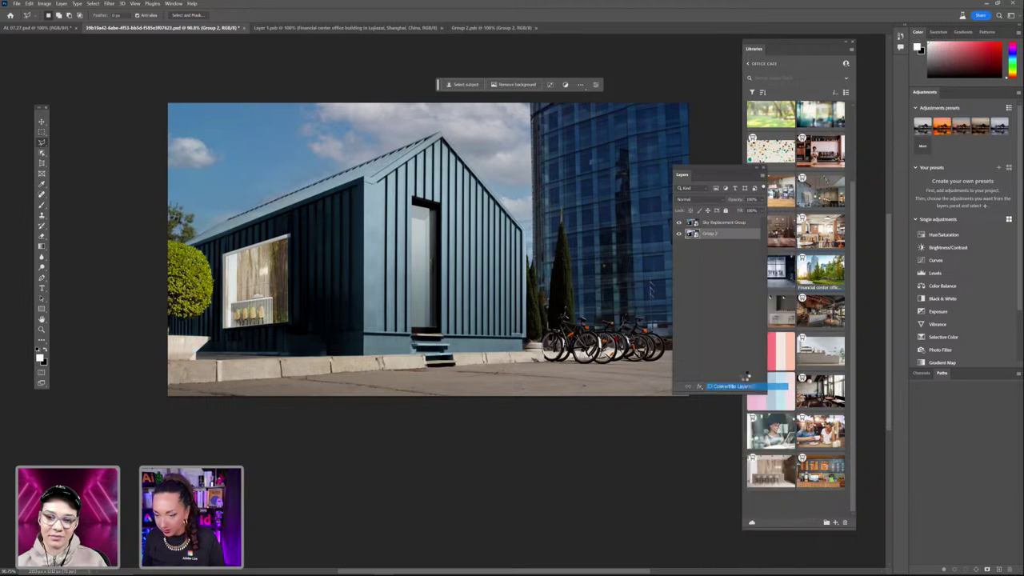
{"action": "left_click", "coordinate": [689, 234]}
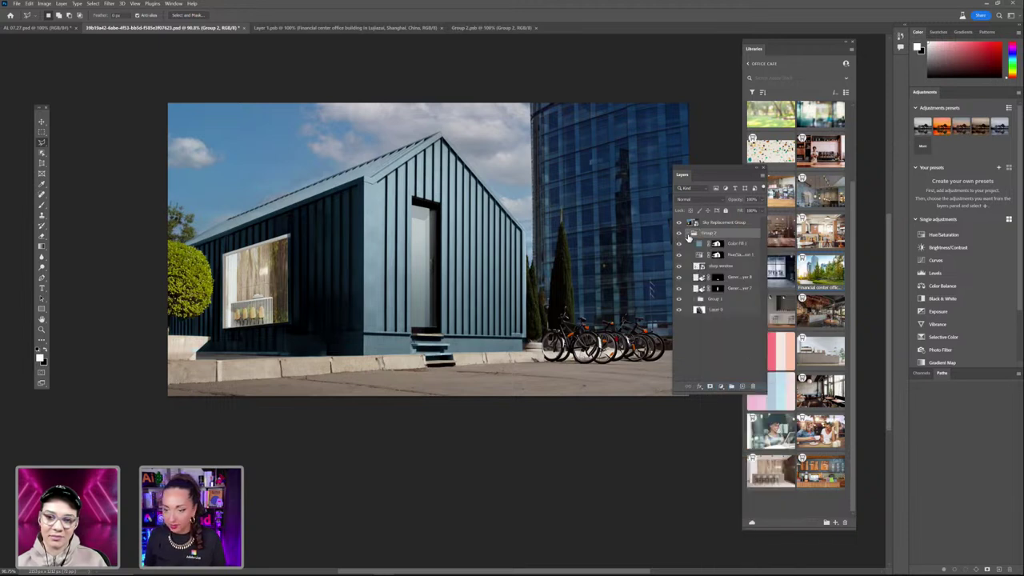
{"action": "left_click", "coordinate": [732, 243]}
{"action": "left_click", "coordinate": [741, 294], "text": "shift"}
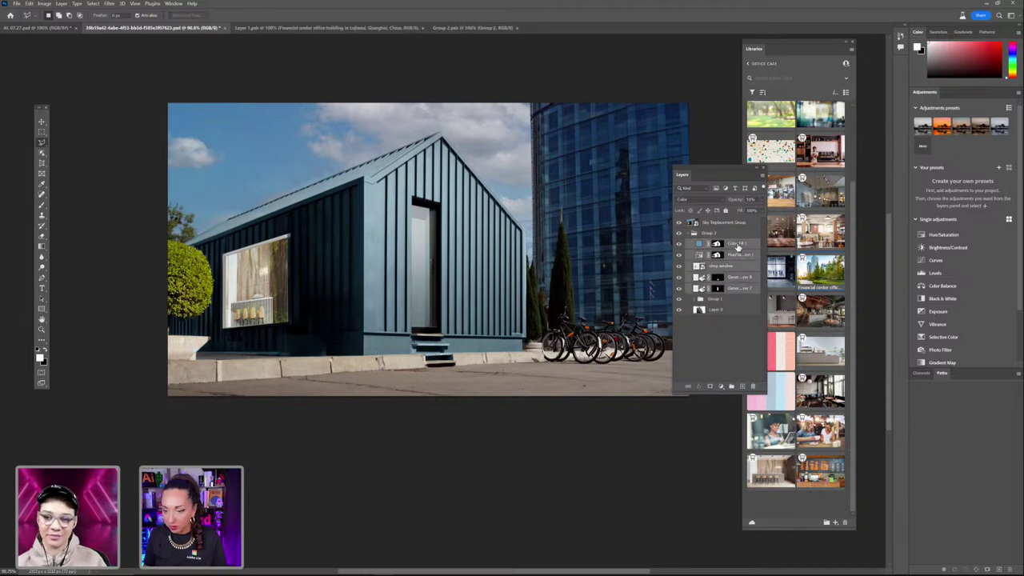
{"action": "left_click", "coordinate": [686, 233]}
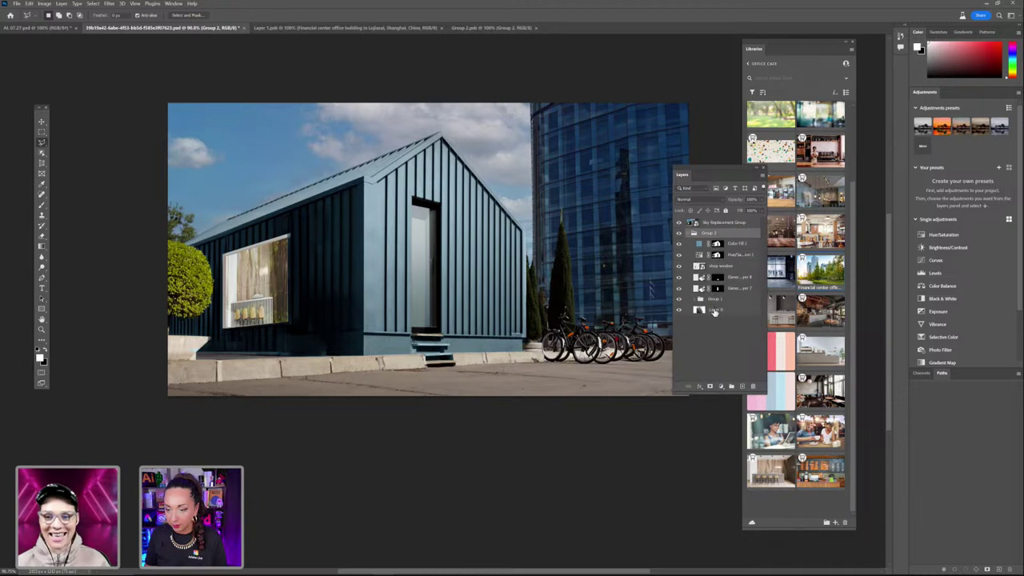
{"action": "left_click", "coordinate": [714, 311], "text": "shift"}
{"action": "left_click_drag", "start_coordinate": [702, 251], "coordinate": [697, 236]}
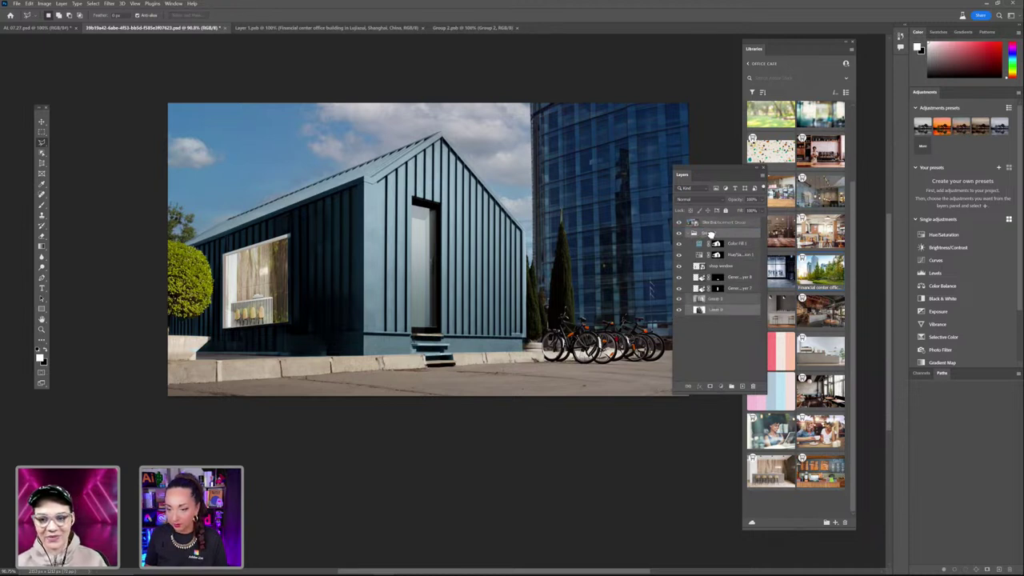
{"action": "left_click", "coordinate": [726, 353]}
{"action": "left_click_drag", "start_coordinate": [717, 315], "coordinate": [697, 230]}
{"action": "left_click", "coordinate": [691, 243]}
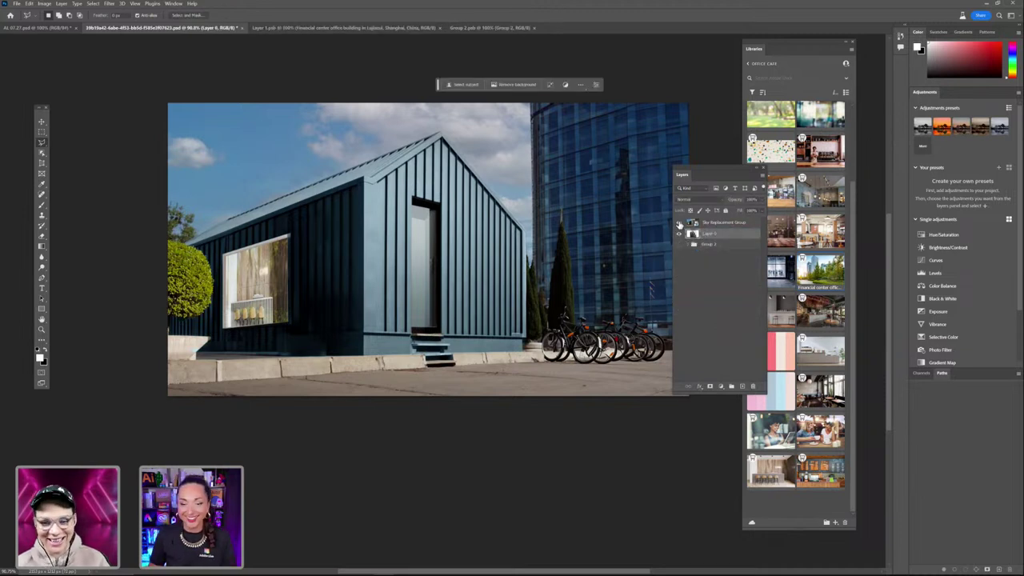
{"action": "left_click_drag", "start_coordinate": [691, 175], "coordinate": [734, 271]}
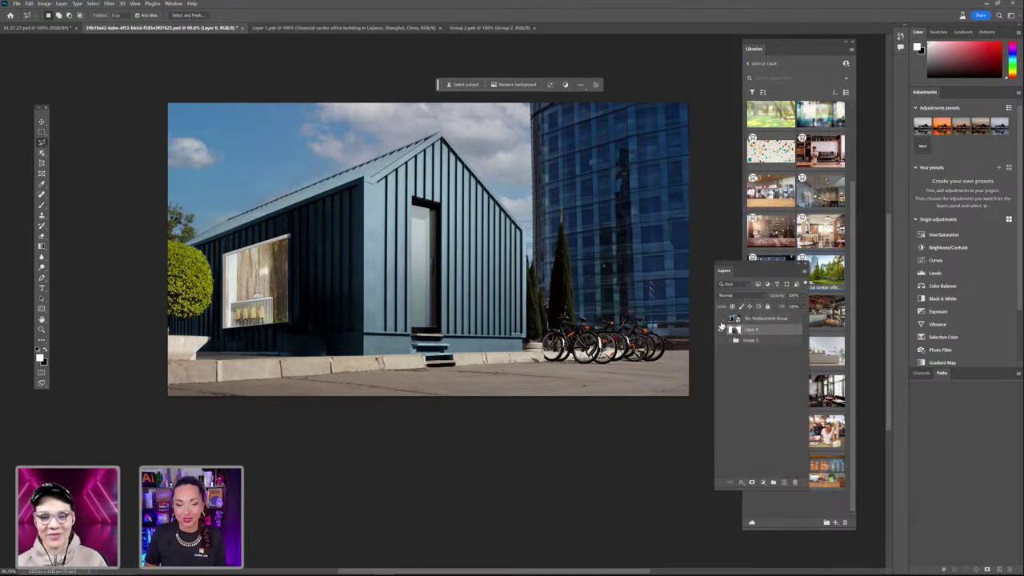
{"action": "left_click", "coordinate": [721, 326]}
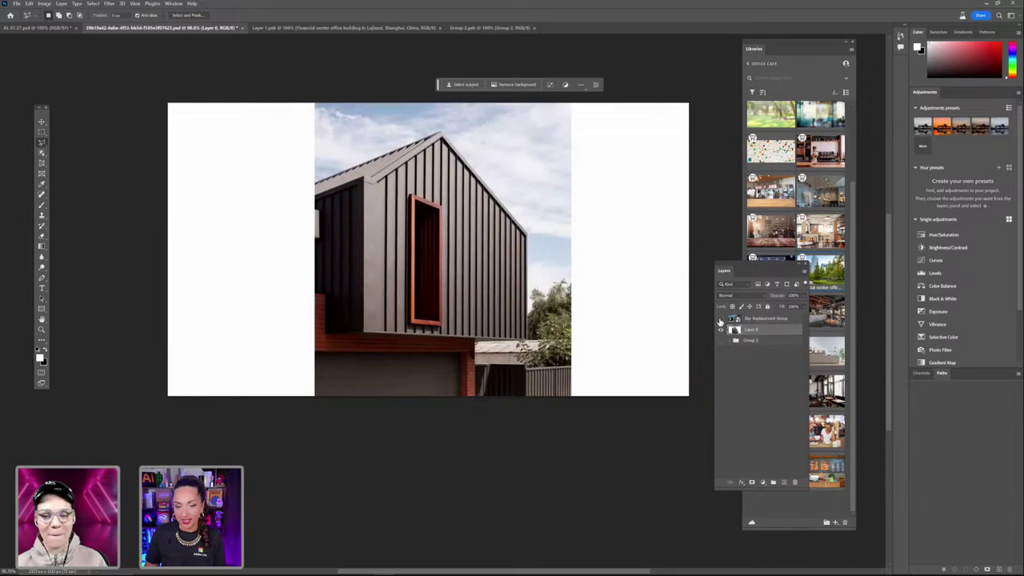
{"action": "left_click", "coordinate": [721, 318]}
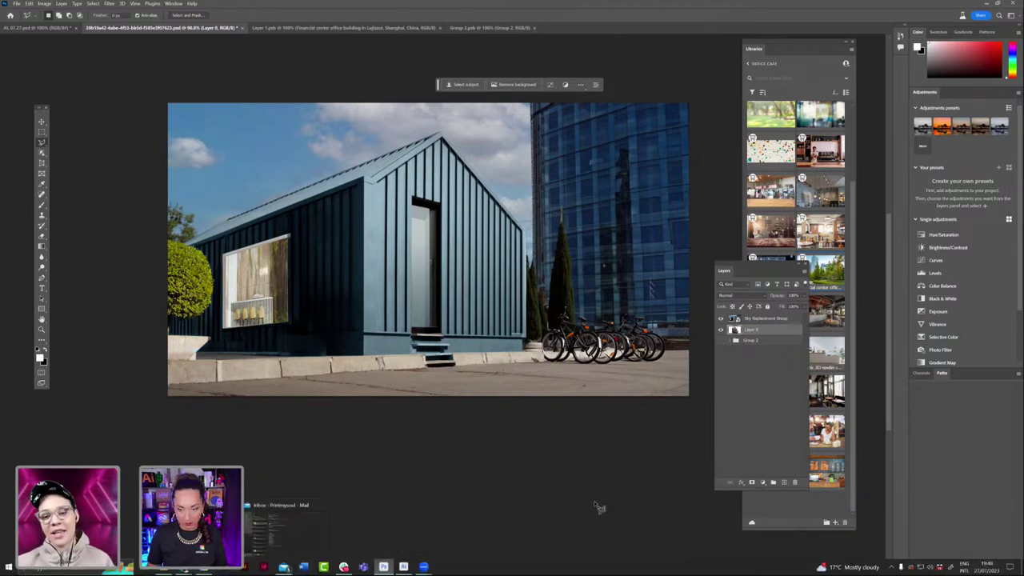
Select and copy the blue-star off.ice logo on Illustrator's orange artboard, then return to Photoshop
{"action": "left_click", "coordinate": [403, 568]}
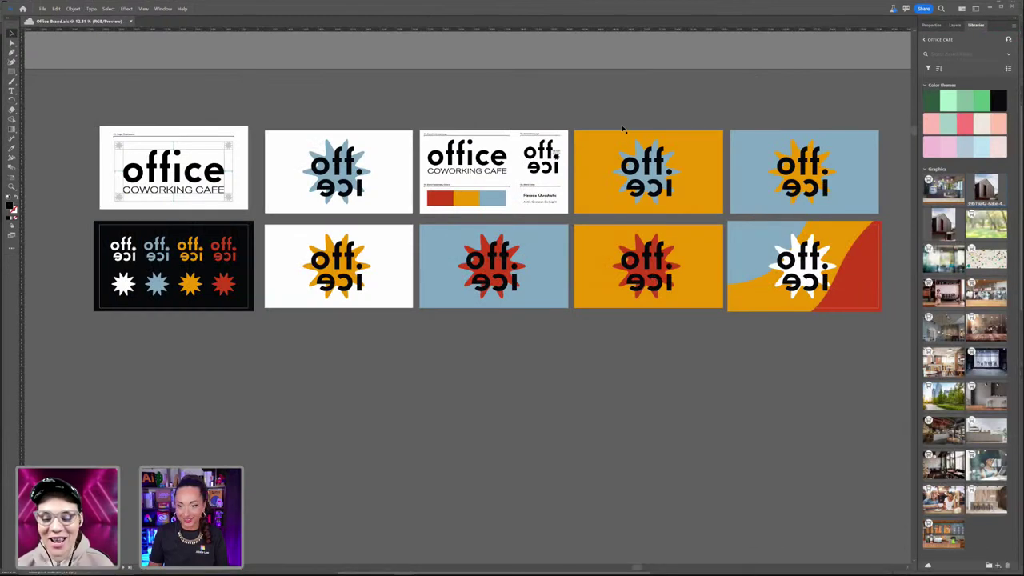
{"action": "left_click", "coordinate": [631, 190]}
{"action": "key", "text": "ctrl+shift+a"}
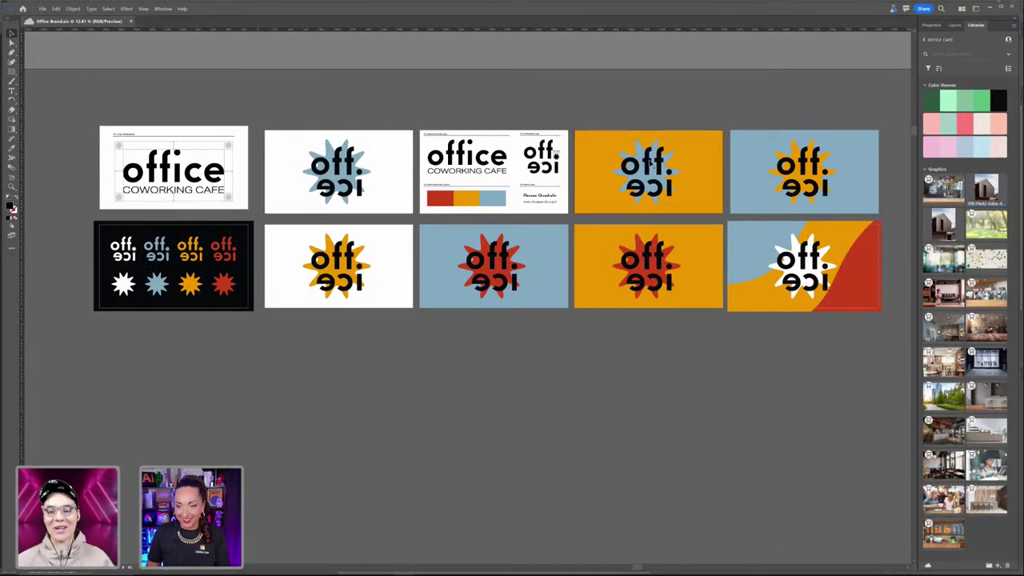
{"action": "left_click", "coordinate": [645, 164]}
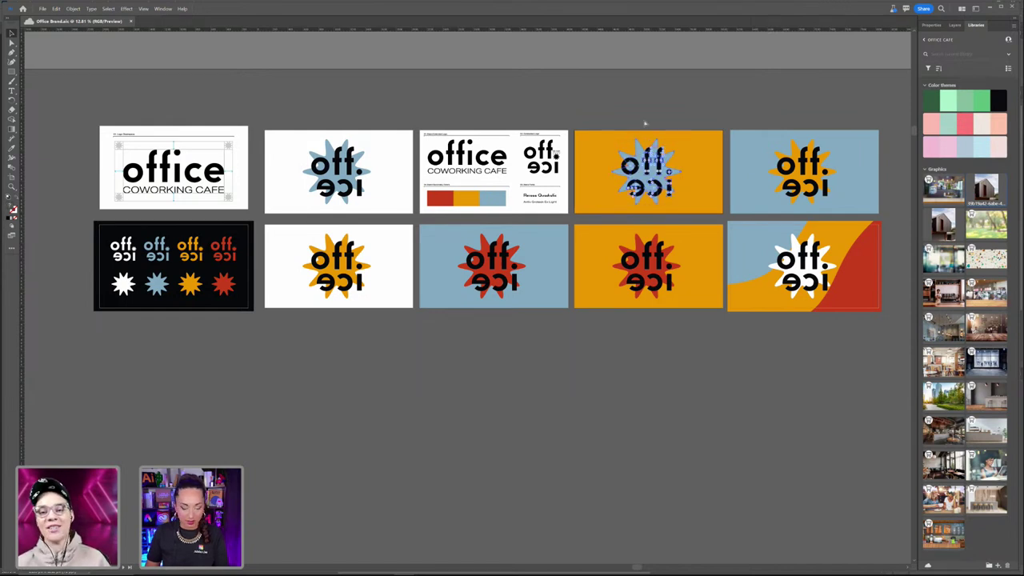
{"action": "mouse_move", "coordinate": [306, 554]}
{"action": "key", "text": "super"}
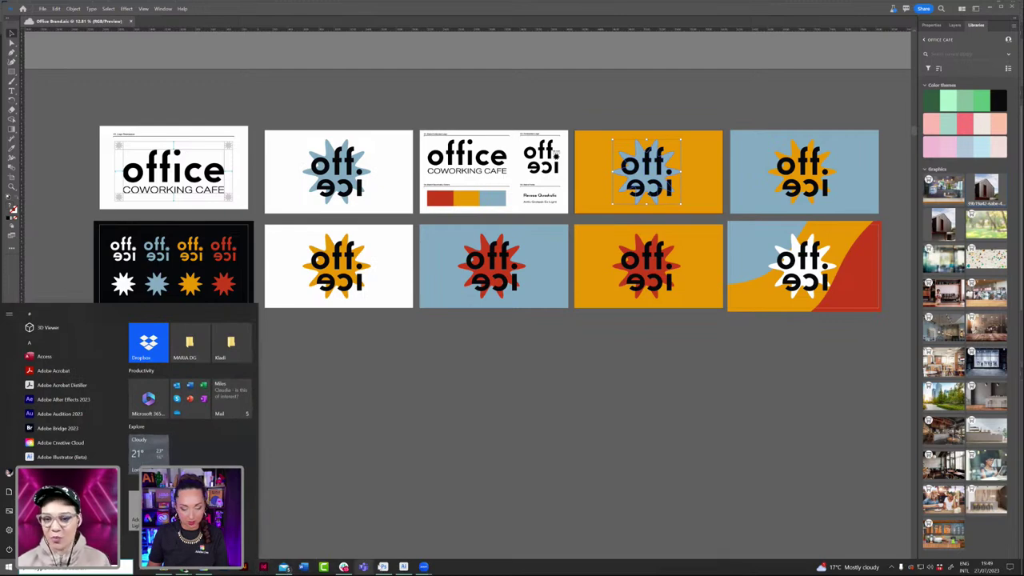
{"action": "left_click", "coordinate": [383, 567]}
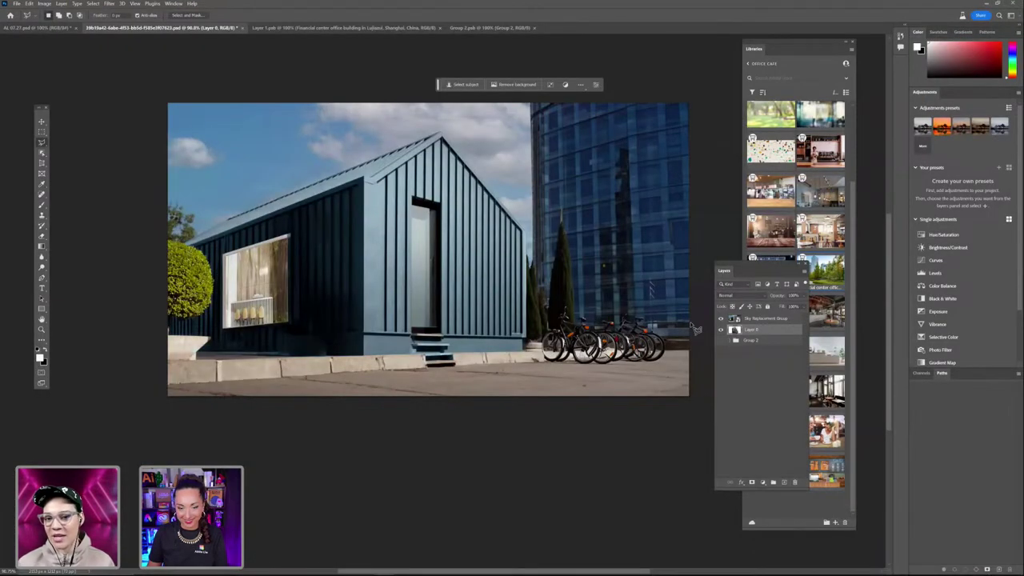
Paste the logo as a smart object and move its layer above the Sky Replacement Group
{"action": "key", "text": "ctrl+v"}
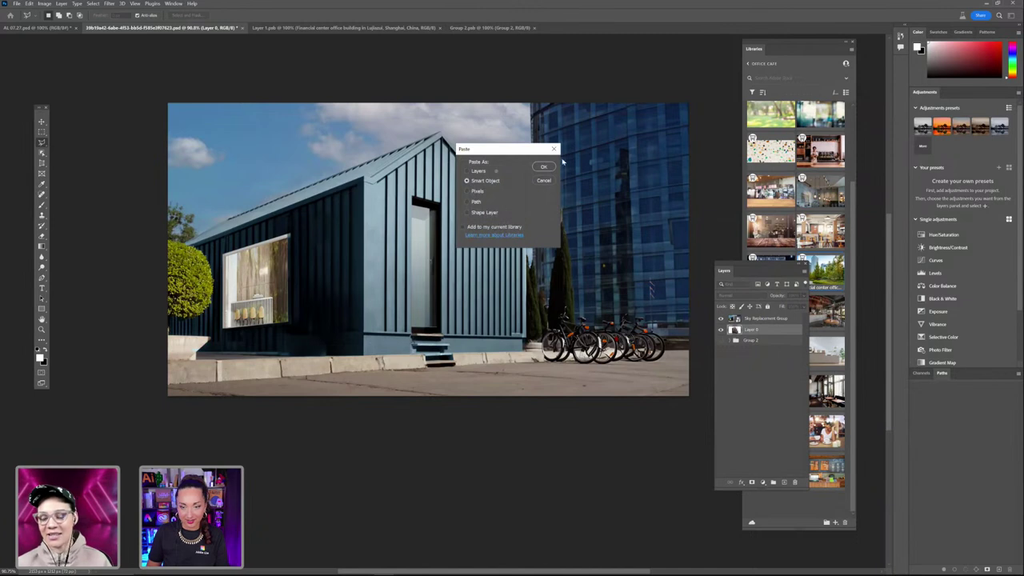
{"action": "left_click", "coordinate": [543, 167]}
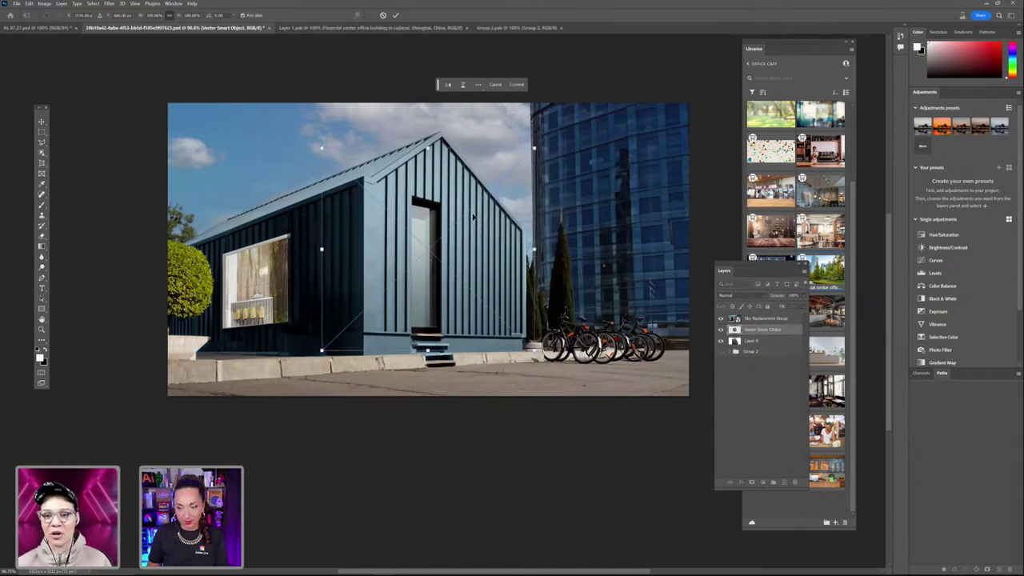
{"action": "left_click_drag", "start_coordinate": [771, 336], "coordinate": [757, 315]}
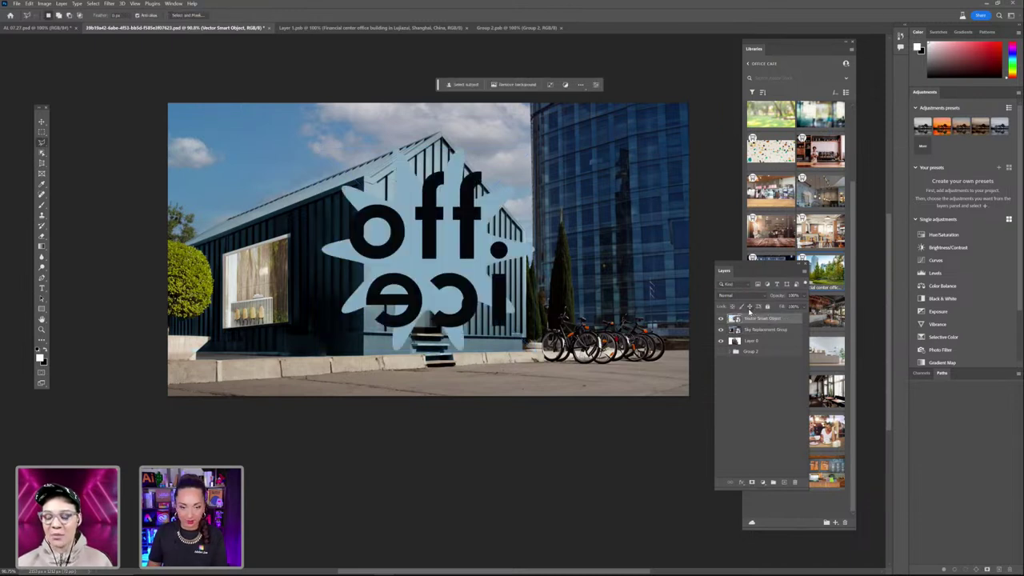
Scale the logo down onto the door glass and narrow it to fit the door
{"action": "key", "text": "ctrl+t"}
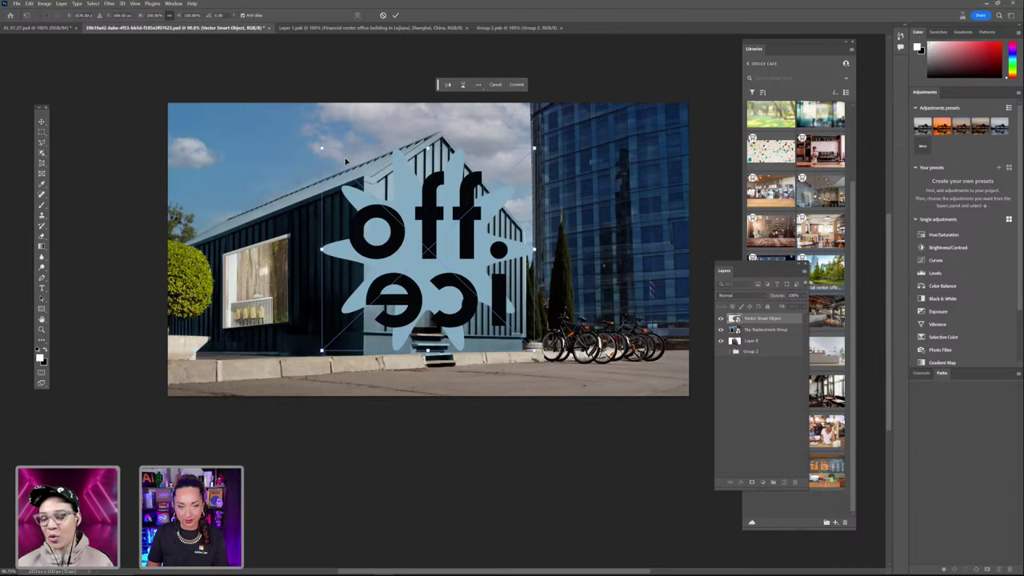
{"action": "left_click_drag", "start_coordinate": [318, 148], "coordinate": [475, 286]}
{"action": "left_click_drag", "start_coordinate": [512, 326], "coordinate": [419, 242]}
{"action": "scroll", "coordinate": [418, 258], "scroll_direction": "up", "scroll_amount": 5}
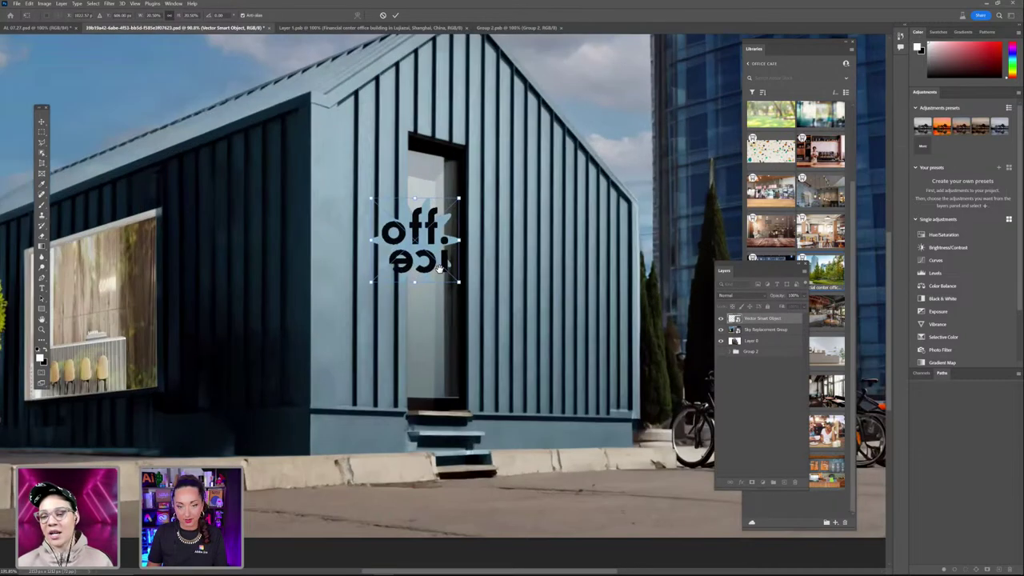
{"action": "scroll", "coordinate": [344, 240], "scroll_direction": "right", "scroll_amount": 2}
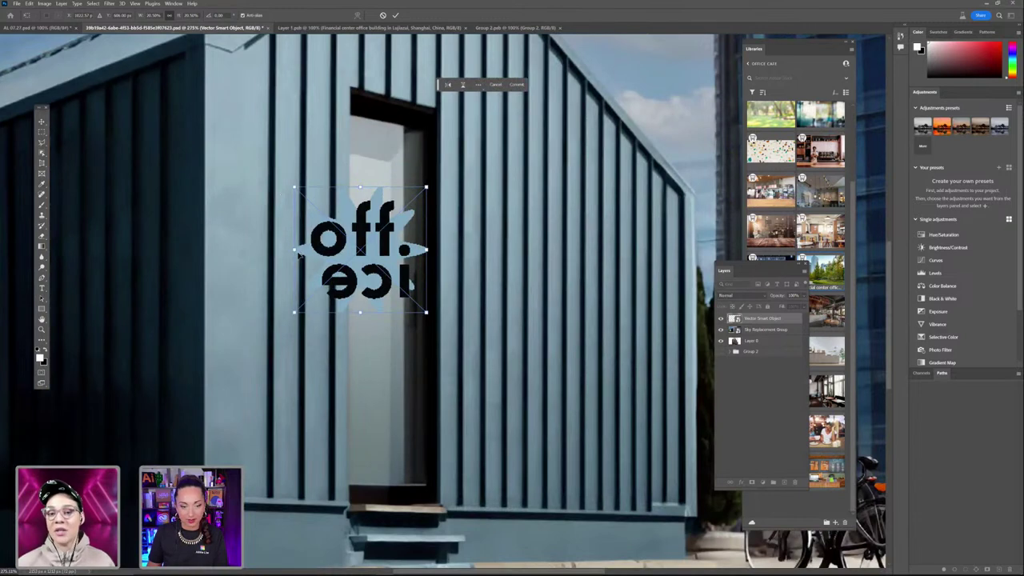
{"action": "left_click_drag", "start_coordinate": [425, 251], "coordinate": [408, 235]}
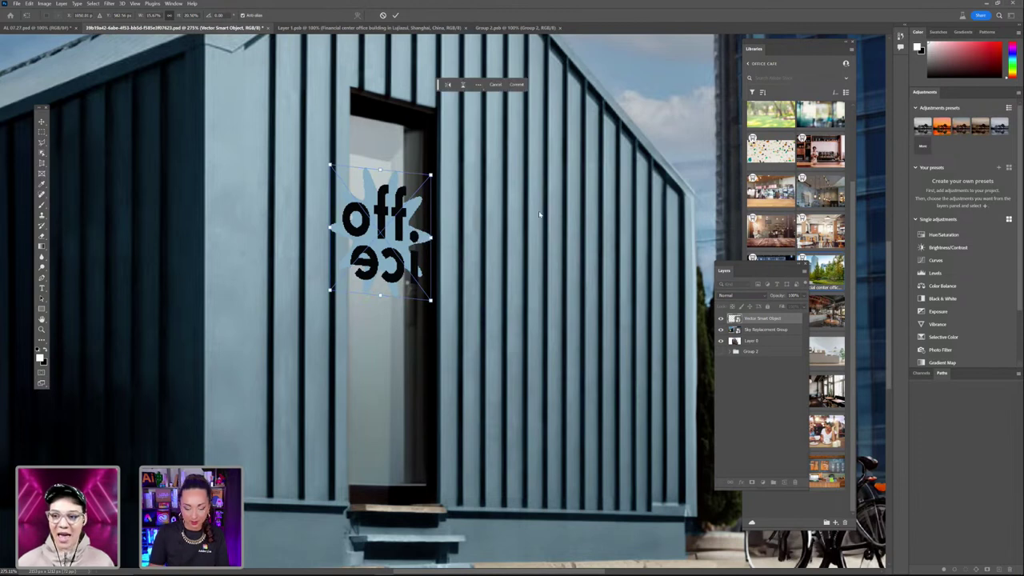
{"action": "key", "text": "Return"}
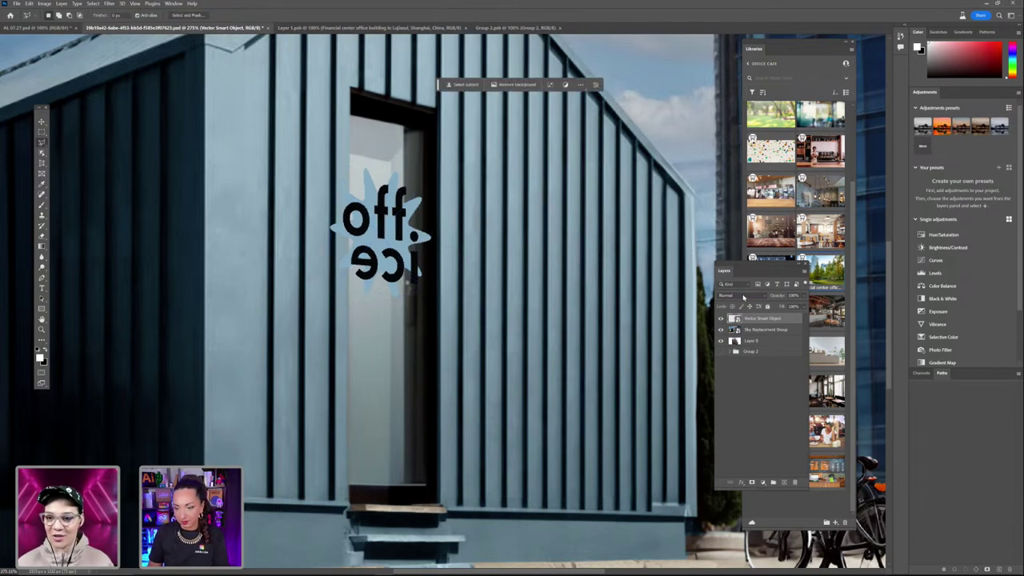
Set the logo layer's blend mode to Multiply and add a layer mask
{"action": "left_click", "coordinate": [743, 297]}
{"action": "left_click", "coordinate": [735, 332]}
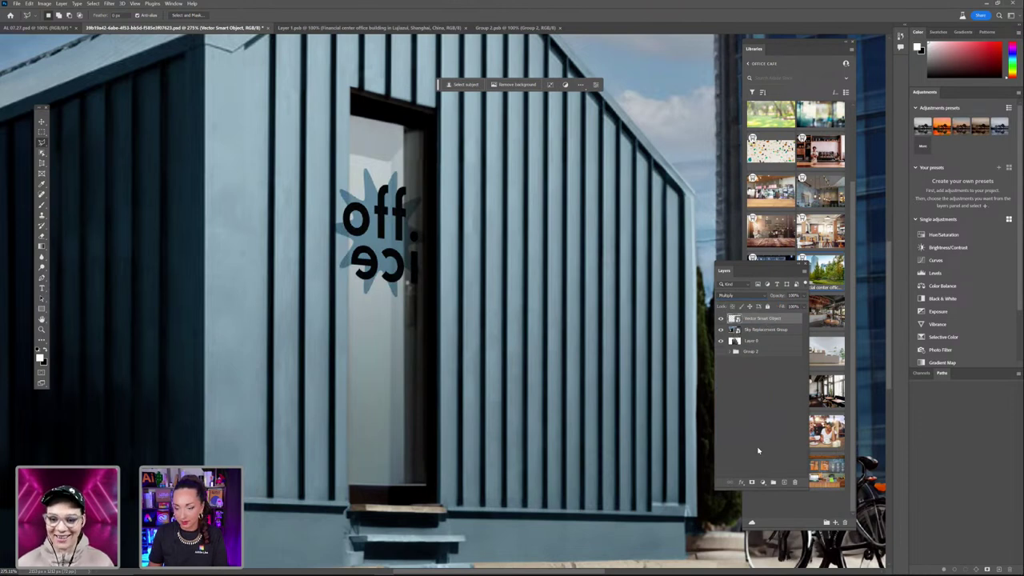
{"action": "left_click", "coordinate": [751, 482]}
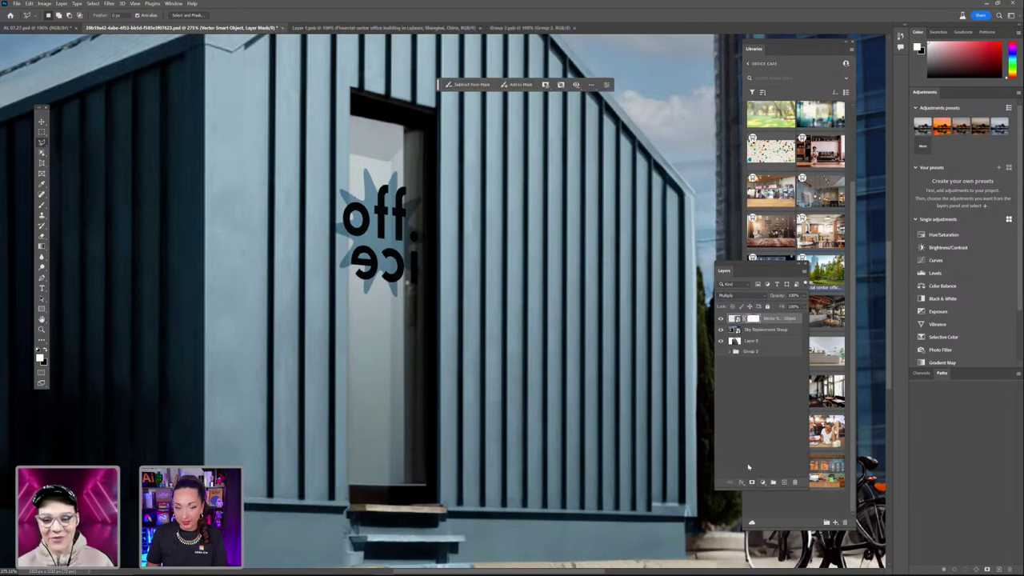
Lasso the part of the logo over the wall, then drop the selection
{"action": "left_click", "coordinate": [324, 147]}
{"action": "left_click", "coordinate": [350, 156]}
{"action": "left_click", "coordinate": [347, 385]}
{"action": "left_click", "coordinate": [294, 355]}
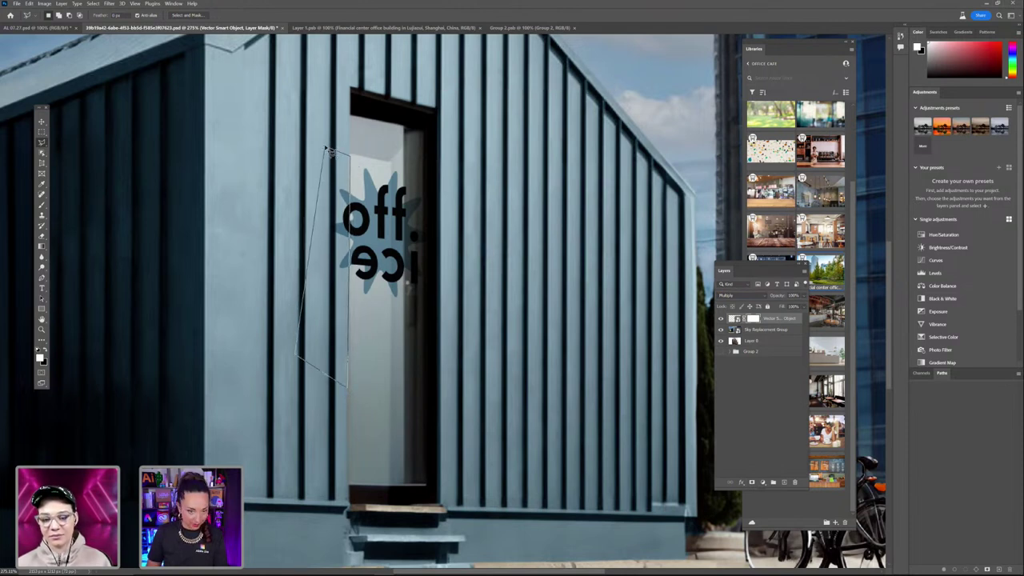
{"action": "left_click", "coordinate": [325, 148]}
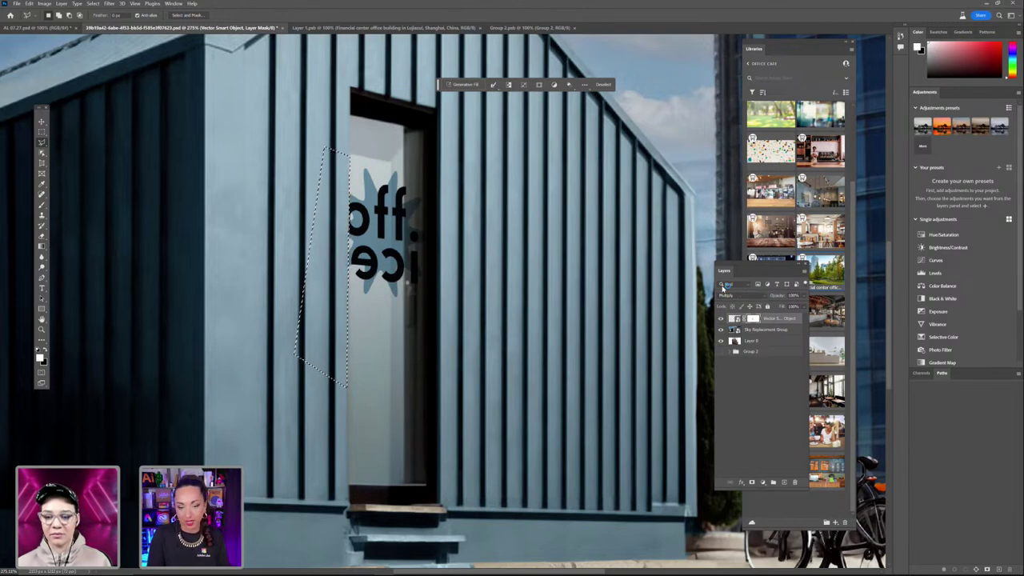
{"action": "left_click", "coordinate": [695, 311]}
Zoom out to view the whole building, then switch away and back to Photoshop
{"action": "key", "text": "ctrl+0"}
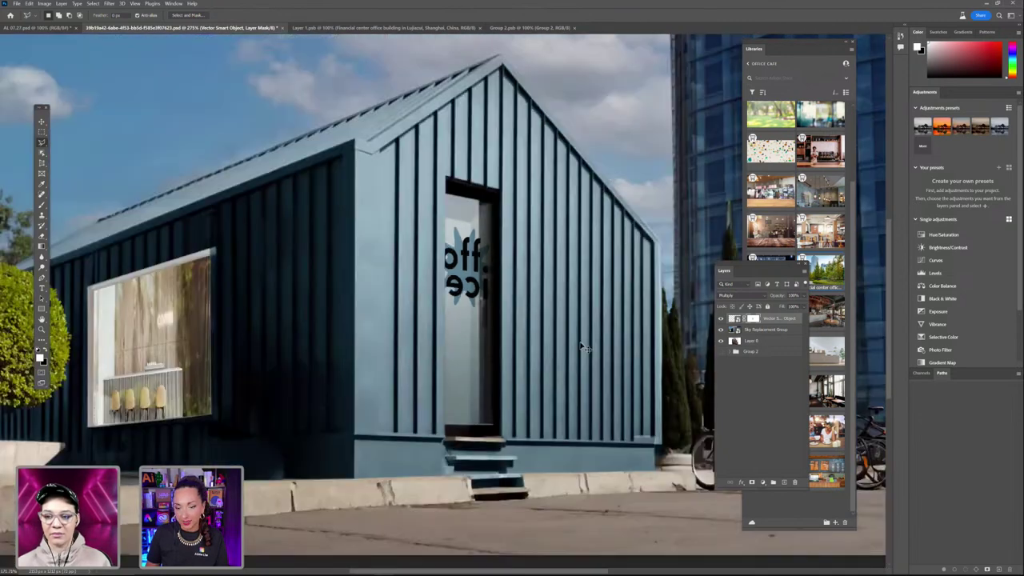
{"action": "scroll", "coordinate": [581, 348], "scroll_direction": "down", "scroll_amount": 1}
{"action": "scroll", "coordinate": [588, 356], "scroll_direction": "up", "scroll_amount": 3}
{"action": "scroll", "coordinate": [599, 364], "scroll_direction": "down", "scroll_amount": 2}
{"action": "scroll", "coordinate": [602, 366], "scroll_direction": "up", "scroll_amount": 2}
{"action": "scroll", "coordinate": [587, 367], "scroll_direction": "down", "scroll_amount": 1}
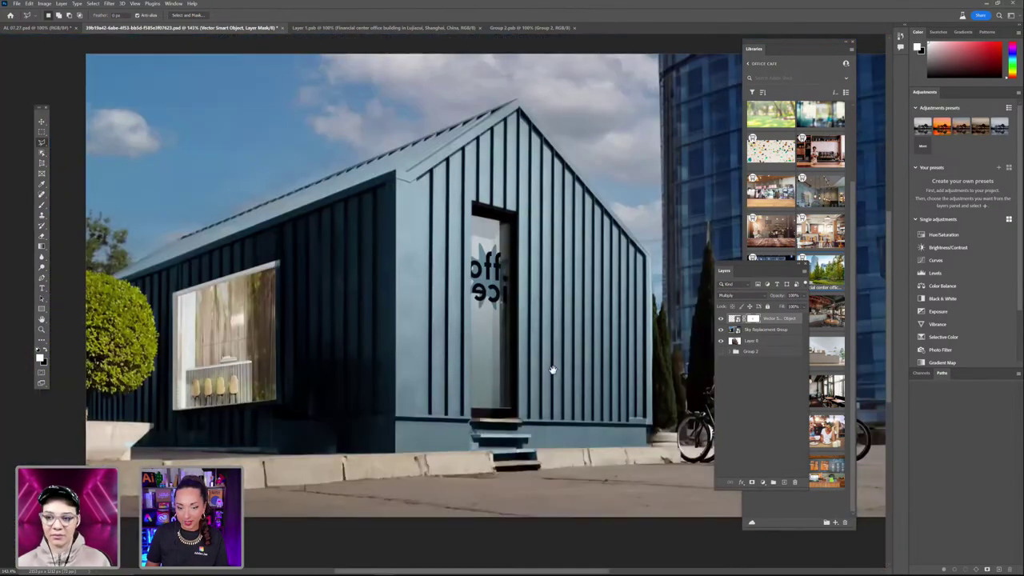
{"action": "left_click", "coordinate": [15, 567]}
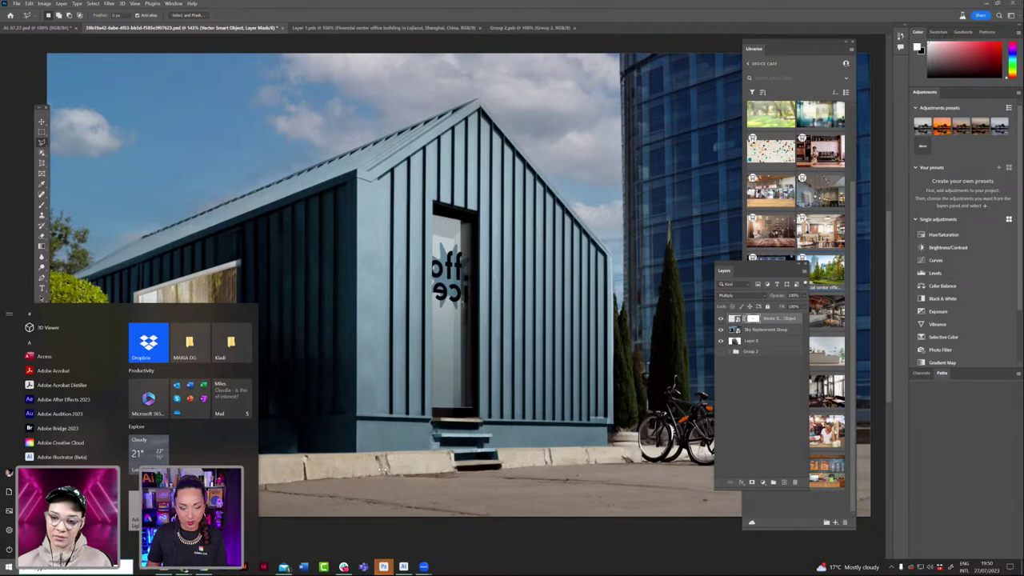
{"action": "left_click", "coordinate": [383, 566]}
Keep Multiply, compare the mask on and off, then delete the trial mask
{"action": "left_click", "coordinate": [766, 295]}
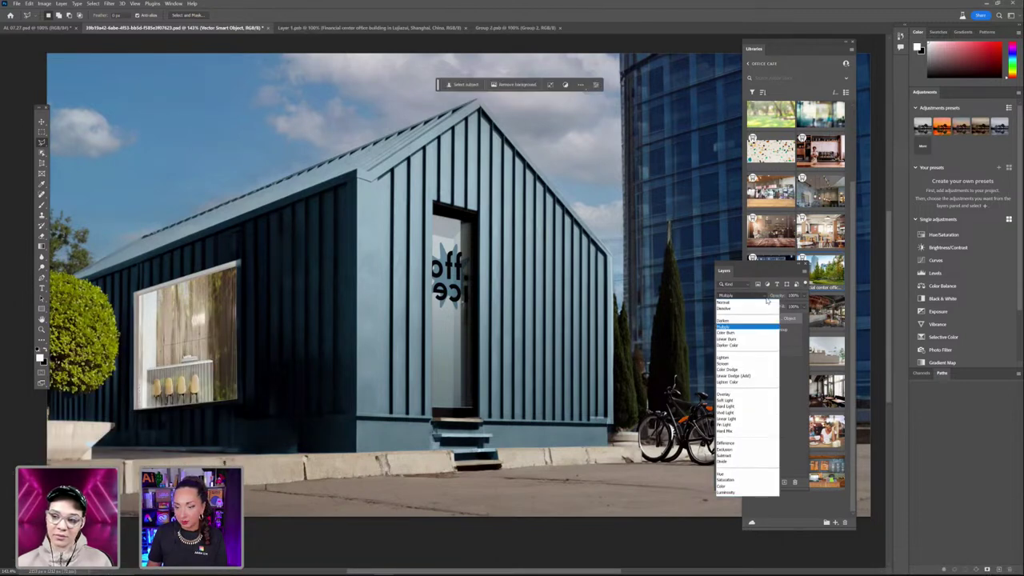
{"action": "left_click", "coordinate": [760, 322]}
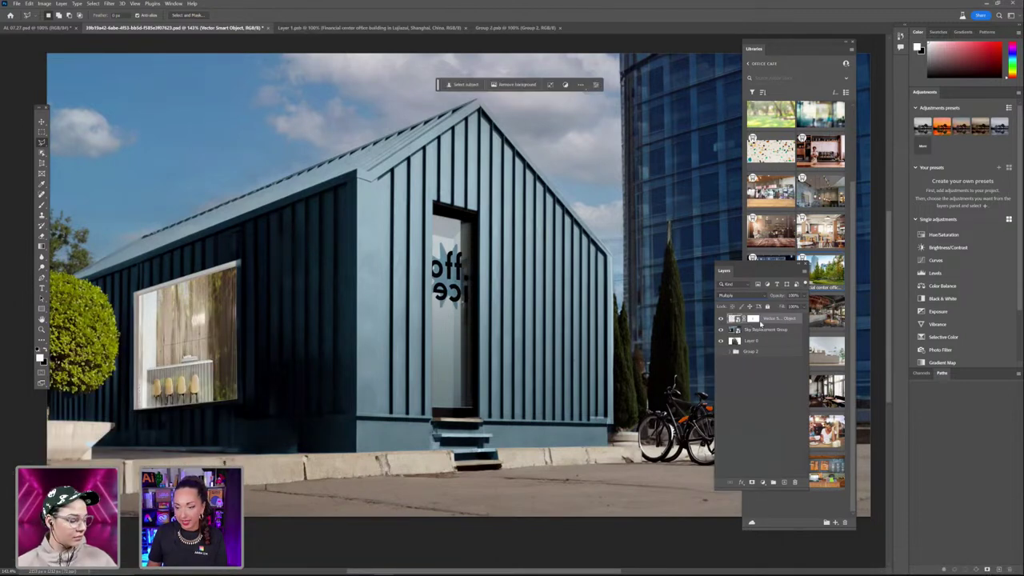
{"action": "left_click", "coordinate": [753, 319], "text": "shift"}
{"action": "left_click", "coordinate": [753, 319], "text": "shift"}
{"action": "left_click", "coordinate": [752, 319], "text": "shift"}
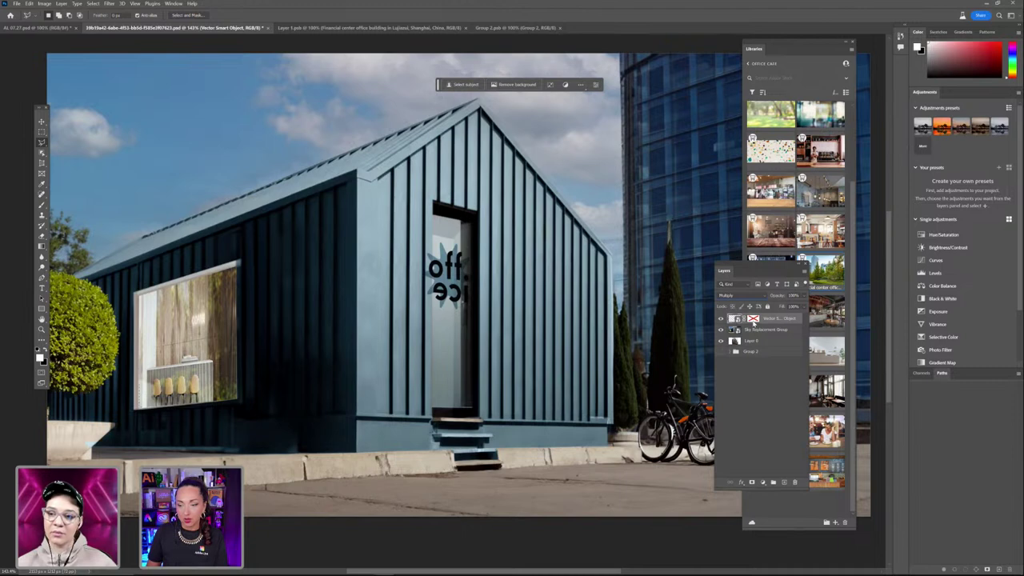
{"action": "left_click_drag", "start_coordinate": [752, 319], "coordinate": [792, 483]}
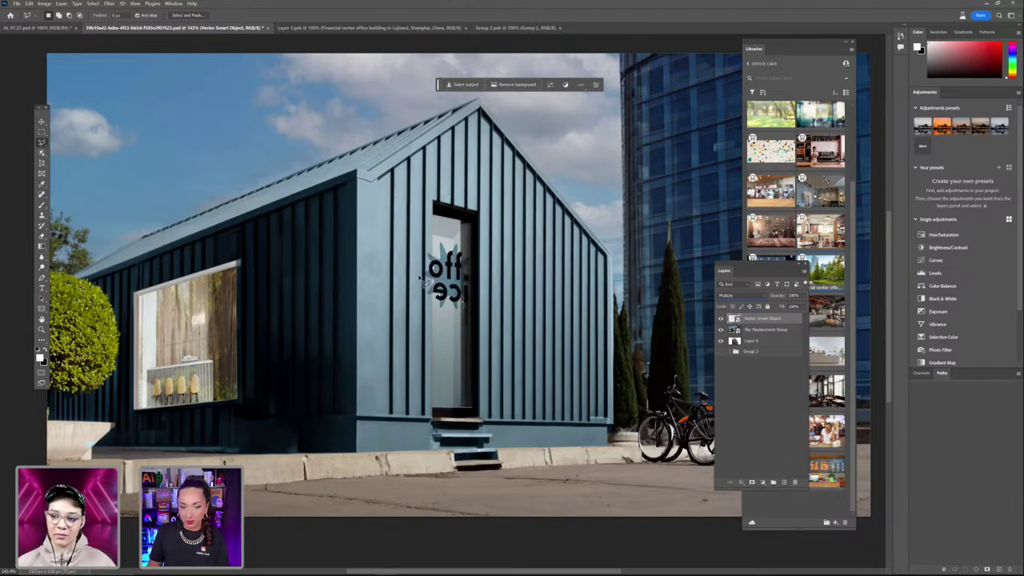
{"action": "scroll", "coordinate": [435, 276], "scroll_direction": "up", "scroll_amount": 5}
{"action": "left_click", "coordinate": [371, 159]}
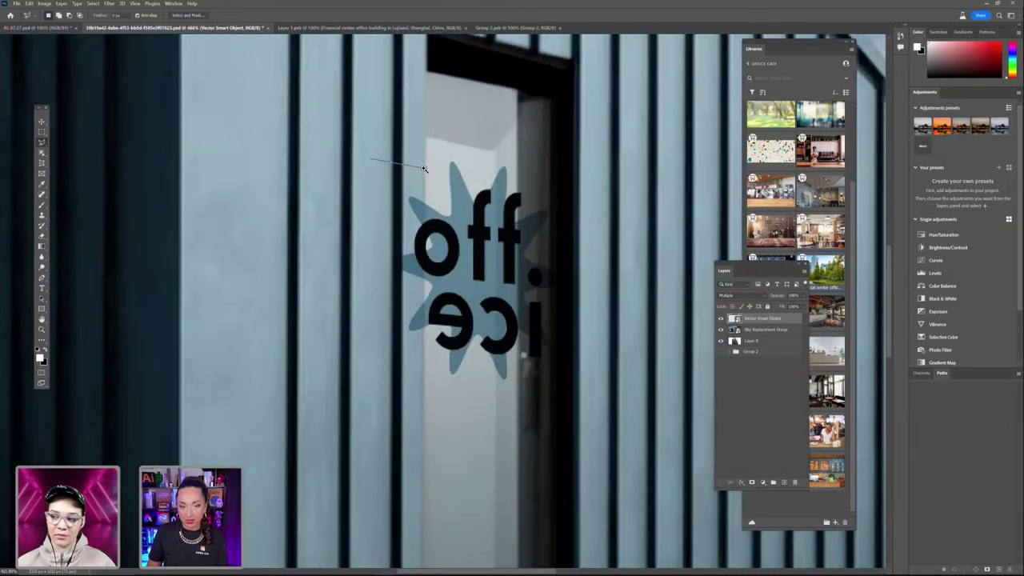
Lasso the logo area left of the door glass and mask the logo layer with it
{"action": "left_click", "coordinate": [424, 168]}
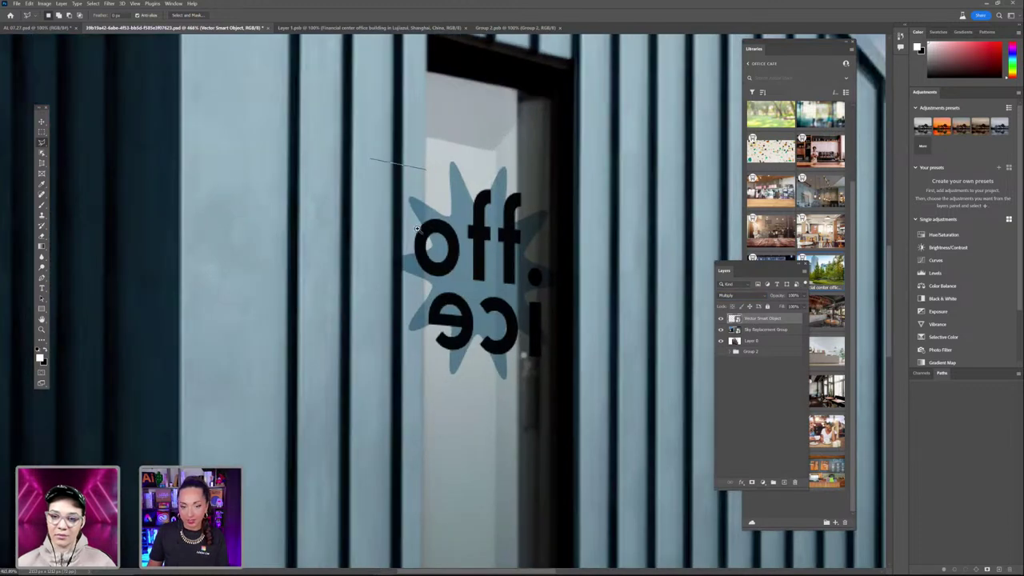
{"action": "left_click", "coordinate": [425, 357]}
{"action": "left_click", "coordinate": [367, 313]}
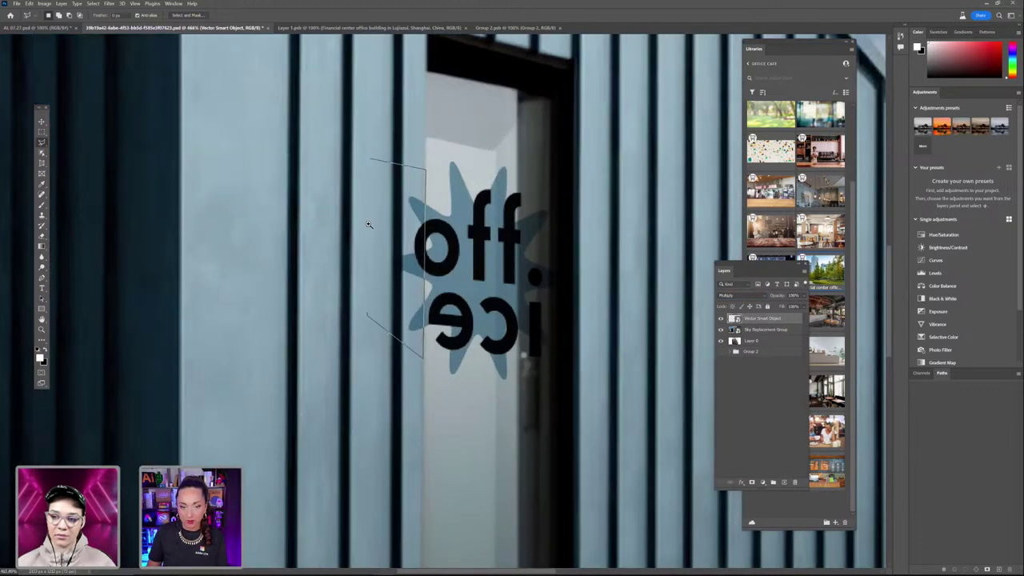
{"action": "left_click", "coordinate": [372, 159]}
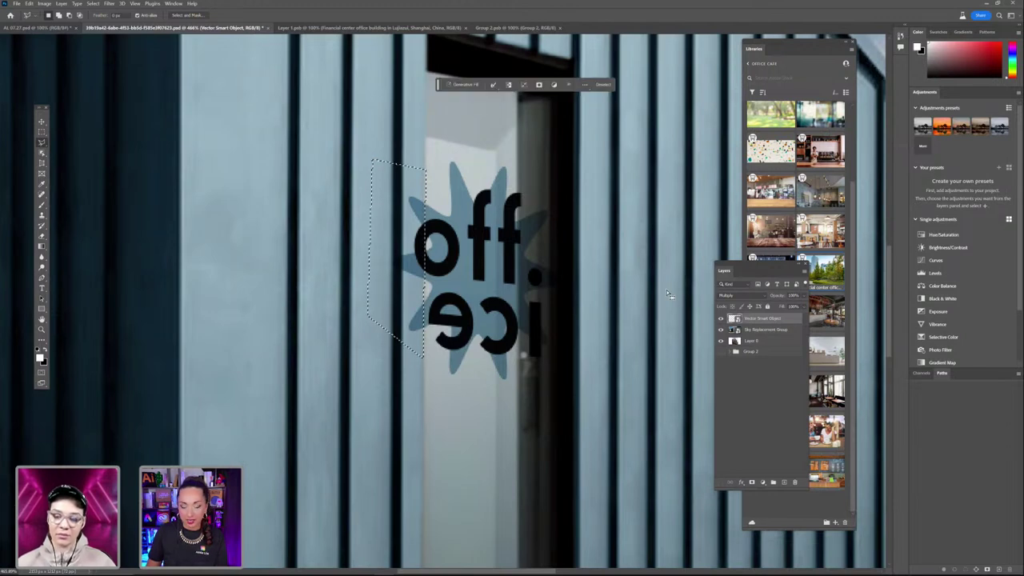
{"action": "left_click", "coordinate": [752, 483]}
{"action": "key", "text": "ctrl+z"}
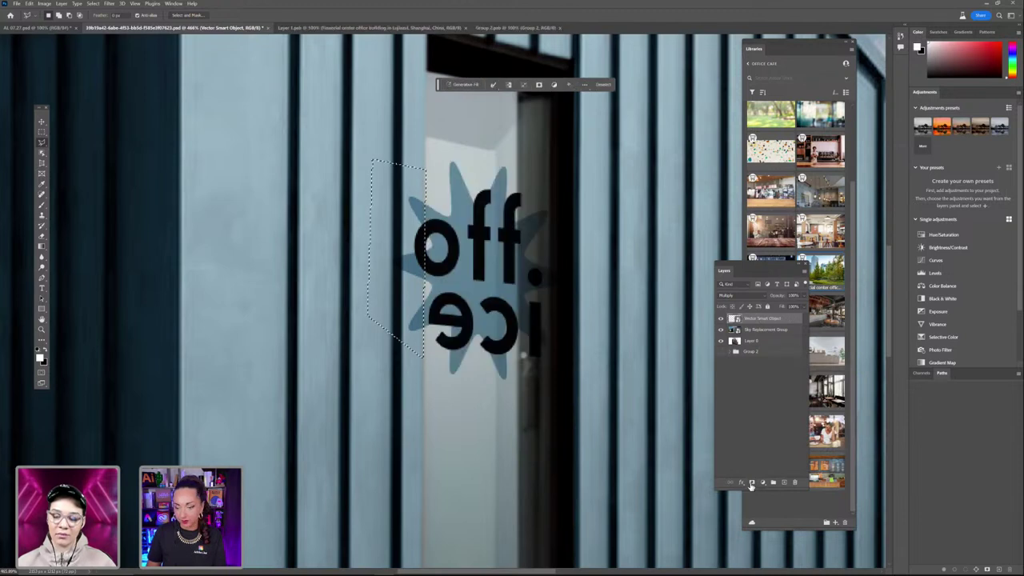
{"action": "left_click", "coordinate": [752, 483], "text": "alt"}
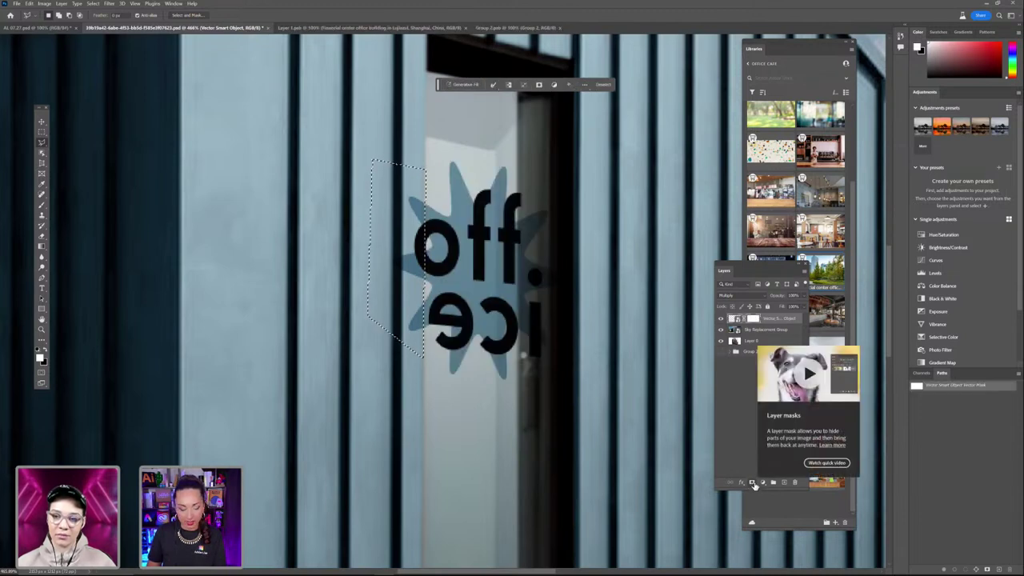
{"action": "key", "text": "ctrl+z"}
{"action": "left_click", "coordinate": [752, 483]}
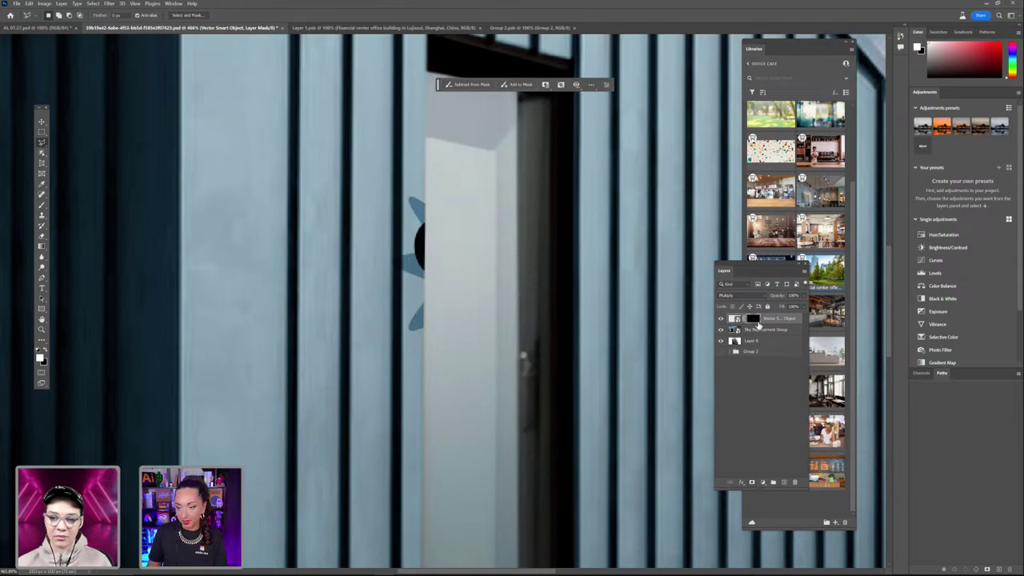
Show the mask's Properties panel, invert the mask, and dock Properties above the Layers list
{"action": "left_click_drag", "start_coordinate": [729, 270], "coordinate": [631, 254]}
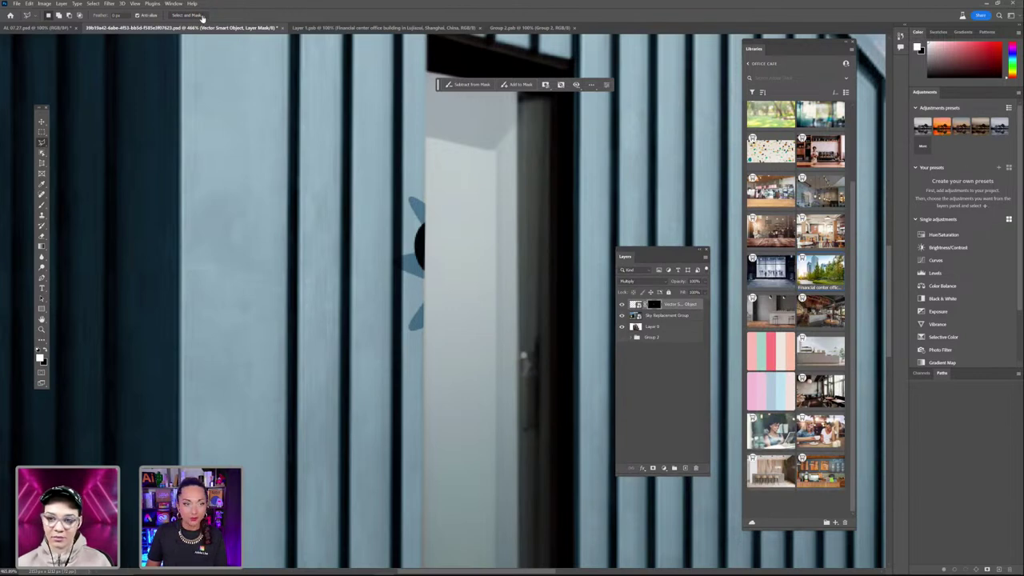
{"action": "left_click", "coordinate": [174, 4]}
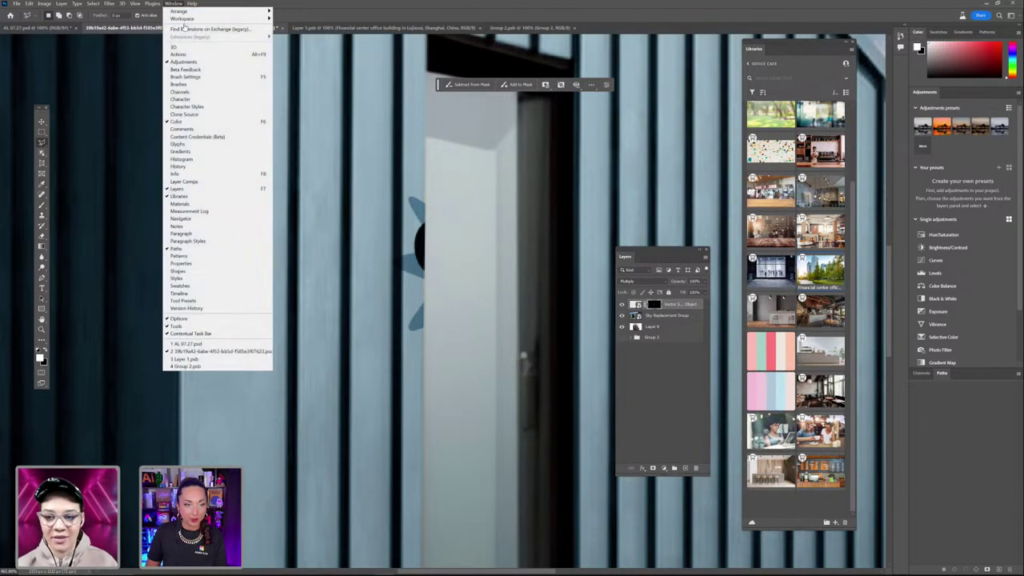
{"action": "left_click", "coordinate": [182, 263]}
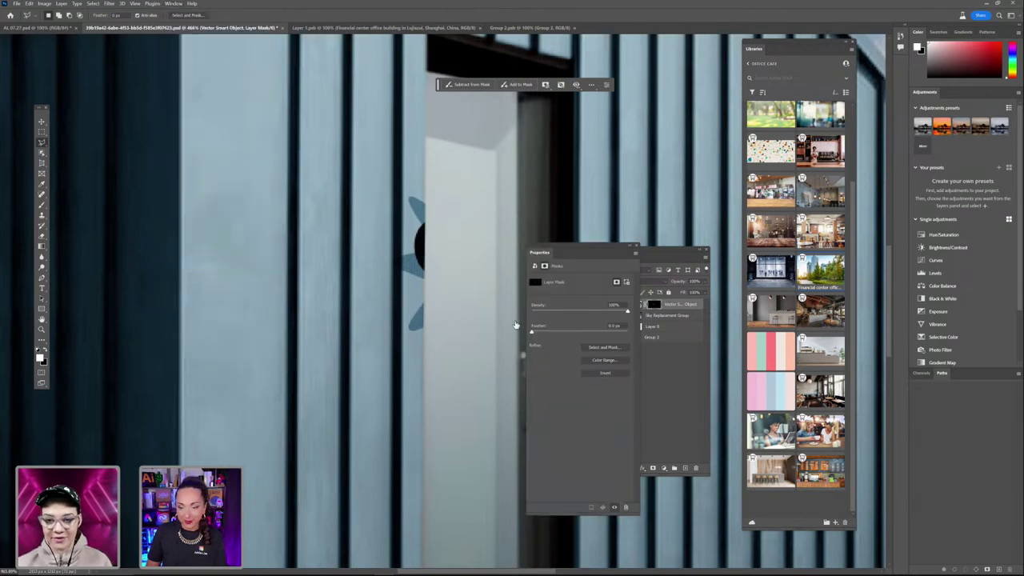
{"action": "left_click", "coordinate": [605, 374]}
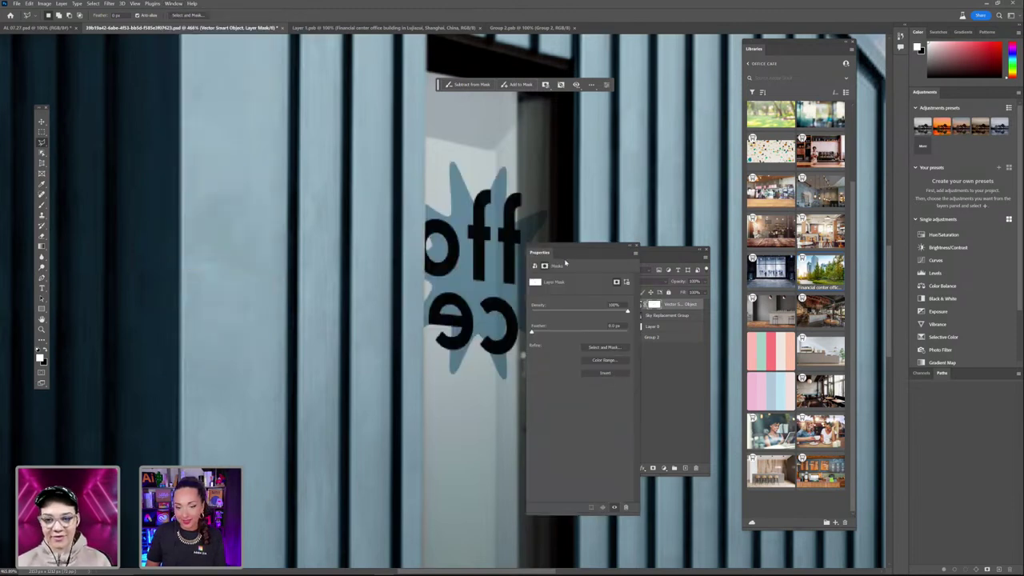
{"action": "left_click_drag", "start_coordinate": [552, 252], "coordinate": [640, 55]}
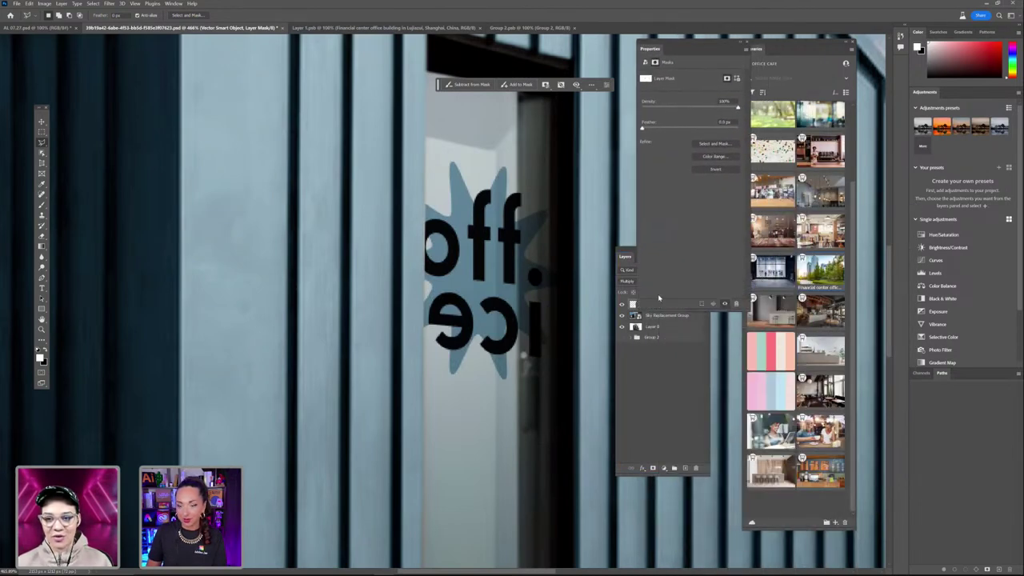
{"action": "left_click_drag", "start_coordinate": [630, 260], "coordinate": [650, 331]}
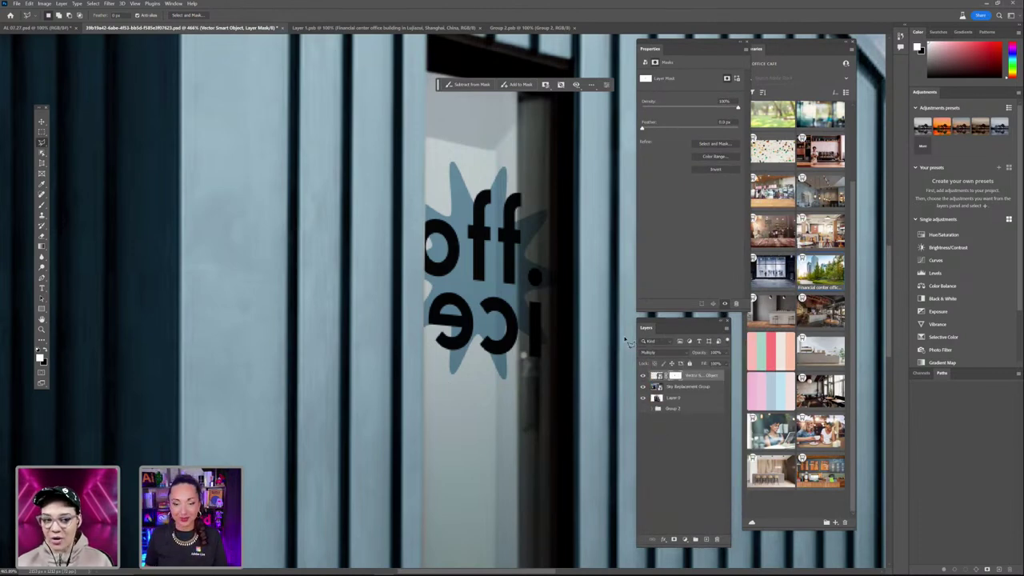
Toggle the mask inversion, then delete the logo's layer mask
{"action": "scroll", "coordinate": [473, 341], "scroll_direction": "down", "scroll_amount": 5}
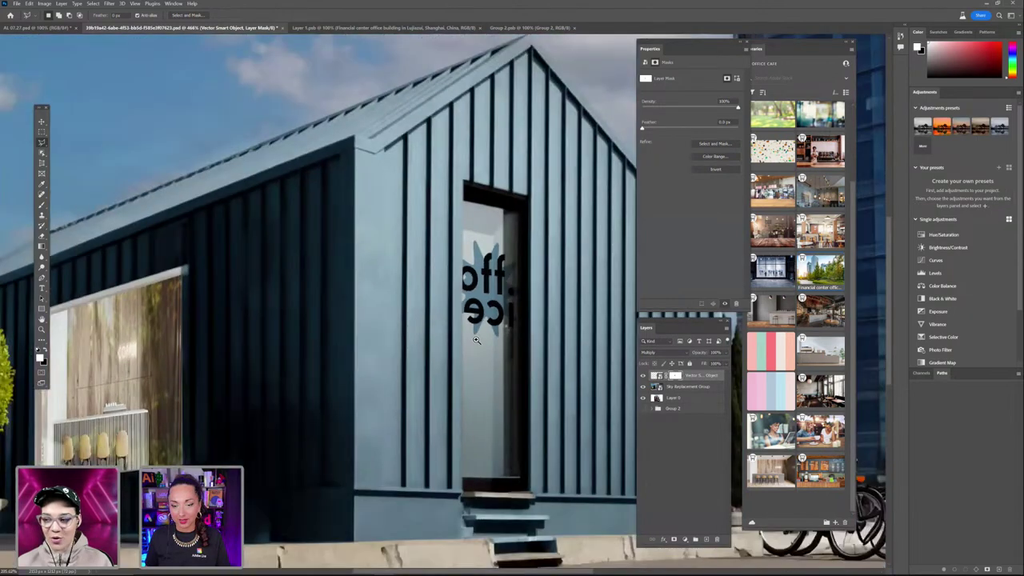
{"action": "scroll", "coordinate": [472, 341], "scroll_direction": "up", "scroll_amount": 3}
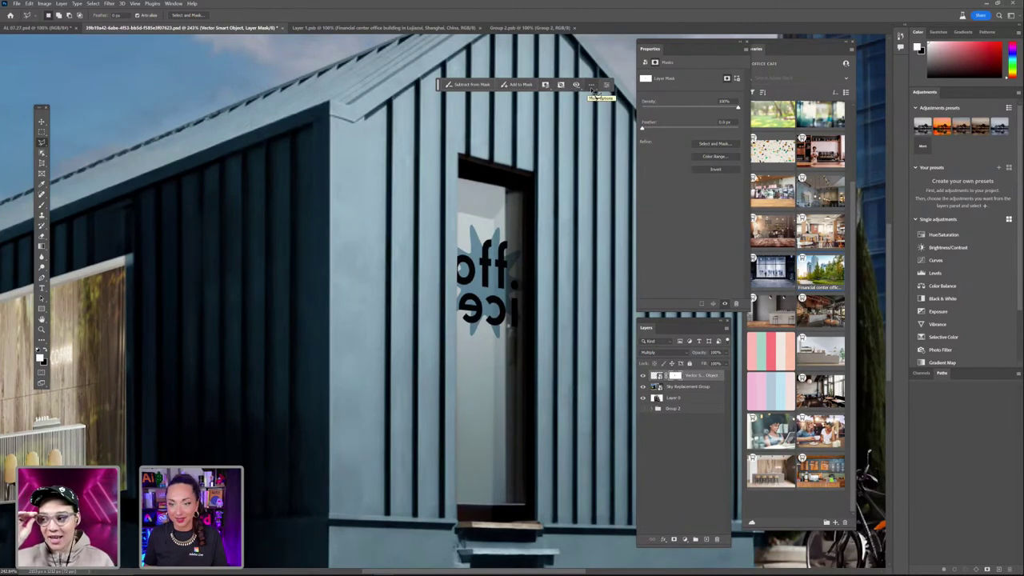
{"action": "left_click", "coordinate": [708, 169]}
{"action": "left_click", "coordinate": [708, 169]}
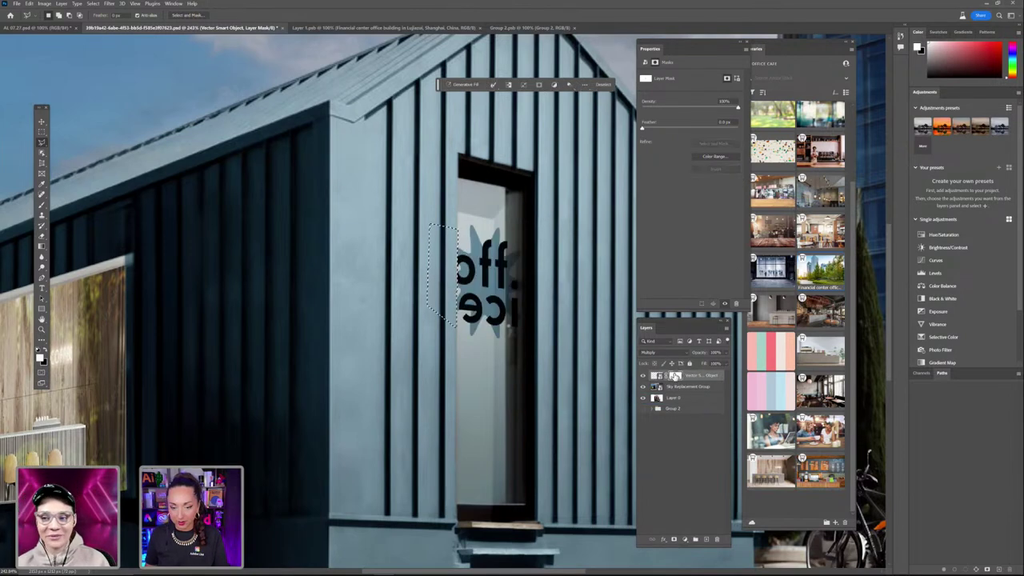
{"action": "left_click_drag", "start_coordinate": [676, 376], "coordinate": [717, 539]}
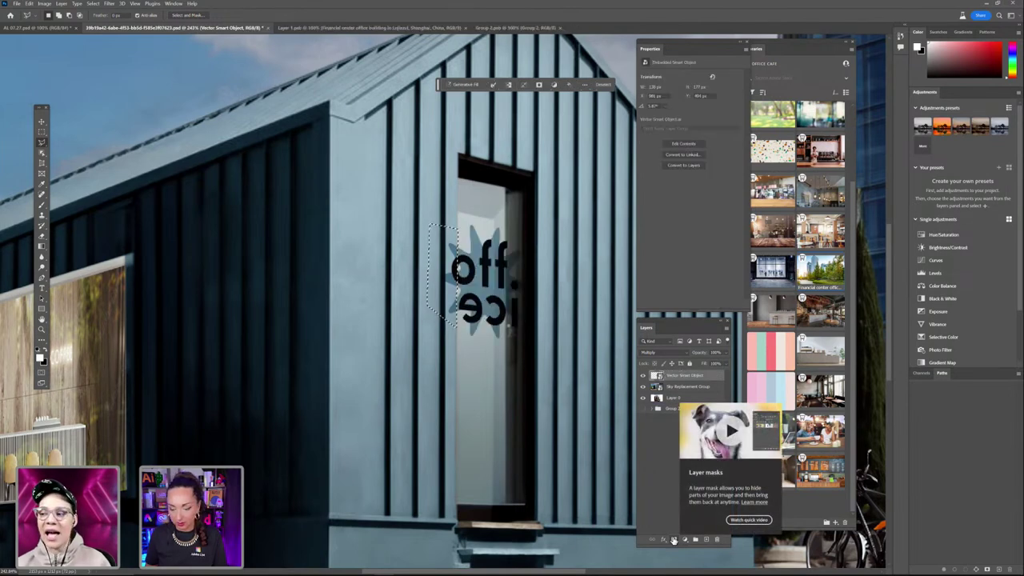
Add a new layer mask from the lasso selection and invert it with Ctrl+I
{"action": "left_click", "coordinate": [674, 540], "text": "ctrl"}
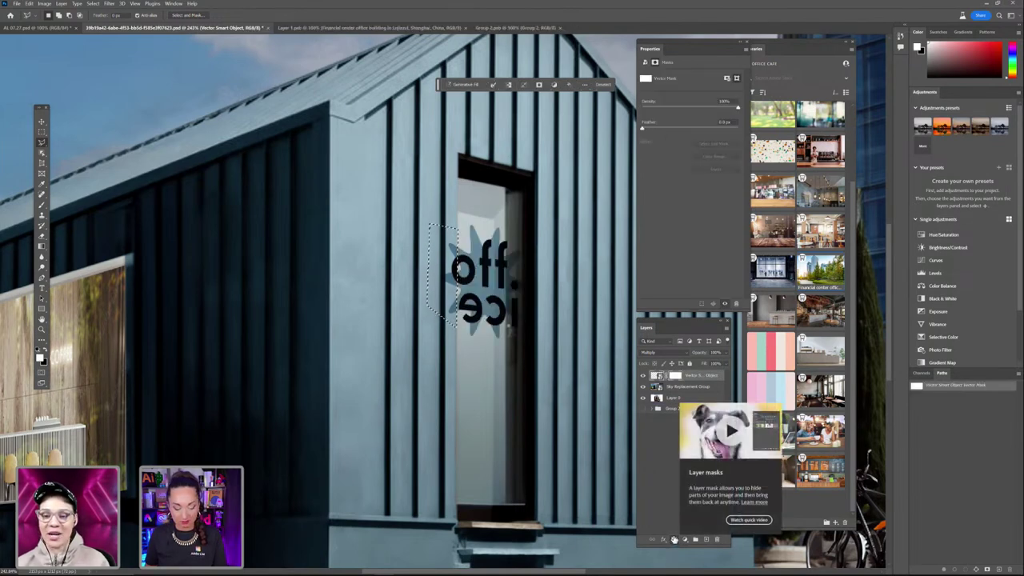
{"action": "key", "text": "ctrl+z"}
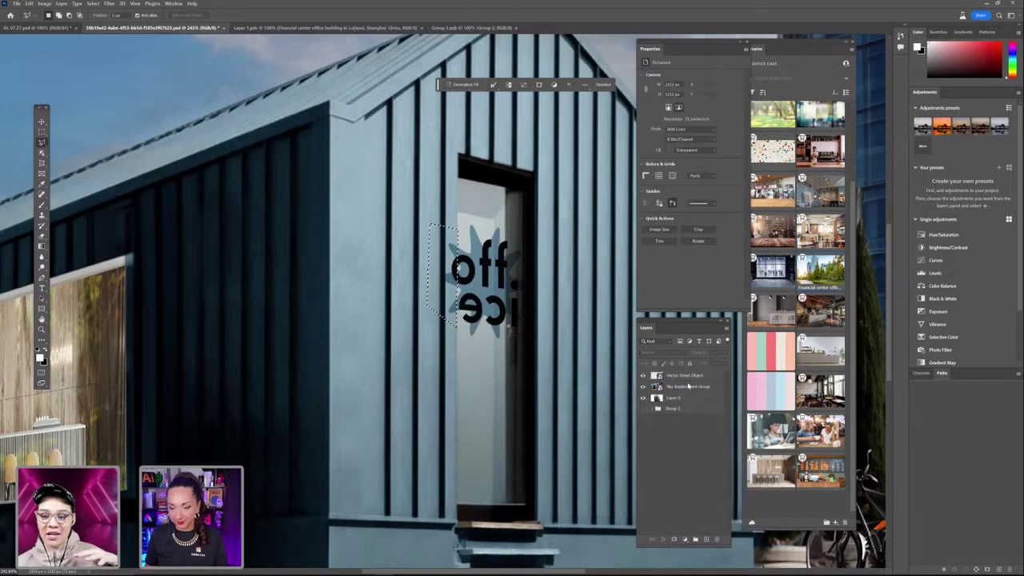
{"action": "left_click", "coordinate": [685, 379]}
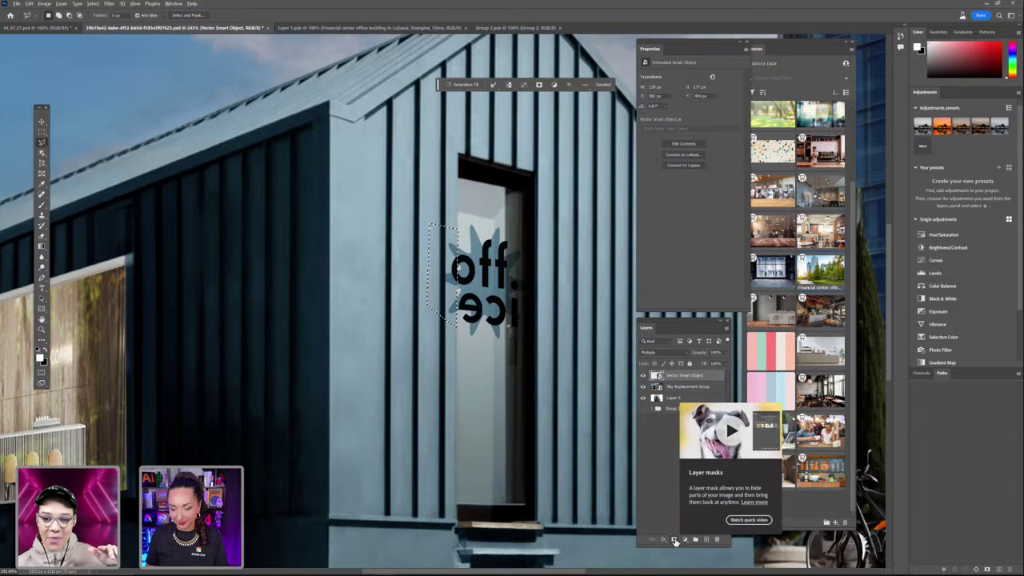
{"action": "left_click", "coordinate": [674, 541]}
{"action": "key", "text": "ctrl+i"}
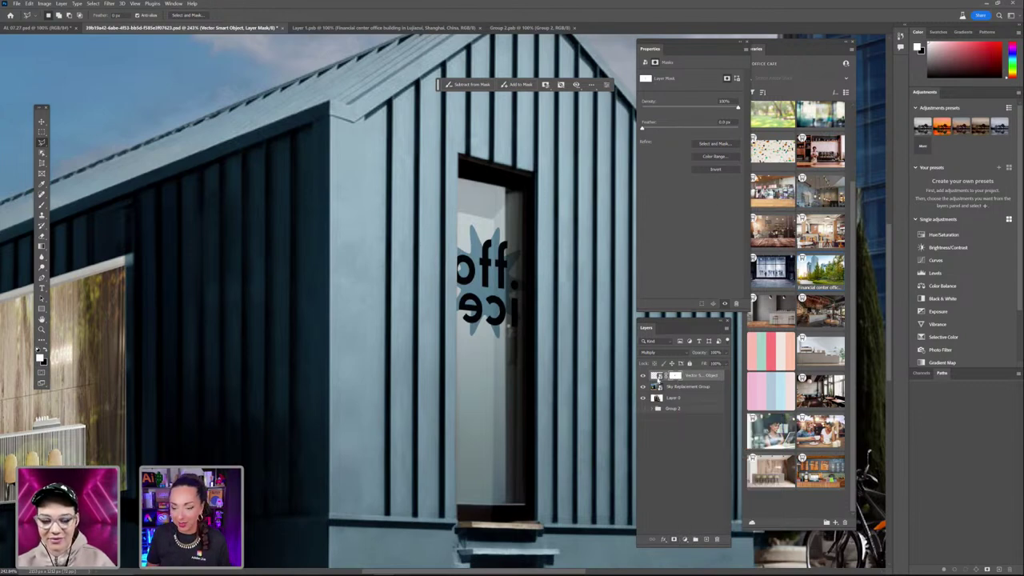
Compare the mask's inversion states, leaving the full logo visible, and fit the building in view
{"action": "left_click", "coordinate": [657, 376]}
{"action": "left_click", "coordinate": [675, 376]}
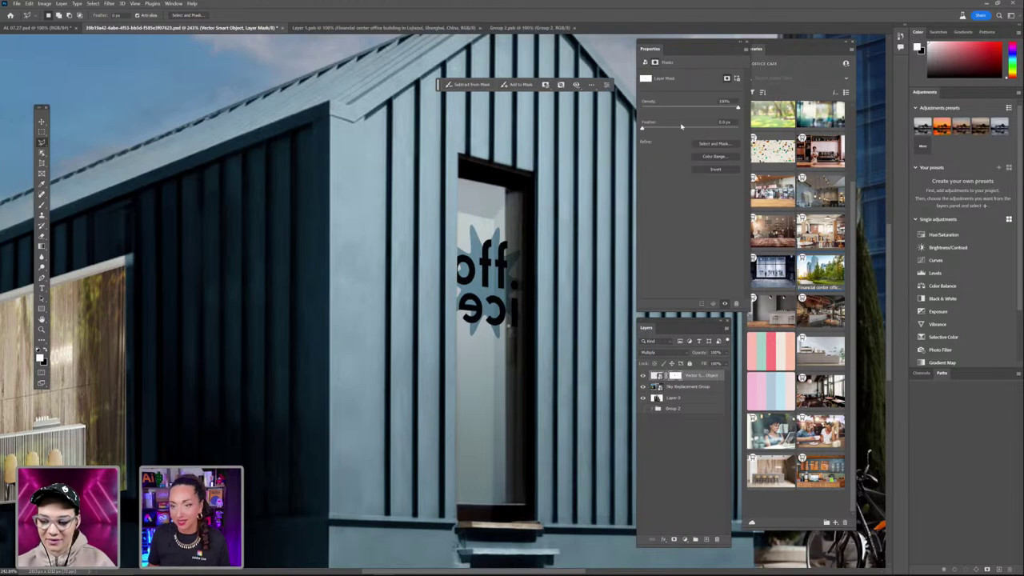
{"action": "left_click", "coordinate": [717, 170]}
{"action": "left_click", "coordinate": [717, 170]}
{"action": "left_click", "coordinate": [717, 170]}
{"action": "left_click", "coordinate": [717, 169]}
{"action": "left_click", "coordinate": [717, 169]}
{"action": "left_click", "coordinate": [716, 170]}
{"action": "left_click", "coordinate": [716, 172]}
{"action": "left_click", "coordinate": [716, 171]}
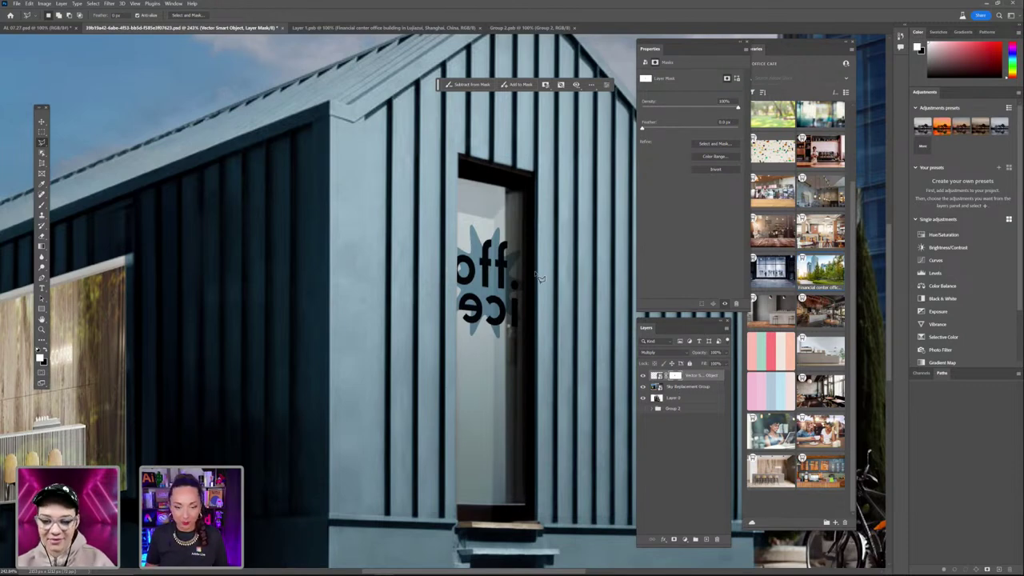
{"action": "key", "text": "ctrl+0"}
{"action": "left_click_drag", "start_coordinate": [428, 288], "coordinate": [300, 292]}
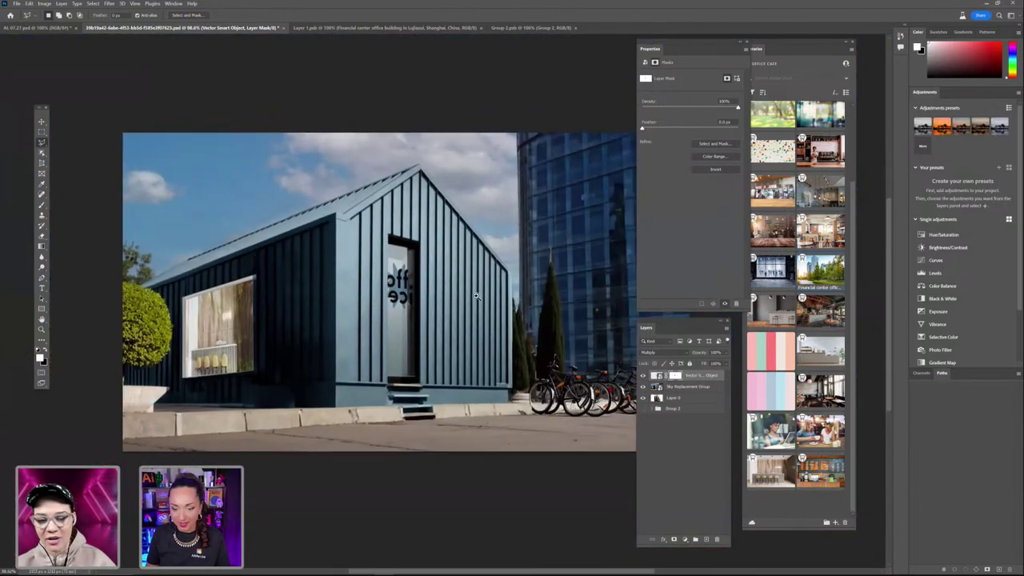
Duplicate Layer 0 as a backup copy of the original photo
{"action": "scroll", "coordinate": [480, 296], "scroll_direction": "down", "scroll_amount": 3}
{"action": "scroll", "coordinate": [495, 299], "scroll_direction": "up", "scroll_amount": 4}
{"action": "scroll", "coordinate": [494, 299], "scroll_direction": "down", "scroll_amount": 1}
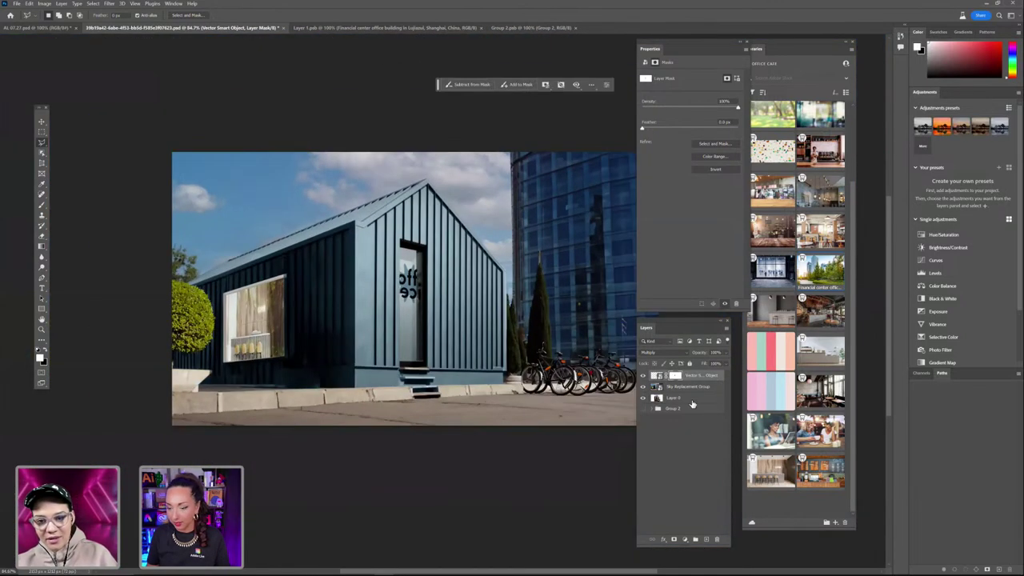
{"action": "left_click", "coordinate": [698, 407]}
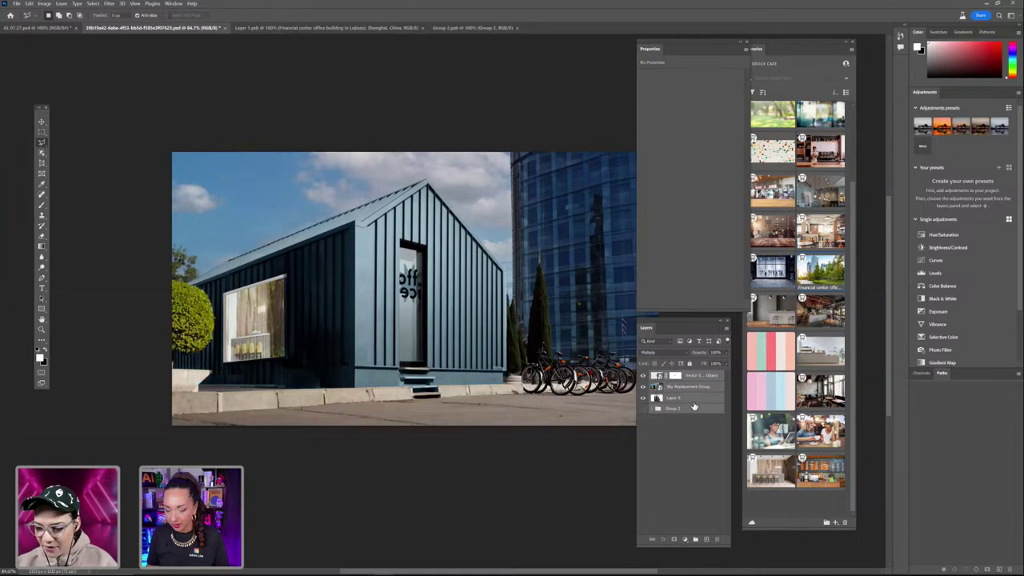
{"action": "left_click", "coordinate": [690, 399]}
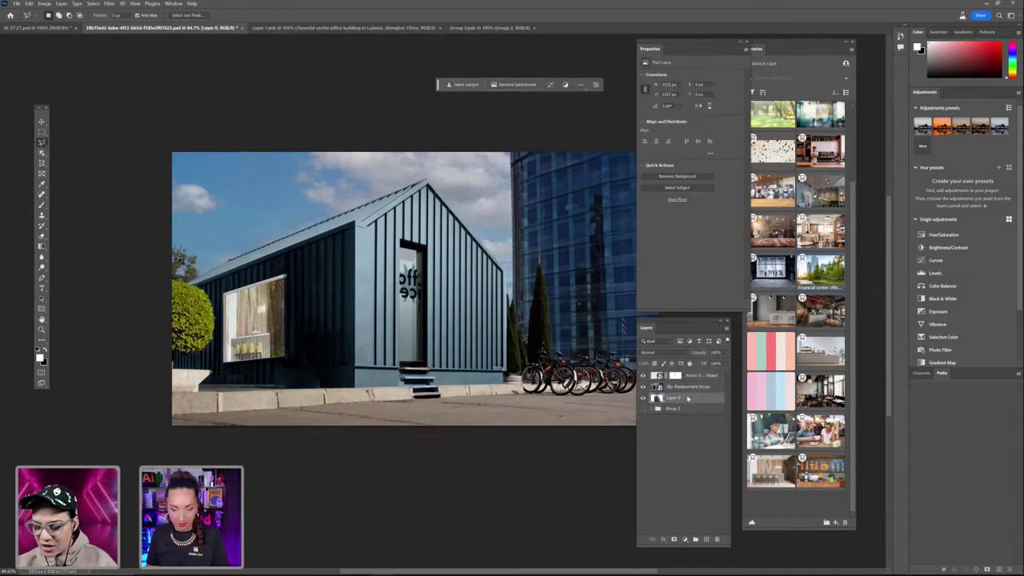
{"action": "left_click_drag", "start_coordinate": [687, 398], "coordinate": [693, 424]}
Select the logo, sky, photo and Group 2 layers and convert them into one smart object
{"action": "left_click", "coordinate": [692, 399]}
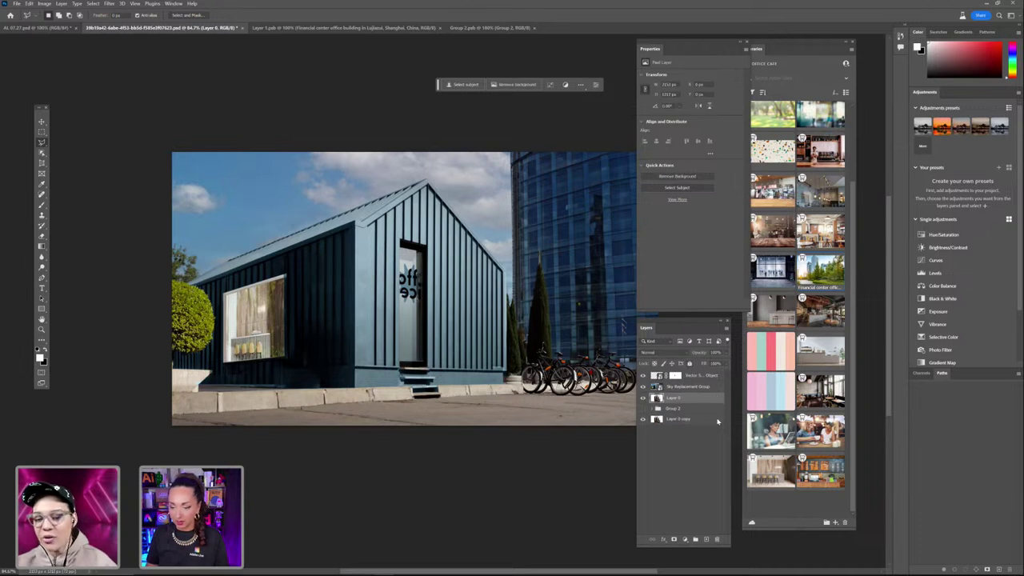
{"action": "left_click", "coordinate": [717, 418]}
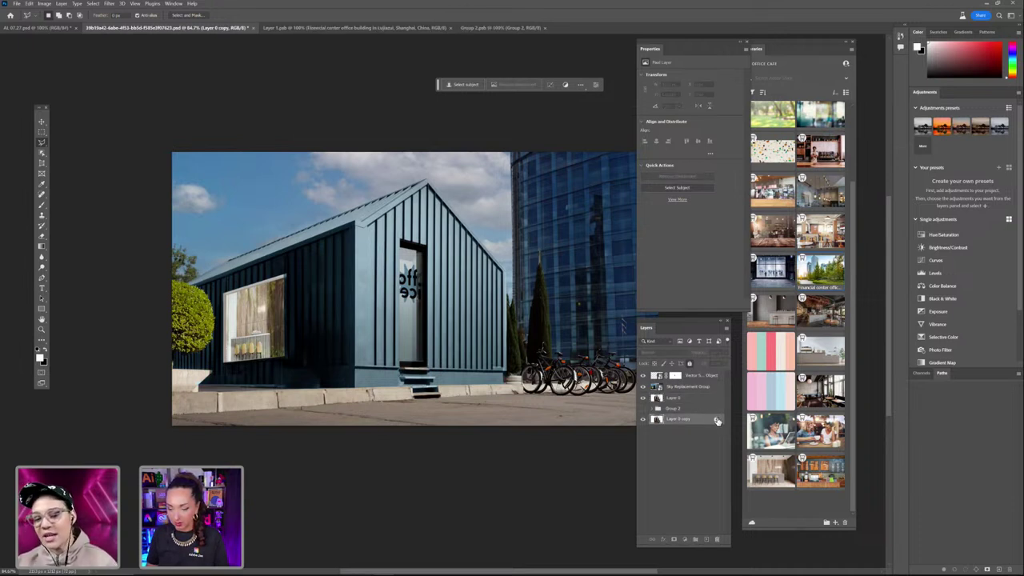
{"action": "left_click", "coordinate": [714, 408]}
{"action": "left_click", "coordinate": [692, 383], "text": "shift"}
{"action": "right_click", "coordinate": [692, 383]}
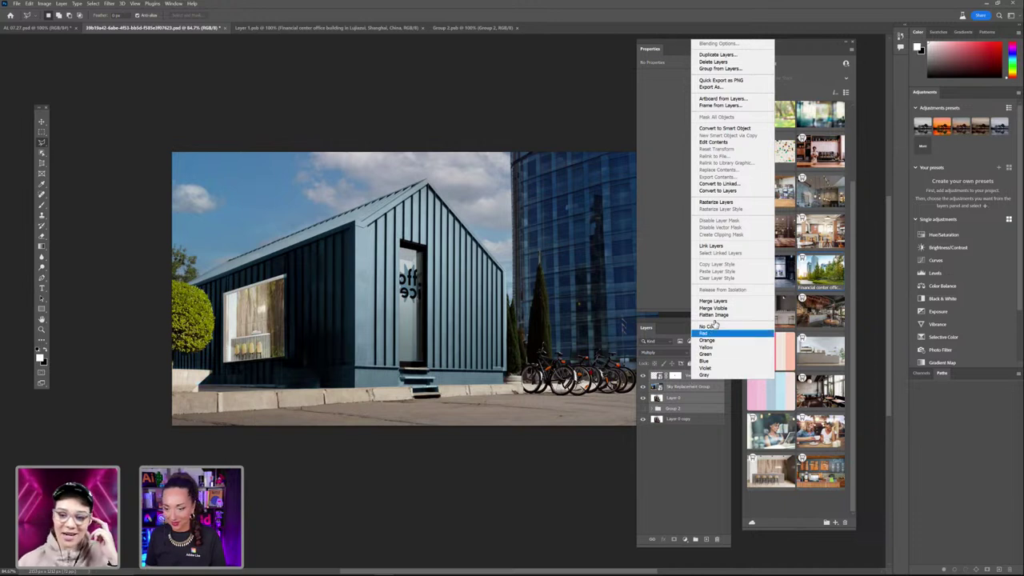
{"action": "left_click", "coordinate": [734, 129]}
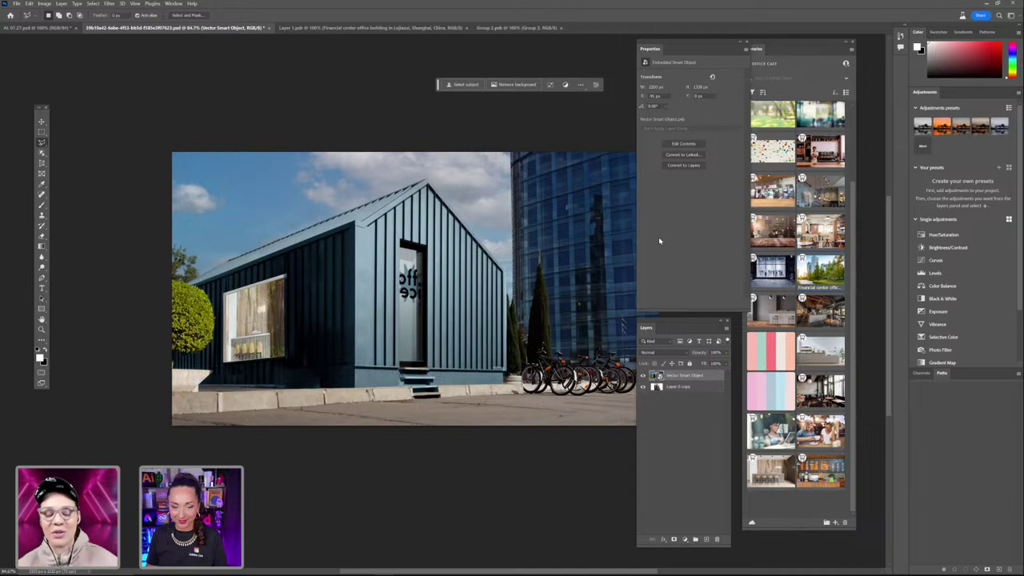
Nudge the building view slightly and bring up the Filter menu
{"action": "mouse_move", "coordinate": [558, 342]}
{"action": "left_mouse_down"}
{"action": "mouse_move", "coordinate": [524, 362]}
{"action": "mouse_move", "coordinate": [564, 344]}
{"action": "left_mouse_up"}
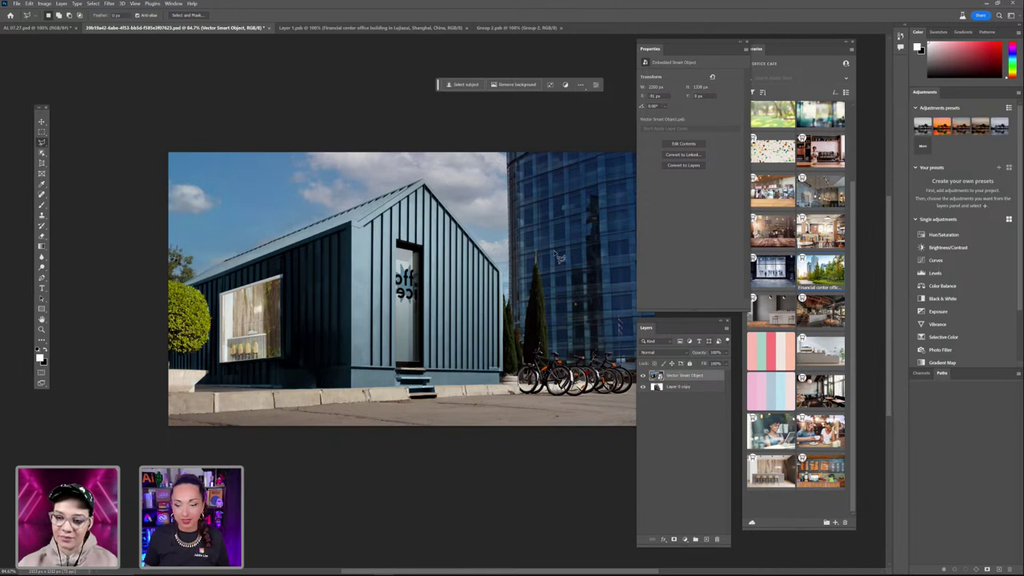
{"action": "left_click", "coordinate": [114, 4]}
Apply a Camera Raw filter with raised contrast, highlights +36, shadows +30 and texture +17
{"action": "left_click", "coordinate": [156, 58]}
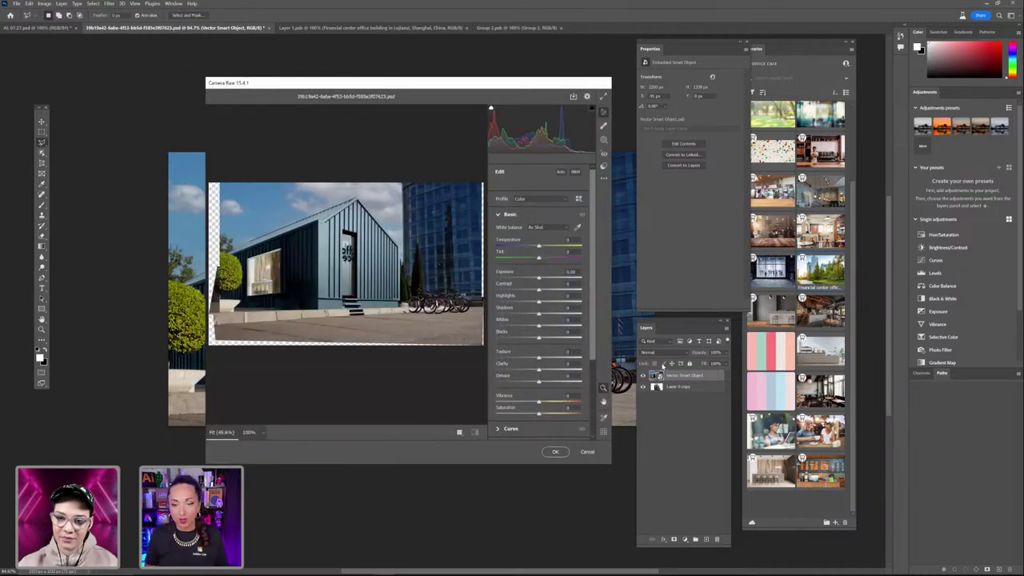
{"action": "left_click_drag", "start_coordinate": [540, 288], "coordinate": [553, 308]}
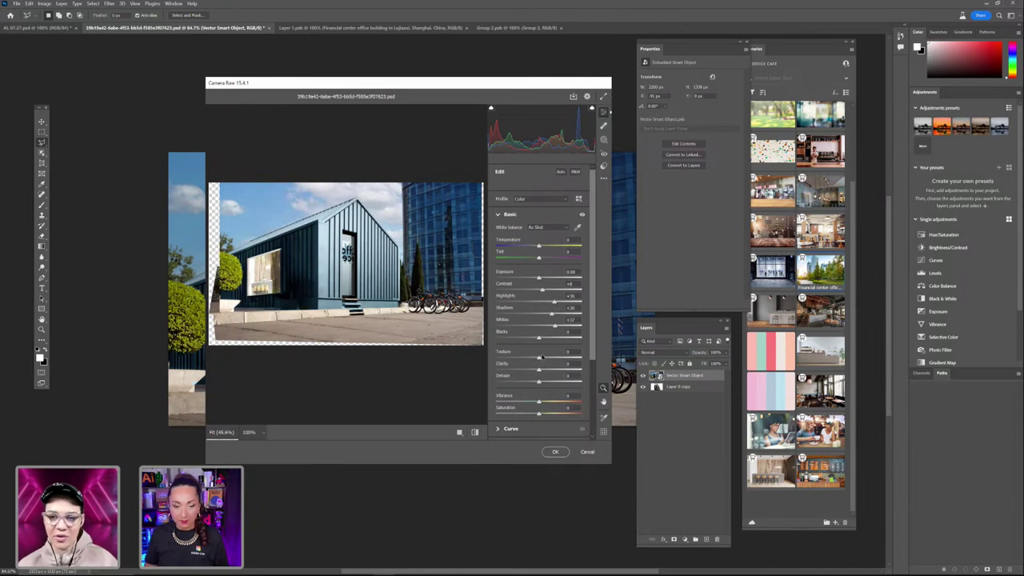
{"action": "left_click_drag", "start_coordinate": [542, 356], "coordinate": [542, 383]}
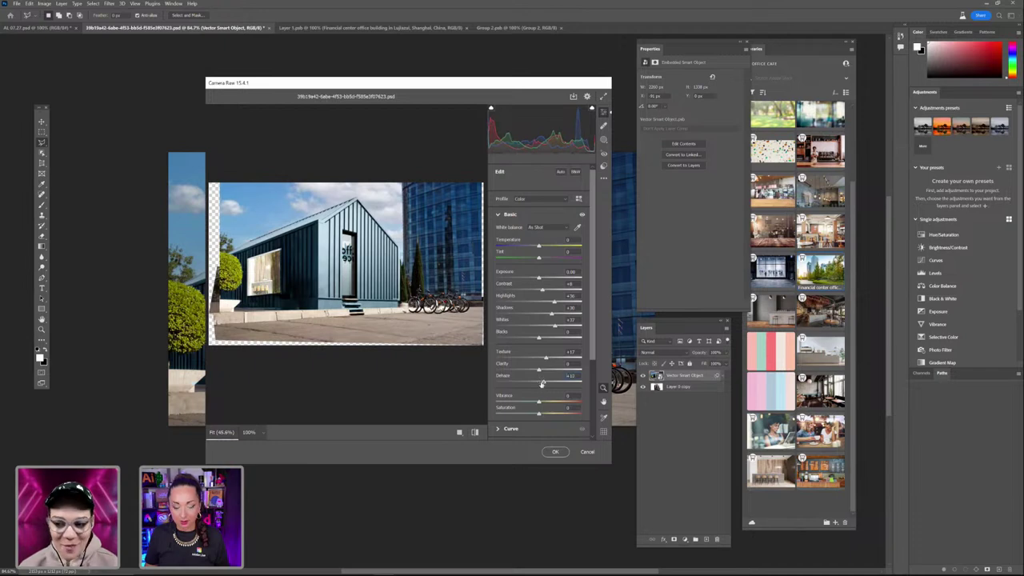
{"action": "left_click", "coordinate": [556, 452]}
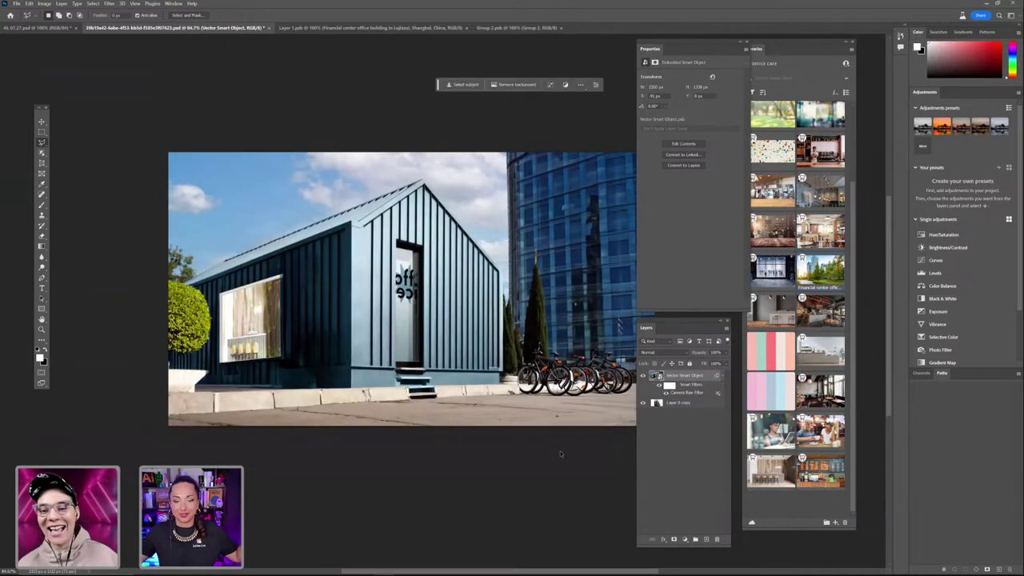